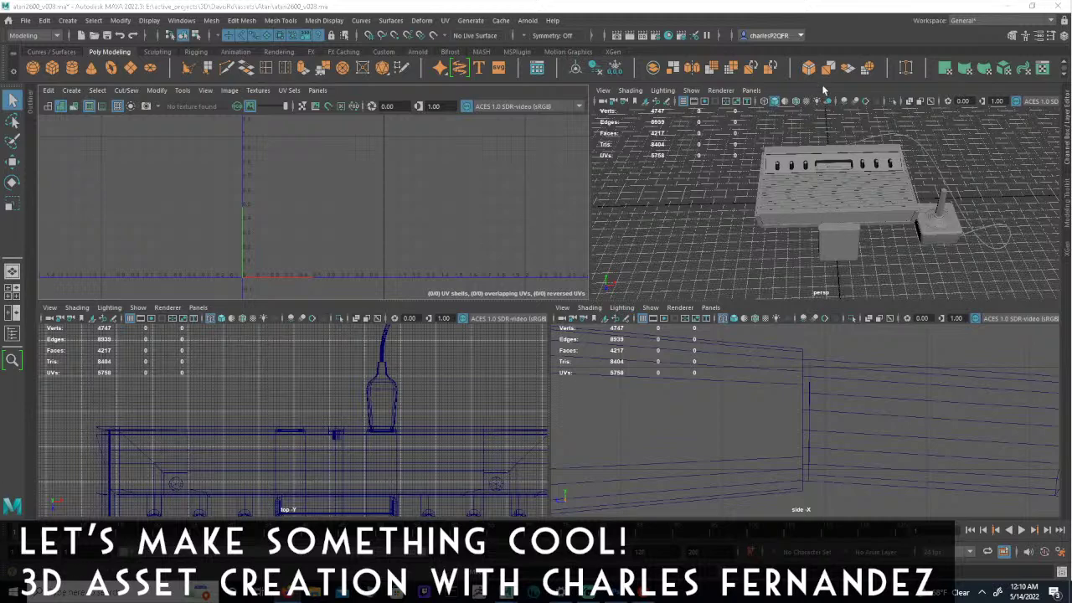
# Enlarge the perspective view and inspect the console, cartridge and joystick from several angles.
pyautogui.press('space')
pyautogui.keyDown('alt'); pyautogui.moveTo(825, 226); pyautogui.dragTo(614, 359); pyautogui.keyUp('alt')
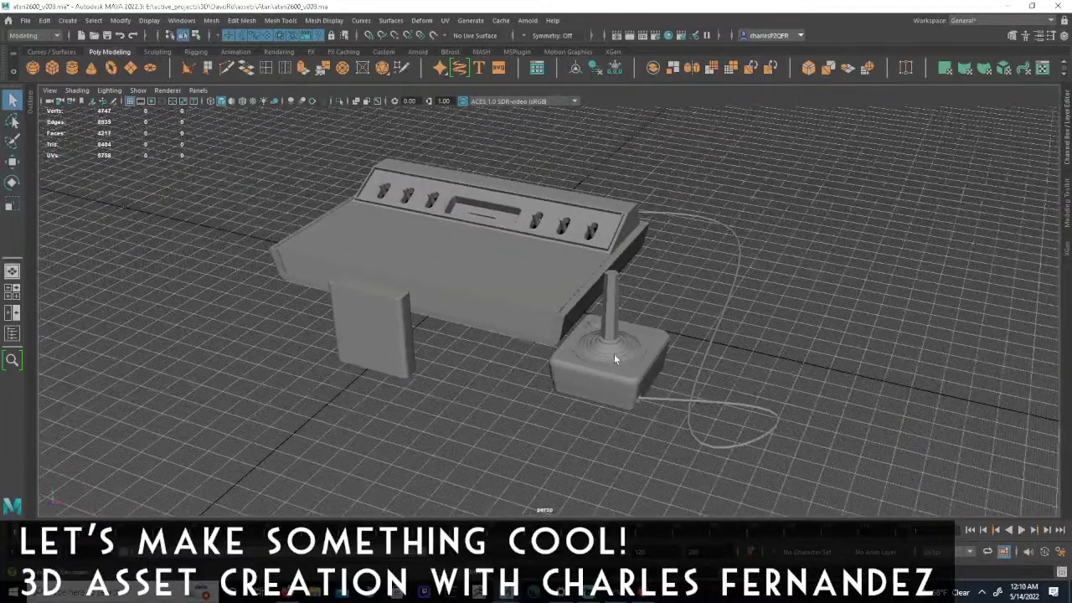
pyautogui.keyDown('alt'); pyautogui.moveTo(620, 316); pyautogui.dragTo(538, 289); pyautogui.keyUp('alt')
pyautogui.keyDown('alt'); pyautogui.moveTo(539, 290); pyautogui.dragTo(726, 195, button='middle'); pyautogui.keyUp('alt')
pyautogui.keyDown('alt'); pyautogui.moveTo(726, 195); pyautogui.dragTo(623, 274); pyautogui.keyUp('alt')
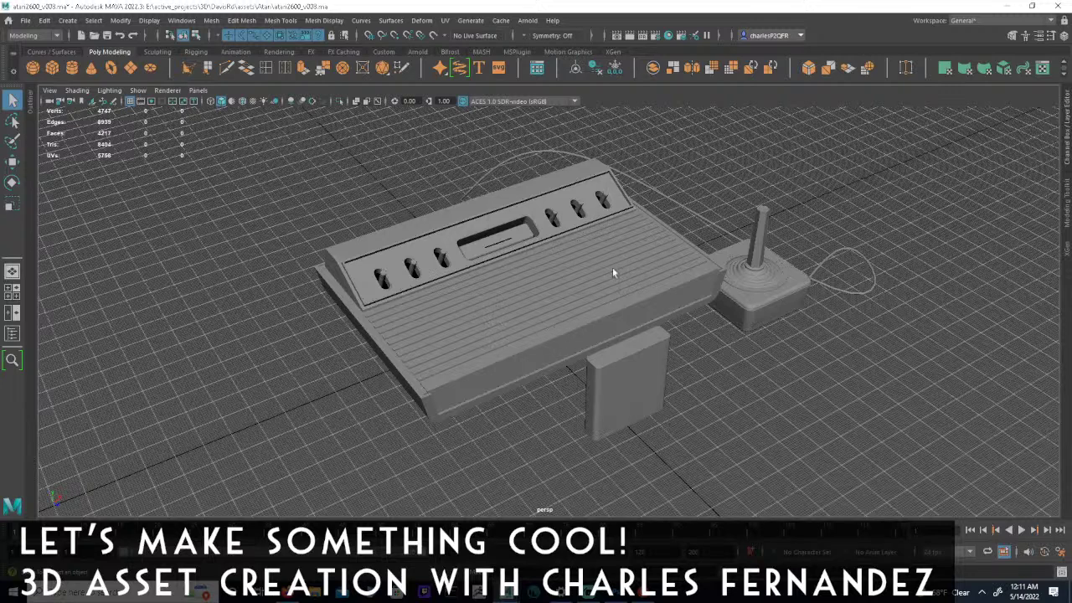
pyautogui.moveTo(639, 272)
pyautogui.keyDown('alt'); pyautogui.mouseDown()
pyautogui.moveTo(434, 271)
pyautogui.moveTo(653, 276)
pyautogui.mouseUp(); pyautogui.keyUp('alt')
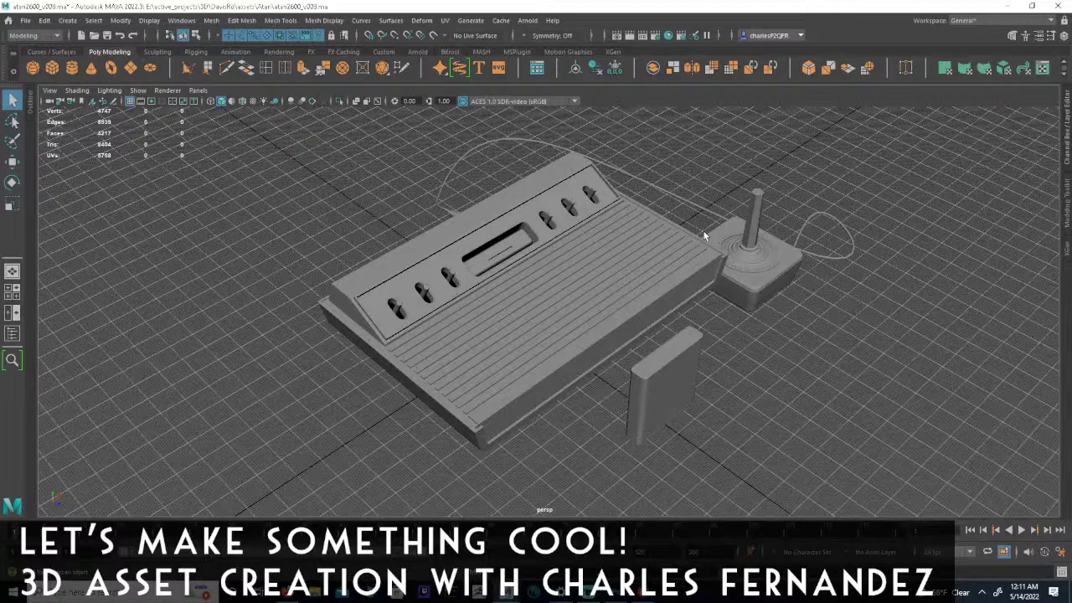
pyautogui.keyDown('alt'); pyautogui.moveTo(634, 283); pyautogui.dragTo(622, 282); pyautogui.keyUp('alt')
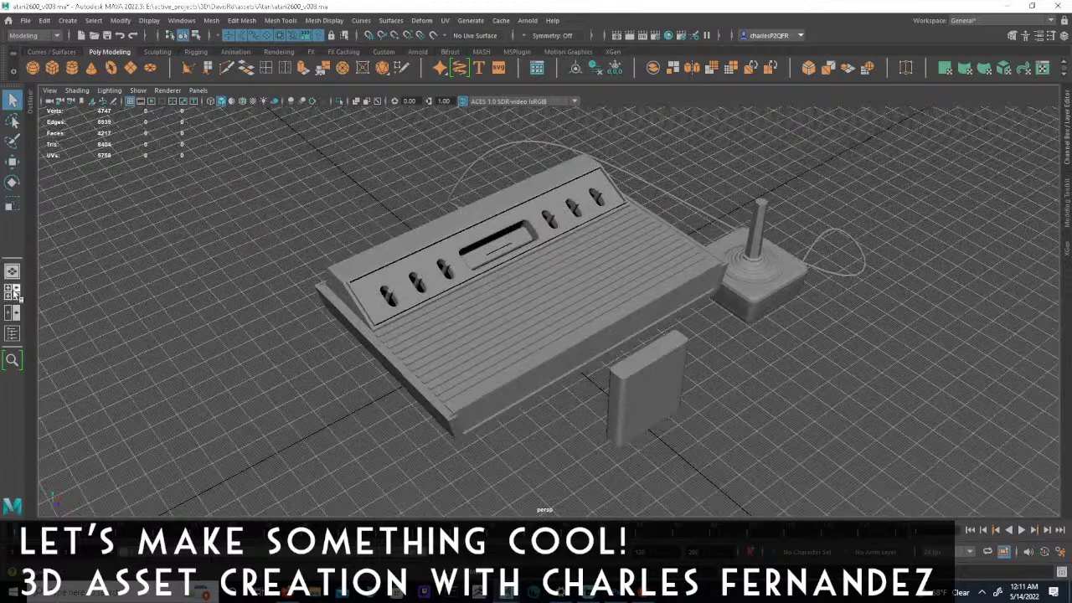
# Set up a two-pane layout with the UV Editor beside the perspective view.
pyautogui.click(11, 292)
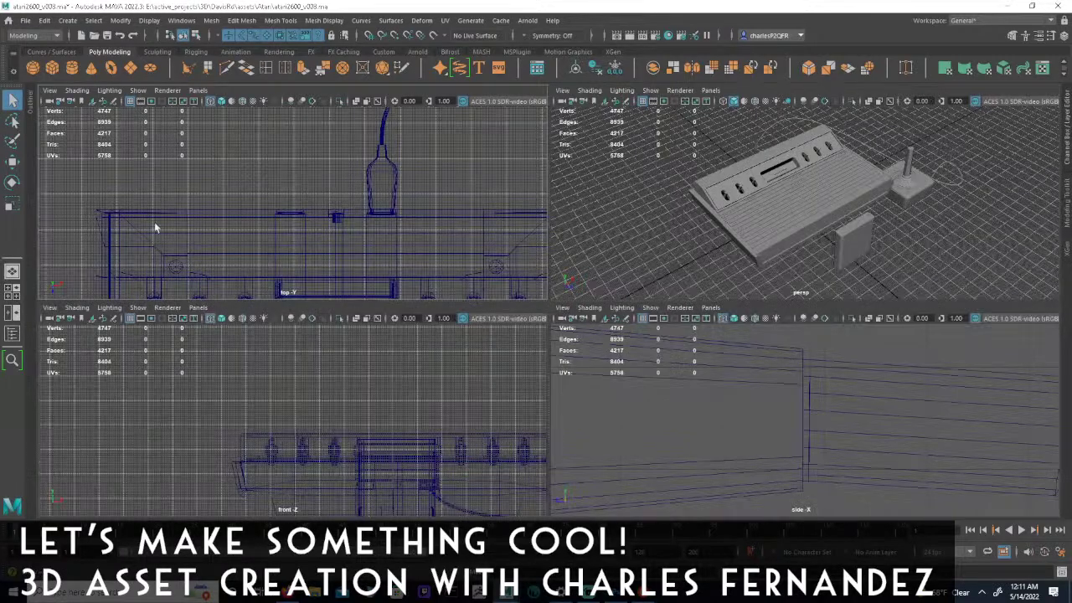
pyautogui.click(199, 90)
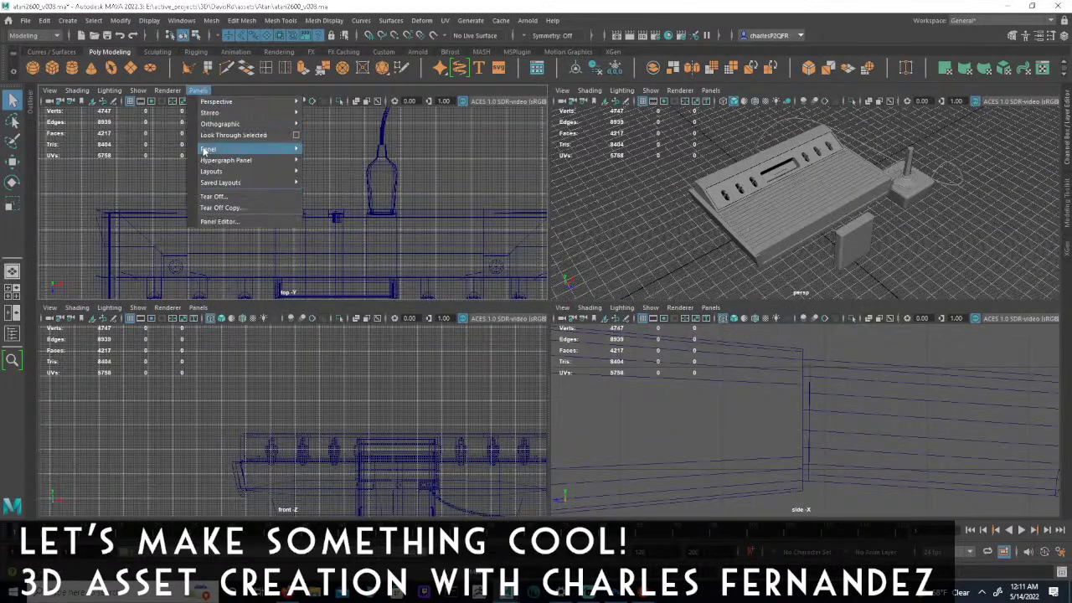
pyautogui.click(13, 312)
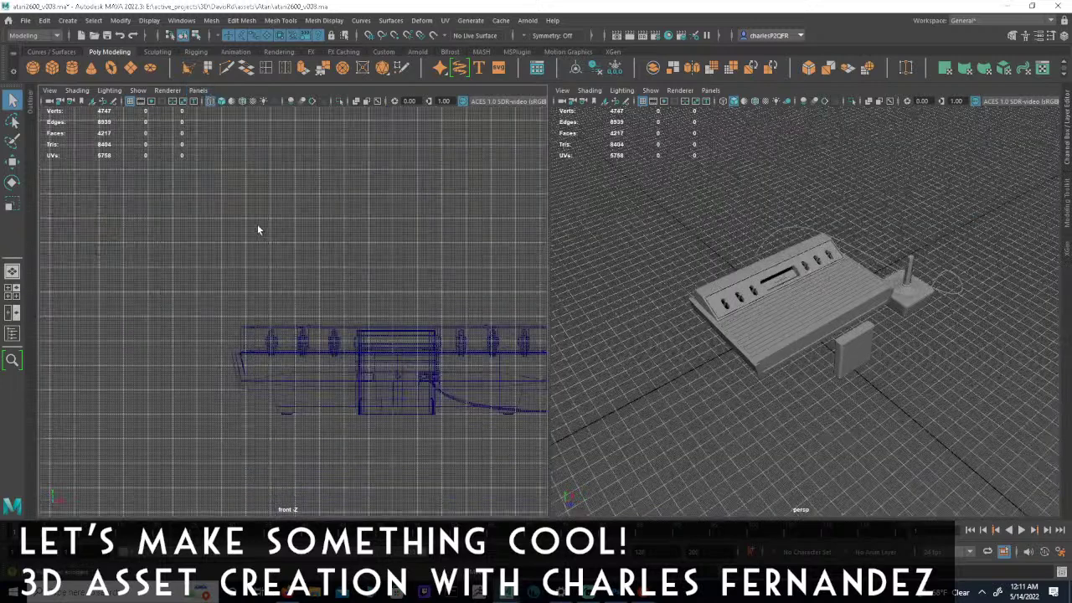
pyautogui.click(199, 91)
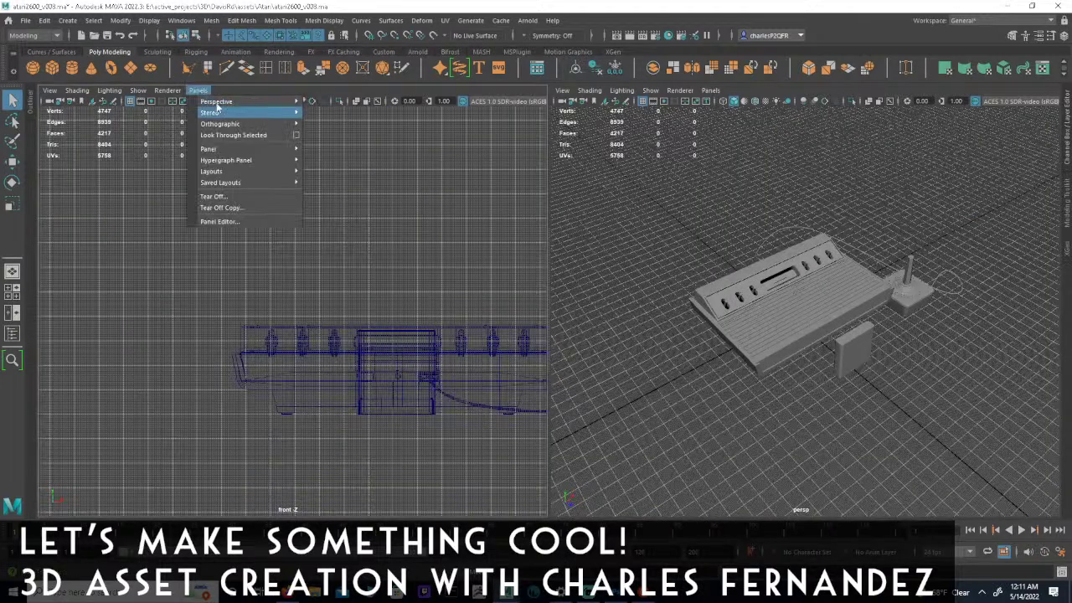
pyautogui.moveTo(219, 148)
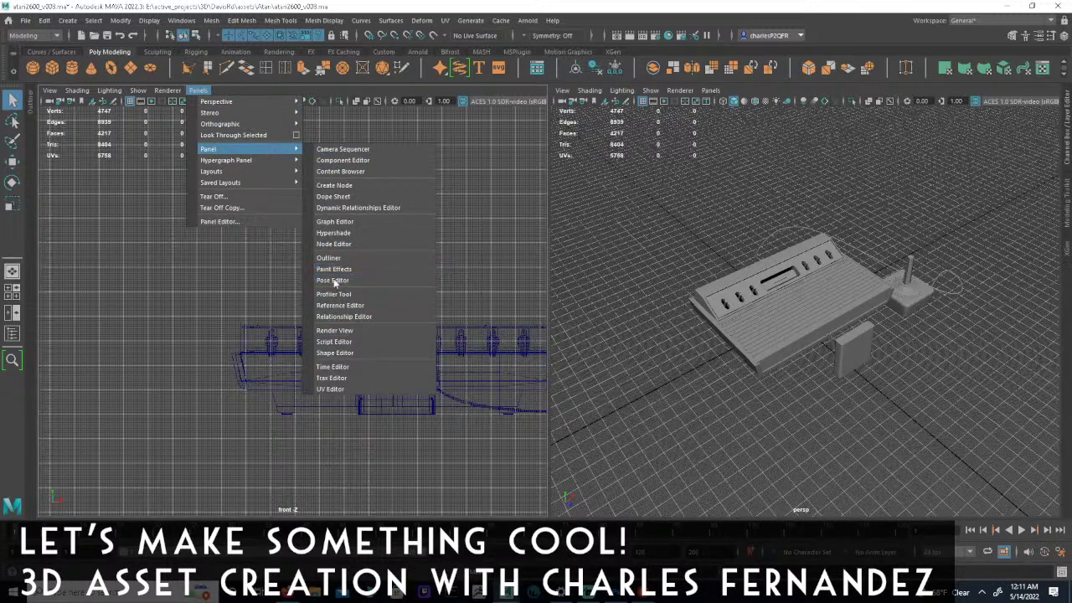
pyautogui.click(328, 391)
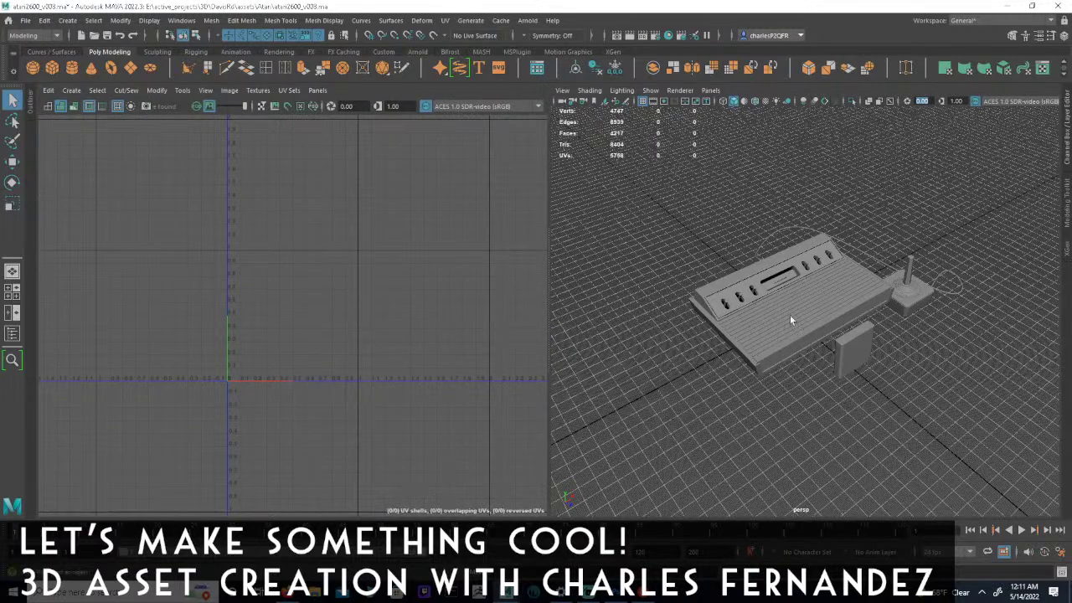
# Select the joystick, console, switches and cable together, without the cartridge, to view their shared UV layout.
pyautogui.click(909, 290)
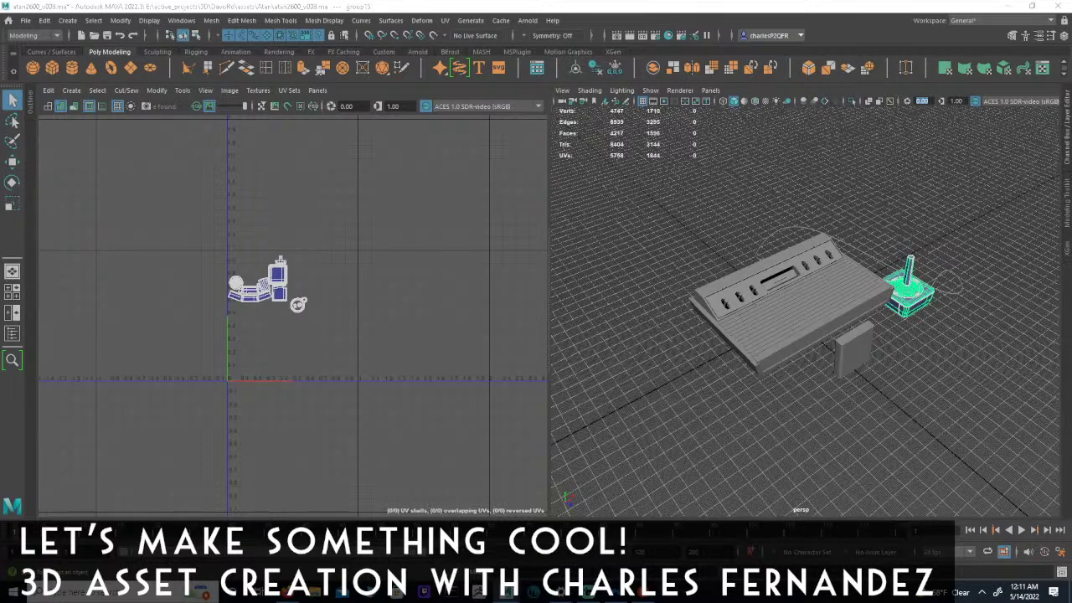
pyautogui.keyDown('shift'); pyautogui.click(806, 307); pyautogui.keyUp('shift')
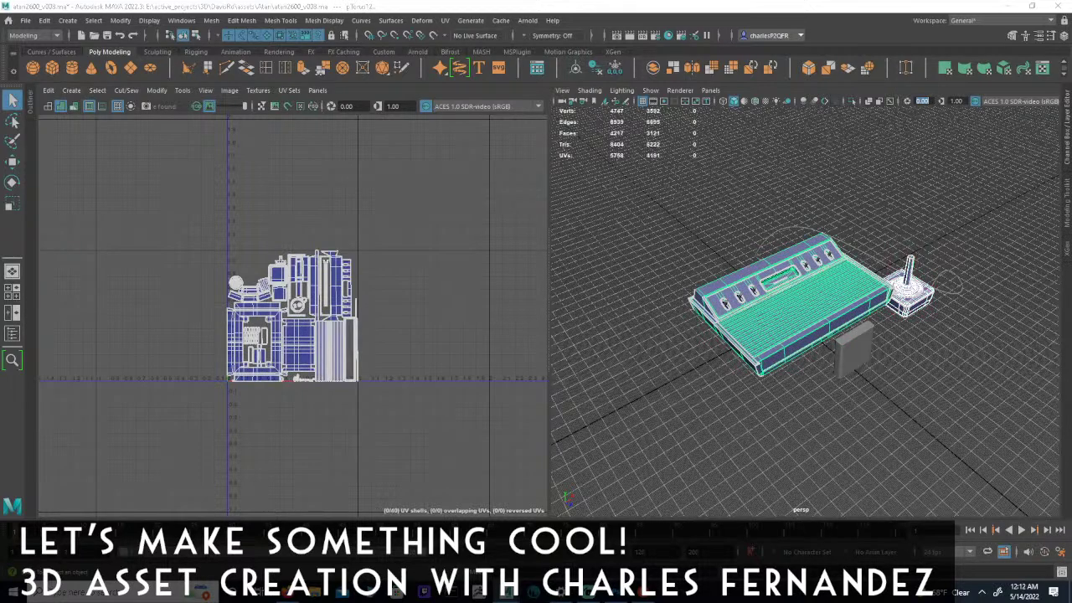
pyautogui.keyDown('shift'); pyautogui.click(753, 290); pyautogui.keyUp('shift')
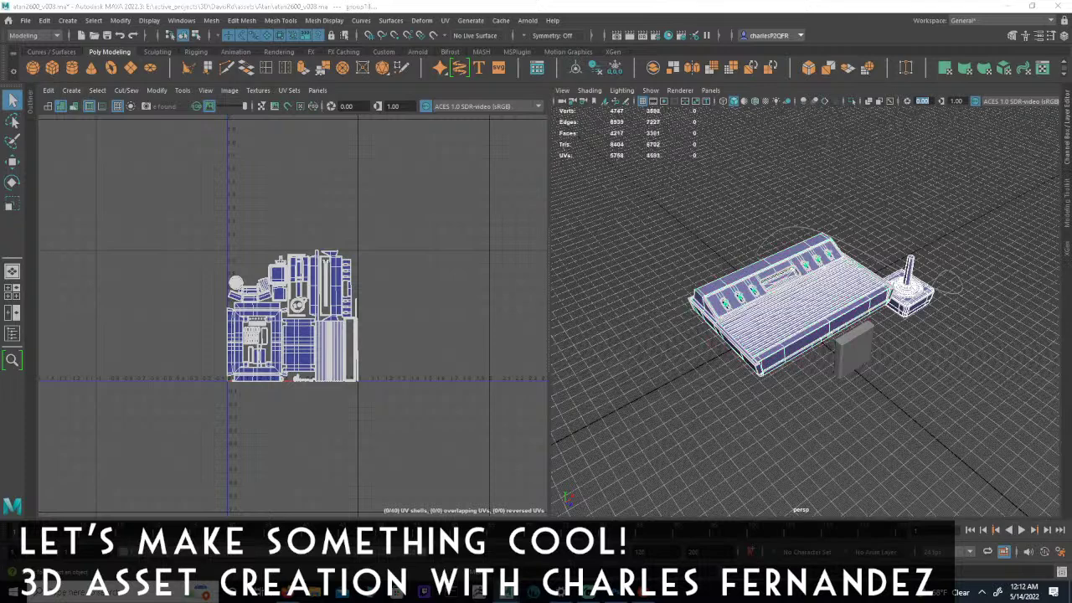
pyautogui.keyDown('shift'); pyautogui.click(854, 351); pyautogui.keyUp('shift')
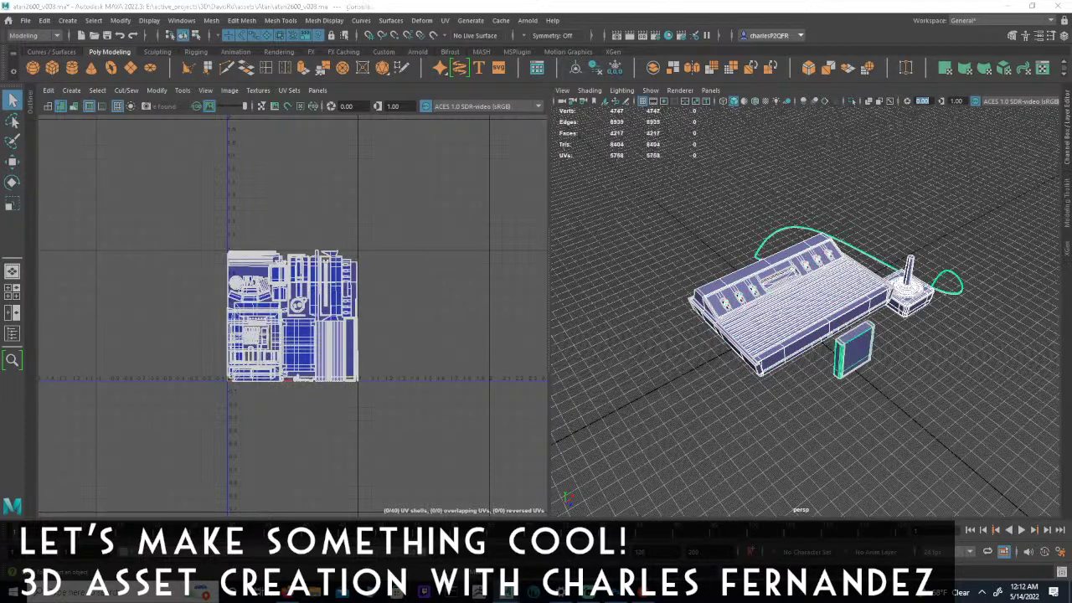
pyautogui.hotkey('ctrl', 'z')
pyautogui.keyDown('shift'); pyautogui.click(854, 351); pyautogui.keyUp('shift')
pyautogui.hotkey('ctrl', 'z')
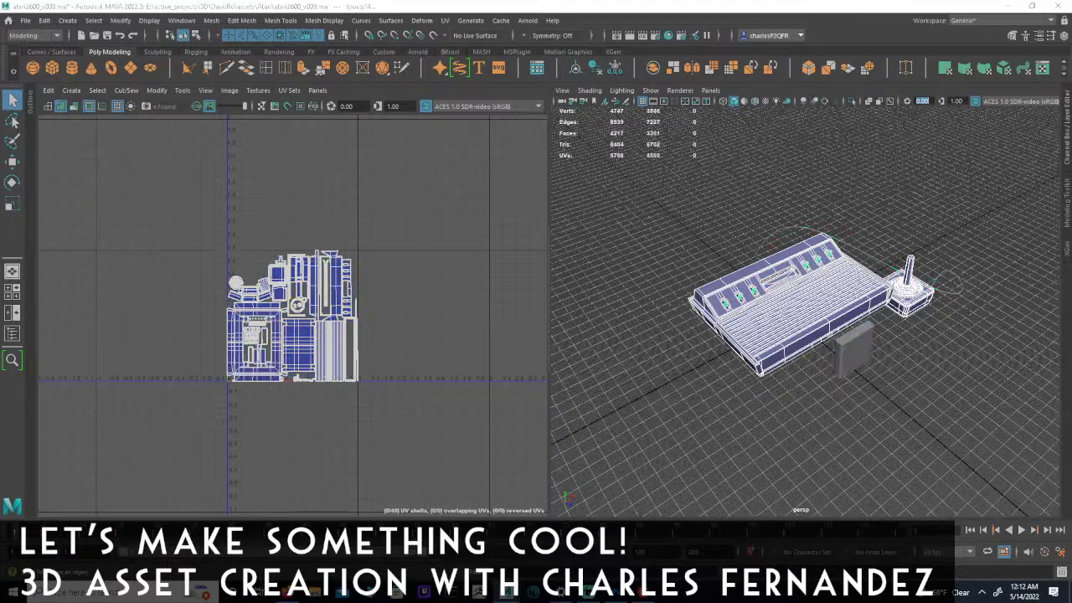
pyautogui.keyDown('shift'); pyautogui.click(946, 292); pyautogui.keyUp('shift')
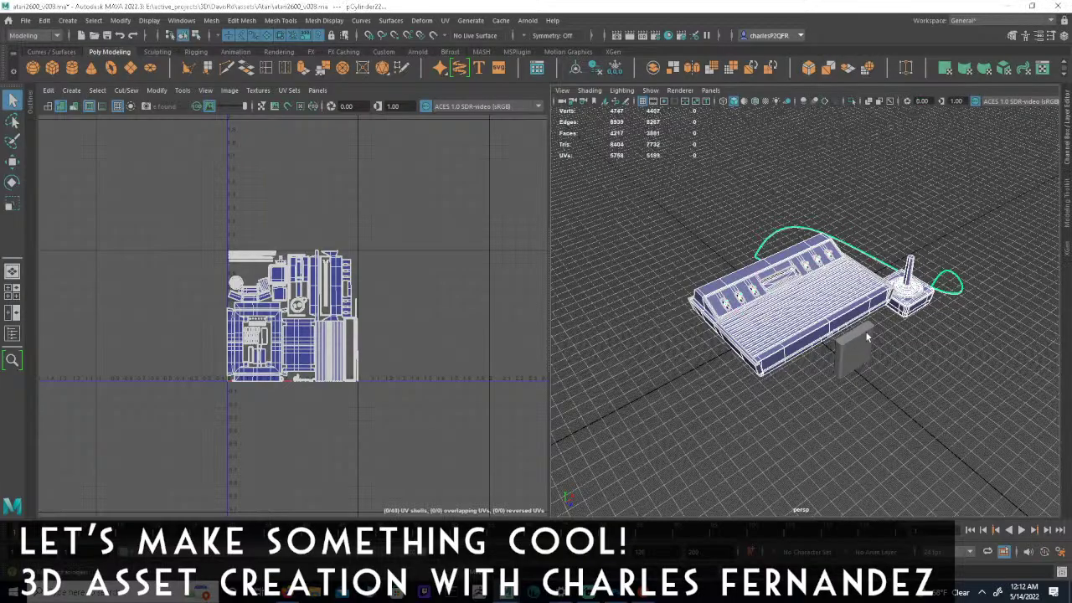
# Compare the cartridge's UV layout with the one shared by the console and joystick parts.
pyautogui.keyDown('alt'); pyautogui.moveTo(756, 390); pyautogui.dragTo(792, 323); pyautogui.keyUp('alt')
pyautogui.keyDown('alt'); pyautogui.moveTo(792, 322); pyautogui.dragTo(834, 352, button='right'); pyautogui.keyUp('alt')
pyautogui.keyDown('alt'); pyautogui.moveTo(835, 352); pyautogui.dragTo(859, 364); pyautogui.keyUp('alt')
pyautogui.keyDown('alt'); pyautogui.moveTo(859, 363); pyautogui.dragTo(794, 346, button='right'); pyautogui.keyUp('alt')
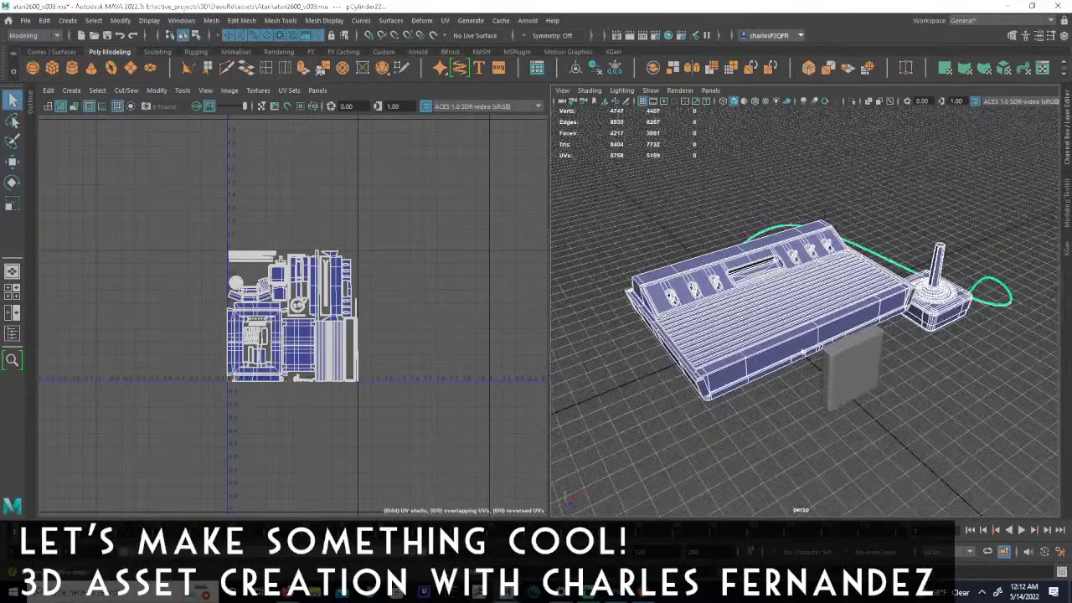
pyautogui.click(846, 360)
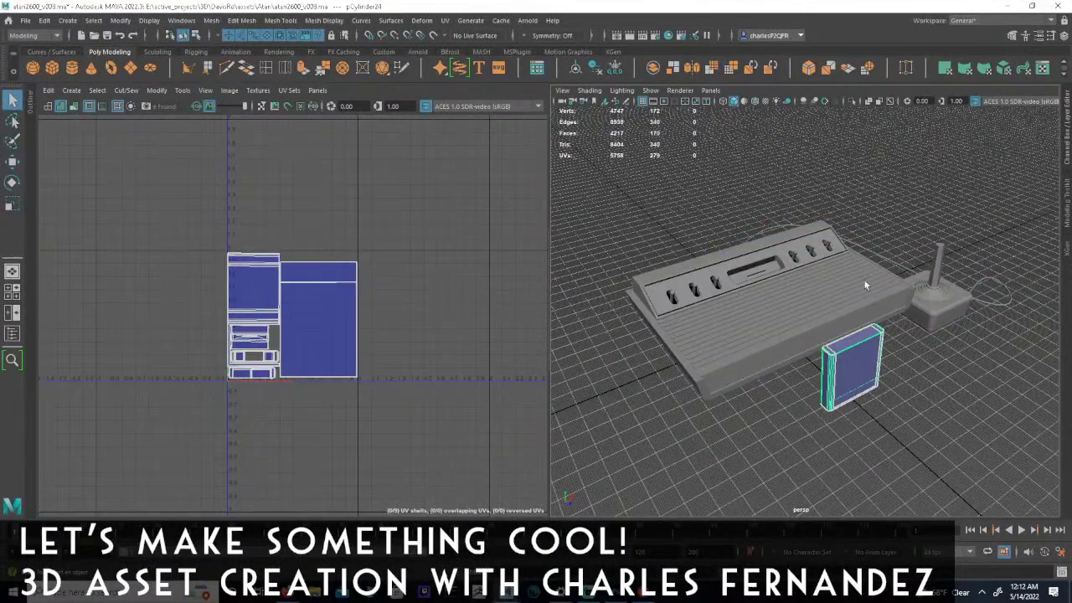
pyautogui.click(790, 283)
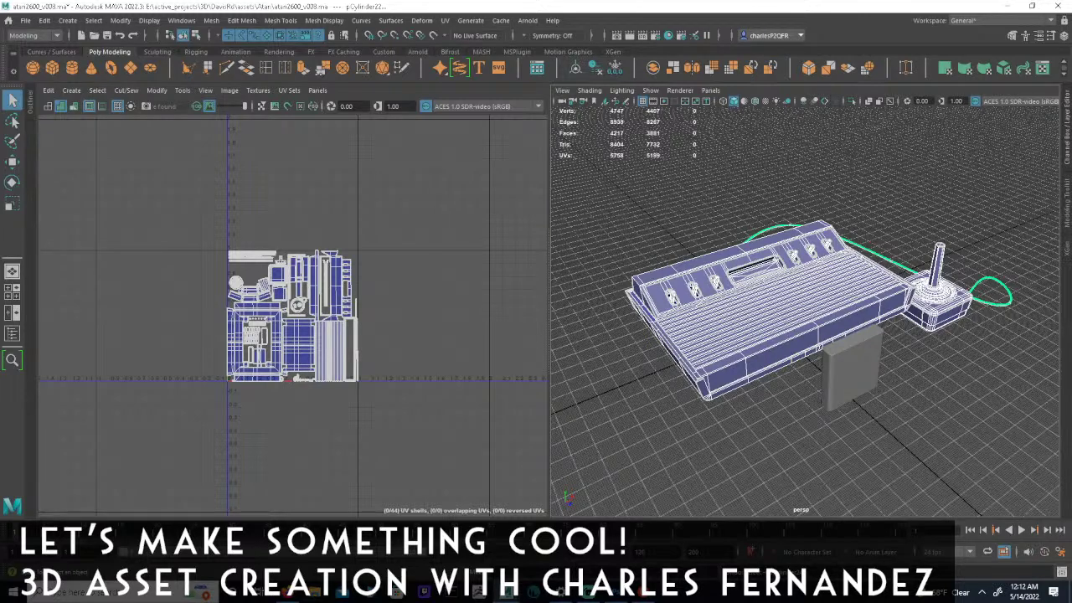
pyautogui.click(854, 369)
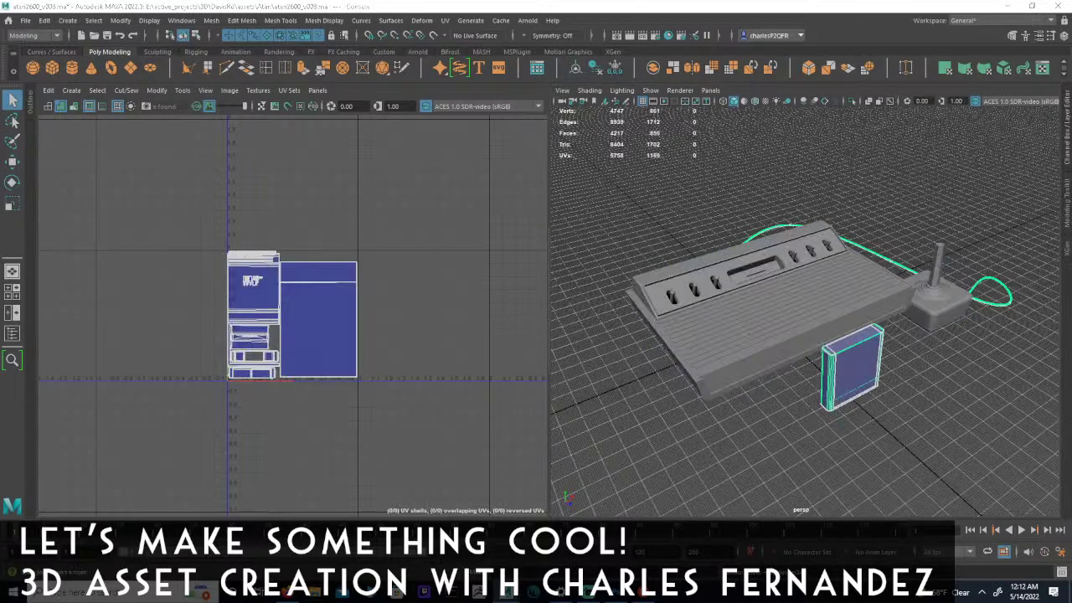
pyautogui.click(830, 381)
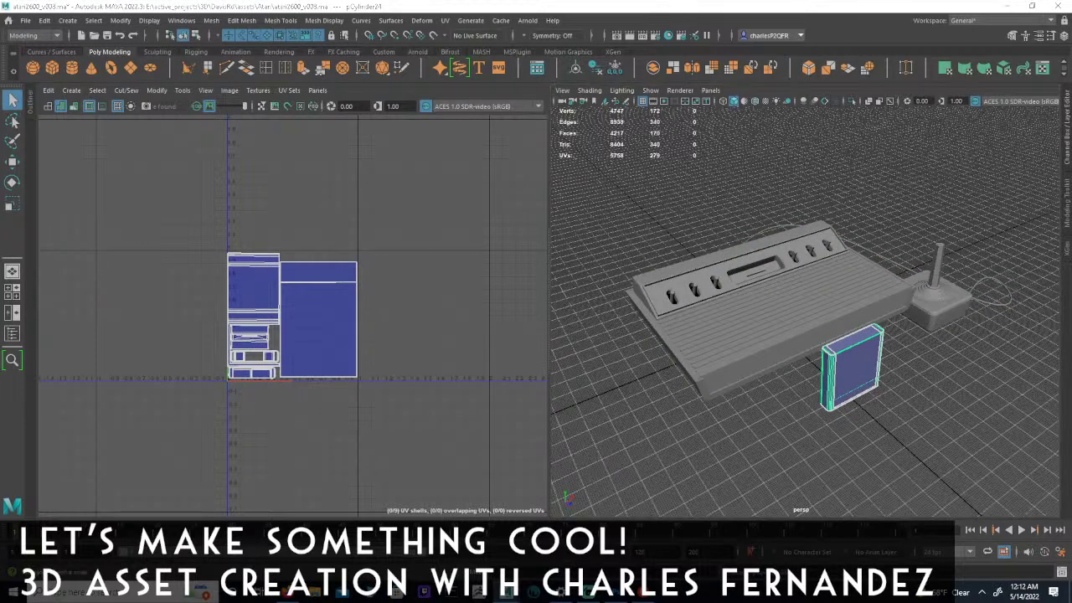
# Group the joystick, switches, cable and console without the cartridge, and duplicate the group.
pyautogui.click(938, 303)
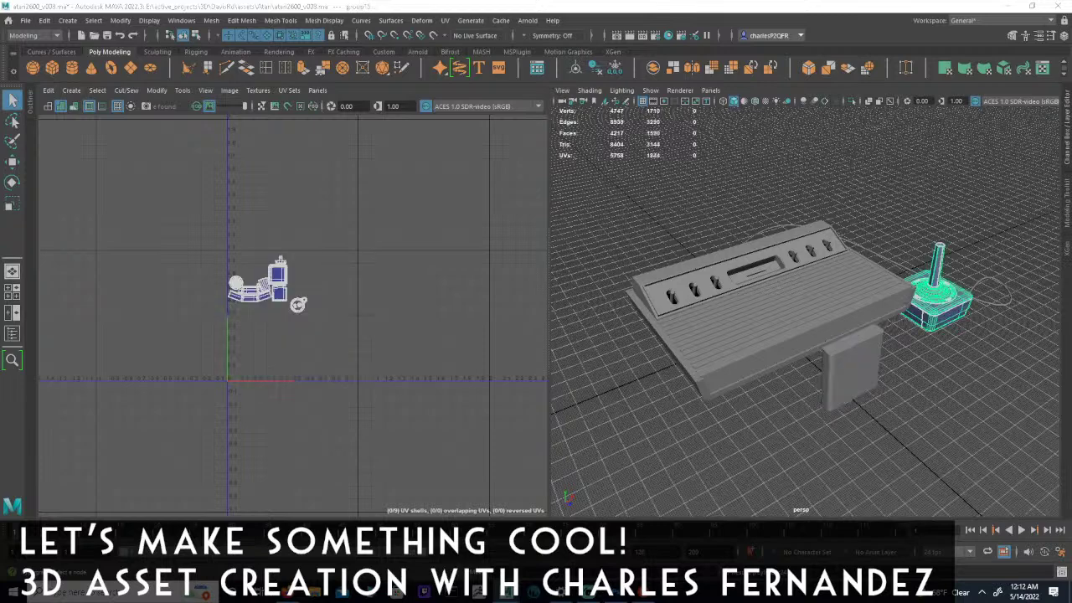
pyautogui.keyDown('shift'); pyautogui.click(810, 251); pyautogui.keyUp('shift')
pyautogui.keyDown('shift'); pyautogui.click(866, 249); pyautogui.keyUp('shift')
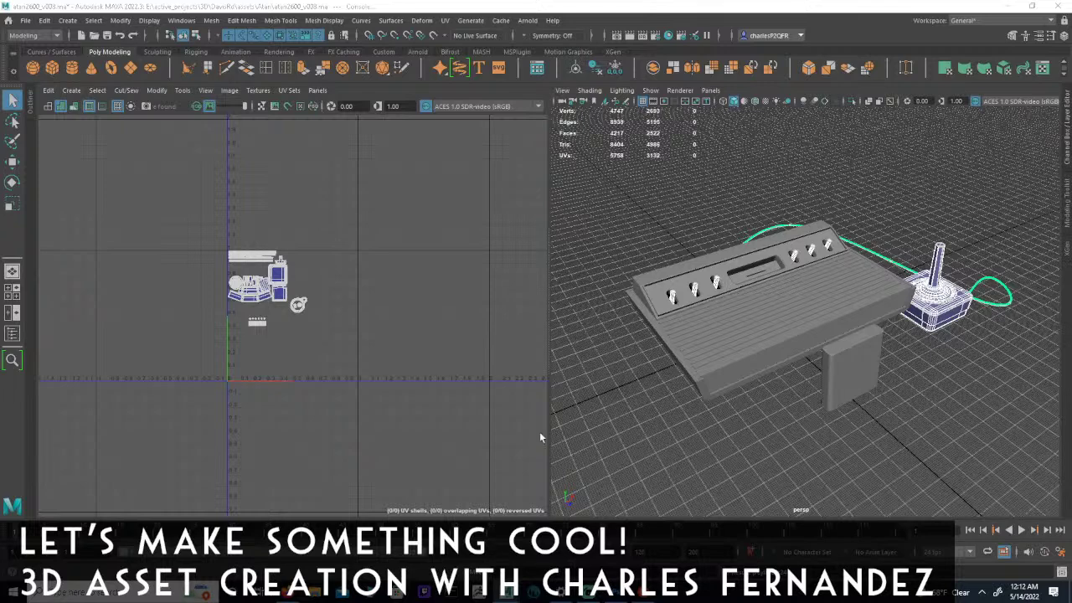
pyautogui.keyDown('shift'); pyautogui.click(770, 311); pyautogui.keyUp('shift')
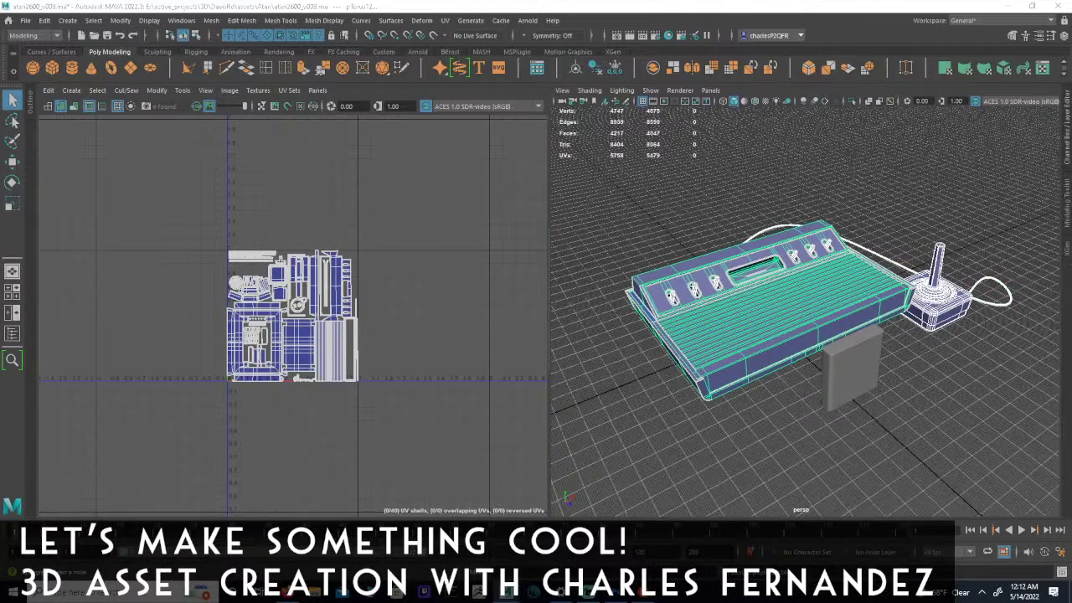
pyautogui.hotkey('ctrl', 'g')
pyautogui.hotkey('ctrl', 'z')
pyautogui.hotkey('ctrl', 'd')
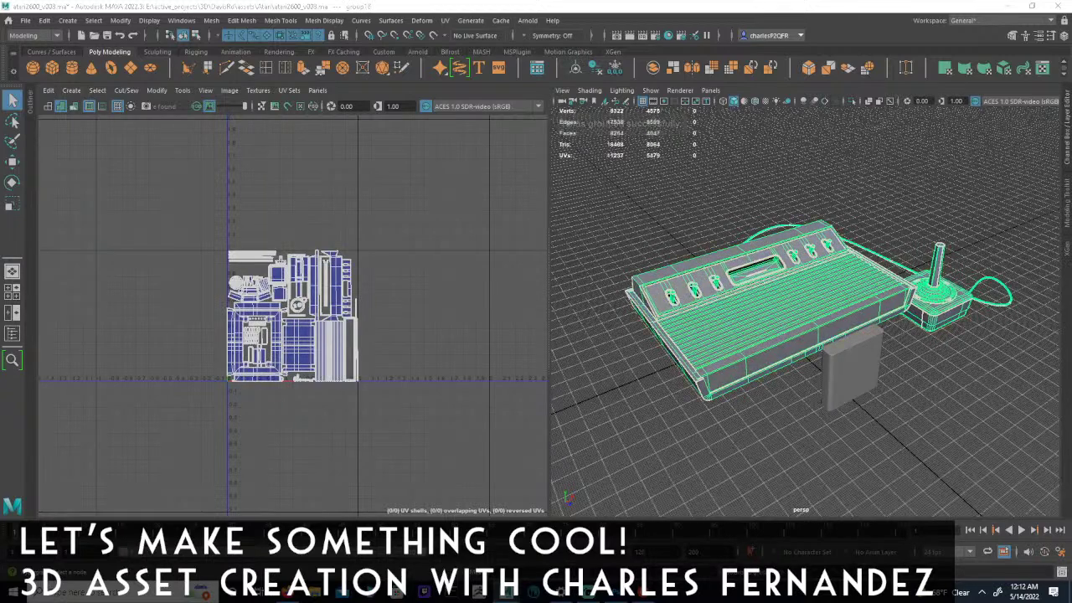
pyautogui.click(947, 410)
pyautogui.hotkey('ctrl', 'z')
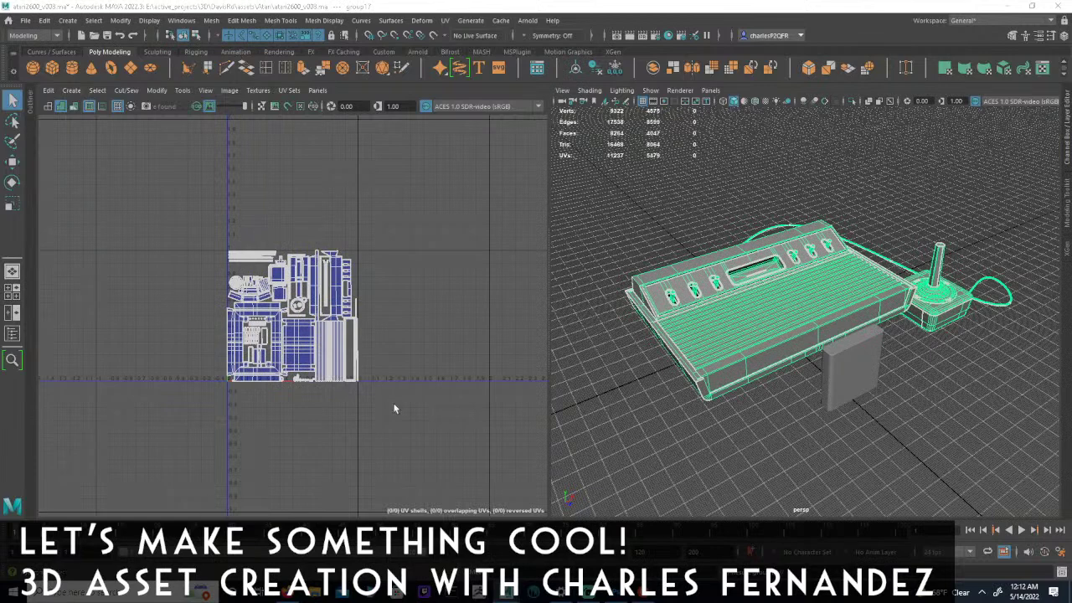
# Combine the duplicated console and joystick parts into a single mesh.
pyautogui.click(174, 21)
pyautogui.moveTo(211, 21)
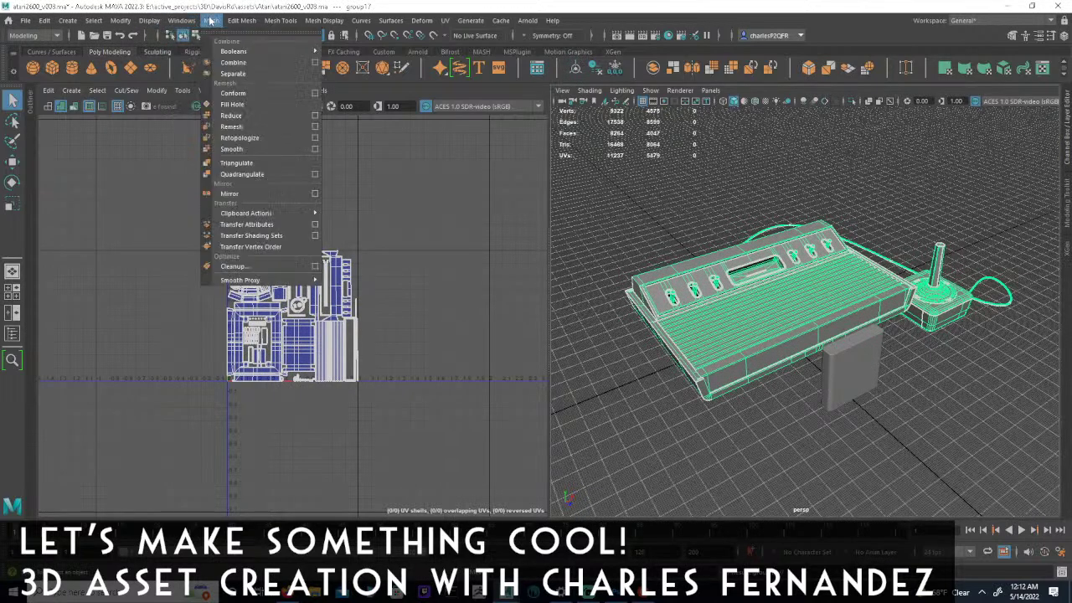
pyautogui.click(233, 62)
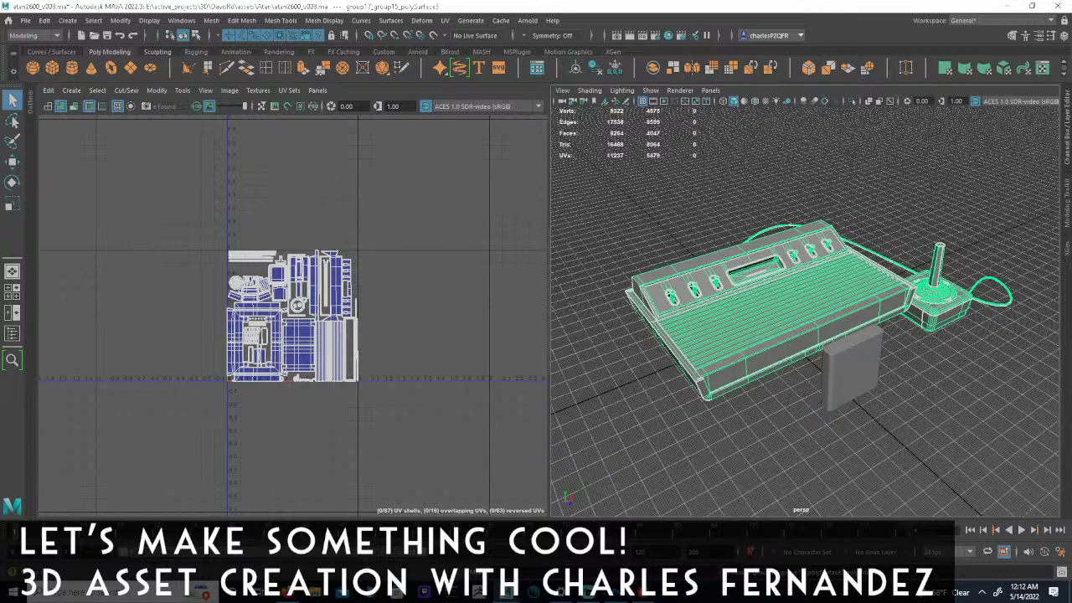
pyautogui.hotkey('ctrl', 'd')
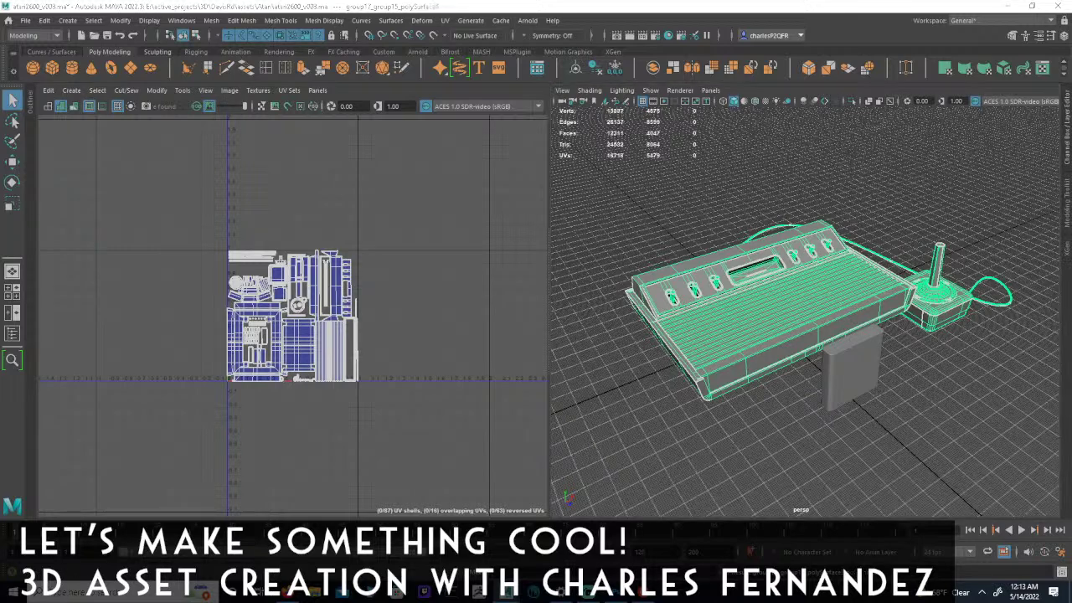
pyautogui.hotkey('alt', 'd')
pyautogui.hotkey('ctrl', 'z')
pyautogui.hotkey('ctrl', 'z')
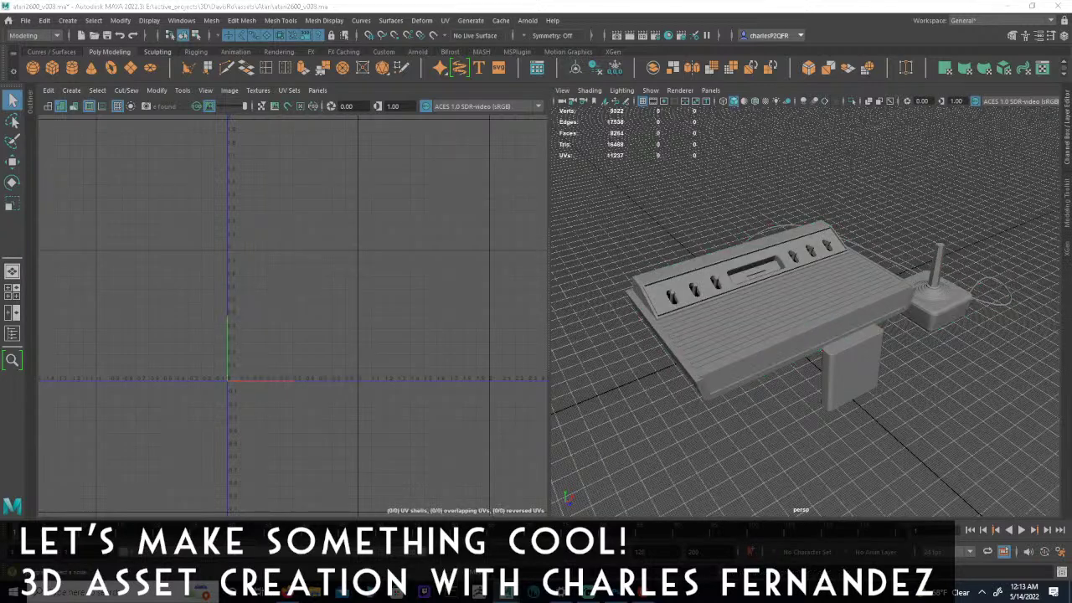
pyautogui.hotkey('ctrl', 'z')
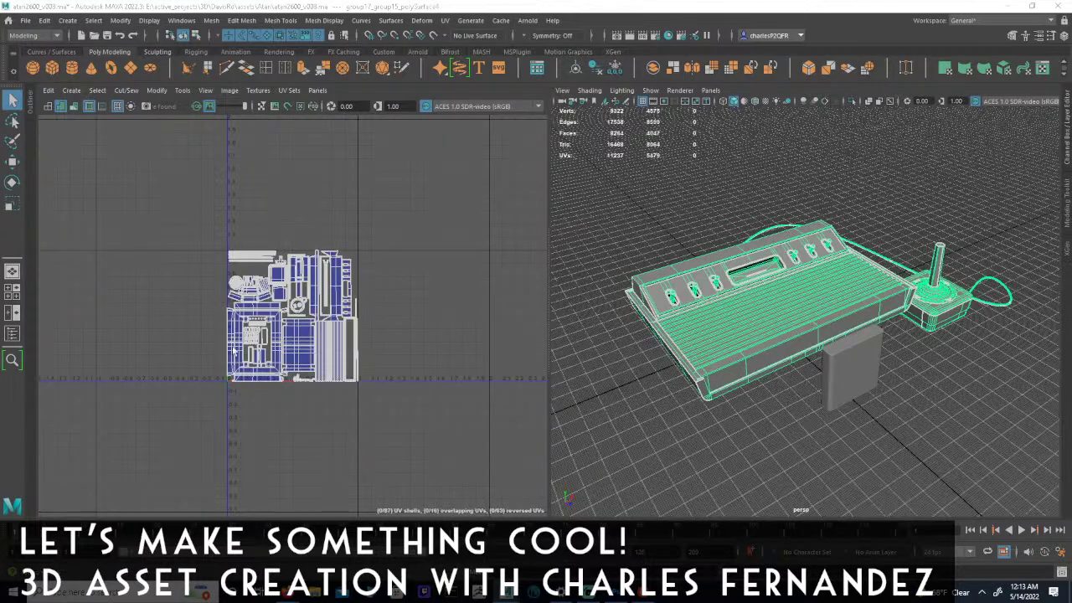
# Examine the UV layout of the combined console and joystick mesh up close, followed by the cartridge's.
pyautogui.keyDown('alt'); pyautogui.moveTo(231, 322); pyautogui.dragTo(294, 301, button='middle'); pyautogui.keyUp('alt')
pyautogui.keyDown('alt'); pyautogui.moveTo(294, 302); pyautogui.dragTo(575, 301, button='right'); pyautogui.keyUp('alt')
pyautogui.keyDown('alt'); pyautogui.moveTo(406, 293); pyautogui.dragTo(336, 321, button='middle'); pyautogui.keyUp('alt')
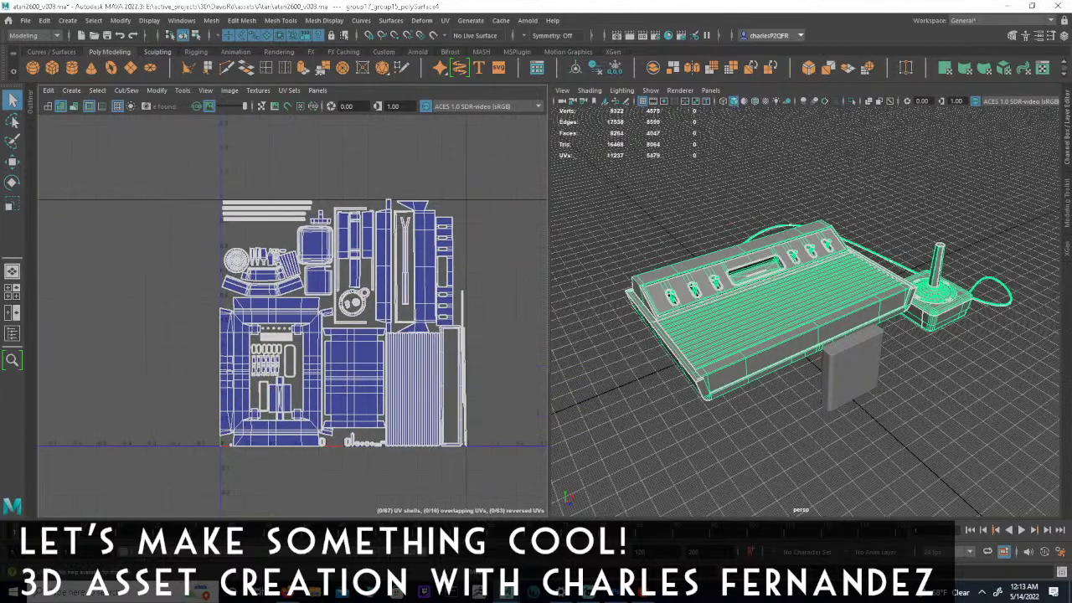
pyautogui.press('Up')
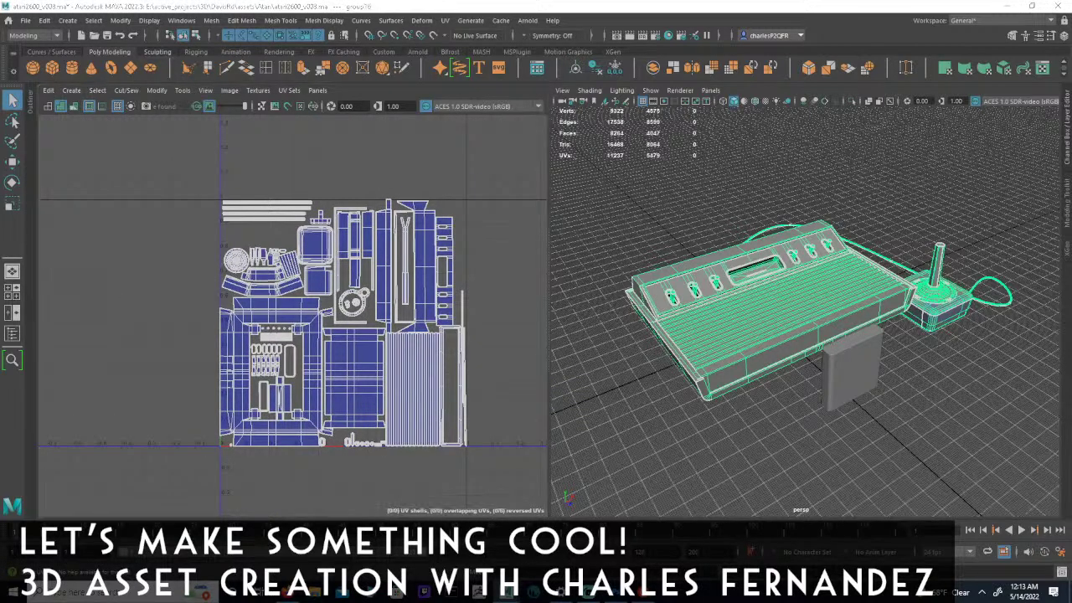
pyautogui.click(854, 369)
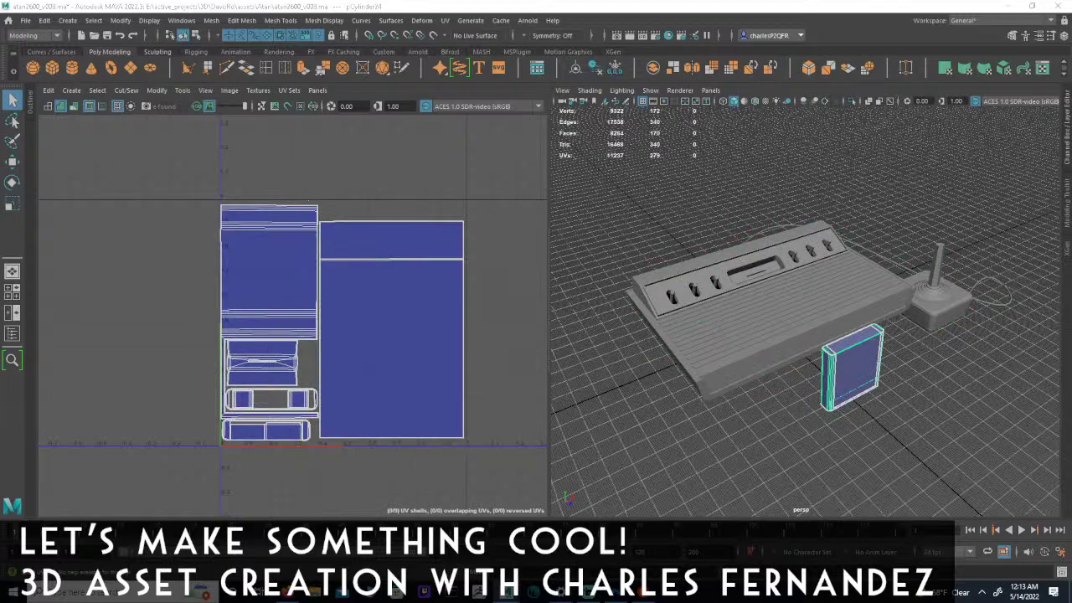
pyautogui.press('Up')
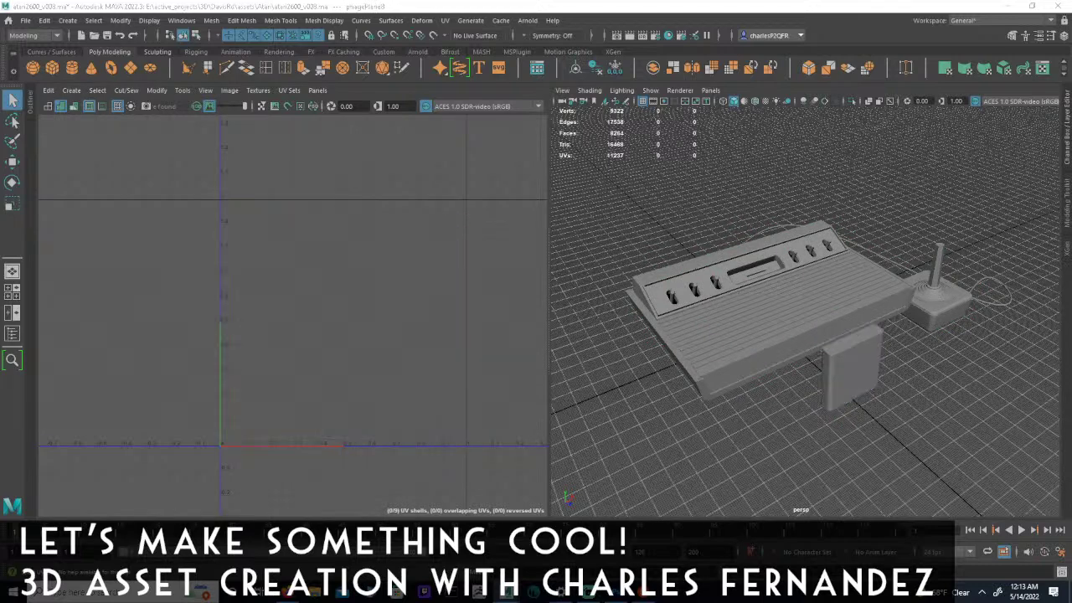
# Select the combined console and joystick mesh and open the UV Snapshot options for its layout.
pyautogui.press('Left')
pyautogui.press('Down')
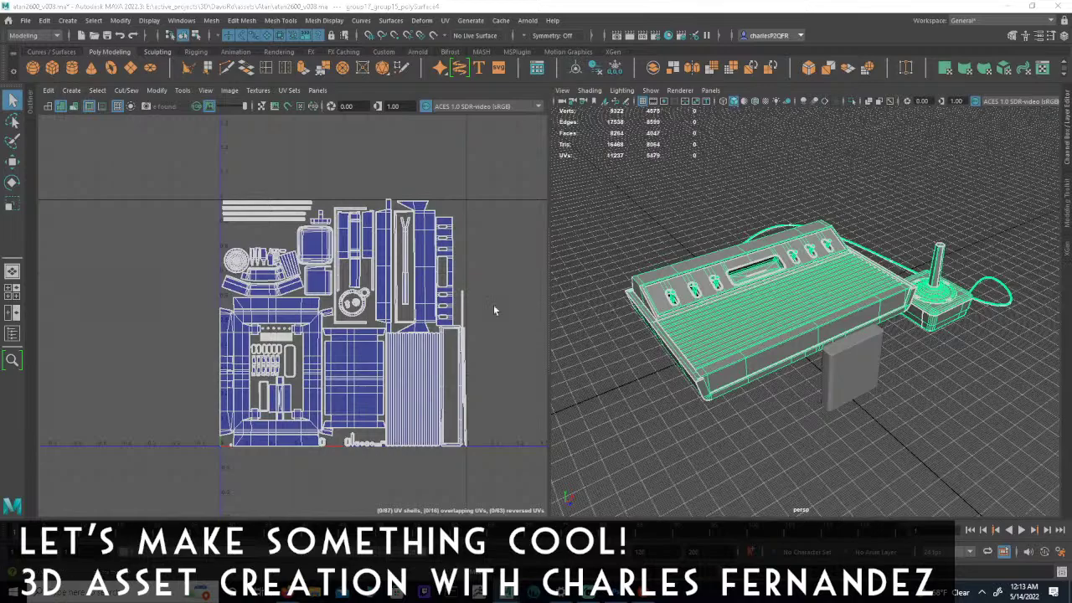
pyautogui.keyDown('alt'); pyautogui.moveTo(653, 251); pyautogui.dragTo(624, 247); pyautogui.keyUp('alt')
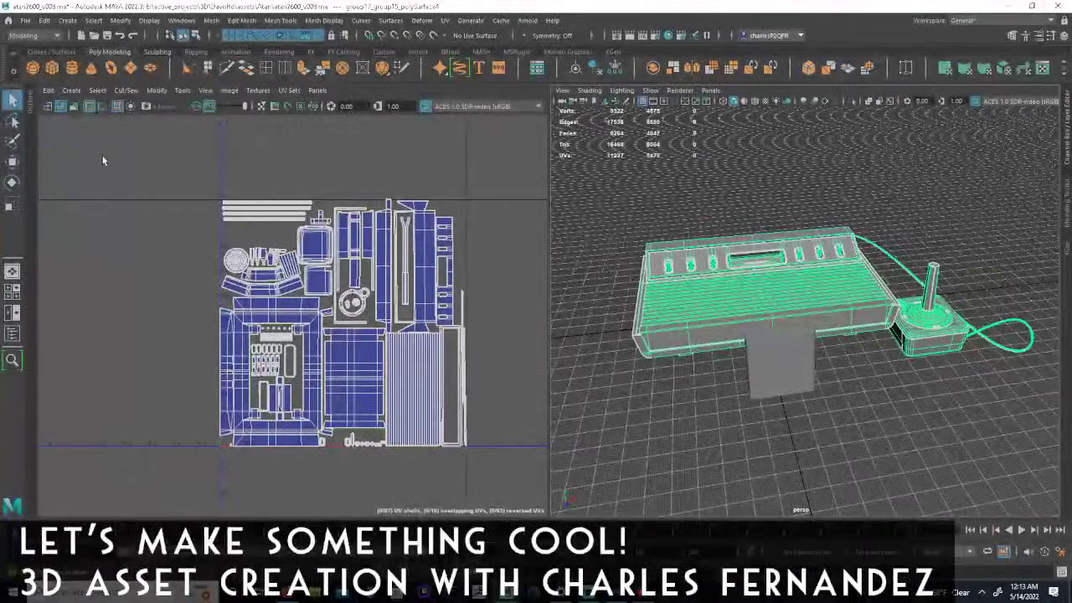
pyautogui.keyDown('alt'); pyautogui.moveTo(102, 155); pyautogui.dragTo(142, 174, button='middle'); pyautogui.keyUp('alt')
pyautogui.keyDown('alt'); pyautogui.moveTo(243, 236); pyautogui.dragTo(172, 216, button='middle'); pyautogui.keyUp('alt')
pyautogui.click(230, 91)
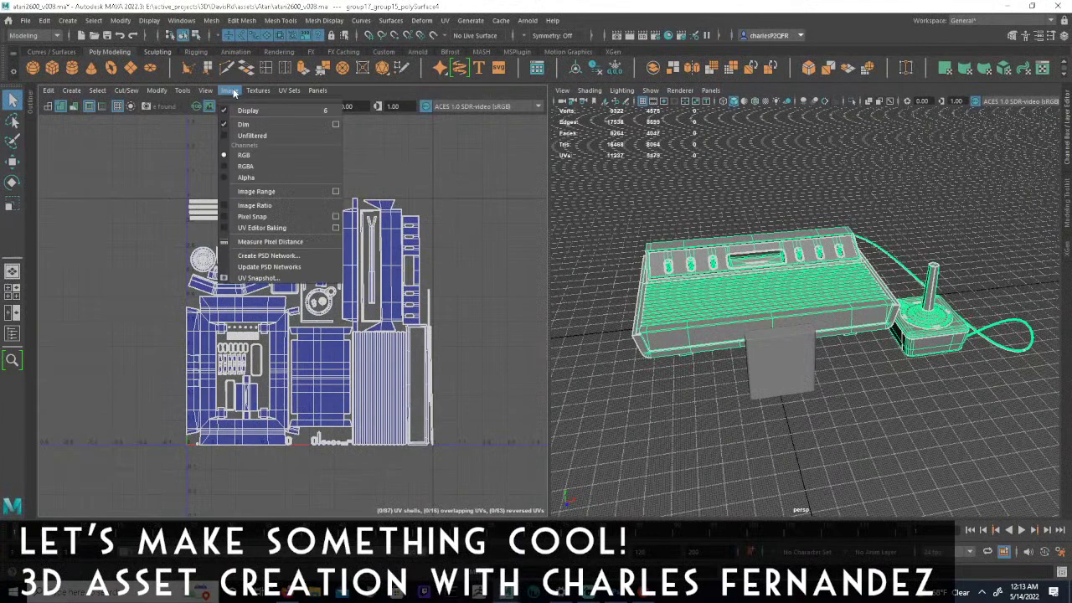
pyautogui.click(254, 278)
pyautogui.moveTo(911, 112); pyautogui.dragTo(402, 126)
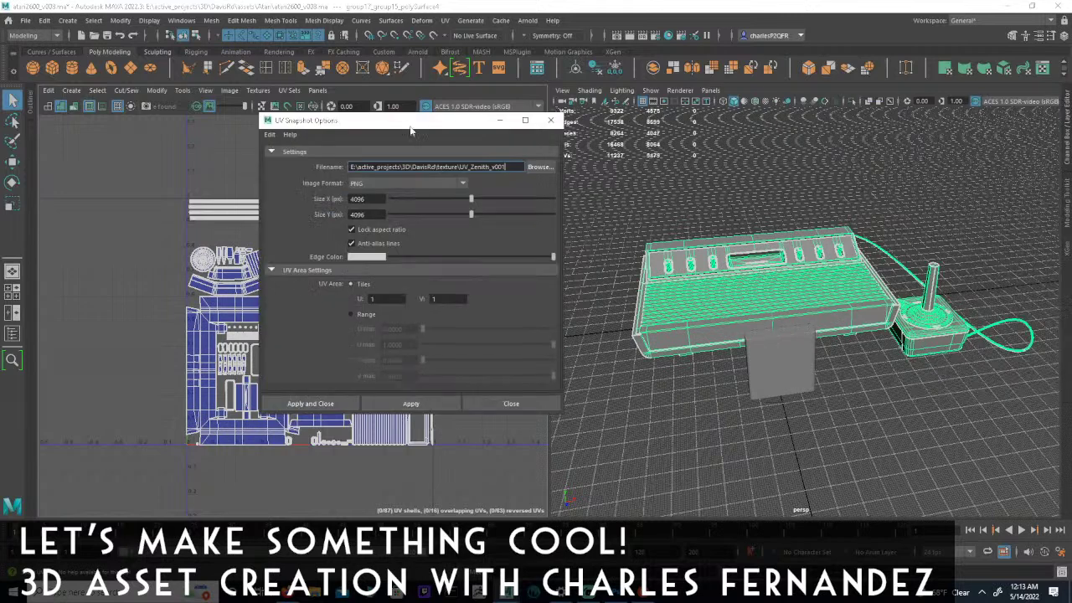
# Create a folder named Atari inside the DavisRd texture folder and open it as the snapshot's save location.
pyautogui.click(537, 167)
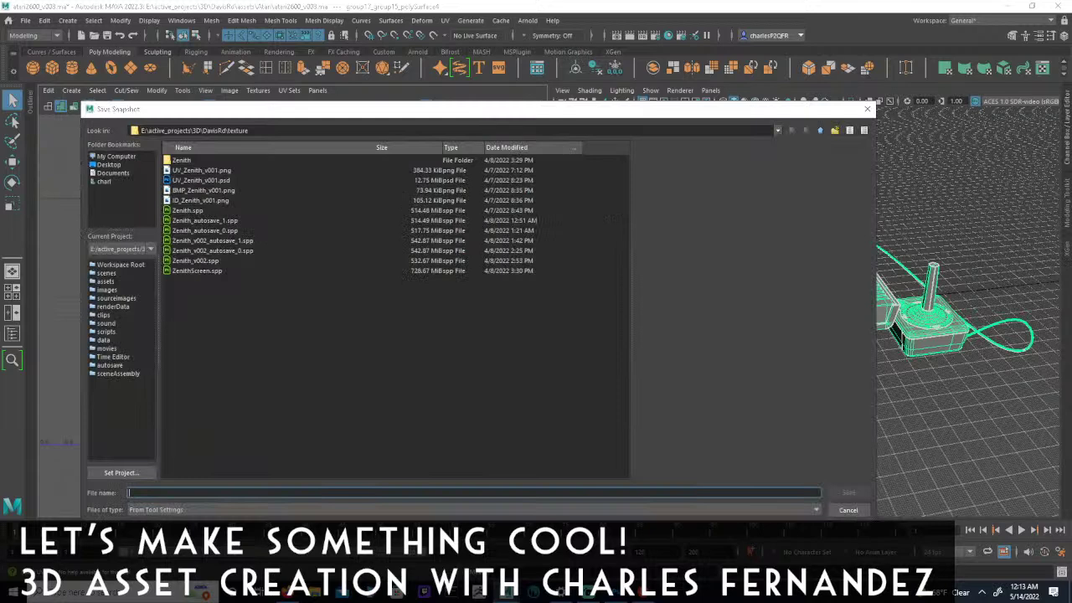
pyautogui.click(820, 132)
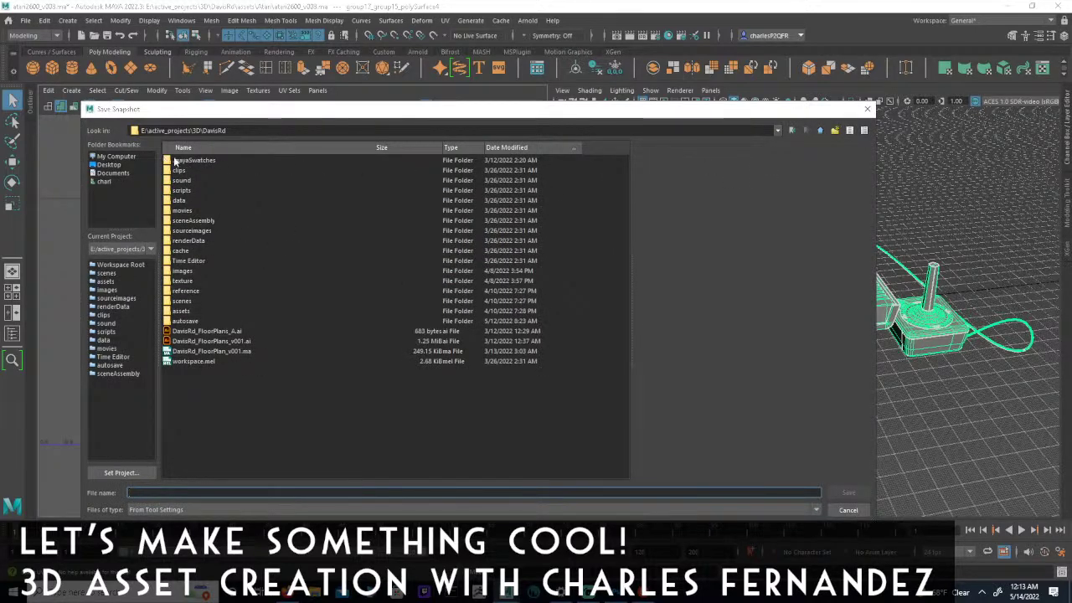
pyautogui.doubleClick(183, 281)
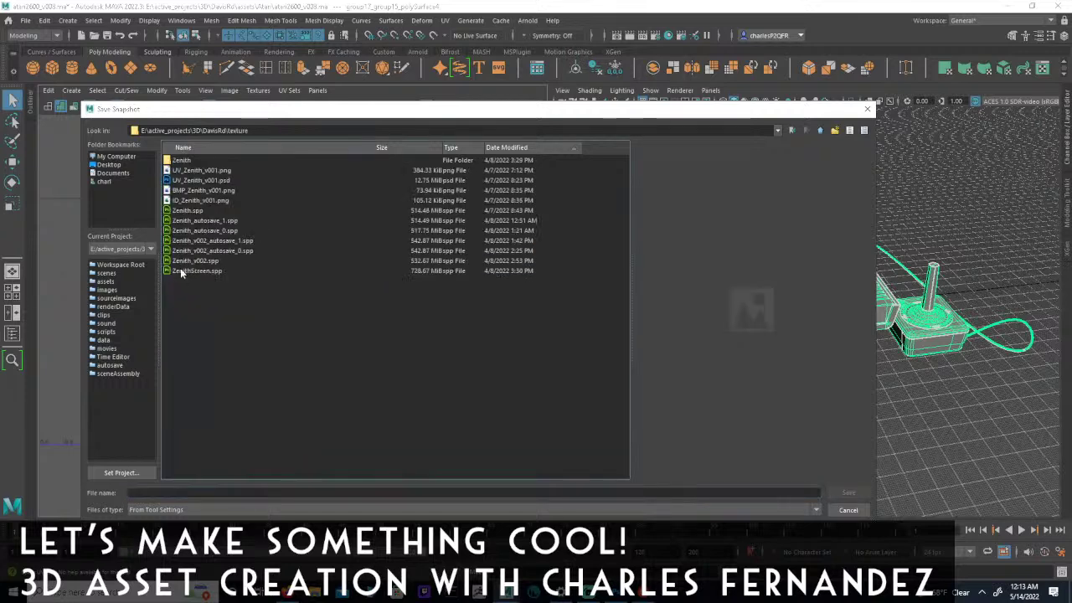
pyautogui.rightClick(208, 351)
pyautogui.click(231, 363)
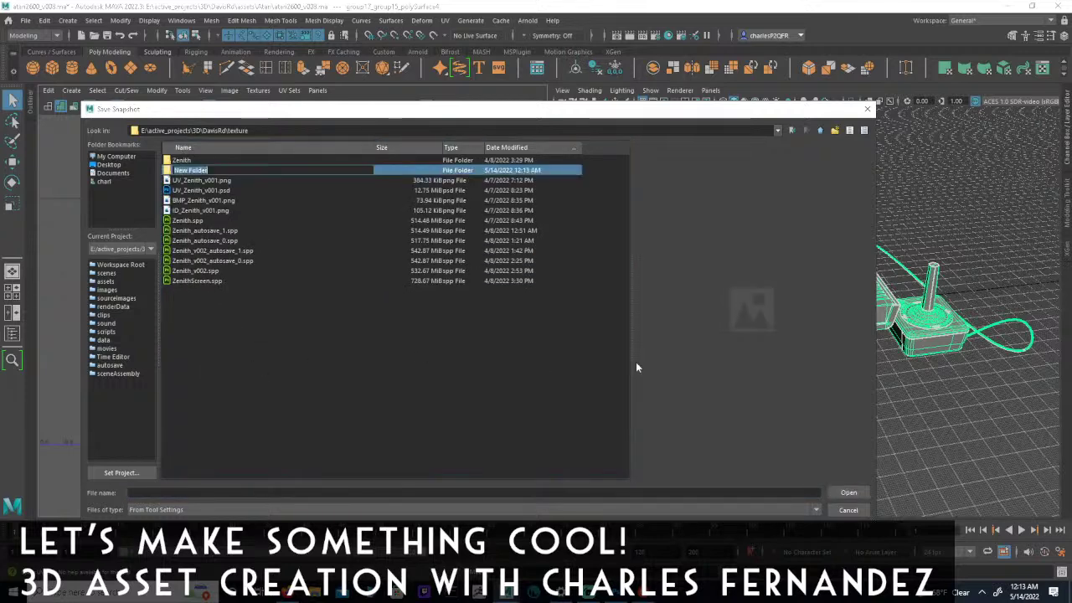
pyautogui.write('Atari')
pyautogui.press('Return')
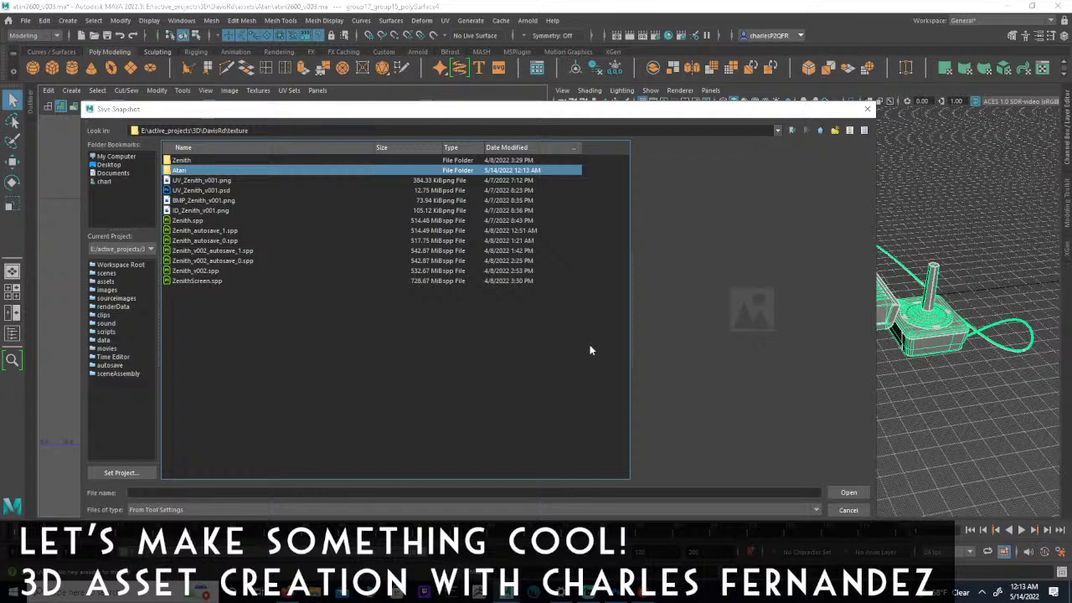
pyautogui.click(848, 492)
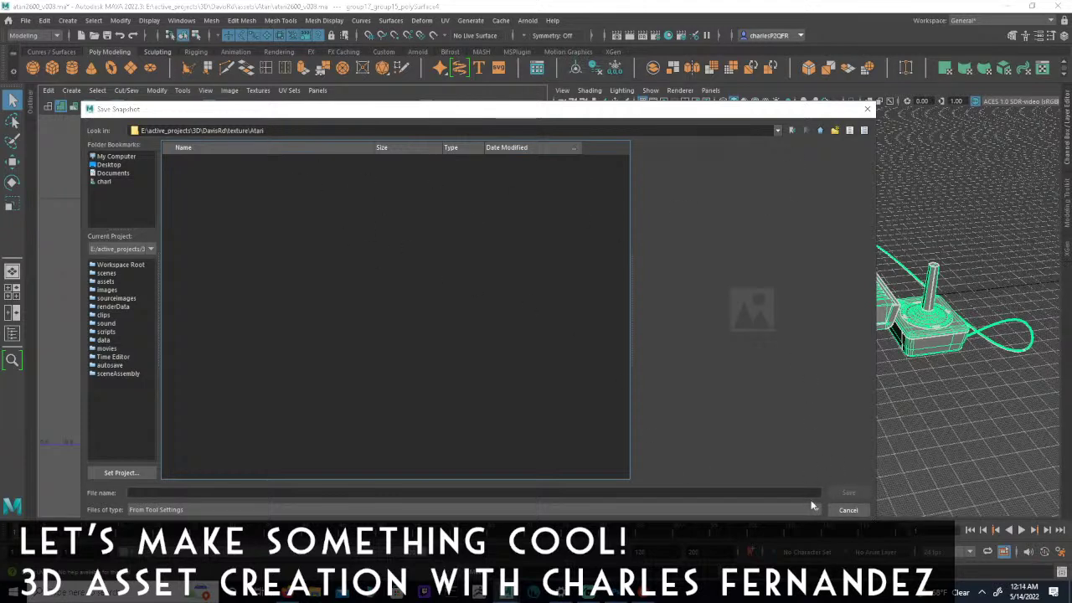
# Name the snapshot UV_Atari.png and export the UV layout as a 4096 by 4096 PNG.
pyautogui.click(155, 492)
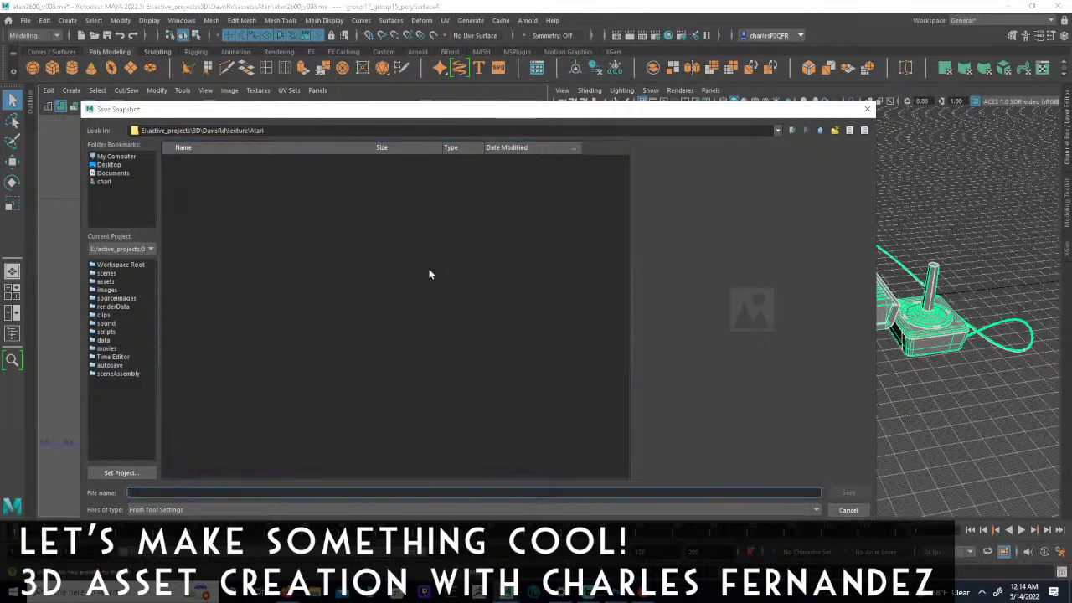
pyautogui.write('Atari')
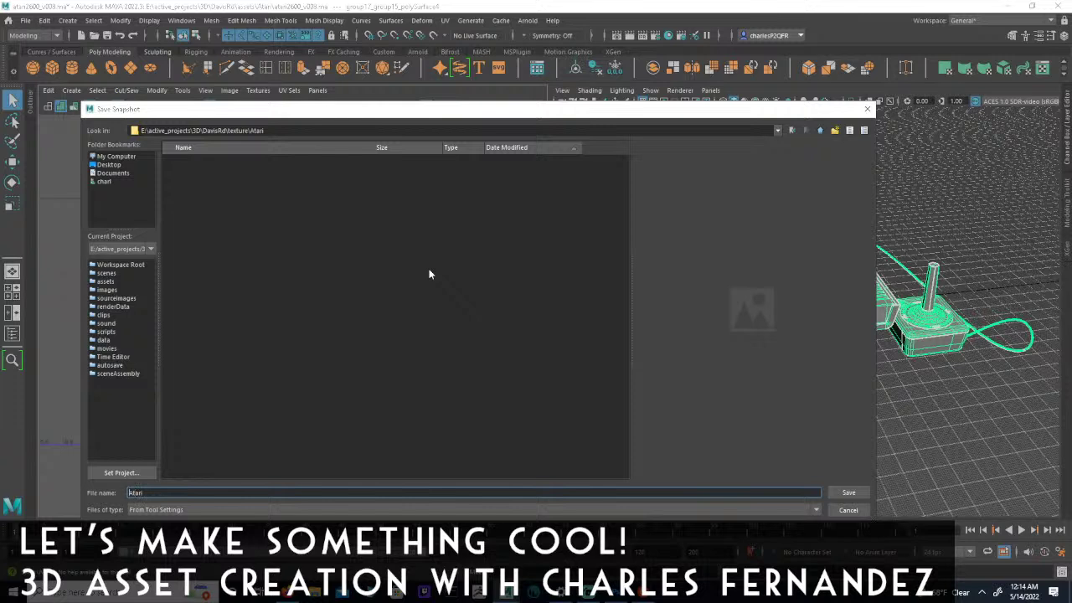
pyautogui.write('UV_')
pyautogui.write('.png')
pyautogui.click(849, 493)
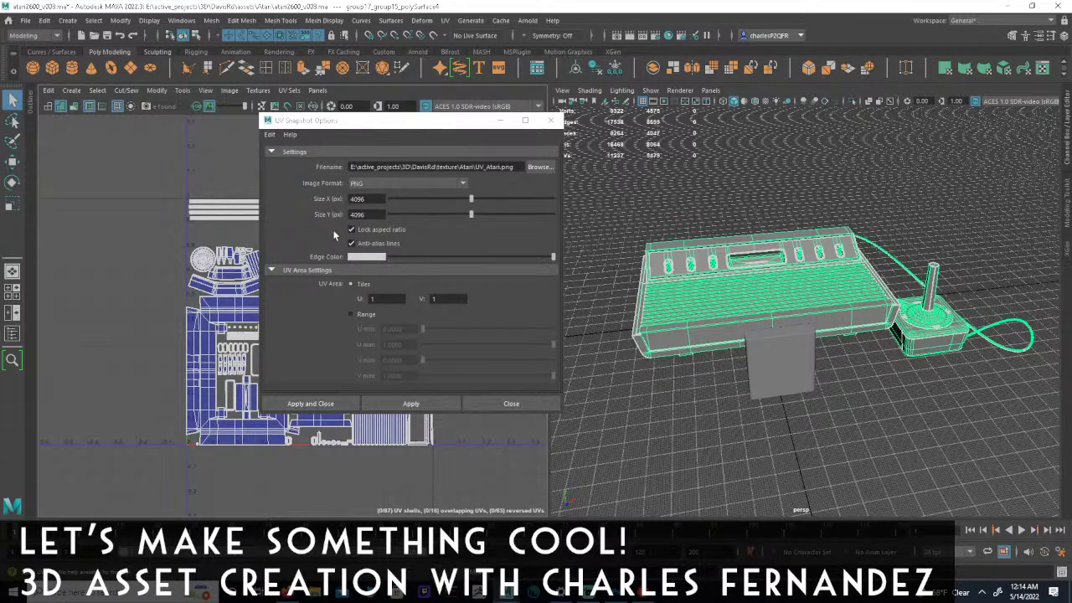
pyautogui.click(398, 405)
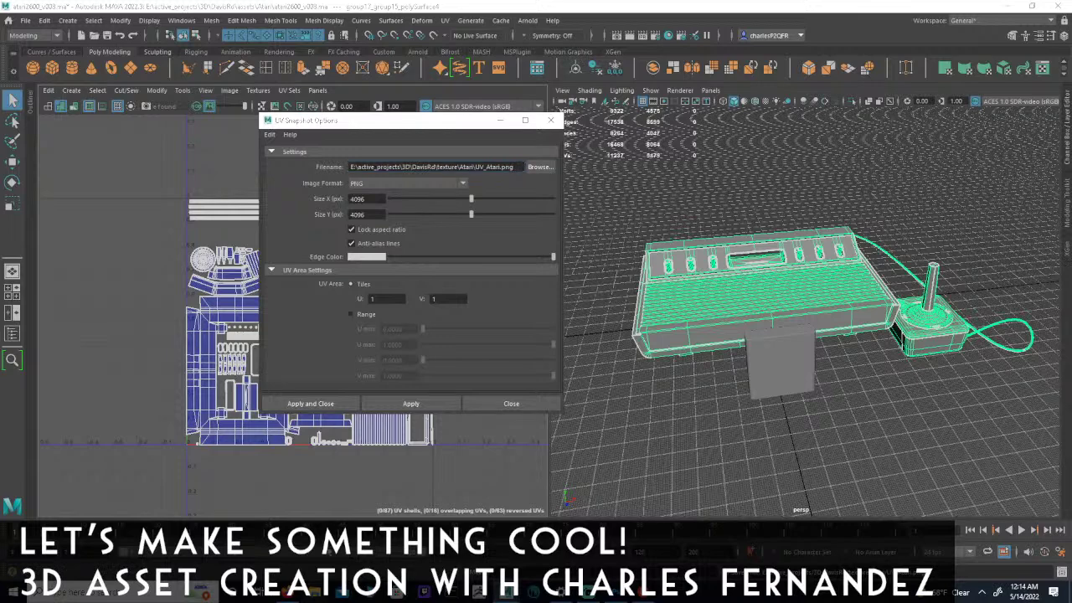
# Switch to UV_Atari.png in Photoshop and add a new layer beneath the UV wireframe layer.
pyautogui.press('super+e')
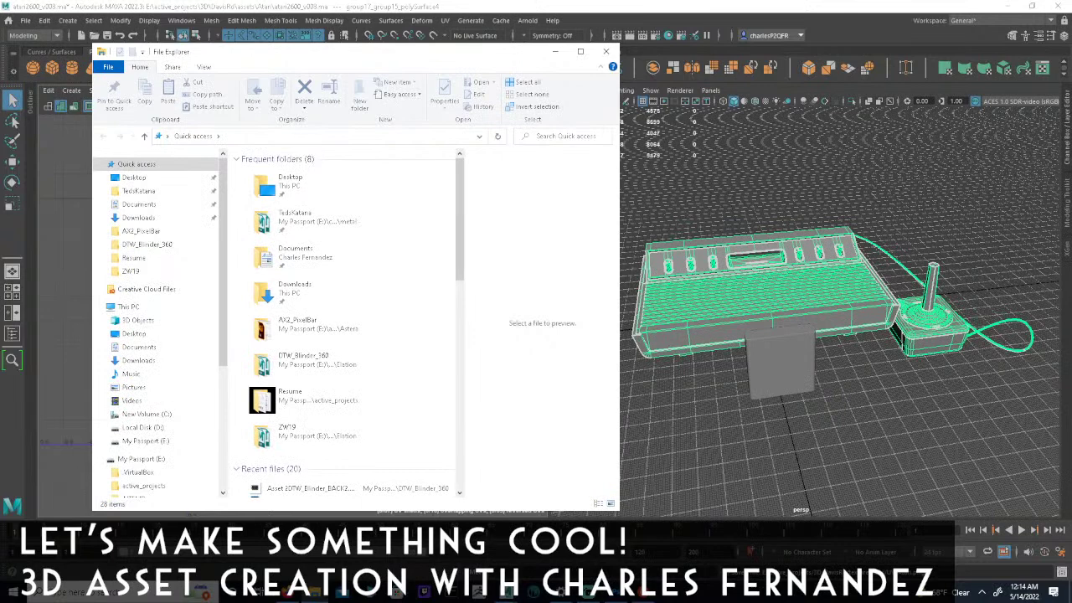
pyautogui.hotkey('alt', 'F4')
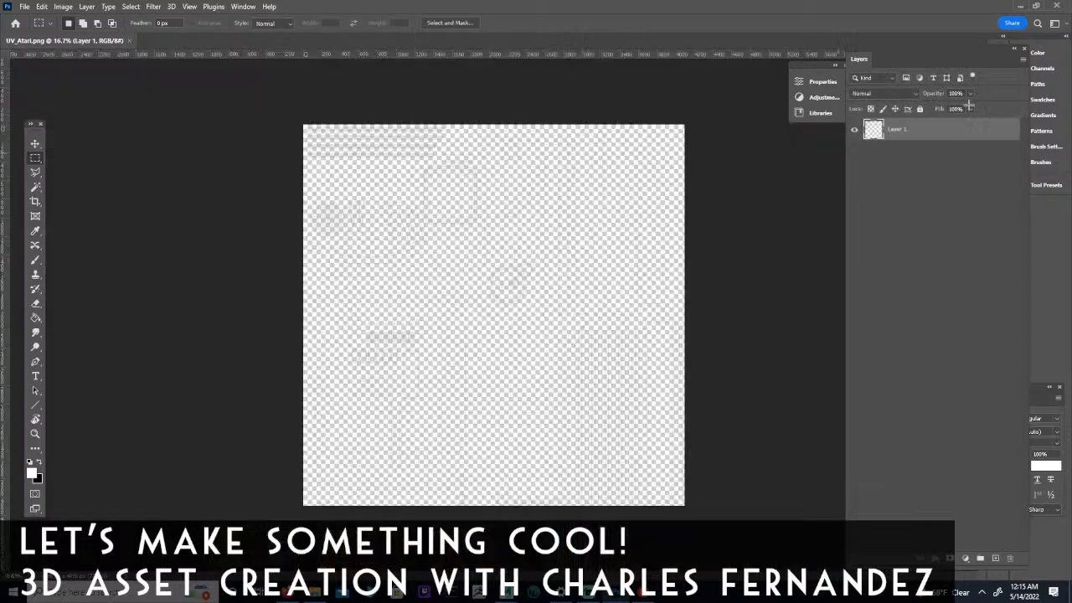
pyautogui.click(1022, 61)
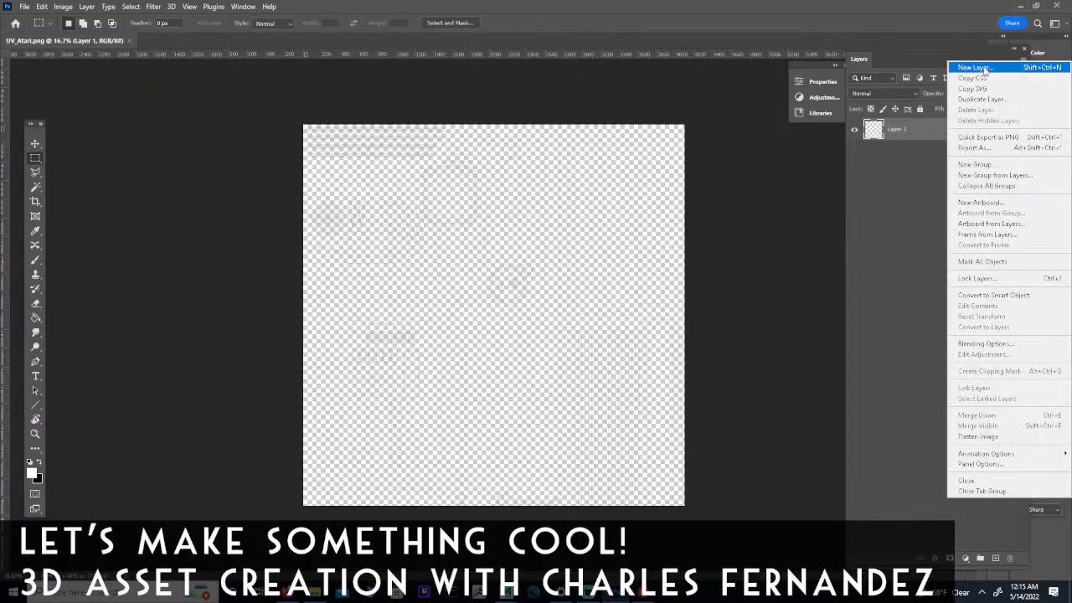
pyautogui.click(985, 72)
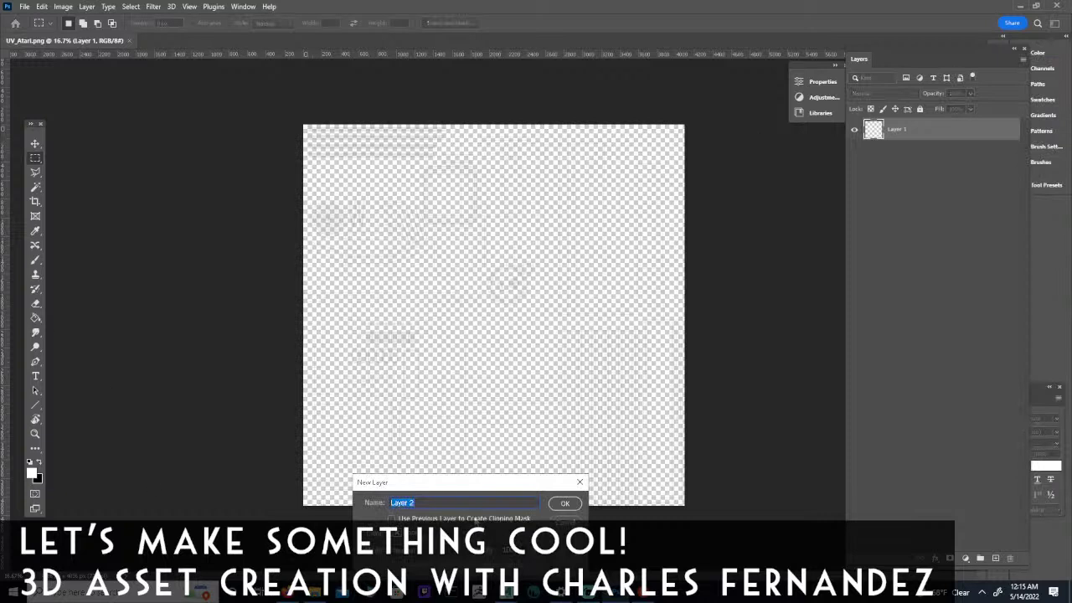
pyautogui.click(566, 504)
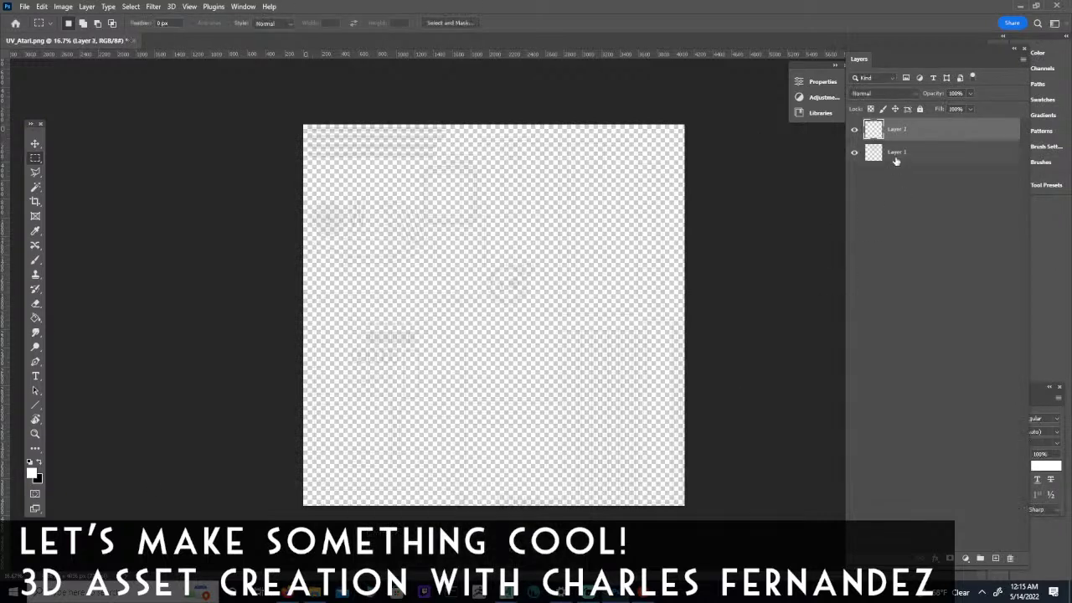
pyautogui.moveTo(896, 132); pyautogui.dragTo(901, 159)
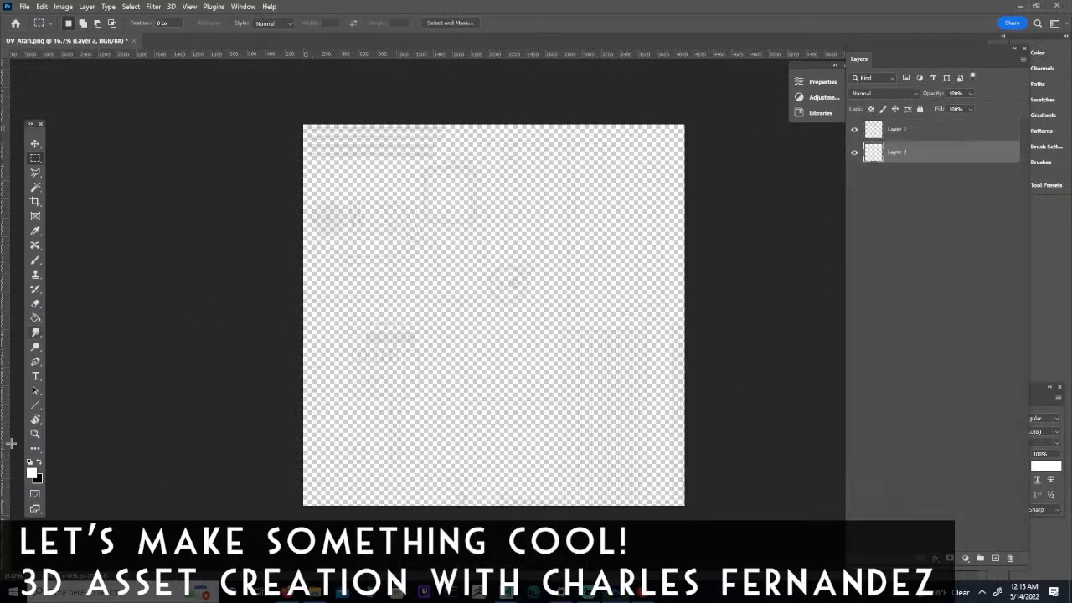
# Make black the foreground color and fill the new bottom layer with it.
pyautogui.click(39, 462)
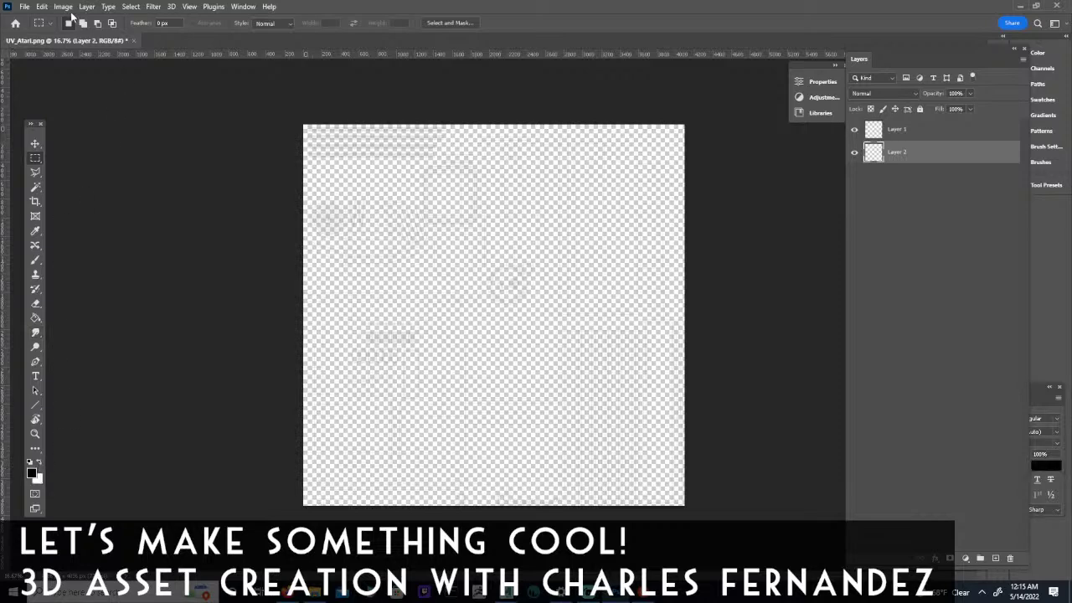
pyautogui.click(63, 7)
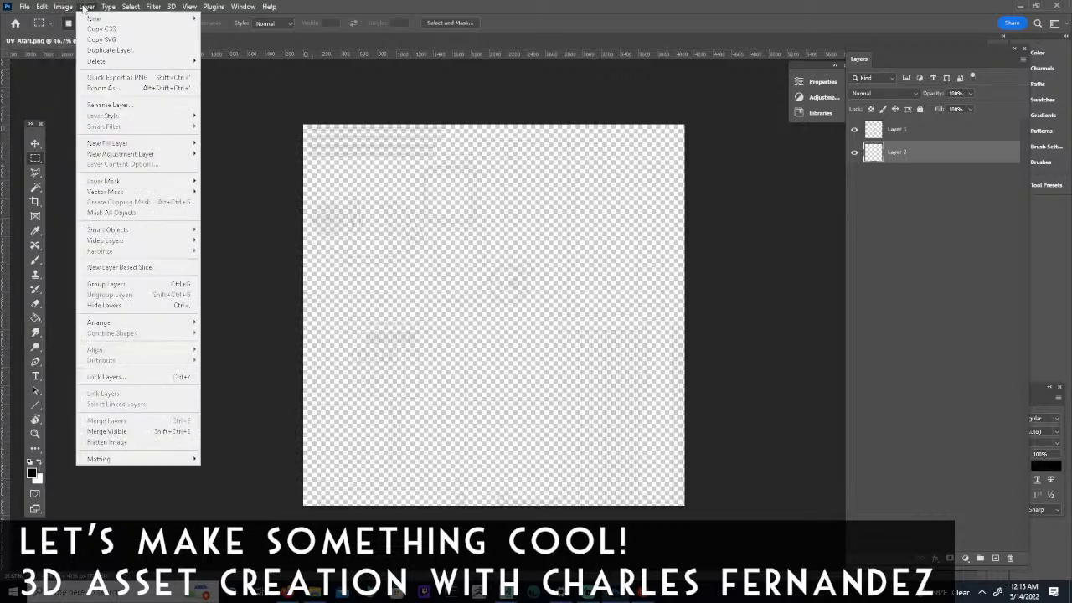
pyautogui.click(57, 184)
pyautogui.press('Return')
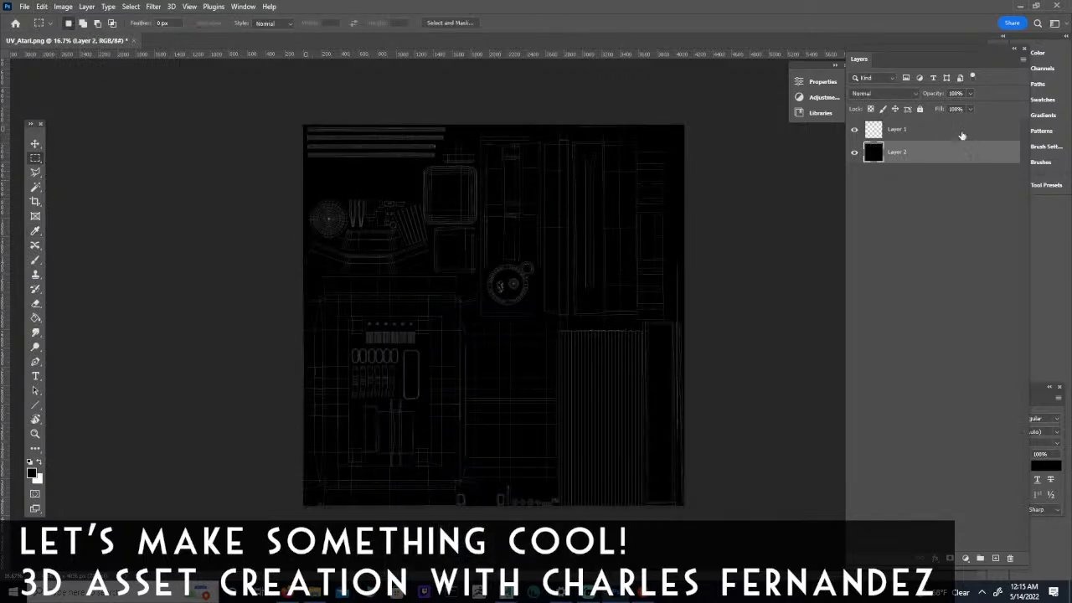
pyautogui.click(922, 130)
pyautogui.rightClick(901, 131)
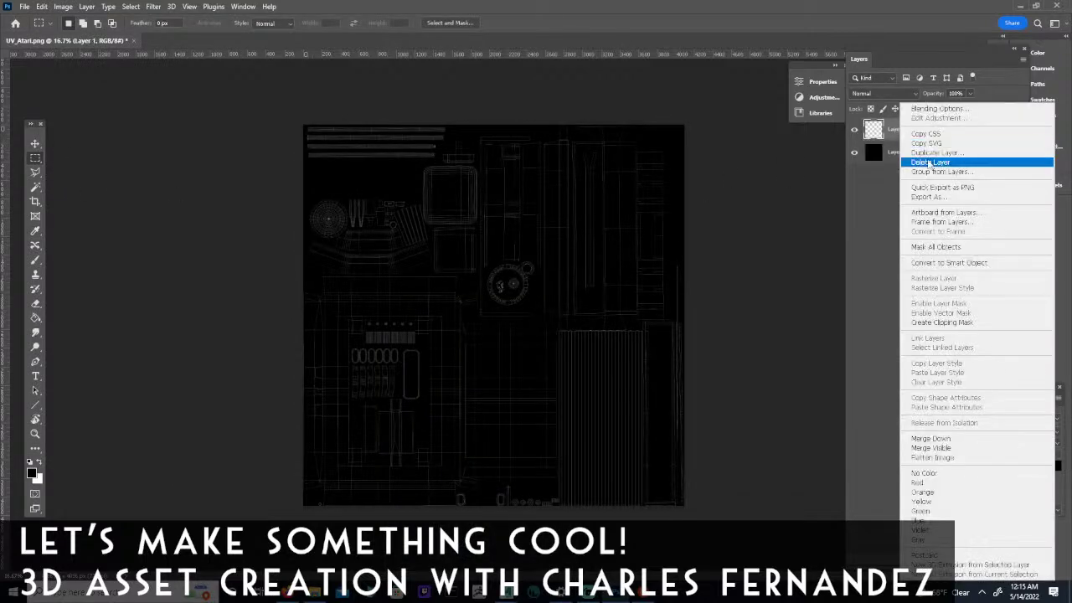
pyautogui.click(930, 161)
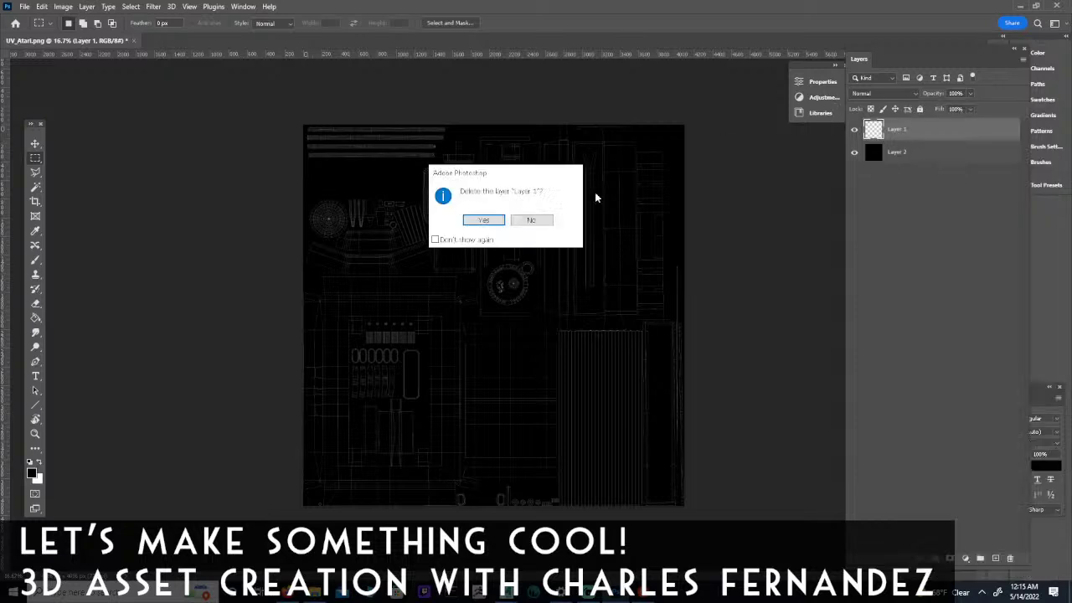
pyautogui.click(479, 220)
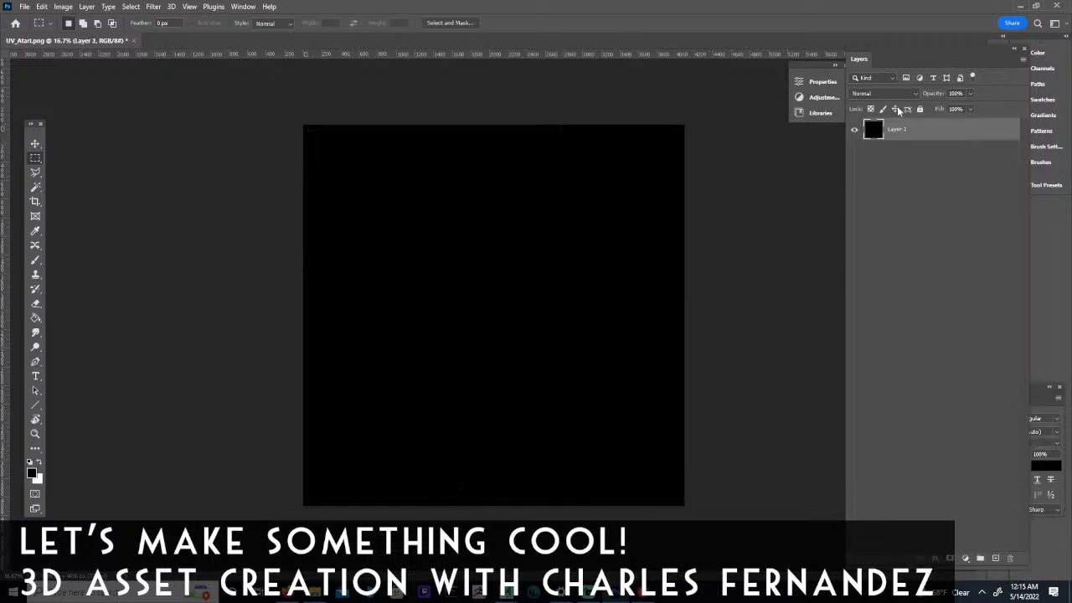
pyautogui.hotkey('ctrl', 'z')
pyautogui.rightClick(896, 134)
pyautogui.click(730, 184)
# Duplicate the UV wireframe layer and set the copy's blend mode to Screen.
pyautogui.rightClick(913, 140)
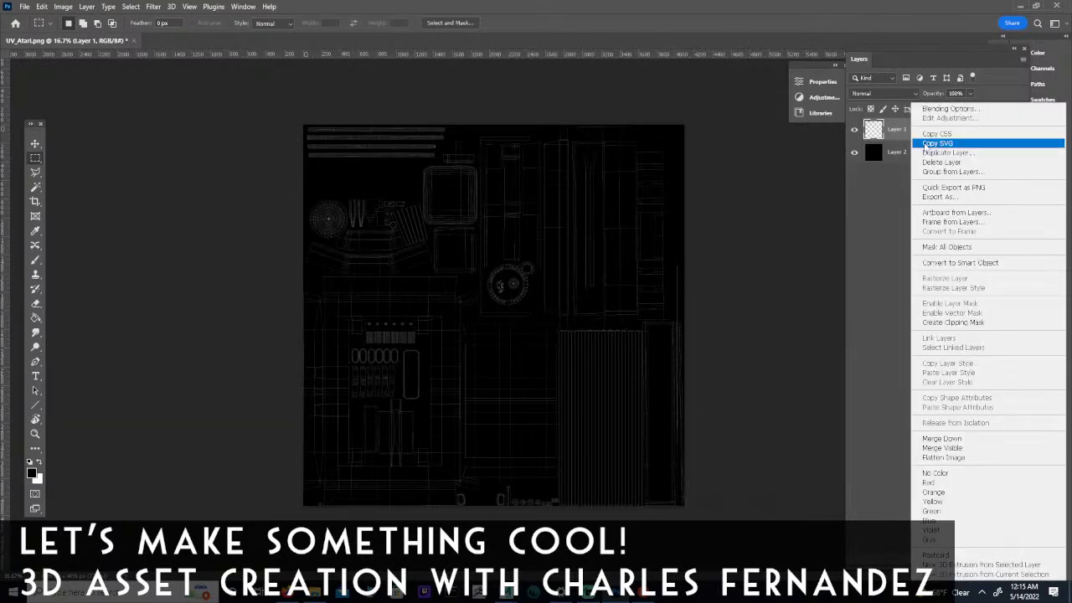
pyautogui.click(945, 152)
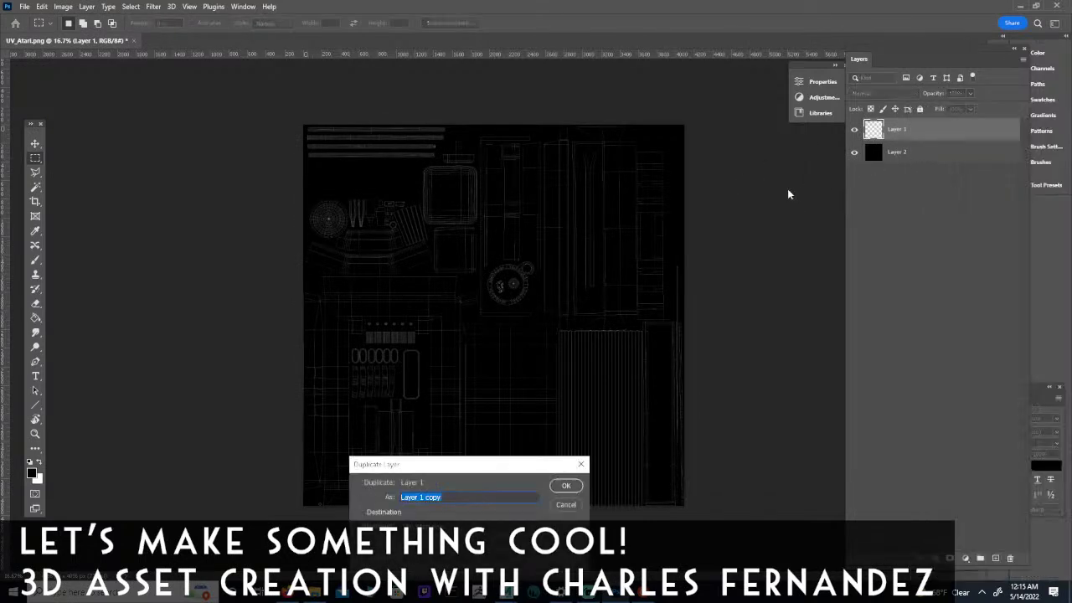
pyautogui.press('Return')
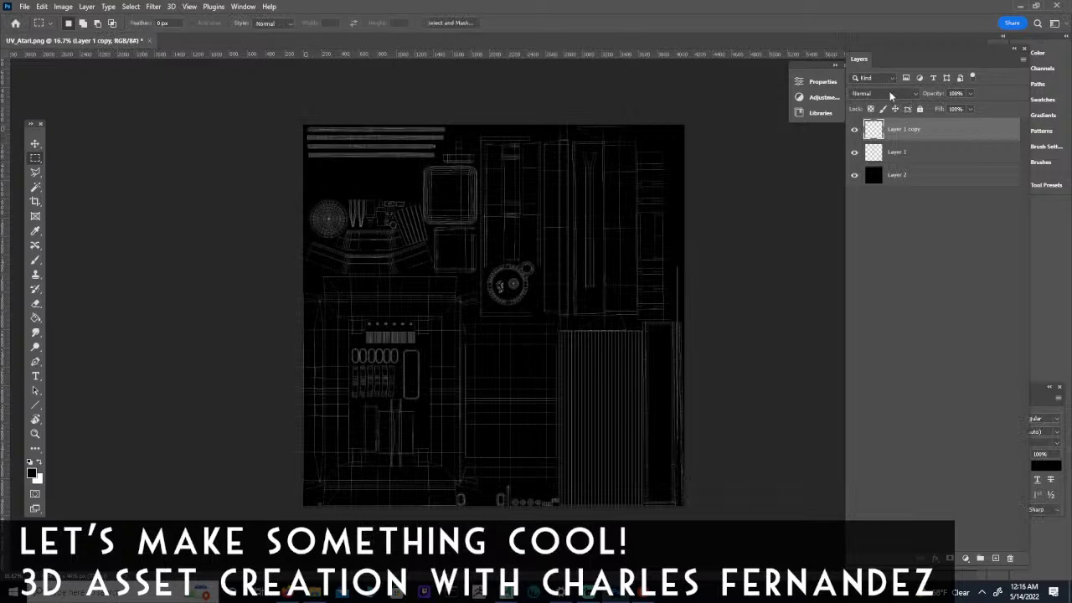
pyautogui.click(890, 94)
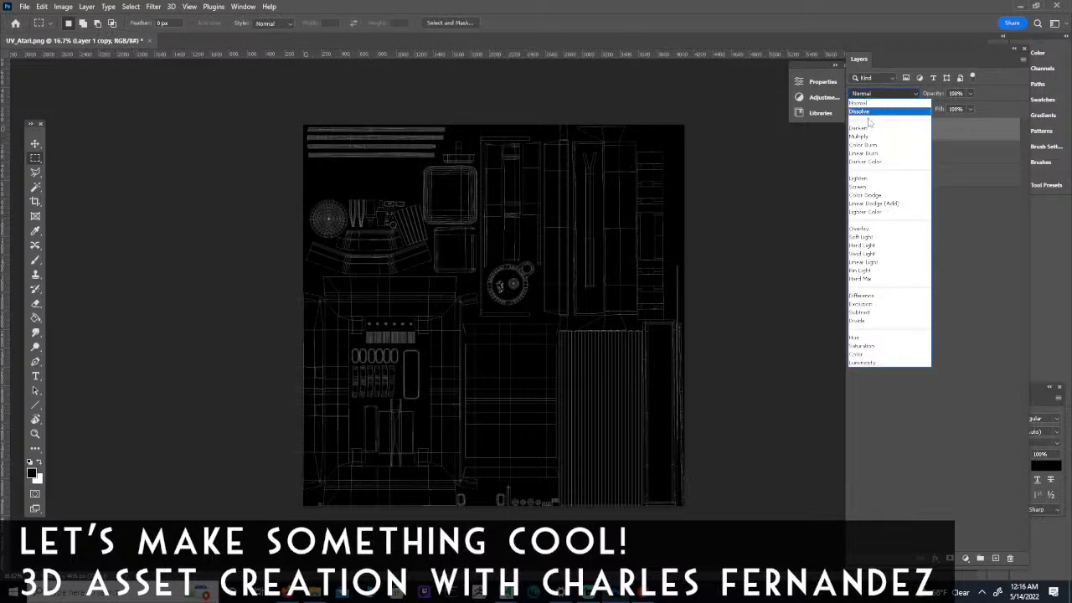
pyautogui.click(859, 187)
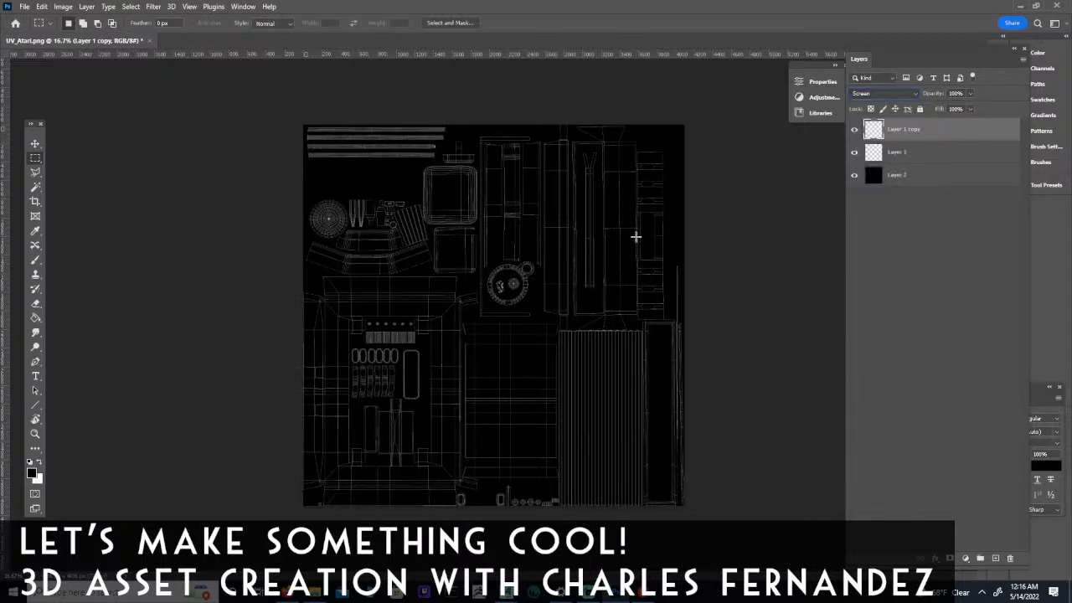
# Group the UV wireframe layer with its copy, leaving the black background layer outside the group.
pyautogui.keyDown('shift'); pyautogui.click(905, 153); pyautogui.keyUp('shift')
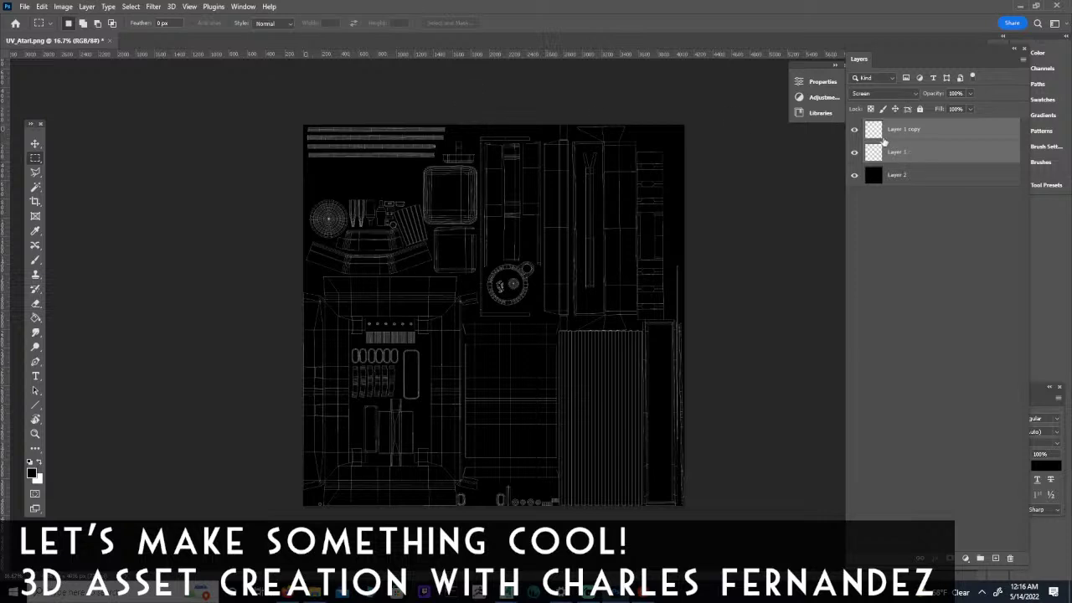
pyautogui.keyDown('ctrl'); pyautogui.click(907, 152); pyautogui.keyUp('ctrl')
pyautogui.click(907, 153)
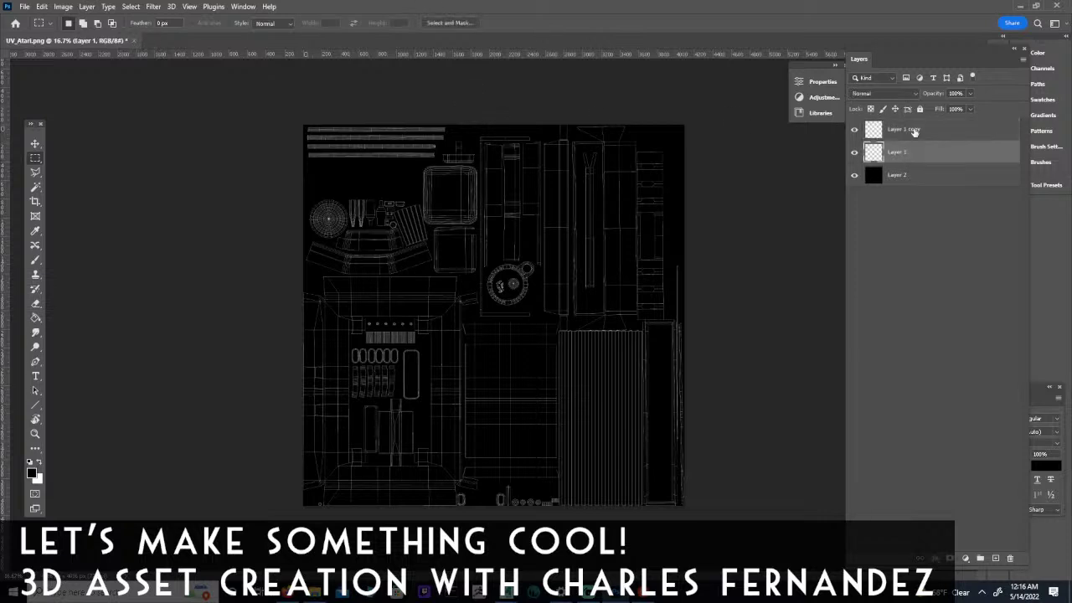
pyautogui.keyDown('shift'); pyautogui.click(911, 132); pyautogui.keyUp('shift')
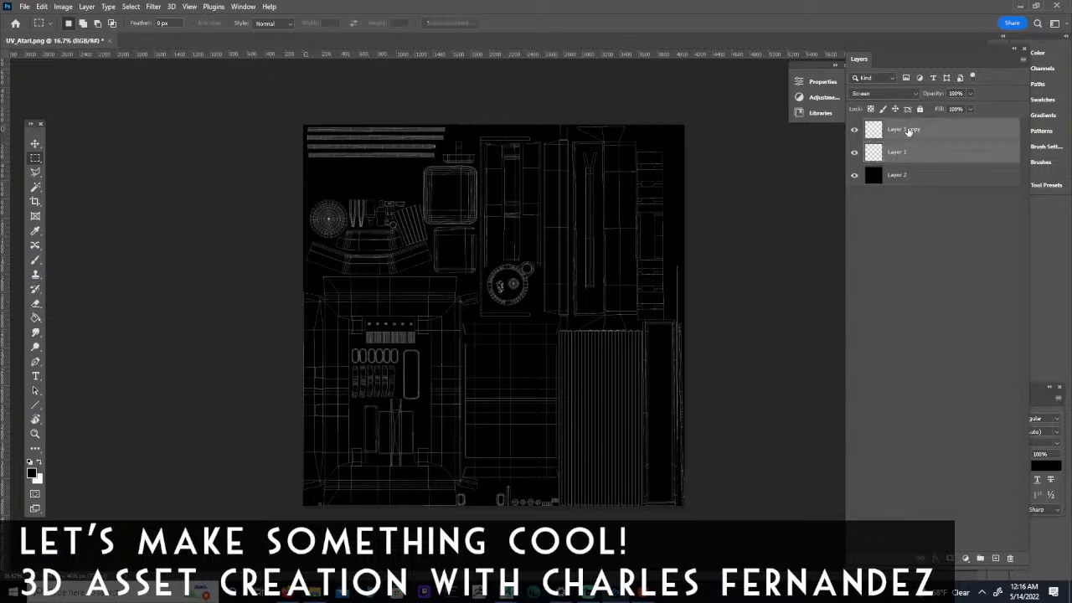
pyautogui.hotkey('ctrl', 'g')
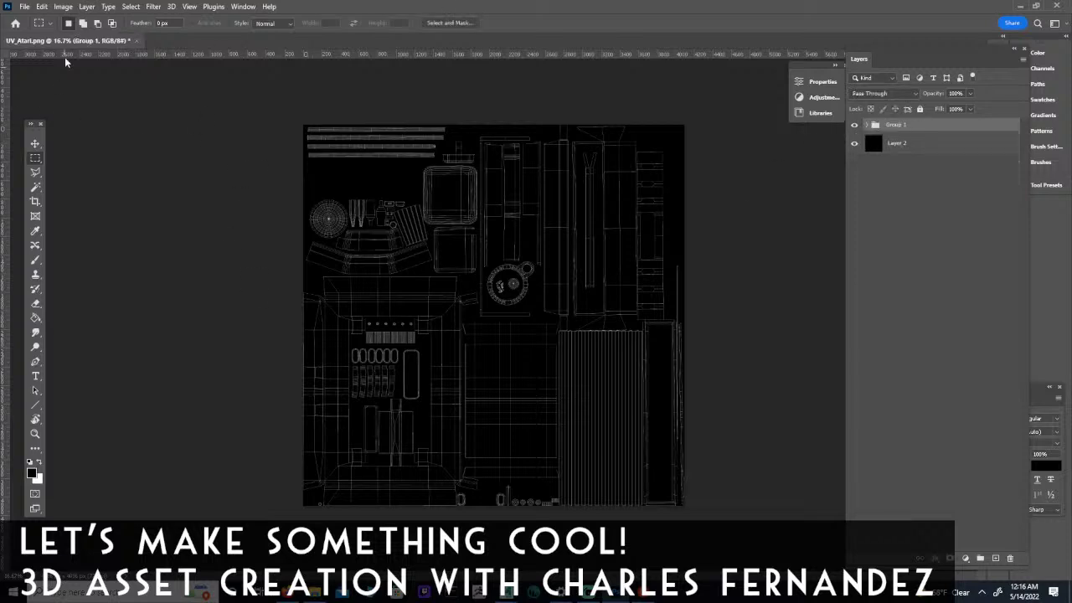
# Save the layered UV template as UV_Atari.psd in Photoshop format in the texture\Atari folder.
pyautogui.click(24, 11)
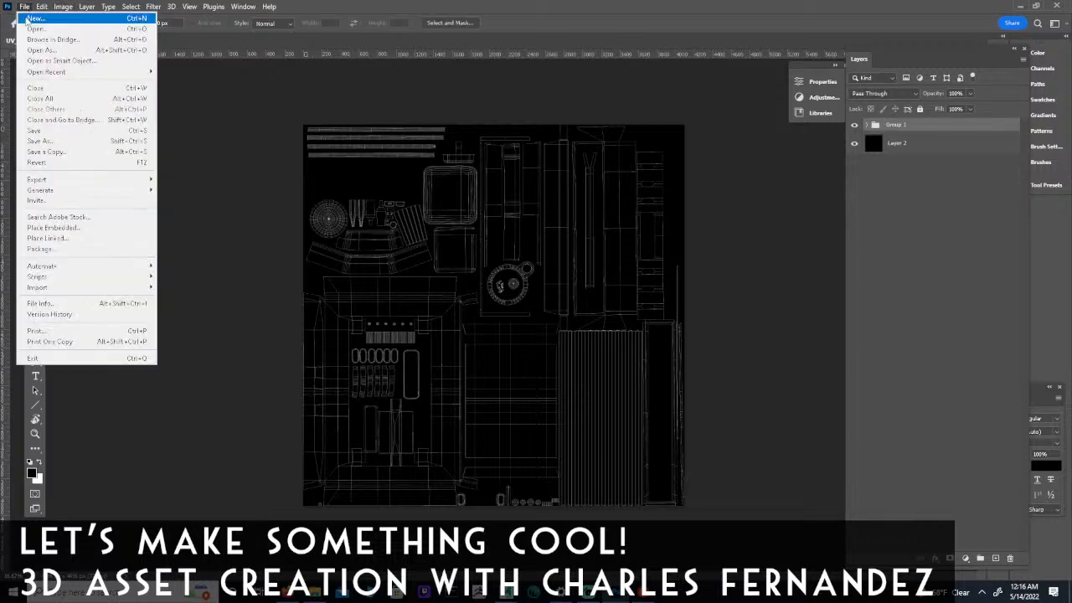
pyautogui.click(29, 145)
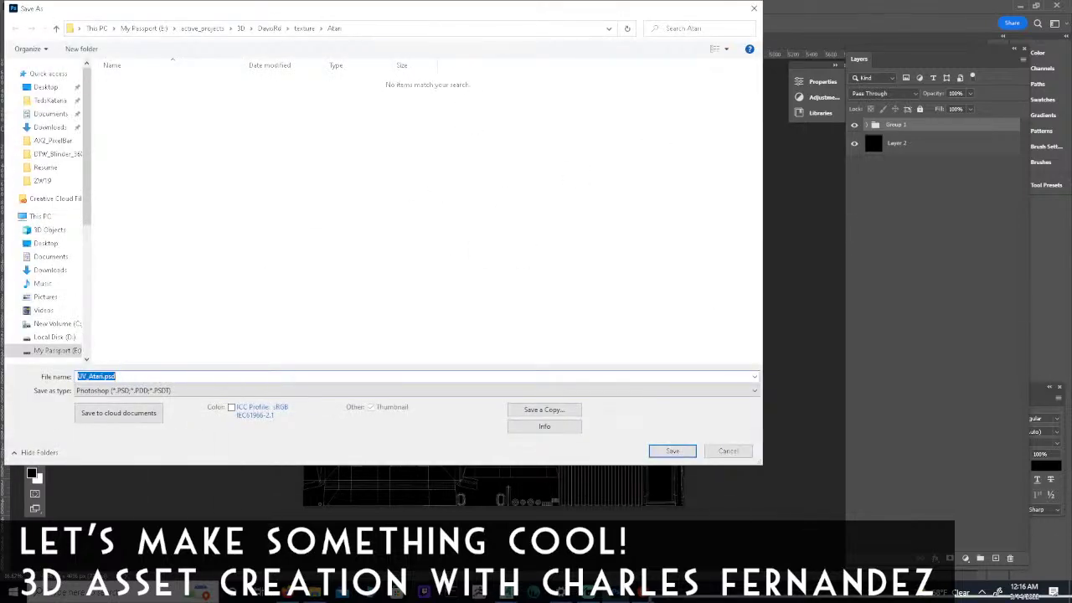
pyautogui.press('Escape')
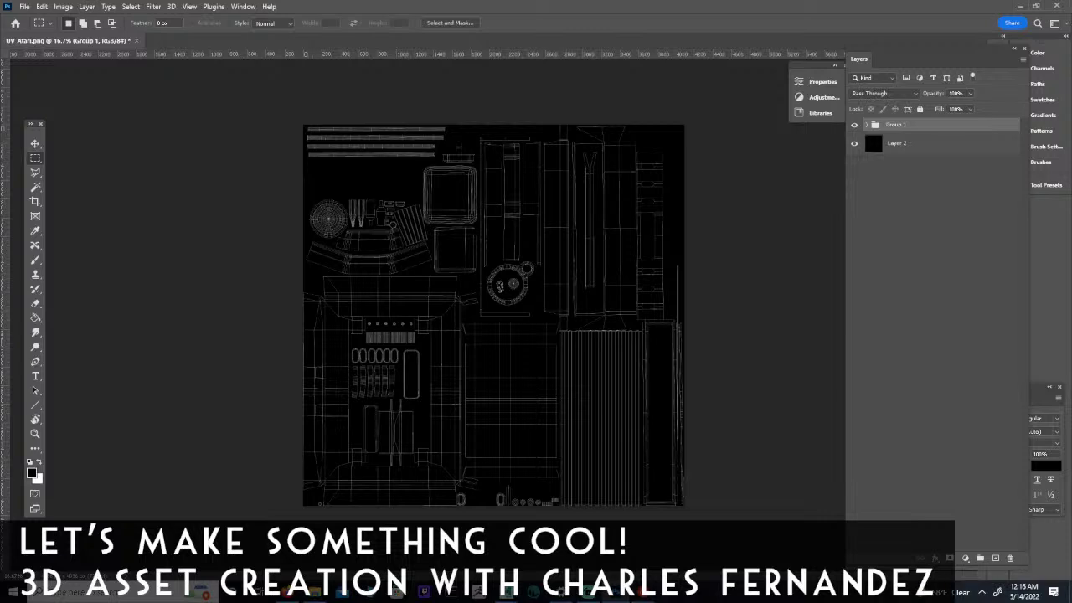
pyautogui.hotkey('ctrl', 'shift', 's')
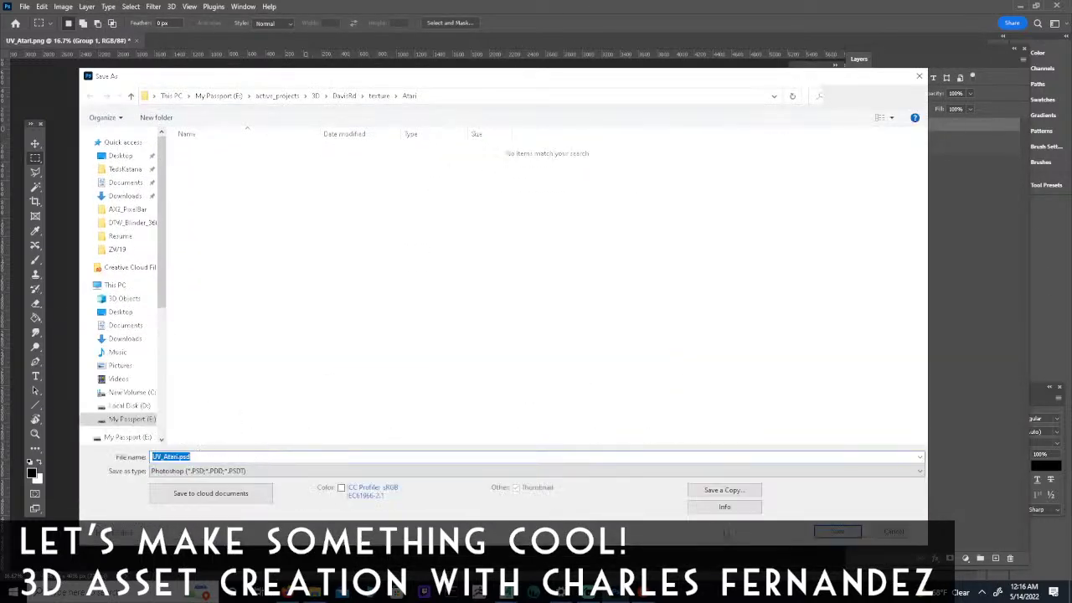
pyautogui.click(837, 531)
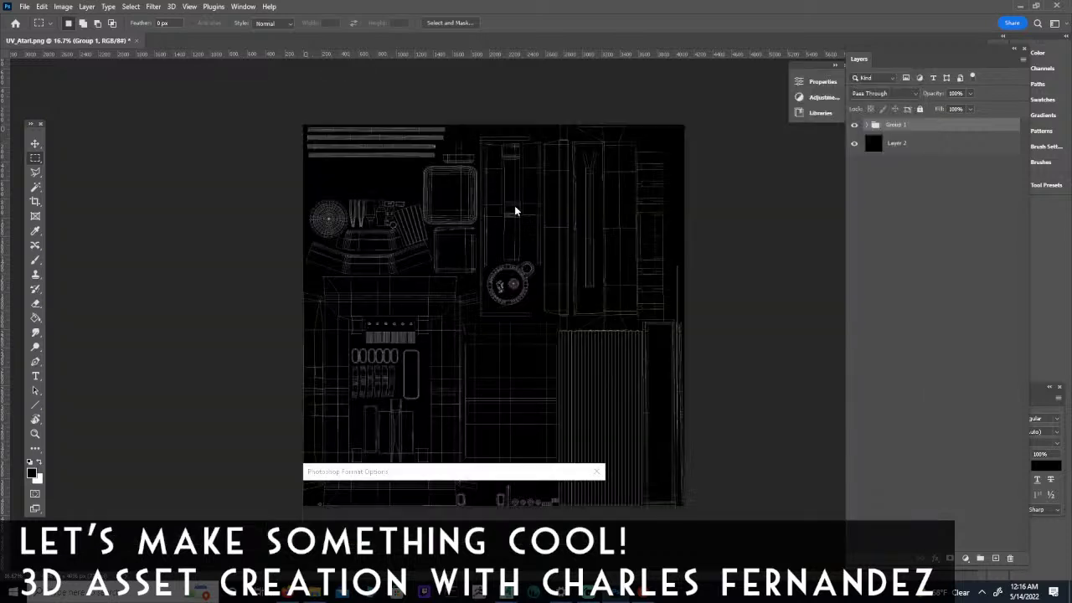
pyautogui.click(582, 493)
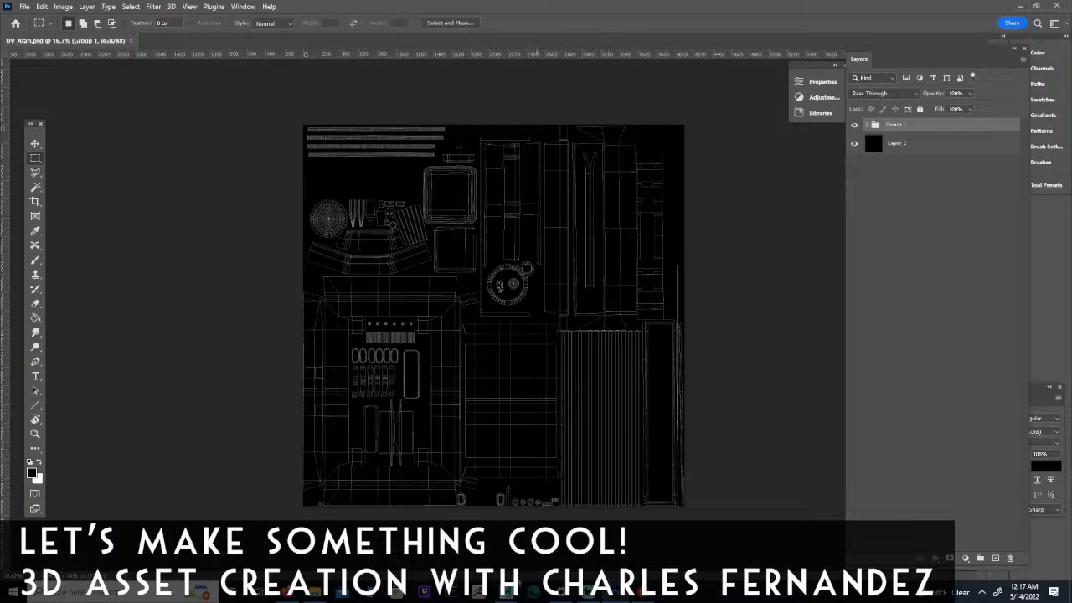
# Switch to Maya, close the UV snapshot options, and begin an FBX export of the selected models to DavisRd\assets\Atari.
pyautogui.click(443, 507)
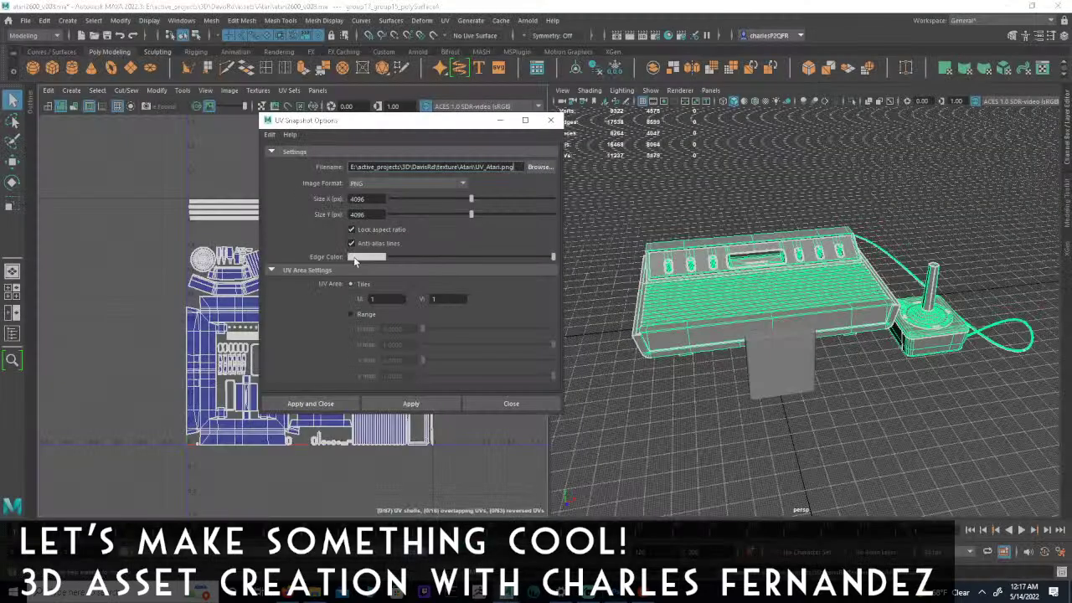
pyautogui.click(550, 120)
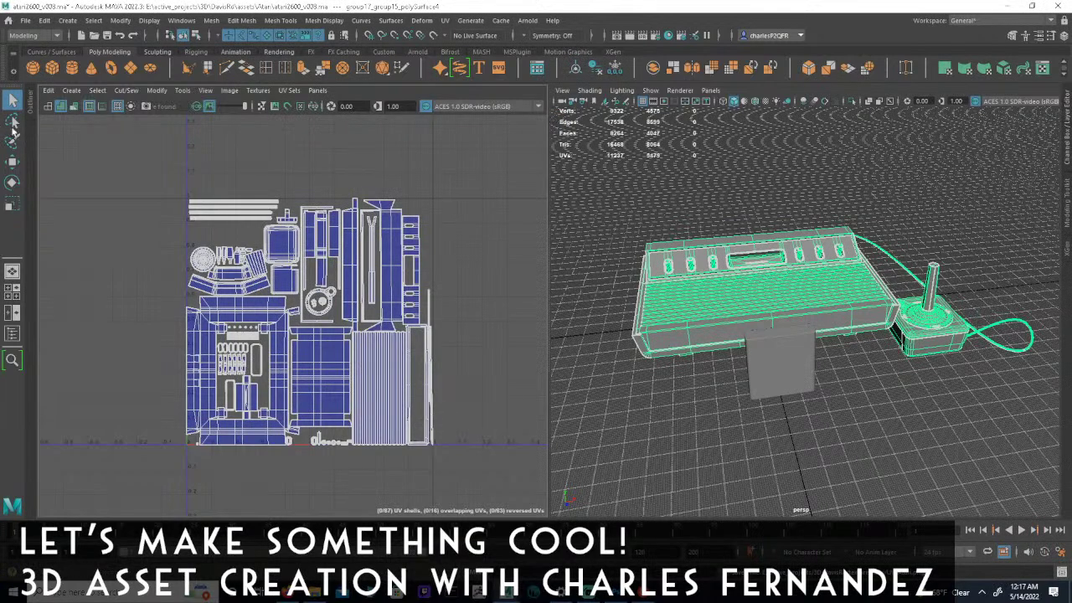
pyautogui.click(25, 20)
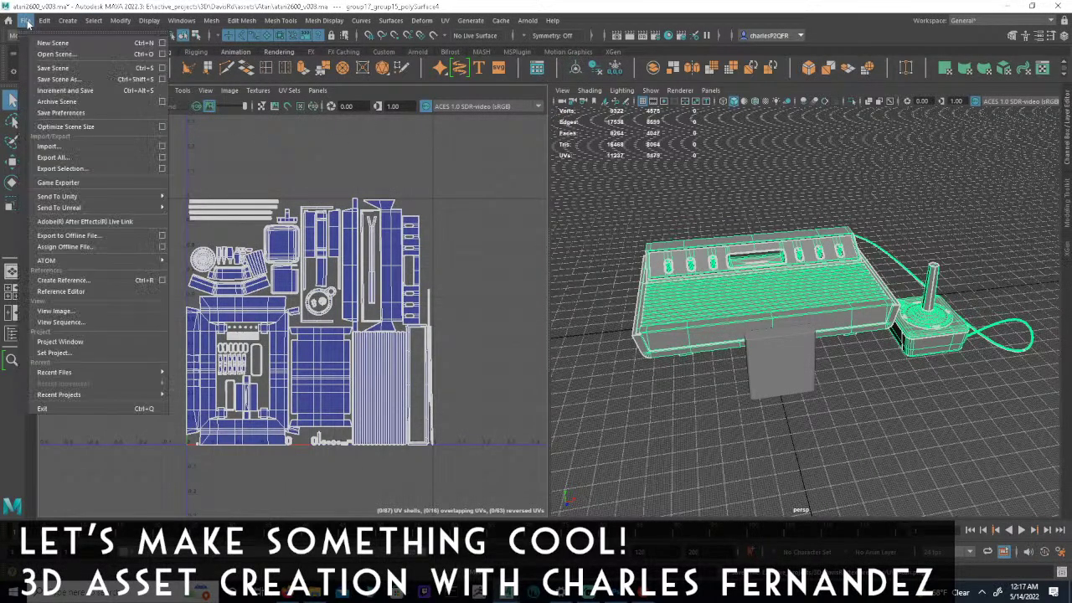
pyautogui.click(60, 169)
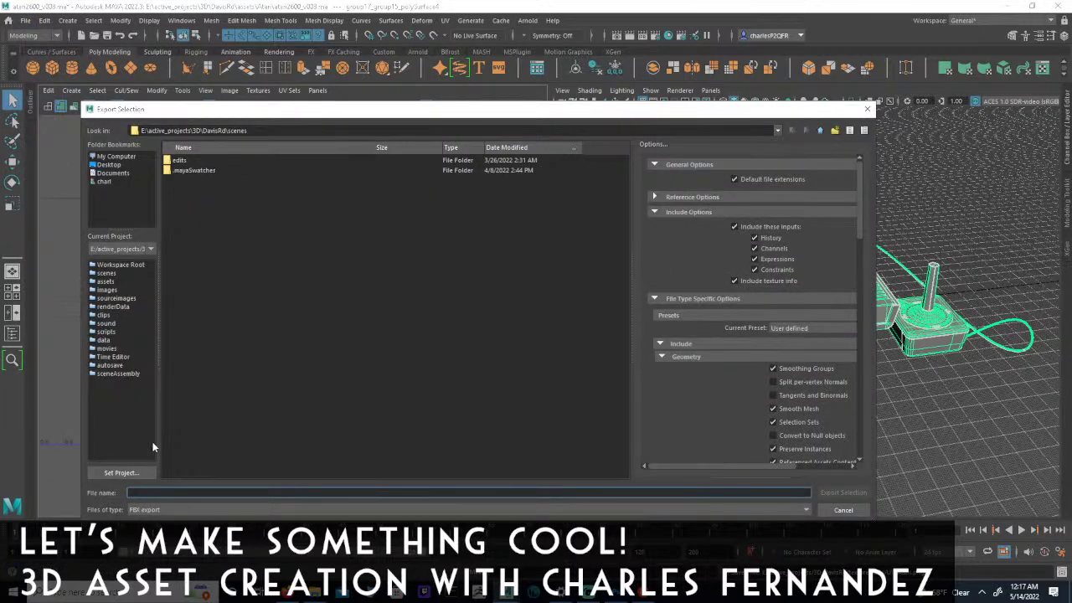
pyautogui.click(819, 131)
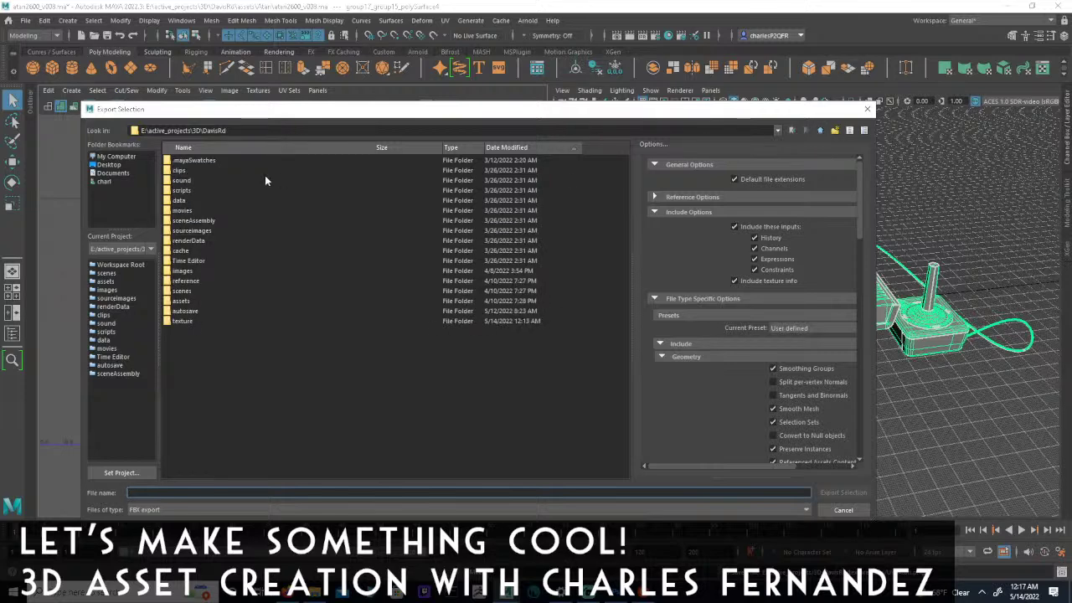
pyautogui.doubleClick(180, 300)
pyautogui.doubleClick(179, 180)
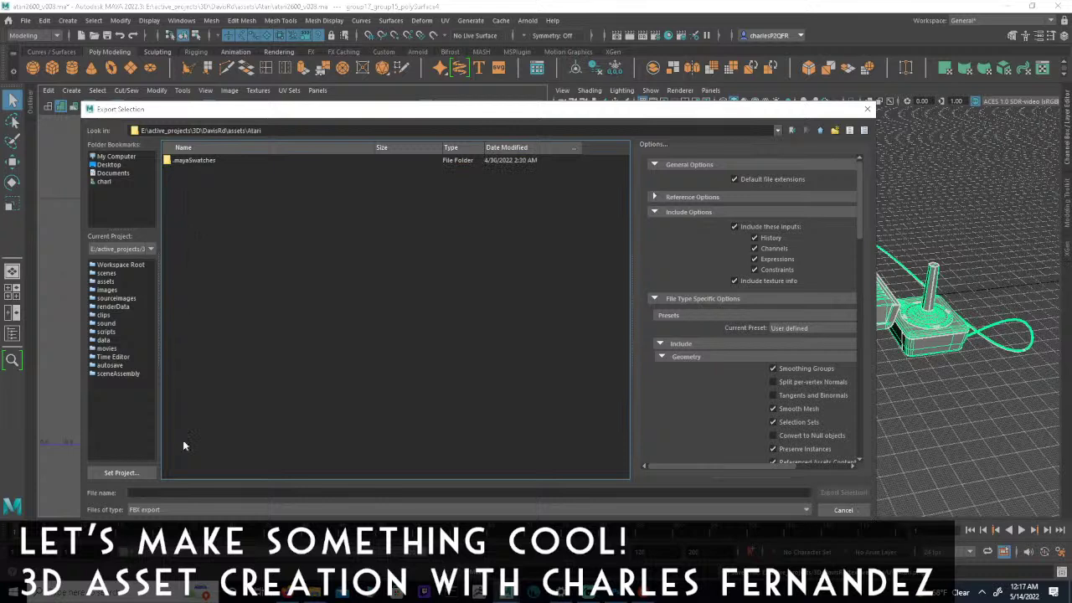
# Name the export file atari_v001 and export the selected console and joystick as FBX.
pyautogui.click(171, 493)
pyautogui.write('atrai')
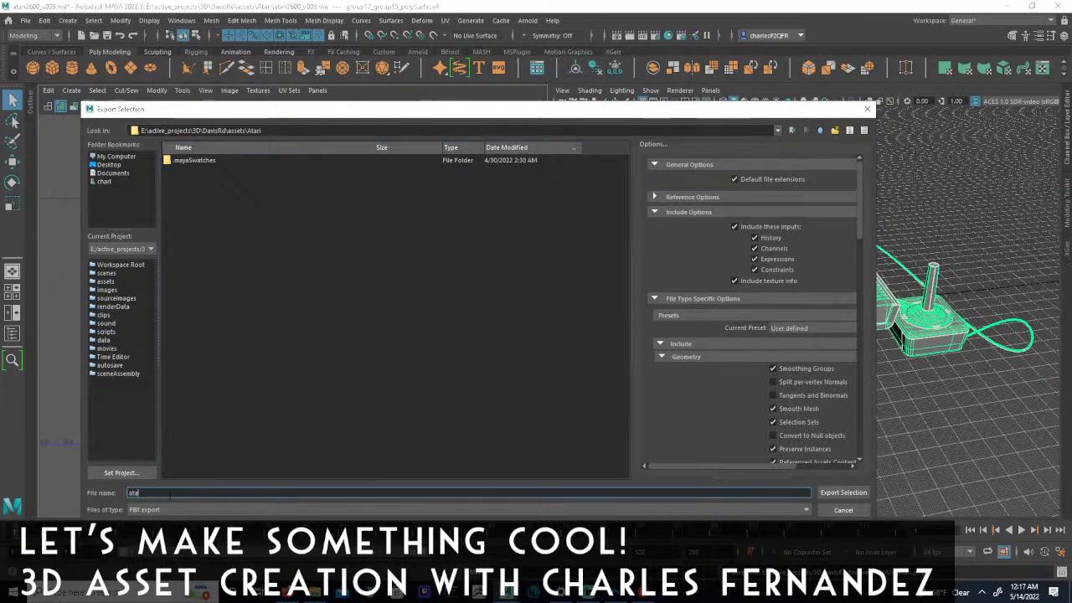
pyautogui.write('r')
pyautogui.write('_v001')
pyautogui.click(837, 494)
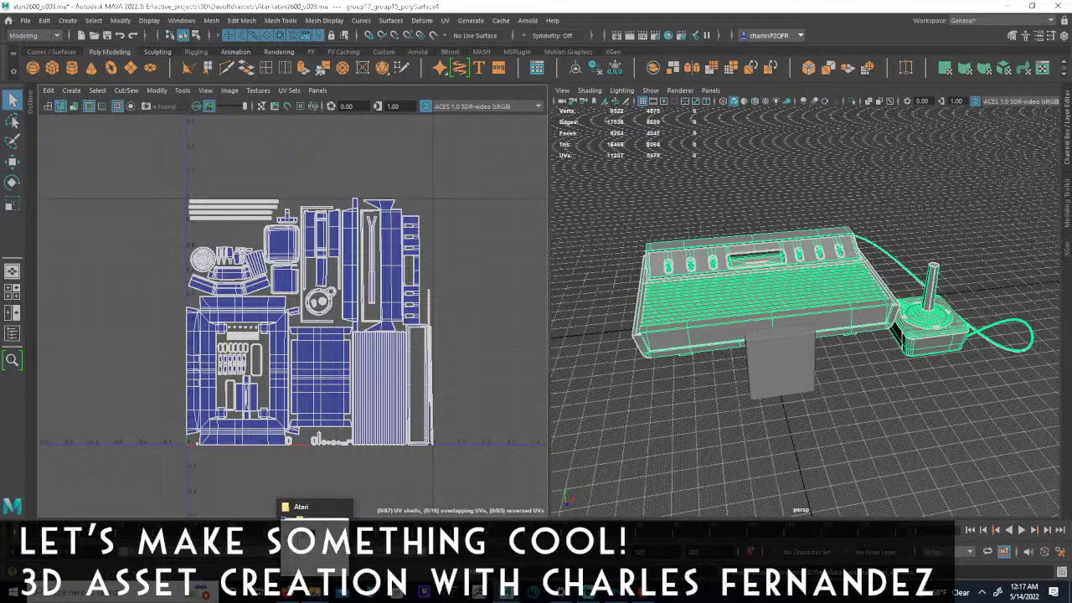
# Switch back to UV_Atari.psd in Photoshop and add a new layer directly above the black background layer.
pyautogui.click(1009, 6)
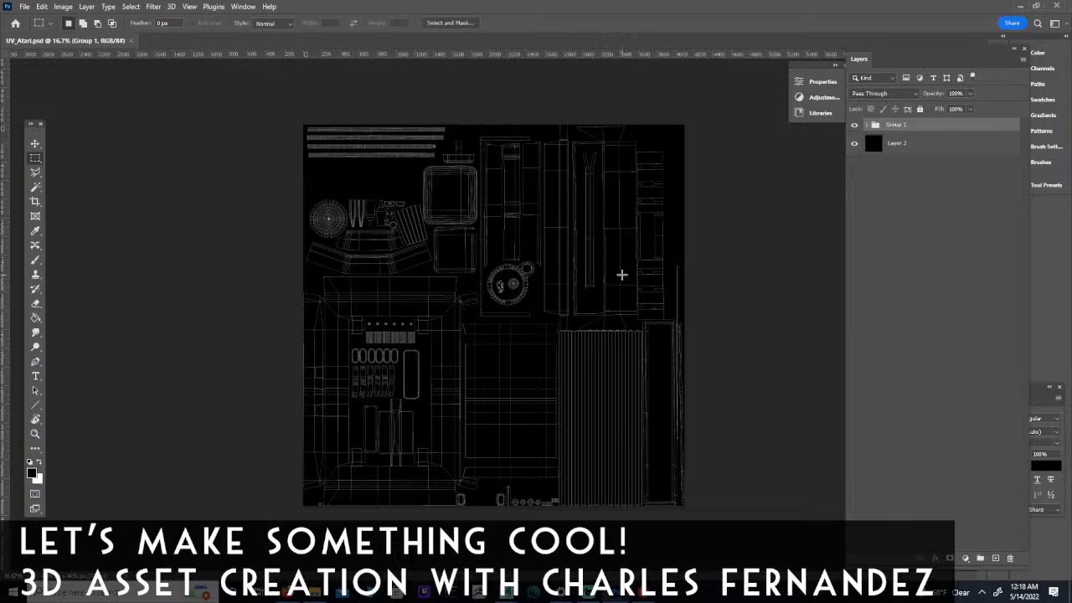
pyautogui.press('z')
pyautogui.moveTo(556, 253); pyautogui.dragTo(591, 261)
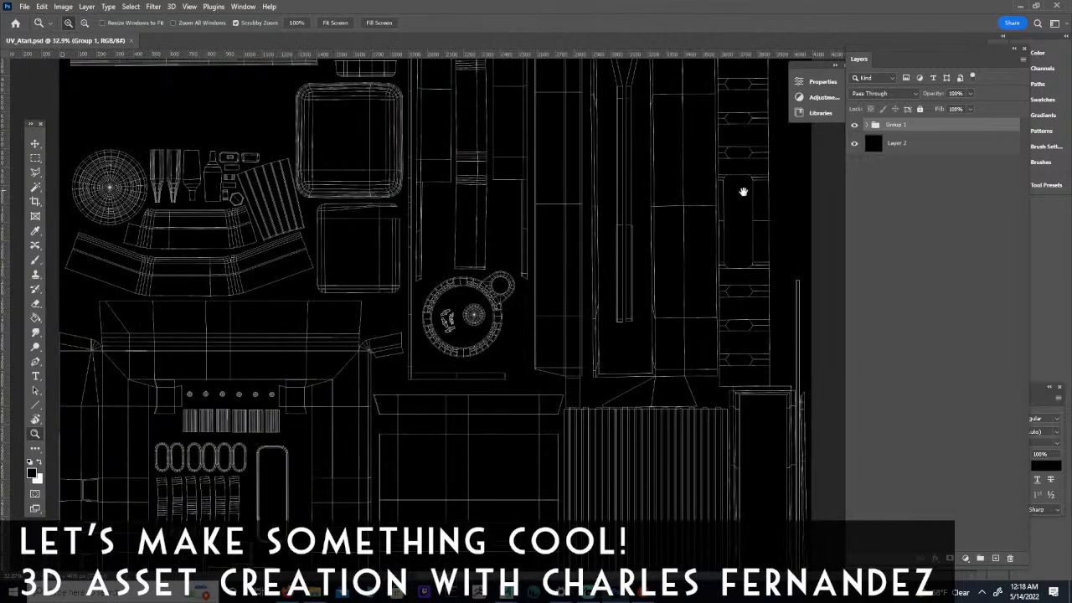
pyautogui.moveTo(764, 187); pyautogui.dragTo(541, 304)
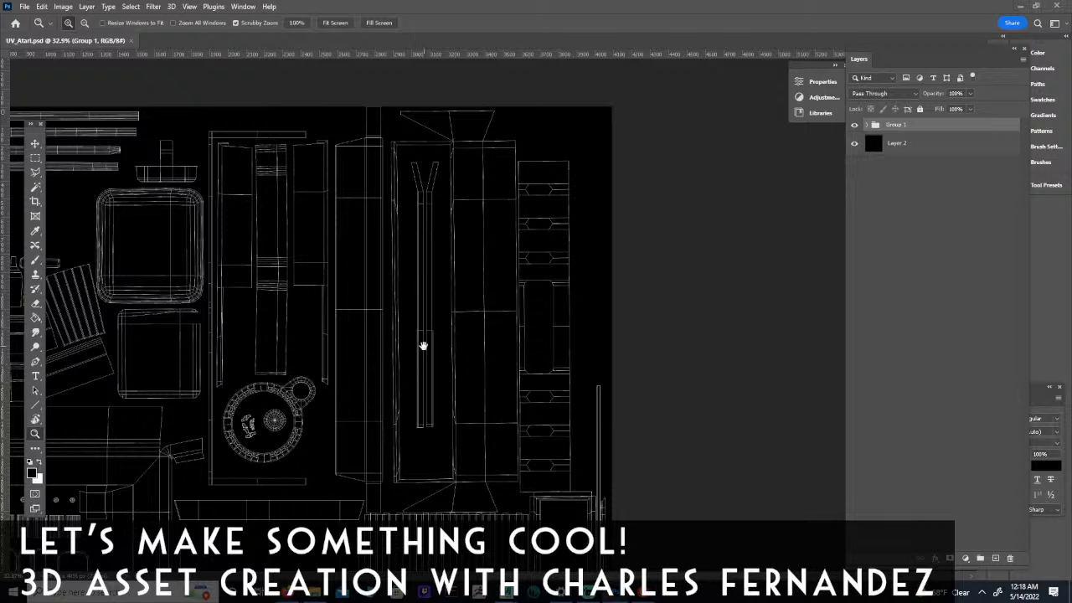
pyautogui.moveTo(328, 376); pyautogui.dragTo(495, 297)
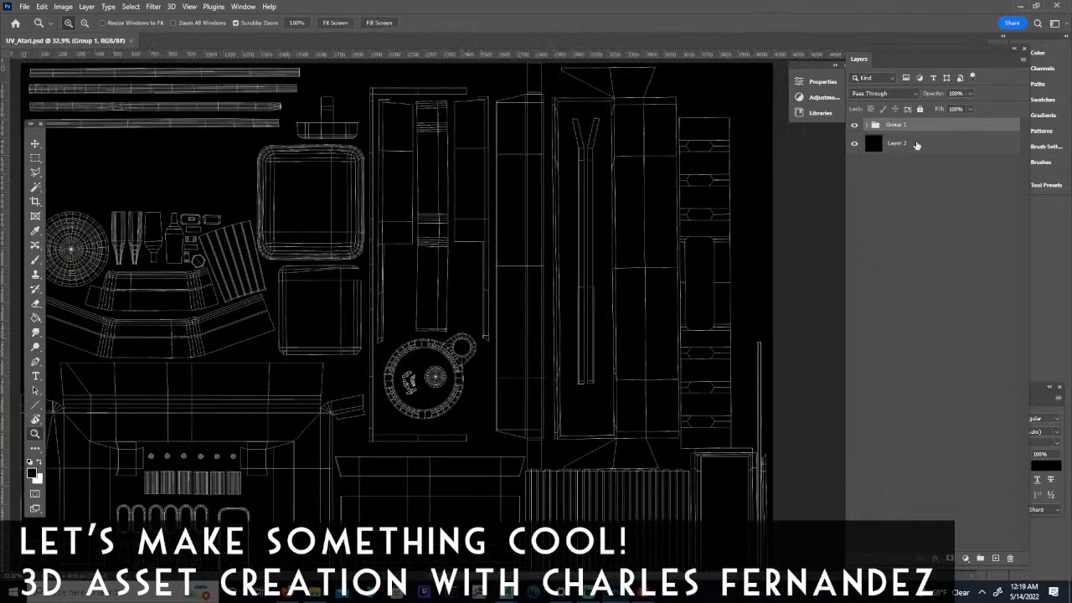
pyautogui.click(917, 148)
pyautogui.click(1021, 60)
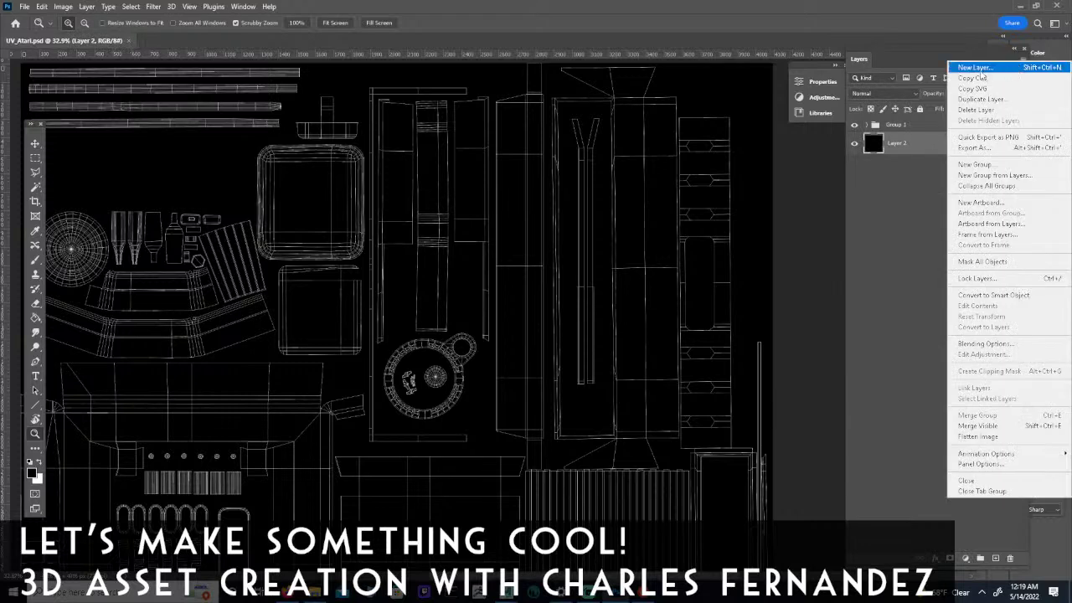
pyautogui.click(980, 70)
pyautogui.click(565, 503)
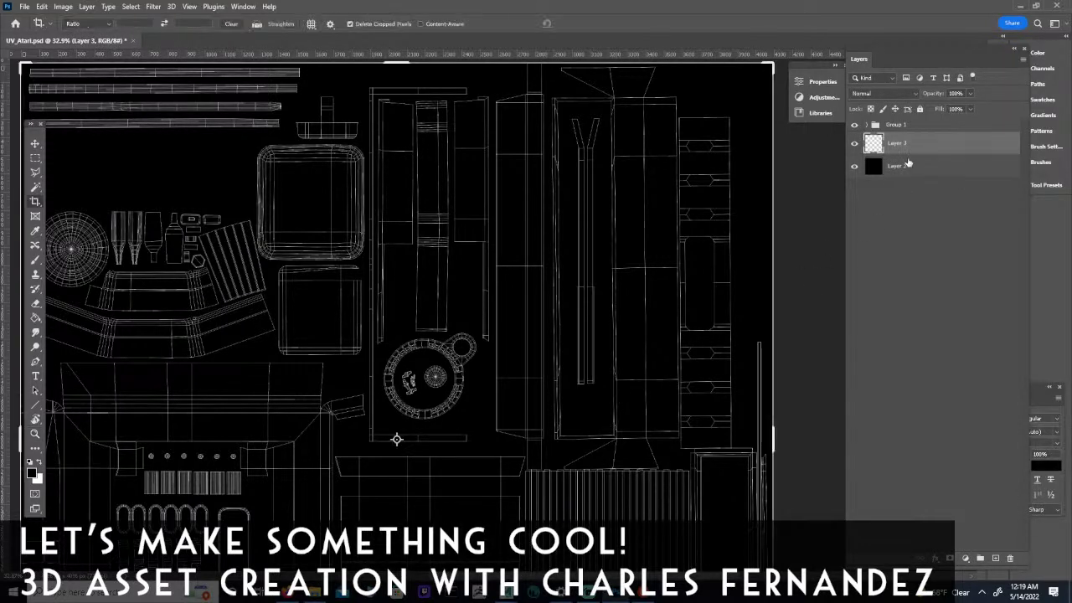
# Rename the new empty layer as ColorGuide.
pyautogui.press('r')
pyautogui.press('e')
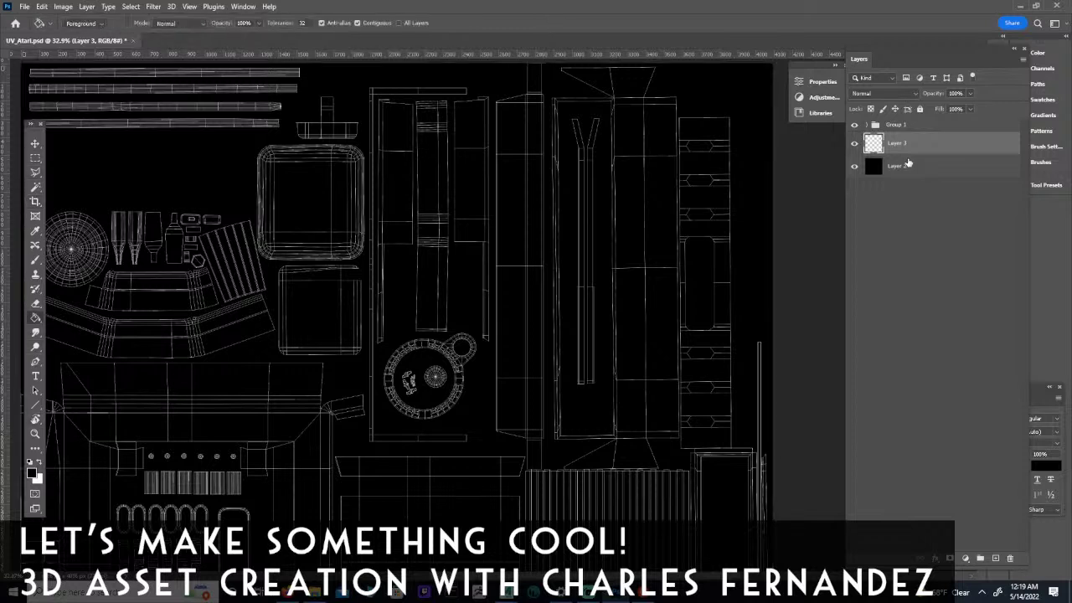
pyautogui.press('5')
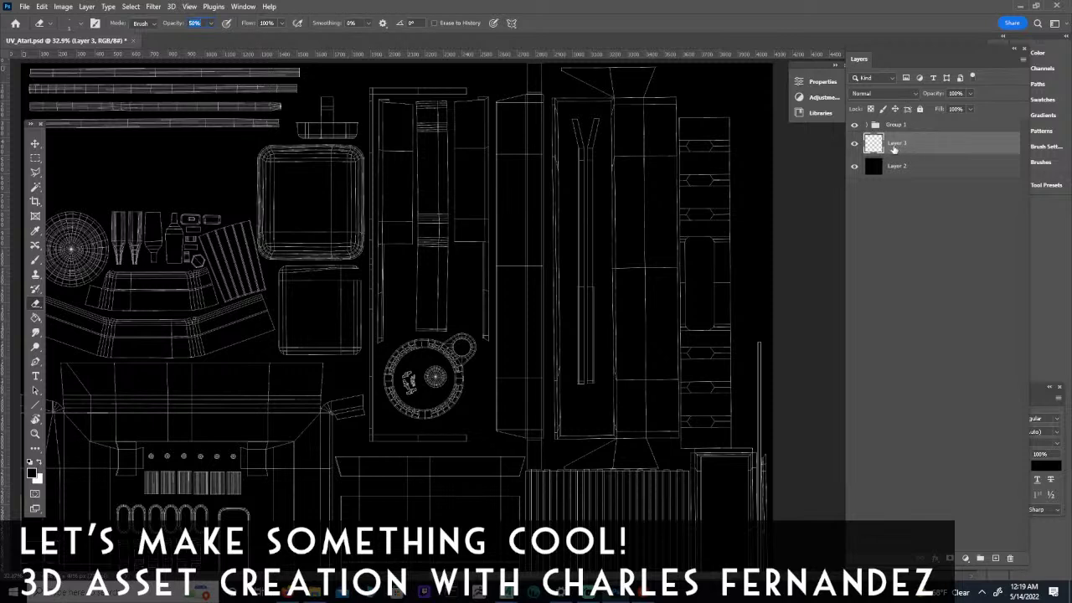
pyautogui.doubleClick(897, 144)
pyautogui.write('ColorGuide')
pyautogui.press('Return')
# Start opening a file and browse to the Atari photo folder inside DavisRd\reference.
pyautogui.moveTo(380, 230); pyautogui.dragTo(454, 190)
pyautogui.moveTo(496, 360); pyautogui.dragTo(474, 511)
pyautogui.moveTo(321, 332); pyautogui.dragTo(358, 481)
pyautogui.click(27, 7)
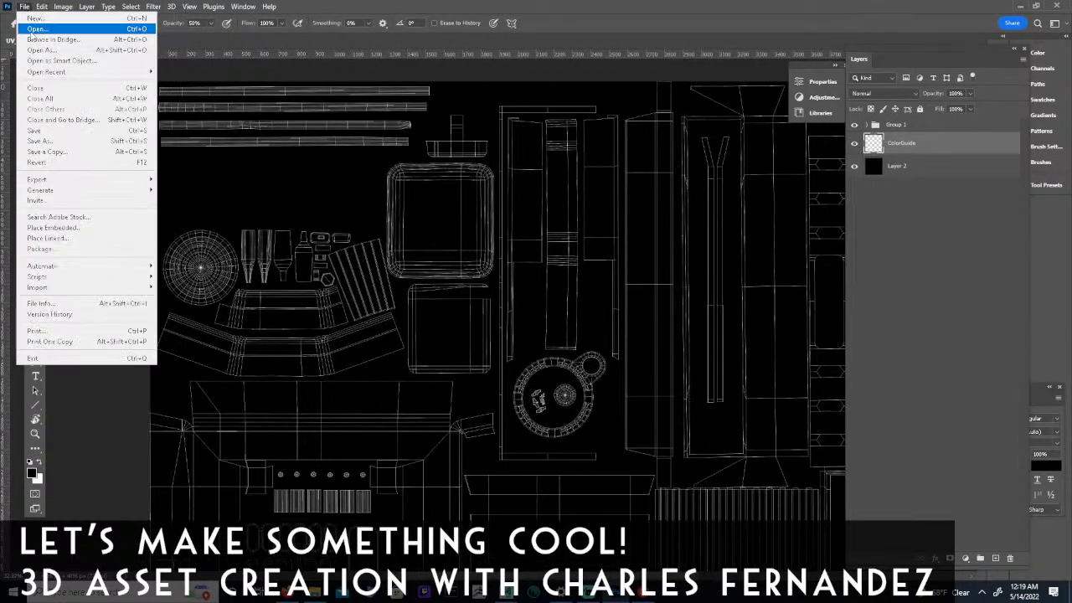
pyautogui.click(37, 32)
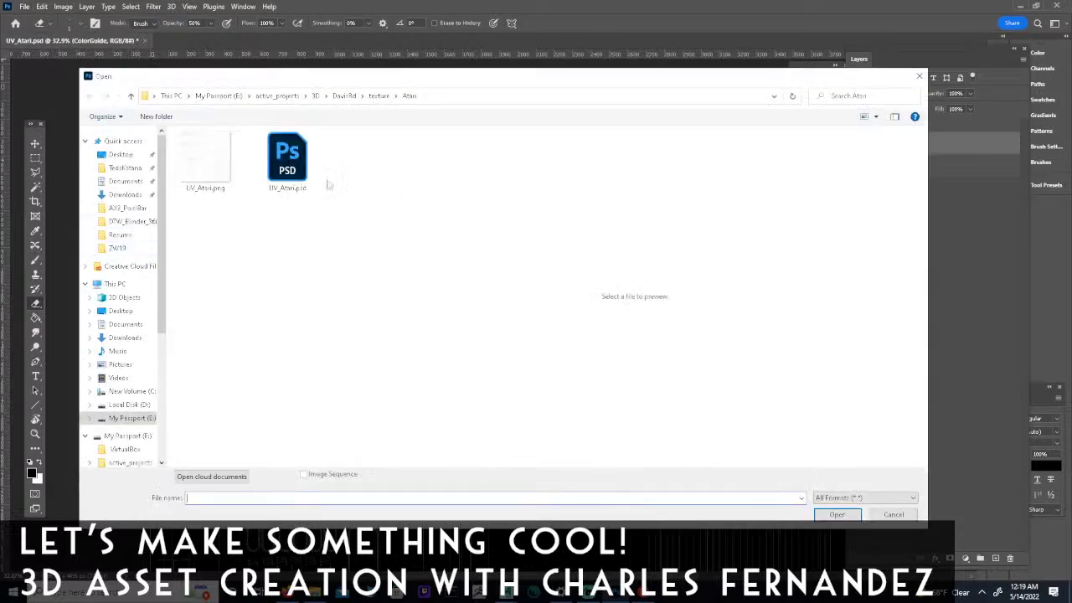
pyautogui.click(378, 96)
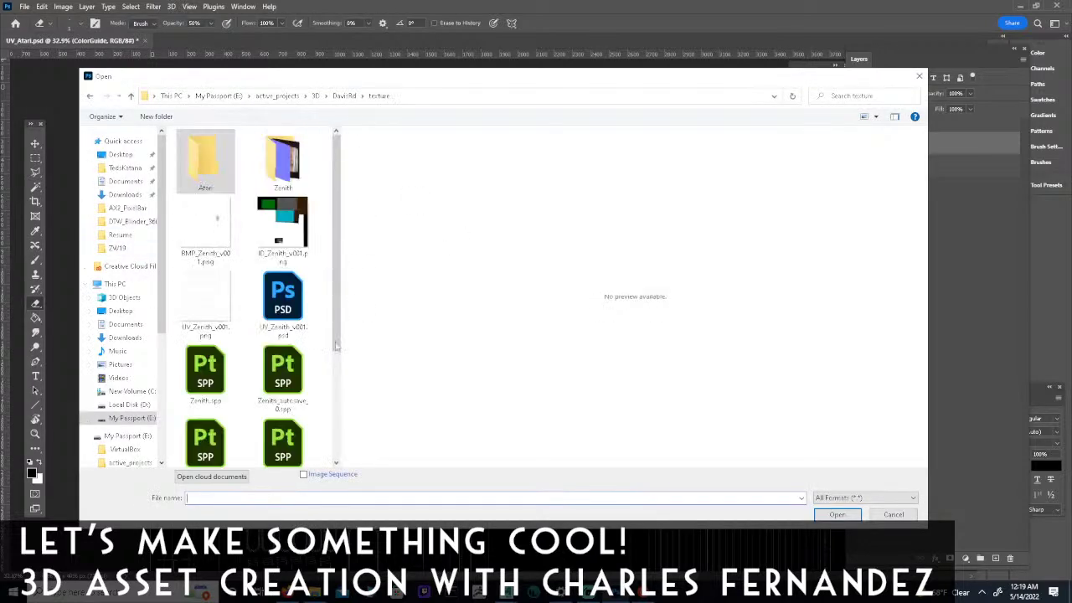
pyautogui.moveTo(340, 191)
pyautogui.mouseDown()
pyautogui.moveTo(333, 328)
pyautogui.moveTo(343, 182)
pyautogui.mouseUp()
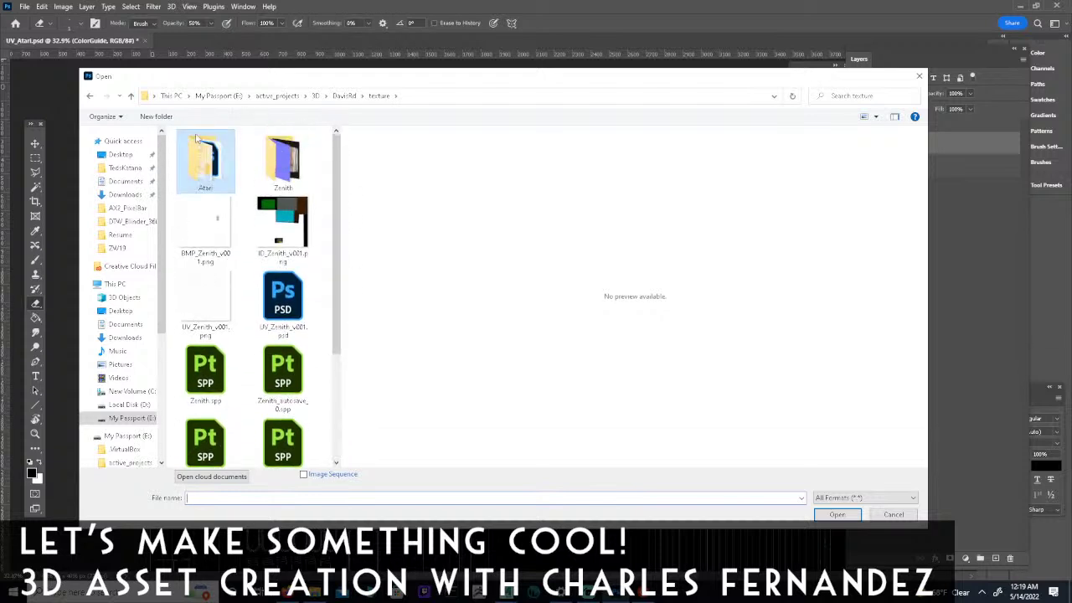
pyautogui.doubleClick(205, 177)
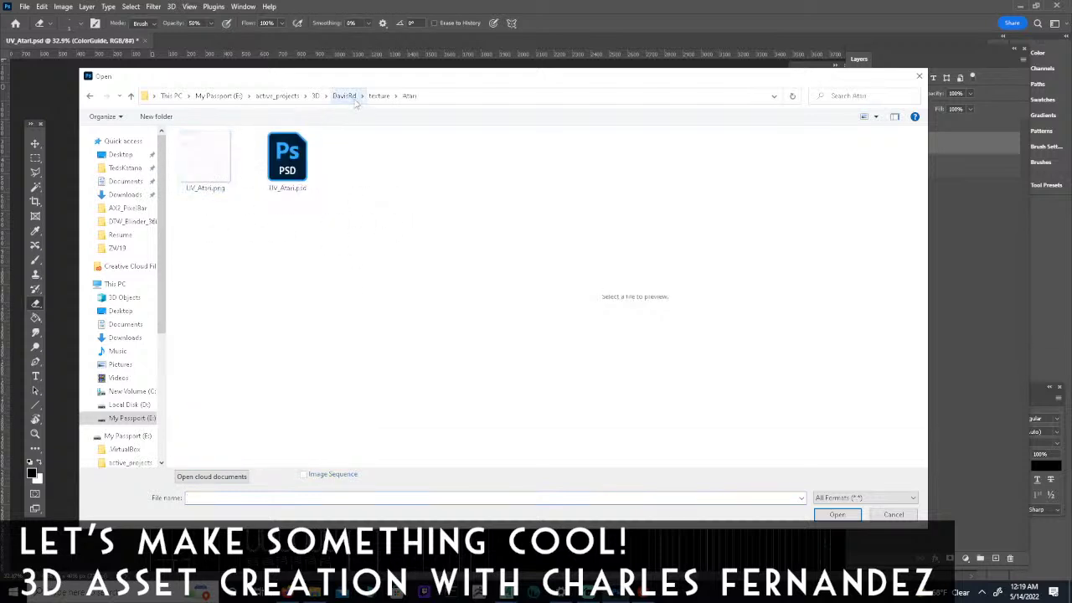
pyautogui.click(381, 98)
pyautogui.click(344, 97)
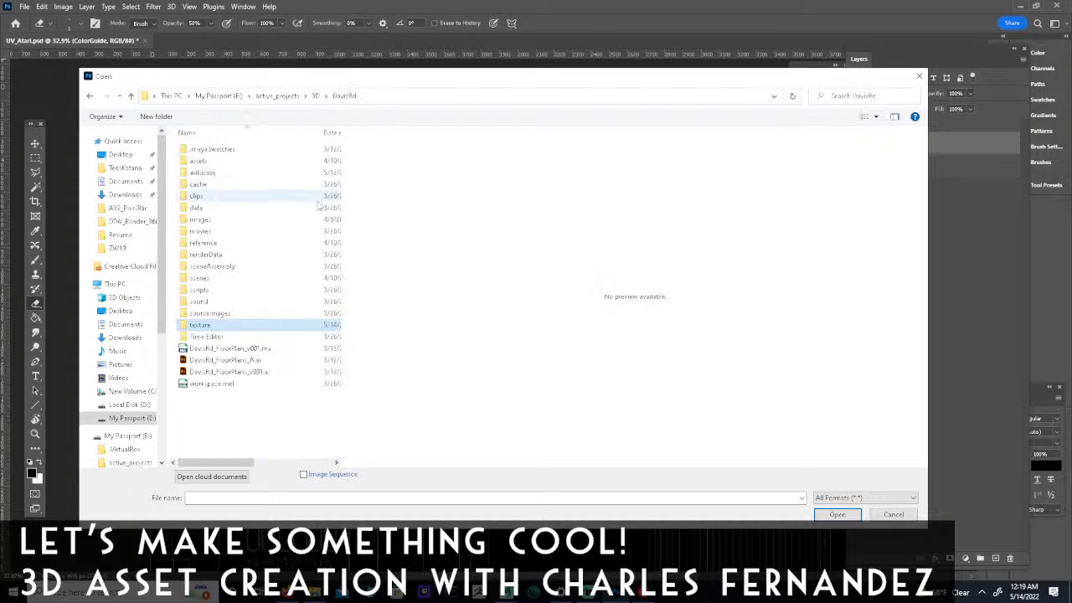
pyautogui.doubleClick(198, 243)
pyautogui.doubleClick(205, 161)
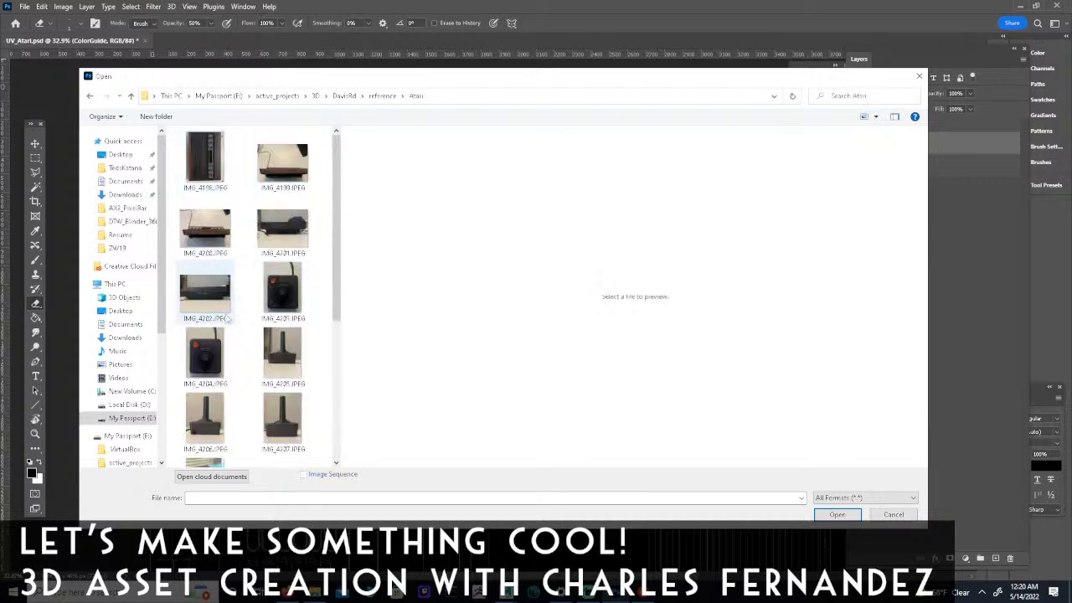
# Open the reference photos IMG_4198.JPEG, IMG_4200.JPEG and IMG_4203.JPEG together.
pyautogui.click(191, 168)
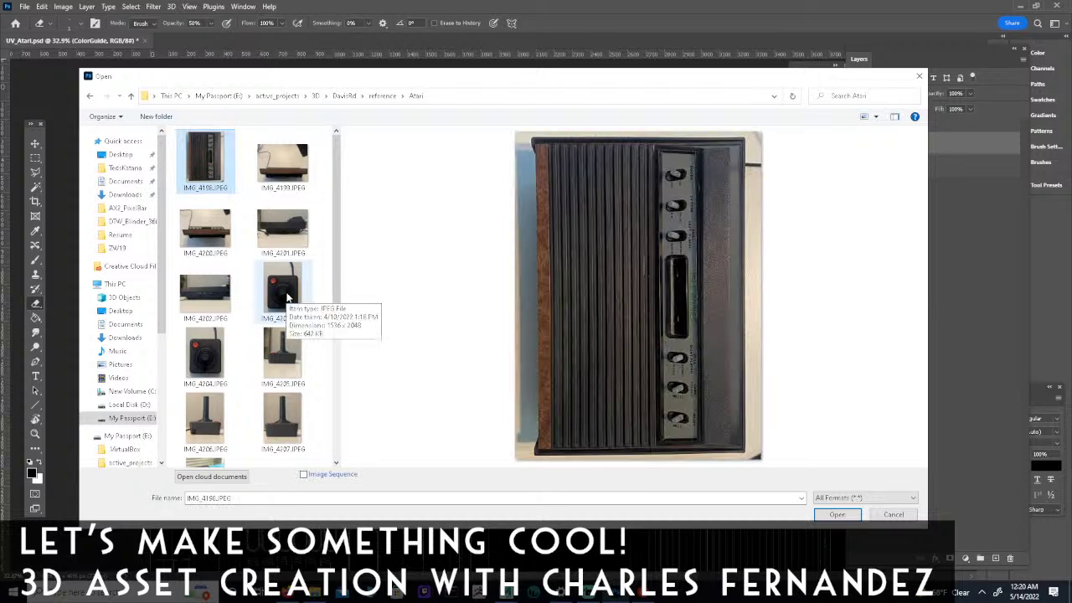
pyautogui.keyDown('ctrl'); pyautogui.click(286, 297); pyautogui.keyUp('ctrl')
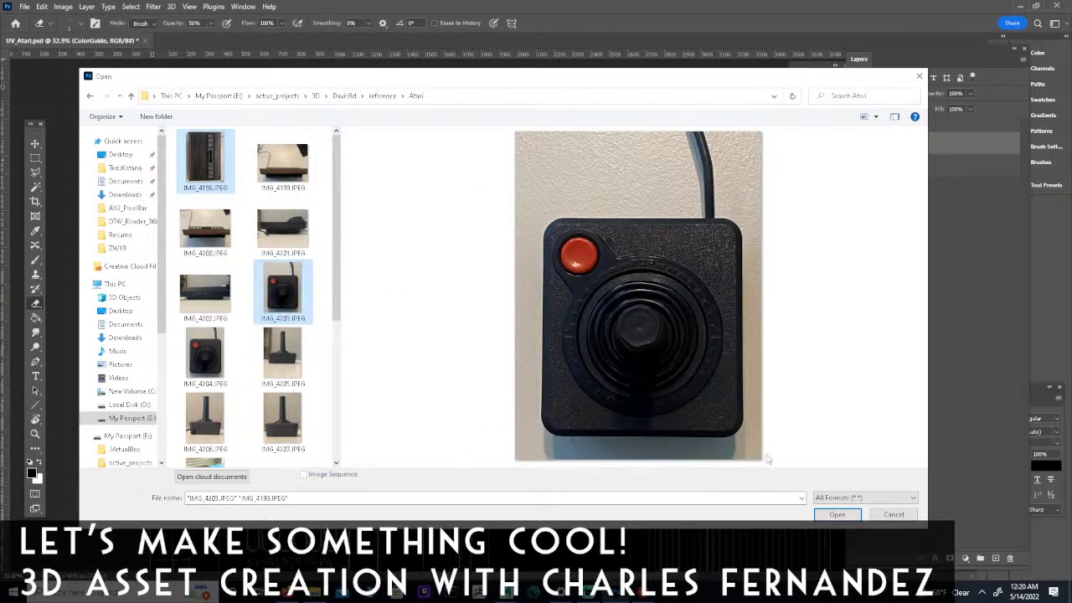
pyautogui.keyDown('ctrl'); pyautogui.click(222, 239); pyautogui.keyUp('ctrl')
pyautogui.click(836, 514)
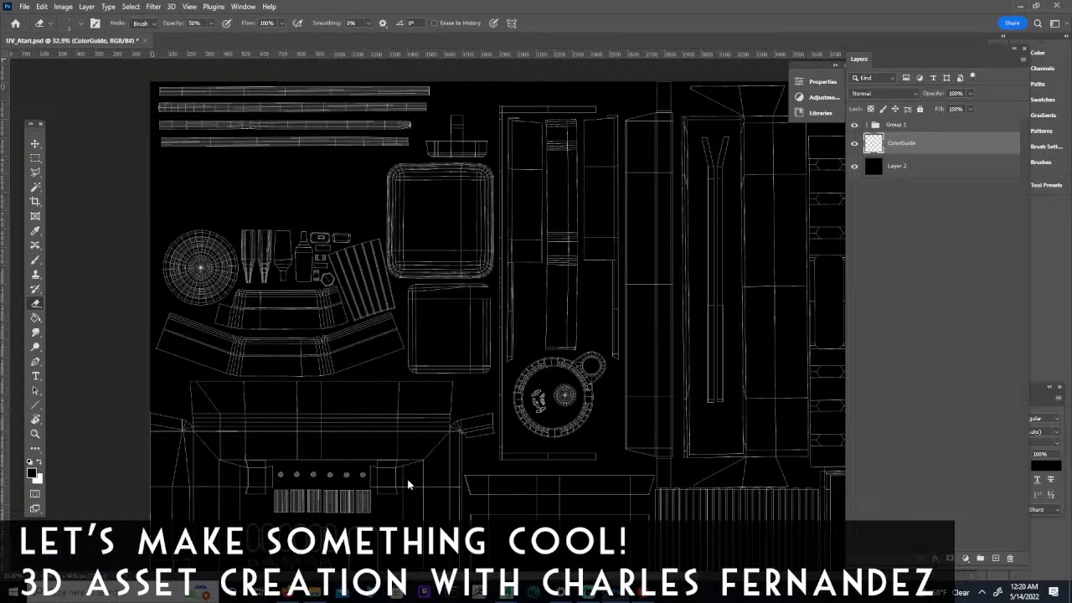
# Return to UV_Atari.psd and bring up the joystick reference photo IMG_4203.JPEG to compare it with the UV layout.
pyautogui.moveTo(285, 593)
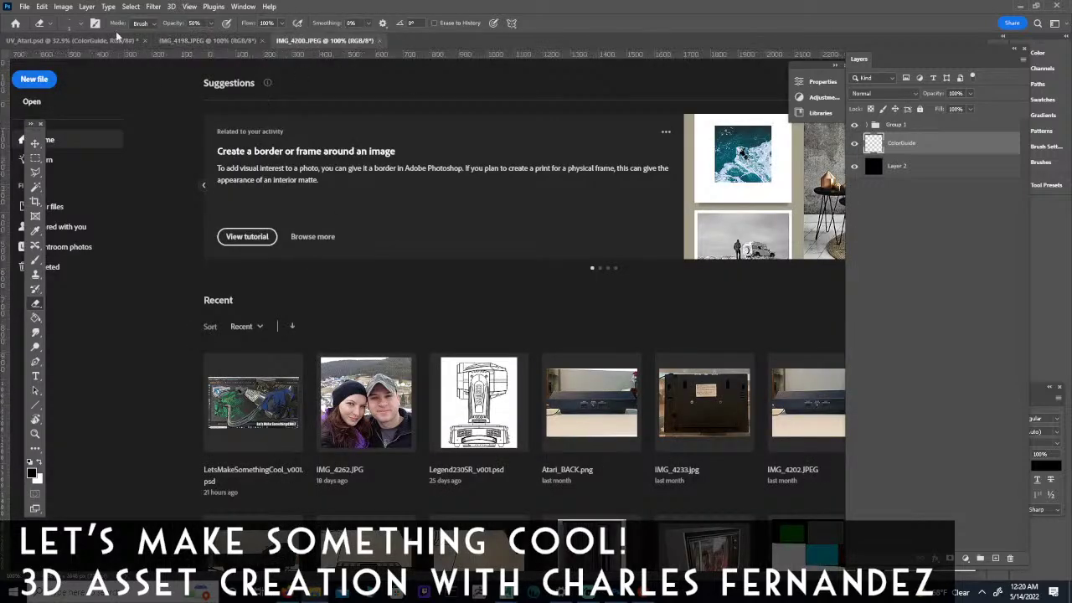
pyautogui.click(76, 42)
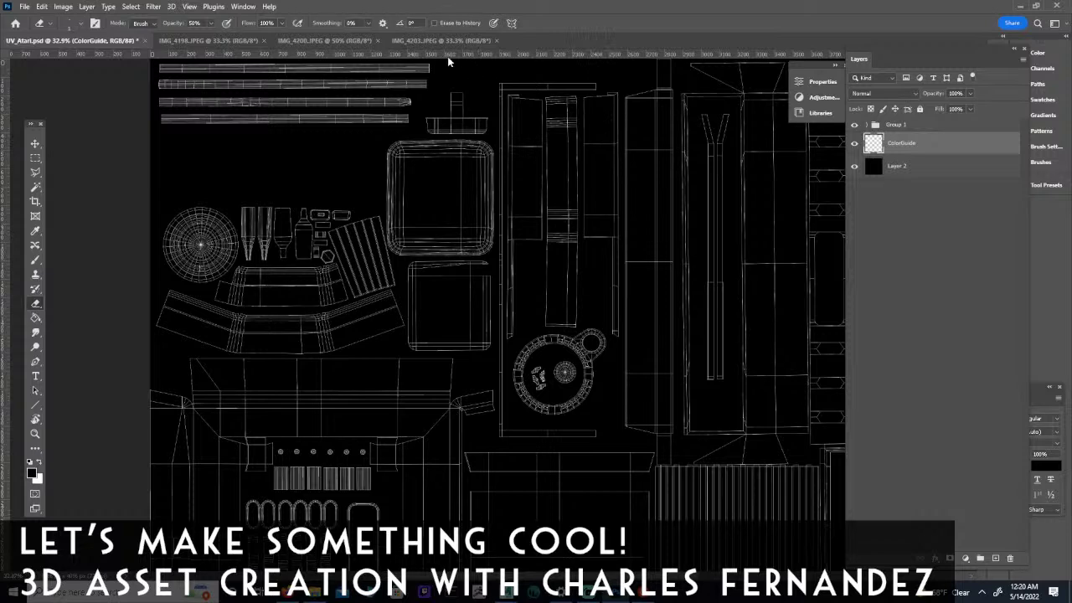
pyautogui.click(418, 43)
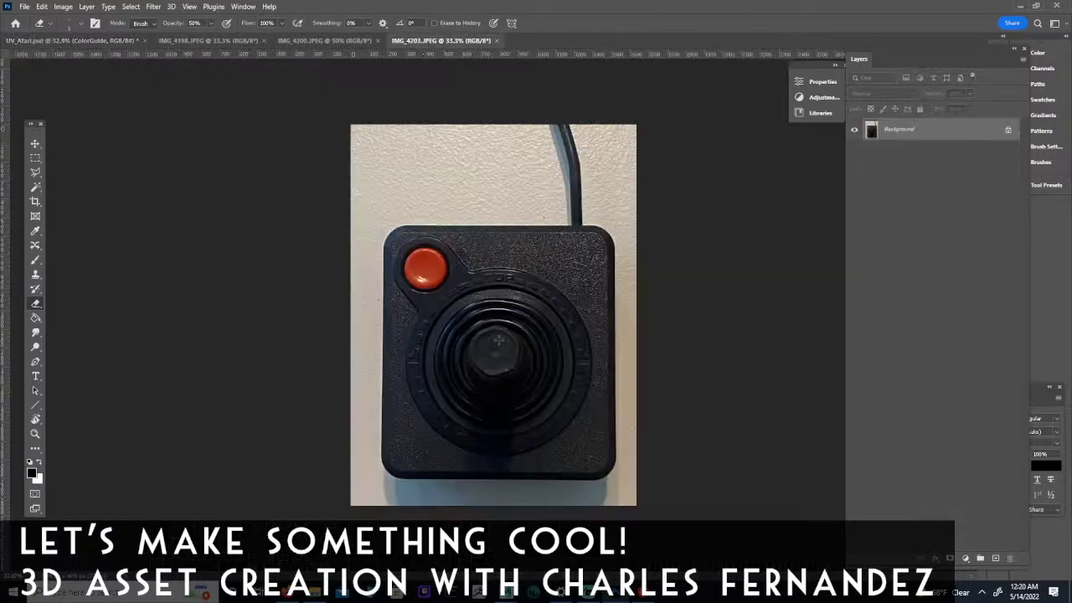
# Sample the red of the joystick's fire button in IMG_4203.JPEG as the foreground colour and return to UV_Atari.psd.
pyautogui.click(35, 230)
pyautogui.click(427, 265)
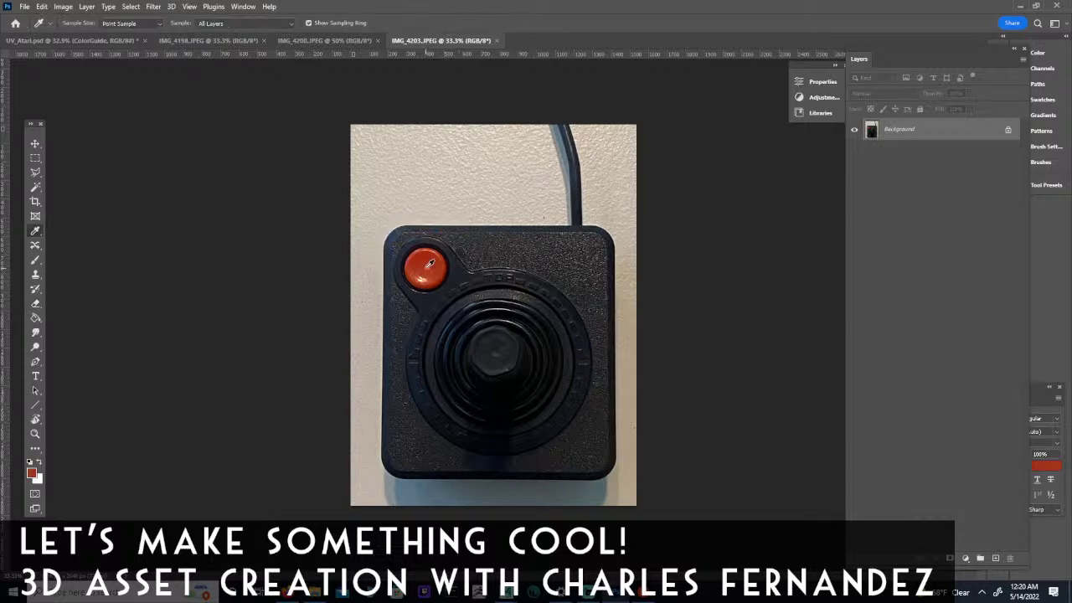
pyautogui.click(36, 159)
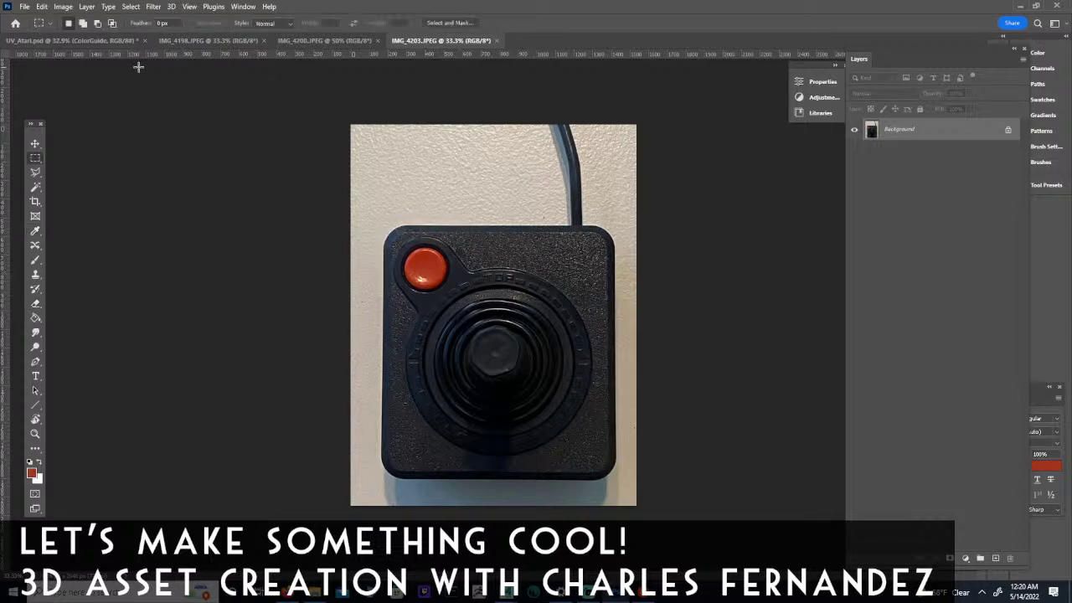
pyautogui.click(84, 41)
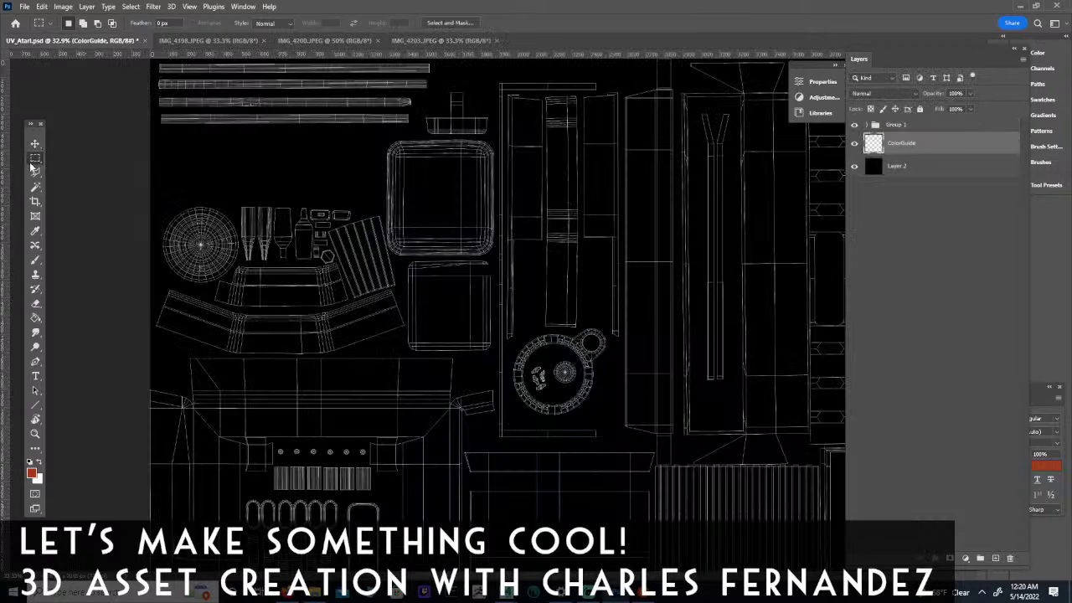
# Make an elliptical selection slightly larger than the round button UV shell inside the joystick's ring.
pyautogui.rightClick(35, 159)
pyautogui.click(82, 168)
pyautogui.press('z')
pyautogui.moveTo(622, 392); pyautogui.dragTo(664, 412)
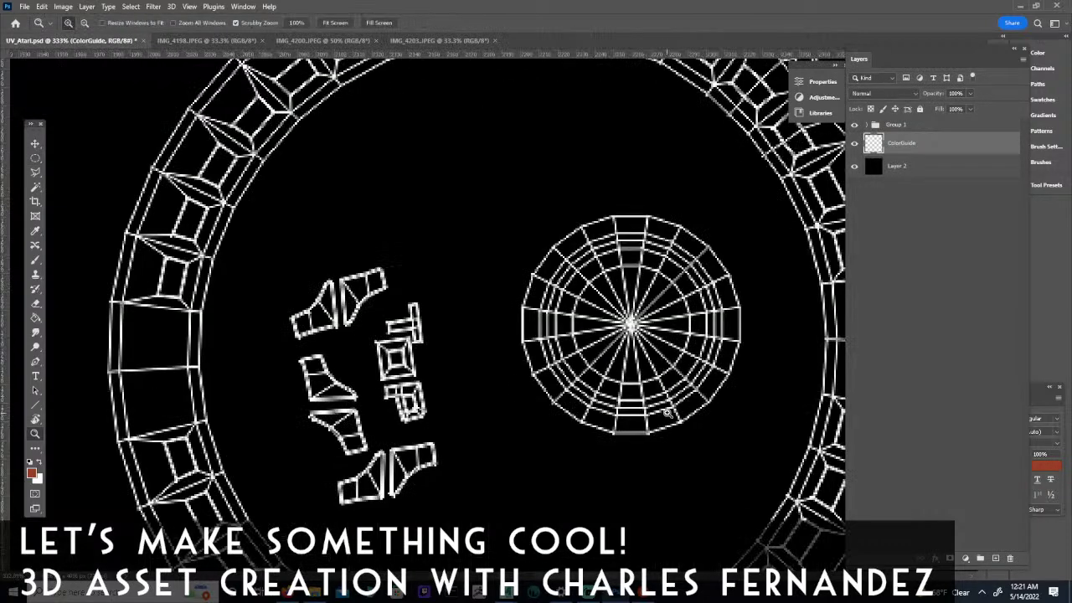
pyautogui.moveTo(667, 333); pyautogui.dragTo(583, 341)
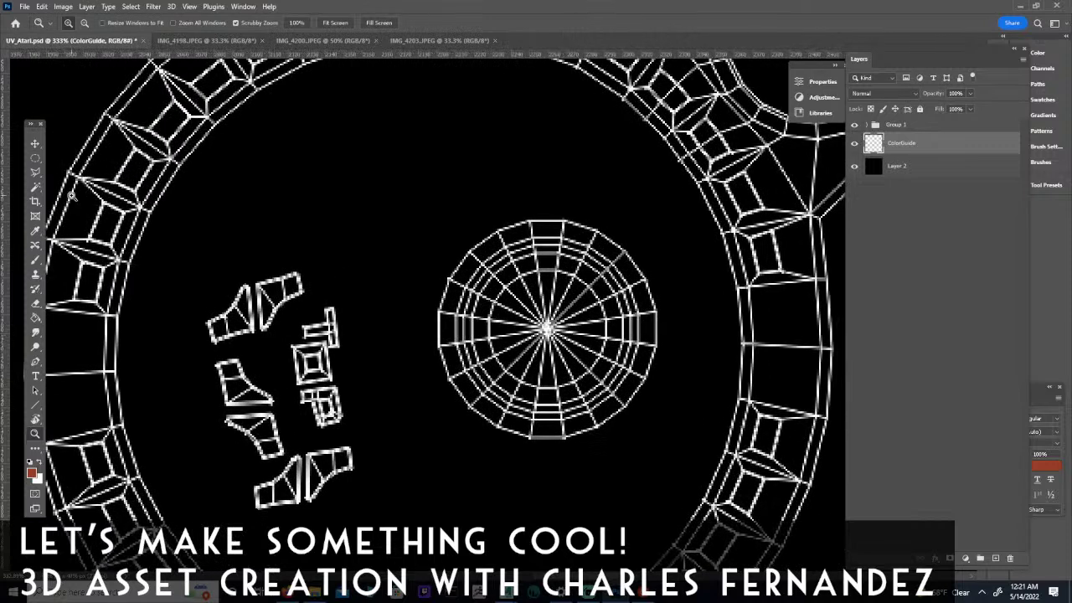
pyautogui.click(35, 158)
pyautogui.moveTo(417, 207); pyautogui.dragTo(682, 465)
pyautogui.click(582, 449)
pyautogui.hotkey('ctrl', 'z')
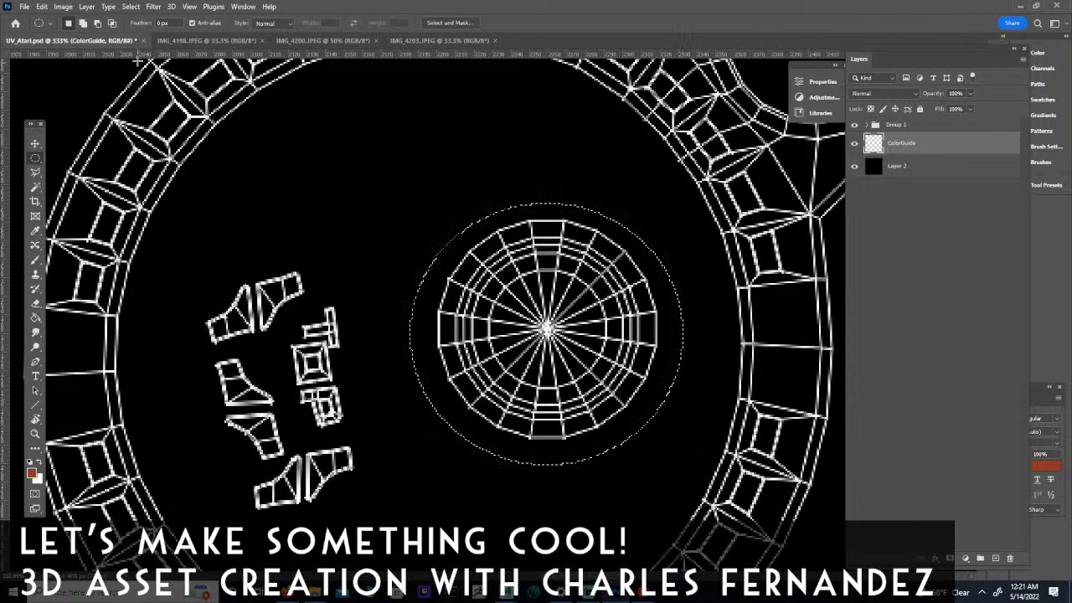
# Fill the circular selection with the red foreground colour and move the ColorGuide layer above Group 1.
pyautogui.click(87, 7)
pyautogui.moveTo(68, 9)
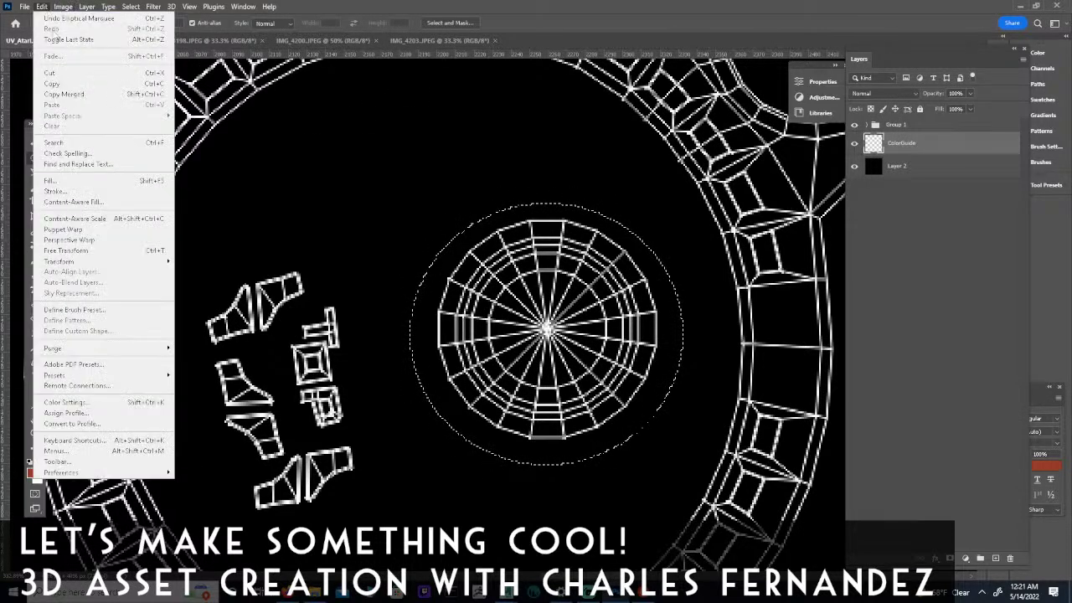
pyautogui.click(50, 180)
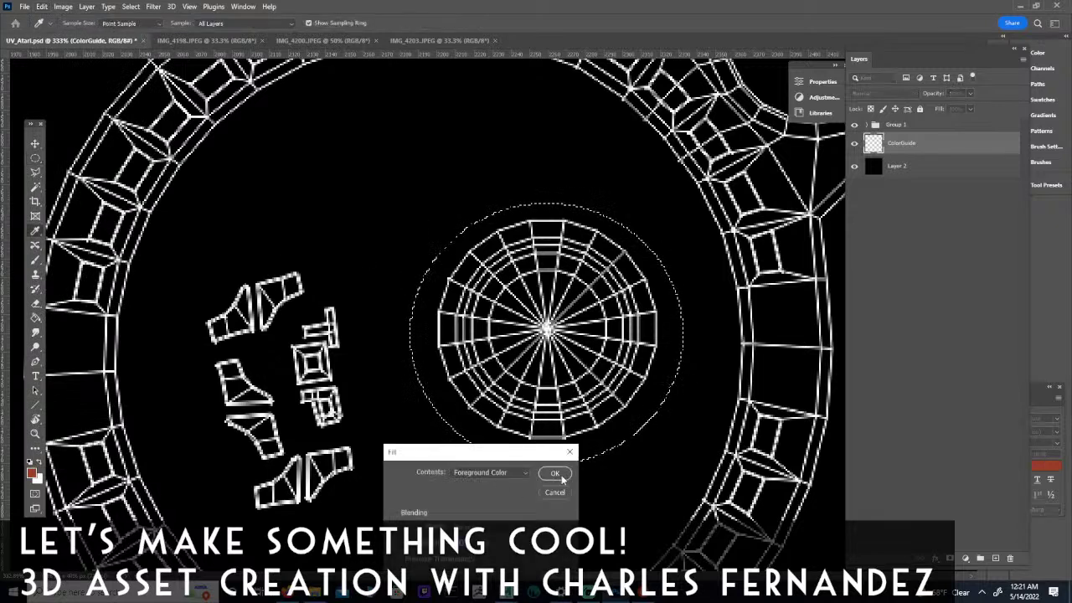
pyautogui.click(557, 474)
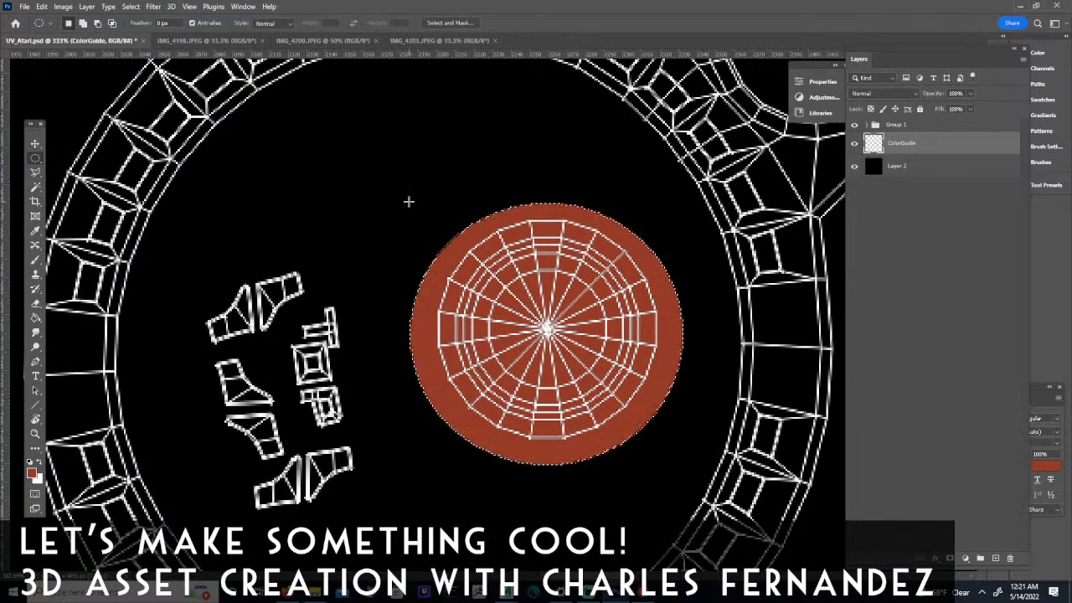
pyautogui.moveTo(901, 146); pyautogui.dragTo(889, 124)
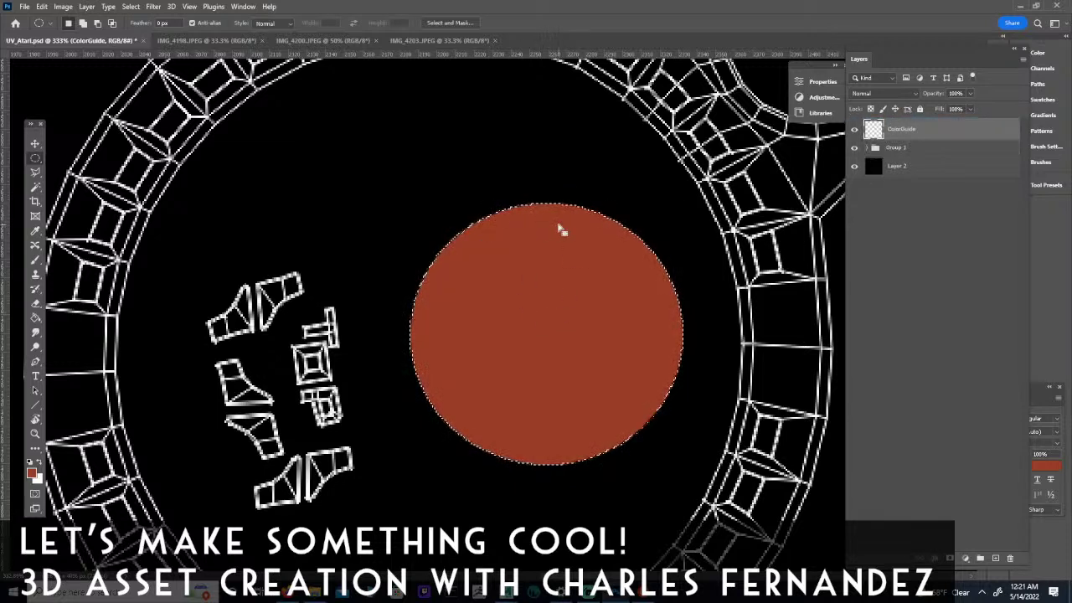
# Select the row of six small disc shells and the row of six striped shells below it with two combined rectangular marquees.
pyautogui.press('z')
pyautogui.moveTo(598, 220); pyautogui.dragTo(509, 229)
pyautogui.moveTo(688, 377); pyautogui.dragTo(804, 293)
pyautogui.moveTo(497, 371); pyautogui.dragTo(565, 329)
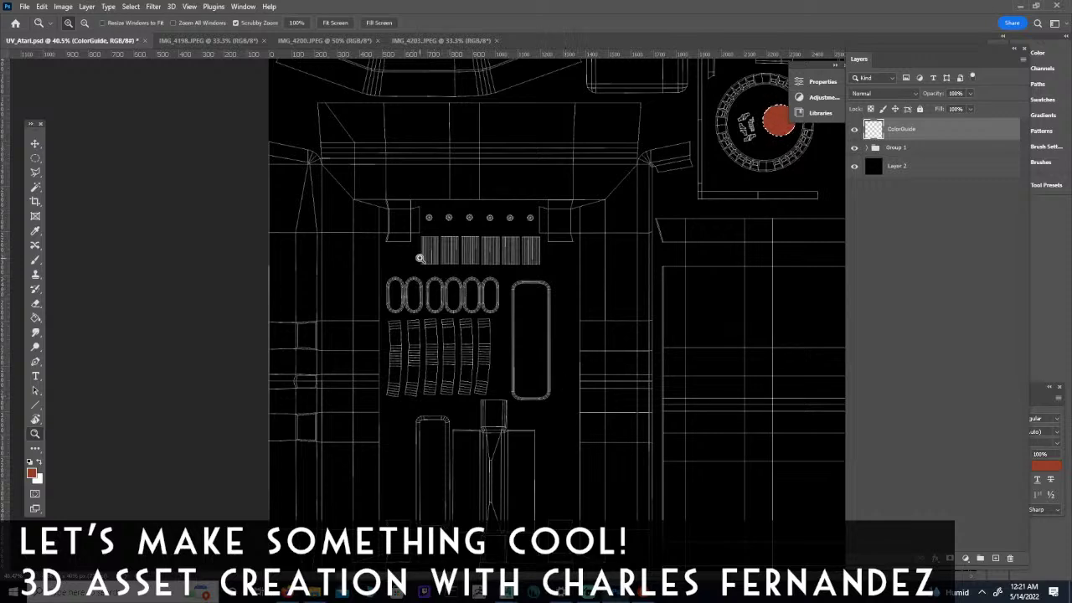
pyautogui.moveTo(484, 225); pyautogui.dragTo(502, 245)
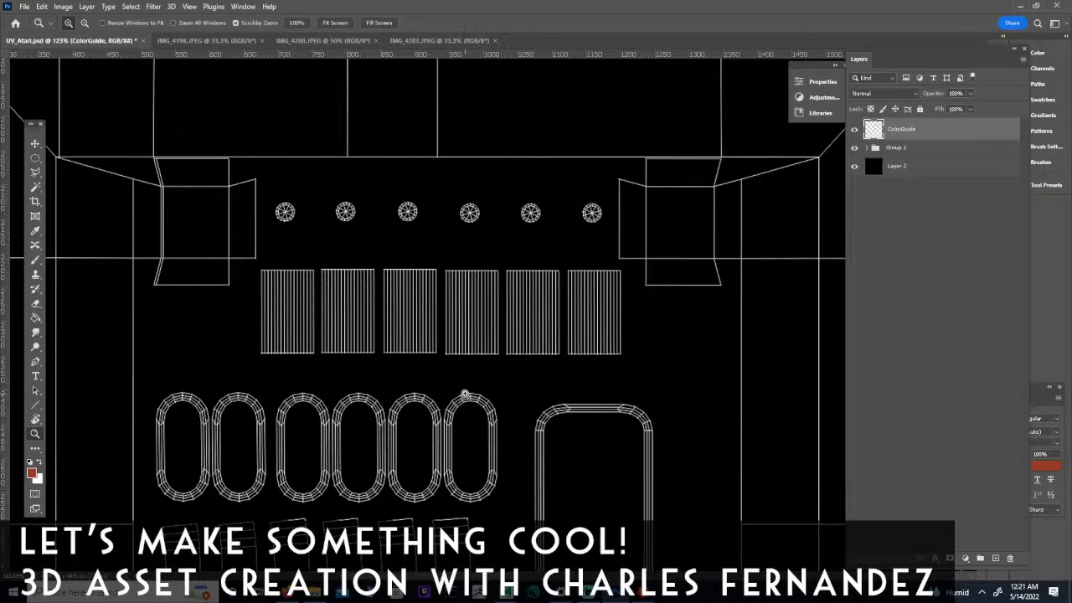
pyautogui.click(34, 160)
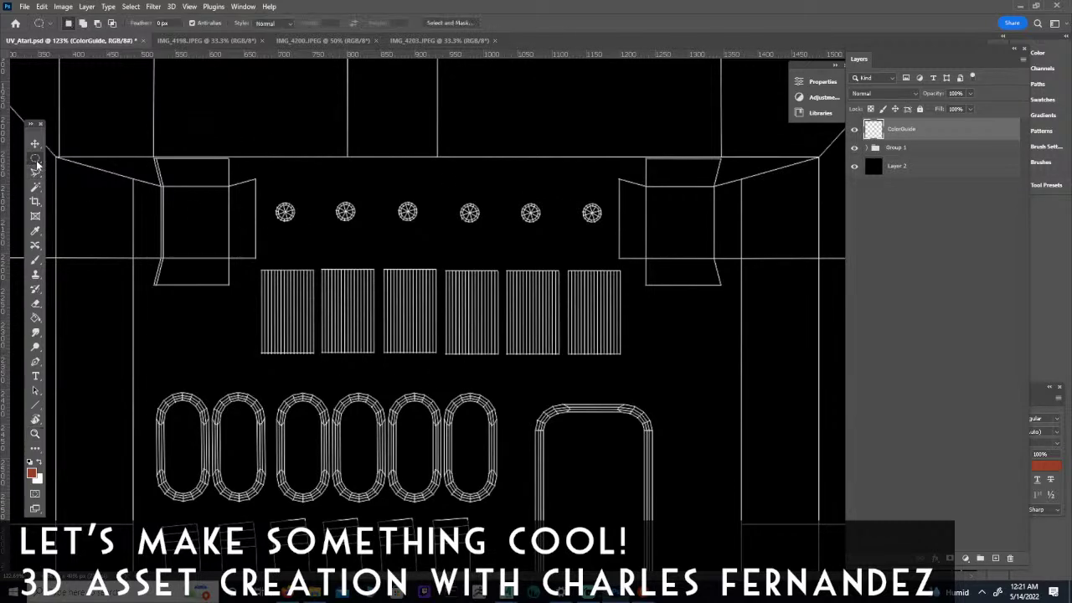
pyautogui.rightClick(34, 160)
pyautogui.click(84, 157)
pyautogui.moveTo(266, 188); pyautogui.dragTo(603, 237)
pyautogui.keyDown('shift'); pyautogui.moveTo(255, 267); pyautogui.dragTo(631, 365); pyautogui.keyUp('shift')
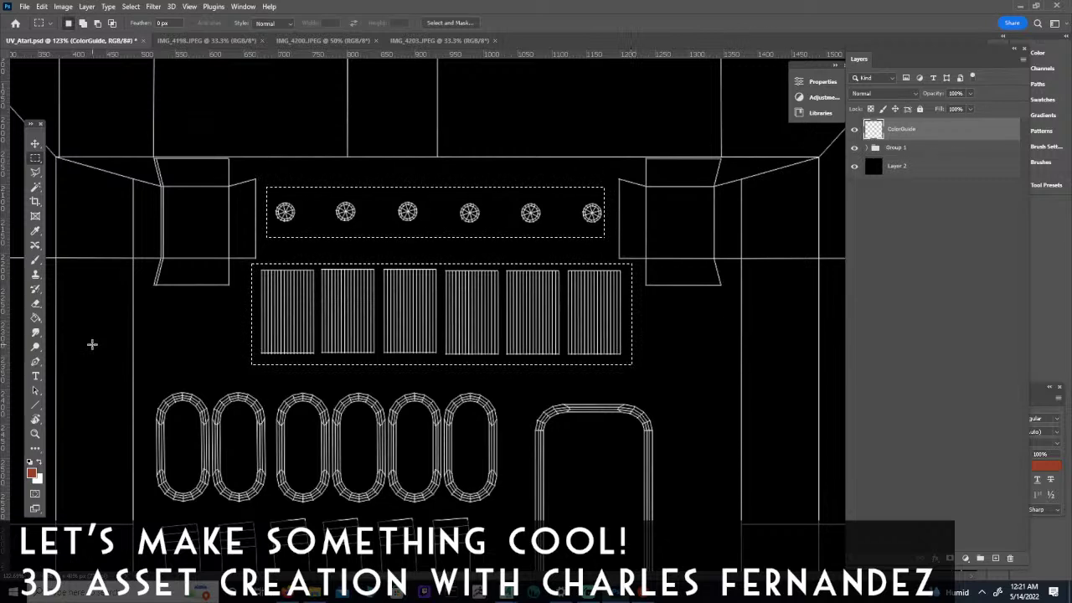
# Sample the grey of a console switch in IMG_4200.JPEG as the foreground colour and return to UV_Atari.psd.
pyautogui.click(33, 474)
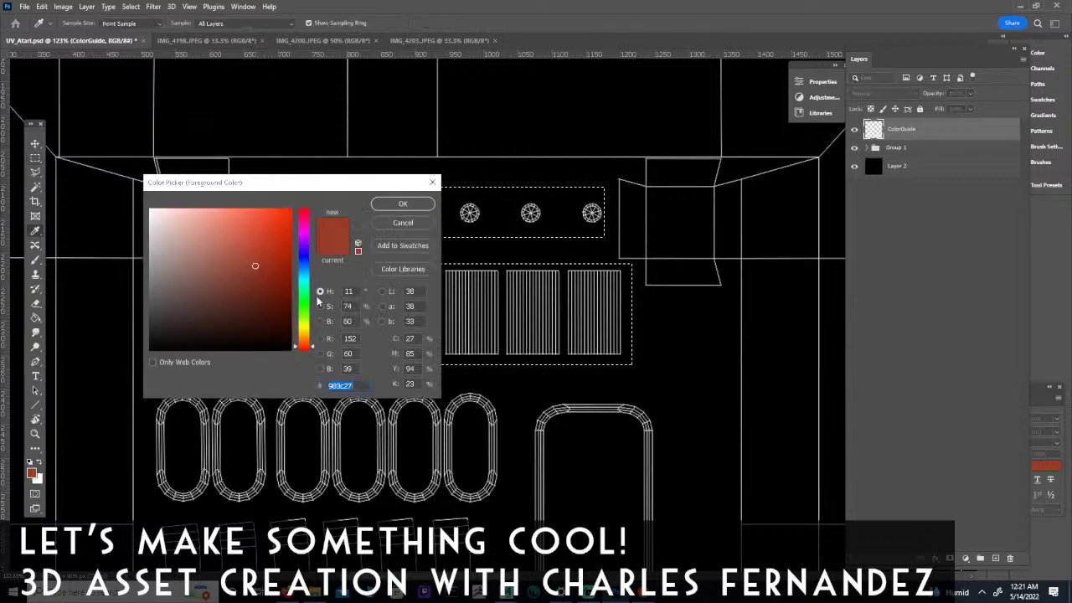
pyautogui.click(401, 224)
pyautogui.click(452, 40)
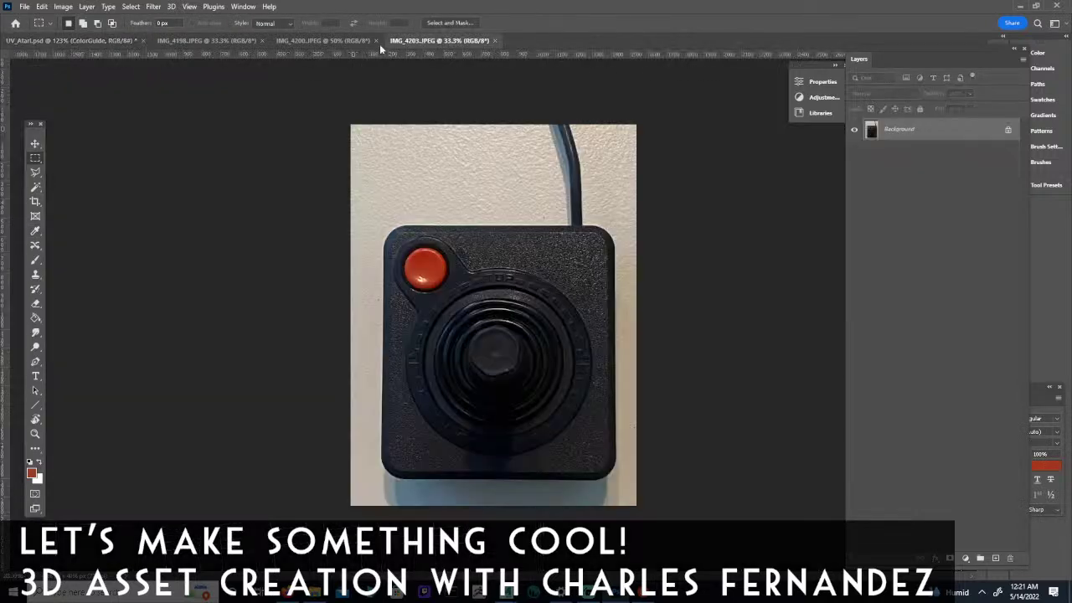
pyautogui.click(337, 43)
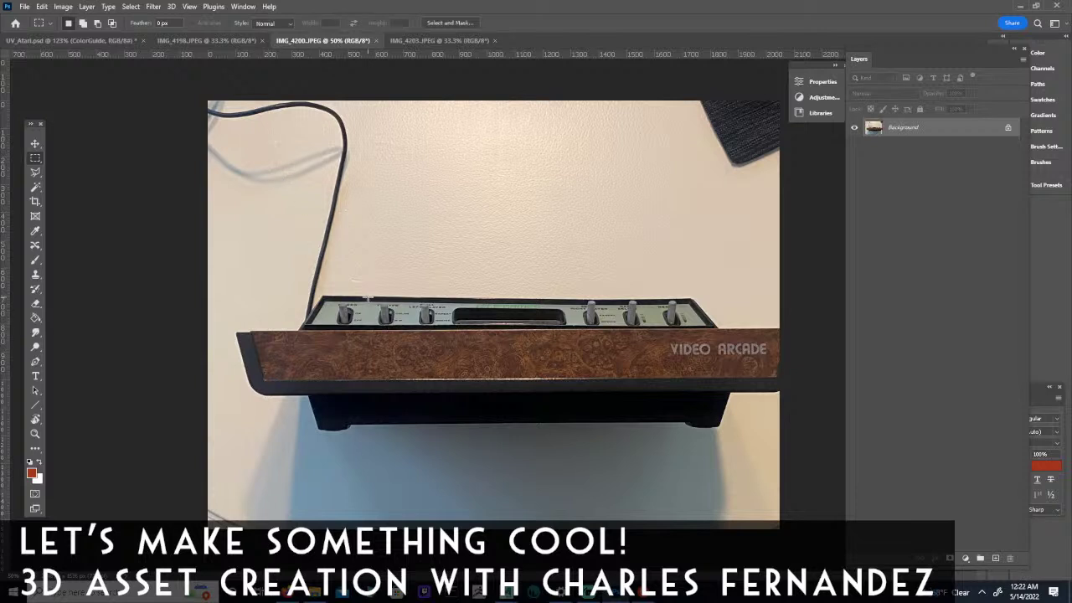
pyautogui.click(35, 232)
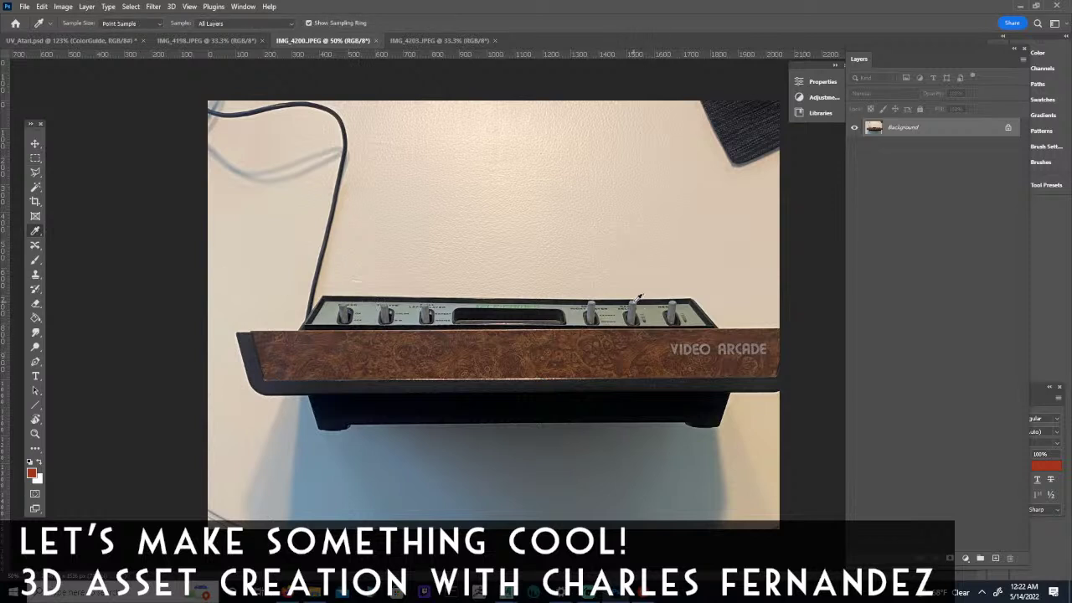
pyautogui.click(638, 298)
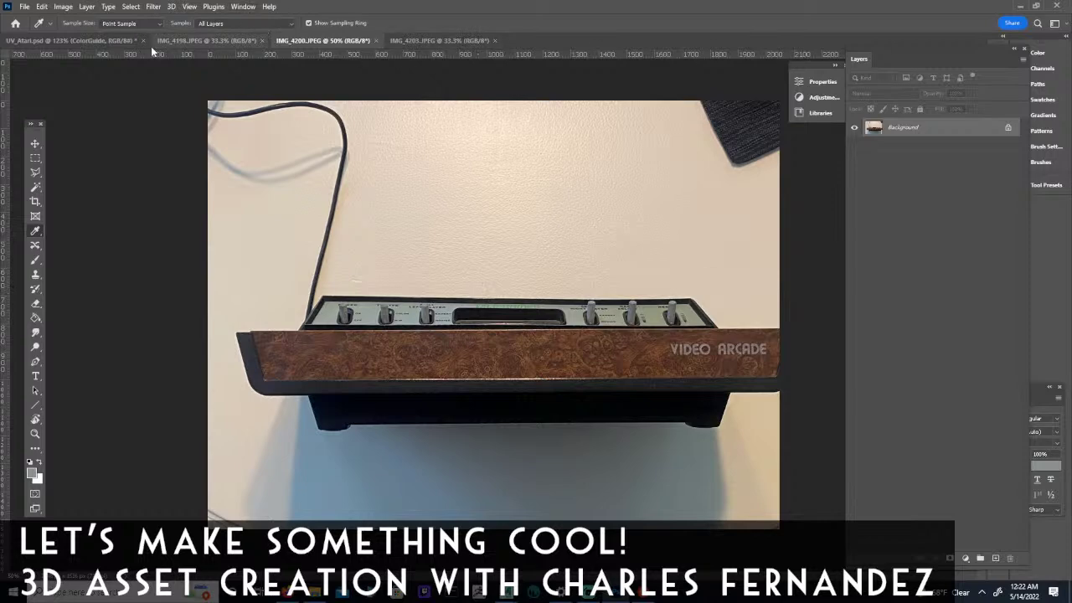
pyautogui.click(108, 42)
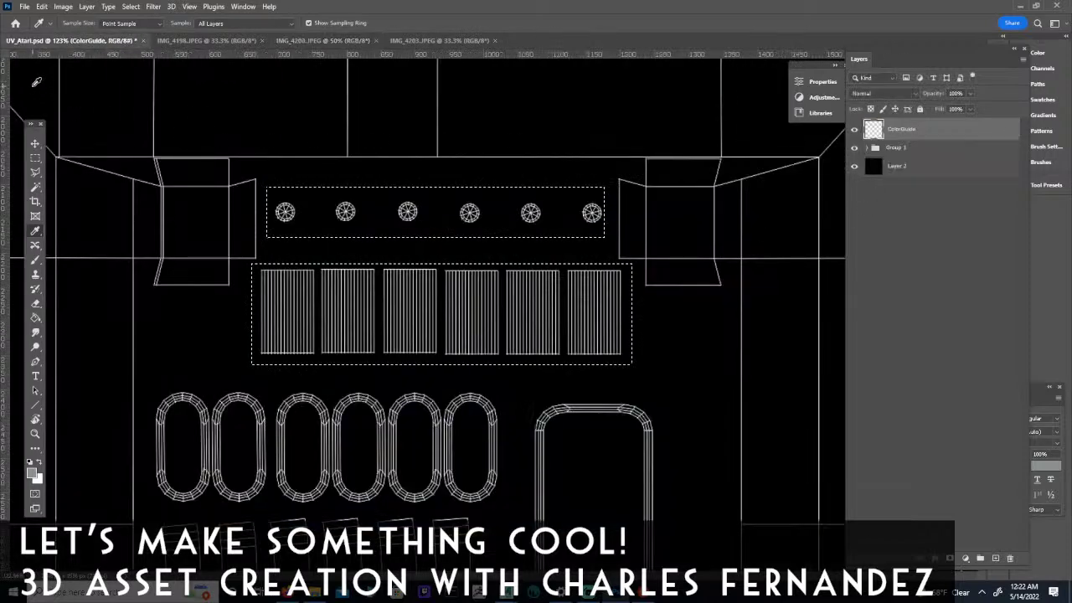
# Fill both rectangular selections over the switch shells with the grey foreground colour and deselect.
pyautogui.click(63, 7)
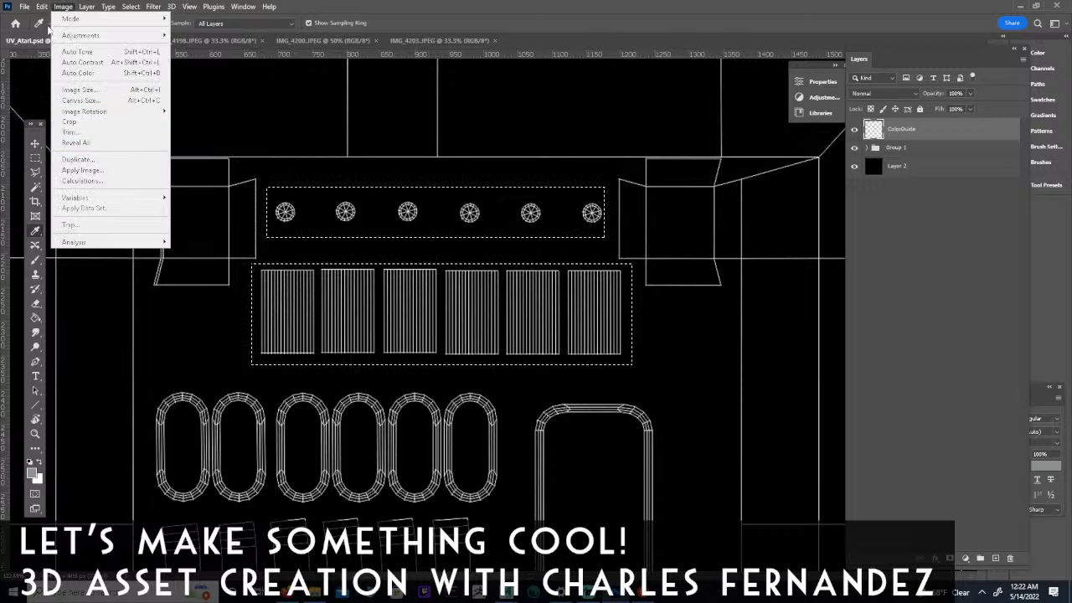
pyautogui.moveTo(42, 6)
pyautogui.click(52, 180)
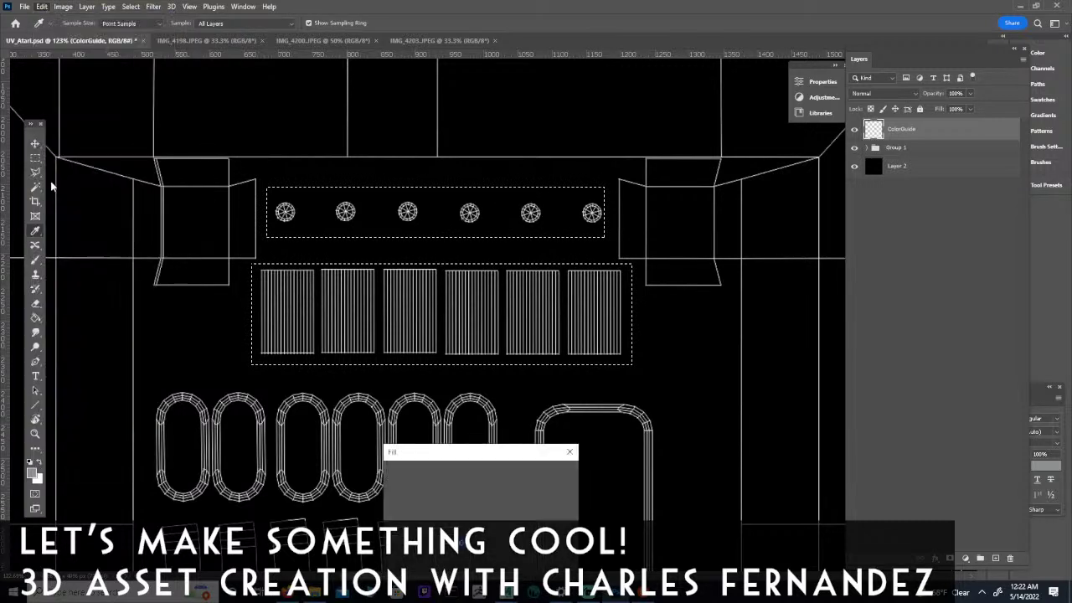
pyautogui.click(554, 473)
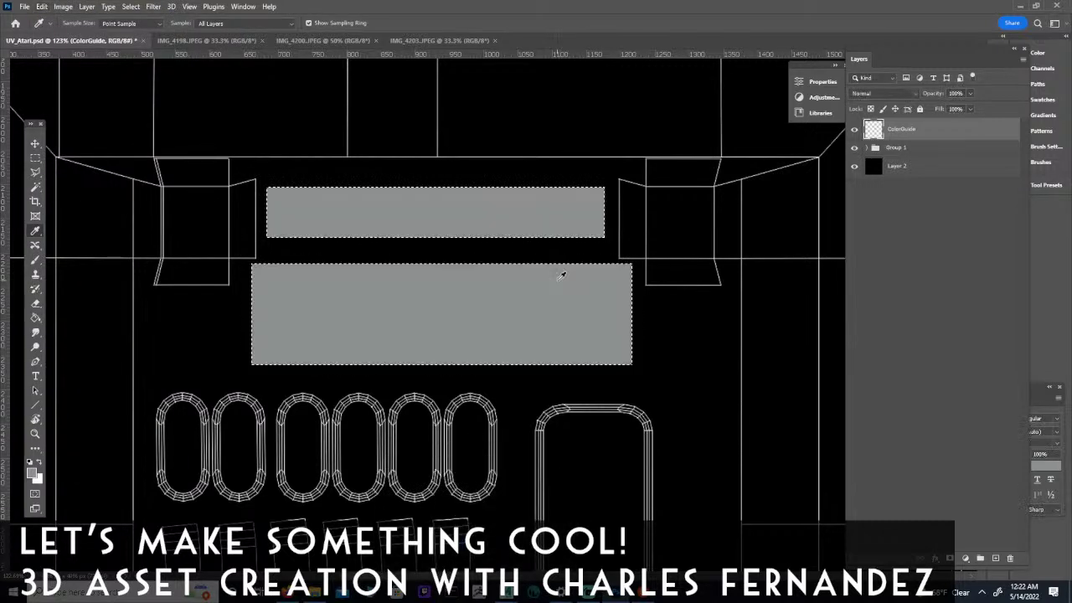
pyautogui.click(35, 158)
pyautogui.hotkey('ctrl', 'd')
# Examine the whole UV layout for shells that still need a guide colour.
pyautogui.keyDown('ctrl'); pyautogui.moveTo(572, 367); pyautogui.dragTo(534, 373); pyautogui.keyUp('ctrl')
pyautogui.moveTo(568, 454); pyautogui.dragTo(514, 263)
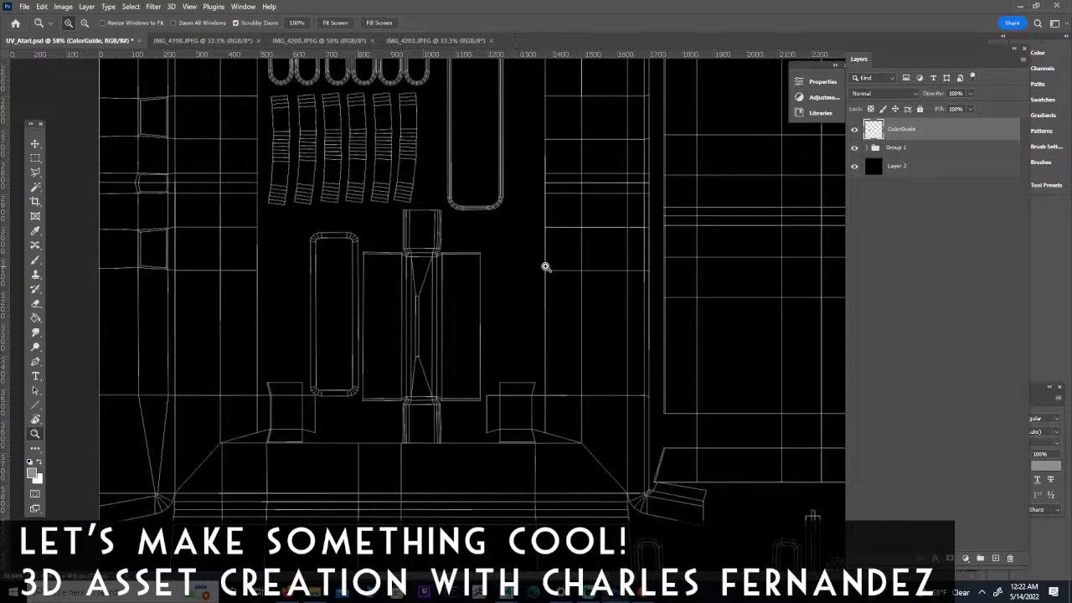
pyautogui.moveTo(527, 271); pyautogui.dragTo(500, 278)
pyautogui.moveTo(661, 340); pyautogui.dragTo(489, 207)
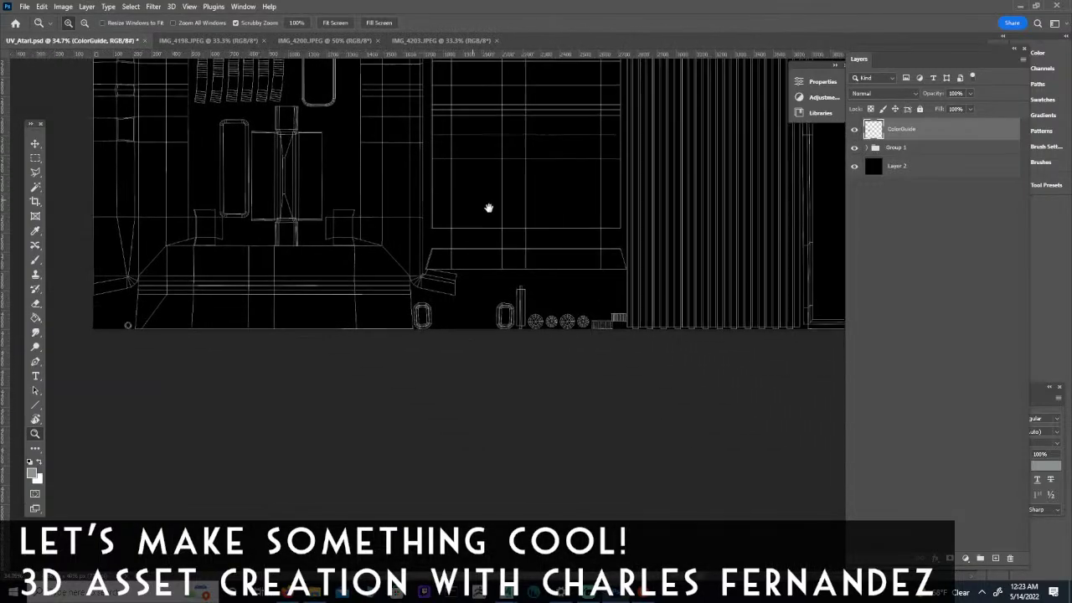
pyautogui.moveTo(627, 250); pyautogui.dragTo(525, 459)
pyautogui.moveTo(559, 296); pyautogui.dragTo(653, 446)
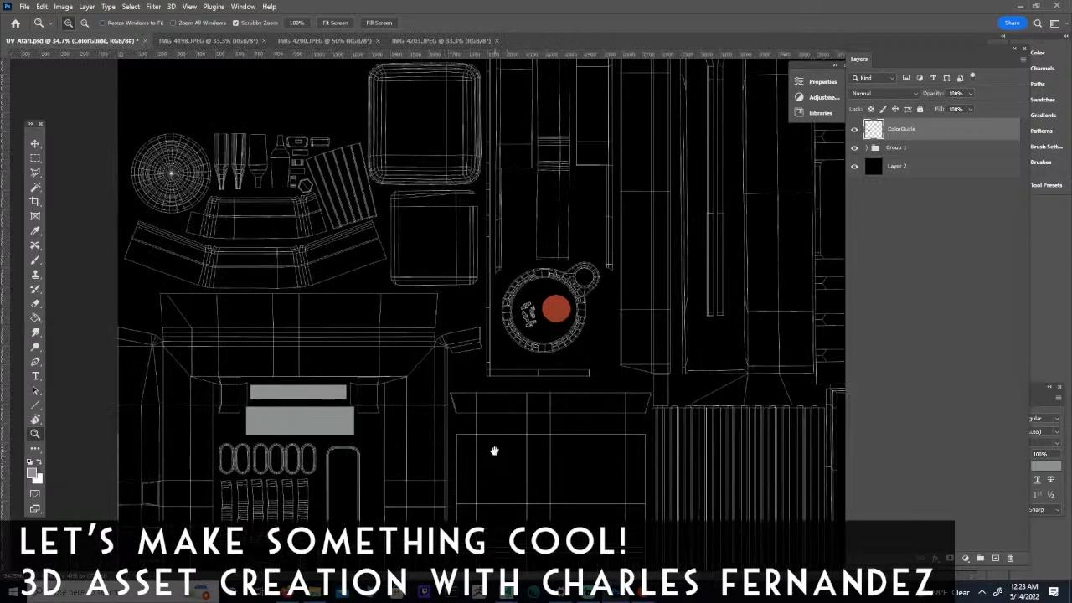
pyautogui.moveTo(482, 516); pyautogui.dragTo(473, 138)
pyautogui.moveTo(531, 463); pyautogui.dragTo(581, 467)
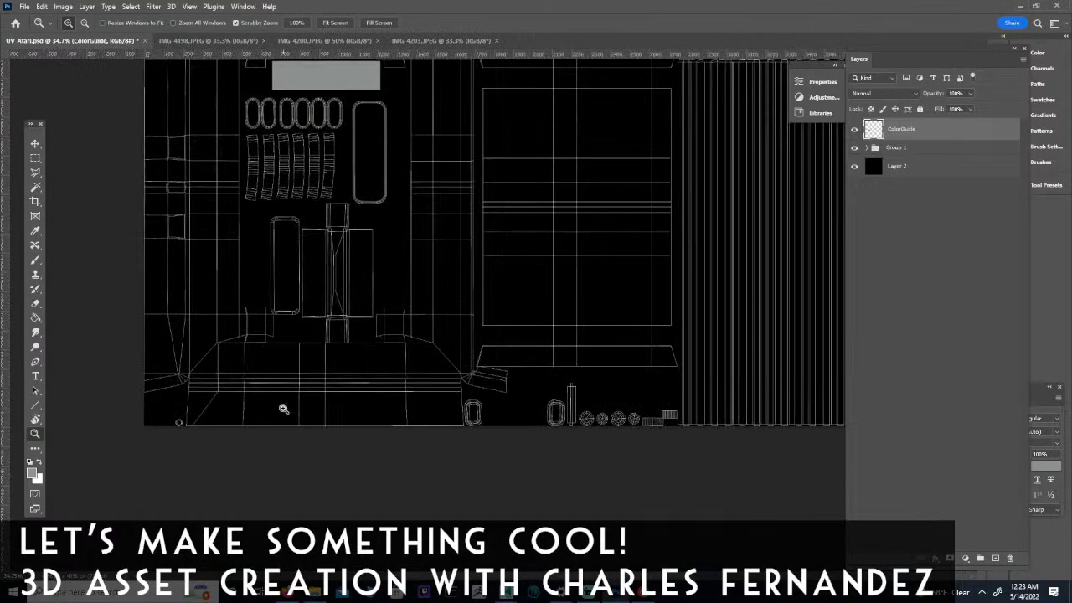
pyautogui.moveTo(340, 480); pyautogui.dragTo(653, 387)
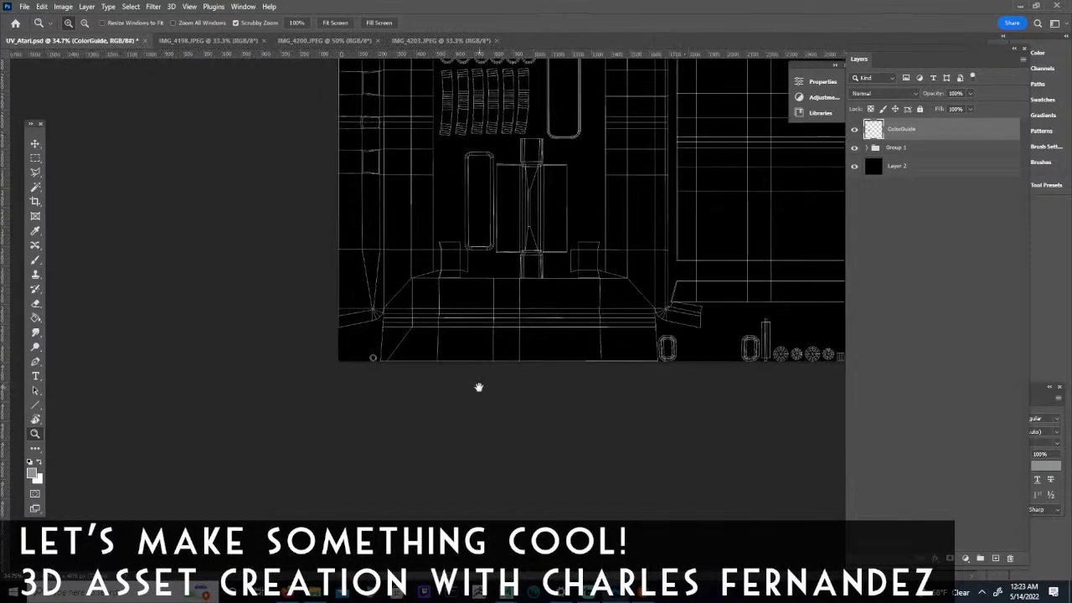
pyautogui.moveTo(550, 179); pyautogui.dragTo(390, 436)
pyautogui.moveTo(475, 254); pyautogui.dragTo(392, 476)
pyautogui.moveTo(324, 449); pyautogui.dragTo(406, 455)
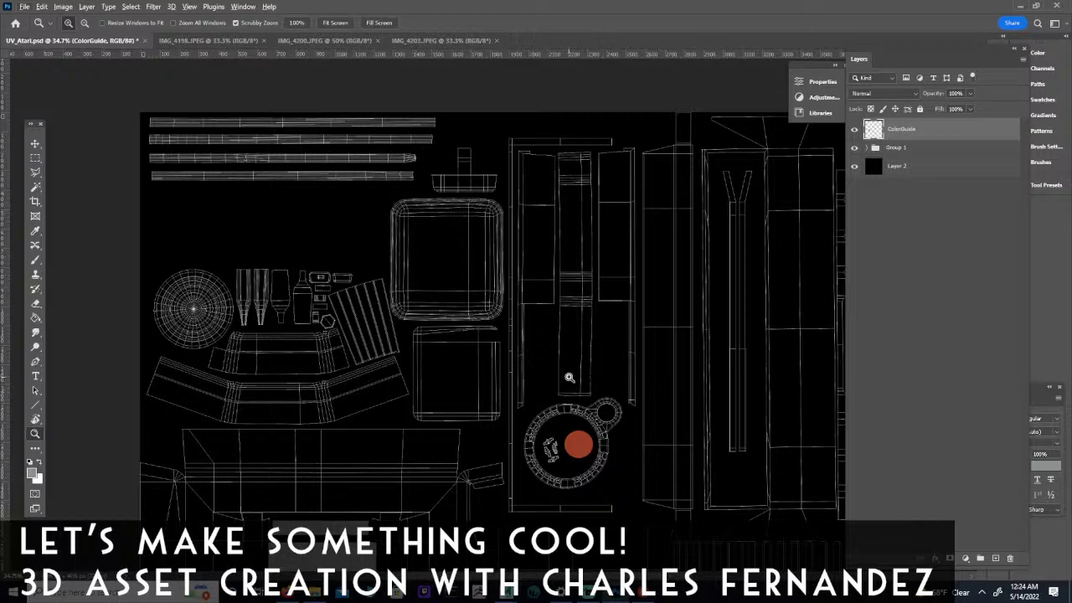
pyautogui.moveTo(449, 352); pyautogui.dragTo(373, 259)
pyautogui.moveTo(553, 390); pyautogui.dragTo(410, 271)
pyautogui.moveTo(590, 427); pyautogui.dragTo(444, 343)
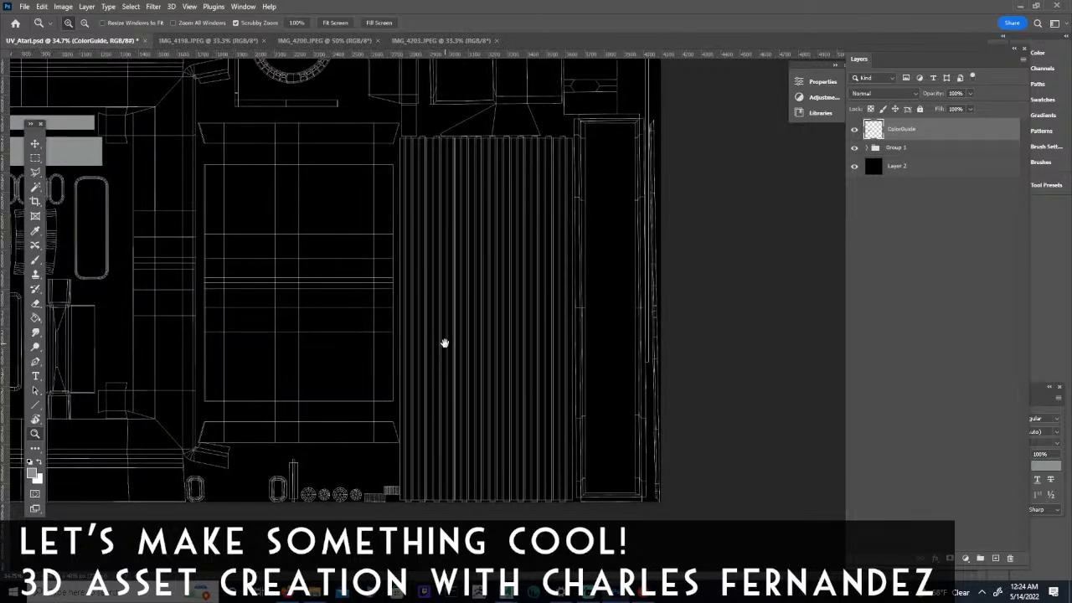
pyautogui.moveTo(567, 206); pyautogui.dragTo(487, 299)
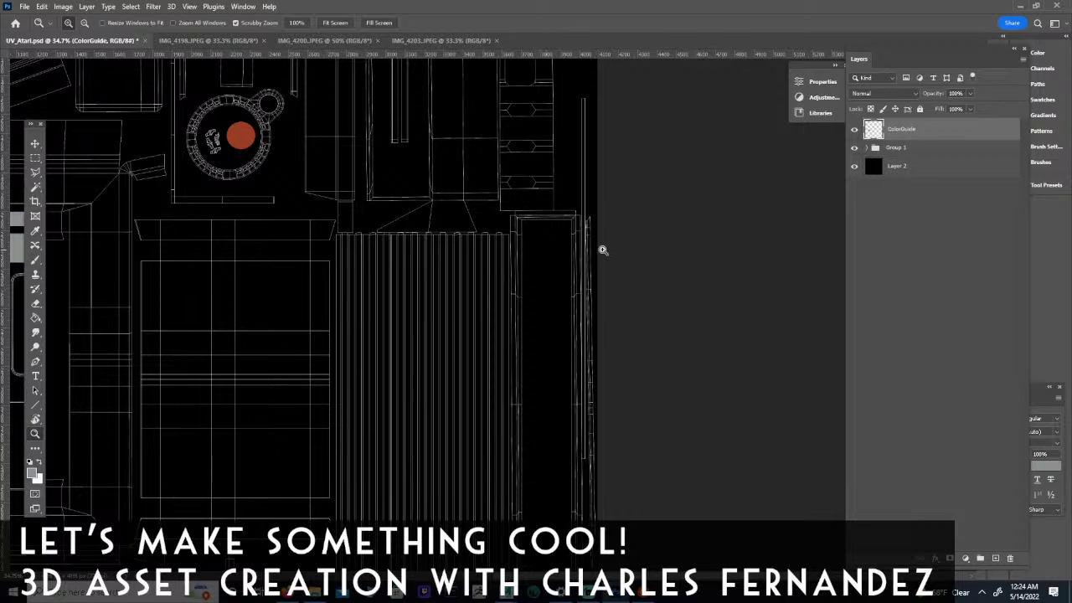
pyautogui.moveTo(559, 394); pyautogui.dragTo(534, 294)
pyautogui.moveTo(524, 226); pyautogui.dragTo(513, 263)
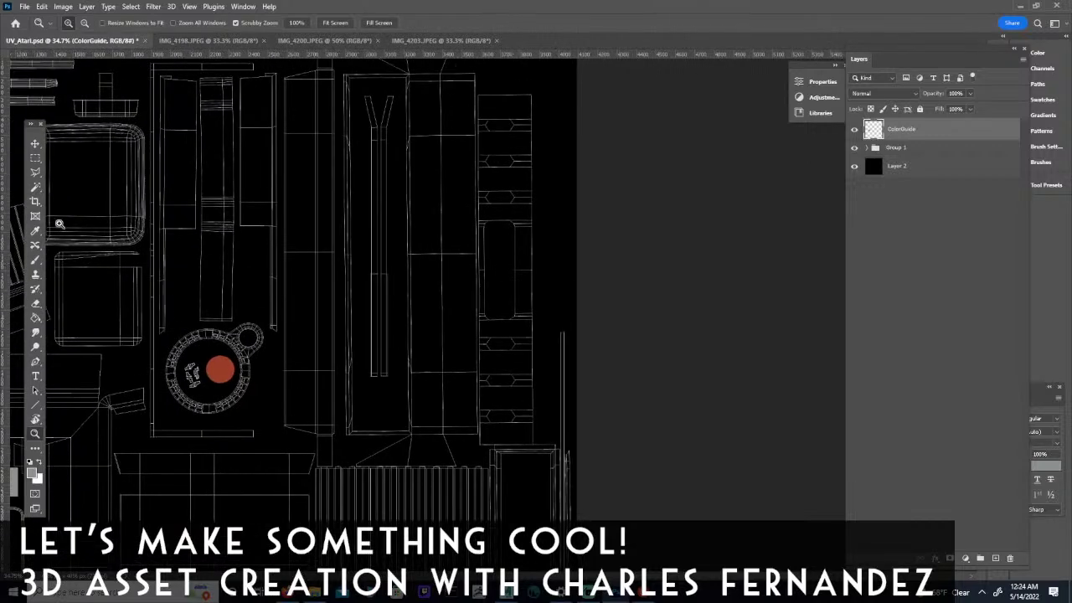
# Select the tall column of shells with hexagonal cutouts near the UV layout's right edge with a rectangular marquee and check its lower boundary.
pyautogui.click(34, 158)
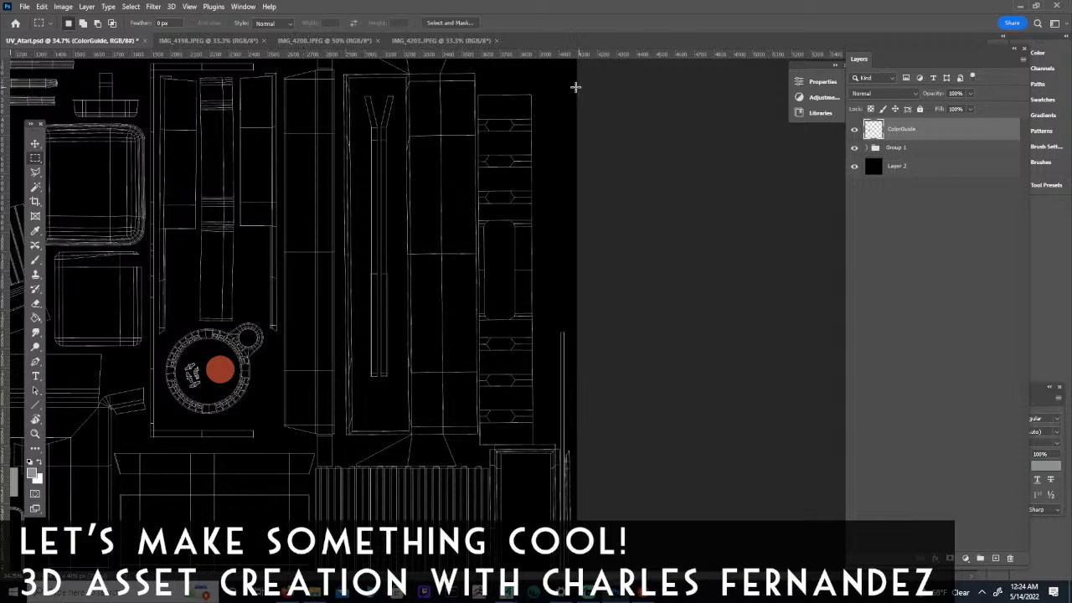
pyautogui.moveTo(544, 81); pyautogui.dragTo(478, 445)
pyautogui.scroll(-3, 519, 360)
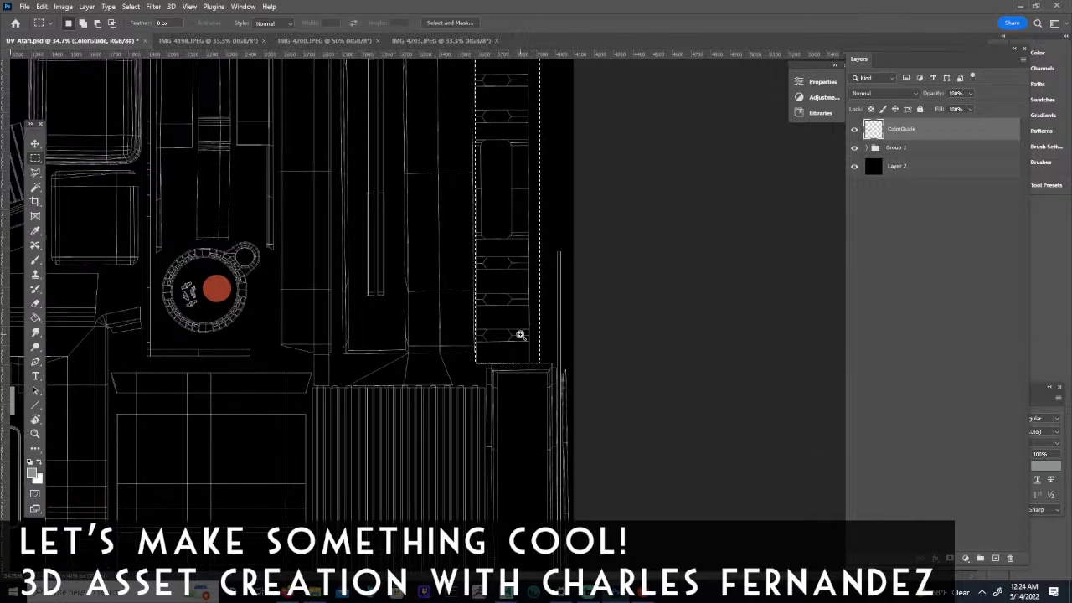
pyautogui.press('z')
pyautogui.click(550, 338)
pyautogui.click(553, 339)
pyautogui.click(479, 359)
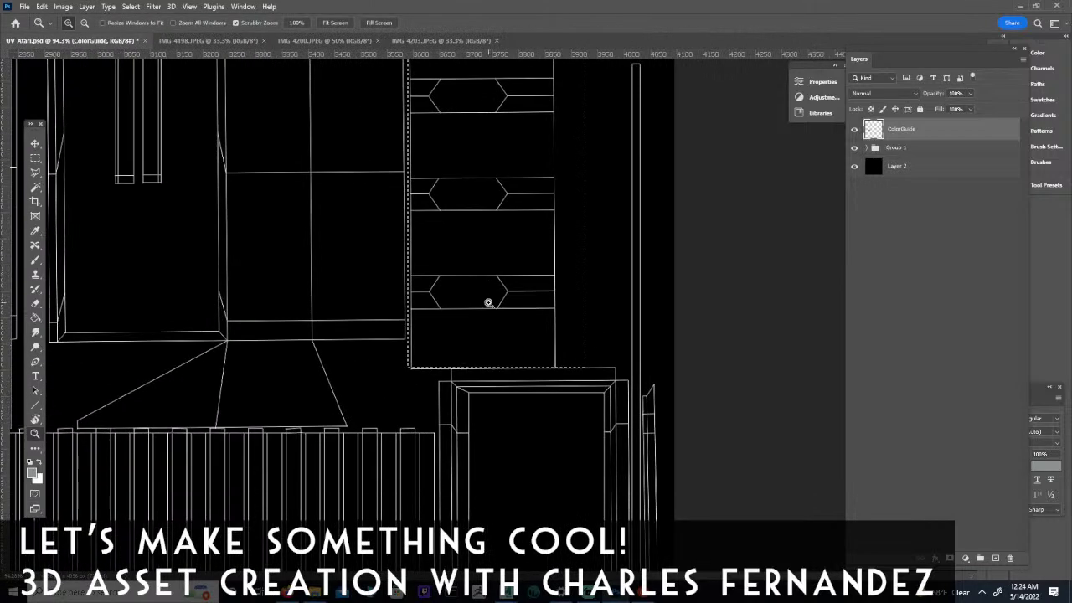
# Extend the marquee selection slightly downward to cover the lower edge of the column of shells with hexagonal cutouts.
pyautogui.click(548, 335)
pyautogui.click(547, 335)
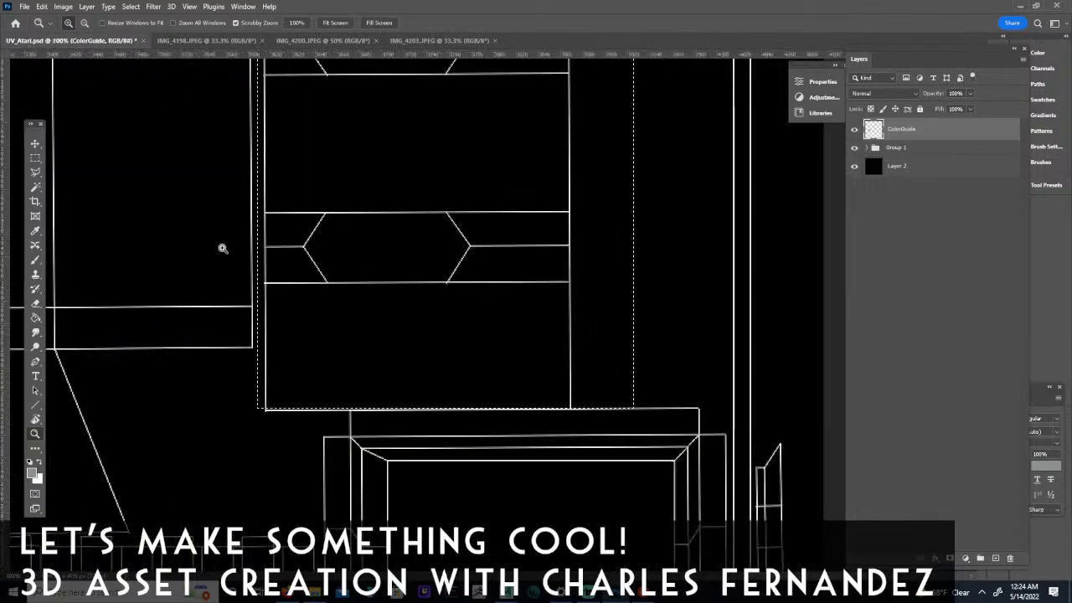
pyautogui.click(35, 158)
pyautogui.moveTo(286, 309); pyautogui.dragTo(314, 291)
pyautogui.moveTo(380, 356); pyautogui.dragTo(640, 411)
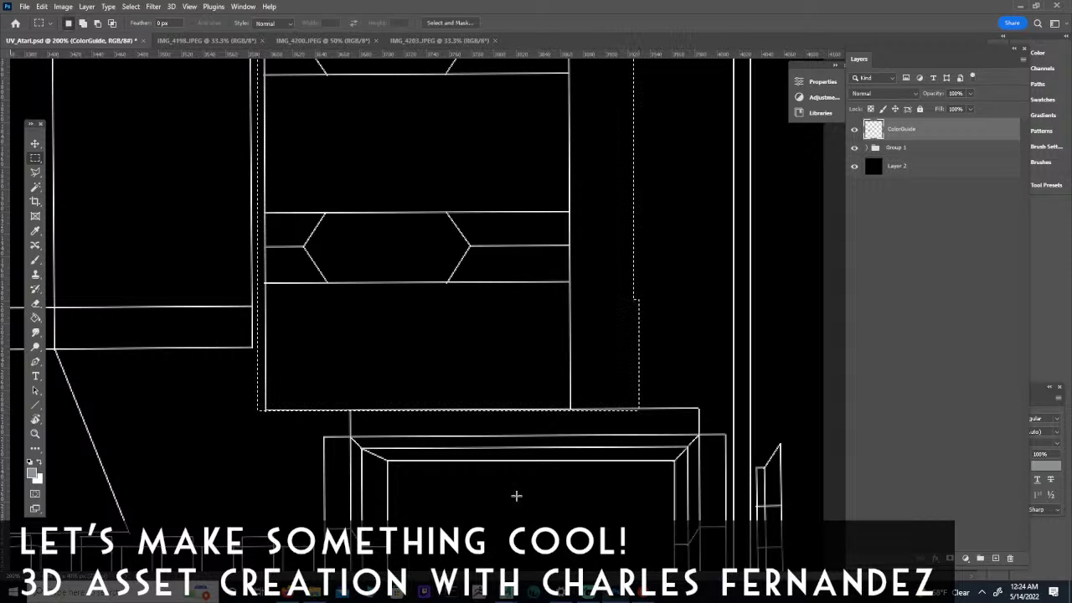
# Switch to Maya and examine the UV shells for tight spacing and gaps across the whole layout.
pyautogui.click(513, 597)
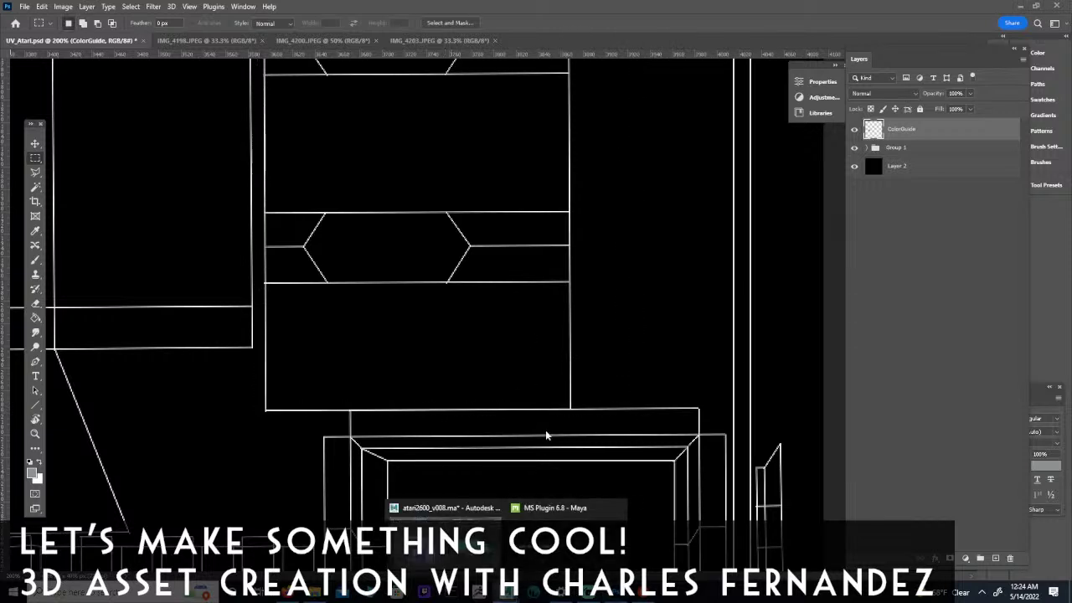
pyautogui.click(446, 508)
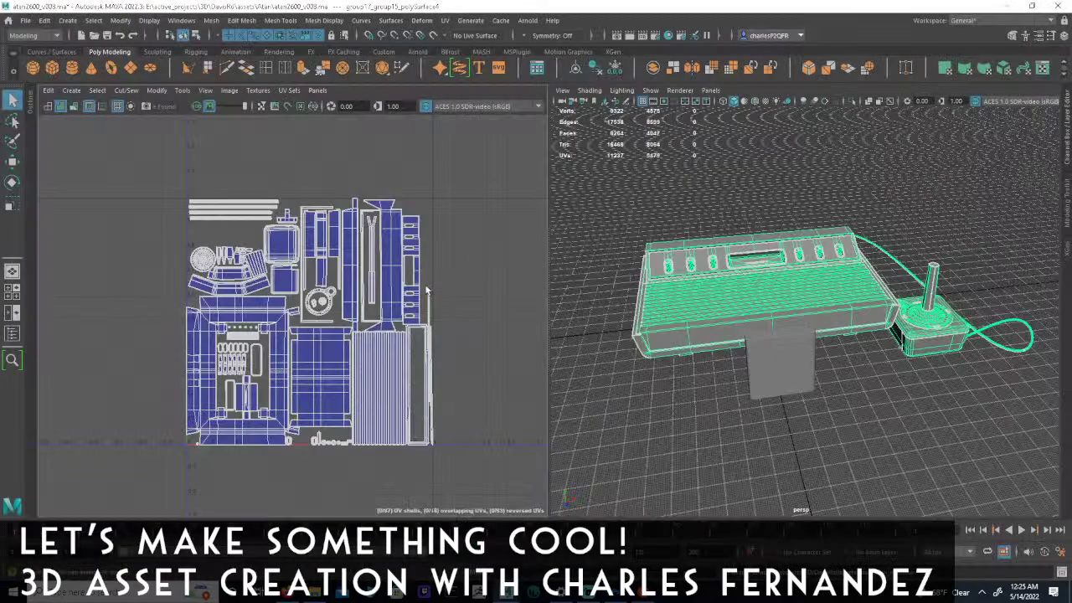
pyautogui.keyDown('alt'); pyautogui.moveTo(367, 364); pyautogui.dragTo(591, 299, button='right'); pyautogui.keyUp('alt')
pyautogui.keyDown('alt'); pyautogui.moveTo(389, 258); pyautogui.dragTo(329, 317, button='middle'); pyautogui.keyUp('alt')
pyautogui.keyDown('alt'); pyautogui.moveTo(328, 317); pyautogui.dragTo(676, 328, button='right'); pyautogui.keyUp('alt')
pyautogui.keyDown('alt'); pyautogui.moveTo(371, 354); pyautogui.dragTo(573, 329, button='right'); pyautogui.keyUp('alt')
pyautogui.keyDown('alt'); pyautogui.moveTo(302, 328); pyautogui.dragTo(361, 299, button='middle'); pyautogui.keyUp('alt')
pyautogui.keyDown('alt'); pyautogui.moveTo(361, 299); pyautogui.dragTo(450, 294, button='right'); pyautogui.keyUp('alt')
pyautogui.keyDown('alt'); pyautogui.moveTo(425, 263); pyautogui.dragTo(332, 327, button='middle'); pyautogui.keyUp('alt')
pyautogui.keyDown('alt'); pyautogui.moveTo(332, 327); pyautogui.dragTo(624, 319, button='right'); pyautogui.keyUp('alt')
pyautogui.keyDown('alt'); pyautogui.moveTo(422, 290); pyautogui.dragTo(303, 306, button='middle'); pyautogui.keyUp('alt')
pyautogui.keyDown('alt'); pyautogui.moveTo(302, 306); pyautogui.dragTo(652, 301, button='right'); pyautogui.keyUp('alt')
pyautogui.keyDown('alt'); pyautogui.moveTo(403, 307); pyautogui.dragTo(323, 275, button='middle'); pyautogui.keyUp('alt')
pyautogui.keyDown('alt'); pyautogui.moveTo(323, 275); pyautogui.dragTo(615, 268, button='right'); pyautogui.keyUp('alt')
pyautogui.keyDown('alt'); pyautogui.moveTo(528, 270); pyautogui.dragTo(84, 268, button='right'); pyautogui.keyUp('alt')
pyautogui.keyDown('alt'); pyautogui.moveTo(494, 278); pyautogui.dragTo(167, 310, button='right'); pyautogui.keyUp('alt')
pyautogui.keyDown('alt'); pyautogui.moveTo(180, 335); pyautogui.dragTo(404, 215, button='middle'); pyautogui.keyUp('alt')
pyautogui.keyDown('alt'); pyautogui.moveTo(469, 226); pyautogui.dragTo(251, 310, button='right'); pyautogui.keyUp('alt')
pyautogui.keyDown('alt'); pyautogui.moveTo(268, 310); pyautogui.dragTo(358, 147, button='middle'); pyautogui.keyUp('alt')
pyautogui.keyDown('alt'); pyautogui.moveTo(360, 152); pyautogui.dragTo(296, 179, button='right'); pyautogui.keyUp('alt')
pyautogui.keyDown('alt'); pyautogui.moveTo(512, 235); pyautogui.dragTo(394, 301, button='middle'); pyautogui.keyUp('alt')
pyautogui.keyDown('alt'); pyautogui.moveTo(395, 302); pyautogui.dragTo(257, 299, button='right'); pyautogui.keyUp('alt')
pyautogui.keyDown('alt'); pyautogui.moveTo(335, 323); pyautogui.dragTo(352, 390, button='middle'); pyautogui.keyUp('alt')
pyautogui.keyDown('alt'); pyautogui.moveTo(361, 391); pyautogui.dragTo(315, 388, button='right'); pyautogui.keyUp('alt')
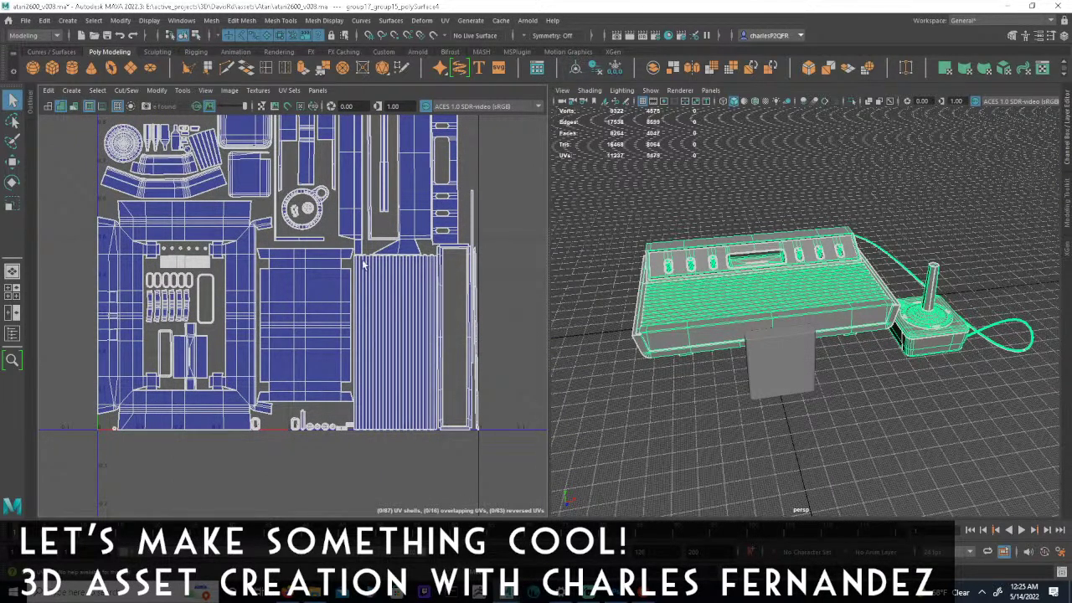
pyautogui.keyDown('alt'); pyautogui.moveTo(258, 264); pyautogui.dragTo(263, 309, button='middle'); pyautogui.keyUp('alt')
pyautogui.keyDown('alt'); pyautogui.moveTo(263, 309); pyautogui.dragTo(235, 296, button='right'); pyautogui.keyUp('alt')
pyautogui.keyDown('alt'); pyautogui.moveTo(368, 263); pyautogui.dragTo(336, 259, button='right'); pyautogui.keyUp('alt')
pyautogui.keyDown('alt'); pyautogui.moveTo(401, 352); pyautogui.dragTo(394, 324, button='middle'); pyautogui.keyUp('alt')
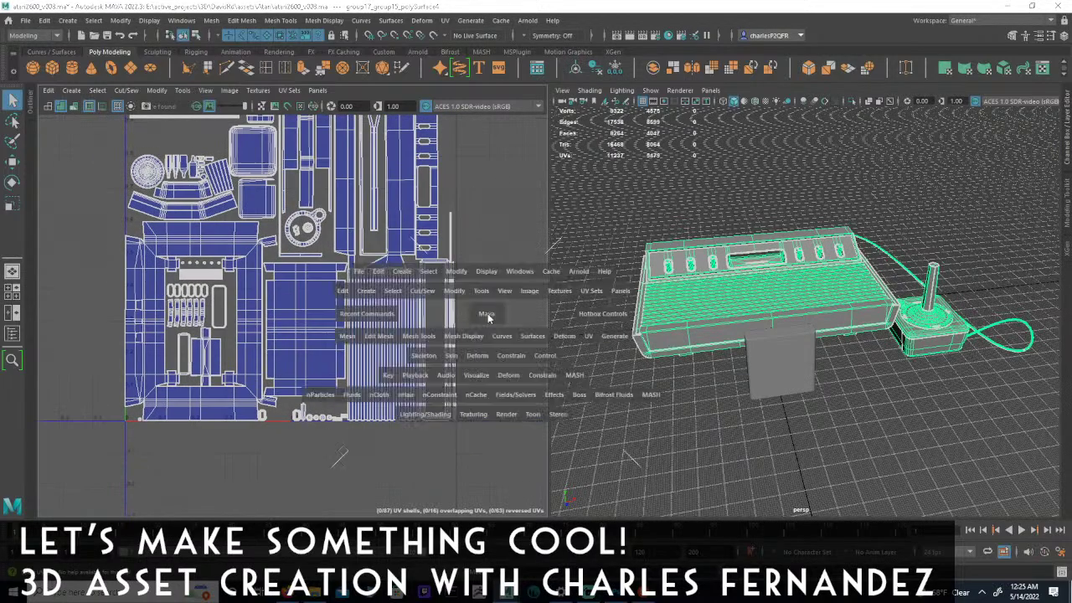
# Enlarge the UV layout view and inspect how close the outer shells sit to the UV tile's borders.
pyautogui.press('space')
pyautogui.keyDown('alt'); pyautogui.moveTo(811, 344); pyautogui.dragTo(561, 184, button='middle'); pyautogui.keyUp('alt')
pyautogui.keyDown('alt'); pyautogui.moveTo(562, 184); pyautogui.dragTo(636, 348, button='right'); pyautogui.keyUp('alt')
pyautogui.keyDown('alt'); pyautogui.moveTo(636, 352); pyautogui.dragTo(627, 321, button='middle'); pyautogui.keyUp('alt')
pyautogui.keyDown('alt'); pyautogui.moveTo(627, 321); pyautogui.dragTo(553, 223, button='right'); pyautogui.keyUp('alt')
pyautogui.keyDown('alt'); pyautogui.moveTo(552, 223); pyautogui.dragTo(522, 306, button='middle'); pyautogui.keyUp('alt')
pyautogui.keyDown('alt'); pyautogui.moveTo(443, 304); pyautogui.dragTo(676, 358, button='middle'); pyautogui.keyUp('alt')
pyautogui.keyDown('alt'); pyautogui.moveTo(676, 358); pyautogui.dragTo(375, 332, button='right'); pyautogui.keyUp('alt')
pyautogui.keyDown('alt'); pyautogui.moveTo(374, 333); pyautogui.dragTo(432, 366, button='middle'); pyautogui.keyUp('alt')
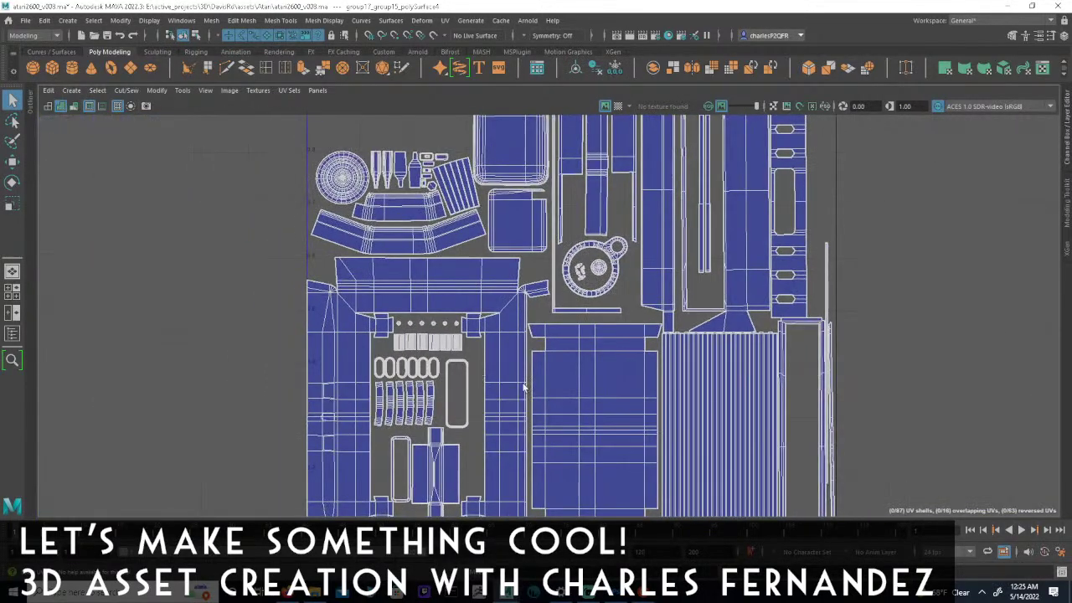
pyautogui.keyDown('alt'); pyautogui.moveTo(552, 374); pyautogui.dragTo(556, 340, button='middle'); pyautogui.keyUp('alt')
pyautogui.keyDown('alt'); pyautogui.moveTo(555, 340); pyautogui.dragTo(692, 374, button='right'); pyautogui.keyUp('alt')
pyautogui.keyDown('alt'); pyautogui.moveTo(443, 373); pyautogui.dragTo(612, 395, button='middle'); pyautogui.keyUp('alt')
pyautogui.keyDown('alt'); pyautogui.moveTo(612, 395); pyautogui.dragTo(678, 420, button='right'); pyautogui.keyUp('alt')
pyautogui.keyDown('alt'); pyautogui.moveTo(645, 315); pyautogui.dragTo(658, 462, button='middle'); pyautogui.keyUp('alt')
pyautogui.keyDown('alt'); pyautogui.moveTo(658, 462); pyautogui.dragTo(411, 443, button='right'); pyautogui.keyUp('alt')
pyautogui.keyDown('alt'); pyautogui.moveTo(665, 325); pyautogui.dragTo(649, 437, button='middle'); pyautogui.keyUp('alt')
pyautogui.keyDown('alt'); pyautogui.moveTo(648, 437); pyautogui.dragTo(285, 389, button='right'); pyautogui.keyUp('alt')
pyautogui.keyDown('alt'); pyautogui.moveTo(773, 412); pyautogui.dragTo(676, 351, button='middle'); pyautogui.keyUp('alt')
pyautogui.keyDown('alt'); pyautogui.moveTo(676, 351); pyautogui.dragTo(849, 367, button='right'); pyautogui.keyUp('alt')
pyautogui.keyDown('alt'); pyautogui.moveTo(838, 316); pyautogui.dragTo(857, 327, button='right'); pyautogui.keyUp('alt')
pyautogui.keyDown('alt'); pyautogui.moveTo(857, 327); pyautogui.dragTo(883, 185, button='middle'); pyautogui.keyUp('alt')
pyautogui.keyDown('alt'); pyautogui.moveTo(883, 185); pyautogui.dragTo(469, 259, button='right'); pyautogui.keyUp('alt')
pyautogui.keyDown('alt'); pyautogui.moveTo(664, 320); pyautogui.dragTo(574, 250, button='middle'); pyautogui.keyUp('alt')
pyautogui.keyDown('alt'); pyautogui.moveTo(574, 250); pyautogui.dragTo(599, 256, button='right'); pyautogui.keyUp('alt')
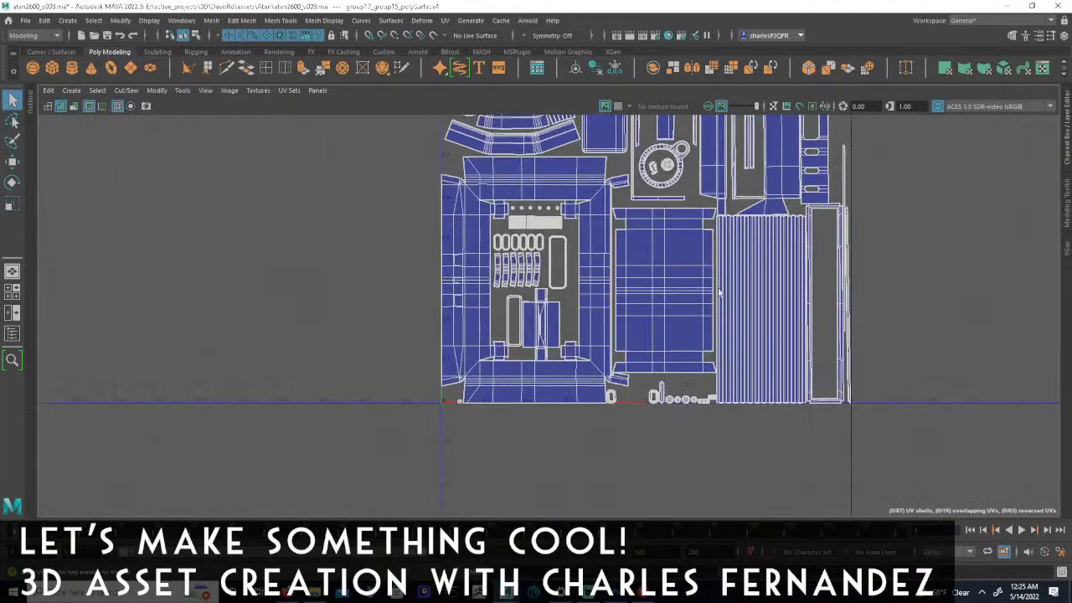
pyautogui.keyDown('alt'); pyautogui.moveTo(722, 302); pyautogui.dragTo(652, 318, button='middle'); pyautogui.keyUp('alt')
pyautogui.keyDown('alt'); pyautogui.moveTo(726, 304); pyautogui.dragTo(413, 237, button='right'); pyautogui.keyUp('alt')
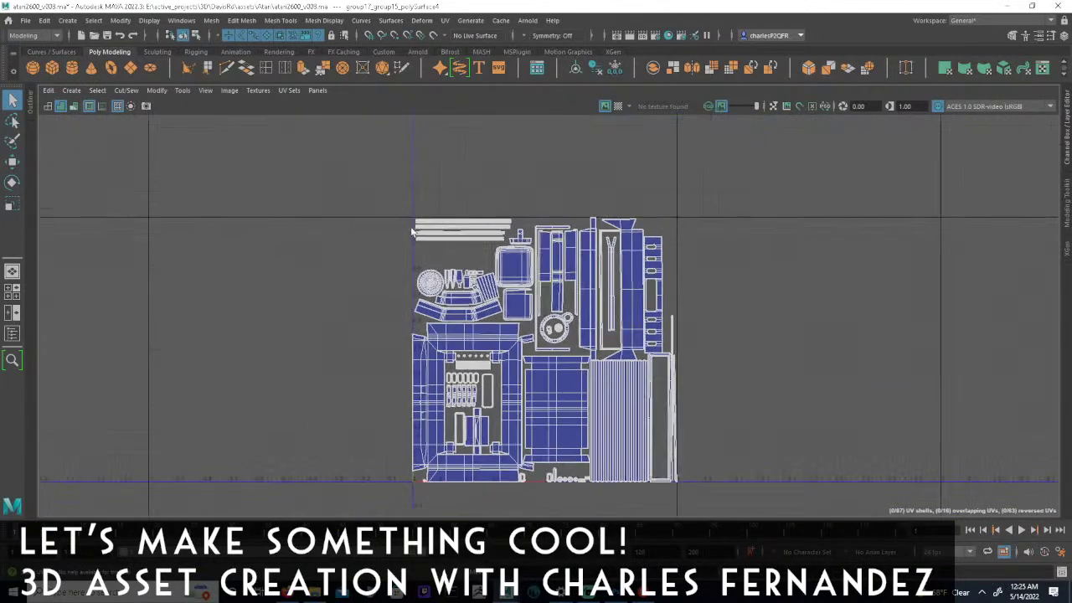
# Select the UVs of all shells and scale the whole layout down slightly and uniformly about its centre.
pyautogui.click(196, 36)
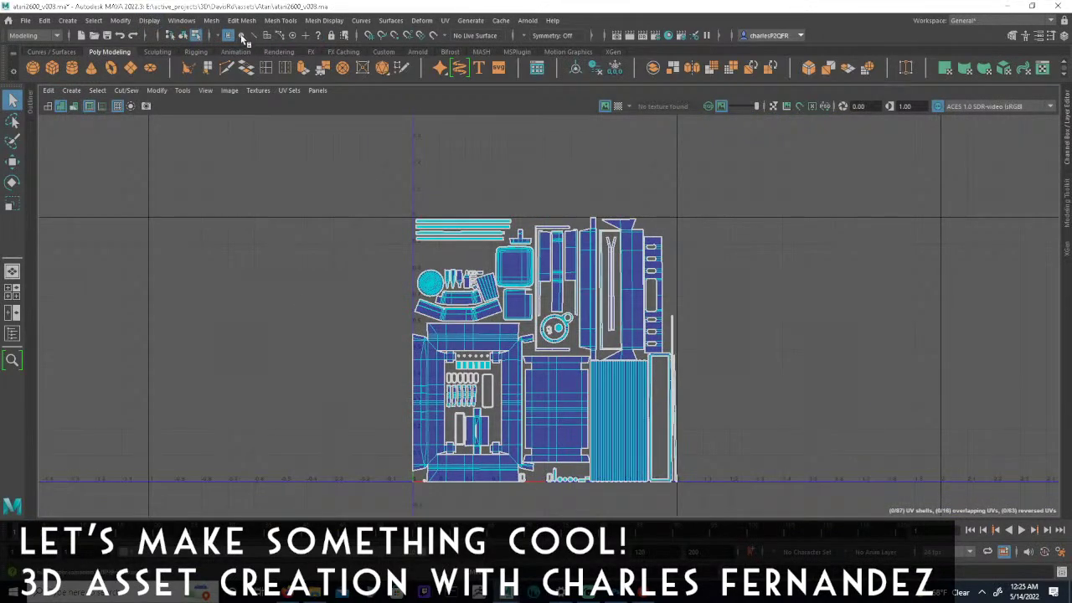
pyautogui.moveTo(356, 174); pyautogui.dragTo(760, 521)
pyautogui.keyDown('alt'); pyautogui.moveTo(631, 461); pyautogui.dragTo(569, 359, button='middle'); pyautogui.keyUp('alt')
pyautogui.keyDown('alt'); pyautogui.moveTo(570, 359); pyautogui.dragTo(694, 412, button='right'); pyautogui.keyUp('alt')
pyautogui.press('r')
pyautogui.keyDown('alt'); pyautogui.moveTo(499, 294); pyautogui.dragTo(544, 380, button='middle'); pyautogui.keyUp('alt')
pyautogui.keyDown('alt'); pyautogui.moveTo(543, 380); pyautogui.dragTo(584, 383, button='right'); pyautogui.keyUp('alt')
pyautogui.keyDown('alt'); pyautogui.moveTo(584, 382); pyautogui.dragTo(591, 362, button='middle'); pyautogui.keyUp('alt')
pyautogui.keyDown('alt'); pyautogui.moveTo(590, 363); pyautogui.dragTo(785, 365, button='right'); pyautogui.keyUp('alt')
pyautogui.keyDown('alt'); pyautogui.moveTo(592, 337); pyautogui.dragTo(647, 261, button='middle'); pyautogui.keyUp('alt')
pyautogui.keyDown('alt'); pyautogui.moveTo(646, 260); pyautogui.dragTo(634, 253, button='right'); pyautogui.keyUp('alt')
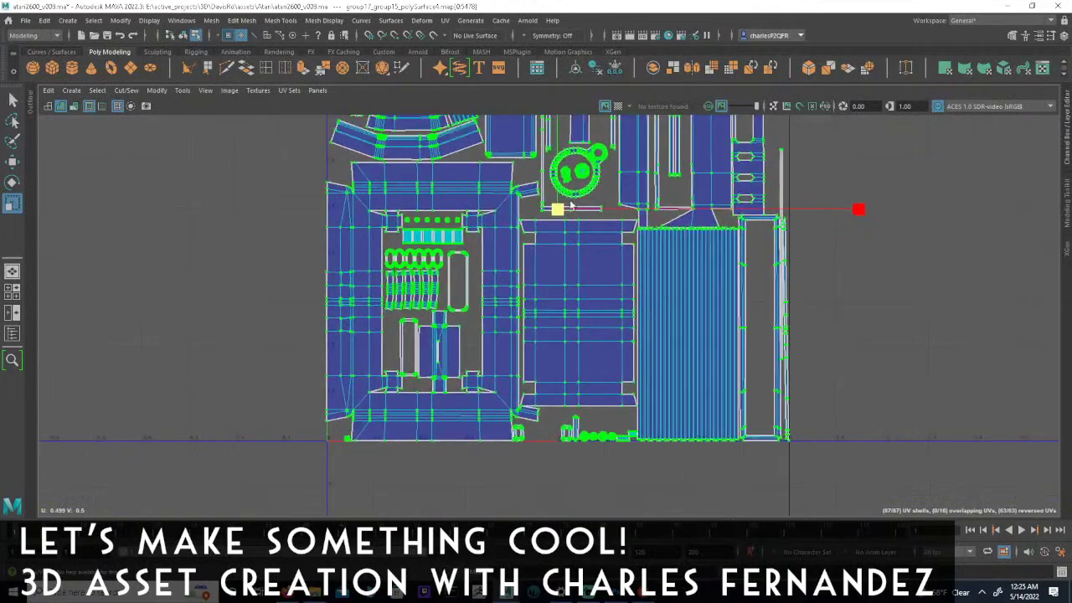
pyautogui.moveTo(559, 209); pyautogui.dragTo(554, 208)
# Examine the margins between the scaled layout and the tile's borders, especially beside the narrow shells at the right edge.
pyautogui.keyDown('alt'); pyautogui.moveTo(419, 391); pyautogui.dragTo(503, 264, button='middle'); pyautogui.keyUp('alt')
pyautogui.keyDown('alt'); pyautogui.moveTo(502, 265); pyautogui.dragTo(619, 287, button='right'); pyautogui.keyUp('alt')
pyautogui.keyDown('alt'); pyautogui.moveTo(872, 306); pyautogui.dragTo(618, 387, button='middle'); pyautogui.keyUp('alt')
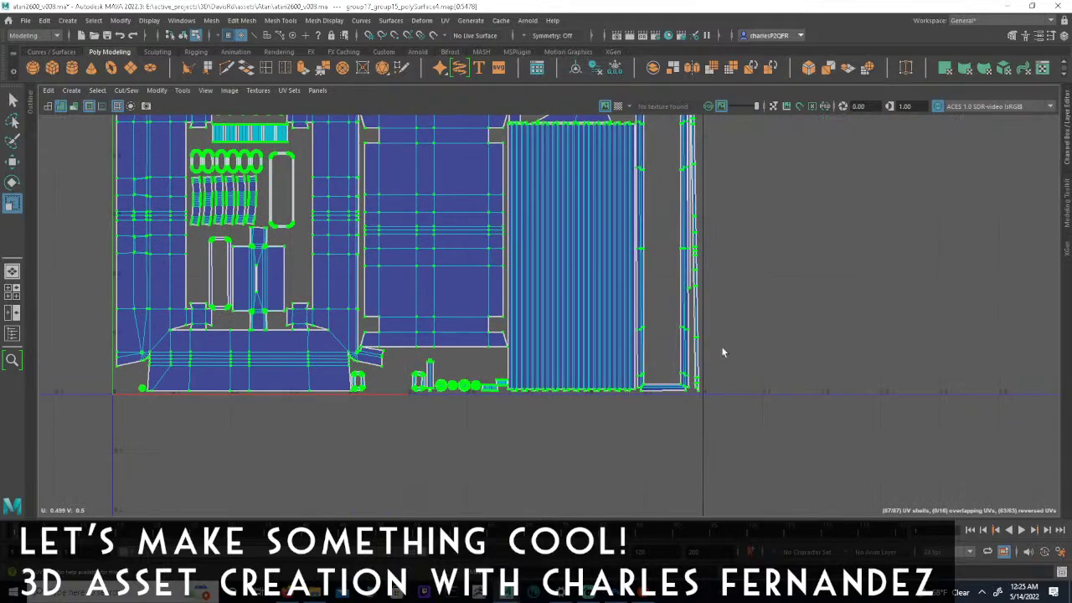
pyautogui.keyDown('alt'); pyautogui.moveTo(707, 226); pyautogui.dragTo(711, 499, button='middle'); pyautogui.keyUp('alt')
pyautogui.keyDown('alt'); pyautogui.moveTo(644, 228); pyautogui.dragTo(661, 401, button='middle'); pyautogui.keyUp('alt')
pyautogui.keyDown('alt'); pyautogui.moveTo(632, 302); pyautogui.dragTo(703, 251, button='middle'); pyautogui.keyUp('alt')
pyautogui.keyDown('alt'); pyautogui.moveTo(499, 304); pyautogui.dragTo(611, 292, button='middle'); pyautogui.keyUp('alt')
pyautogui.keyDown('alt'); pyautogui.moveTo(611, 292); pyautogui.dragTo(677, 248, button='right'); pyautogui.keyUp('alt')
pyautogui.keyDown('alt'); pyautogui.moveTo(677, 248); pyautogui.dragTo(731, 208, button='middle'); pyautogui.keyUp('alt')
pyautogui.keyDown('alt'); pyautogui.moveTo(428, 391); pyautogui.dragTo(620, 346, button='middle'); pyautogui.keyUp('alt')
pyautogui.keyDown('alt'); pyautogui.moveTo(637, 287); pyautogui.dragTo(615, 241, button='middle'); pyautogui.keyUp('alt')
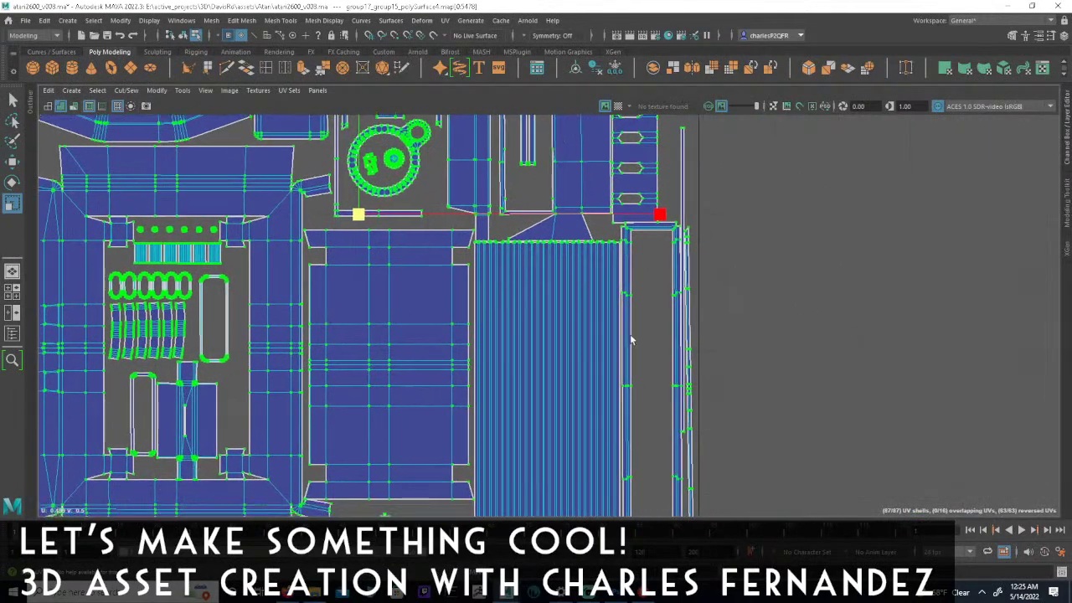
# Rotate the slanted thin shell at the layout's right edge until it is upright and shift it slightly right.
pyautogui.keyDown('alt'); pyautogui.moveTo(632, 337); pyautogui.dragTo(552, 164, button='middle'); pyautogui.keyUp('alt')
pyautogui.keyDown('alt'); pyautogui.moveTo(552, 165); pyautogui.dragTo(639, 156, button='right'); pyautogui.keyUp('alt')
pyautogui.keyDown('alt'); pyautogui.moveTo(639, 155); pyautogui.dragTo(623, 223, button='middle'); pyautogui.keyUp('alt')
pyautogui.keyDown('alt'); pyautogui.moveTo(623, 223); pyautogui.dragTo(659, 275, button='right'); pyautogui.keyUp('alt')
pyautogui.doubleClick(602, 265)
pyautogui.keyDown('alt'); pyautogui.moveTo(658, 275); pyautogui.dragTo(626, 336, button='middle'); pyautogui.keyUp('alt')
pyautogui.press('e')
pyautogui.press('space')
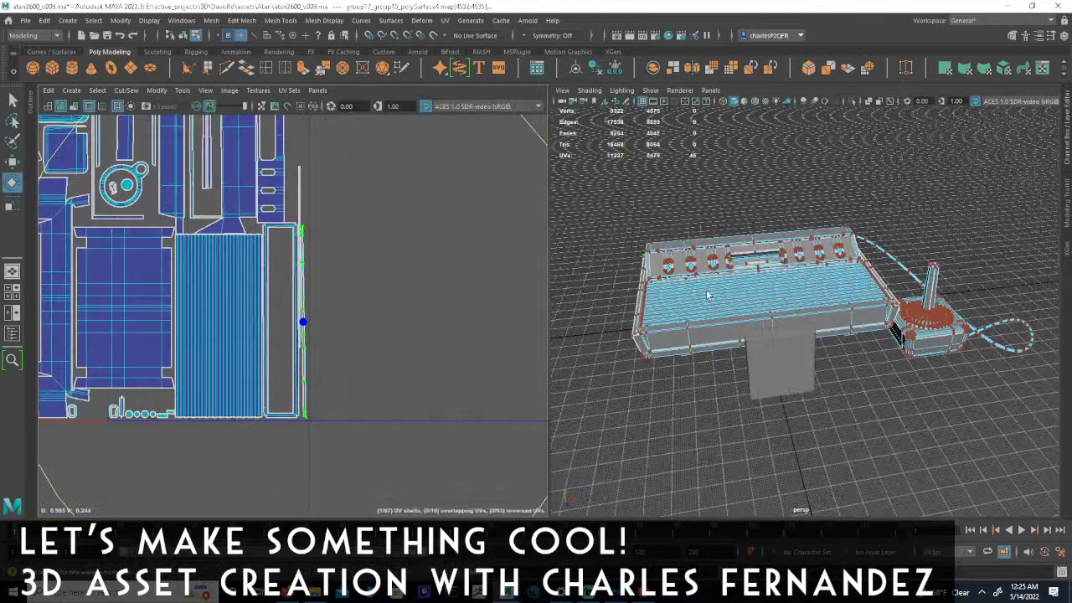
pyautogui.press('space')
pyautogui.keyDown('alt'); pyautogui.moveTo(504, 198); pyautogui.dragTo(420, 156, button='middle'); pyautogui.keyUp('alt')
pyautogui.keyDown('alt'); pyautogui.moveTo(420, 156); pyautogui.dragTo(569, 201, button='right'); pyautogui.keyUp('alt')
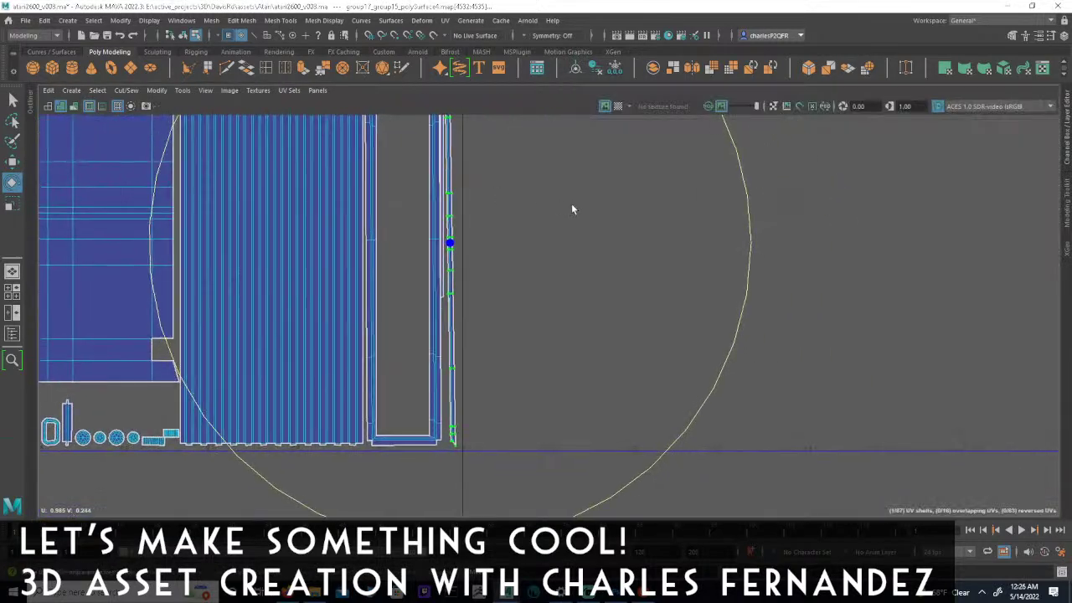
pyautogui.keyDown('alt'); pyautogui.moveTo(570, 201); pyautogui.dragTo(596, 265, button='middle'); pyautogui.keyUp('alt')
pyautogui.moveTo(754, 188); pyautogui.dragTo(753, 198)
pyautogui.press('w')
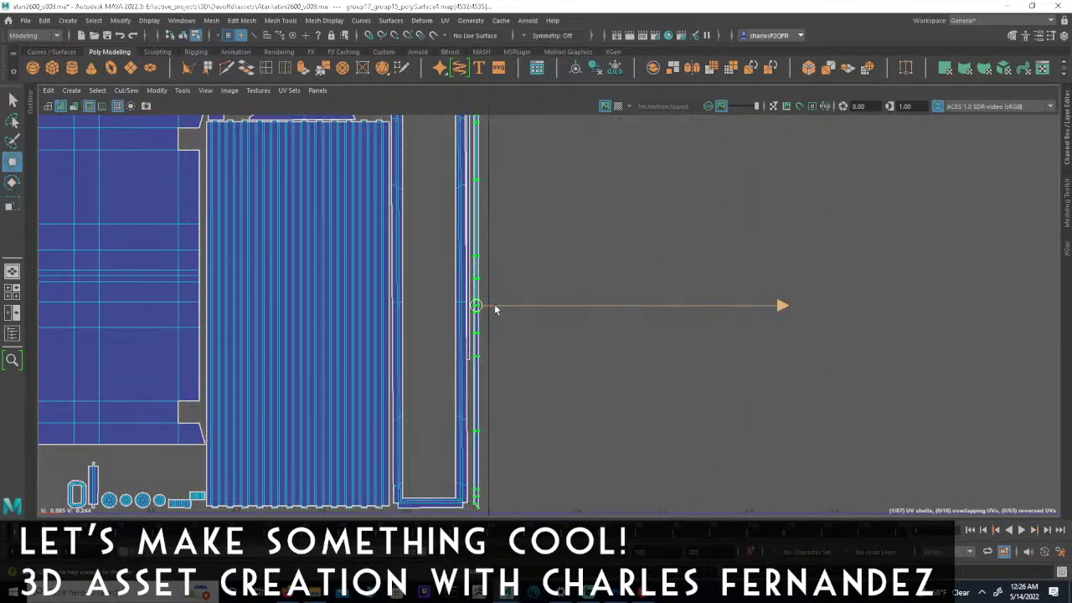
pyautogui.moveTo(496, 309); pyautogui.dragTo(500, 312)
# Move the neighbouring long strip shell down and slightly right, into the gap between the tall frame shell and the straightened shell.
pyautogui.keyDown('alt'); pyautogui.moveTo(466, 205); pyautogui.dragTo(523, 346, button='middle'); pyautogui.keyUp('alt')
pyautogui.click(524, 216)
pyautogui.keyDown('alt'); pyautogui.moveTo(580, 307); pyautogui.dragTo(556, 222, button='middle'); pyautogui.keyUp('alt')
pyautogui.moveTo(556, 224); pyautogui.dragTo(560, 227)
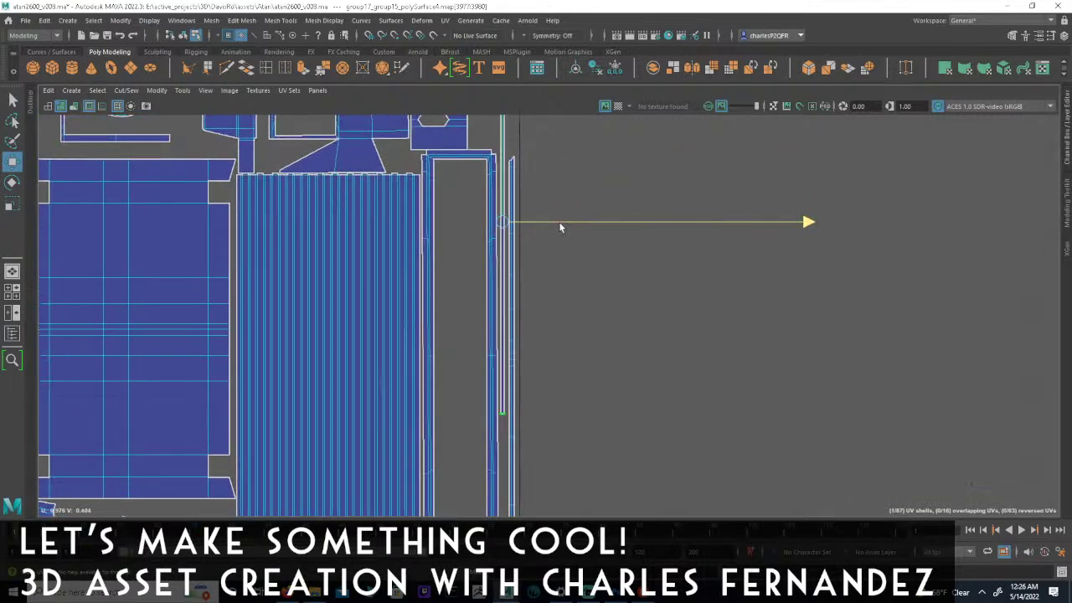
pyautogui.click(510, 299)
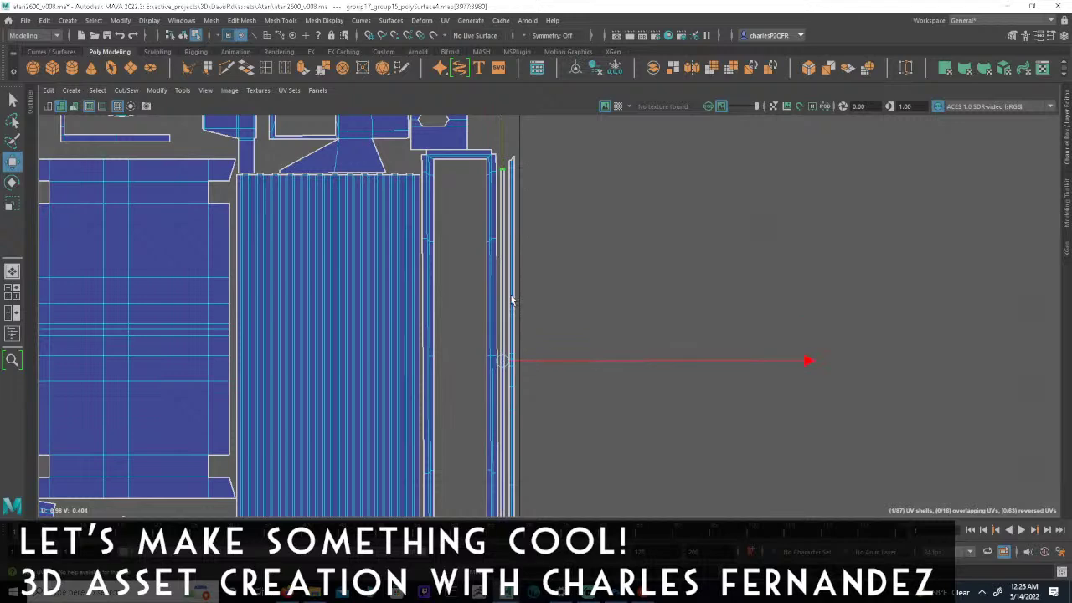
pyautogui.keyDown('alt'); pyautogui.moveTo(498, 418); pyautogui.dragTo(581, 271, button='middle'); pyautogui.keyUp('alt')
pyautogui.keyDown('alt'); pyautogui.moveTo(639, 316); pyautogui.dragTo(603, 357, button='middle'); pyautogui.keyUp('alt')
pyautogui.scroll(1, 603, 356)
pyautogui.moveTo(606, 271); pyautogui.dragTo(606, 269)
pyautogui.keyDown('alt'); pyautogui.moveTo(538, 258); pyautogui.dragTo(527, 426, button='middle'); pyautogui.keyUp('alt')
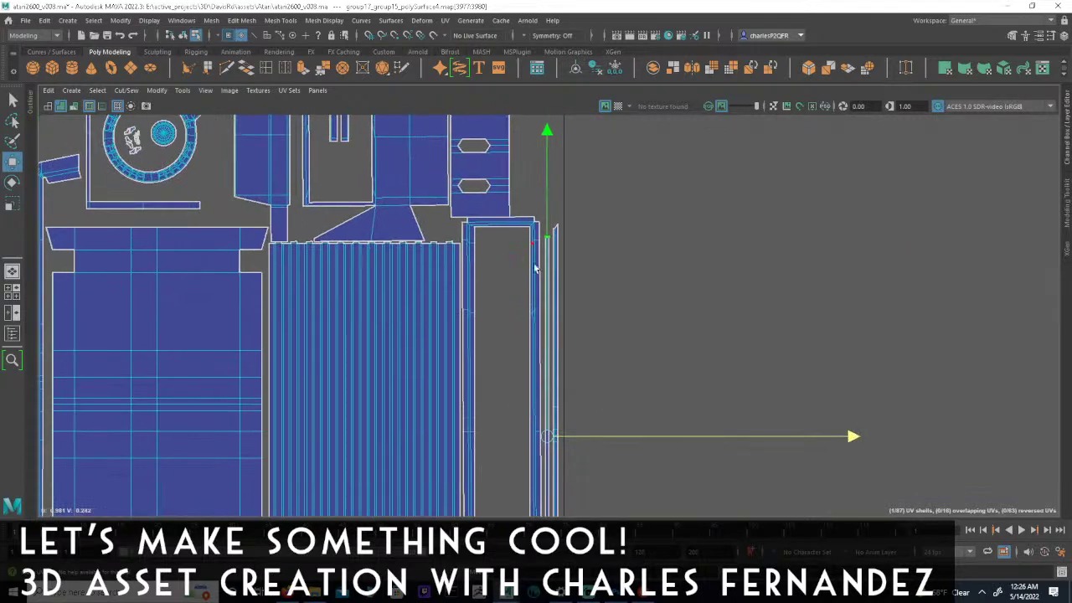
# Select the tall frame shell beside the ribbed shells and identify its area around the switch panel on the 3D console.
pyautogui.click(532, 228)
pyautogui.press('space')
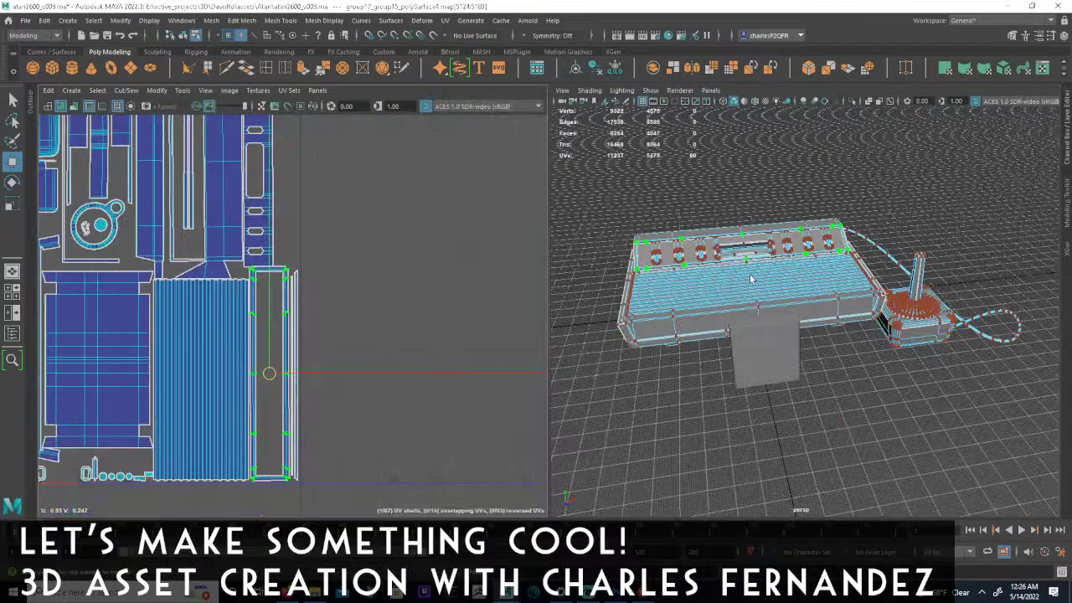
pyautogui.keyDown('alt'); pyautogui.moveTo(832, 286); pyautogui.dragTo(764, 302); pyautogui.keyUp('alt')
pyautogui.keyDown('alt'); pyautogui.moveTo(763, 301); pyautogui.dragTo(825, 331, button='right'); pyautogui.keyUp('alt')
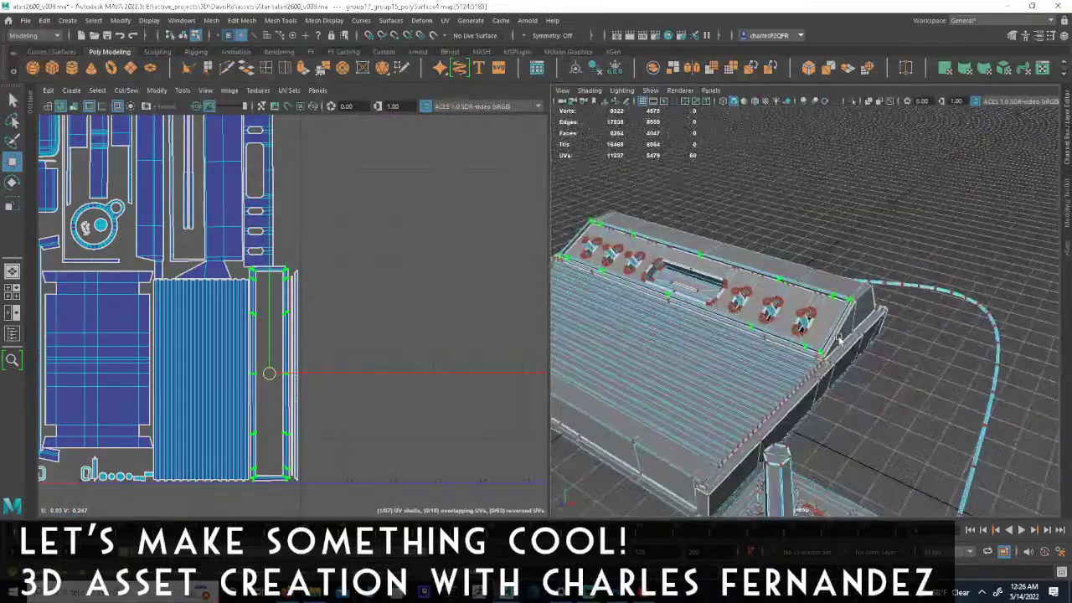
pyautogui.keyDown('alt'); pyautogui.moveTo(825, 330); pyautogui.dragTo(887, 344); pyautogui.keyUp('alt')
pyautogui.press('space')
# Select the two larger round shells along the layout's lower edge and locate them on the underside of the 3D console.
pyautogui.keyDown('alt'); pyautogui.moveTo(520, 403); pyautogui.dragTo(589, 259, button='middle'); pyautogui.keyUp('alt')
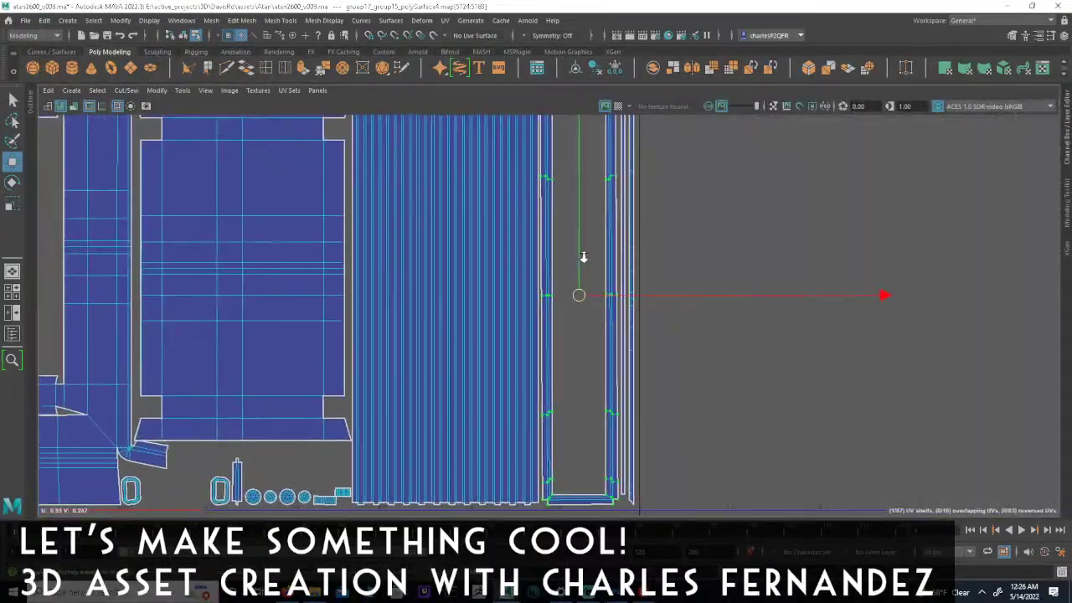
pyautogui.keyDown('alt'); pyautogui.moveTo(504, 271); pyautogui.dragTo(568, 275, button='middle'); pyautogui.keyUp('alt')
pyautogui.keyDown('alt'); pyautogui.moveTo(568, 275); pyautogui.dragTo(476, 286, button='right'); pyautogui.keyUp('alt')
pyautogui.keyDown('alt'); pyautogui.moveTo(477, 286); pyautogui.dragTo(496, 389, button='middle'); pyautogui.keyUp('alt')
pyautogui.keyDown('alt'); pyautogui.moveTo(533, 296); pyautogui.dragTo(728, 268, button='middle'); pyautogui.keyUp('alt')
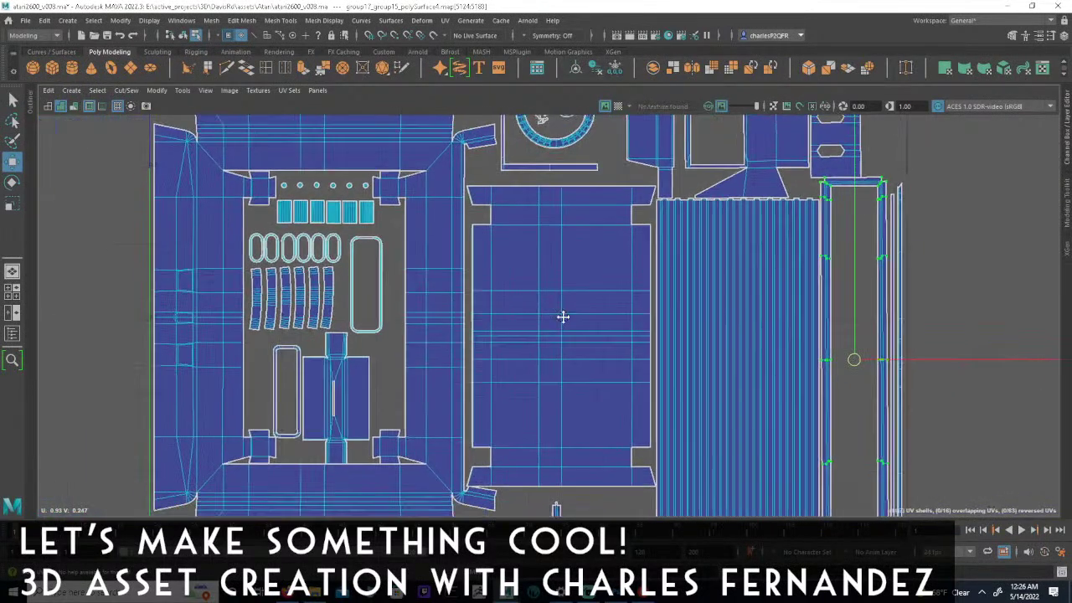
pyautogui.keyDown('alt'); pyautogui.moveTo(551, 335); pyautogui.dragTo(587, 210, button='middle'); pyautogui.keyUp('alt')
pyautogui.keyDown('alt'); pyautogui.moveTo(586, 337); pyautogui.dragTo(530, 242, button='middle'); pyautogui.keyUp('alt')
pyautogui.keyDown('alt'); pyautogui.moveTo(599, 260); pyautogui.dragTo(745, 293, button='right'); pyautogui.keyUp('alt')
pyautogui.doubleClick(550, 327)
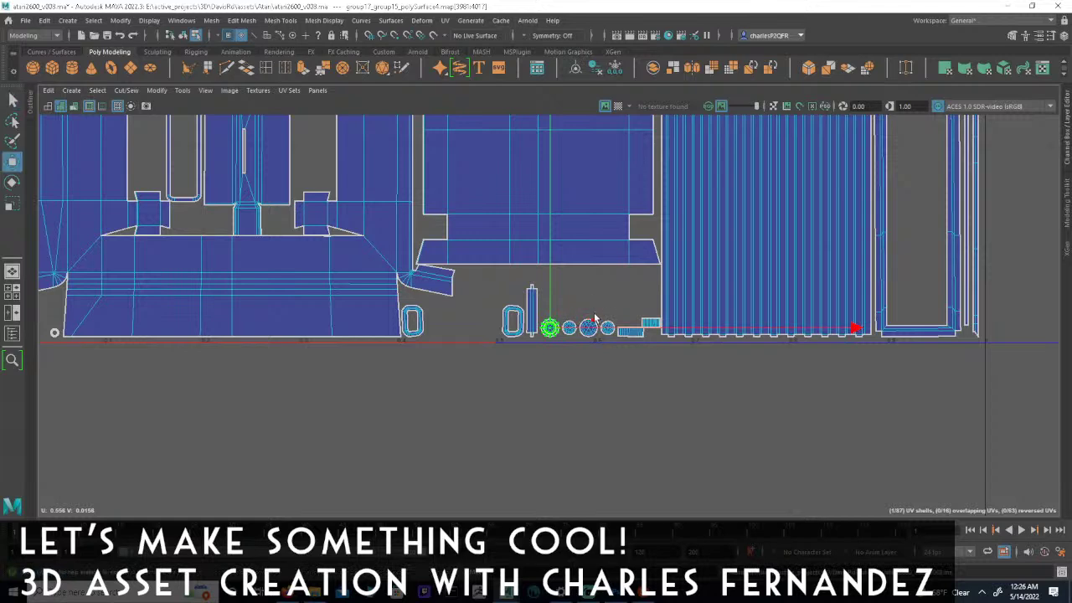
pyautogui.keyDown('shift'); pyautogui.doubleClick(589, 325); pyautogui.keyUp('shift')
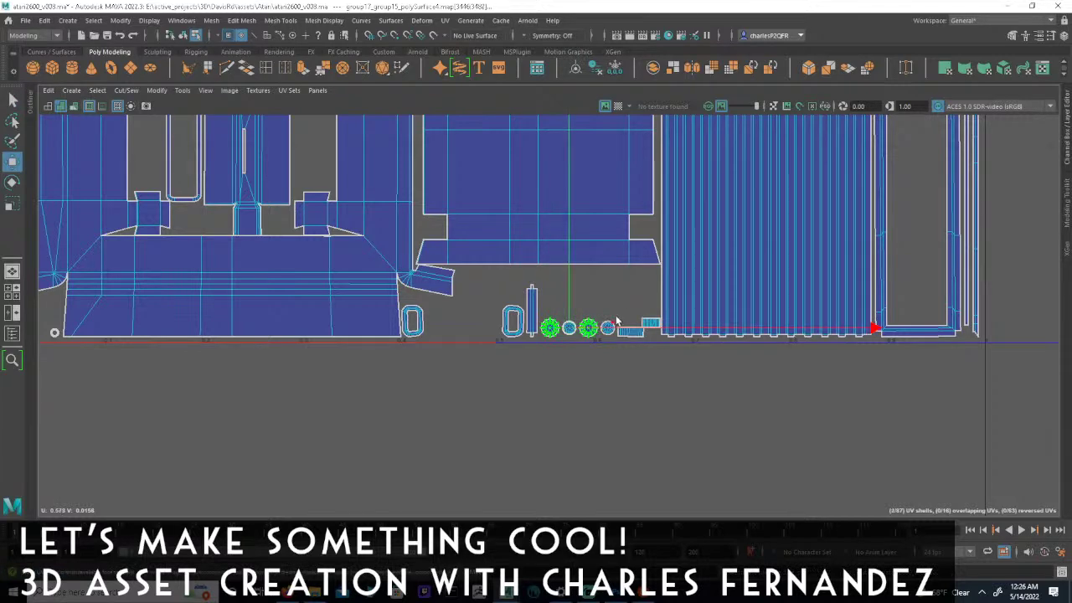
pyautogui.press('space')
pyautogui.keyDown('alt'); pyautogui.moveTo(745, 423); pyautogui.dragTo(801, 307, button='middle'); pyautogui.keyUp('alt')
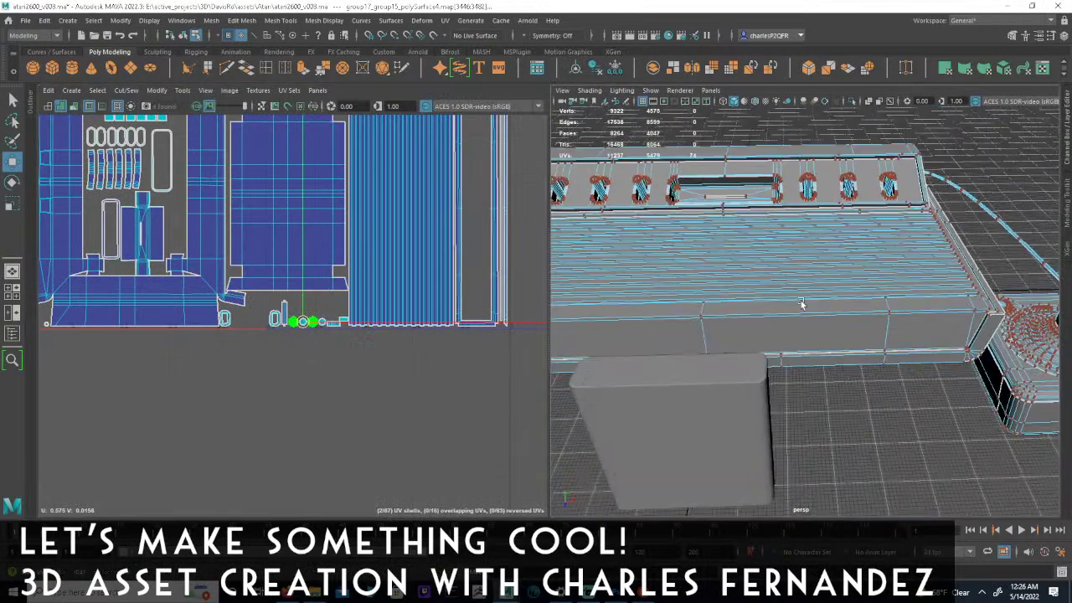
pyautogui.keyDown('alt'); pyautogui.moveTo(802, 307); pyautogui.dragTo(745, 299, button='right'); pyautogui.keyUp('alt')
pyautogui.keyDown('alt'); pyautogui.moveTo(744, 299); pyautogui.dragTo(842, 246); pyautogui.keyUp('alt')
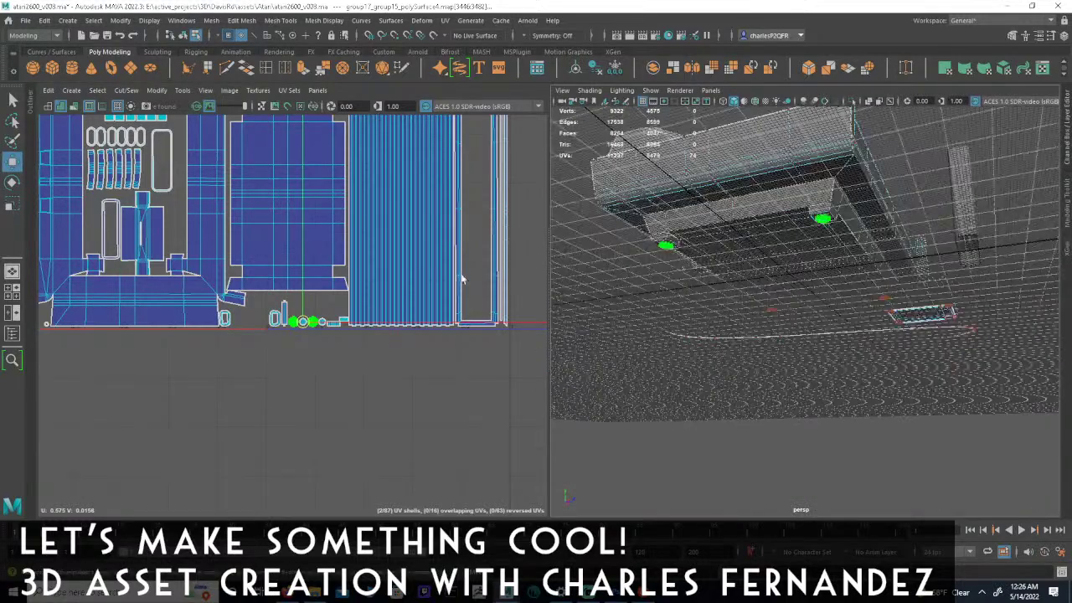
# Select the rightmost small round shell and inspect the matching foot on the model's underside up close.
pyautogui.scroll(8, 281, 354)
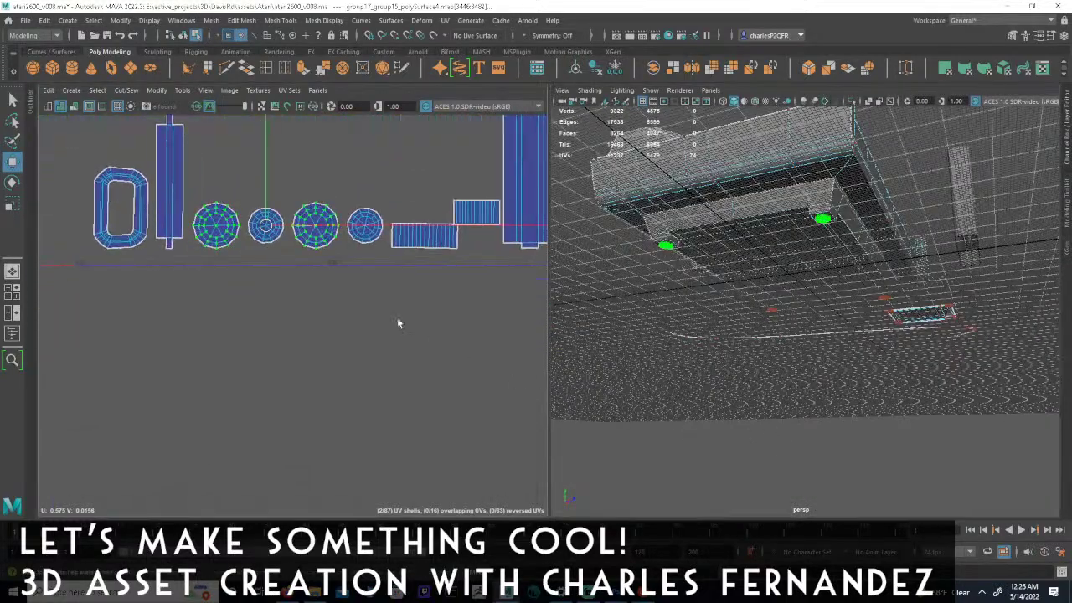
pyautogui.click(376, 240)
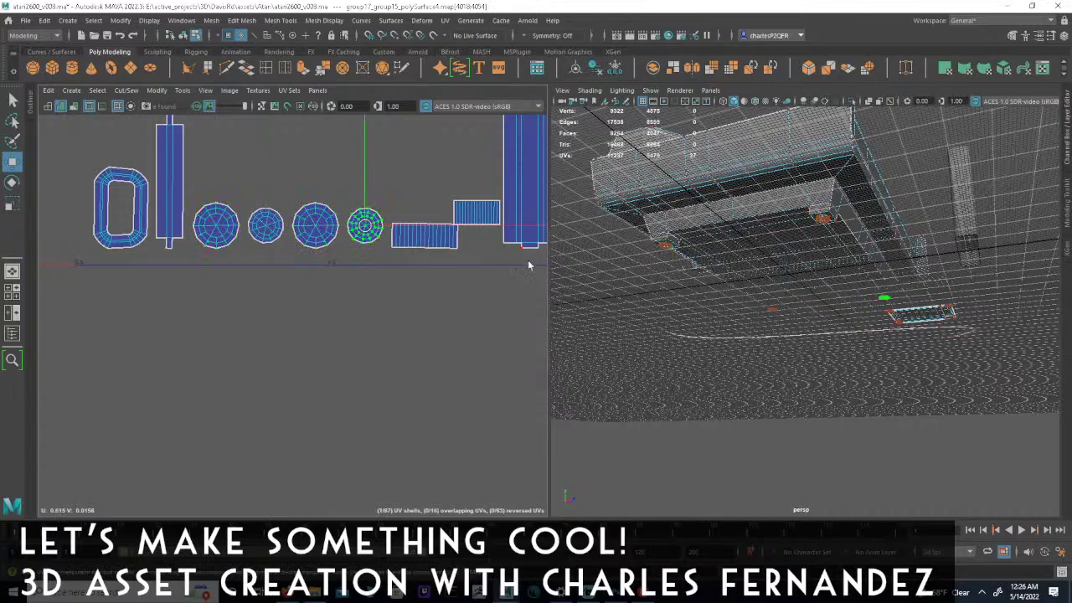
pyautogui.keyDown('alt'); pyautogui.moveTo(326, 261); pyautogui.dragTo(310, 317, button='middle'); pyautogui.keyUp('alt')
pyautogui.keyDown('alt'); pyautogui.moveTo(310, 317); pyautogui.dragTo(609, 310, button='right'); pyautogui.keyUp('alt')
pyautogui.keyDown('alt'); pyautogui.moveTo(904, 273); pyautogui.dragTo(790, 254); pyautogui.keyUp('alt')
pyautogui.keyDown('alt'); pyautogui.moveTo(883, 261); pyautogui.dragTo(835, 288, button='middle'); pyautogui.keyUp('alt')
pyautogui.keyDown('alt'); pyautogui.moveTo(835, 287); pyautogui.dragTo(982, 283, button='right'); pyautogui.keyUp('alt')
pyautogui.keyDown('alt'); pyautogui.moveTo(797, 232); pyautogui.dragTo(817, 292, button='middle'); pyautogui.keyUp('alt')
pyautogui.keyDown('alt'); pyautogui.moveTo(817, 293); pyautogui.dragTo(1013, 299, button='right'); pyautogui.keyUp('alt')
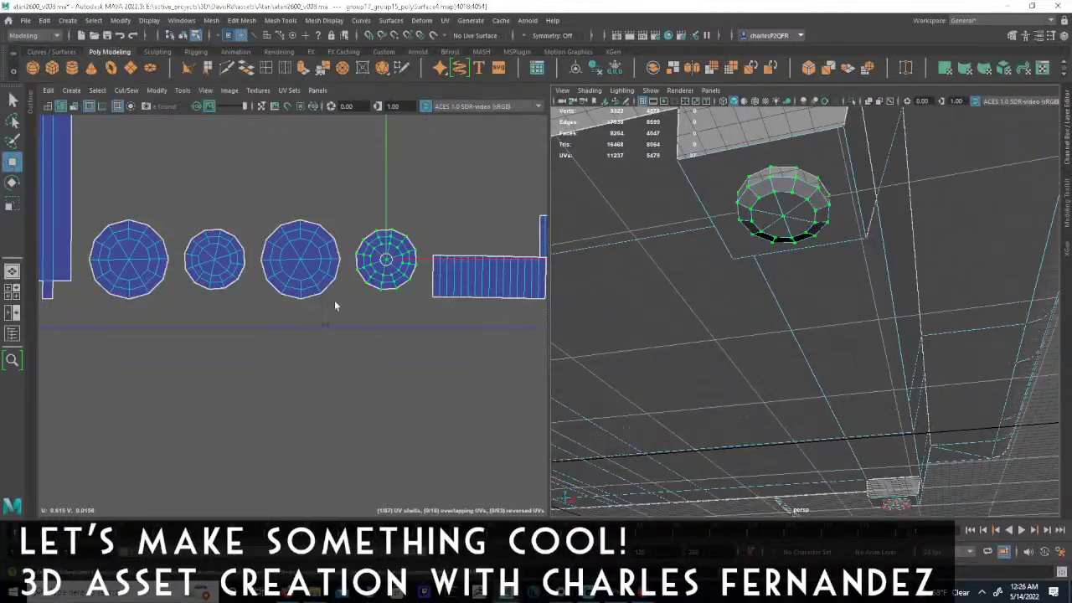
# Select the leftmost large round shell with its small neighbour and compare the round shells' scale with the rest of the layout.
pyautogui.click(131, 256)
pyautogui.doubleClick(153, 226)
pyautogui.keyDown('shift'); pyautogui.doubleClick(223, 233); pyautogui.keyUp('shift')
pyautogui.keyDown('alt'); pyautogui.moveTo(346, 229); pyautogui.dragTo(209, 232, button='right'); pyautogui.keyUp('alt')
pyautogui.keyDown('alt'); pyautogui.moveTo(209, 232); pyautogui.dragTo(335, 227, button='middle'); pyautogui.keyUp('alt')
pyautogui.keyDown('alt'); pyautogui.moveTo(335, 227); pyautogui.dragTo(250, 180, button='right'); pyautogui.keyUp('alt')
pyautogui.keyDown('alt'); pyautogui.moveTo(250, 180); pyautogui.dragTo(321, 285, button='middle'); pyautogui.keyUp('alt')
pyautogui.keyDown('alt'); pyautogui.moveTo(321, 284); pyautogui.dragTo(92, 260, button='right'); pyautogui.keyUp('alt')
pyautogui.keyDown('alt'); pyautogui.moveTo(92, 260); pyautogui.dragTo(199, 323, button='middle'); pyautogui.keyUp('alt')
pyautogui.keyDown('alt'); pyautogui.moveTo(199, 323); pyautogui.dragTo(513, 283, button='right'); pyautogui.keyUp('alt')
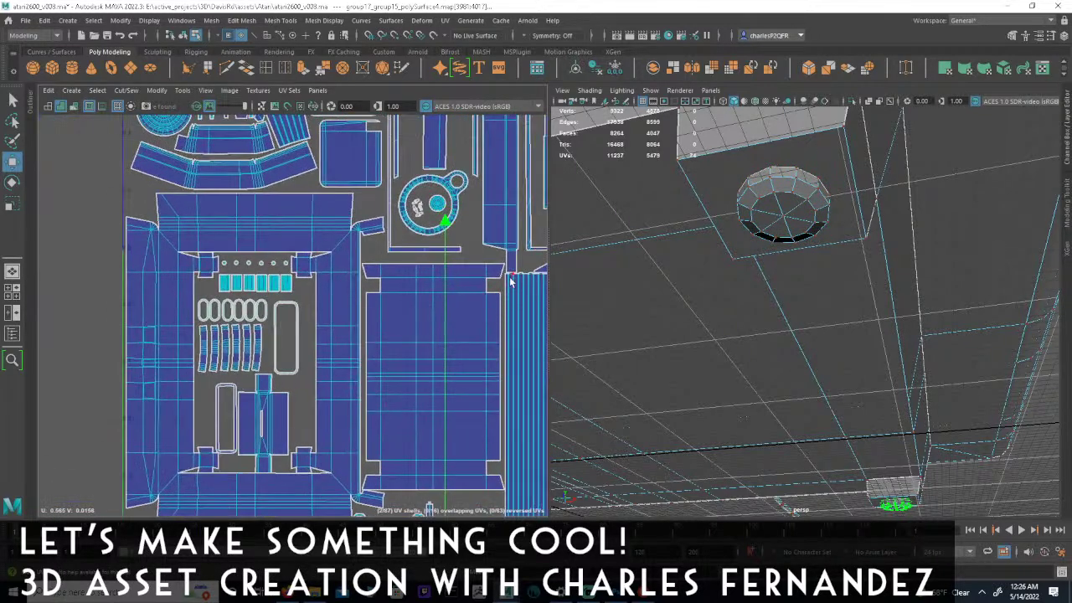
# Sample the texel density of the large rectangular frame shell through the UV Toolkit's transform settings.
pyautogui.doubleClick(340, 215)
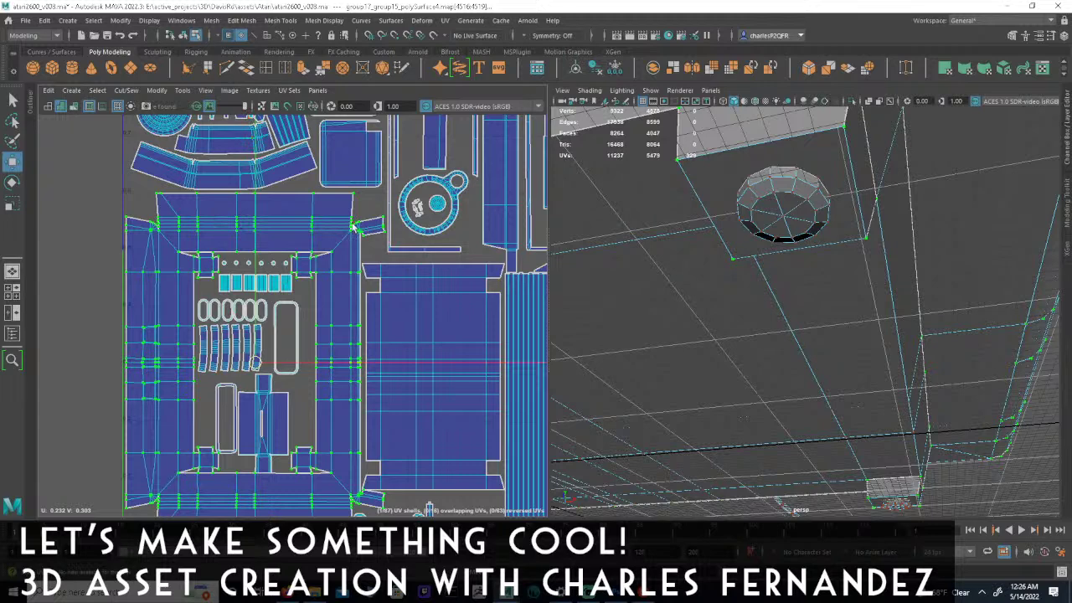
pyautogui.click(206, 89)
pyautogui.moveTo(189, 92)
pyautogui.click(194, 110)
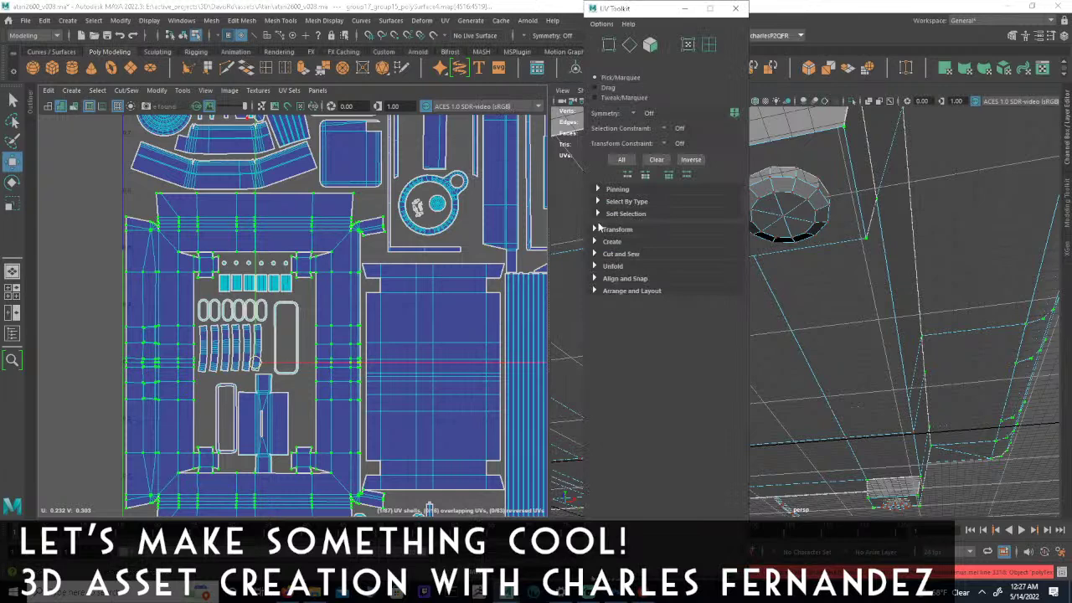
pyautogui.click(596, 230)
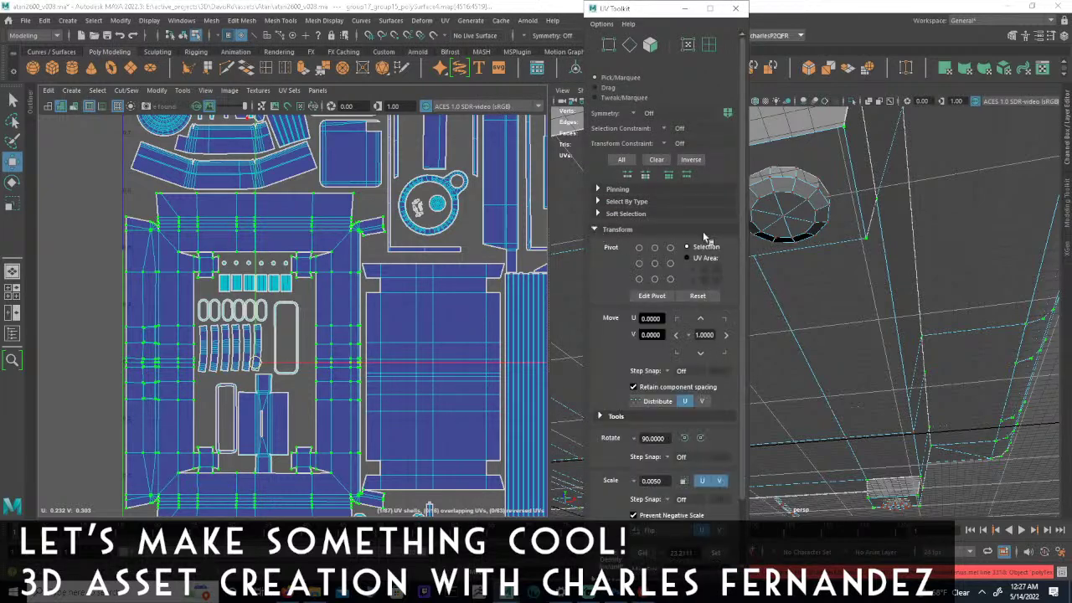
pyautogui.moveTo(743, 146); pyautogui.dragTo(744, 216)
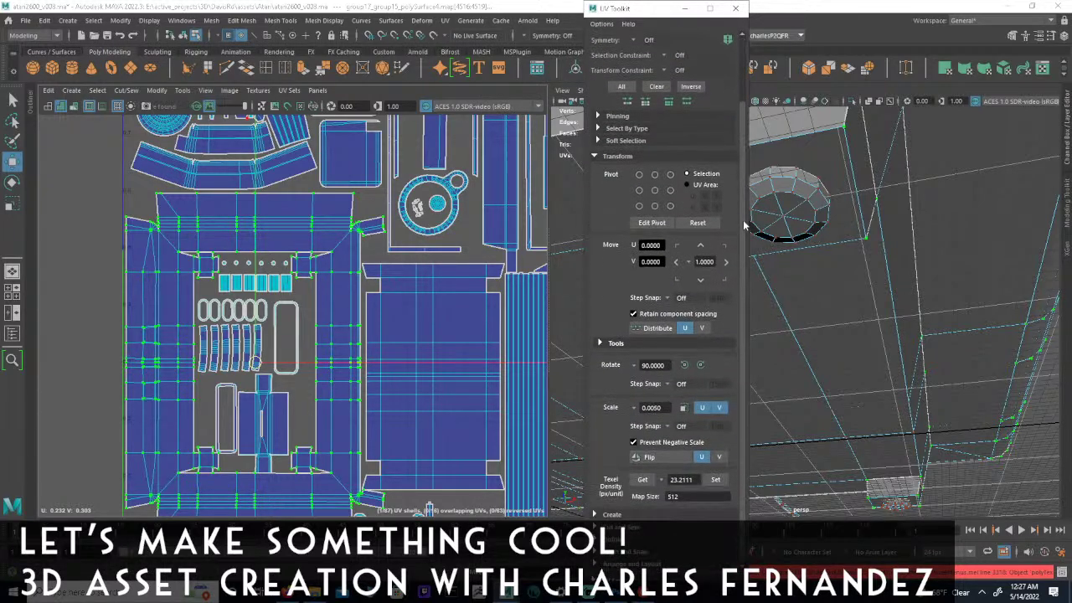
# Apply a texel density of 7.6010 to the four round shells along the layout's lower edge.
pyautogui.keyDown('alt'); pyautogui.moveTo(389, 434); pyautogui.dragTo(302, 281, button='middle'); pyautogui.keyUp('alt')
pyautogui.keyDown('alt'); pyautogui.moveTo(302, 280); pyautogui.dragTo(628, 314, button='right'); pyautogui.keyUp('alt')
pyautogui.keyDown('alt'); pyautogui.moveTo(453, 330); pyautogui.dragTo(359, 292, button='middle'); pyautogui.keyUp('alt')
pyautogui.keyDown('alt'); pyautogui.moveTo(359, 291); pyautogui.dragTo(558, 287, button='right'); pyautogui.keyUp('alt')
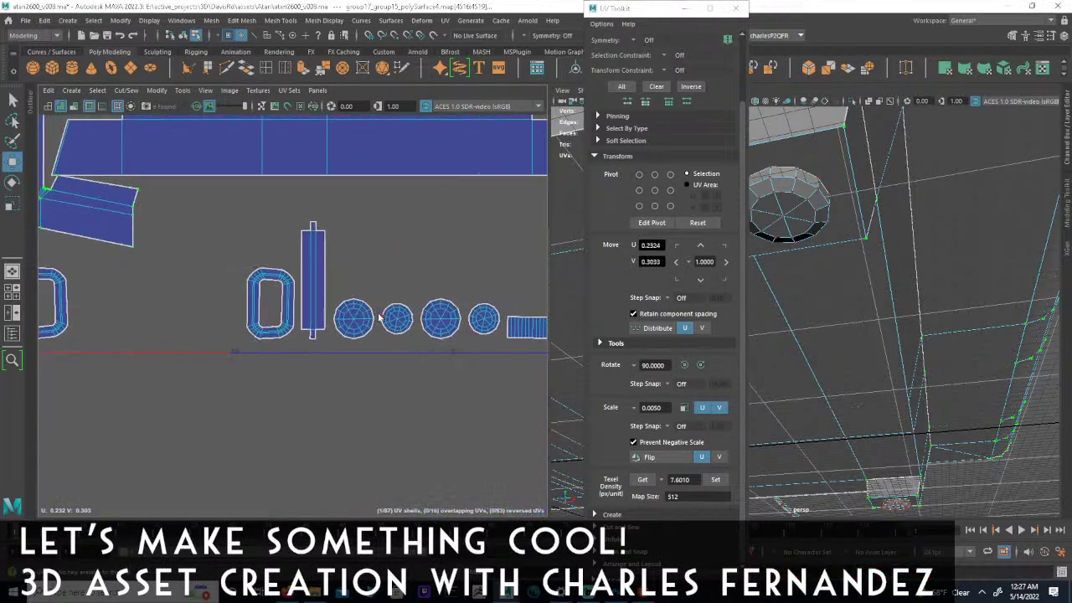
pyautogui.click(360, 322)
pyautogui.keyDown('shift'); pyautogui.click(398, 314); pyautogui.keyUp('shift')
pyautogui.keyDown('shift'); pyautogui.click(431, 307); pyautogui.keyUp('shift')
pyautogui.keyDown('shift'); pyautogui.click(484, 311); pyautogui.keyUp('shift')
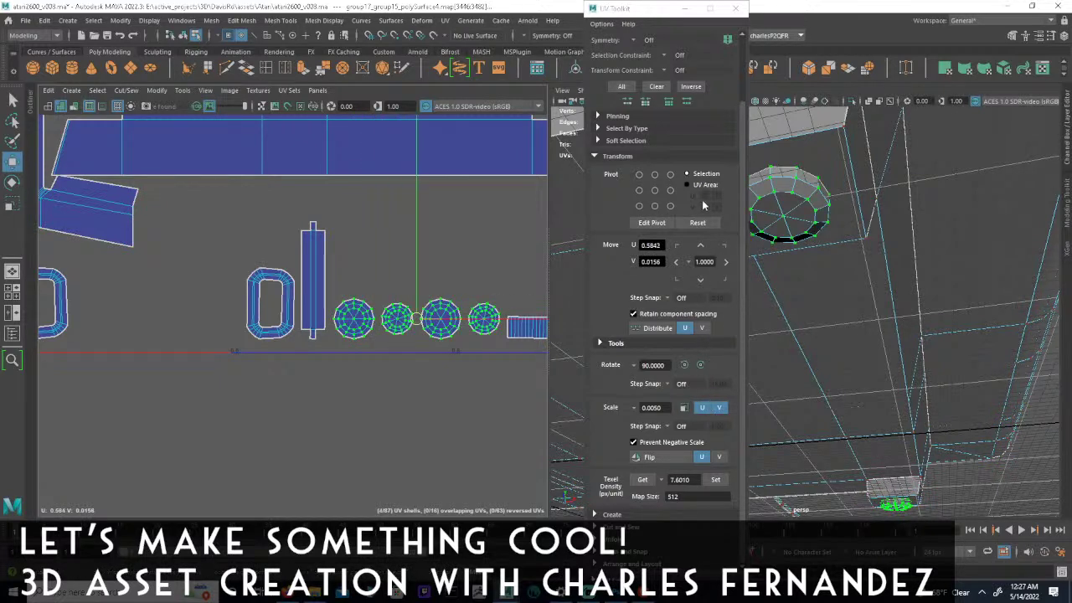
pyautogui.click(712, 480)
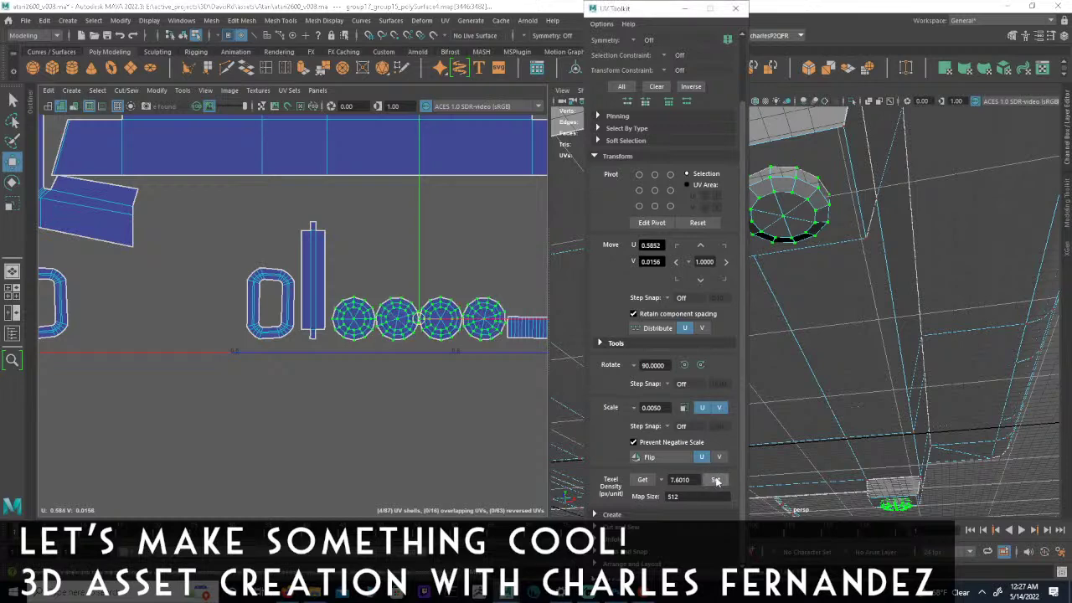
# Move the four round shells up into the free space beneath the large panel shell.
pyautogui.keyDown('alt'); pyautogui.moveTo(426, 273); pyautogui.dragTo(421, 294, button='middle'); pyautogui.keyUp('alt')
pyautogui.scroll(3, 431, 251)
pyautogui.scroll(-4, 421, 294)
pyautogui.scroll(1, 407, 271)
pyautogui.moveTo(355, 333); pyautogui.dragTo(369, 245)
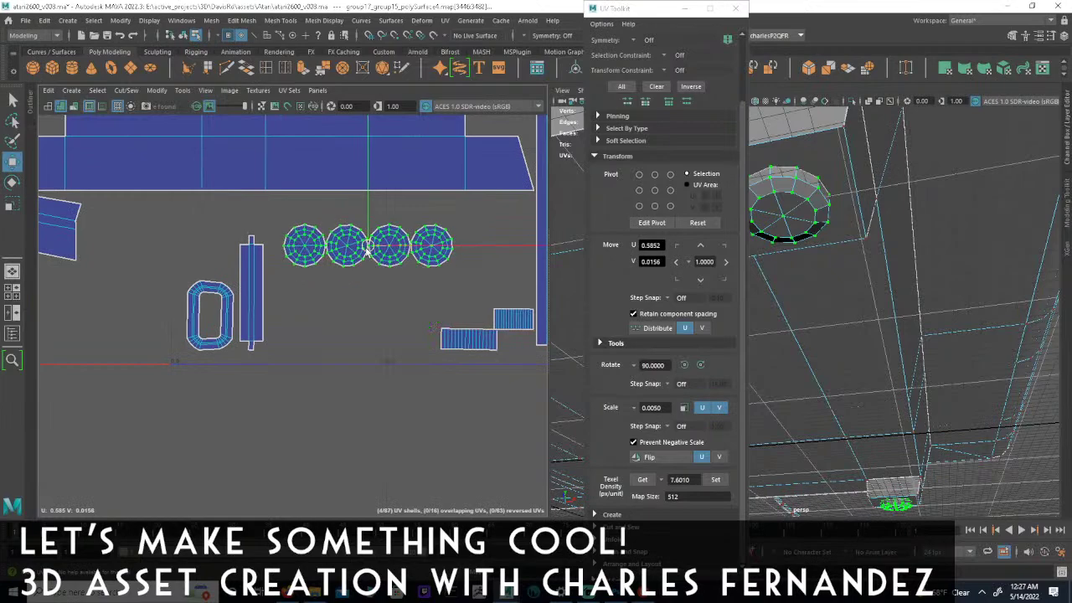
# Centre the smaller ribbed strip shell above the wider one and locate it on the 3D console's back.
pyautogui.click(508, 321)
pyautogui.moveTo(536, 318); pyautogui.dragTo(495, 308)
pyautogui.keyDown('alt'); pyautogui.moveTo(914, 238); pyautogui.dragTo(988, 306); pyautogui.keyUp('alt')
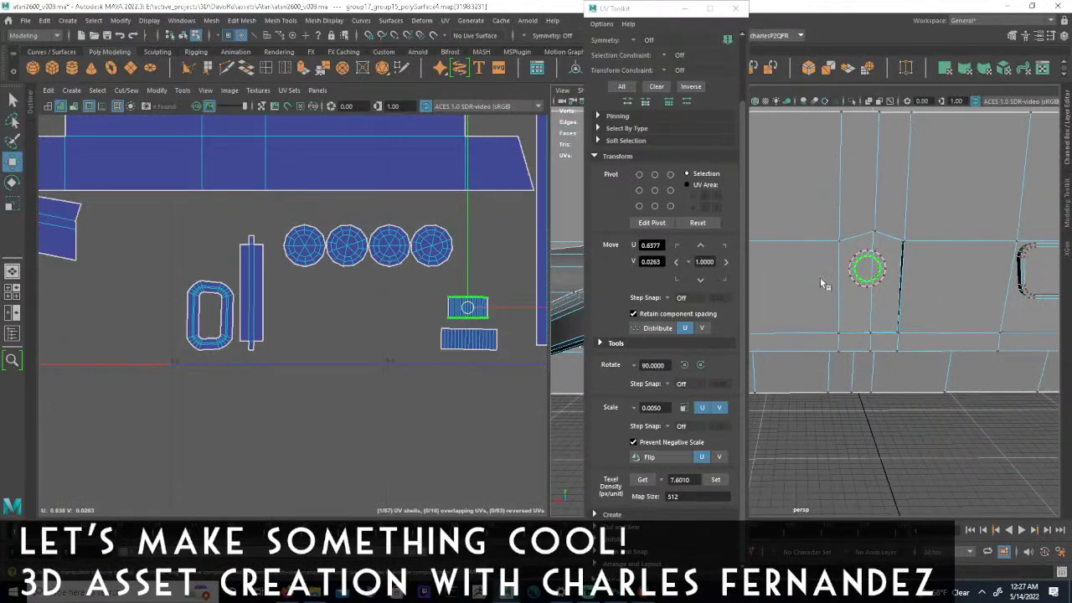
# Move the tiny ring shell from the layout's lower-left corner to beside the two ribbed strip shells.
pyautogui.scroll(-6, 219, 358)
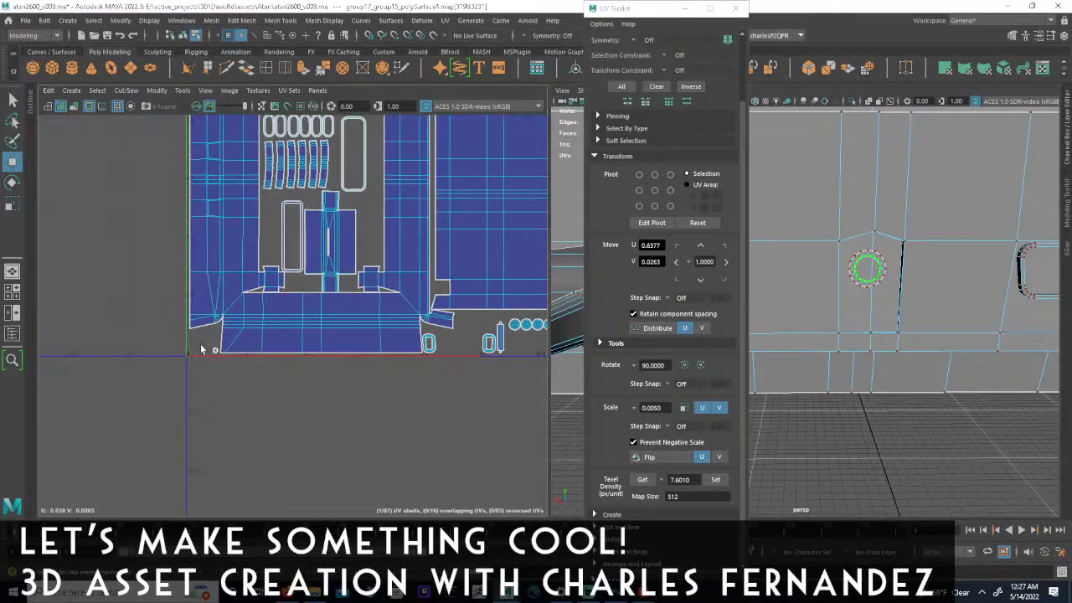
pyautogui.click(212, 351)
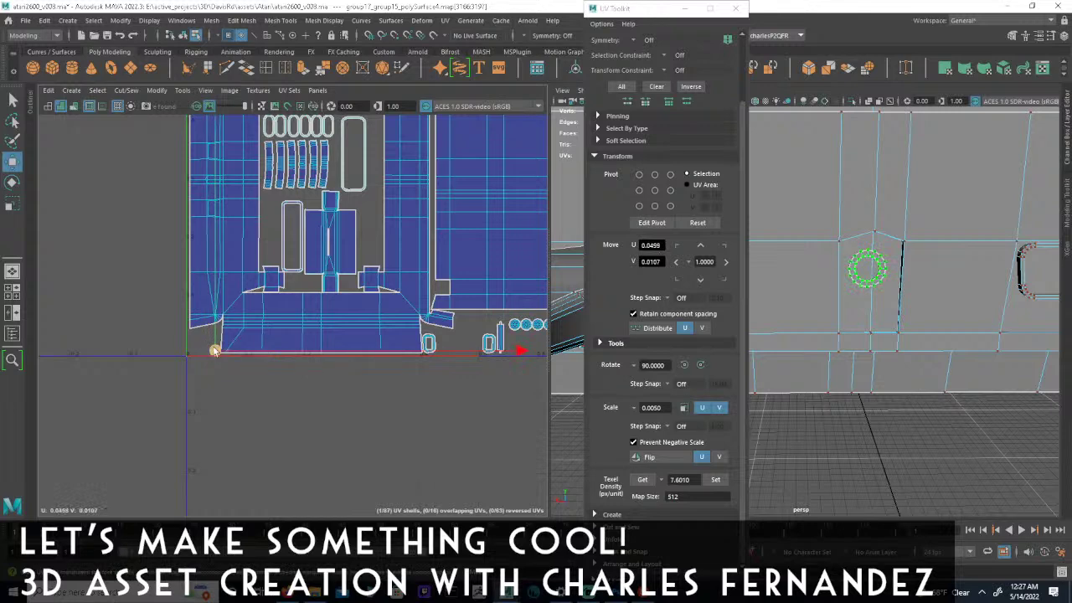
pyautogui.moveTo(211, 352); pyautogui.dragTo(454, 359)
pyautogui.scroll(3, 454, 359)
pyautogui.scroll(4, 402, 389)
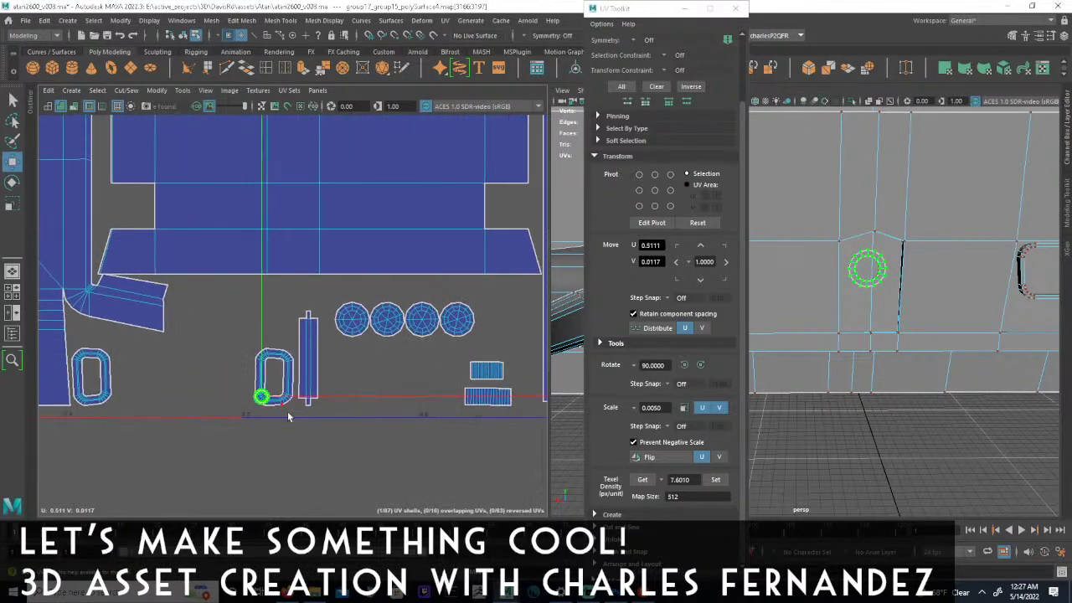
pyautogui.moveTo(264, 401); pyautogui.dragTo(496, 392)
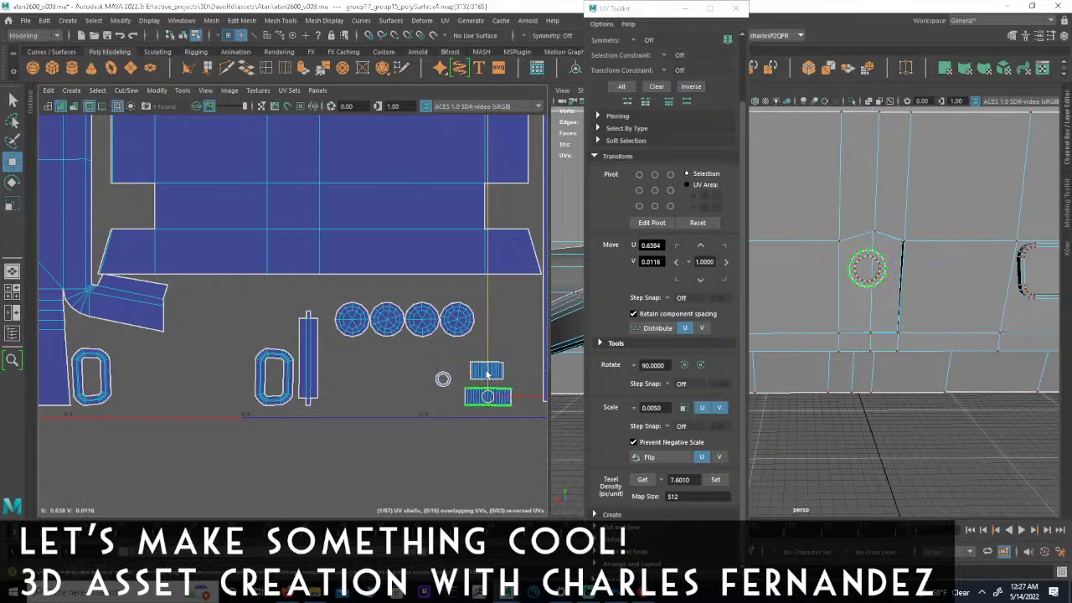
pyautogui.hotkey('ctrl', 'z')
pyautogui.hotkey('ctrl', 'z')
# Move the ring shell and both ribbed strip shells together into the empty lower-left corner beside the large frame shell.
pyautogui.moveTo(499, 421); pyautogui.dragTo(499, 422)
pyautogui.scroll(-6, 412, 382)
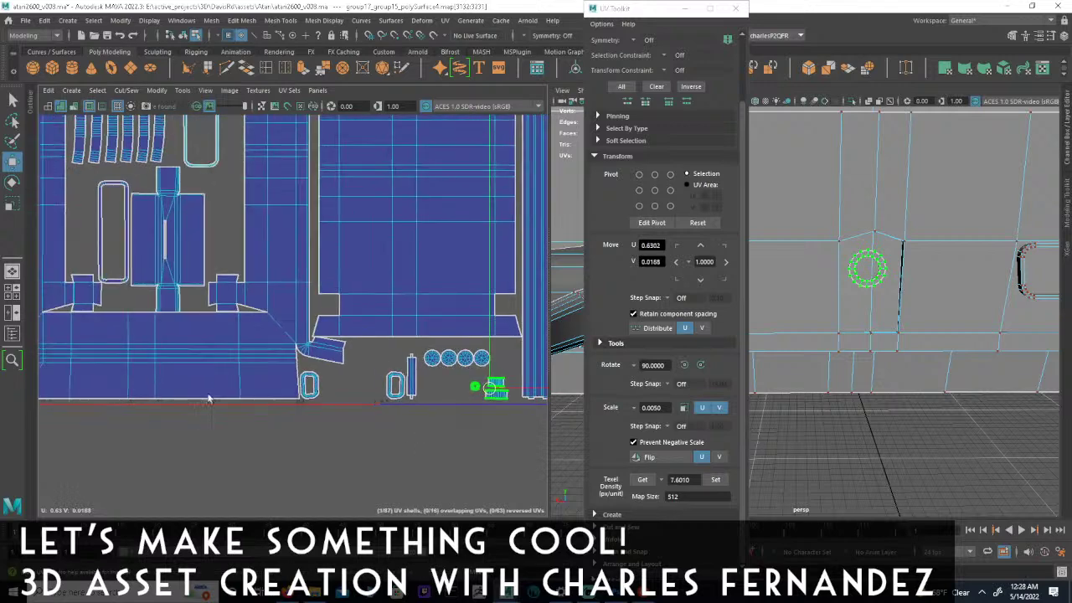
pyautogui.scroll(3, 455, 404)
pyautogui.keyDown('alt'); pyautogui.moveTo(455, 405); pyautogui.dragTo(267, 402, button='middle'); pyautogui.keyUp('alt')
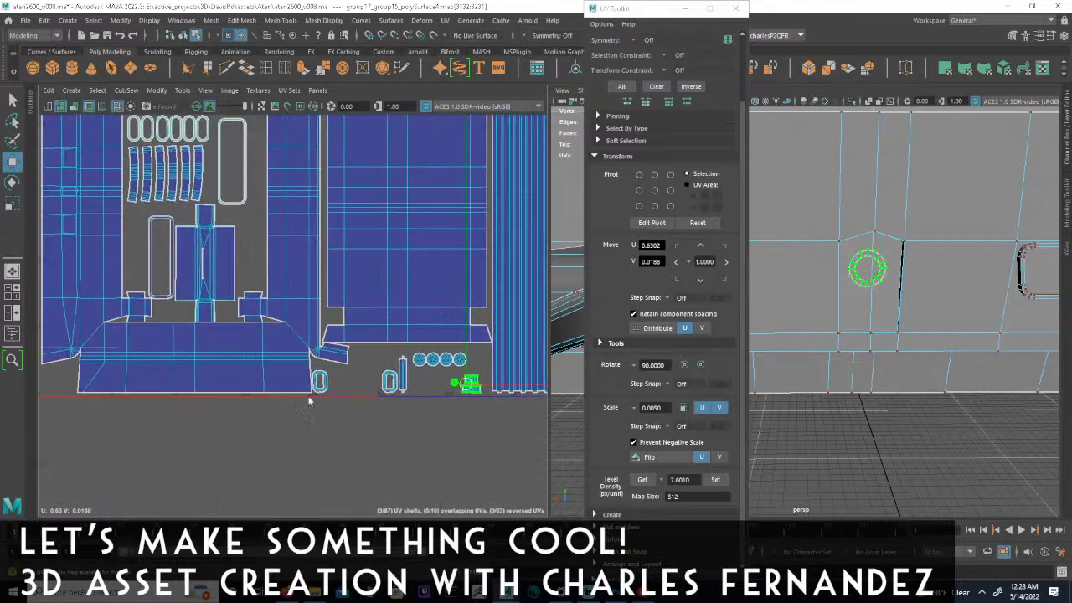
pyautogui.moveTo(459, 386); pyautogui.dragTo(94, 380)
pyautogui.keyDown('alt'); pyautogui.moveTo(94, 379); pyautogui.dragTo(344, 381, button='middle'); pyautogui.keyUp('alt')
pyautogui.keyDown('alt'); pyautogui.moveTo(344, 381); pyautogui.dragTo(422, 343, button='right'); pyautogui.keyUp('alt')
pyautogui.moveTo(397, 350); pyautogui.dragTo(310, 349)
pyautogui.click(222, 355)
pyautogui.scroll(-5, 352, 369)
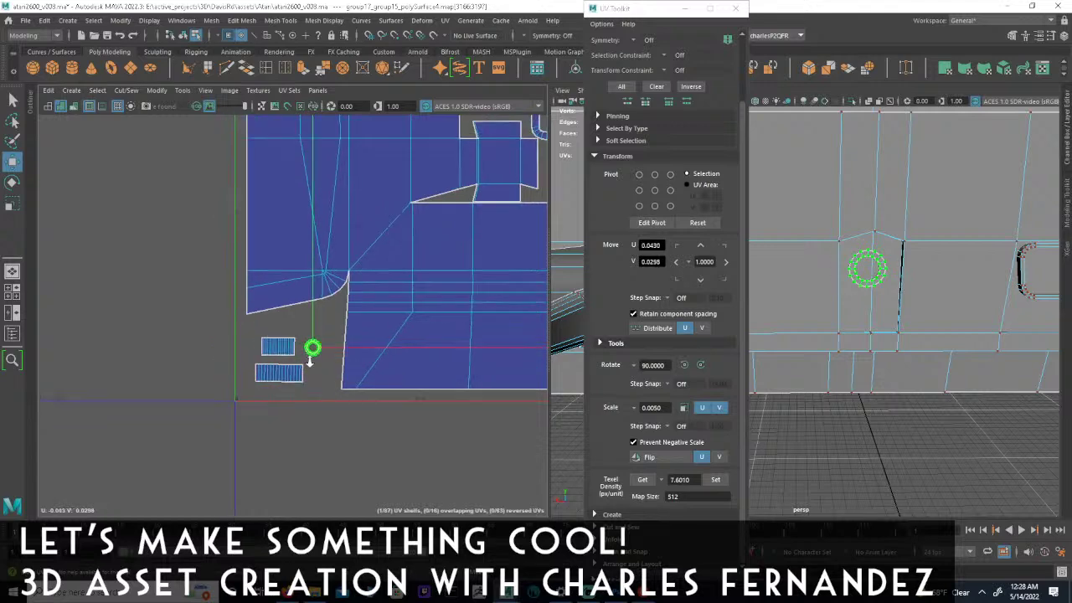
# Select the rounded frame shell beside the large frame and examine where it sits around the cable plug on the model.
pyautogui.keyDown('alt'); pyautogui.moveTo(437, 345); pyautogui.dragTo(335, 323, button='middle'); pyautogui.keyUp('alt')
pyautogui.scroll(3, 459, 324)
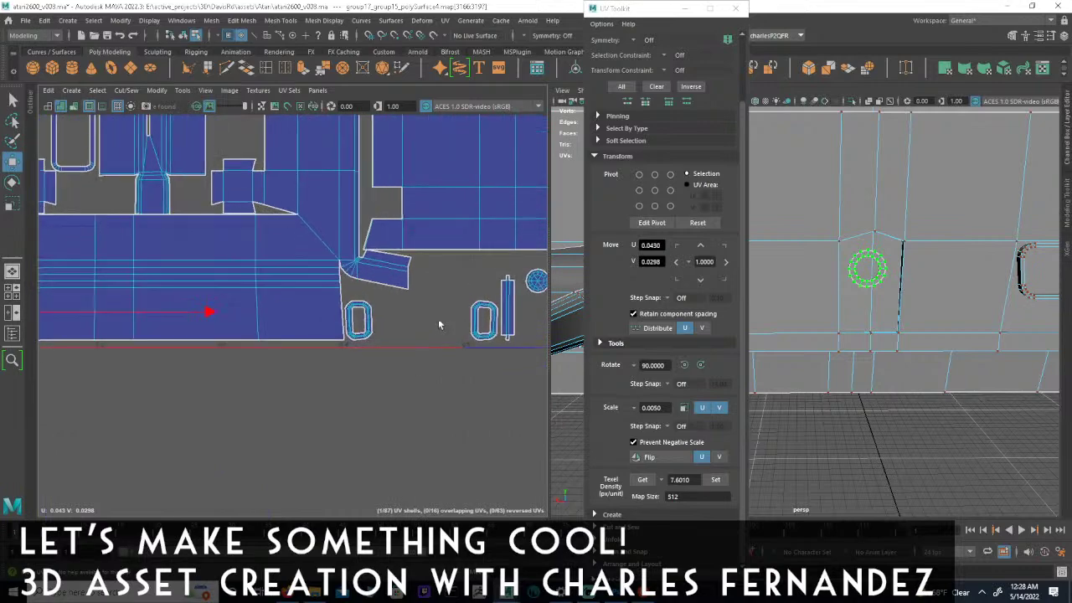
pyautogui.keyDown('alt'); pyautogui.moveTo(427, 325); pyautogui.dragTo(318, 320, button='middle'); pyautogui.keyUp('alt')
pyautogui.click(279, 319)
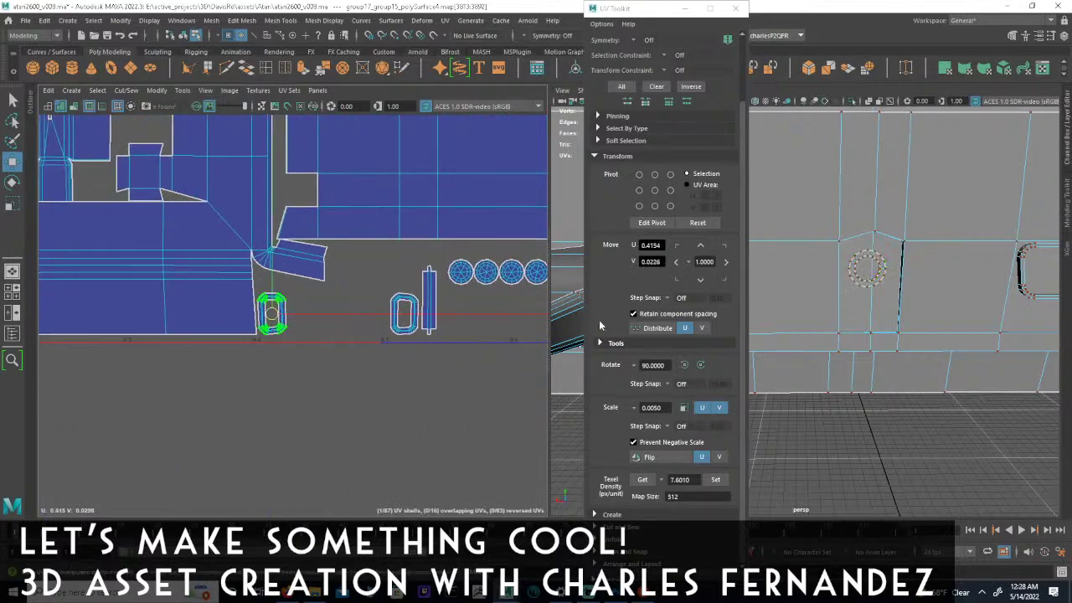
pyautogui.press('f')
pyautogui.keyDown('alt'); pyautogui.moveTo(994, 264); pyautogui.dragTo(1059, 281); pyautogui.keyUp('alt')
pyautogui.scroll(-5, 882, 283)
pyautogui.moveTo(893, 282)
pyautogui.keyDown('alt'); pyautogui.mouseDown()
pyautogui.moveTo(952, 276)
pyautogui.moveTo(888, 285)
pyautogui.mouseUp(); pyautogui.keyUp('alt')
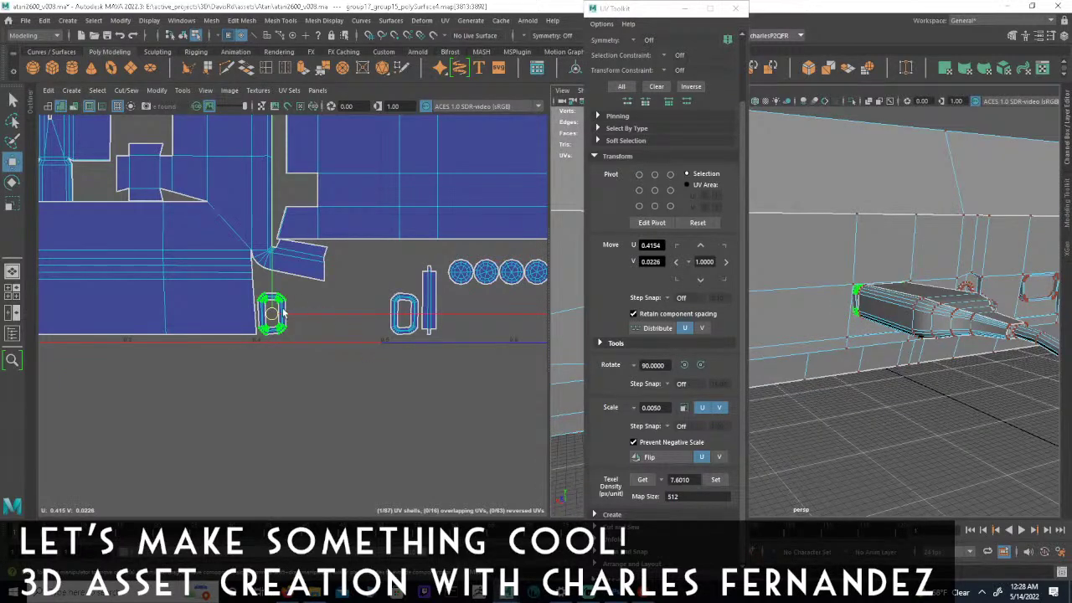
pyautogui.keyDown('alt'); pyautogui.moveTo(850, 272); pyautogui.dragTo(861, 280); pyautogui.keyUp('alt')
pyautogui.keyDown('alt'); pyautogui.moveTo(861, 280); pyautogui.dragTo(961, 299, button='right'); pyautogui.keyUp('alt')
pyautogui.keyDown('alt'); pyautogui.moveTo(961, 299); pyautogui.dragTo(967, 282); pyautogui.keyUp('alt')
pyautogui.keyDown('alt'); pyautogui.moveTo(967, 282); pyautogui.dragTo(656, 317, button='right'); pyautogui.keyUp('alt')
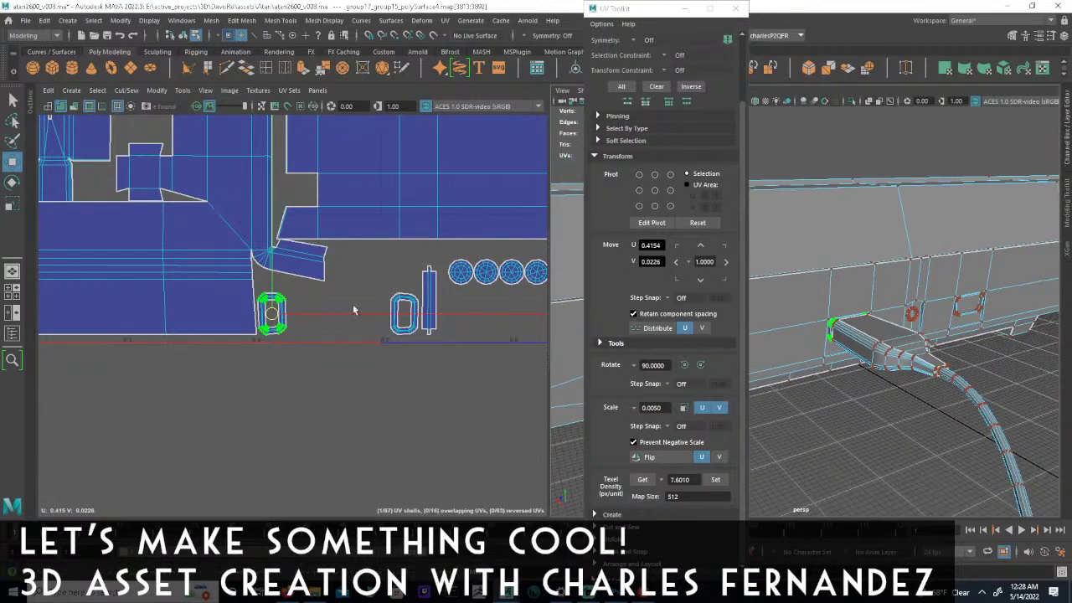
# Place the two small rounded frame shells side by side, clear of the large frame shell's lower-right corner.
pyautogui.moveTo(355, 319)
pyautogui.mouseDown()
pyautogui.moveTo(397, 301)
pyautogui.moveTo(363, 318)
pyautogui.mouseUp()
pyautogui.keyDown('alt'); pyautogui.moveTo(376, 289); pyautogui.dragTo(467, 332, button='middle'); pyautogui.keyUp('alt')
pyautogui.keyDown('alt'); pyautogui.moveTo(467, 331); pyautogui.dragTo(55, 330, button='right'); pyautogui.keyUp('alt')
pyautogui.keyDown('alt'); pyautogui.moveTo(340, 263); pyautogui.dragTo(340, 354, button='middle'); pyautogui.keyUp('alt')
pyautogui.keyDown('alt'); pyautogui.moveTo(159, 293); pyautogui.dragTo(239, 302, button='right'); pyautogui.keyUp('alt')
pyautogui.keyDown('alt'); pyautogui.moveTo(239, 302); pyautogui.dragTo(346, 331, button='middle'); pyautogui.keyUp('alt')
pyautogui.keyDown('alt'); pyautogui.moveTo(346, 332); pyautogui.dragTo(496, 358, button='right'); pyautogui.keyUp('alt')
pyautogui.keyDown('alt'); pyautogui.moveTo(329, 341); pyautogui.dragTo(297, 309, button='middle'); pyautogui.keyUp('alt')
pyautogui.keyDown('alt'); pyautogui.moveTo(412, 413); pyautogui.dragTo(315, 301, button='middle'); pyautogui.keyUp('alt')
pyautogui.keyDown('alt'); pyautogui.moveTo(315, 301); pyautogui.dragTo(414, 418, button='right'); pyautogui.keyUp('alt')
pyautogui.keyDown('alt'); pyautogui.moveTo(414, 419); pyautogui.dragTo(347, 233, button='middle'); pyautogui.keyUp('alt')
pyautogui.keyDown('alt'); pyautogui.moveTo(460, 373); pyautogui.dragTo(390, 340, button='right'); pyautogui.keyUp('alt')
pyautogui.keyDown('alt'); pyautogui.moveTo(459, 361); pyautogui.dragTo(381, 336, button='middle'); pyautogui.keyUp('alt')
pyautogui.keyDown('alt'); pyautogui.moveTo(381, 336); pyautogui.dragTo(596, 333, button='right'); pyautogui.keyUp('alt')
pyautogui.keyDown('alt'); pyautogui.moveTo(396, 352); pyautogui.dragTo(551, 353, button='right'); pyautogui.keyUp('alt')
# Spread the four round shells apart horizontally so there is a gap between neighbouring shells.
pyautogui.click(448, 333)
pyautogui.moveTo(480, 328); pyautogui.dragTo(488, 328)
pyautogui.click(425, 328)
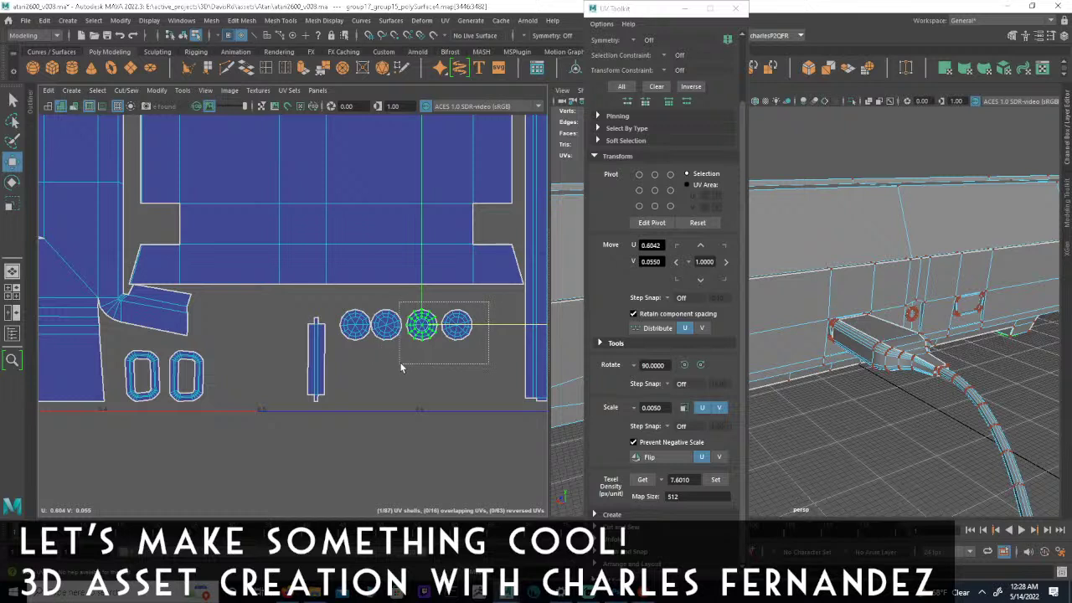
pyautogui.moveTo(403, 367); pyautogui.dragTo(402, 367)
pyautogui.keyDown('shift'); pyautogui.click(385, 327); pyautogui.keyUp('shift')
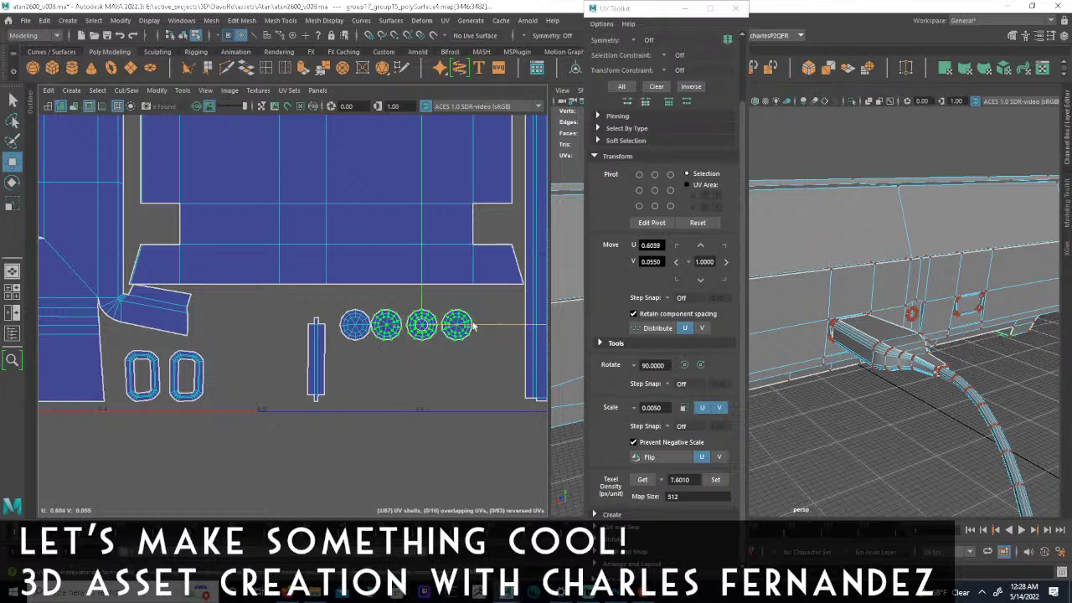
pyautogui.moveTo(486, 328); pyautogui.dragTo(493, 330)
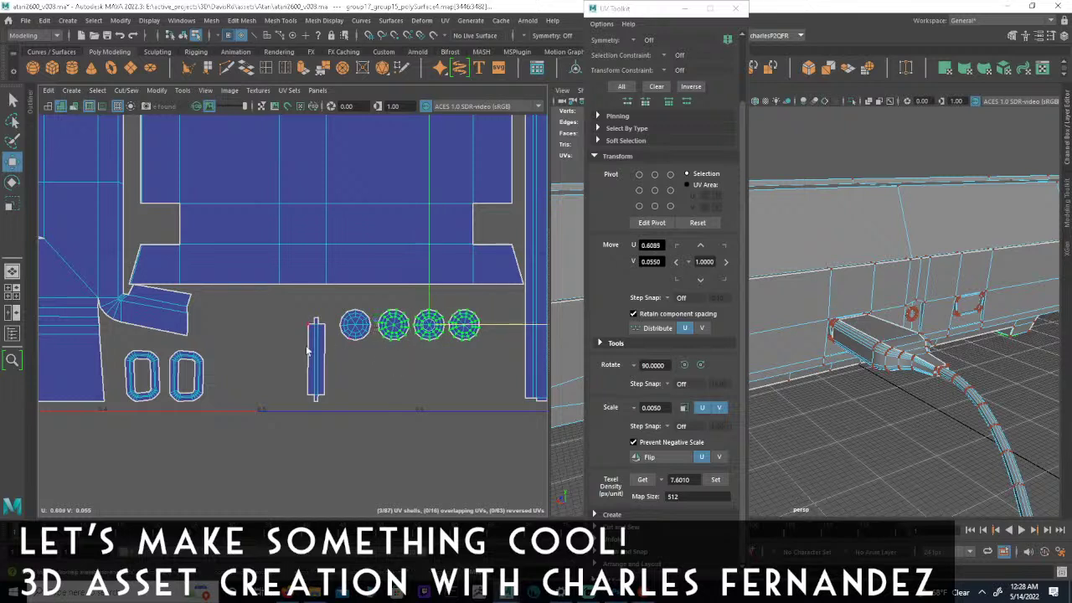
# Locate the narrow strip shell on the console's top panel and move it inside the large frame, beside the cross-shaped shell.
pyautogui.click(317, 351)
pyautogui.press('f')
pyautogui.keyDown('alt'); pyautogui.moveTo(801, 320); pyautogui.dragTo(985, 303); pyautogui.keyUp('alt')
pyautogui.keyDown('alt'); pyautogui.moveTo(312, 373); pyautogui.dragTo(424, 358, button='middle'); pyautogui.keyUp('alt')
pyautogui.keyDown('alt'); pyautogui.moveTo(424, 358); pyautogui.dragTo(134, 356, button='right'); pyautogui.keyUp('alt')
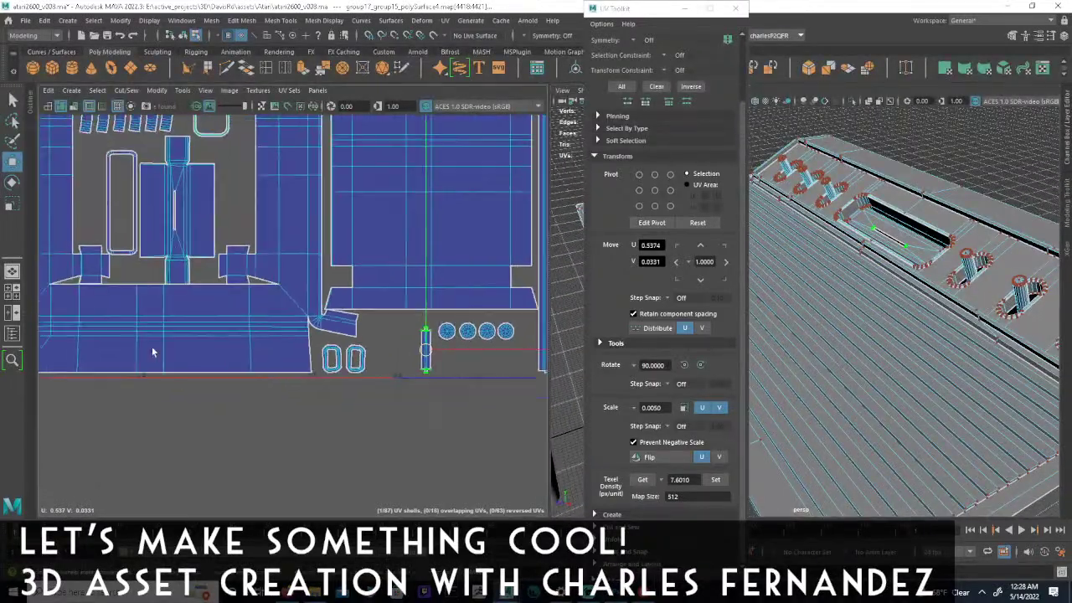
pyautogui.keyDown('alt'); pyautogui.moveTo(306, 339); pyautogui.dragTo(394, 399, button='middle'); pyautogui.keyUp('alt')
pyautogui.keyDown('alt'); pyautogui.moveTo(395, 399); pyautogui.dragTo(289, 390, button='right'); pyautogui.keyUp('alt')
pyautogui.keyDown('alt'); pyautogui.moveTo(395, 375); pyautogui.dragTo(348, 358, button='middle'); pyautogui.keyUp('alt')
pyautogui.keyDown('alt'); pyautogui.moveTo(348, 358); pyautogui.dragTo(488, 381, button='right'); pyautogui.keyUp('alt')
pyautogui.moveTo(471, 404); pyautogui.dragTo(261, 252)
# Nudge the cross-shaped shell and its thin inner strip upward, clear of the large frame's lower inner edge.
pyautogui.keyDown('alt'); pyautogui.moveTo(297, 274); pyautogui.dragTo(315, 299, button='middle'); pyautogui.keyUp('alt')
pyautogui.keyDown('alt'); pyautogui.moveTo(125, 289); pyautogui.dragTo(239, 279, button='right'); pyautogui.keyUp('alt')
pyautogui.keyDown('alt'); pyautogui.moveTo(203, 171); pyautogui.dragTo(326, 249, button='middle'); pyautogui.keyUp('alt')
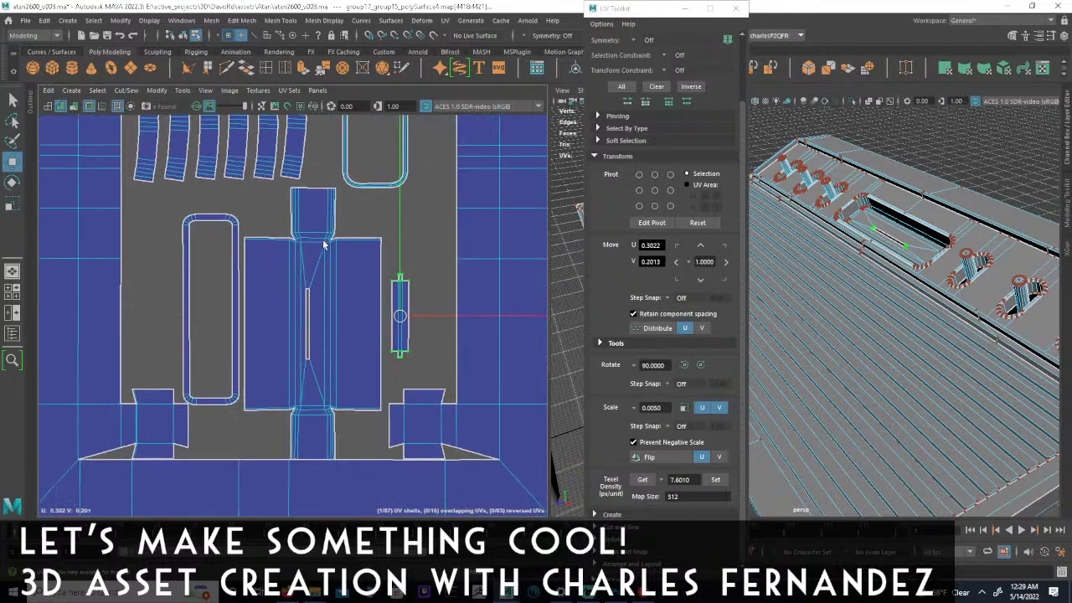
pyautogui.click(327, 237)
pyautogui.moveTo(331, 222); pyautogui.dragTo(335, 218)
pyautogui.keyDown('alt'); pyautogui.moveTo(372, 186); pyautogui.dragTo(405, 189, button='middle'); pyautogui.keyUp('alt')
pyautogui.keyDown('alt'); pyautogui.moveTo(404, 190); pyautogui.dragTo(357, 182, button='right'); pyautogui.keyUp('alt')
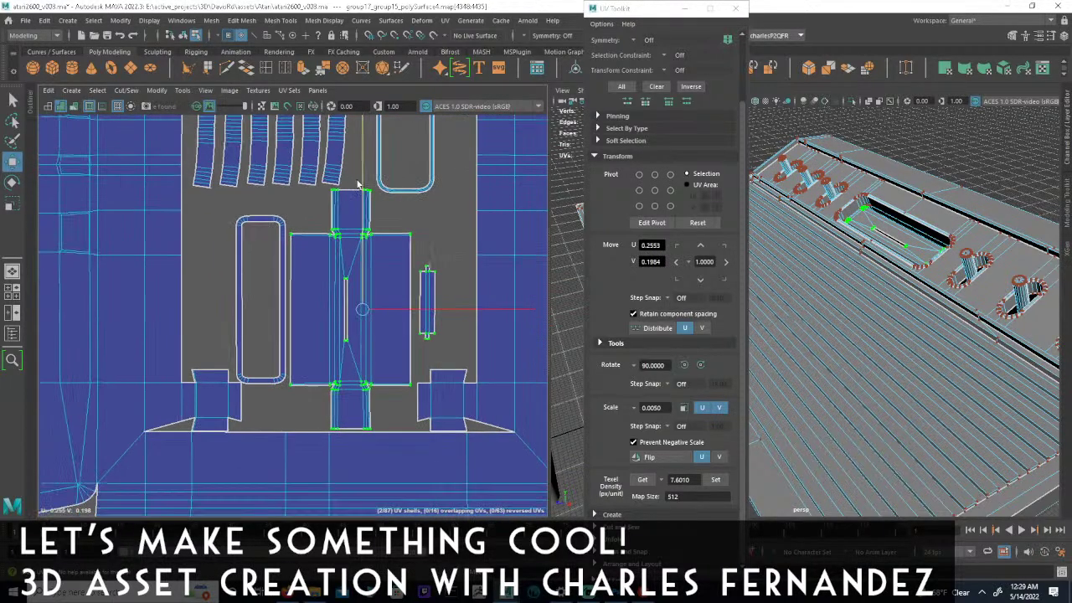
pyautogui.keyDown('alt'); pyautogui.moveTo(377, 204); pyautogui.dragTo(412, 285, button='middle'); pyautogui.keyUp('alt')
pyautogui.keyDown('alt'); pyautogui.moveTo(411, 285); pyautogui.dragTo(481, 339, button='right'); pyautogui.keyUp('alt')
pyautogui.keyDown('alt'); pyautogui.moveTo(380, 257); pyautogui.dragTo(376, 269, button='middle'); pyautogui.keyUp('alt')
pyautogui.keyDown('alt'); pyautogui.moveTo(376, 269); pyautogui.dragTo(430, 328, button='right'); pyautogui.keyUp('alt')
pyautogui.keyDown('alt'); pyautogui.moveTo(431, 328); pyautogui.dragTo(425, 299, button='middle'); pyautogui.keyUp('alt')
pyautogui.keyDown('alt'); pyautogui.moveTo(425, 299); pyautogui.dragTo(208, 263, button='right'); pyautogui.keyUp('alt')
pyautogui.keyDown('alt'); pyautogui.moveTo(407, 282); pyautogui.dragTo(452, 340, button='middle'); pyautogui.keyUp('alt')
pyautogui.keyDown('alt'); pyautogui.moveTo(452, 340); pyautogui.dragTo(404, 354, button='right'); pyautogui.keyUp('alt')
pyautogui.scroll(5, 404, 355)
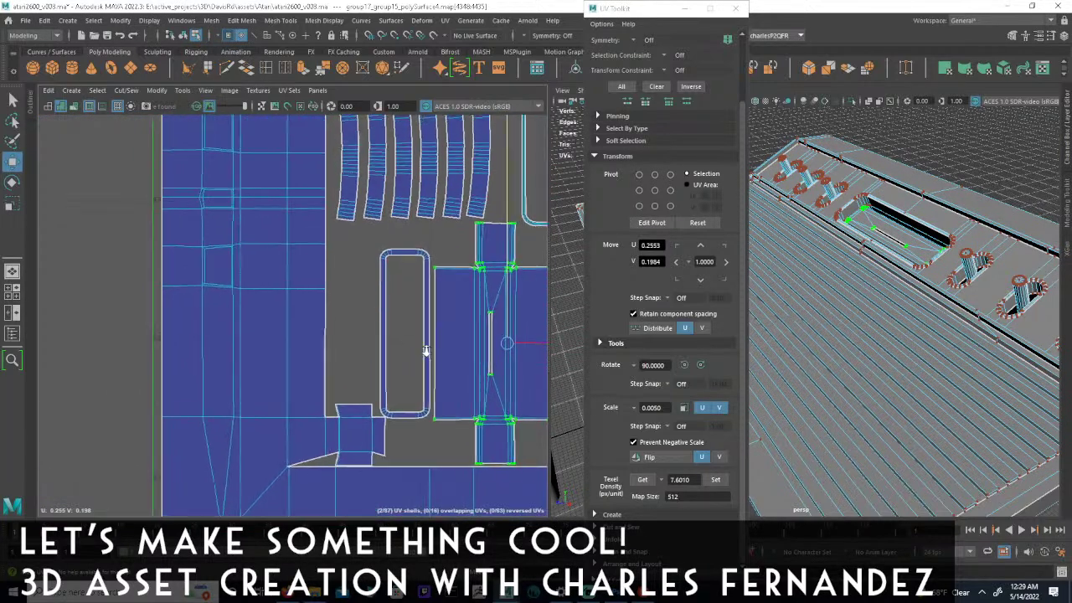
# Move the tall rounded frame shell up and left, away from the cross-shaped shell, beneath the curved strips.
pyautogui.click(400, 252)
pyautogui.moveTo(406, 245); pyautogui.dragTo(405, 230)
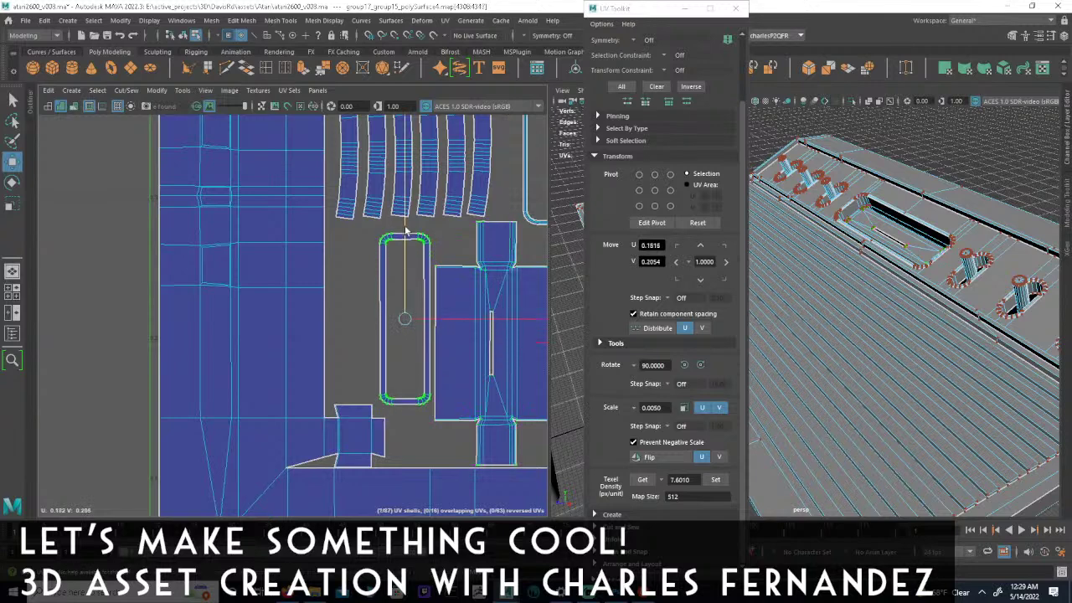
pyautogui.moveTo(471, 322); pyautogui.dragTo(359, 313)
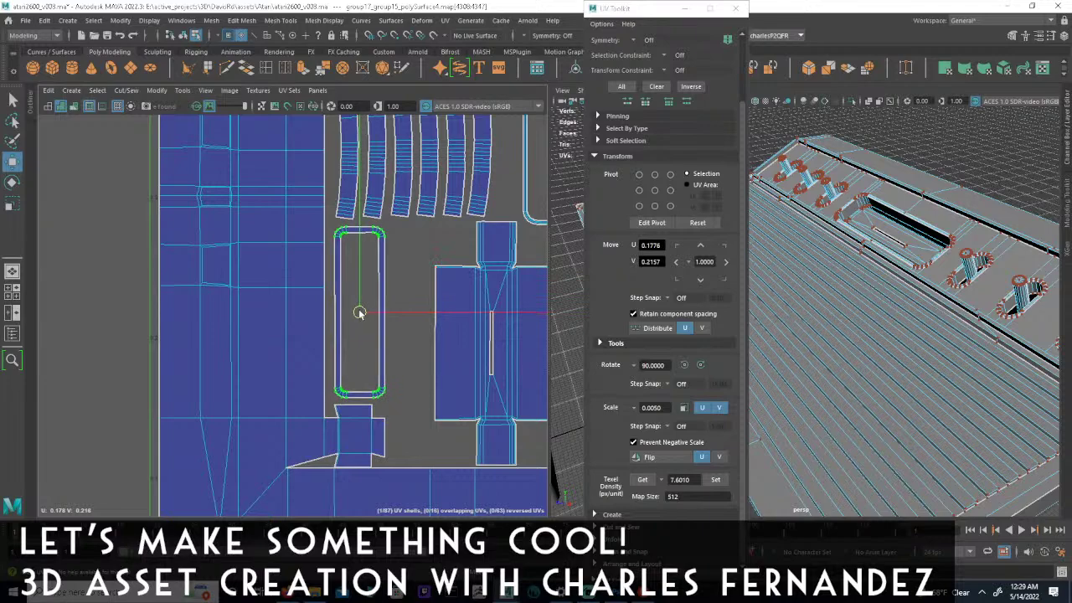
# Move the larger rounded frame shell right, away from the oval shells, and slightly up.
pyautogui.keyDown('alt'); pyautogui.moveTo(505, 342); pyautogui.dragTo(457, 311, button='middle'); pyautogui.keyUp('alt')
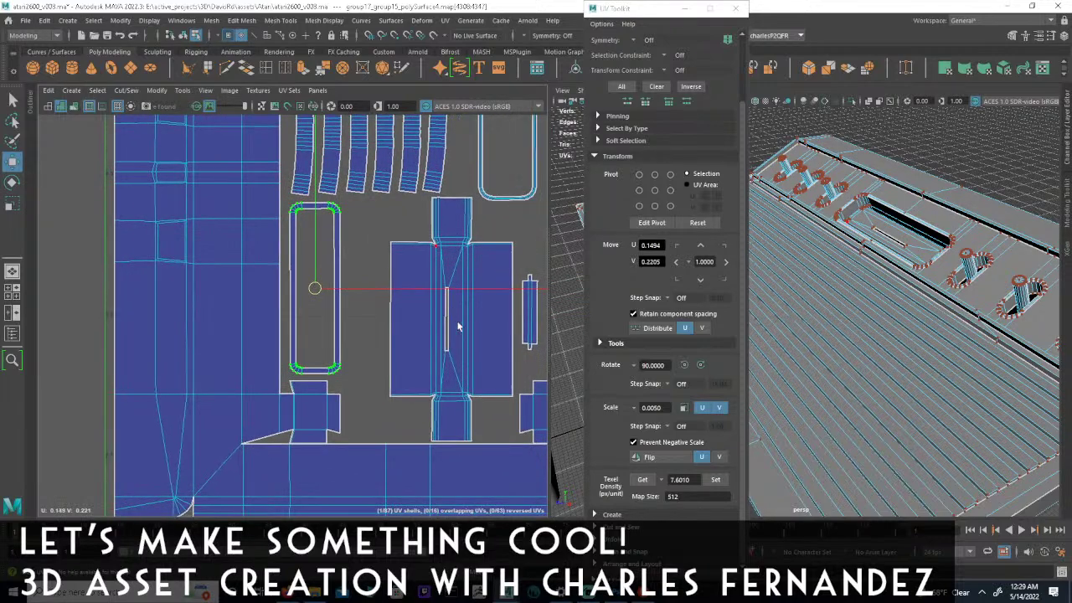
pyautogui.keyDown('alt'); pyautogui.moveTo(464, 321); pyautogui.dragTo(212, 300, button='right'); pyautogui.keyUp('alt')
pyautogui.keyDown('alt'); pyautogui.moveTo(379, 319); pyautogui.dragTo(348, 317, button='middle'); pyautogui.keyUp('alt')
pyautogui.keyDown('alt'); pyautogui.moveTo(348, 317); pyautogui.dragTo(204, 309, button='right'); pyautogui.keyUp('alt')
pyautogui.keyDown('alt'); pyautogui.moveTo(392, 326); pyautogui.dragTo(371, 320, button='middle'); pyautogui.keyUp('alt')
pyautogui.keyDown('alt'); pyautogui.moveTo(371, 320); pyautogui.dragTo(409, 316, button='right'); pyautogui.keyUp('alt')
pyautogui.keyDown('alt'); pyautogui.moveTo(379, 281); pyautogui.dragTo(391, 303, button='middle'); pyautogui.keyUp('alt')
pyautogui.keyDown('alt'); pyautogui.moveTo(391, 303); pyautogui.dragTo(435, 300, button='right'); pyautogui.keyUp('alt')
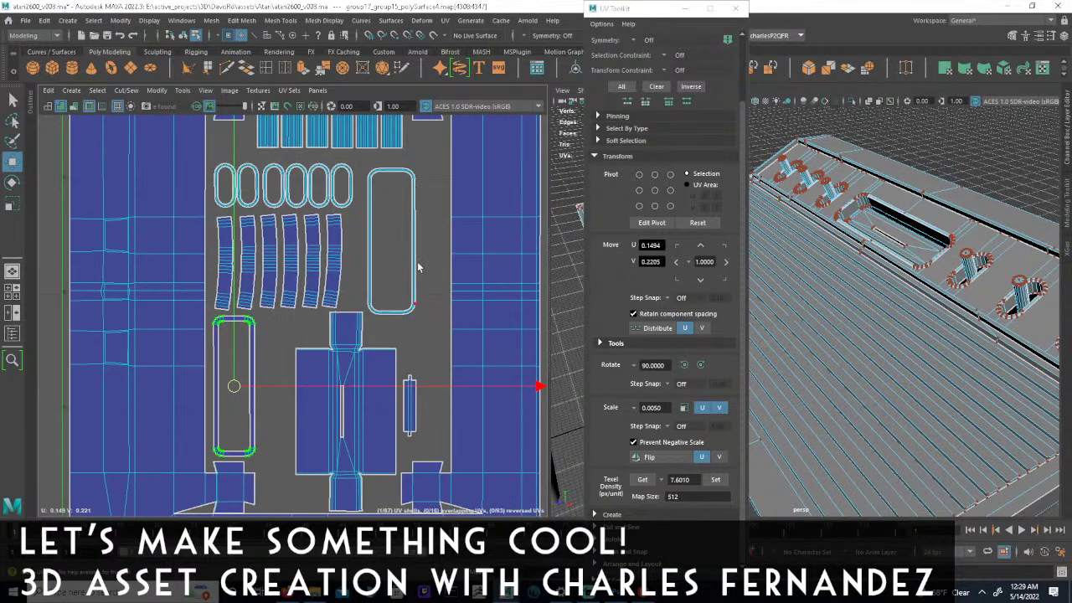
pyautogui.click(412, 263)
pyautogui.moveTo(443, 244); pyautogui.dragTo(418, 233)
# Move the row of six oval ring shells slightly up, away from the curved strips.
pyautogui.keyDown('alt'); pyautogui.moveTo(287, 249); pyautogui.dragTo(361, 274, button='middle'); pyautogui.keyUp('alt')
pyautogui.keyDown('alt'); pyautogui.moveTo(361, 274); pyautogui.dragTo(451, 230, button='right'); pyautogui.keyUp('alt')
pyautogui.keyDown('alt'); pyautogui.moveTo(451, 231); pyautogui.dragTo(410, 286, button='middle'); pyautogui.keyUp('alt')
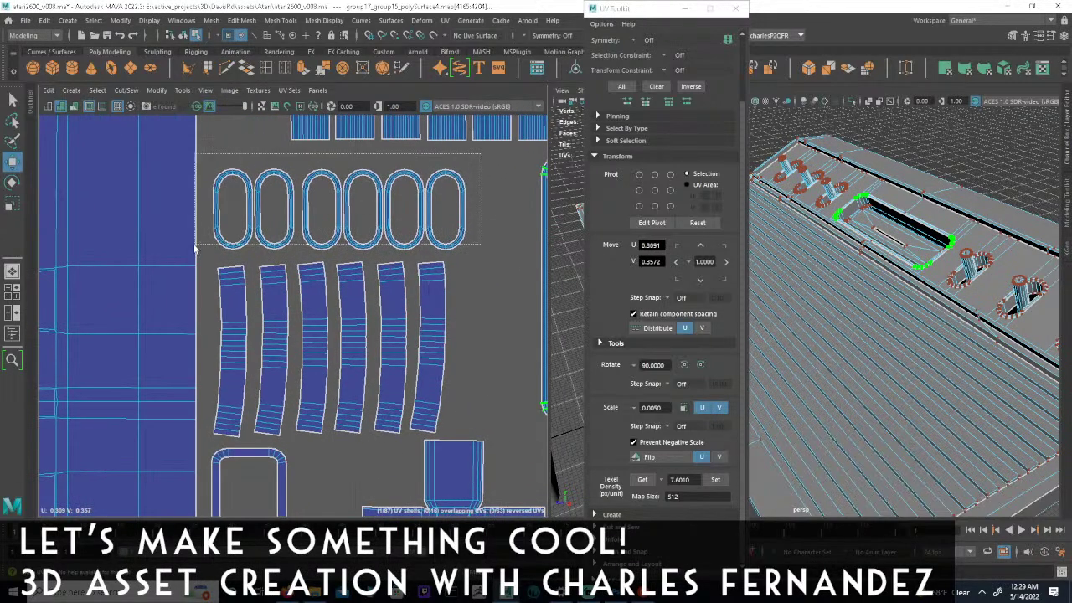
pyautogui.moveTo(205, 260); pyautogui.dragTo(204, 257)
pyautogui.moveTo(340, 167); pyautogui.dragTo(340, 153)
# Select the six curved strip shells and move them slightly up, away from the tall rounded frame shell.
pyautogui.keyDown('alt'); pyautogui.moveTo(382, 358); pyautogui.dragTo(469, 253, button='middle'); pyautogui.keyUp('alt')
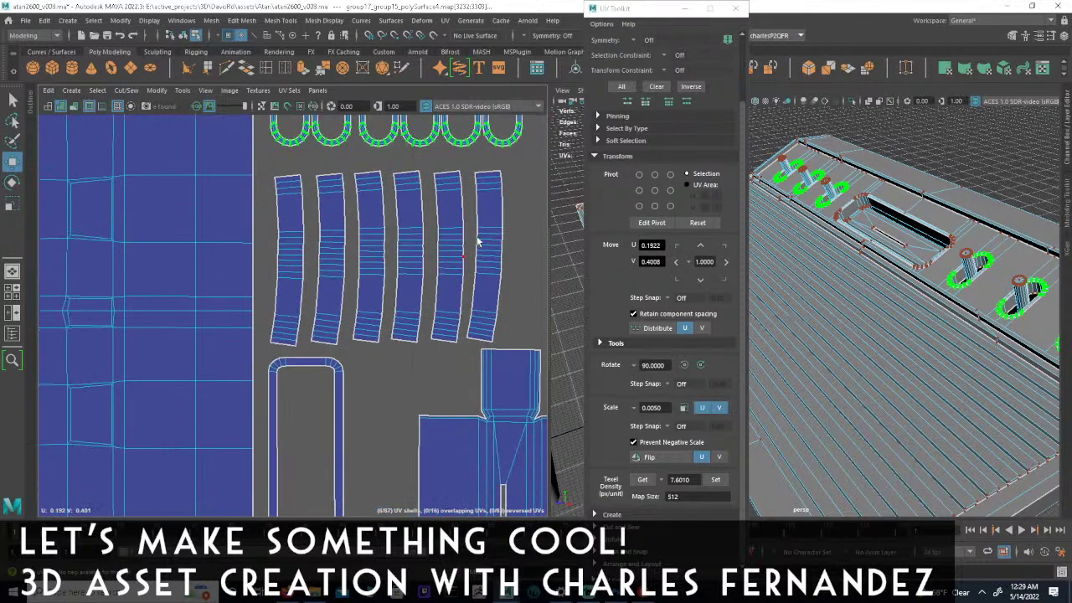
pyautogui.click(492, 223)
pyautogui.keyDown('shift'); pyautogui.click(467, 230); pyautogui.keyUp('shift')
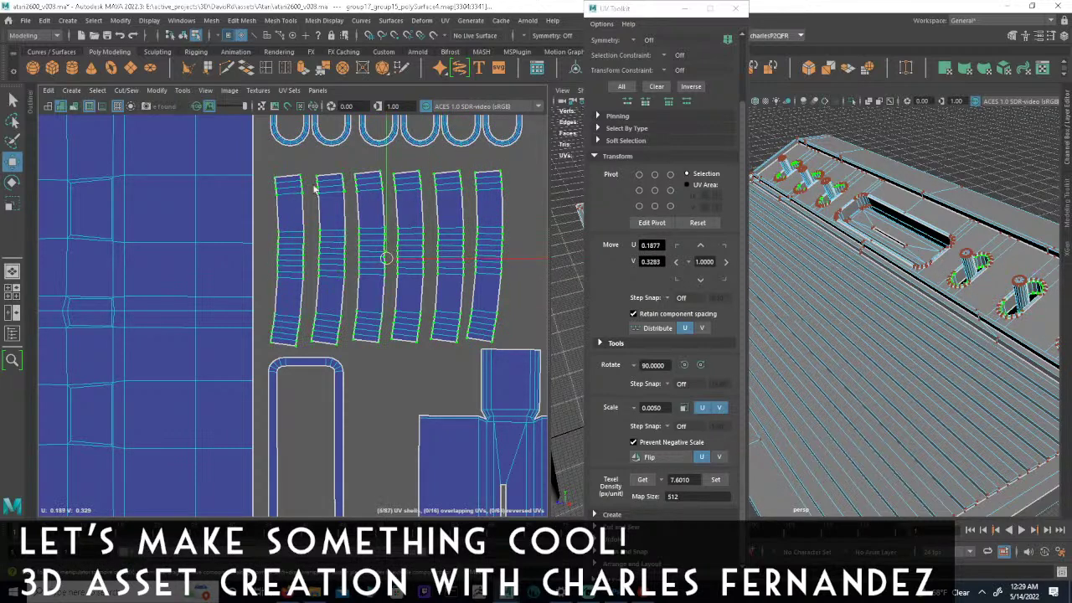
pyautogui.moveTo(384, 188); pyautogui.dragTo(386, 179)
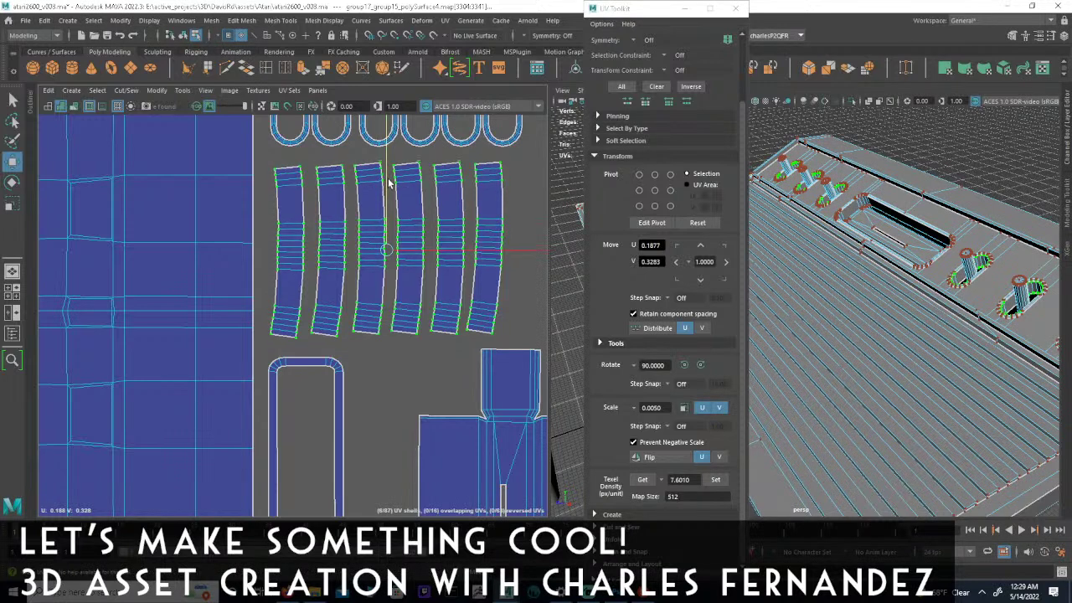
# Select the cross-shaped shell below the curved strips and move it slightly up and left.
pyautogui.keyDown('alt'); pyautogui.moveTo(411, 393); pyautogui.dragTo(431, 299, button='middle'); pyautogui.keyUp('alt')
pyautogui.keyDown('alt'); pyautogui.moveTo(430, 299); pyautogui.dragTo(364, 311, button='right'); pyautogui.keyUp('alt')
pyautogui.keyDown('alt'); pyautogui.moveTo(364, 310); pyautogui.dragTo(300, 294, button='middle'); pyautogui.keyUp('alt')
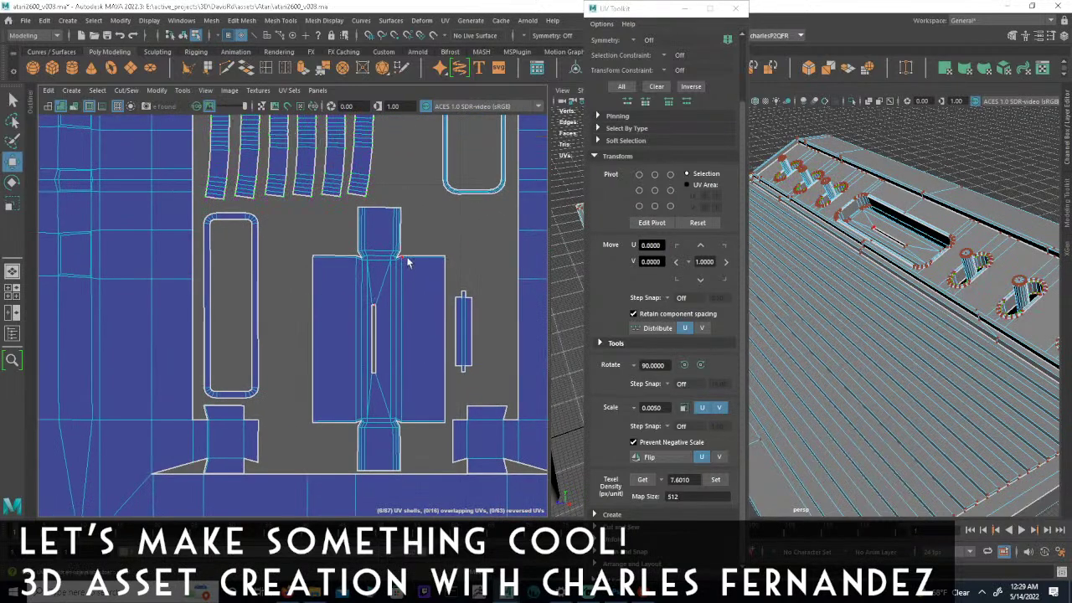
pyautogui.click(394, 258)
pyautogui.moveTo(378, 339); pyautogui.dragTo(372, 333)
# Examine the red reversed arrow shells inside the large ring shell and the matching joystick base on the model.
pyautogui.keyDown('alt'); pyautogui.moveTo(424, 358); pyautogui.dragTo(170, 345, button='right'); pyautogui.keyUp('alt')
pyautogui.keyDown('alt'); pyautogui.moveTo(476, 326); pyautogui.dragTo(378, 323, button='middle'); pyautogui.keyUp('alt')
pyautogui.keyDown('alt'); pyautogui.moveTo(377, 323); pyautogui.dragTo(441, 327, button='right'); pyautogui.keyUp('alt')
pyautogui.keyDown('alt'); pyautogui.moveTo(209, 339); pyautogui.dragTo(79, 344, button='right'); pyautogui.keyUp('alt')
pyautogui.moveTo(330, 290)
pyautogui.keyDown('alt'); pyautogui.mouseDown(button='middle')
pyautogui.moveTo(330, 302)
pyautogui.moveTo(338, 289)
pyautogui.mouseUp(button='middle'); pyautogui.keyUp('alt')
pyautogui.keyDown('alt'); pyautogui.moveTo(338, 289); pyautogui.dragTo(170, 288, button='right'); pyautogui.keyUp('alt')
pyautogui.keyDown('alt'); pyautogui.moveTo(380, 289); pyautogui.dragTo(332, 320, button='middle'); pyautogui.keyUp('alt')
pyautogui.keyDown('alt'); pyautogui.moveTo(332, 321); pyautogui.dragTo(625, 323, button='right'); pyautogui.keyUp('alt')
pyautogui.keyDown('alt'); pyautogui.moveTo(306, 317); pyautogui.dragTo(251, 335, button='middle'); pyautogui.keyUp('alt')
pyautogui.keyDown('alt'); pyautogui.moveTo(252, 335); pyautogui.dragTo(369, 336, button='right'); pyautogui.keyUp('alt')
pyautogui.keyDown('alt'); pyautogui.moveTo(172, 350); pyautogui.dragTo(310, 352, button='middle'); pyautogui.keyUp('alt')
pyautogui.keyDown('alt'); pyautogui.moveTo(310, 352); pyautogui.dragTo(469, 355, button='right'); pyautogui.keyUp('alt')
pyautogui.keyDown('alt'); pyautogui.moveTo(411, 352); pyautogui.dragTo(381, 385, button='middle'); pyautogui.keyUp('alt')
pyautogui.keyDown('alt'); pyautogui.moveTo(381, 385); pyautogui.dragTo(513, 388, button='right'); pyautogui.keyUp('alt')
pyautogui.keyDown('alt'); pyautogui.moveTo(344, 301); pyautogui.dragTo(509, 342, button='right'); pyautogui.keyUp('alt')
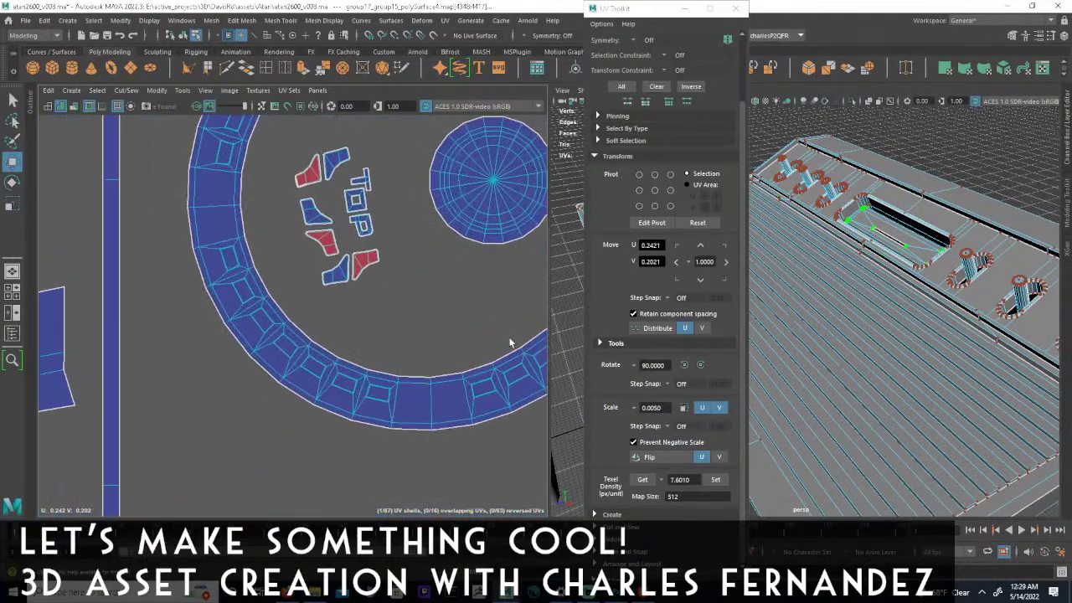
pyautogui.keyDown('alt'); pyautogui.moveTo(404, 304); pyautogui.dragTo(403, 334, button='middle'); pyautogui.keyUp('alt')
pyautogui.keyDown('alt'); pyautogui.moveTo(846, 296); pyautogui.dragTo(940, 291); pyautogui.keyUp('alt')
pyautogui.keyDown('alt'); pyautogui.moveTo(832, 295); pyautogui.dragTo(573, 285, button='middle'); pyautogui.keyUp('alt')
pyautogui.keyDown('alt'); pyautogui.moveTo(846, 305); pyautogui.dragTo(952, 337); pyautogui.keyUp('alt')
pyautogui.keyDown('alt'); pyautogui.moveTo(952, 338); pyautogui.dragTo(999, 340, button='right'); pyautogui.keyUp('alt')
pyautogui.keyDown('alt'); pyautogui.moveTo(855, 340); pyautogui.dragTo(927, 341, button='right'); pyautogui.keyUp('alt')
pyautogui.keyDown('alt'); pyautogui.moveTo(927, 342); pyautogui.dragTo(930, 345); pyautogui.keyUp('alt')
# Check shell spacing across the layout, from the console body shells back to the joystick ring.
pyautogui.keyDown('alt'); pyautogui.moveTo(339, 327); pyautogui.dragTo(158, 299, button='right'); pyautogui.keyUp('alt')
pyautogui.keyDown('alt'); pyautogui.moveTo(463, 308); pyautogui.dragTo(471, 370, button='middle'); pyautogui.keyUp('alt')
pyautogui.keyDown('alt'); pyautogui.moveTo(470, 370); pyautogui.dragTo(129, 332, button='right'); pyautogui.keyUp('alt')
pyautogui.keyDown('alt'); pyautogui.moveTo(393, 331); pyautogui.dragTo(418, 366, button='middle'); pyautogui.keyUp('alt')
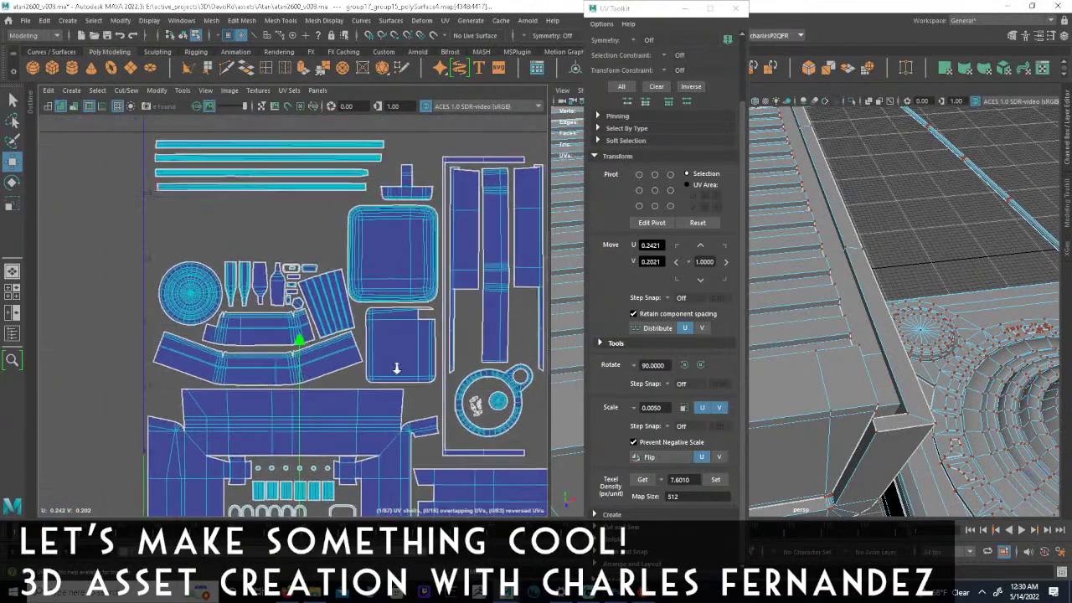
pyautogui.keyDown('alt'); pyautogui.moveTo(419, 366); pyautogui.dragTo(180, 361, button='right'); pyautogui.keyUp('alt')
pyautogui.keyDown('alt'); pyautogui.moveTo(407, 443); pyautogui.dragTo(335, 345, button='middle'); pyautogui.keyUp('alt')
pyautogui.keyDown('alt'); pyautogui.moveTo(335, 345); pyautogui.dragTo(636, 350, button='right'); pyautogui.keyUp('alt')
pyautogui.keyDown('alt'); pyautogui.moveTo(353, 464); pyautogui.dragTo(242, 259, button='middle'); pyautogui.keyUp('alt')
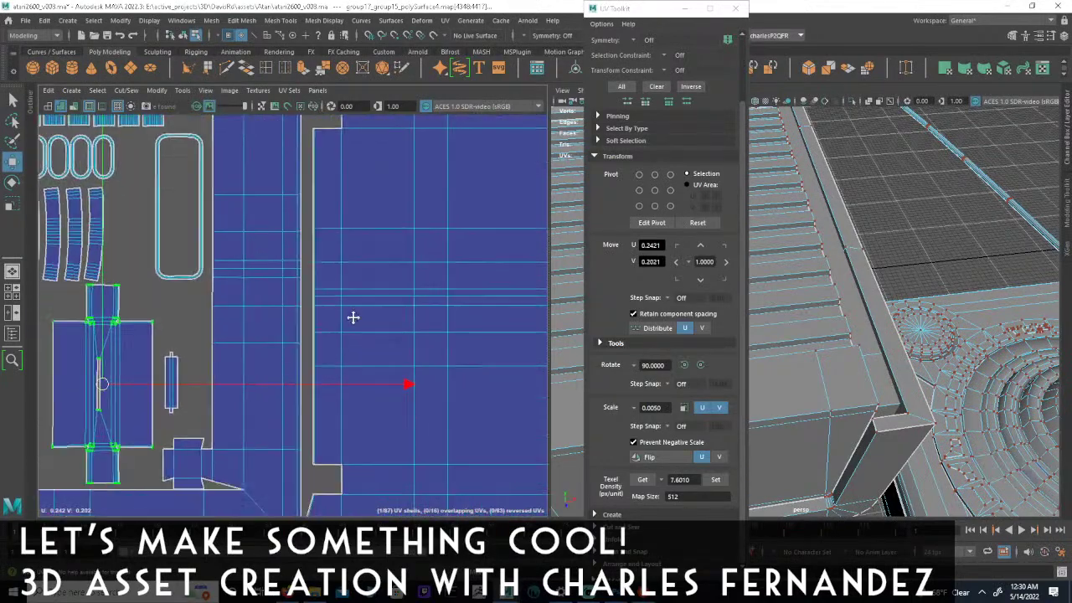
pyautogui.keyDown('alt'); pyautogui.moveTo(349, 349); pyautogui.dragTo(402, 230, button='middle'); pyautogui.keyUp('alt')
pyautogui.keyDown('alt'); pyautogui.moveTo(402, 251); pyautogui.dragTo(98, 276, button='right'); pyautogui.keyUp('alt')
pyautogui.keyDown('alt'); pyautogui.moveTo(329, 296); pyautogui.dragTo(371, 354, button='middle'); pyautogui.keyUp('alt')
pyautogui.keyDown('alt'); pyautogui.moveTo(371, 354); pyautogui.dragTo(180, 356, button='right'); pyautogui.keyUp('alt')
pyautogui.keyDown('alt'); pyautogui.moveTo(418, 305); pyautogui.dragTo(381, 345, button='middle'); pyautogui.keyUp('alt')
pyautogui.keyDown('alt'); pyautogui.moveTo(381, 345); pyautogui.dragTo(639, 347, button='right'); pyautogui.keyUp('alt')
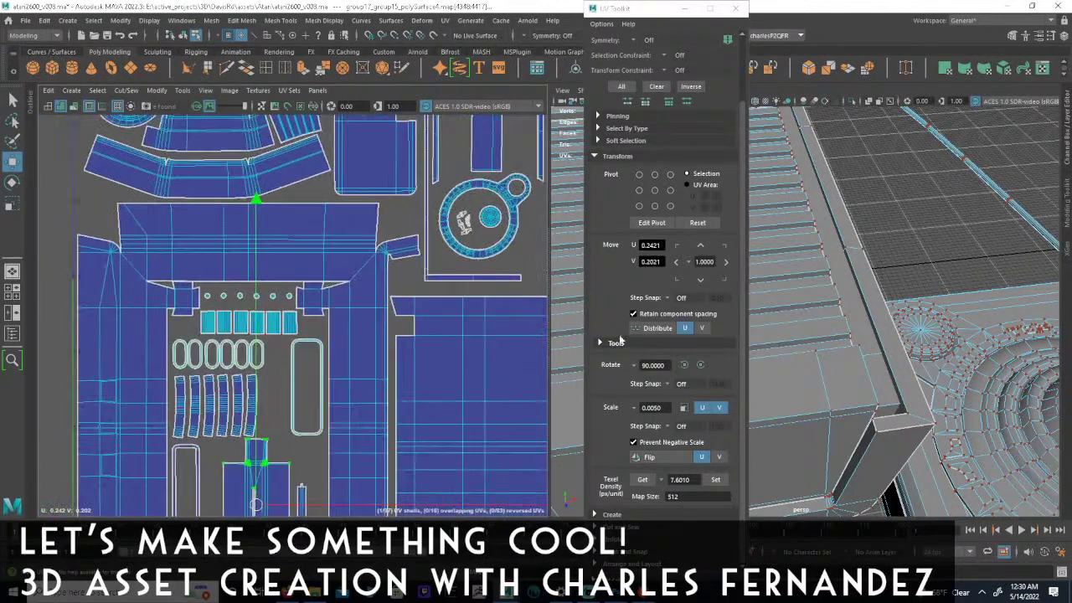
pyautogui.keyDown('alt'); pyautogui.moveTo(498, 317); pyautogui.dragTo(380, 376, button='middle'); pyautogui.keyUp('alt')
pyautogui.keyDown('alt'); pyautogui.moveTo(380, 376); pyautogui.dragTo(558, 385, button='right'); pyautogui.keyUp('alt')
pyautogui.keyDown('alt'); pyautogui.moveTo(371, 327); pyautogui.dragTo(284, 364, button='middle'); pyautogui.keyUp('alt')
pyautogui.keyDown('alt'); pyautogui.moveTo(284, 364); pyautogui.dragTo(544, 396, button='right'); pyautogui.keyUp('alt')
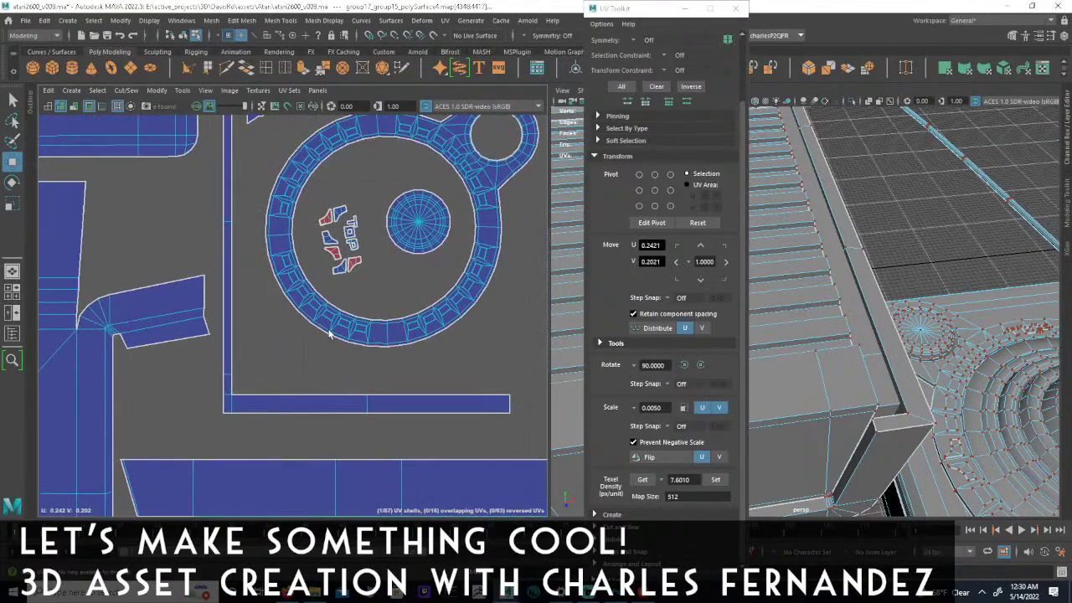
# Select the red reversed arrow shells beside the TOP lettering inside the ring shell.
pyautogui.keyDown('alt'); pyautogui.moveTo(292, 271); pyautogui.dragTo(273, 320, button='middle'); pyautogui.keyUp('alt')
pyautogui.keyDown('alt'); pyautogui.moveTo(273, 320); pyautogui.dragTo(541, 332, button='right'); pyautogui.keyUp('alt')
pyautogui.keyDown('alt'); pyautogui.moveTo(356, 325); pyautogui.dragTo(552, 329, button='right'); pyautogui.keyUp('alt')
pyautogui.keyDown('alt'); pyautogui.moveTo(315, 209); pyautogui.dragTo(281, 290, button='middle'); pyautogui.keyUp('alt')
pyautogui.keyDown('alt'); pyautogui.moveTo(281, 290); pyautogui.dragTo(368, 285, button='right'); pyautogui.keyUp('alt')
pyautogui.click(299, 226)
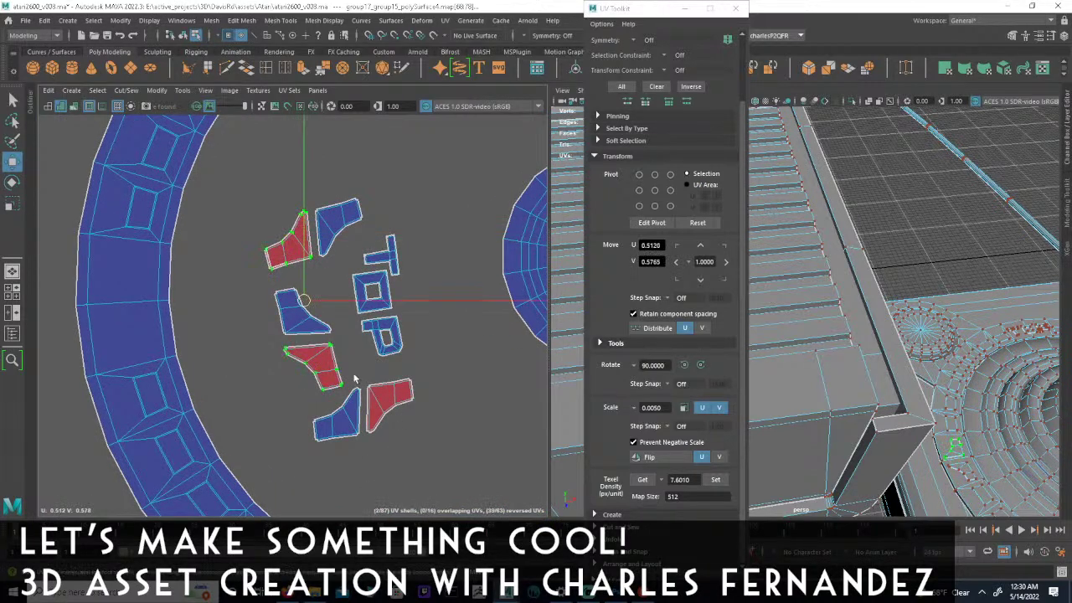
pyautogui.keyDown('alt'); pyautogui.moveTo(478, 391); pyautogui.dragTo(343, 377, button='right'); pyautogui.keyUp('alt')
pyautogui.keyDown('alt'); pyautogui.moveTo(436, 362); pyautogui.dragTo(203, 348, button='middle'); pyautogui.keyUp('alt')
pyautogui.keyDown('alt'); pyautogui.moveTo(454, 358); pyautogui.dragTo(48, 340, button='right'); pyautogui.keyUp('alt')
pyautogui.keyDown('alt'); pyautogui.moveTo(289, 342); pyautogui.dragTo(530, 361, button='right'); pyautogui.keyUp('alt')
pyautogui.keyDown('alt'); pyautogui.moveTo(529, 360); pyautogui.dragTo(258, 328, button='middle'); pyautogui.keyUp('alt')
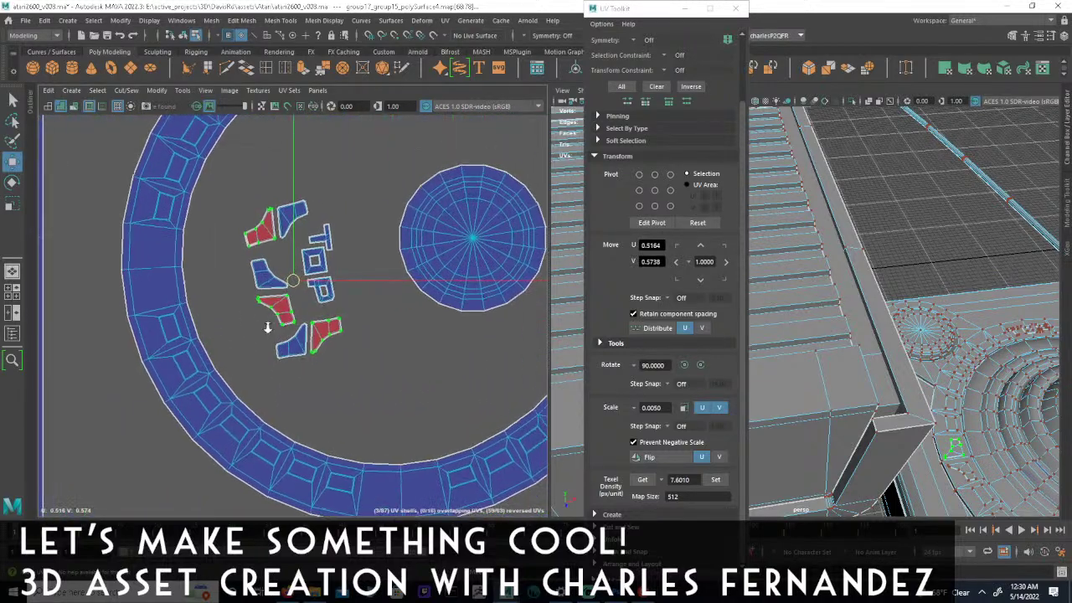
# Try flipping the selected red arrow shells and undo the flip.
pyautogui.click(165, 97)
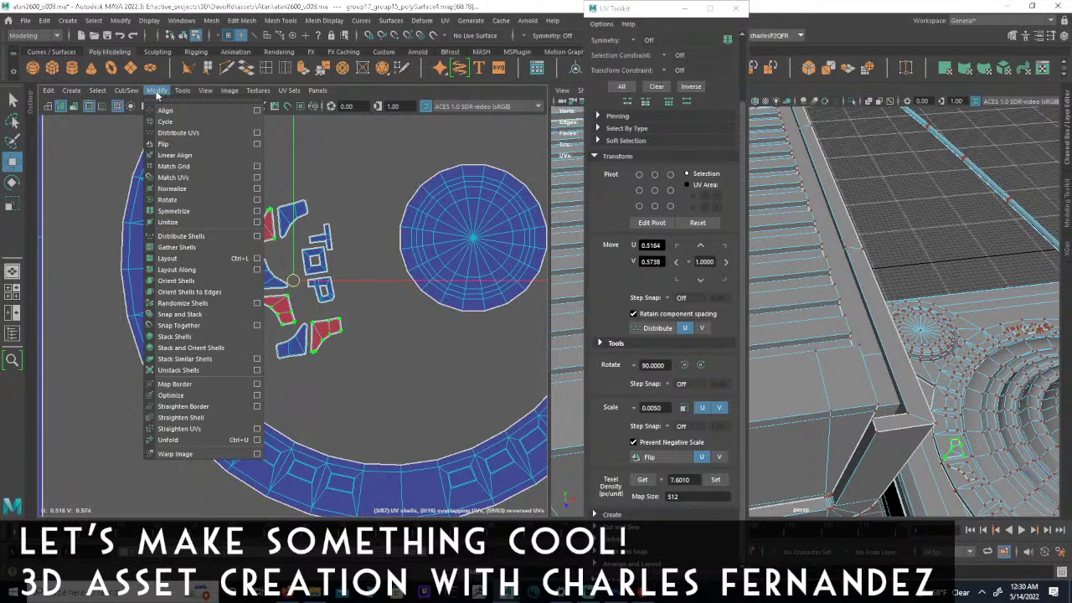
pyautogui.click(172, 144)
pyautogui.hotkey('ctrl', 'z')
# Add the remaining reversed piece to the selection and flip all the red arrow shells vertically.
pyautogui.keyDown('alt'); pyautogui.moveTo(232, 263); pyautogui.dragTo(255, 275, button='right'); pyautogui.keyUp('alt')
pyautogui.scroll(3, 281, 278)
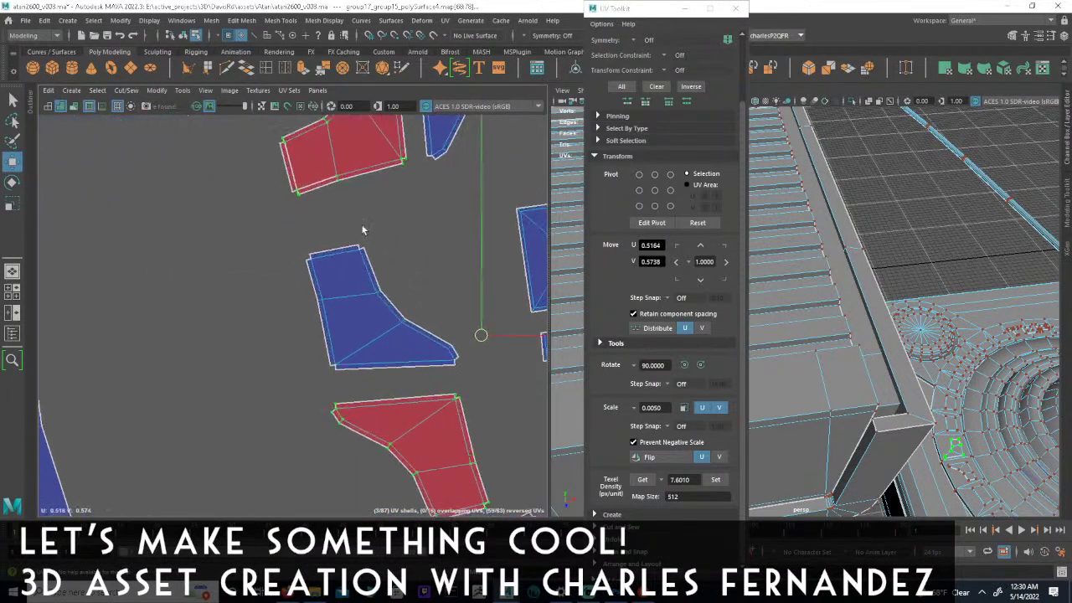
pyautogui.keyDown('alt'); pyautogui.moveTo(412, 354); pyautogui.dragTo(416, 321, button='middle'); pyautogui.keyUp('alt')
pyautogui.keyDown('alt'); pyautogui.moveTo(417, 321); pyautogui.dragTo(386, 312, button='right'); pyautogui.keyUp('alt')
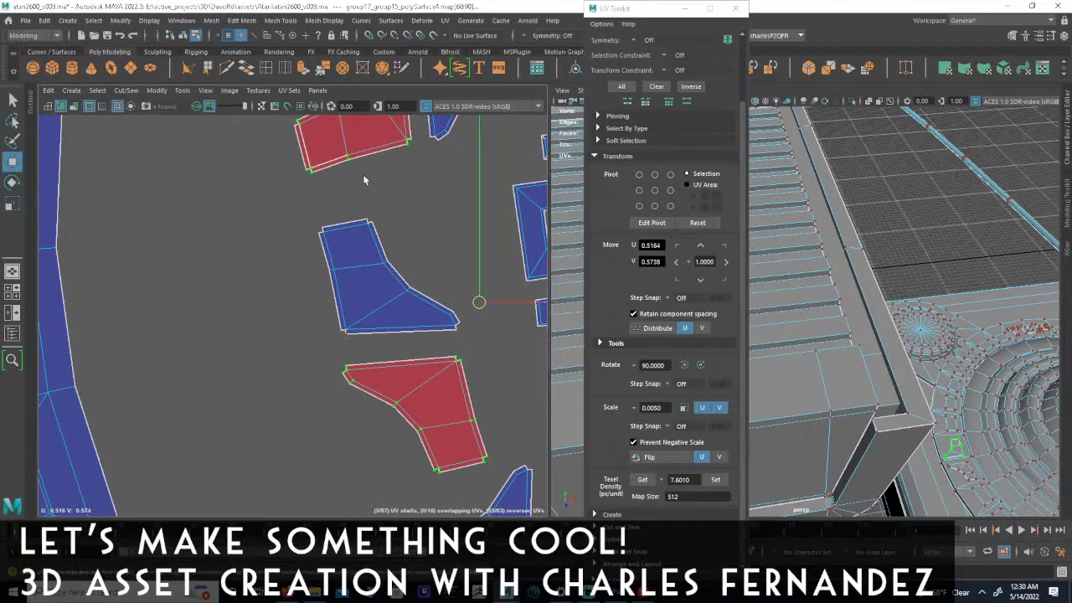
pyautogui.scroll(-5, 259, 294)
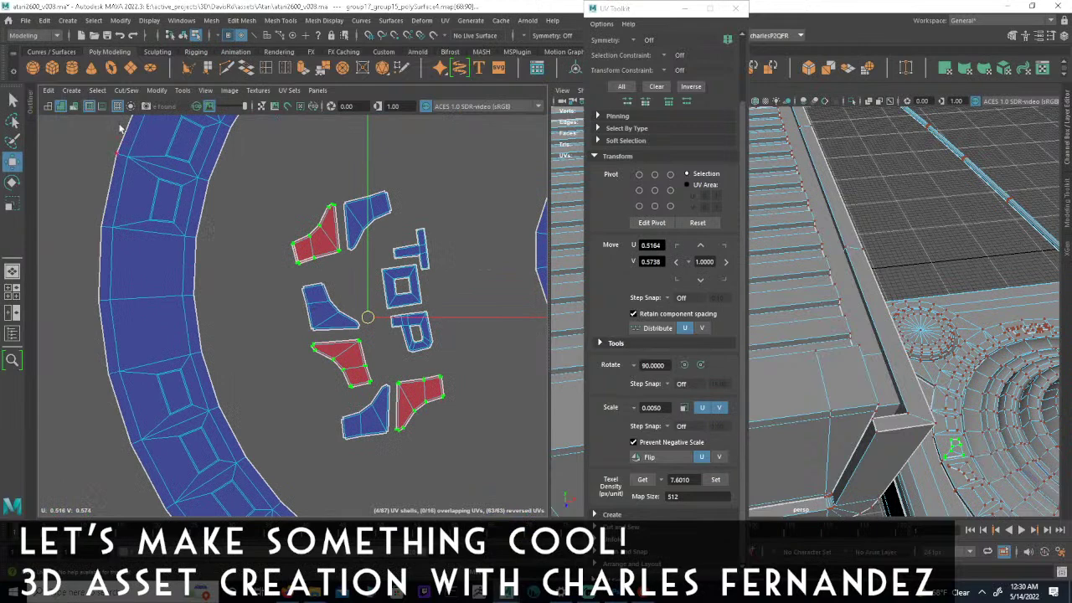
pyautogui.click(157, 90)
pyautogui.click(178, 145)
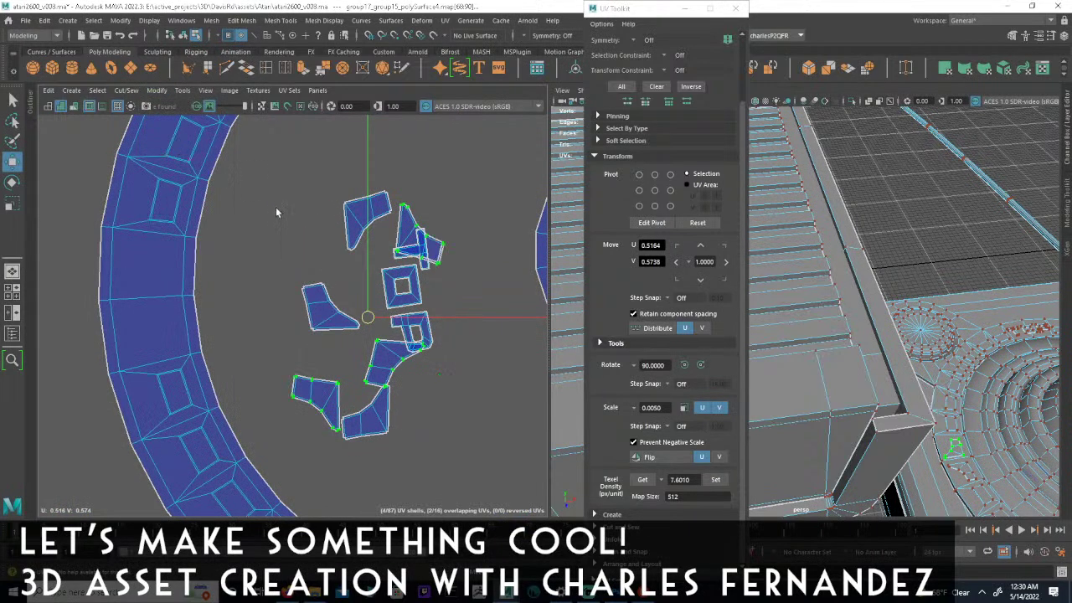
# Move the flipped arrow shells up and right into the free space above the round shell, and save the scene.
pyautogui.moveTo(367, 317); pyautogui.dragTo(256, 235)
pyautogui.scroll(3, 402, 268)
pyautogui.keyDown('alt'); pyautogui.moveTo(402, 268); pyautogui.dragTo(459, 303, button='middle'); pyautogui.keyUp('alt')
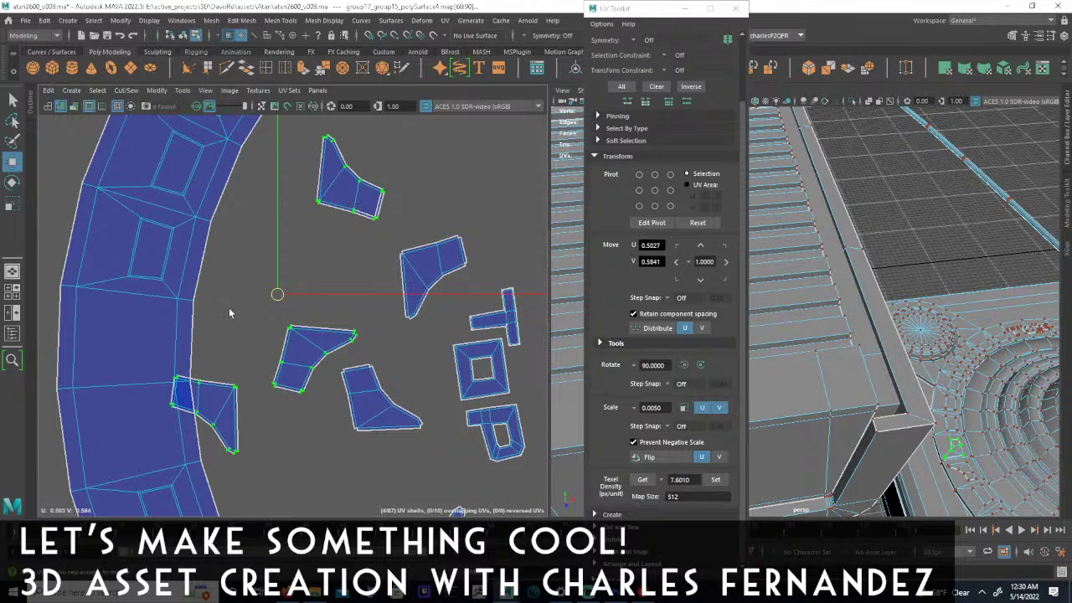
pyautogui.moveTo(277, 298); pyautogui.dragTo(378, 308)
pyautogui.scroll(-3, 220, 304)
pyautogui.scroll(2, 259, 299)
pyautogui.scroll(1, 410, 205)
pyautogui.moveTo(410, 205); pyautogui.dragTo(426, 192)
pyautogui.scroll(-2, 438, 282)
pyautogui.scroll(2, 368, 188)
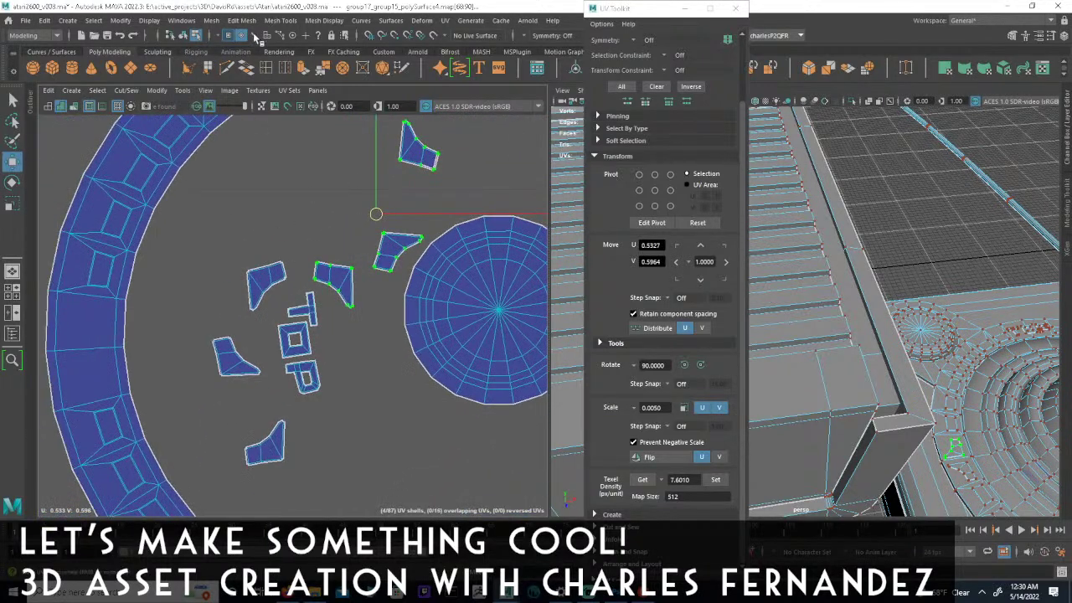
pyautogui.hotkey('ctrl', 's')
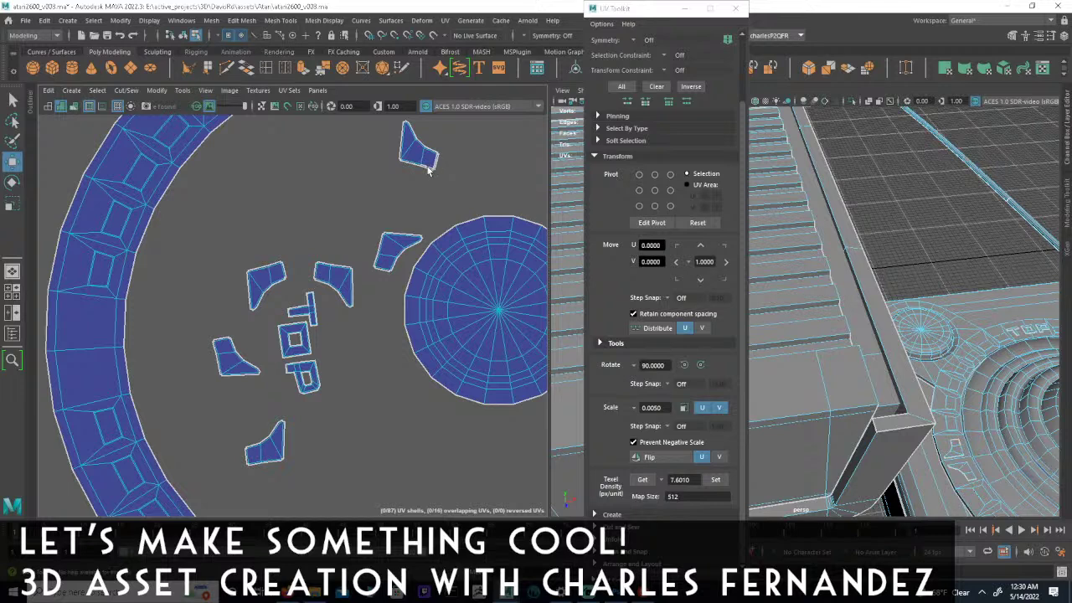
# Switch to edge selection and sew the split edge of the uppermost flipped arrow shell so it forms one piece.
pyautogui.click(255, 36)
pyautogui.click(429, 170)
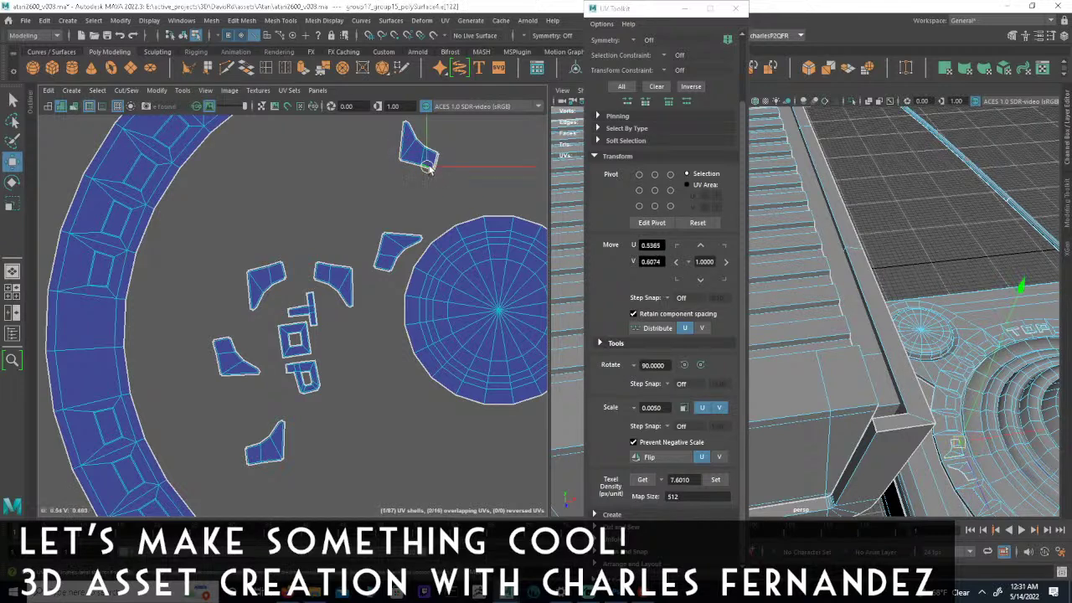
pyautogui.click(428, 159)
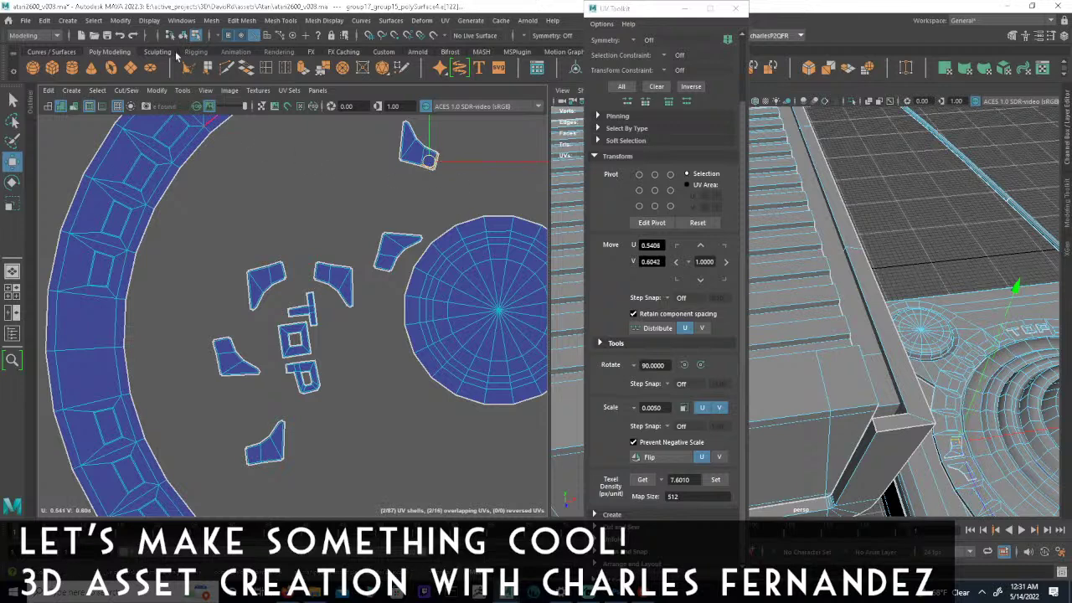
pyautogui.click(157, 91)
pyautogui.click(144, 205)
pyautogui.click(433, 174)
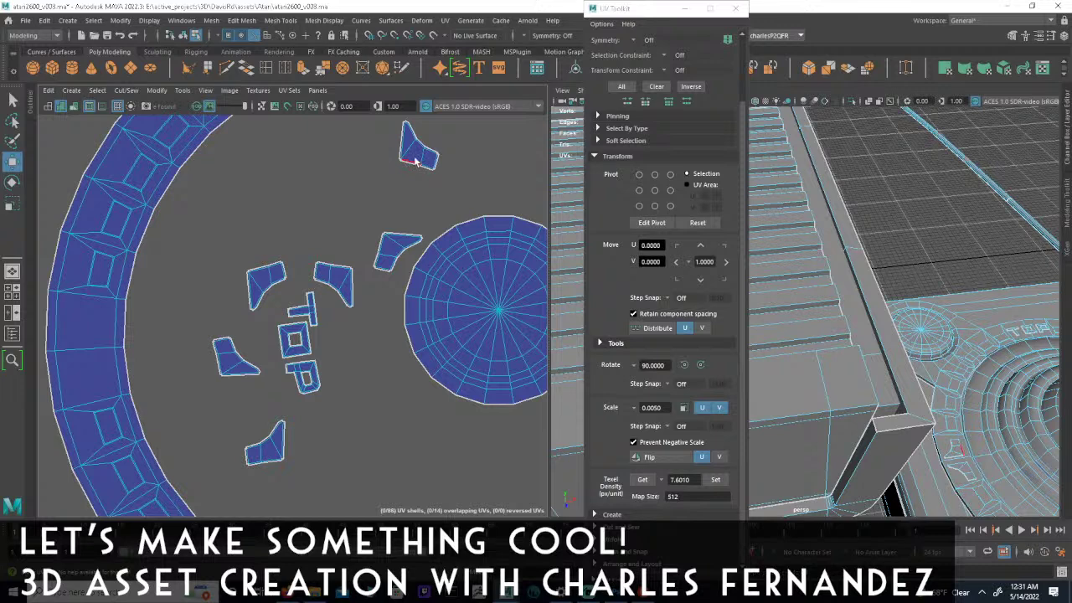
pyautogui.moveTo(407, 137); pyautogui.dragTo(423, 163)
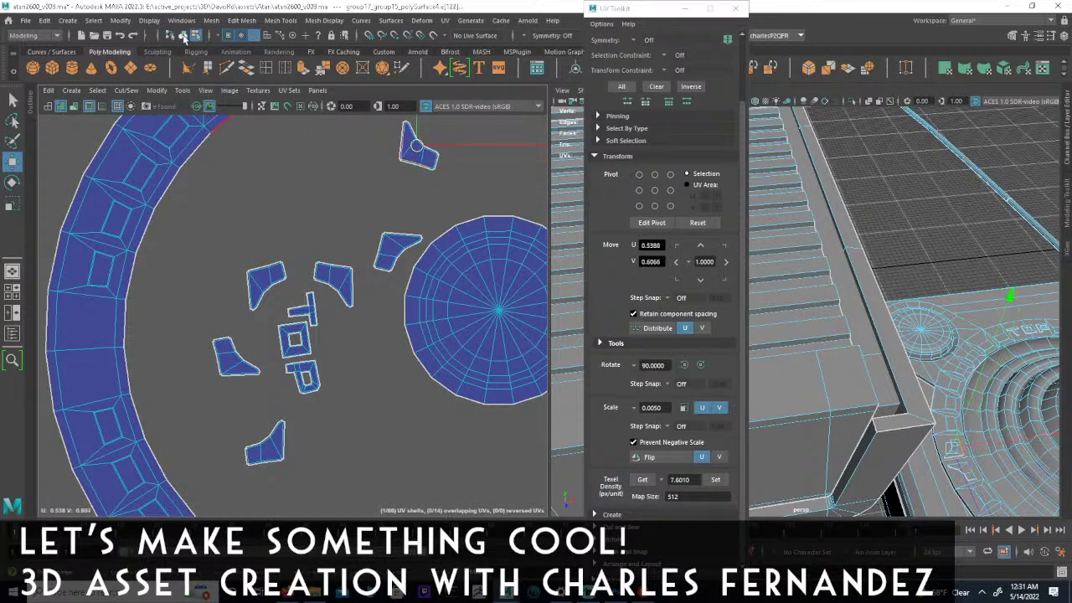
# Return to UV selection and move the sewn arrow shell directly above the upper arrow shell beside the TOP lettering.
pyautogui.click(242, 38)
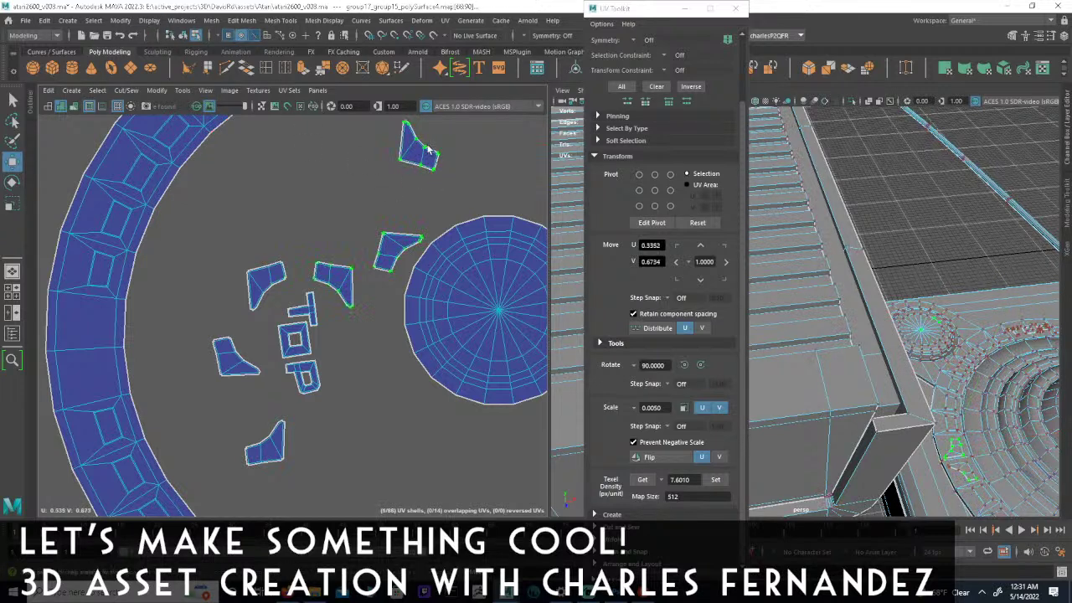
pyautogui.click(402, 195)
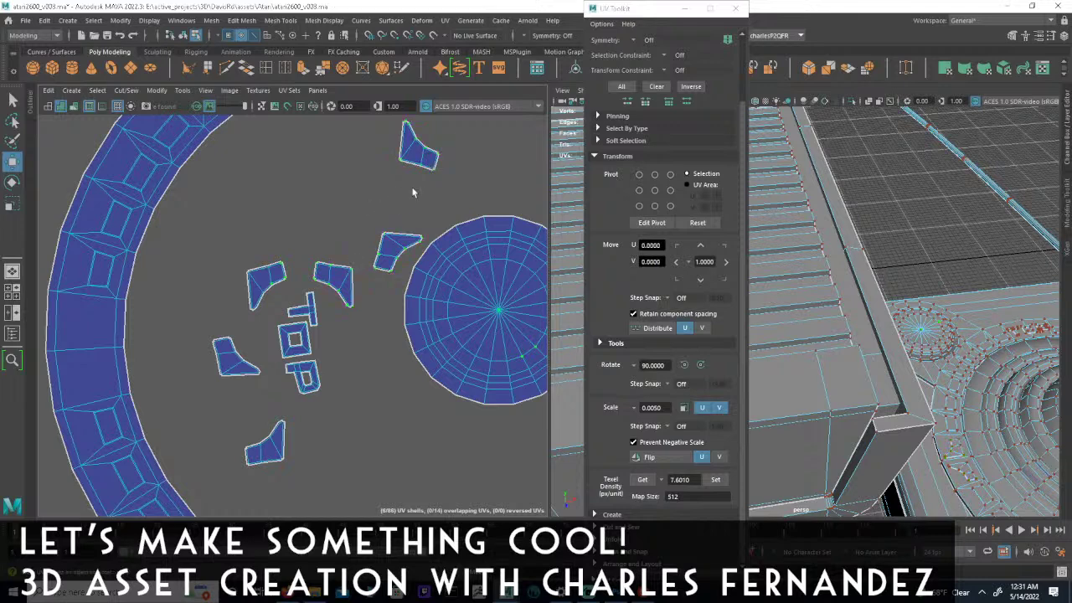
pyautogui.moveTo(395, 117); pyautogui.dragTo(270, 237)
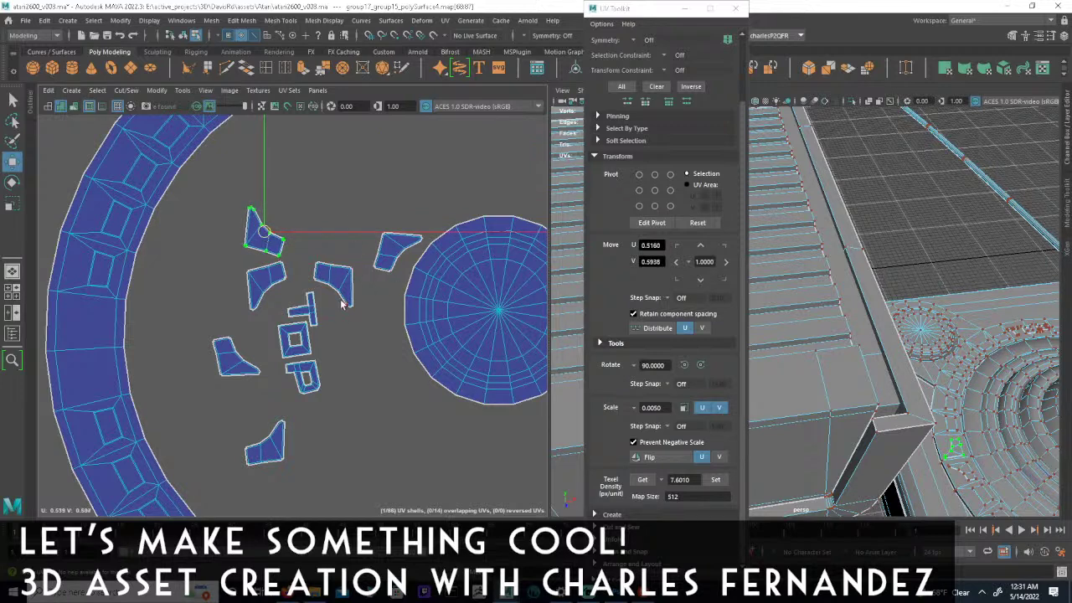
# Move the other two flipped arrow shells below their matching arrow shells, one beneath the lowest and one beneath the middle.
pyautogui.click(350, 271)
pyautogui.moveTo(334, 286); pyautogui.dragTo(266, 497)
pyautogui.click(388, 239)
pyautogui.moveTo(391, 261); pyautogui.dragTo(234, 408)
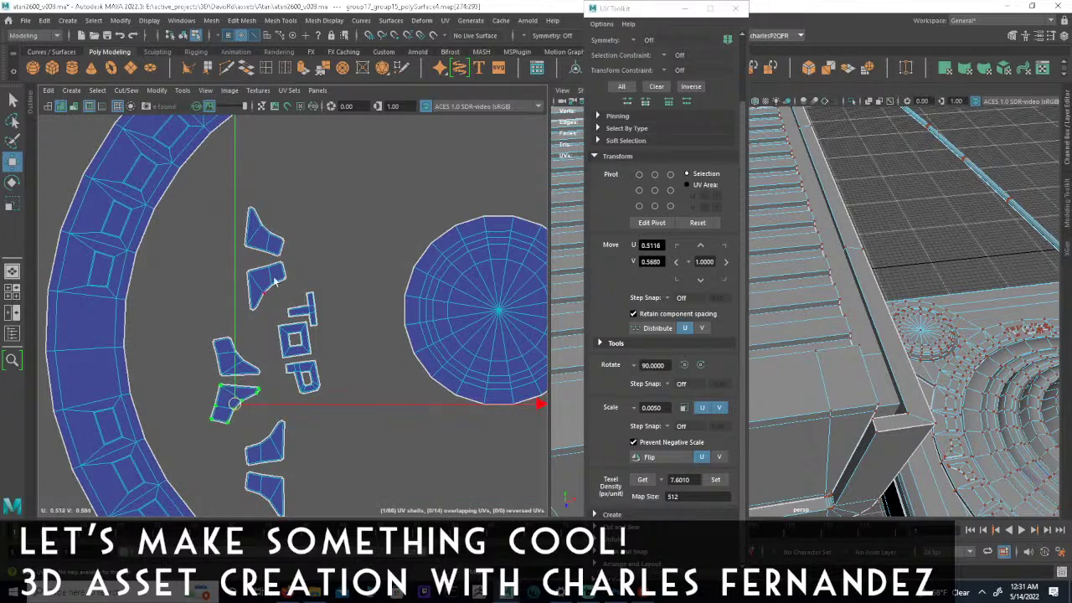
# Hide the UV Toolkit and select each pair of arrow shells to check where they lie on the joystick base.
pyautogui.moveTo(316, 188); pyautogui.dragTo(229, 289)
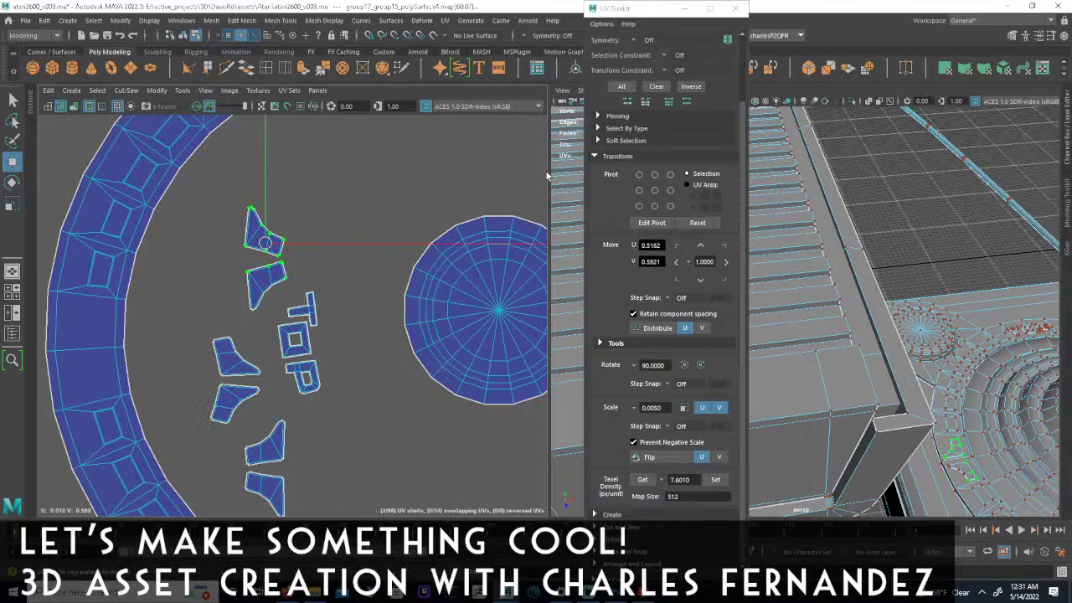
pyautogui.click(686, 8)
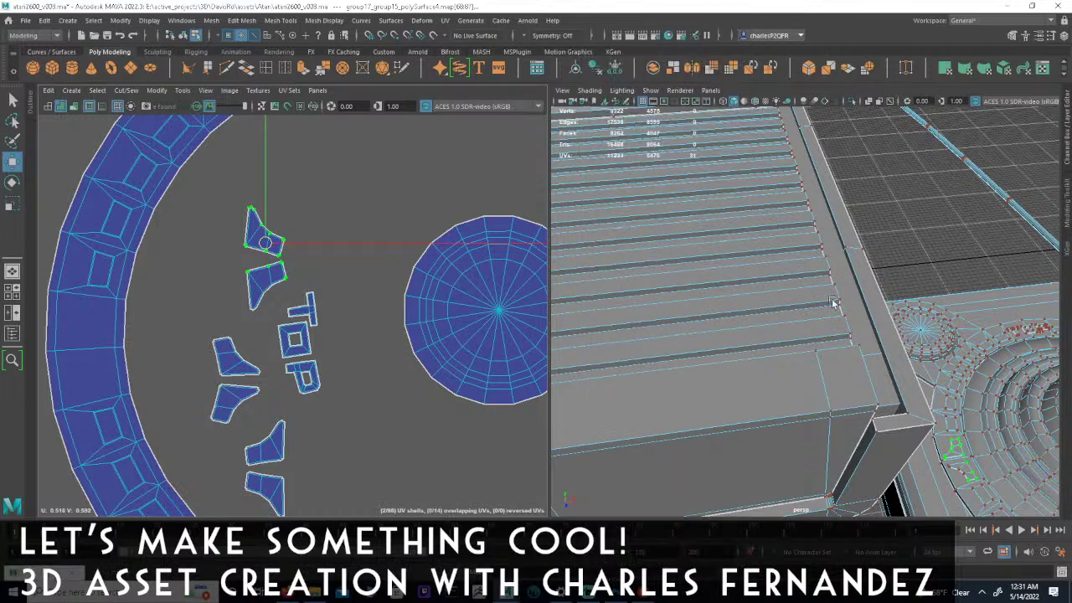
pyautogui.keyDown('alt'); pyautogui.moveTo(805, 346); pyautogui.dragTo(775, 311, button='middle'); pyautogui.keyUp('alt')
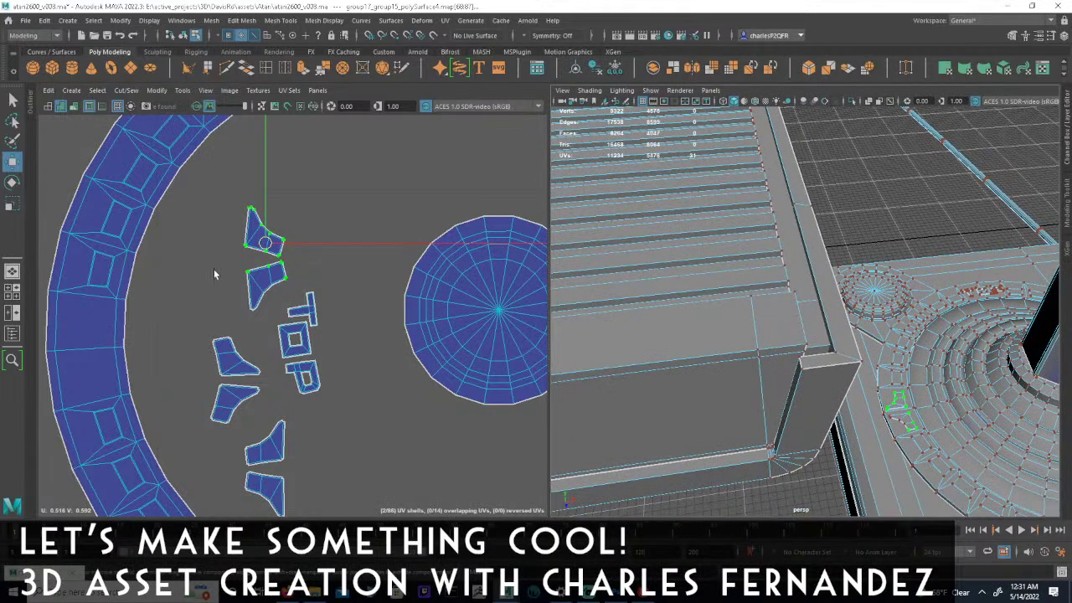
pyautogui.moveTo(201, 319); pyautogui.dragTo(230, 419)
pyautogui.keyDown('alt'); pyautogui.moveTo(1035, 408); pyautogui.dragTo(876, 278, button='middle'); pyautogui.keyUp('alt')
pyautogui.scroll(-1, 260, 415)
pyautogui.keyDown('alt'); pyautogui.moveTo(290, 422); pyautogui.dragTo(304, 383, button='middle'); pyautogui.keyUp('alt')
pyautogui.moveTo(337, 368); pyautogui.dragTo(261, 474)
pyautogui.keyDown('alt'); pyautogui.moveTo(866, 226); pyautogui.dragTo(852, 261, button='middle'); pyautogui.keyUp('alt')
# Maximize the UV editor and move the tall slotted shell up and right, away from the wide strip shell.
pyautogui.keyDown('alt'); pyautogui.moveTo(376, 237); pyautogui.dragTo(138, 241, button='right'); pyautogui.keyUp('alt')
pyautogui.keyDown('alt'); pyautogui.moveTo(370, 279); pyautogui.dragTo(340, 315, button='middle'); pyautogui.keyUp('alt')
pyautogui.scroll(-6, 340, 315)
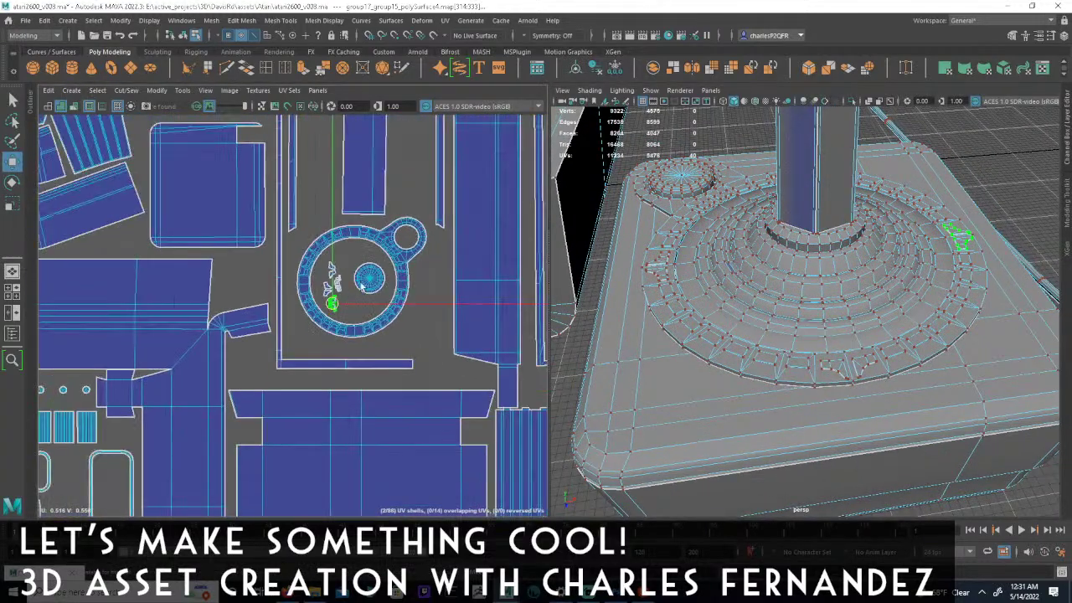
pyautogui.keyDown('alt'); pyautogui.moveTo(256, 294); pyautogui.dragTo(218, 298, button='middle'); pyautogui.keyUp('alt')
pyautogui.keyDown('alt'); pyautogui.moveTo(366, 313); pyautogui.dragTo(616, 308, button='right'); pyautogui.keyUp('alt')
pyautogui.keyDown('alt'); pyautogui.moveTo(541, 280); pyautogui.dragTo(457, 369, button='middle'); pyautogui.keyUp('alt')
pyautogui.keyDown('alt'); pyautogui.moveTo(457, 369); pyautogui.dragTo(159, 297, button='right'); pyautogui.keyUp('alt')
pyautogui.keyDown('alt'); pyautogui.moveTo(159, 297); pyautogui.dragTo(196, 379, button='middle'); pyautogui.keyUp('alt')
pyautogui.keyDown('alt'); pyautogui.moveTo(390, 307); pyautogui.dragTo(358, 307, button='right'); pyautogui.keyUp('alt')
pyautogui.keyDown('alt'); pyautogui.moveTo(358, 306); pyautogui.dragTo(402, 258, button='middle'); pyautogui.keyUp('alt')
pyautogui.press('space')
pyautogui.keyDown('alt'); pyautogui.moveTo(663, 303); pyautogui.dragTo(414, 391, button='middle'); pyautogui.keyUp('alt')
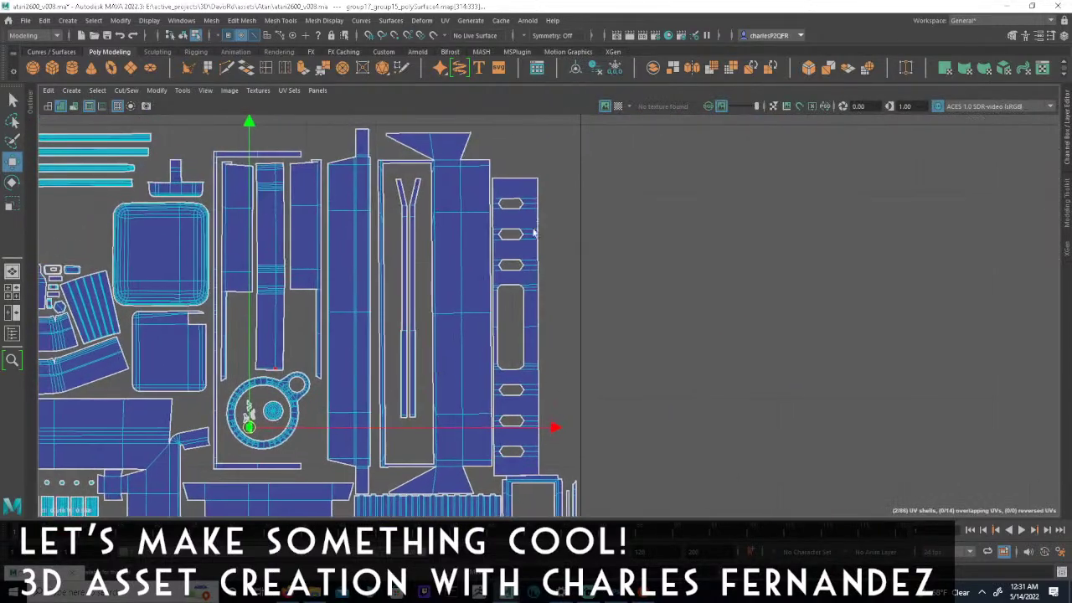
pyautogui.click(540, 180)
pyautogui.moveTo(517, 328); pyautogui.dragTo(545, 289)
# Select the wide strip shell with the attached frame and move it slightly right and up.
pyautogui.keyDown('alt'); pyautogui.moveTo(542, 485); pyautogui.dragTo(563, 207, button='middle'); pyautogui.keyUp('alt')
pyautogui.keyDown('alt'); pyautogui.moveTo(574, 240); pyautogui.dragTo(553, 232, button='right'); pyautogui.keyUp('alt')
pyautogui.keyDown('alt'); pyautogui.moveTo(553, 232); pyautogui.dragTo(546, 364, button='middle'); pyautogui.keyUp('alt')
pyautogui.keyDown('alt'); pyautogui.moveTo(546, 364); pyautogui.dragTo(746, 349, button='right'); pyautogui.keyUp('alt')
pyautogui.keyDown('alt'); pyautogui.moveTo(578, 335); pyautogui.dragTo(668, 255, button='middle'); pyautogui.keyUp('alt')
pyautogui.keyDown('alt'); pyautogui.moveTo(668, 255); pyautogui.dragTo(476, 225, button='right'); pyautogui.keyUp('alt')
pyautogui.keyDown('alt'); pyautogui.moveTo(476, 225); pyautogui.dragTo(614, 201, button='middle'); pyautogui.keyUp('alt')
pyautogui.keyDown('alt'); pyautogui.moveTo(605, 244); pyautogui.dragTo(405, 343, button='middle'); pyautogui.keyUp('alt')
pyautogui.keyDown('alt'); pyautogui.moveTo(404, 342); pyautogui.dragTo(546, 298, button='right'); pyautogui.keyUp('alt')
pyautogui.keyDown('alt'); pyautogui.moveTo(546, 299); pyautogui.dragTo(502, 408, button='middle'); pyautogui.keyUp('alt')
pyautogui.keyDown('alt'); pyautogui.moveTo(481, 250); pyautogui.dragTo(512, 334, button='middle'); pyautogui.keyUp('alt')
pyautogui.doubleClick(510, 242)
pyautogui.keyDown('alt'); pyautogui.moveTo(518, 388); pyautogui.dragTo(571, 257, button='middle'); pyautogui.keyUp('alt')
pyautogui.keyDown('alt'); pyautogui.moveTo(571, 256); pyautogui.dragTo(553, 258, button='right'); pyautogui.keyUp('alt')
pyautogui.moveTo(511, 263); pyautogui.dragTo(516, 260)
# Select the ribbed panel shell below it and move it slightly down, away from the shells above.
pyautogui.keyDown('alt'); pyautogui.moveTo(587, 281); pyautogui.dragTo(612, 245, button='middle'); pyautogui.keyUp('alt')
pyautogui.moveTo(600, 399)
pyautogui.keyDown('alt'); pyautogui.mouseDown(button='middle')
pyautogui.moveTo(581, 220)
pyautogui.moveTo(556, 402)
pyautogui.moveTo(540, 438)
pyautogui.mouseUp(button='middle'); pyautogui.keyUp('alt')
pyautogui.scroll(1, 540, 438)
pyautogui.moveTo(536, 251)
pyautogui.keyDown('alt'); pyautogui.mouseDown(button='middle')
pyautogui.moveTo(569, 467)
pyautogui.moveTo(514, 383)
pyautogui.moveTo(517, 397)
pyautogui.mouseUp(button='middle'); pyautogui.keyUp('alt')
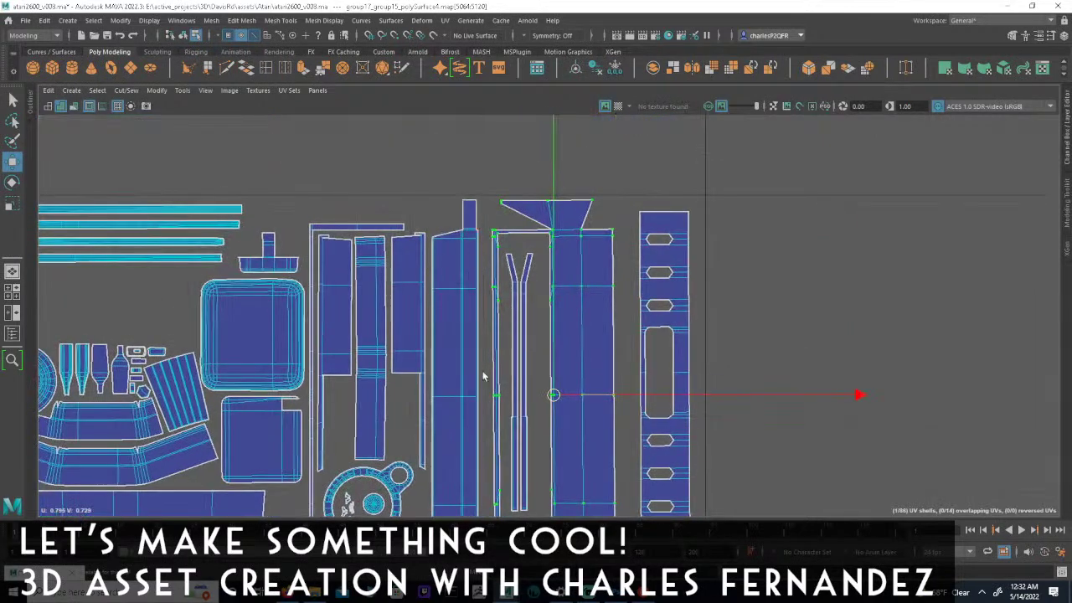
pyautogui.keyDown('alt'); pyautogui.moveTo(498, 361); pyautogui.dragTo(507, 164, button='middle'); pyautogui.keyUp('alt')
pyautogui.keyDown('alt'); pyautogui.moveTo(512, 402); pyautogui.dragTo(518, 176, button='middle'); pyautogui.keyUp('alt')
pyautogui.moveTo(522, 354)
pyautogui.keyDown('alt'); pyautogui.mouseDown(button='middle')
pyautogui.moveTo(534, 225)
pyautogui.moveTo(491, 256)
pyautogui.moveTo(567, 335)
pyautogui.moveTo(562, 266)
pyautogui.moveTo(550, 312)
pyautogui.mouseUp(button='middle'); pyautogui.keyUp('alt')
pyautogui.click(501, 146)
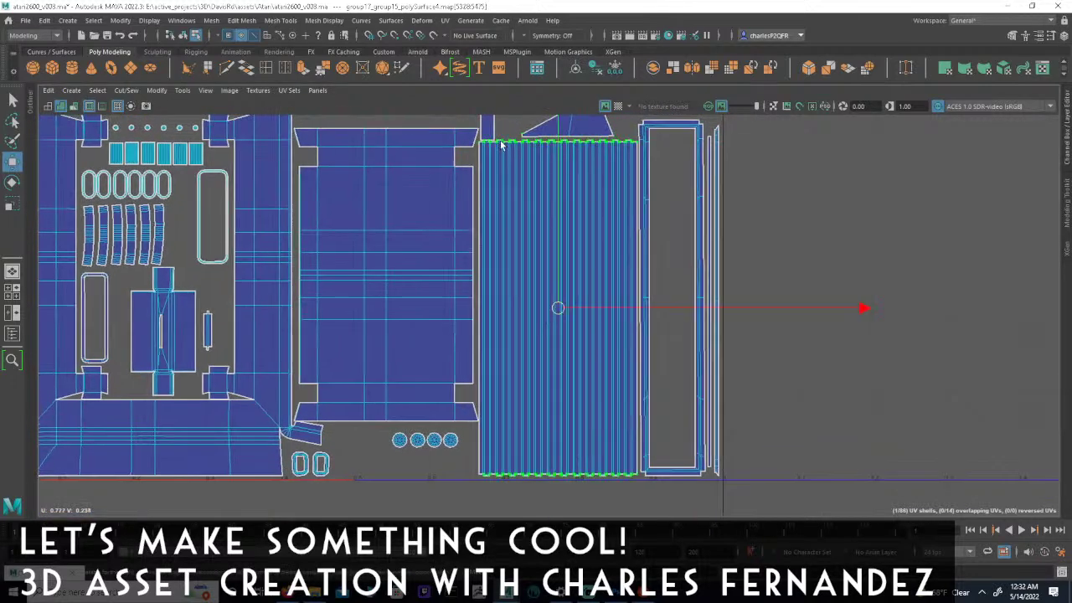
pyautogui.keyDown('alt'); pyautogui.moveTo(567, 215); pyautogui.dragTo(553, 217, button='middle'); pyautogui.keyUp('alt')
pyautogui.moveTo(549, 208); pyautogui.dragTo(550, 210)
# Review the gaps around the ribbed panel and the placement of all shells within the full UV tile.
pyautogui.keyDown('alt'); pyautogui.moveTo(536, 270); pyautogui.dragTo(547, 414, button='middle'); pyautogui.keyUp('alt')
pyautogui.keyDown('alt'); pyautogui.moveTo(547, 413); pyautogui.dragTo(777, 420, button='right'); pyautogui.keyUp('alt')
pyautogui.moveTo(507, 273)
pyautogui.keyDown('alt'); pyautogui.mouseDown(button='middle')
pyautogui.moveTo(517, 485)
pyautogui.moveTo(548, 454)
pyautogui.moveTo(548, 476)
pyautogui.moveTo(563, 156)
pyautogui.mouseUp(button='middle'); pyautogui.keyUp('alt')
pyautogui.keyDown('alt'); pyautogui.moveTo(601, 374); pyautogui.dragTo(594, 261, button='middle'); pyautogui.keyUp('alt')
pyautogui.keyDown('alt'); pyautogui.moveTo(510, 235); pyautogui.dragTo(618, 197, button='middle'); pyautogui.keyUp('alt')
pyautogui.keyDown('alt'); pyautogui.moveTo(618, 198); pyautogui.dragTo(379, 206, button='right'); pyautogui.keyUp('alt')
pyautogui.keyDown('alt'); pyautogui.moveTo(564, 314); pyautogui.dragTo(666, 172, button='middle'); pyautogui.keyUp('alt')
pyautogui.keyDown('alt'); pyautogui.moveTo(665, 173); pyautogui.dragTo(377, 188, button='right'); pyautogui.keyUp('alt')
pyautogui.keyDown('alt'); pyautogui.moveTo(561, 296); pyautogui.dragTo(555, 439, button='middle'); pyautogui.keyUp('alt')
pyautogui.keyDown('alt'); pyautogui.moveTo(554, 438); pyautogui.dragTo(293, 427, button='right'); pyautogui.keyUp('alt')
pyautogui.keyDown('alt'); pyautogui.moveTo(622, 264); pyautogui.dragTo(451, 304, button='middle'); pyautogui.keyUp('alt')
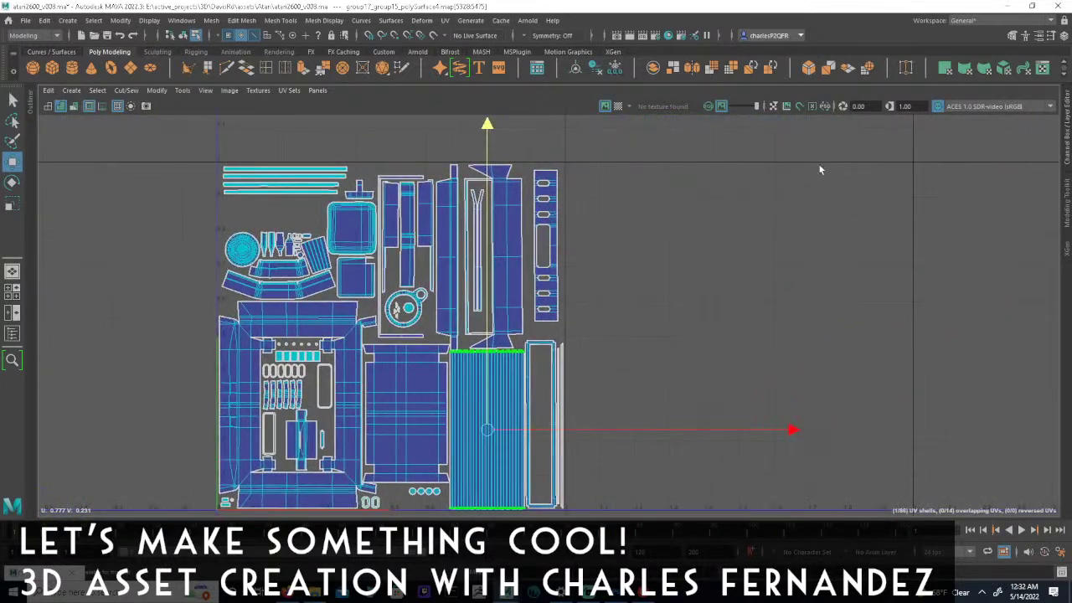
# Restore the side-by-side UV and perspective views, switch to object selection, and frame the console and joystick model.
pyautogui.press('space')
pyautogui.keyDown('alt'); pyautogui.moveTo(739, 266); pyautogui.dragTo(653, 241, button='right'); pyautogui.keyUp('alt')
pyautogui.keyDown('alt'); pyautogui.moveTo(653, 242); pyautogui.dragTo(712, 272); pyautogui.keyUp('alt')
pyautogui.keyDown('alt'); pyautogui.moveTo(712, 272); pyautogui.dragTo(591, 235, button='right'); pyautogui.keyUp('alt')
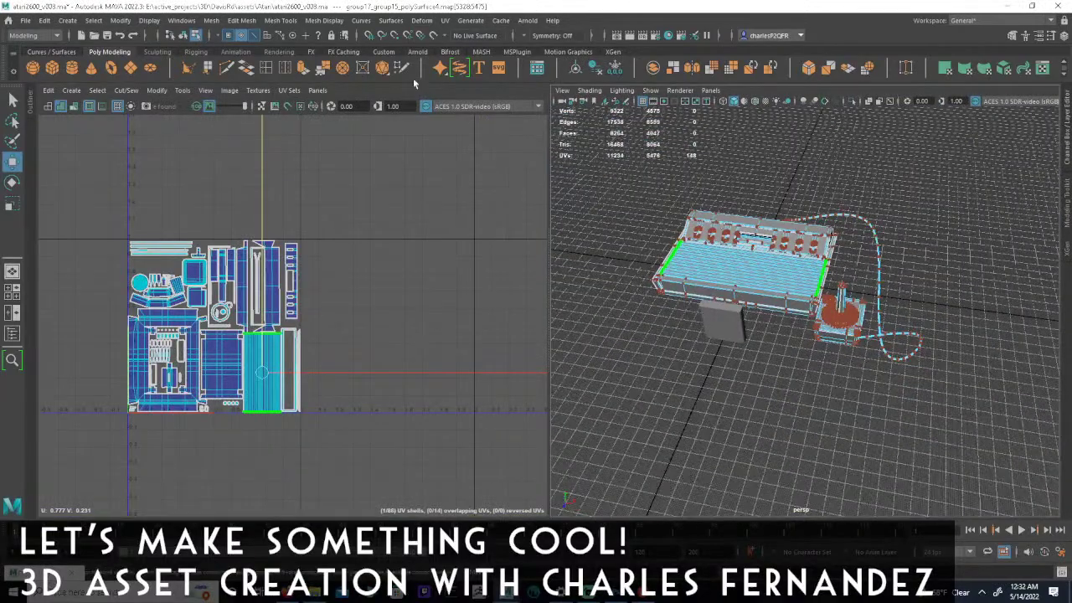
pyautogui.click(182, 36)
pyautogui.keyDown('alt'); pyautogui.moveTo(754, 263); pyautogui.dragTo(737, 224, button='right'); pyautogui.keyUp('alt')
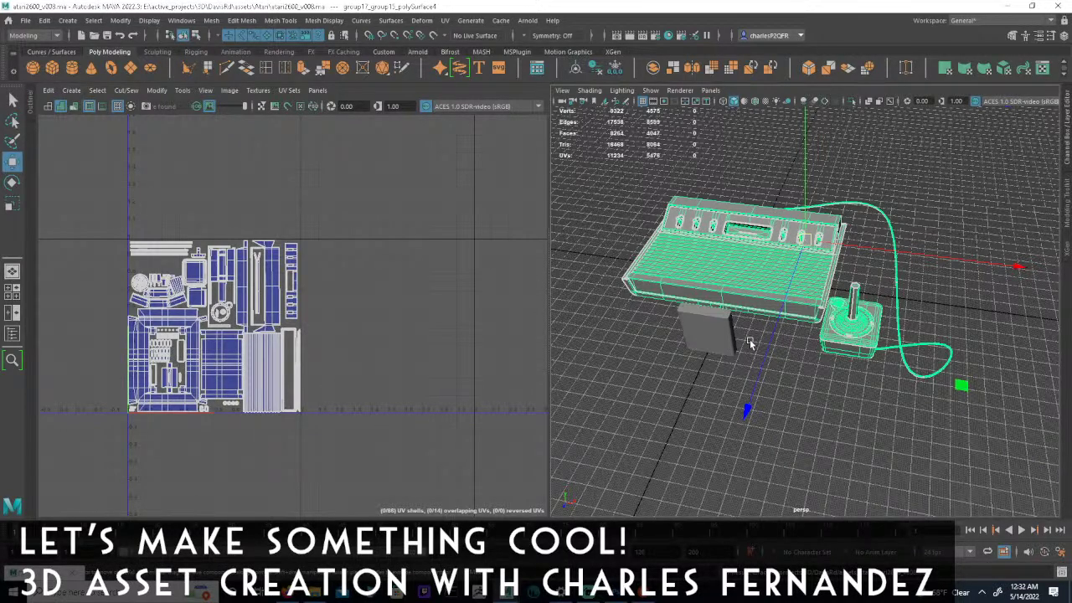
pyautogui.keyDown('alt'); pyautogui.moveTo(903, 379); pyautogui.dragTo(826, 376, button='middle'); pyautogui.keyUp('alt')
pyautogui.keyDown('alt'); pyautogui.moveTo(826, 376); pyautogui.dragTo(849, 356, button='right'); pyautogui.keyUp('alt')
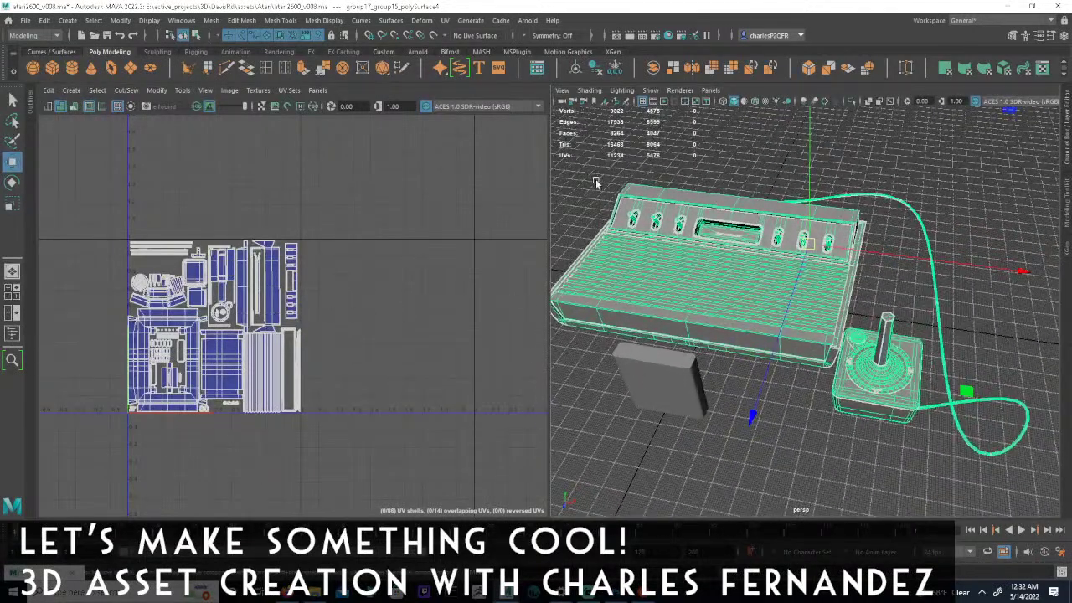
# Export the selected console and joystick model as FBX, overwriting atari_v001.fbx in the Atari assets folder.
pyautogui.click(230, 91)
pyautogui.click(258, 90)
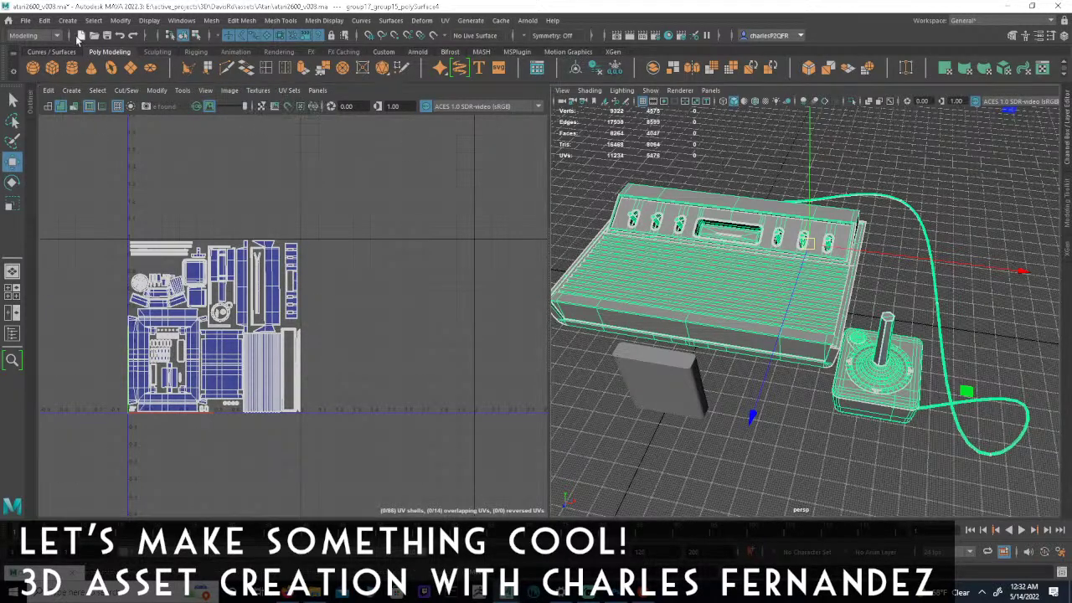
pyautogui.click(25, 20)
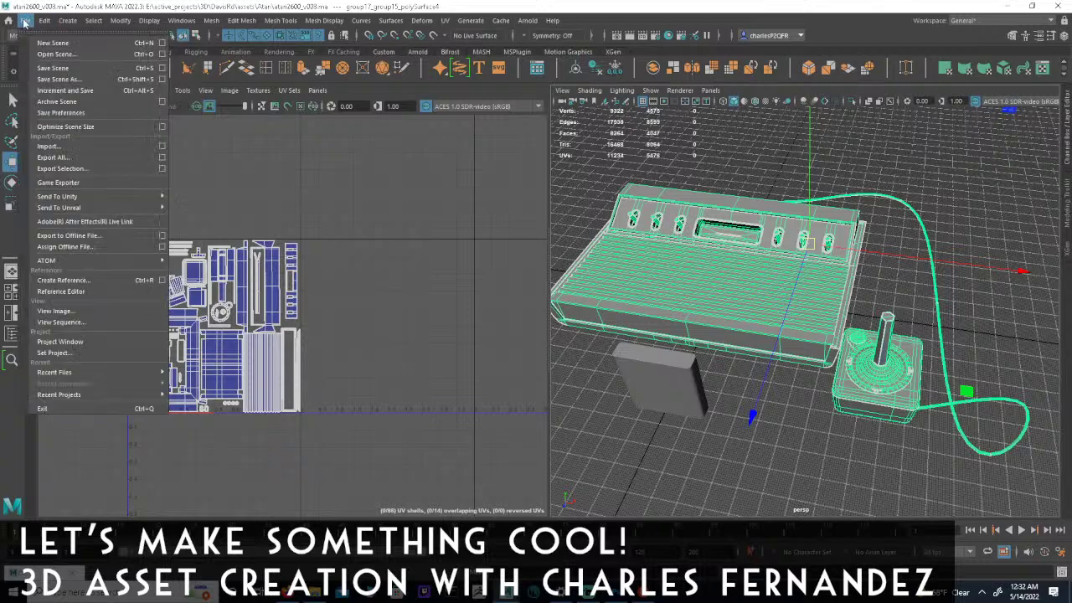
pyautogui.click(70, 172)
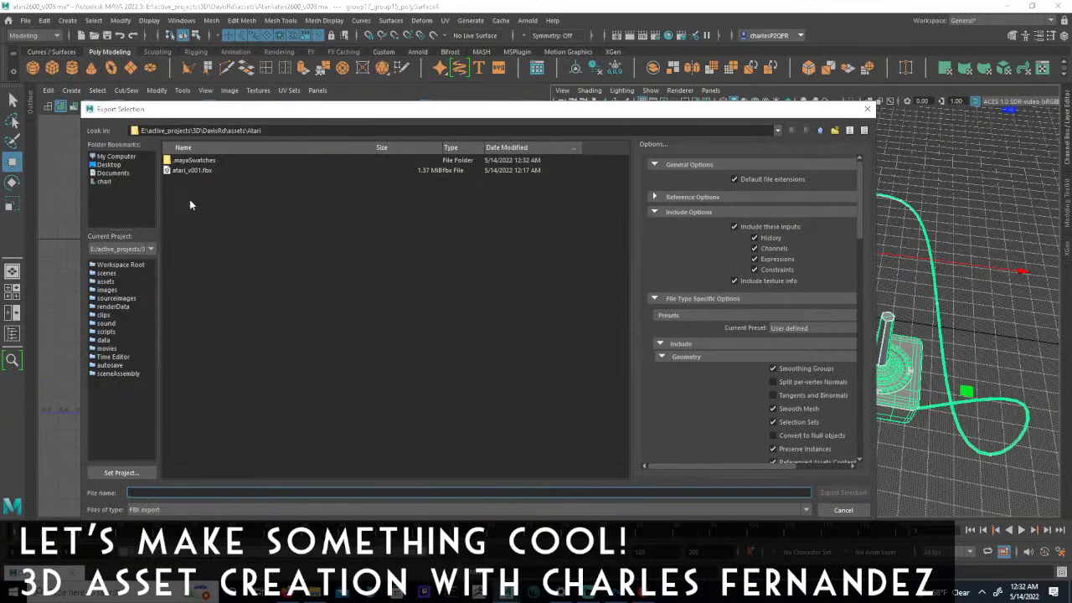
pyautogui.click(198, 170)
pyautogui.click(841, 491)
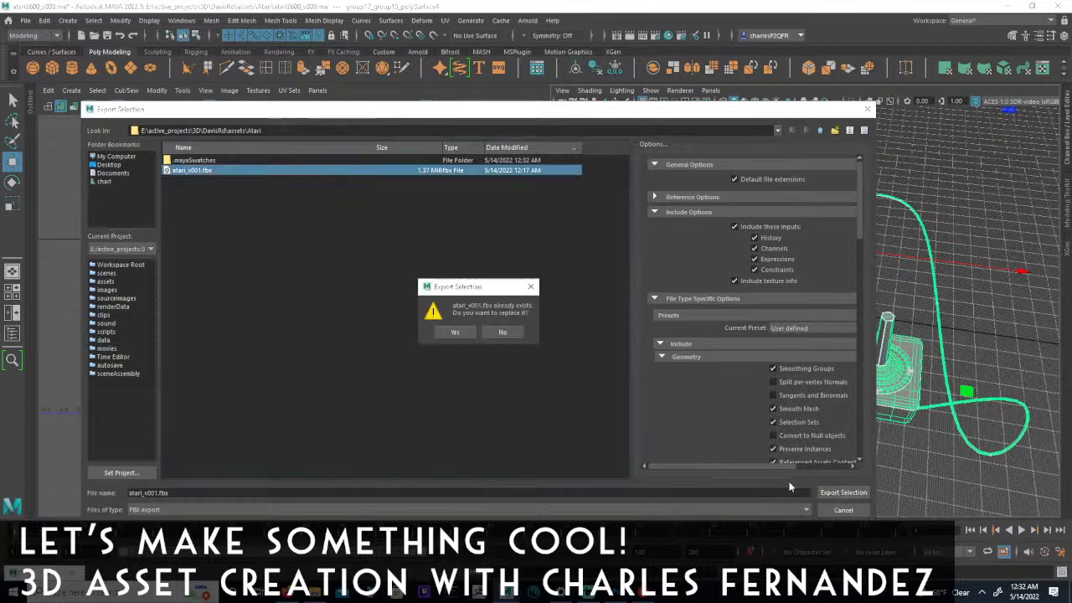
pyautogui.click(459, 331)
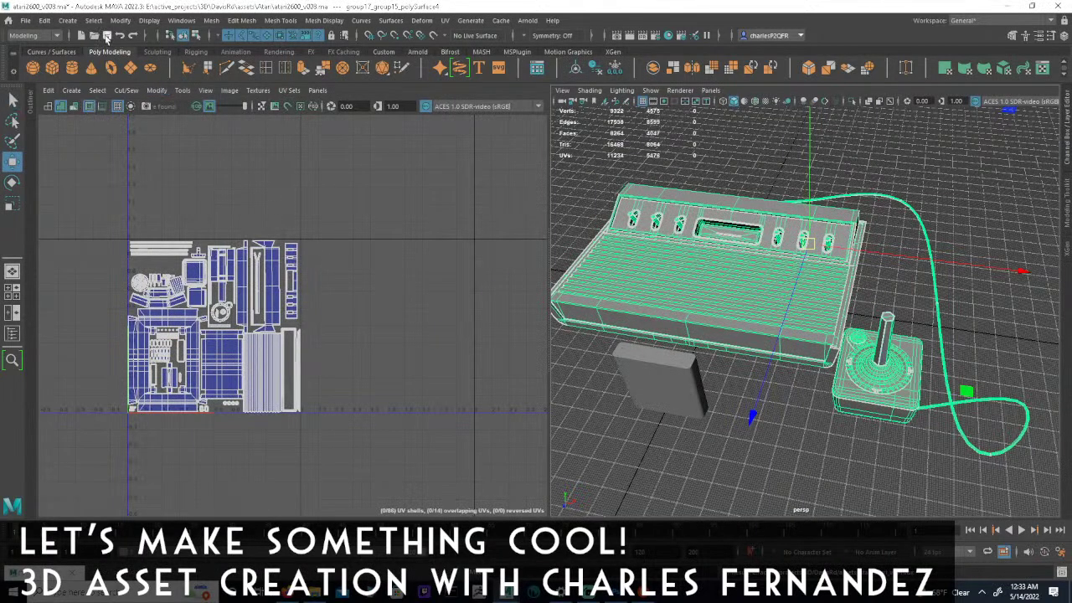
# Save a 4096 x 4096 PNG UV snapshot of the full layout, overwriting UV_Atari.png.
pyautogui.press('space')
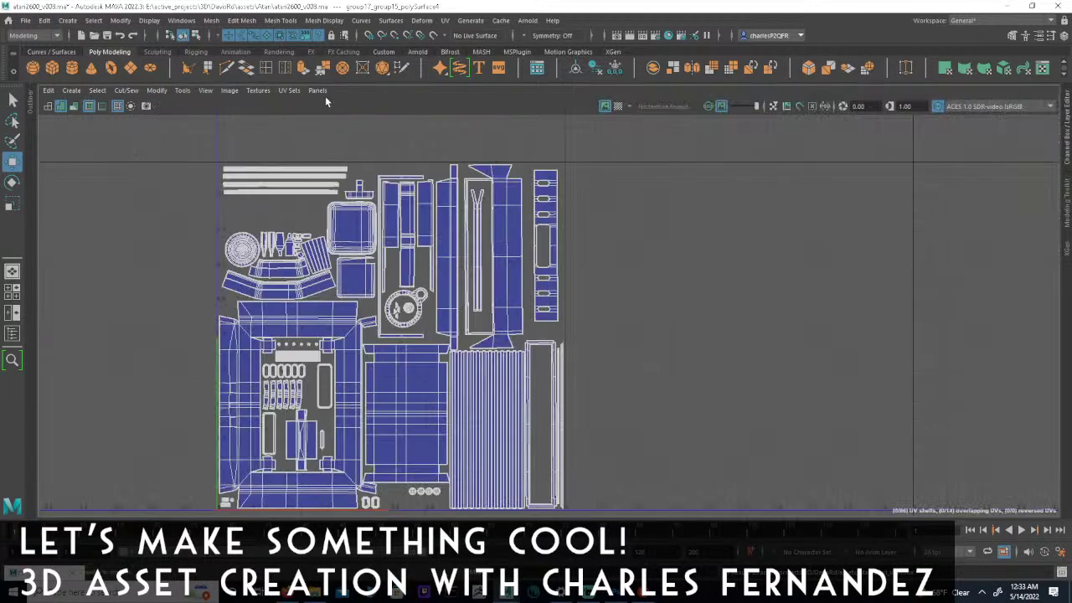
pyautogui.click(180, 91)
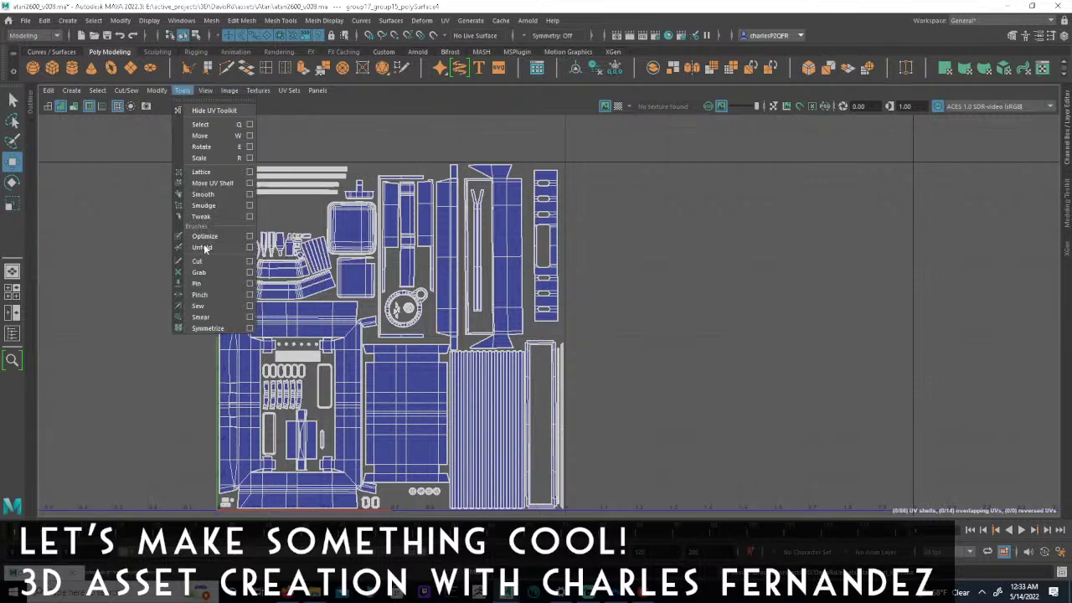
pyautogui.moveTo(228, 90)
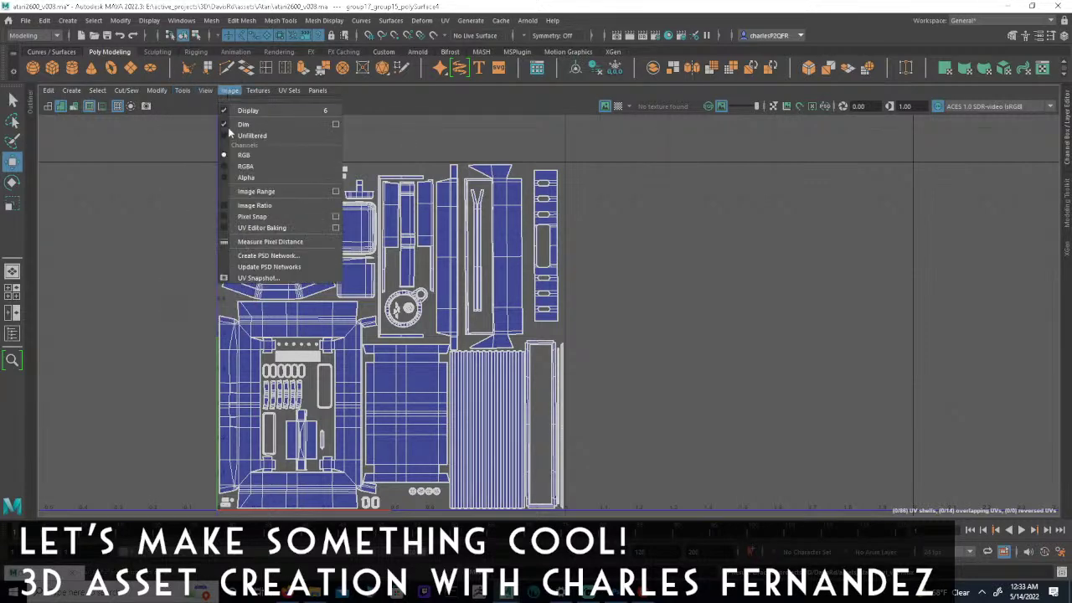
pyautogui.click(258, 278)
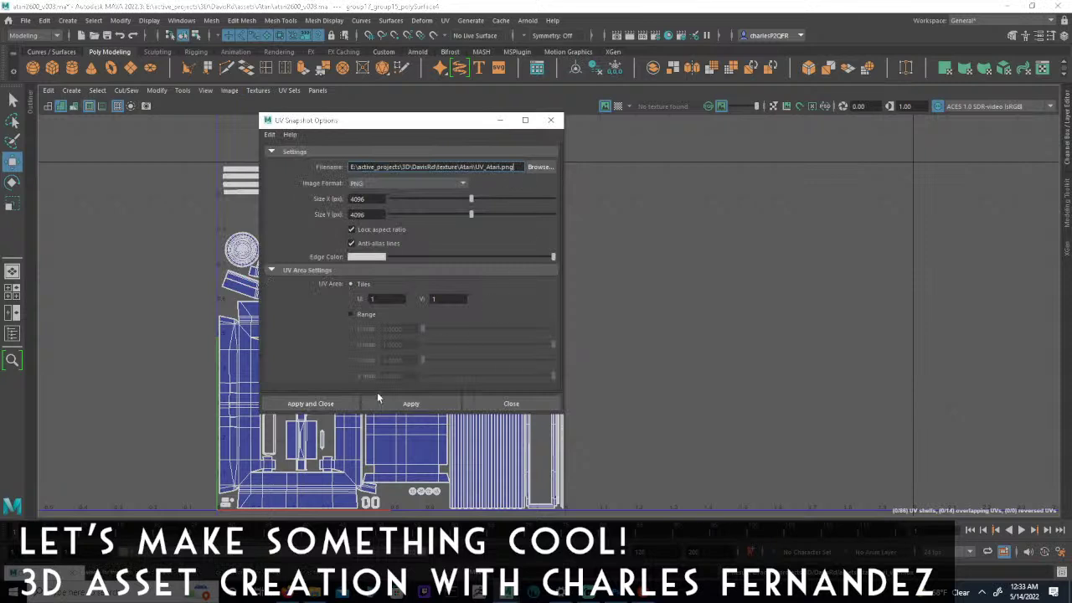
pyautogui.click(410, 404)
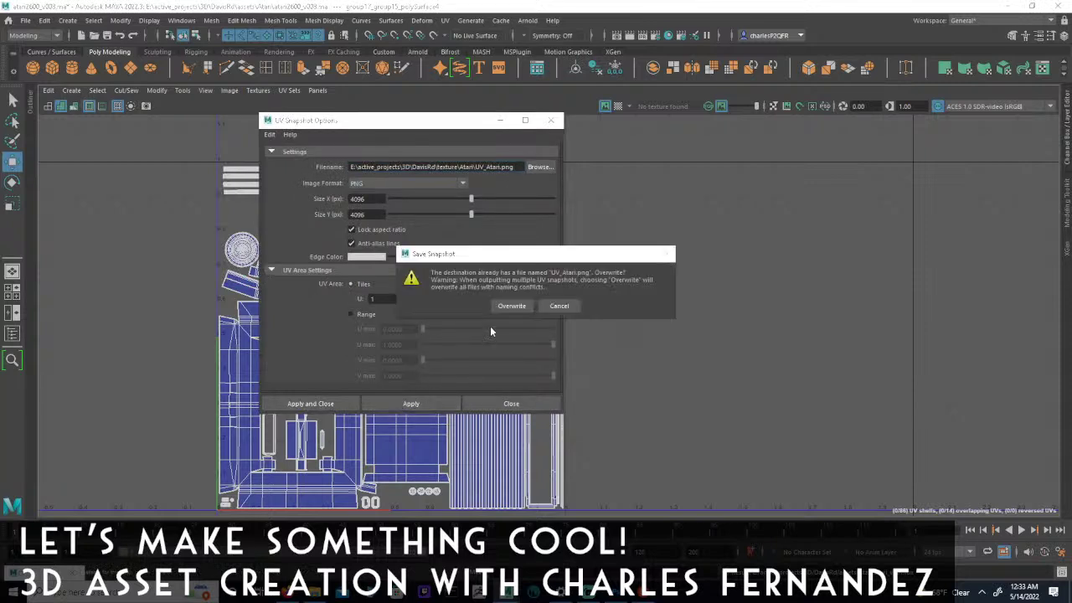
pyautogui.click(513, 306)
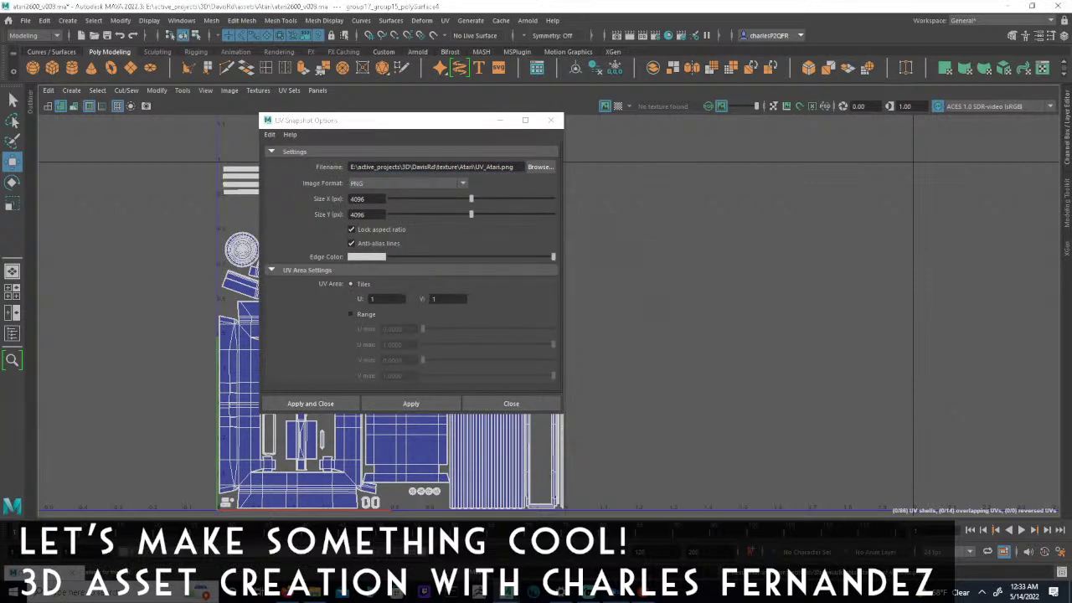
# Switch to Photoshop, clear the selection, and duplicate Layer 1 of UV_Atari.png into UV_Atari.psd as UV_Atari_New.
pyautogui.click(616, 593)
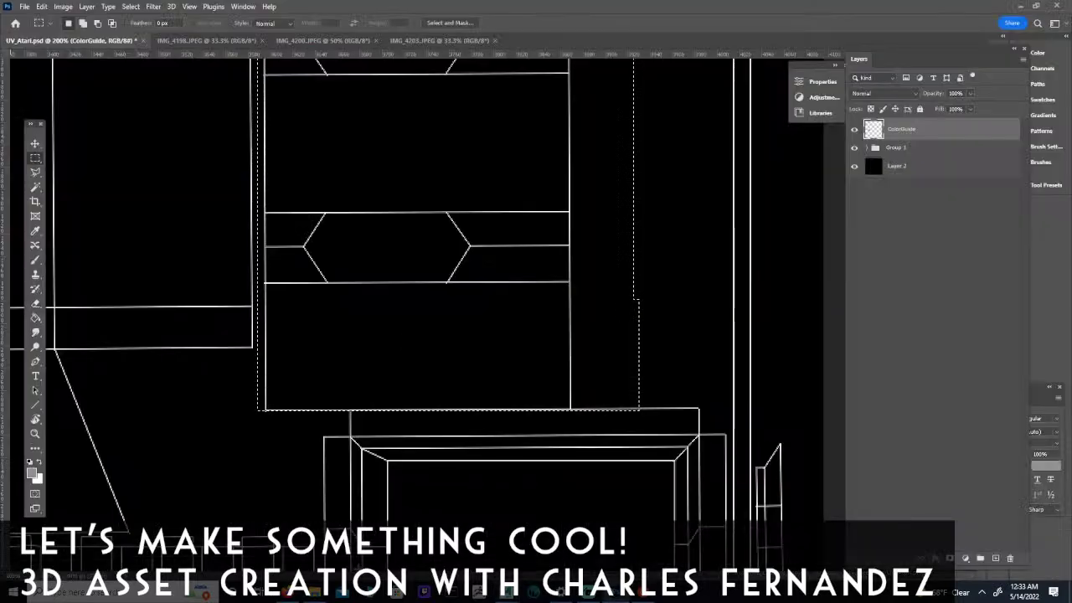
pyautogui.hotkey('ctrl', 'd')
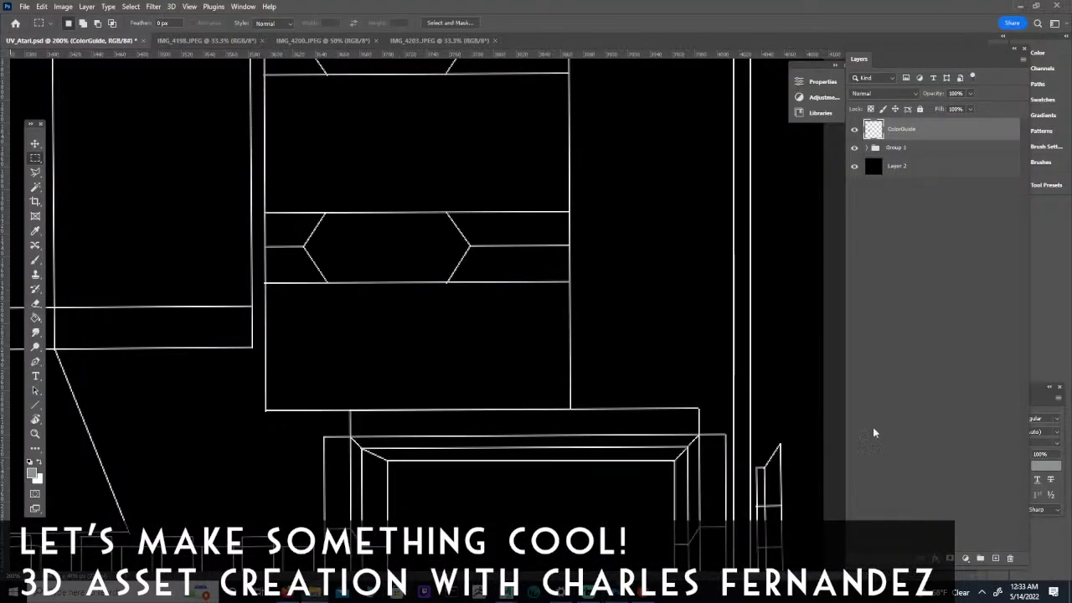
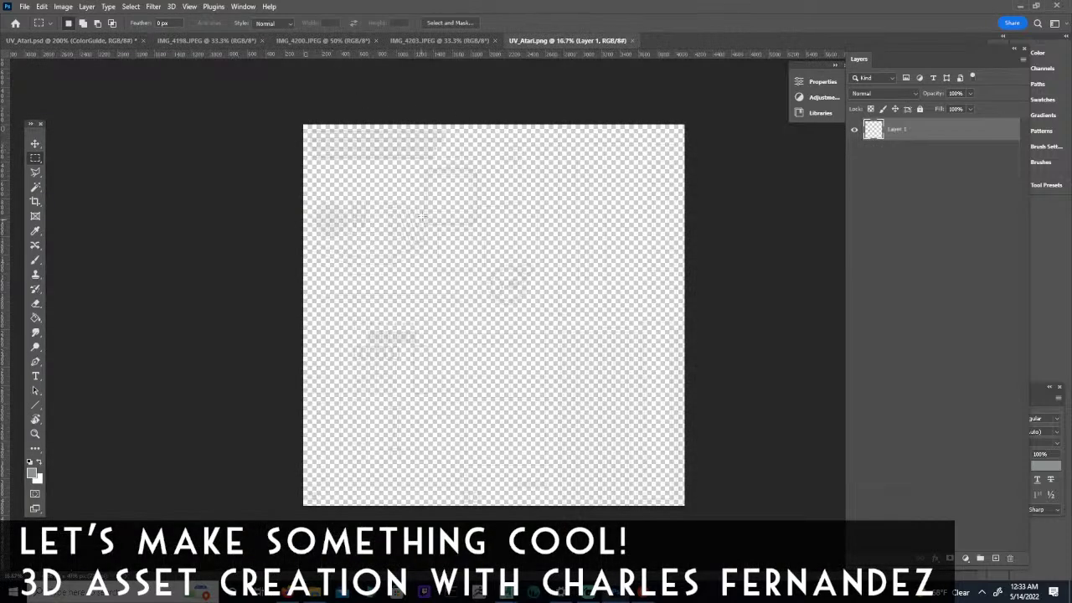
pyautogui.rightClick(923, 130)
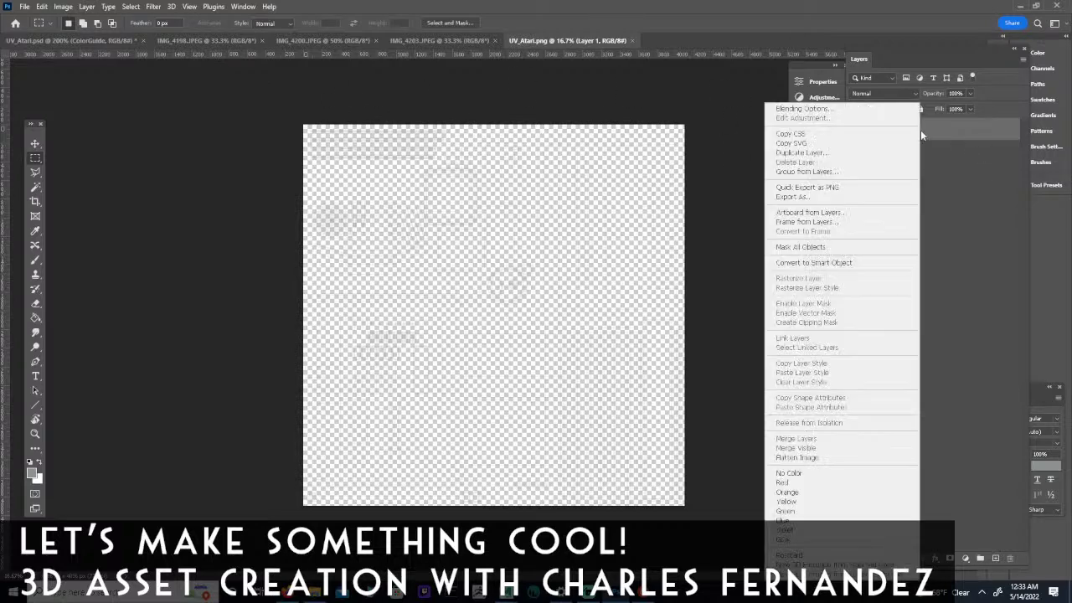
pyautogui.click(827, 153)
pyautogui.moveTo(480, 473); pyautogui.dragTo(675, 135)
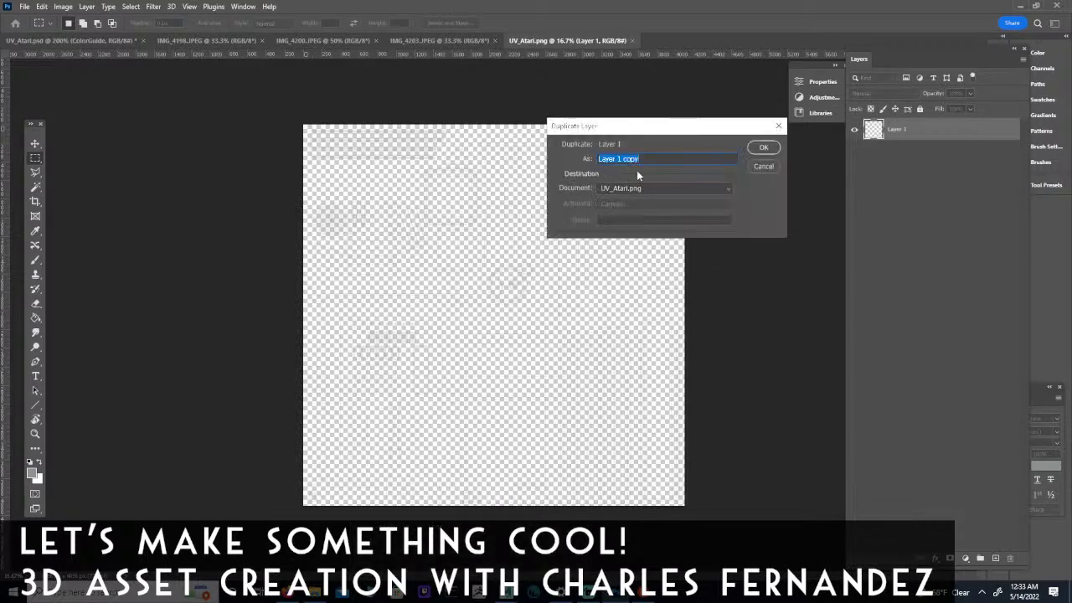
pyautogui.click(725, 190)
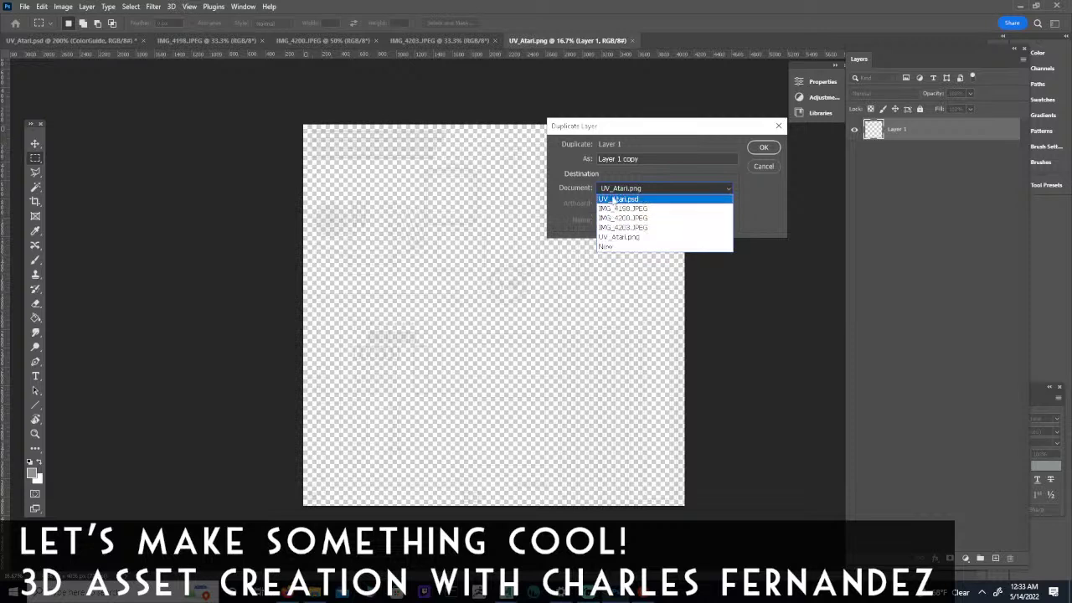
pyautogui.click(670, 199)
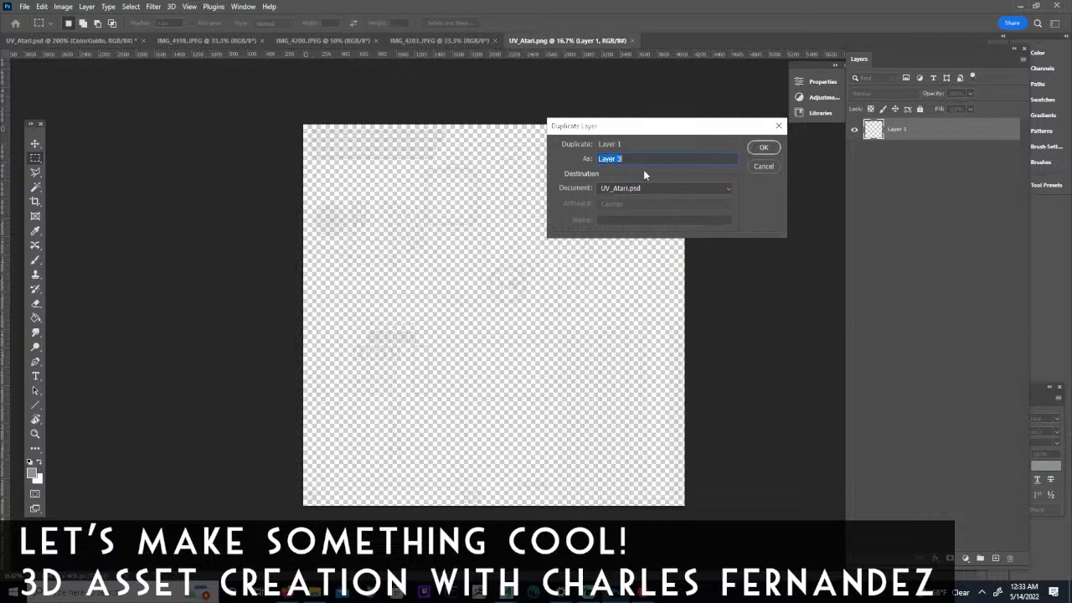
pyautogui.write('New')
pyautogui.press('Home')
pyautogui.write('UV_')
pyautogui.click(764, 149)
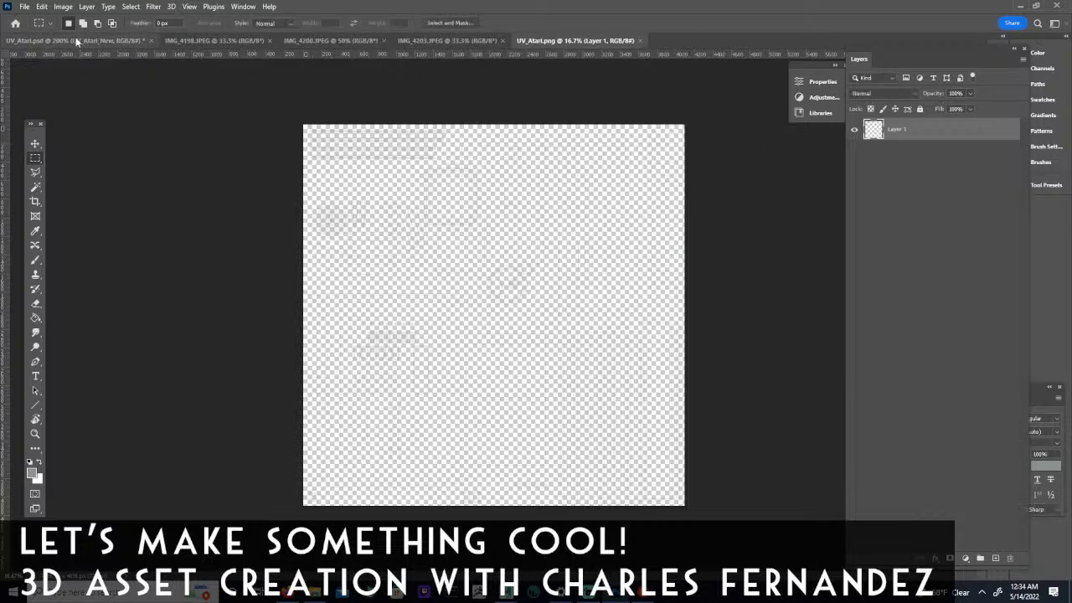
# In UV_Atari.psd, clear the selection and replace Layer 1 copy and Layer 1 inside Group 1 with the UV_Atari_New layer.
pyautogui.click(68, 36)
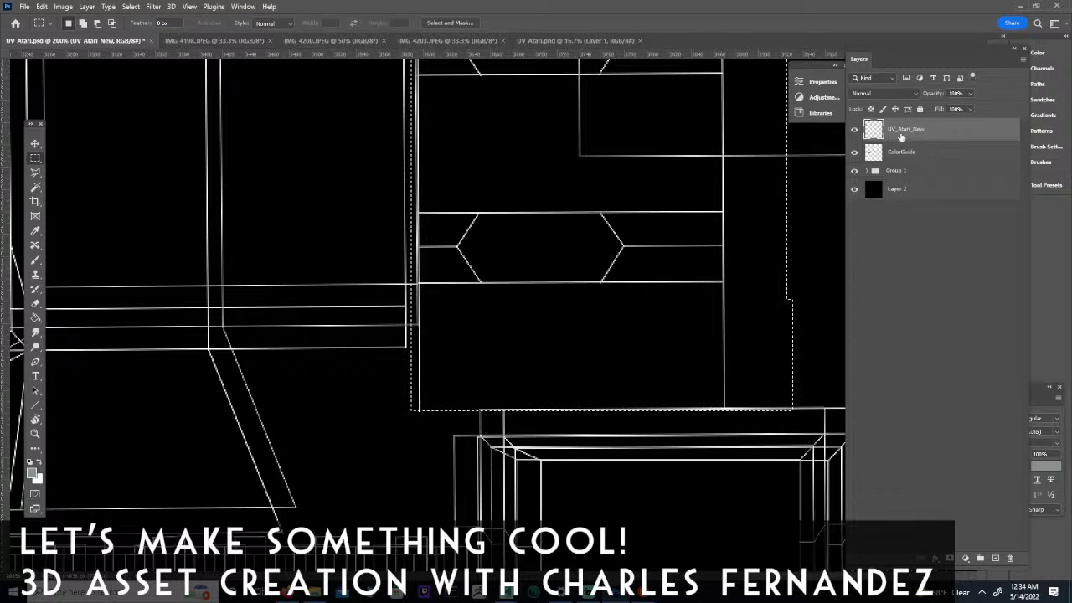
pyautogui.hotkey('ctrl', 'd')
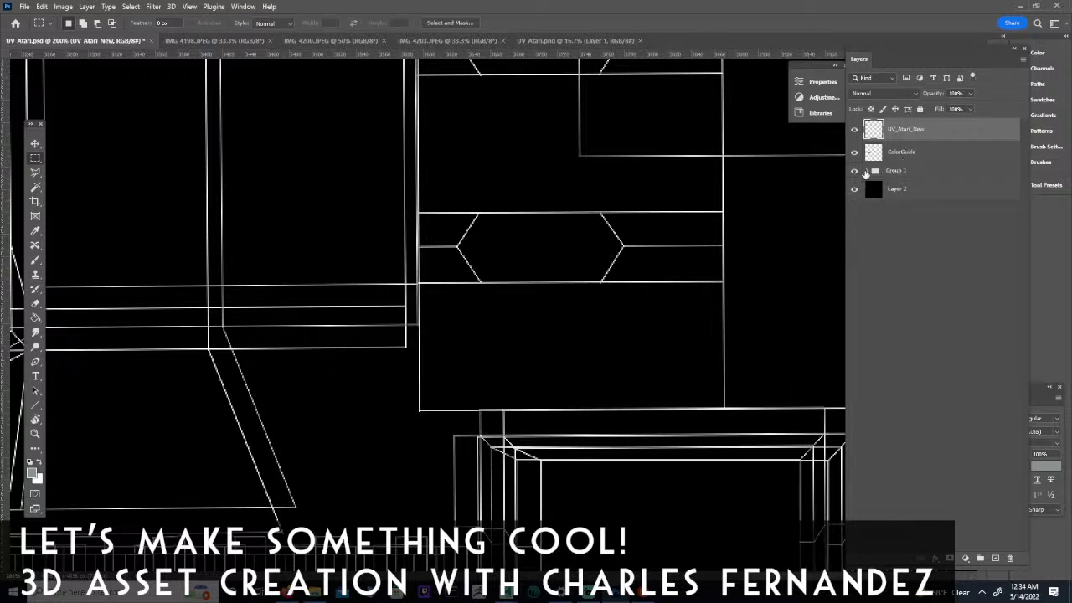
pyautogui.click(865, 171)
pyautogui.click(914, 191)
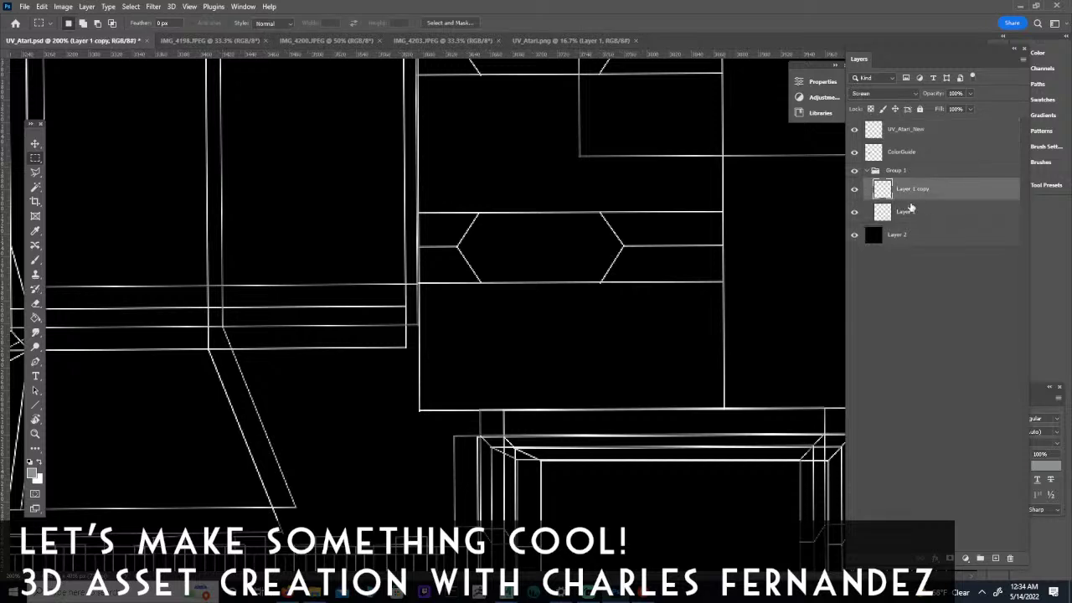
pyautogui.keyDown('shift'); pyautogui.click(908, 213); pyautogui.keyUp('shift')
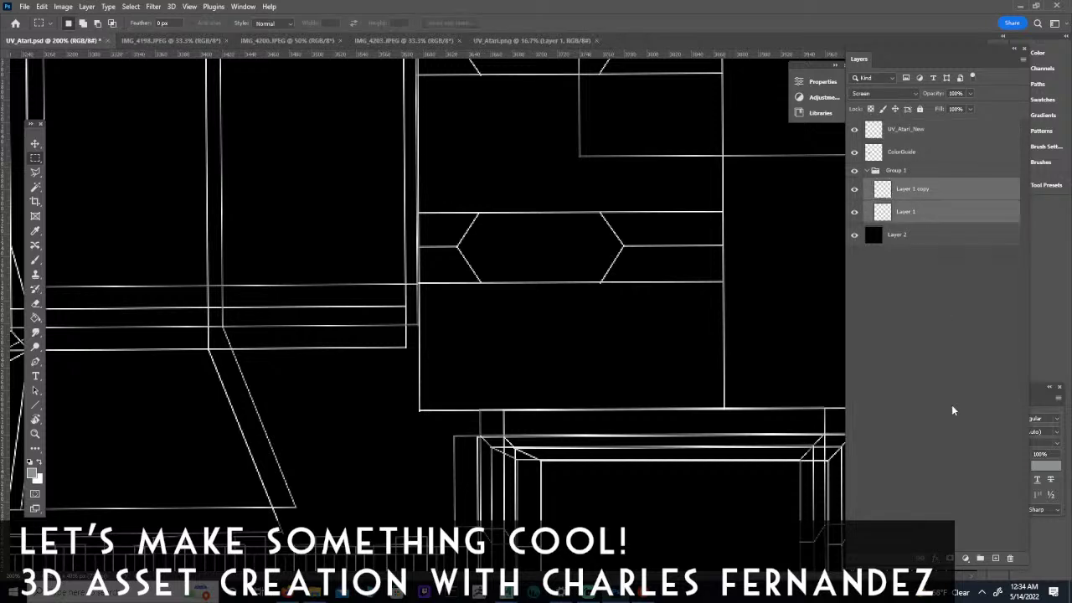
pyautogui.click(1010, 559)
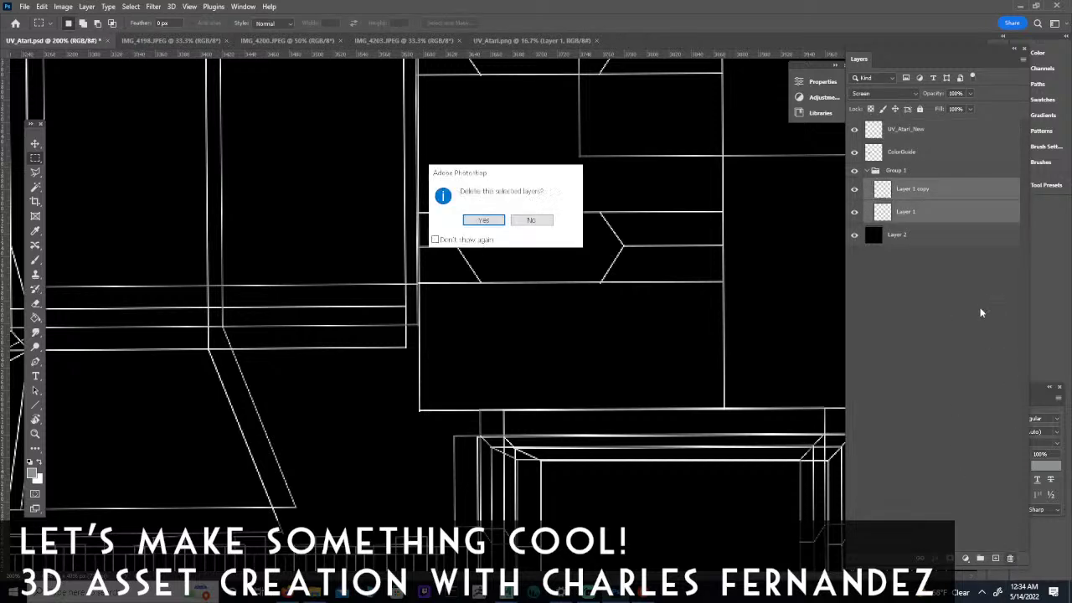
pyautogui.click(484, 219)
pyautogui.moveTo(899, 132); pyautogui.dragTo(899, 173)
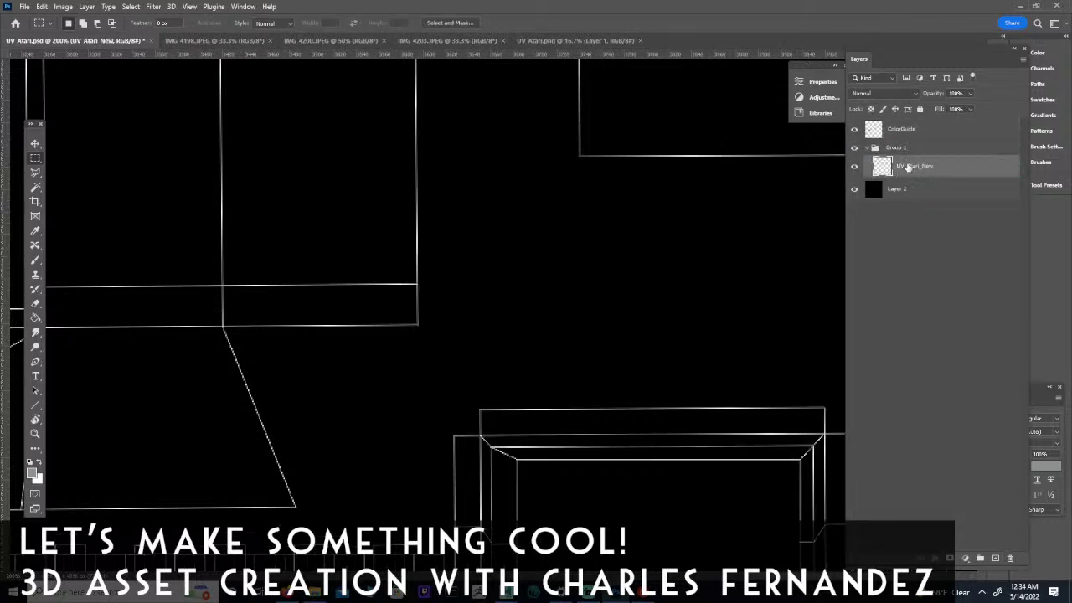
# Duplicate the UV_Atari_New layer within Group 1 and set the copy's blend mode to Screen.
pyautogui.press('z')
pyautogui.moveTo(550, 279); pyautogui.dragTo(521, 280)
pyautogui.hotkey('ctrl', '0')
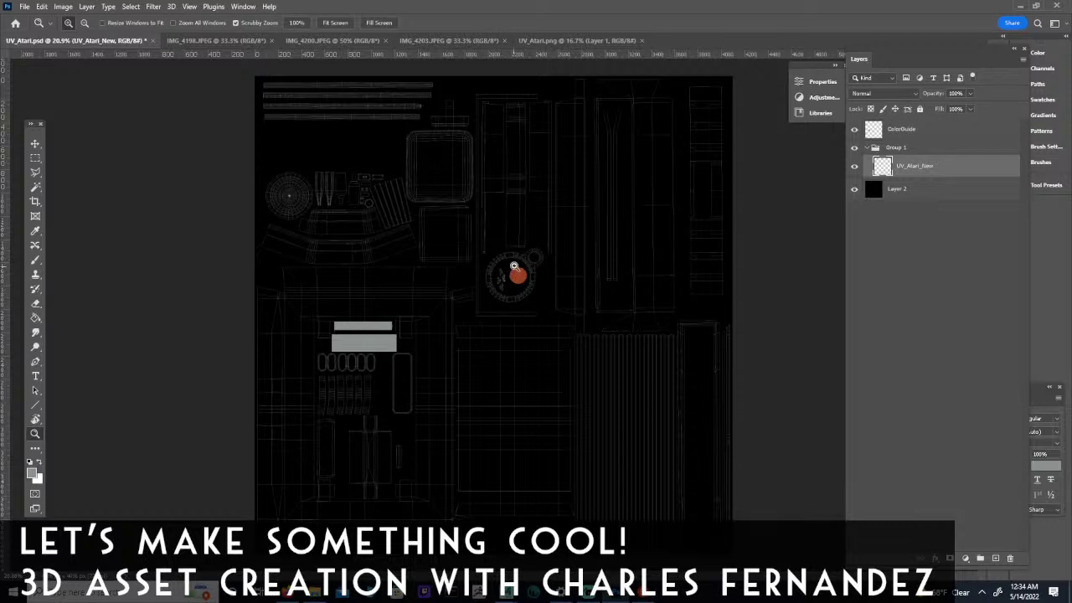
pyautogui.rightClick(913, 166)
pyautogui.click(908, 160)
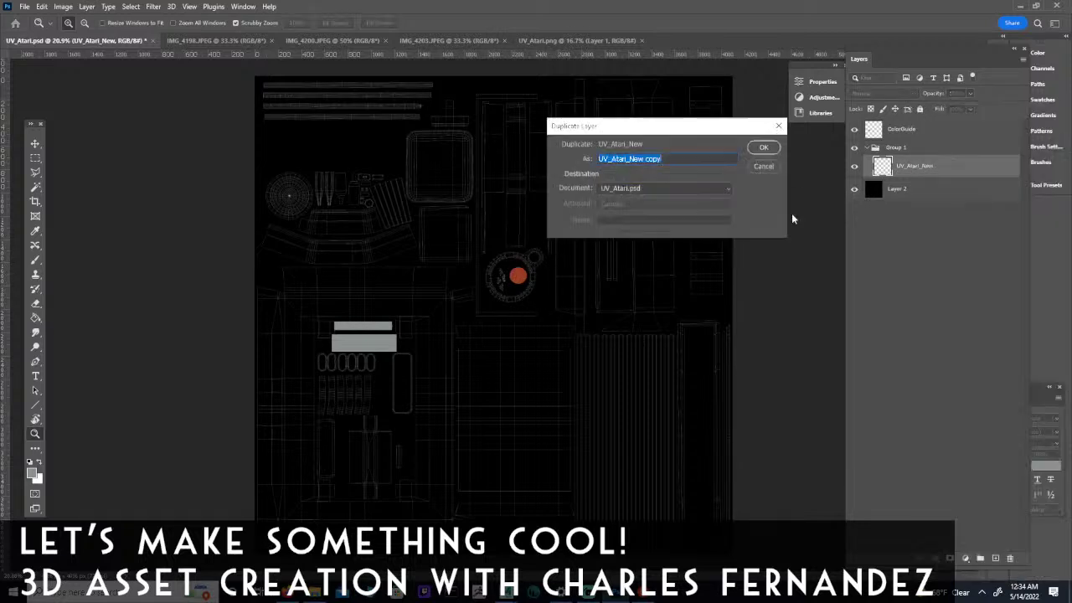
pyautogui.click(763, 147)
pyautogui.click(884, 93)
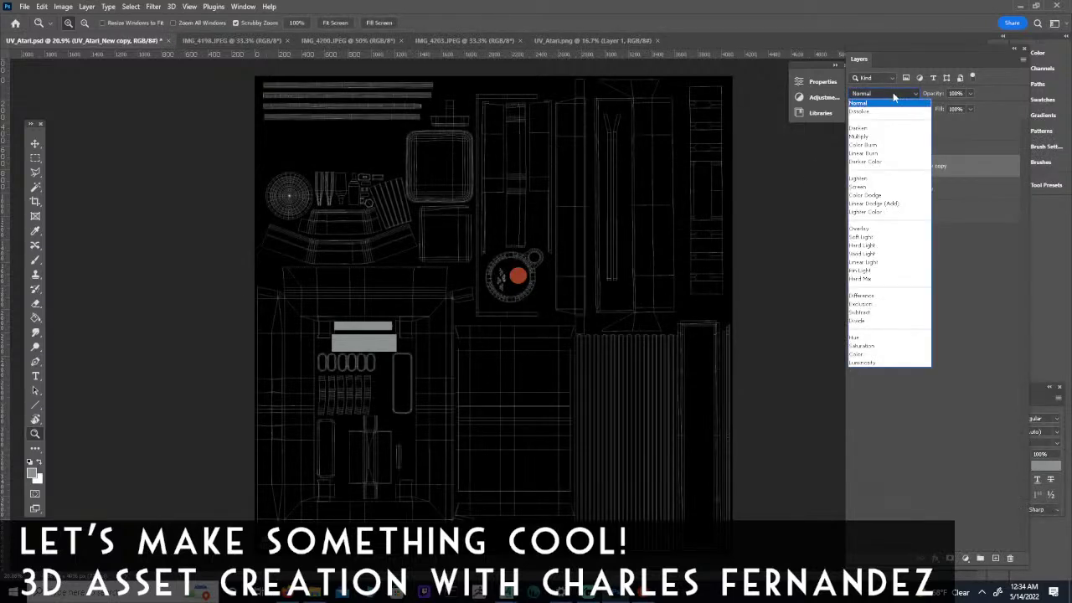
pyautogui.click(866, 189)
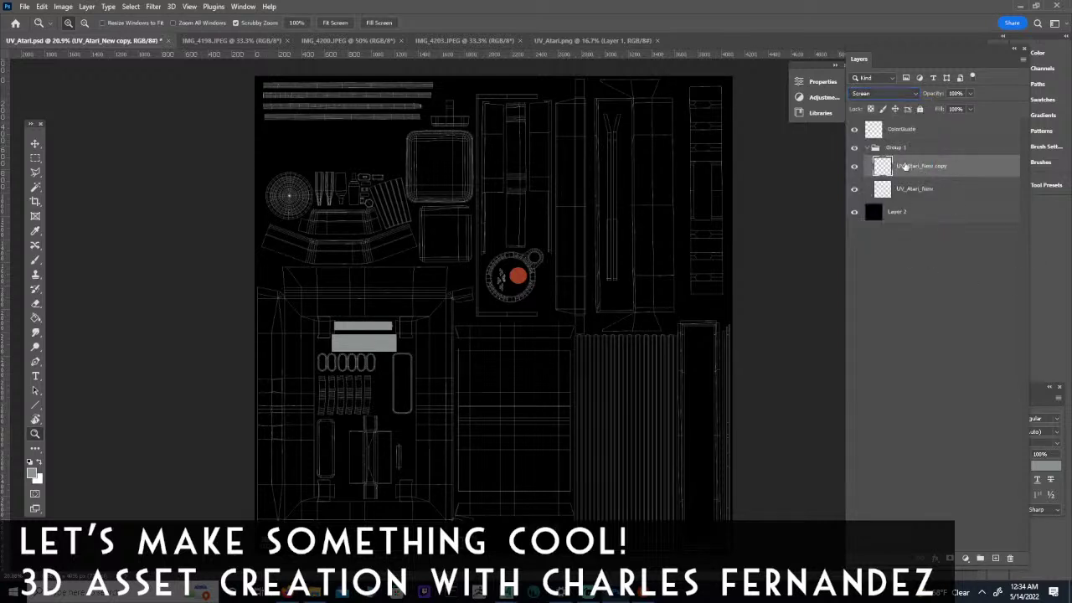
# Collapse Group 1, compare the ColorGuide layer on and off, and reduce its fill to about 55%.
pyautogui.click(869, 149)
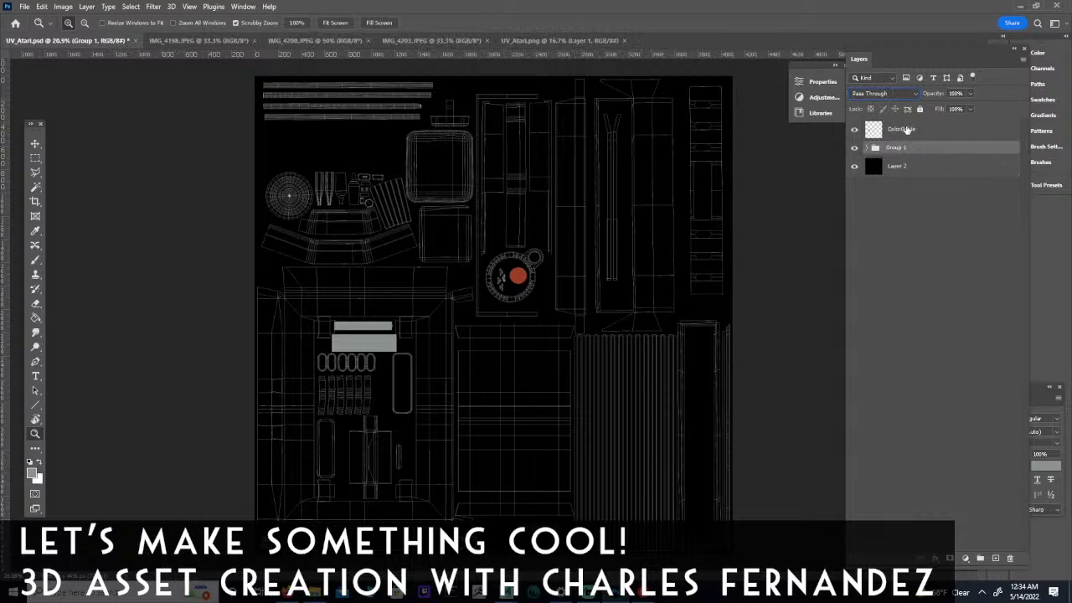
pyautogui.click(905, 129)
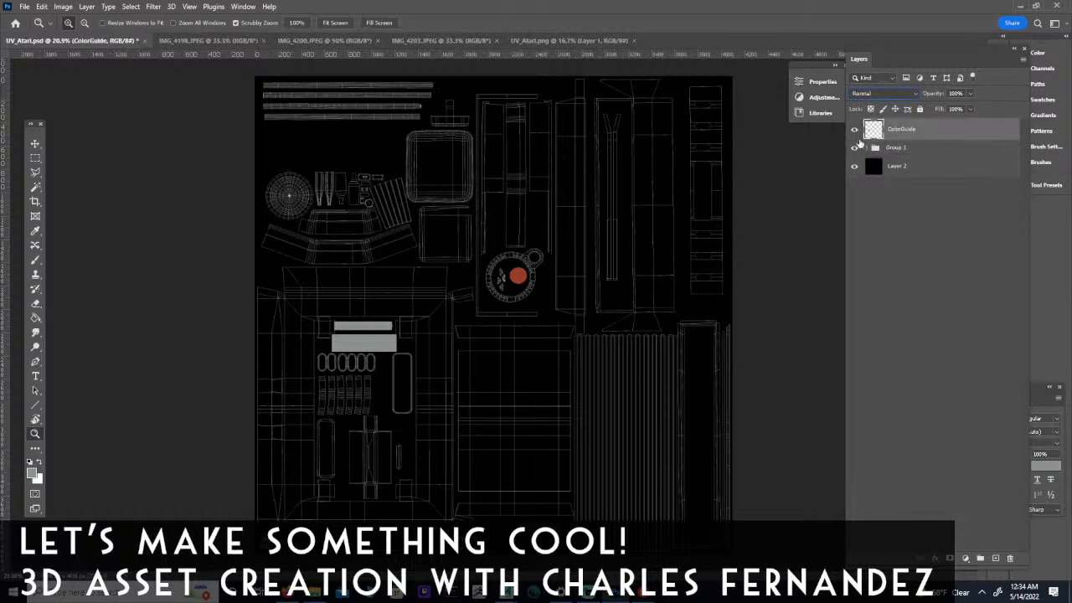
pyautogui.click(853, 131)
pyautogui.click(853, 131)
pyautogui.click(853, 130)
pyautogui.click(853, 131)
pyautogui.click(970, 110)
pyautogui.click(950, 123)
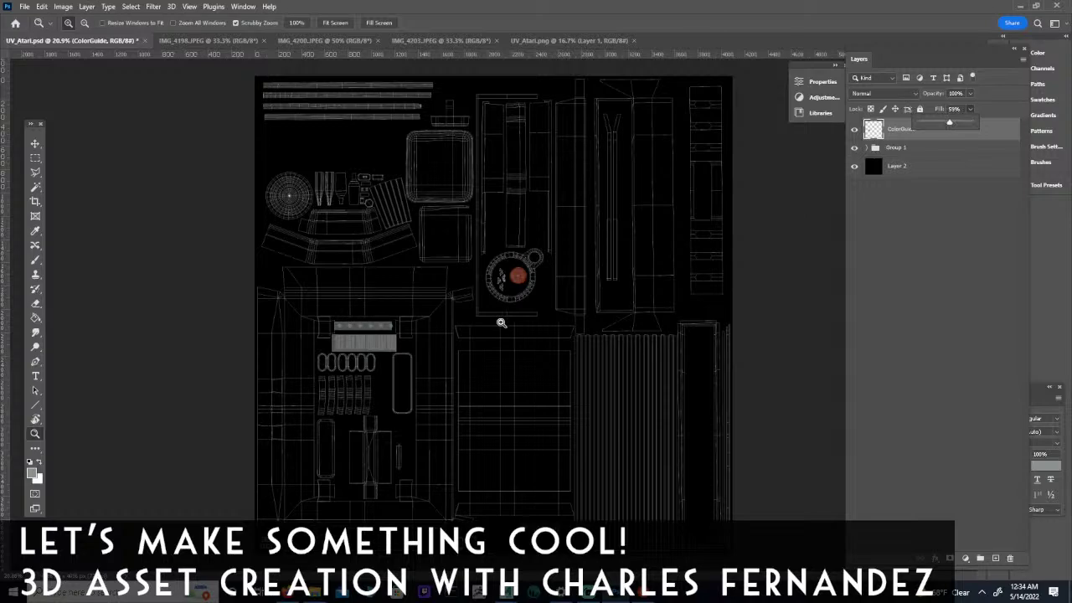
# Select both grey ColorGuide patches, shift them slightly right over the switch-cylinder and cap shells, and clear the selection.
pyautogui.moveTo(493, 306); pyautogui.dragTo(589, 327)
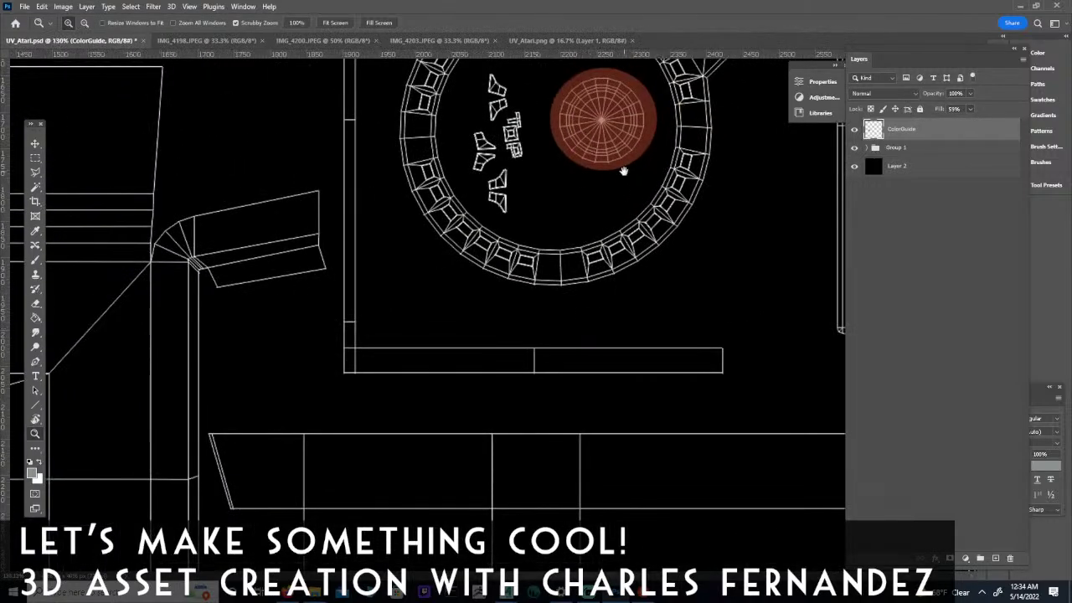
pyautogui.moveTo(627, 173); pyautogui.dragTo(624, 221)
pyautogui.moveTo(417, 319); pyautogui.dragTo(754, 138)
pyautogui.moveTo(164, 490)
pyautogui.mouseDown()
pyautogui.moveTo(395, 360)
pyautogui.moveTo(562, 311)
pyautogui.moveTo(623, 314)
pyautogui.mouseUp()
pyautogui.moveTo(482, 334); pyautogui.dragTo(455, 399)
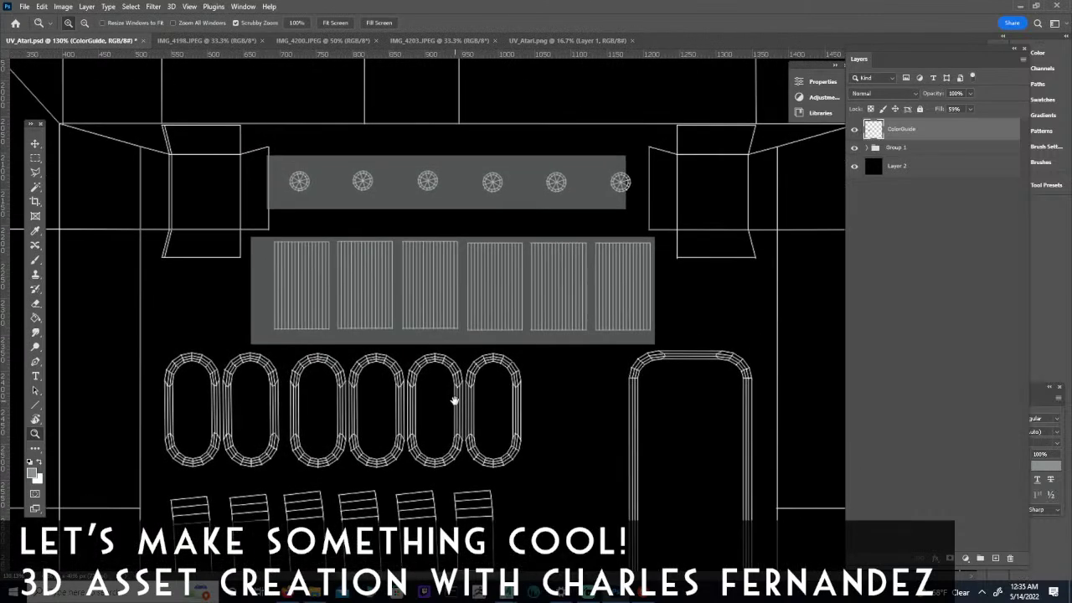
pyautogui.click(35, 158)
pyautogui.moveTo(213, 139); pyautogui.dragTo(691, 370)
pyautogui.press('v')
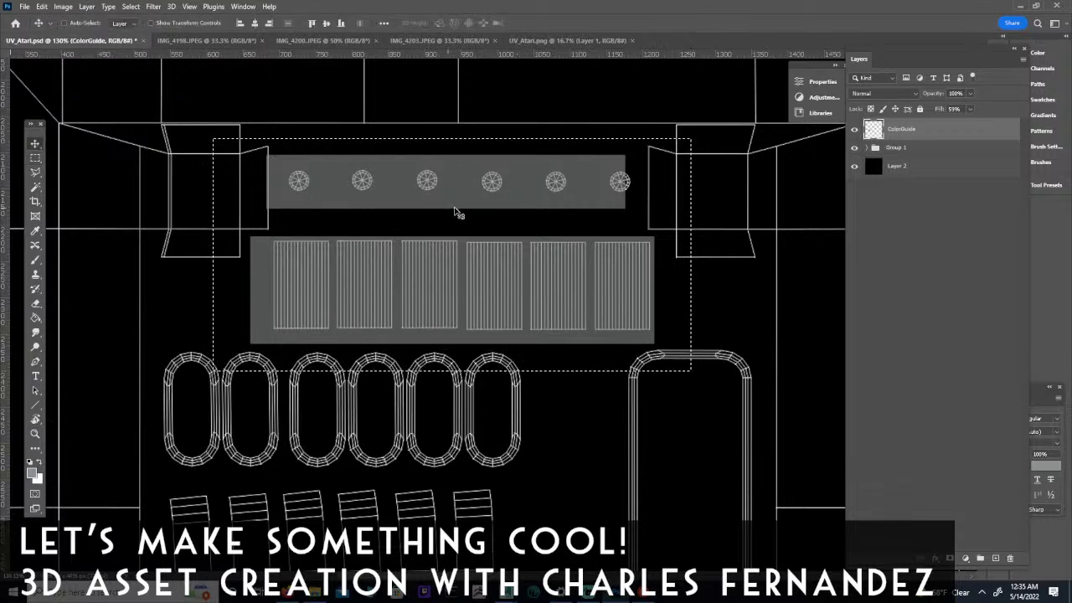
pyautogui.moveTo(452, 208); pyautogui.dragTo(465, 207)
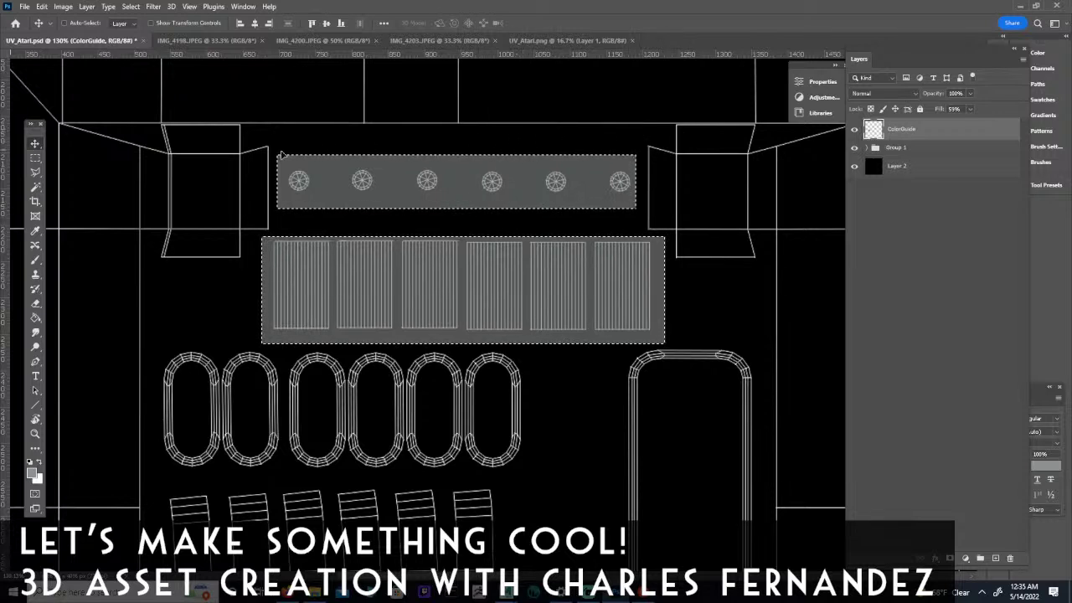
pyautogui.click(34, 159)
pyautogui.click(301, 100)
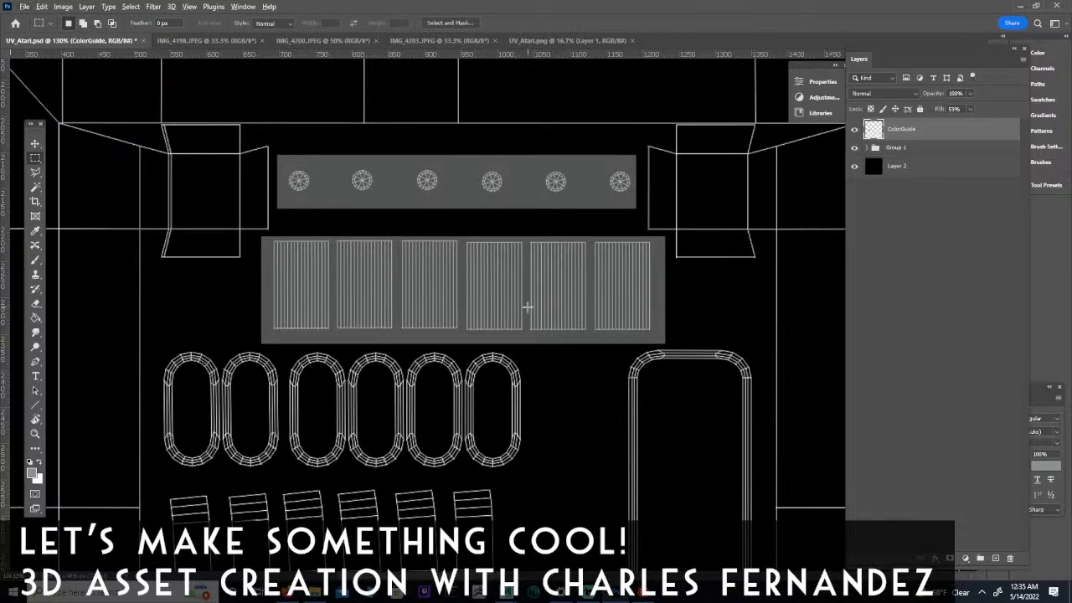
pyautogui.press('z')
pyautogui.keyDown('alt'); pyautogui.scroll(-6, 545, 320); pyautogui.keyUp('alt')
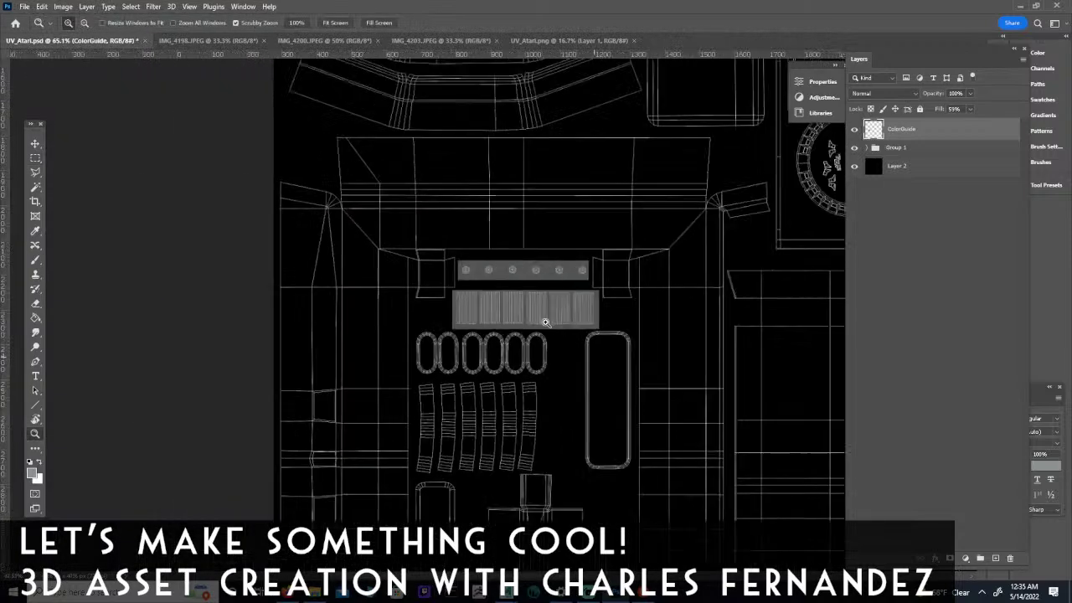
pyautogui.moveTo(638, 317); pyautogui.dragTo(358, 275)
pyautogui.moveTo(557, 289); pyautogui.dragTo(461, 211)
pyautogui.moveTo(496, 391); pyautogui.dragTo(606, 268)
pyautogui.moveTo(490, 355); pyautogui.dragTo(539, 325)
pyautogui.moveTo(628, 325); pyautogui.dragTo(554, 323)
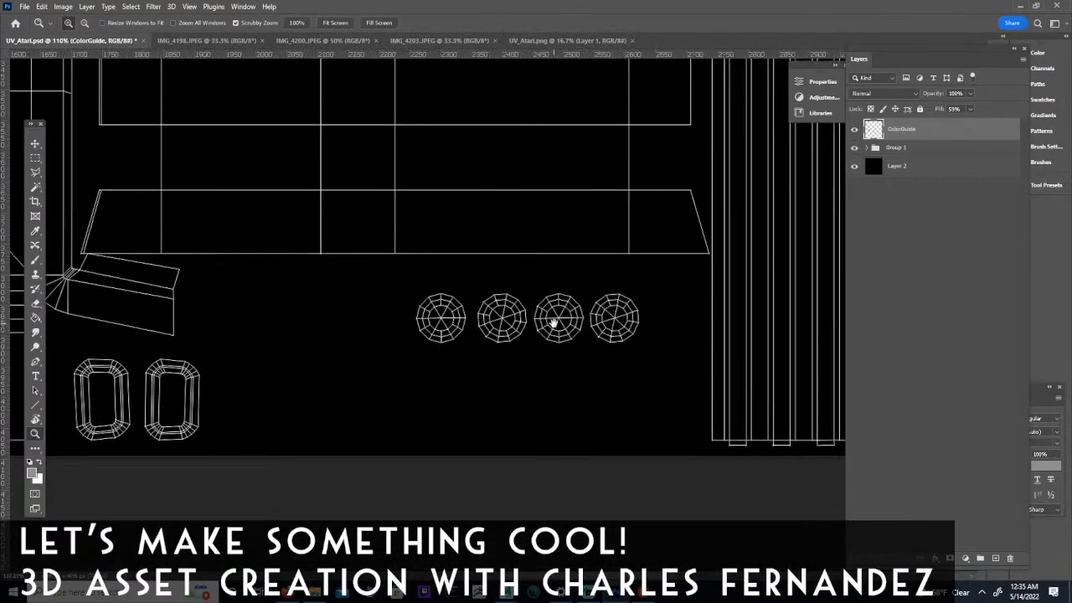
pyautogui.click(36, 161)
pyautogui.moveTo(389, 281); pyautogui.dragTo(657, 366)
# Select the large round shell with an elliptical marquee and set the foreground colour to bright blue.
pyautogui.press('z')
pyautogui.moveTo(525, 340); pyautogui.dragTo(447, 341)
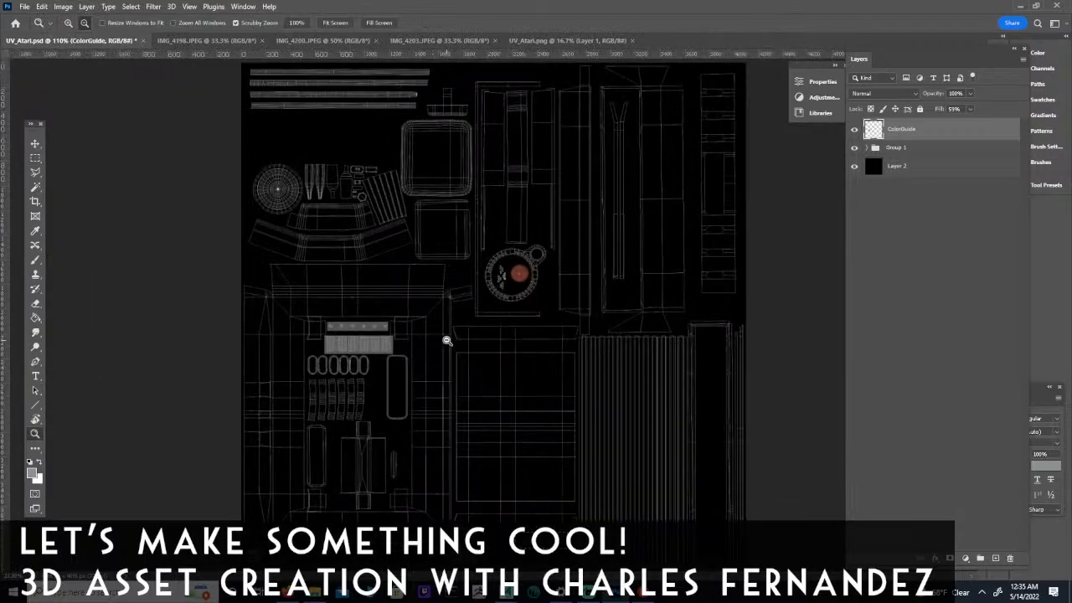
pyautogui.moveTo(272, 195); pyautogui.dragTo(373, 252)
pyautogui.moveTo(330, 218); pyautogui.dragTo(351, 224)
pyautogui.click(34, 159)
pyautogui.moveTo(175, 89); pyautogui.dragTo(450, 308)
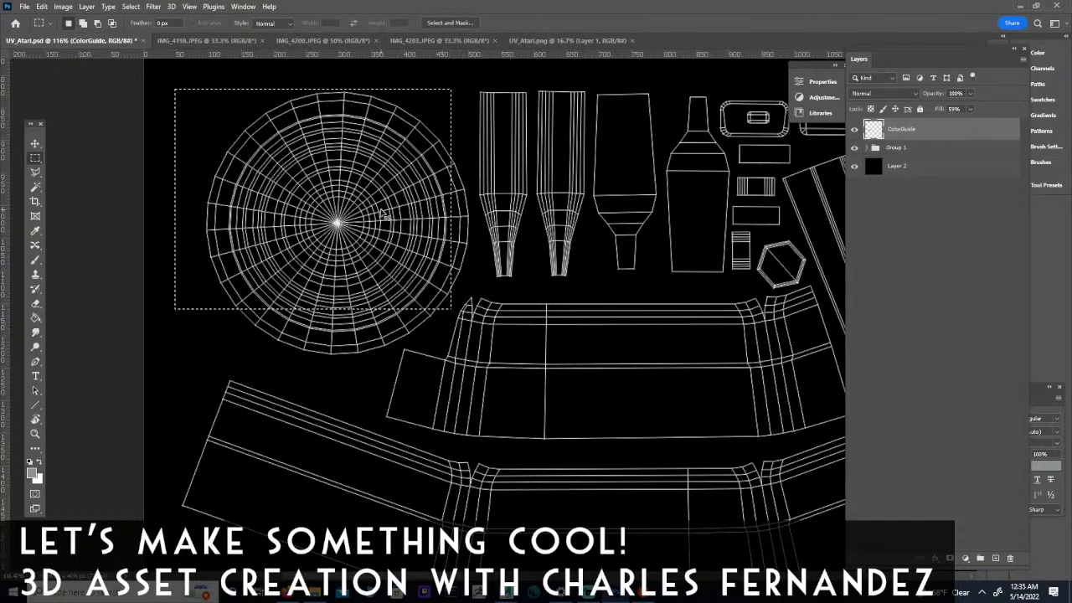
pyautogui.click(297, 350)
pyautogui.rightClick(31, 161)
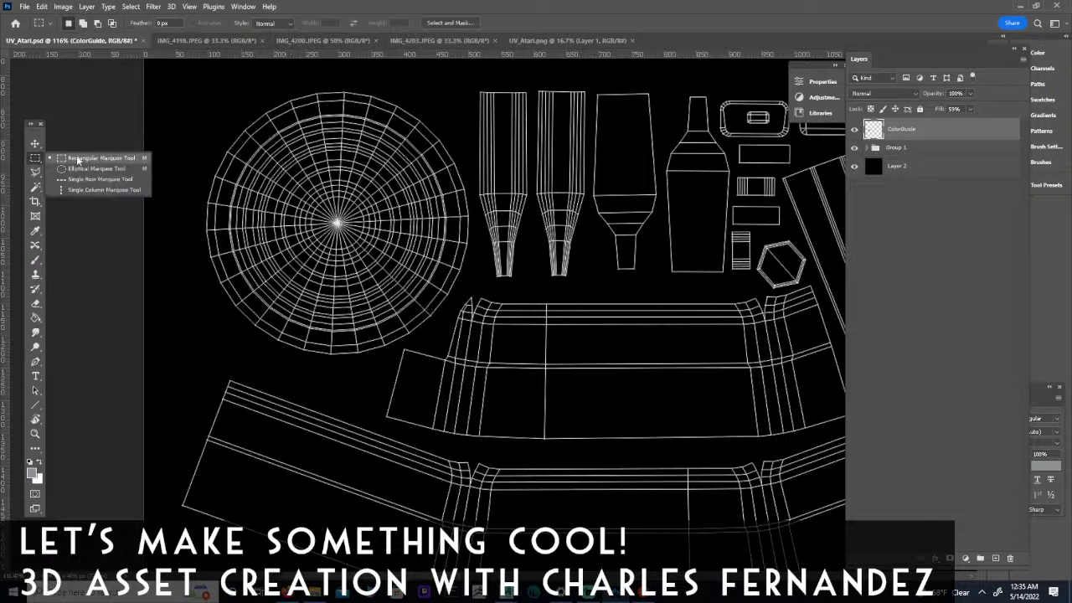
pyautogui.click(94, 166)
pyautogui.moveTo(187, 105); pyautogui.dragTo(476, 360)
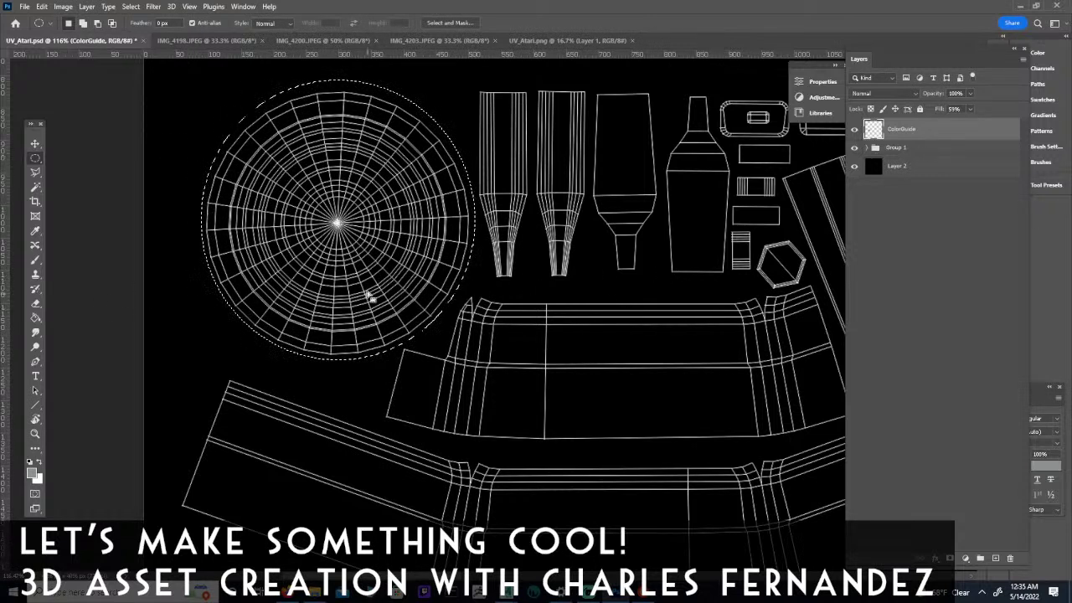
pyautogui.click(35, 474)
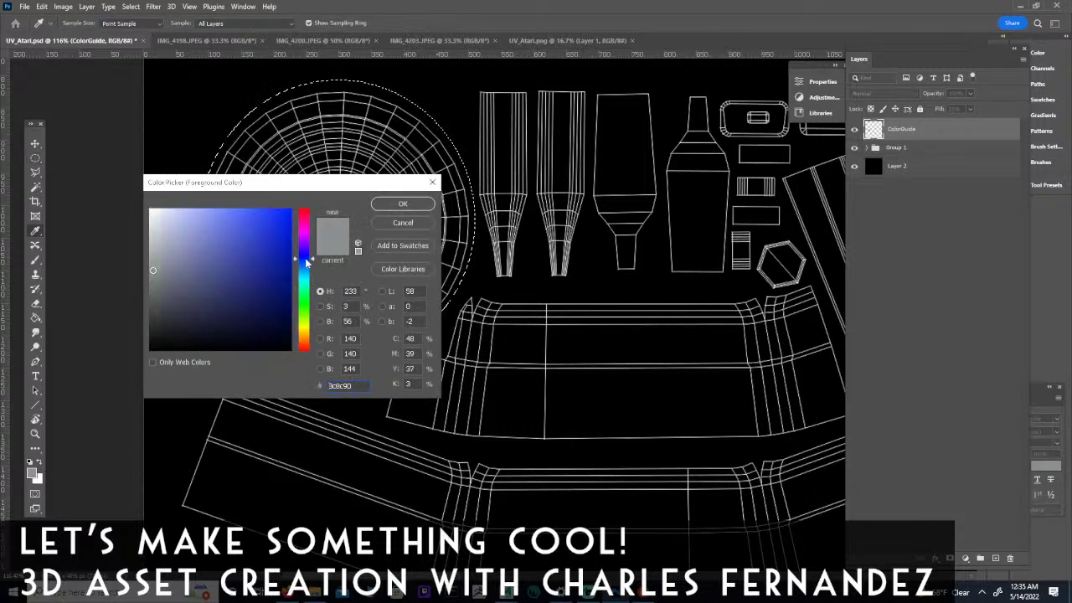
pyautogui.click(405, 205)
# Add a polygonal lasso outline around the bottle-shaped, small rectangular, hexagonal and striped shells beside the round shell to the selection.
pyautogui.press('z')
pyautogui.moveTo(545, 409); pyautogui.dragTo(508, 411)
pyautogui.moveTo(637, 452); pyautogui.dragTo(470, 413)
pyautogui.moveTo(390, 280); pyautogui.dragTo(433, 278)
pyautogui.moveTo(498, 213); pyautogui.dragTo(466, 268)
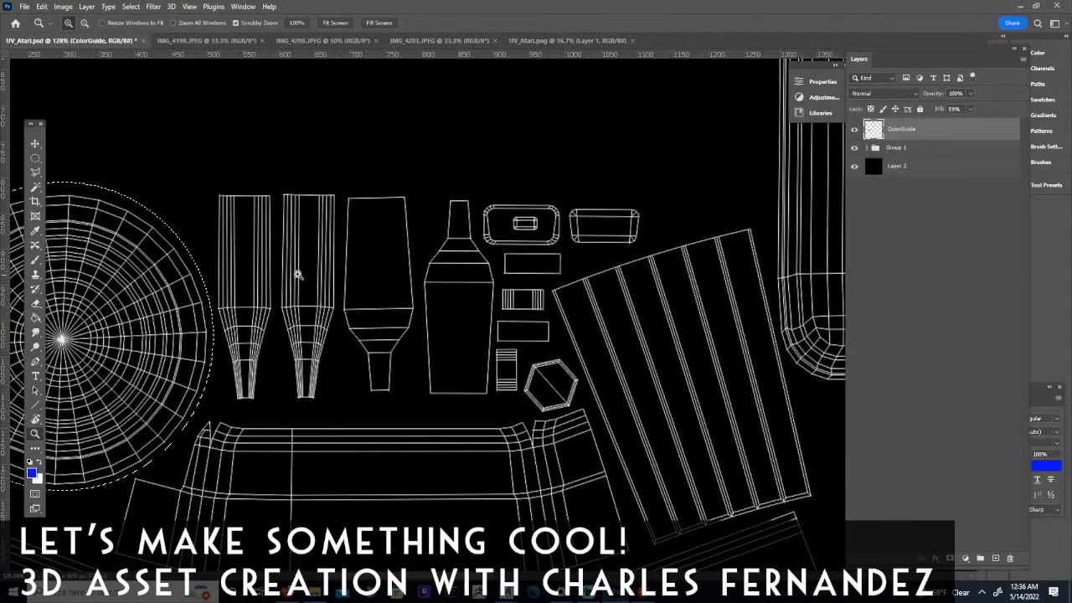
pyautogui.click(40, 171)
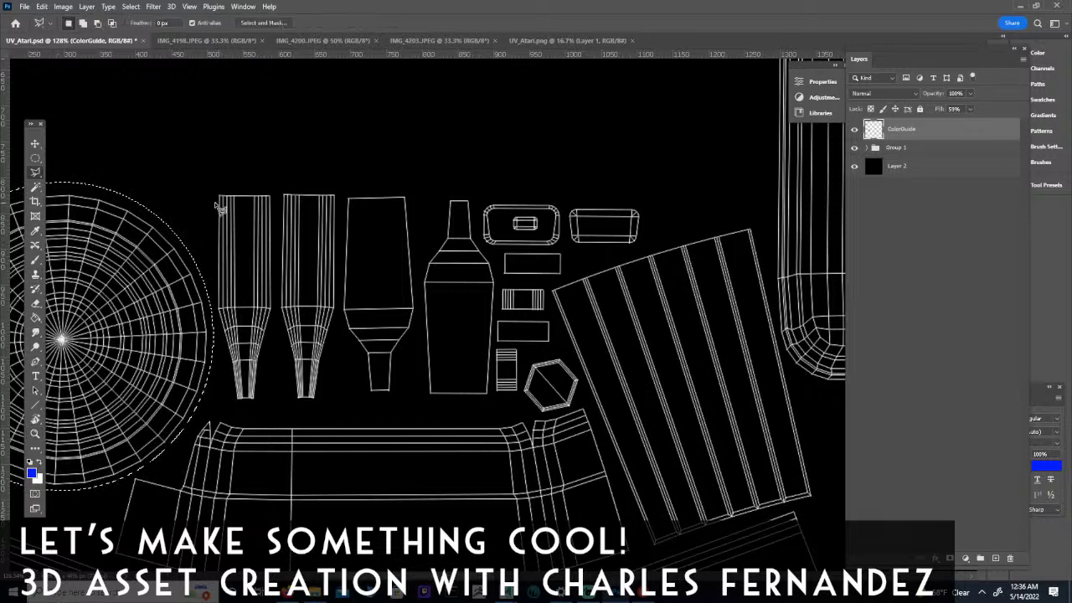
pyautogui.click(210, 184)
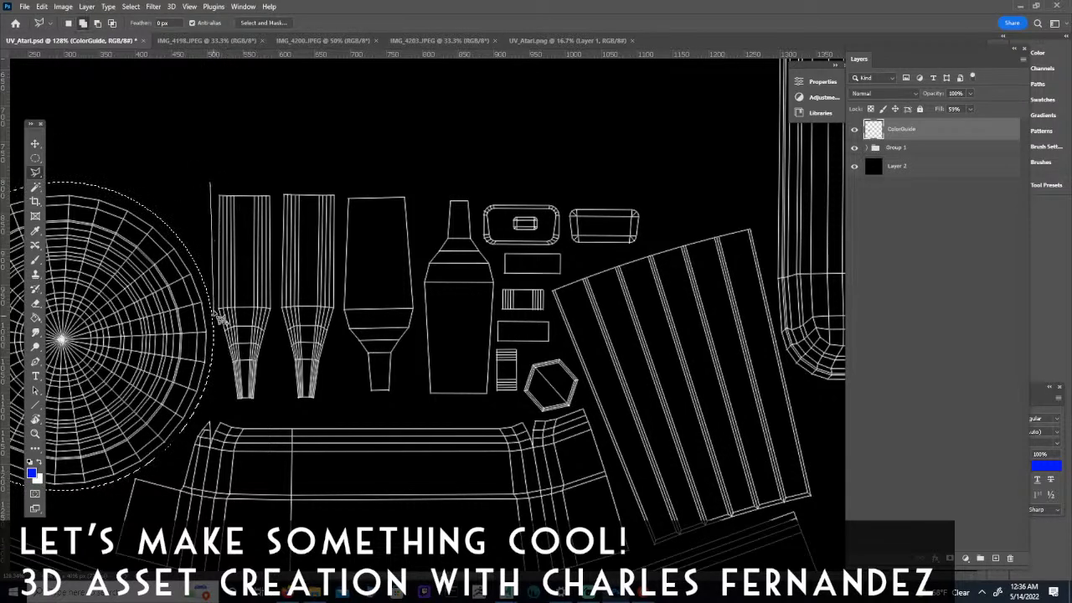
pyautogui.click(224, 403)
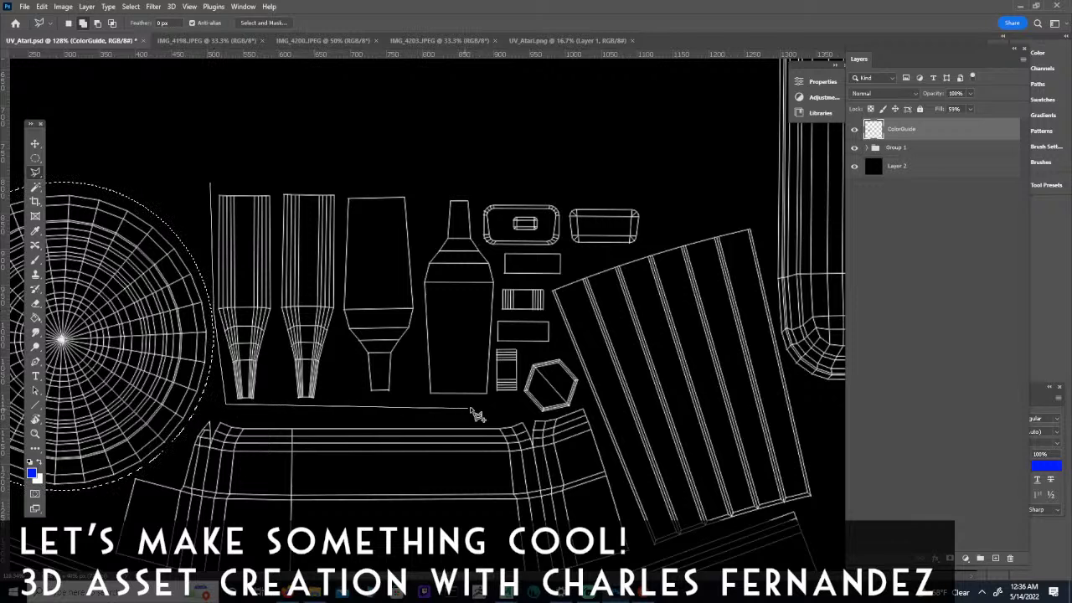
pyautogui.click(522, 403)
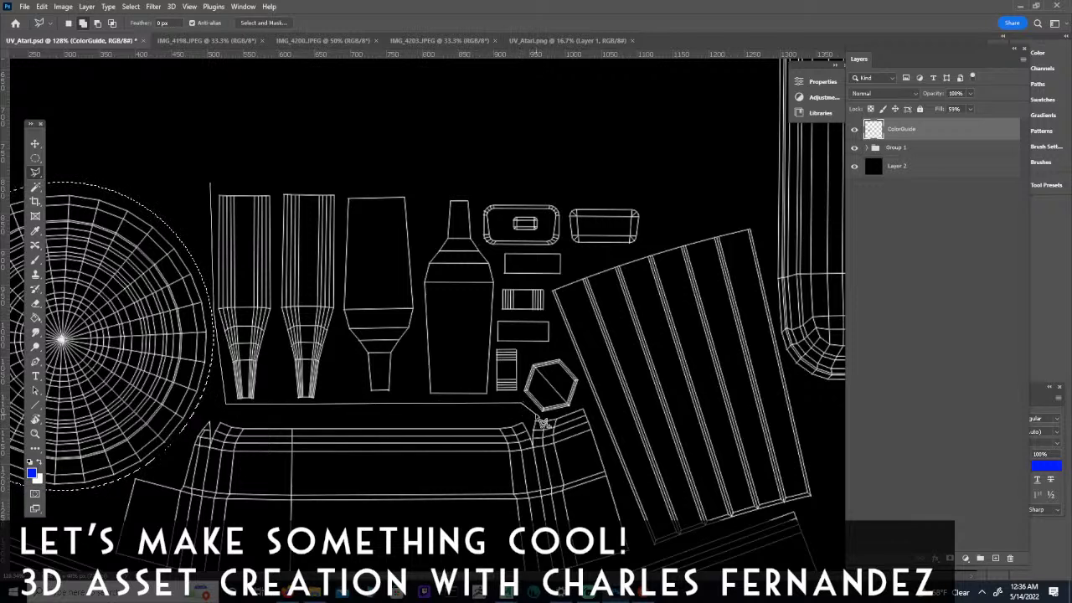
pyautogui.click(588, 410)
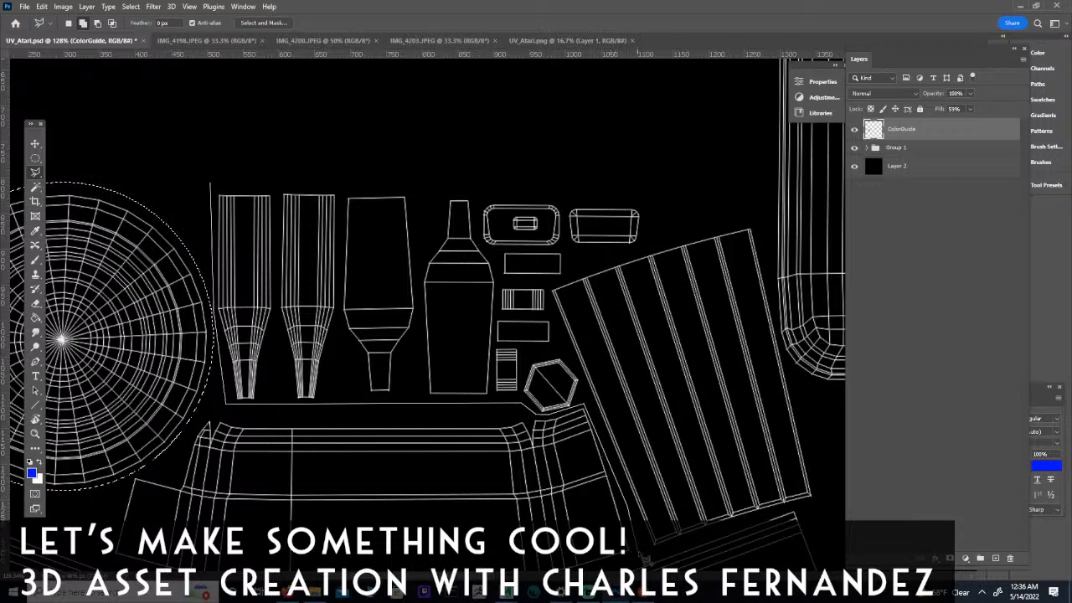
pyautogui.scroll(-5, 640, 552)
pyautogui.click(668, 263)
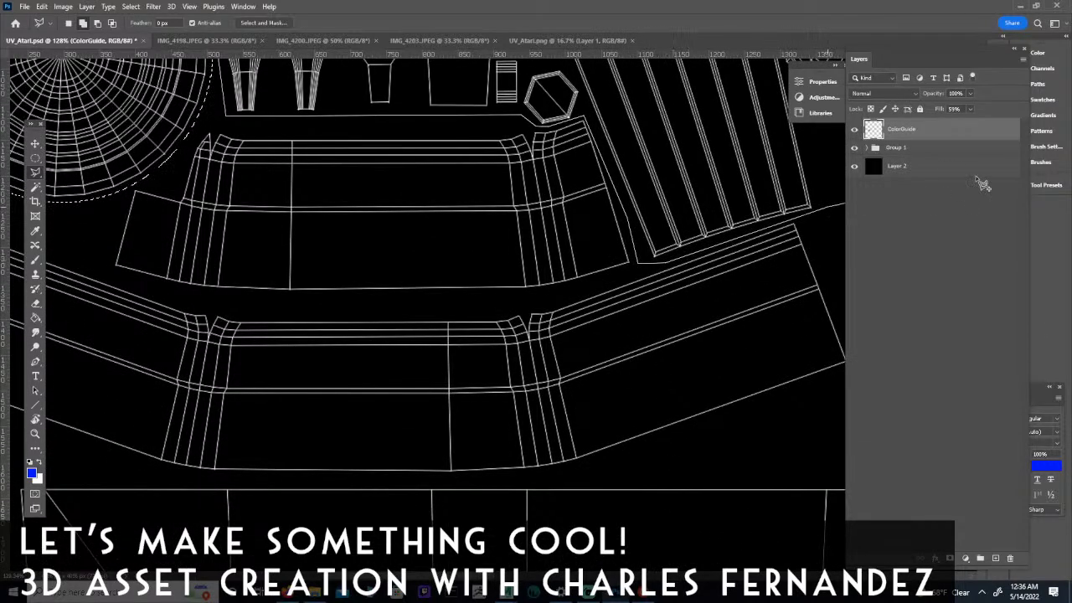
pyautogui.hscroll(4, 670, 159)
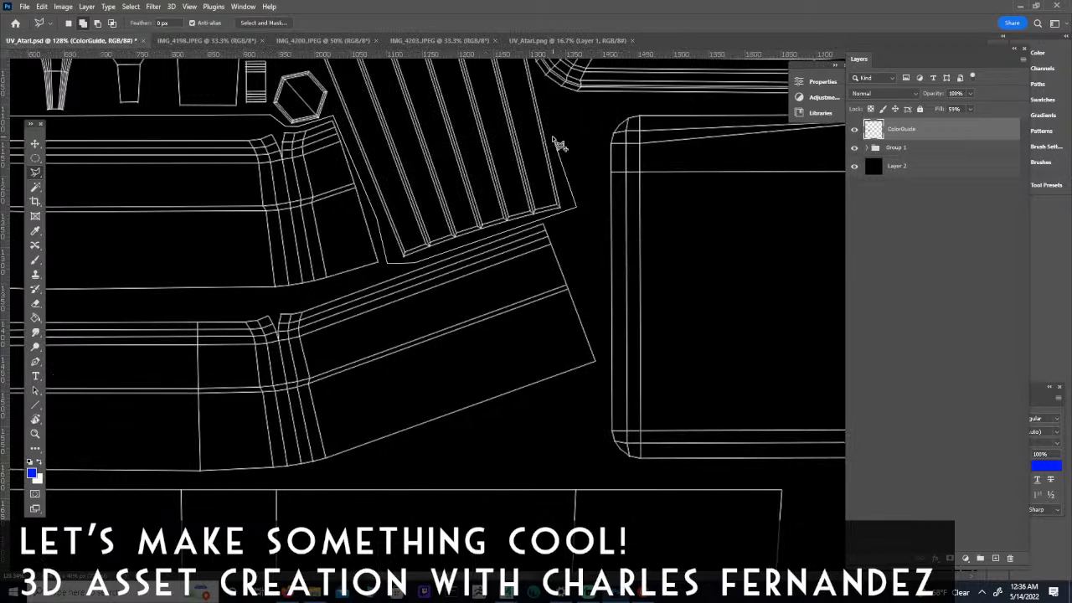
pyautogui.scroll(4, 536, 167)
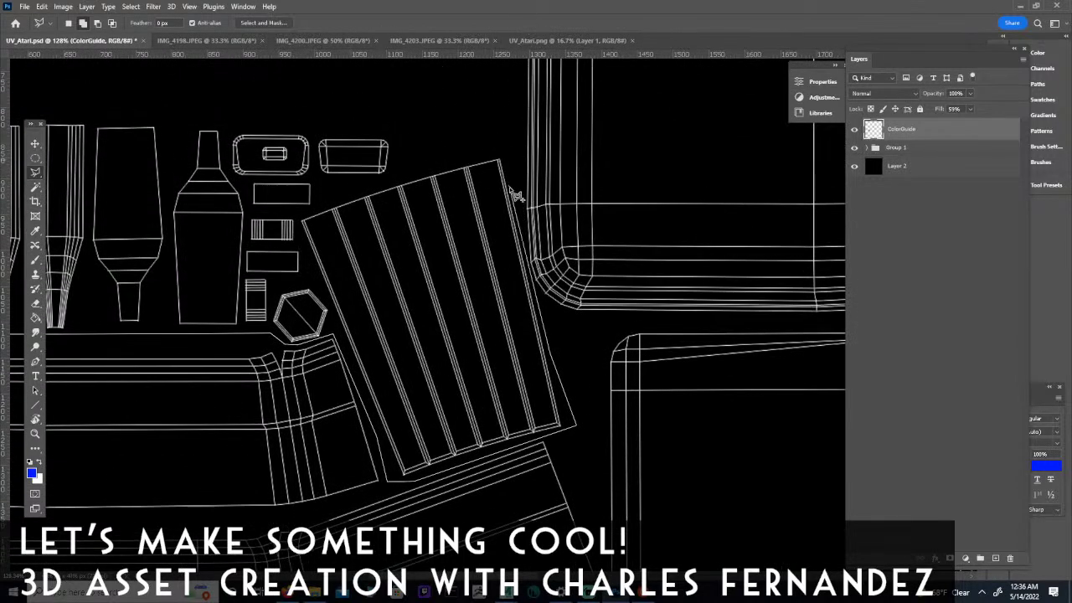
pyautogui.click(497, 124)
pyautogui.click(315, 101)
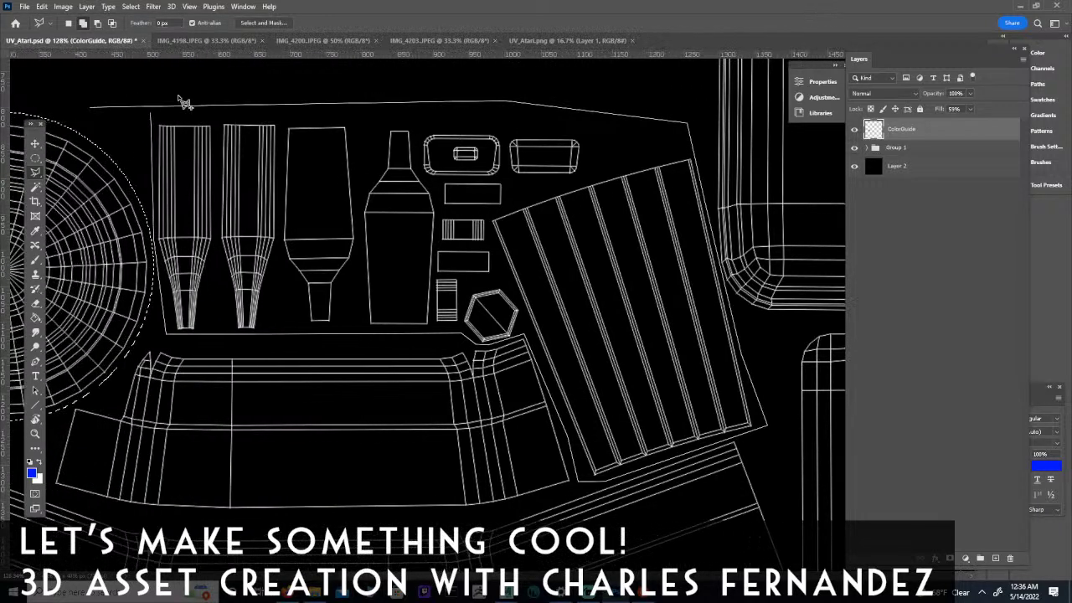
pyautogui.click(158, 119)
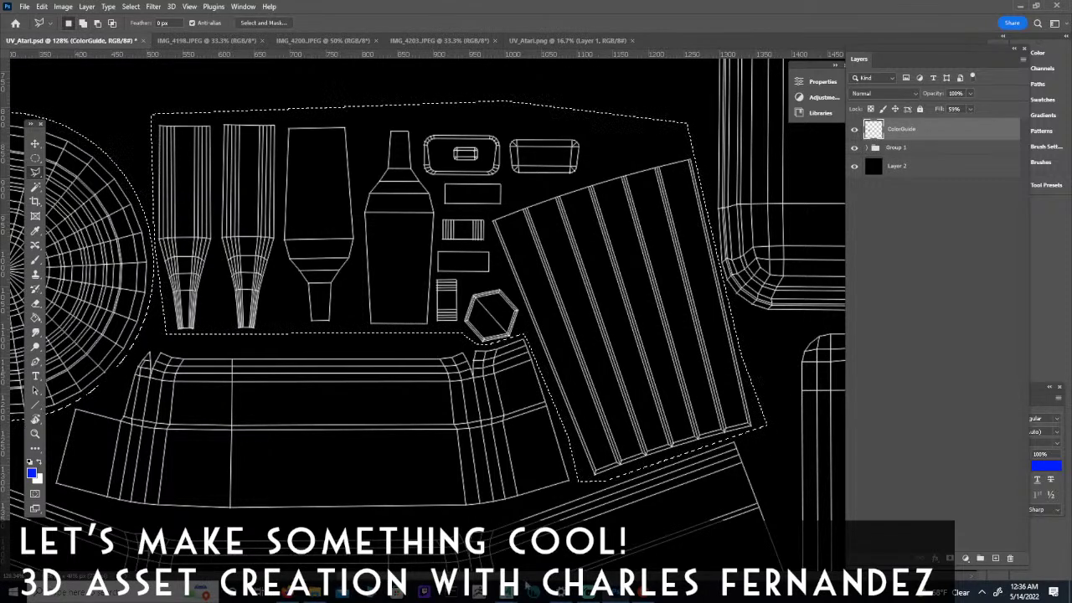
# Switch to Maya, show the UV Editor beside the perspective view, and enable face component selection for inspecting the small shells.
pyautogui.moveTo(506, 593)
pyautogui.click(477, 548)
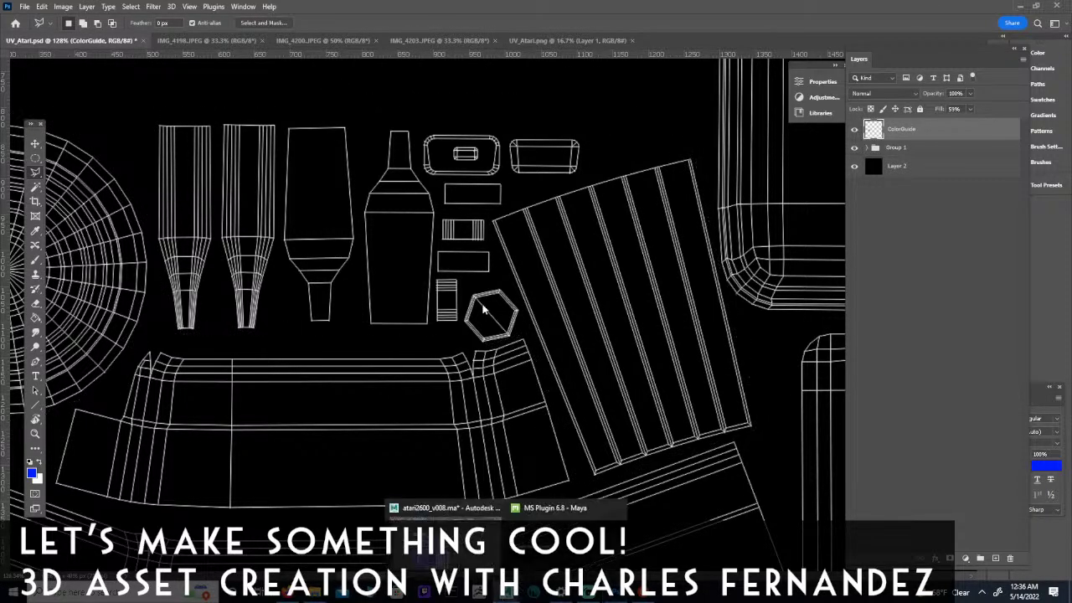
pyautogui.click(459, 506)
pyautogui.click(551, 120)
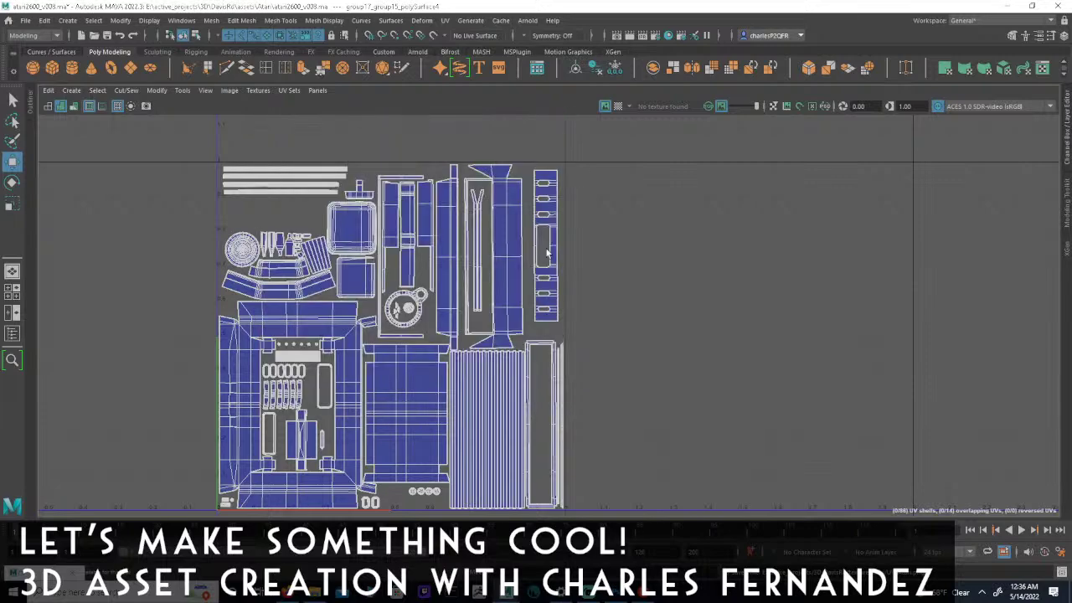
pyautogui.press('space')
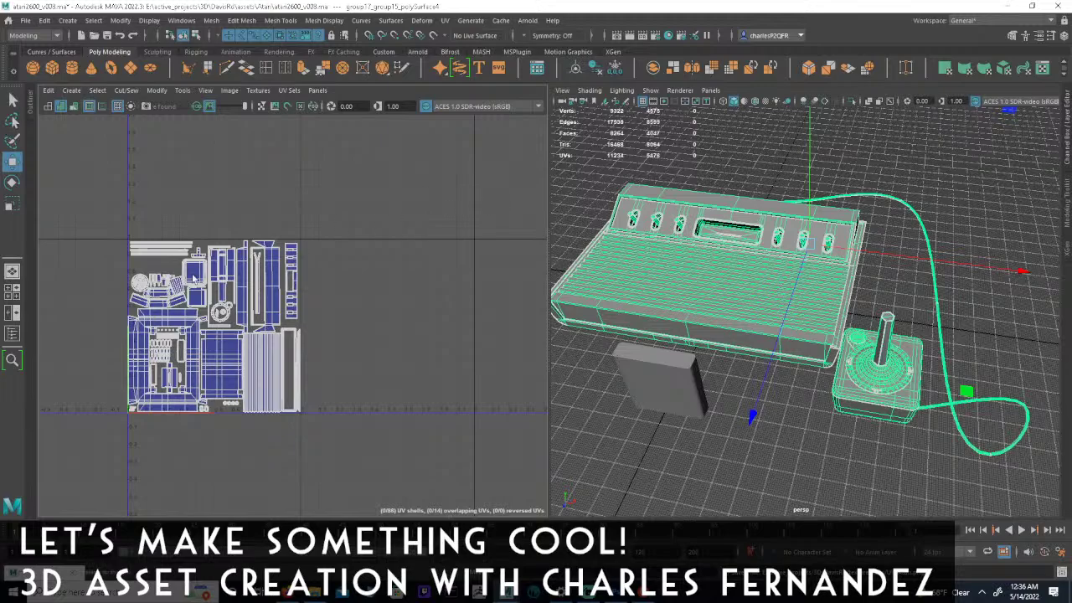
pyautogui.keyDown('alt'); pyautogui.moveTo(176, 283); pyautogui.dragTo(216, 282, button='middle'); pyautogui.keyUp('alt')
pyautogui.keyDown('alt'); pyautogui.moveTo(205, 268); pyautogui.dragTo(622, 273, button='right'); pyautogui.keyUp('alt')
pyautogui.keyDown('alt'); pyautogui.moveTo(308, 290); pyautogui.dragTo(389, 228, button='middle'); pyautogui.keyUp('alt')
pyautogui.keyDown('alt'); pyautogui.moveTo(388, 228); pyautogui.dragTo(586, 228, button='right'); pyautogui.keyUp('alt')
pyautogui.keyDown('alt'); pyautogui.moveTo(311, 227); pyautogui.dragTo(446, 227, button='middle'); pyautogui.keyUp('alt')
pyautogui.click(195, 36)
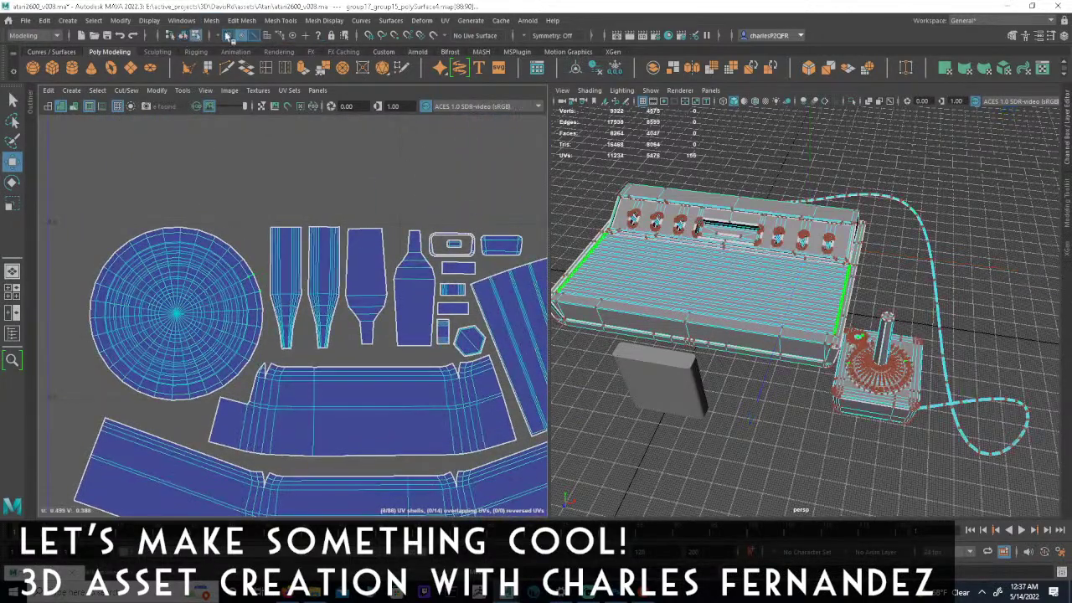
pyautogui.click(267, 36)
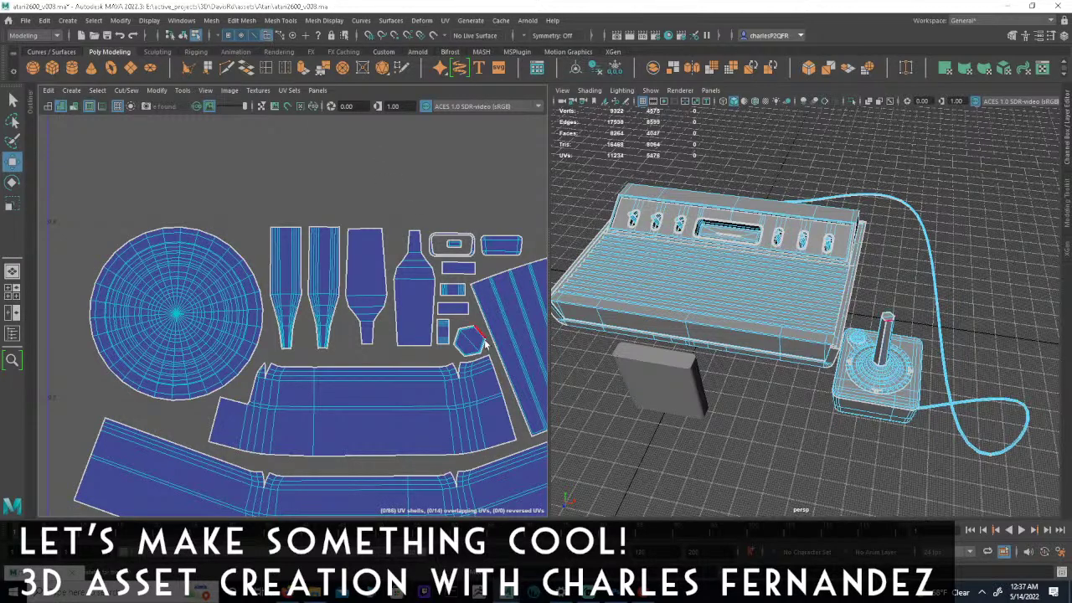
# Select the four small rectangular UV shells and the two rounded rectangular ones, and examine which model parts they belong to.
pyautogui.doubleClick(446, 332)
pyautogui.keyDown('shift'); pyautogui.doubleClick(457, 309); pyautogui.keyUp('shift')
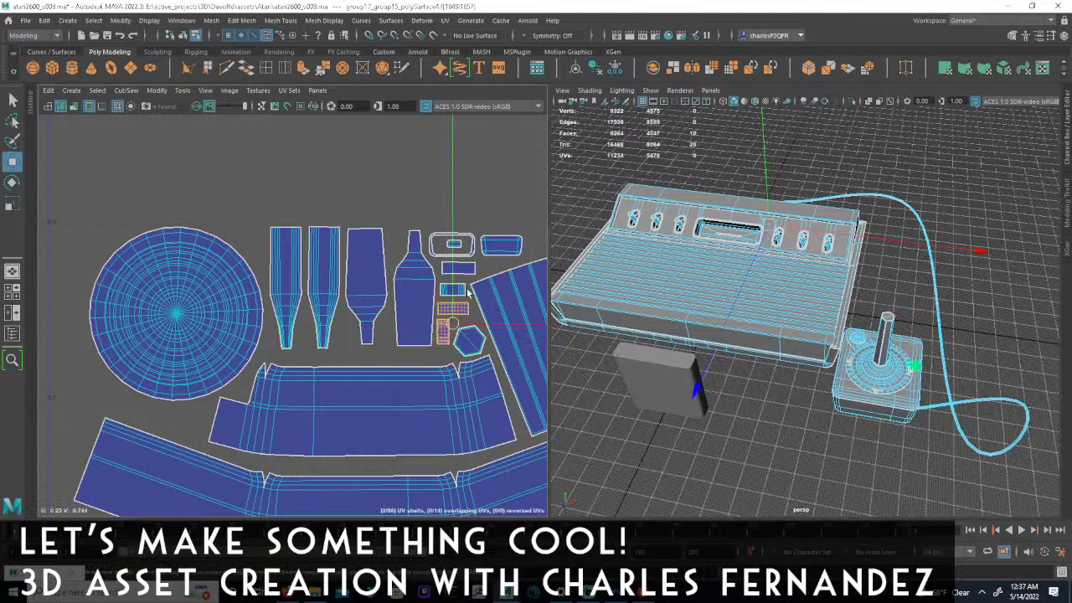
pyautogui.keyDown('shift'); pyautogui.doubleClick(460, 289); pyautogui.keyUp('shift')
pyautogui.keyDown('shift'); pyautogui.doubleClick(469, 268); pyautogui.keyUp('shift')
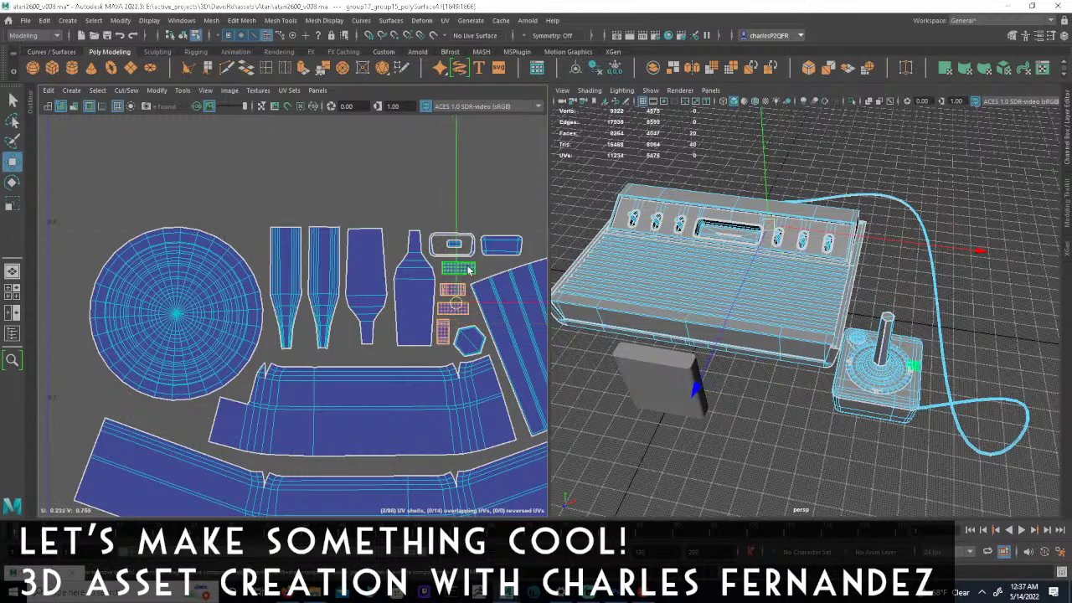
pyautogui.keyDown('shift'); pyautogui.doubleClick(524, 335); pyautogui.keyUp('shift')
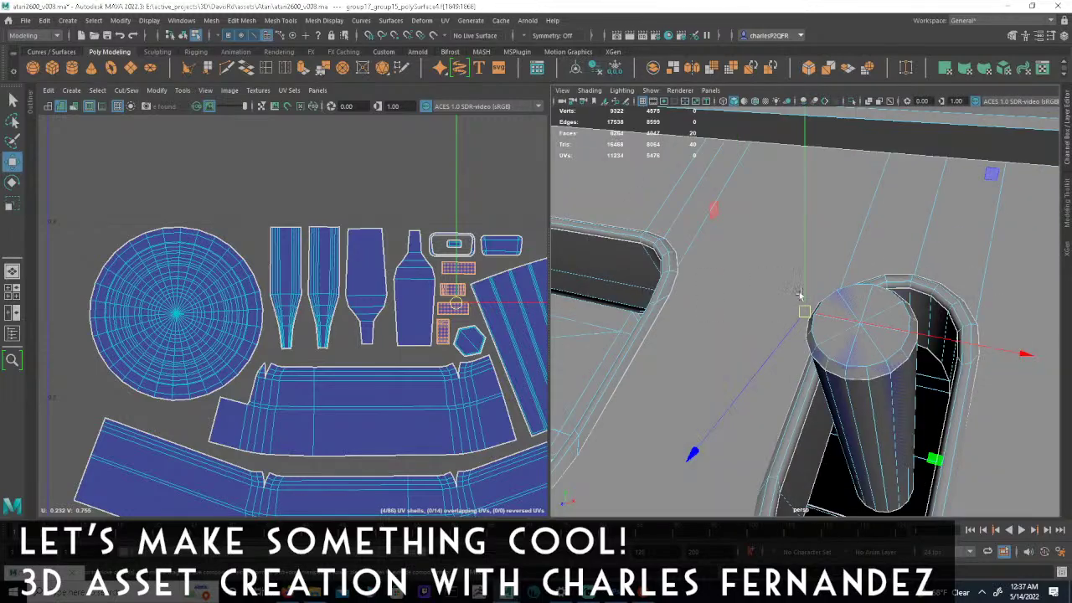
pyautogui.keyDown('alt'); pyautogui.moveTo(800, 294); pyautogui.dragTo(916, 318); pyautogui.keyUp('alt')
pyautogui.keyDown('shift'); pyautogui.click(503, 245); pyautogui.keyUp('shift')
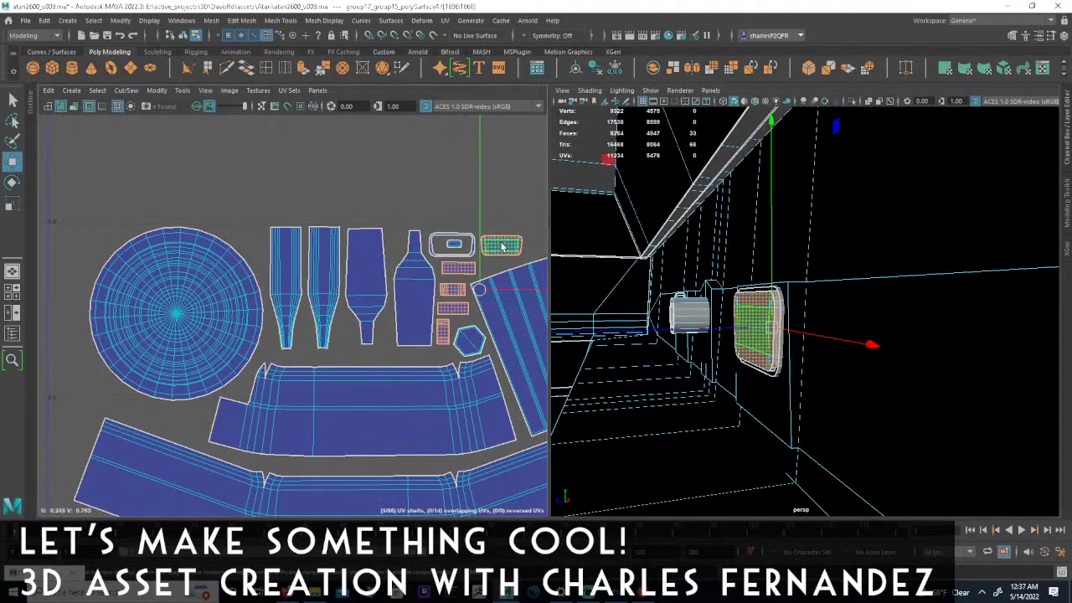
pyautogui.keyDown('shift'); pyautogui.click(453, 244); pyautogui.keyUp('shift')
pyautogui.keyDown('alt'); pyautogui.moveTo(833, 324); pyautogui.dragTo(768, 323); pyautogui.keyUp('alt')
pyautogui.keyDown('alt'); pyautogui.moveTo(768, 323); pyautogui.dragTo(642, 334, button='right'); pyautogui.keyUp('alt')
pyautogui.keyDown('alt'); pyautogui.moveTo(642, 335); pyautogui.dragTo(736, 327); pyautogui.keyUp('alt')
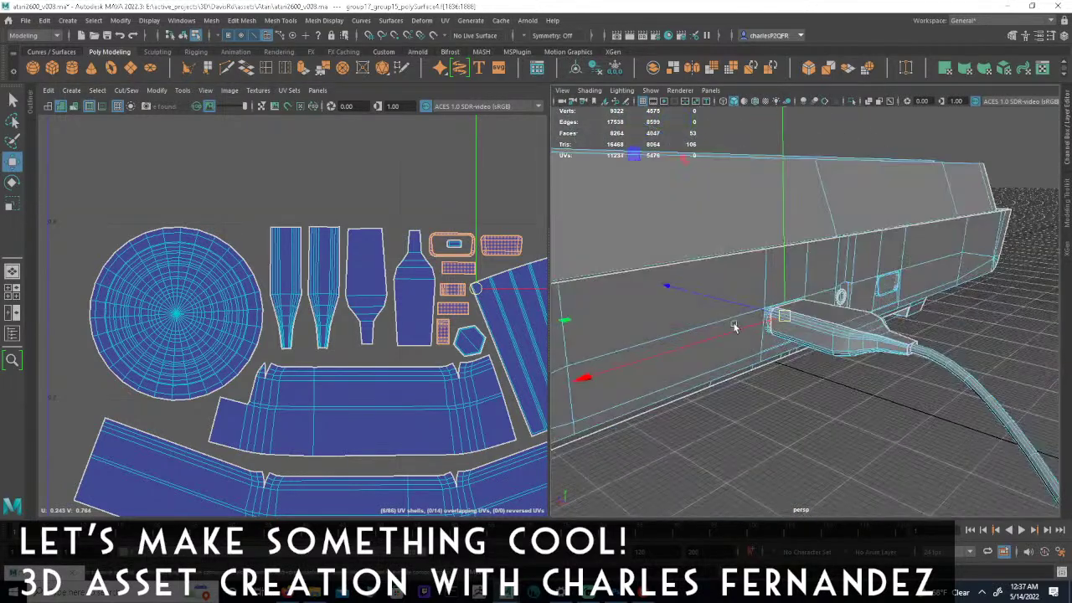
# Clear the face selection in the UV Editor and switch back to UV_Atari.psd in Photoshop.
pyautogui.keyDown('alt'); pyautogui.moveTo(391, 293); pyautogui.dragTo(447, 290, button='middle'); pyautogui.keyUp('alt')
pyautogui.keyDown('alt'); pyautogui.moveTo(447, 290); pyautogui.dragTo(502, 245, button='right'); pyautogui.keyUp('alt')
pyautogui.keyDown('alt'); pyautogui.moveTo(502, 245); pyautogui.dragTo(376, 277, button='middle'); pyautogui.keyUp('alt')
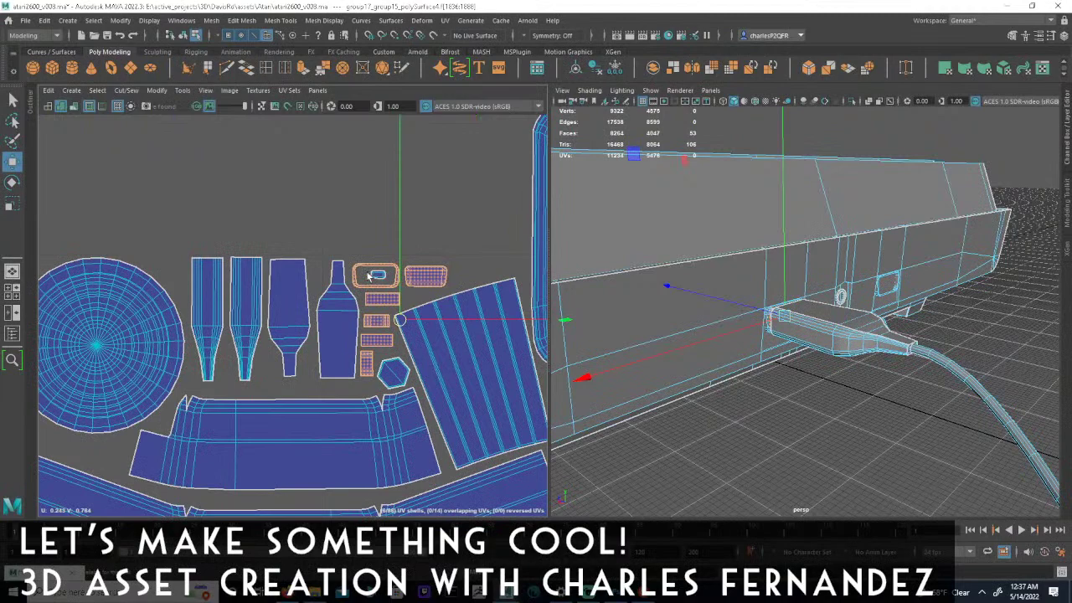
pyautogui.click(339, 216)
pyautogui.keyDown('alt'); pyautogui.moveTo(383, 337); pyautogui.dragTo(326, 374, button='right'); pyautogui.keyUp('alt')
pyautogui.keyDown('alt'); pyautogui.moveTo(326, 373); pyautogui.dragTo(291, 334, button='middle'); pyautogui.keyUp('alt')
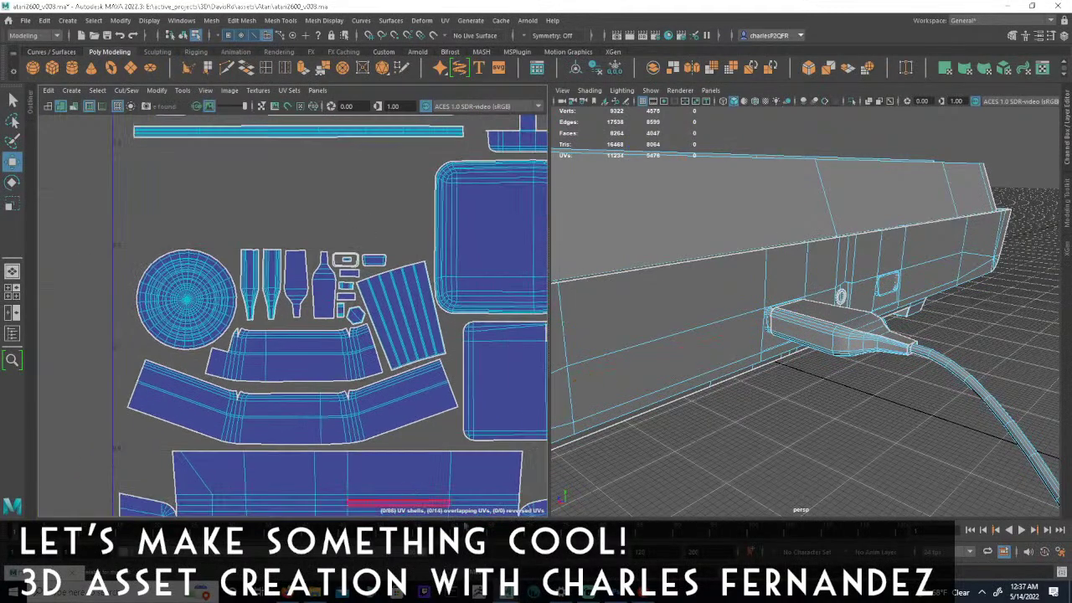
pyautogui.click(620, 595)
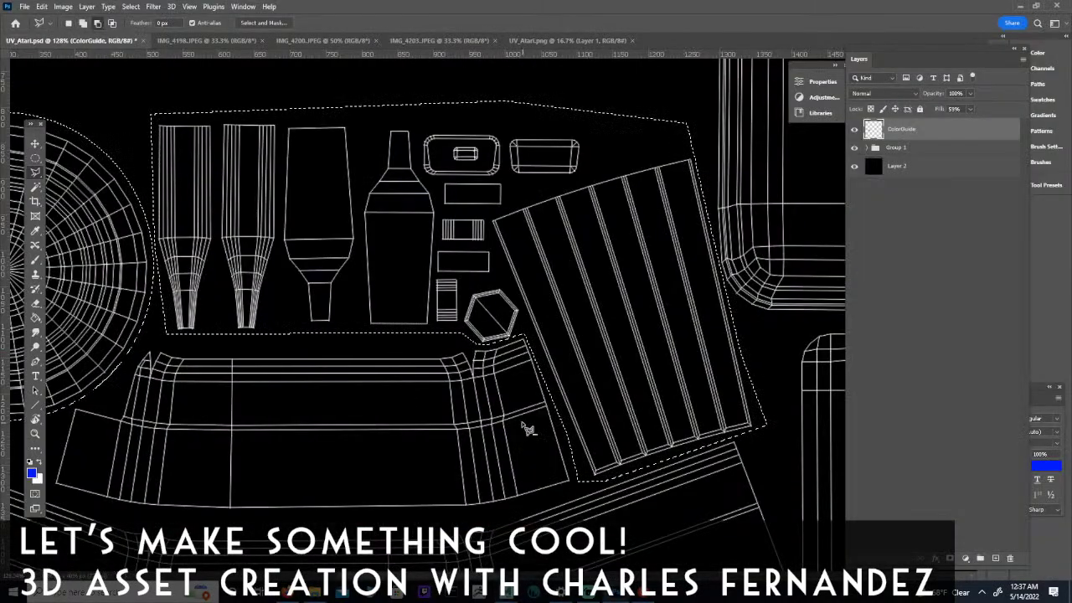
pyautogui.press('z')
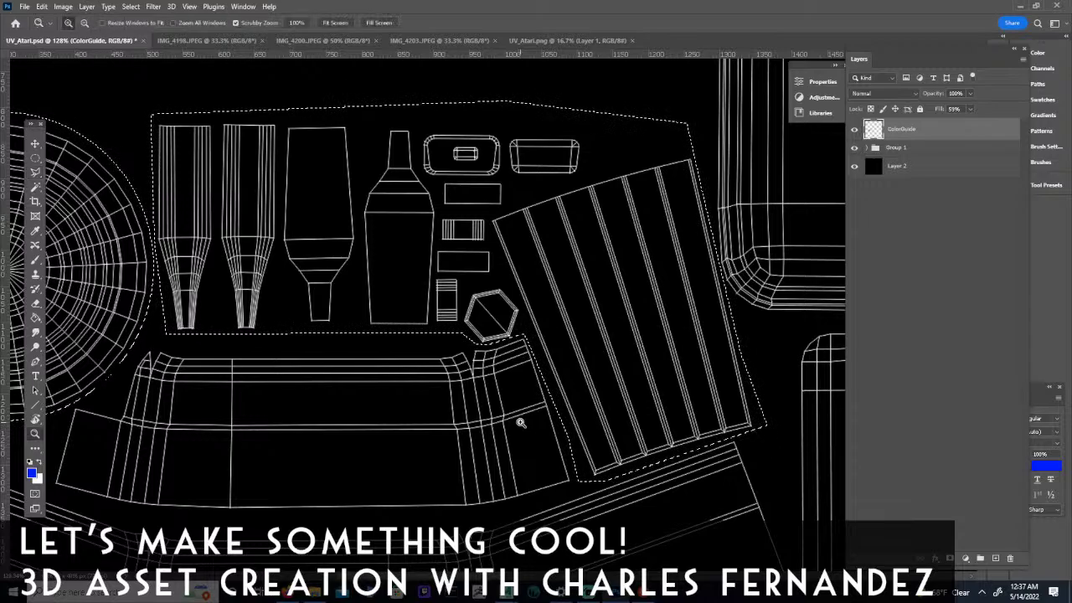
# Fill the selected round shell and adjacent small-part UV shells with the blue foreground color on the ColorGuide layer.
pyautogui.moveTo(524, 426); pyautogui.dragTo(461, 374)
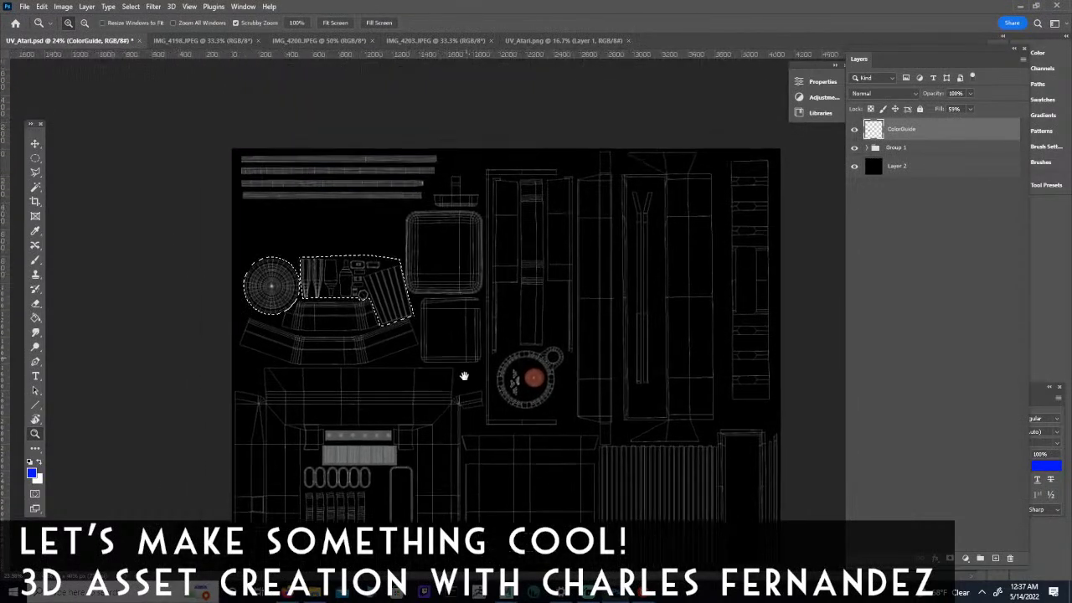
pyautogui.click(63, 7)
pyautogui.moveTo(48, 6)
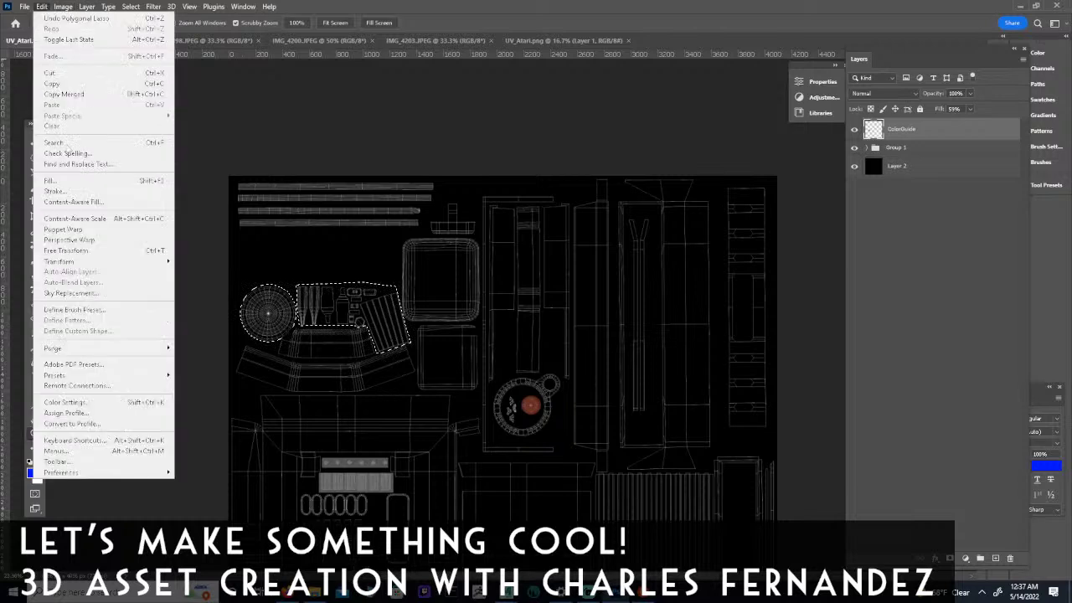
pyautogui.click(52, 180)
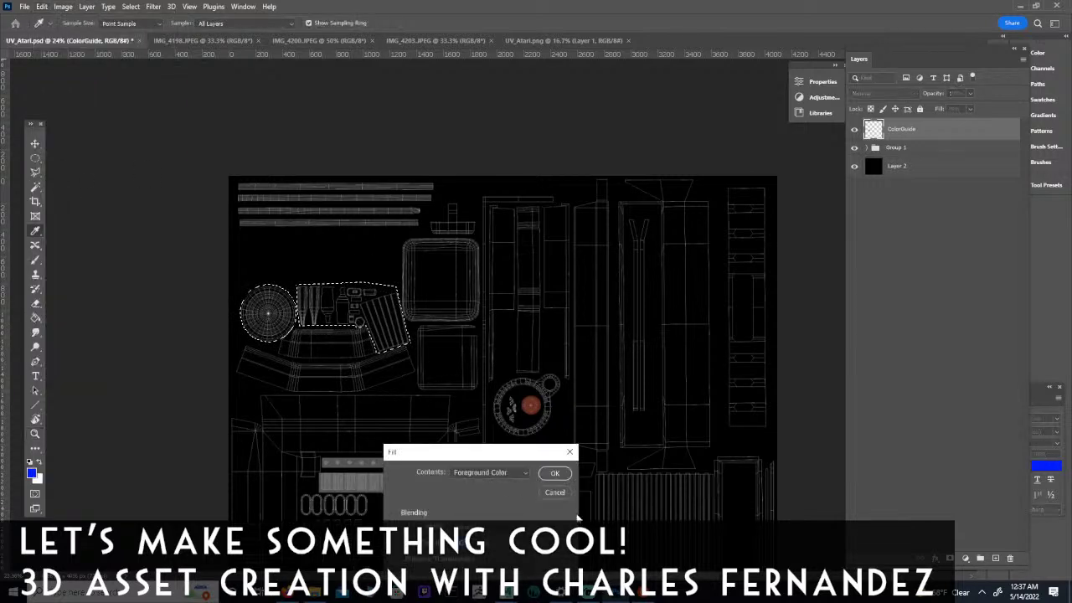
pyautogui.click(555, 474)
# Select the tall narrow switch-panel UV shell at the texture's upper-right edge with a rectangular marquee.
pyautogui.press('z')
pyautogui.moveTo(409, 414); pyautogui.dragTo(389, 314)
pyautogui.moveTo(448, 460); pyautogui.dragTo(330, 433)
pyautogui.moveTo(374, 343); pyautogui.dragTo(485, 321)
pyautogui.moveTo(404, 297); pyautogui.dragTo(425, 363)
pyautogui.moveTo(438, 250); pyautogui.dragTo(311, 397)
pyautogui.moveTo(425, 270); pyautogui.dragTo(351, 251)
pyautogui.click(35, 158)
pyautogui.rightClick(35, 157)
pyautogui.click(83, 158)
pyautogui.click(483, 182)
pyautogui.moveTo(518, 429)
pyautogui.mouseDown()
pyautogui.moveTo(521, 444)
pyautogui.moveTo(525, 427)
pyautogui.mouseUp()
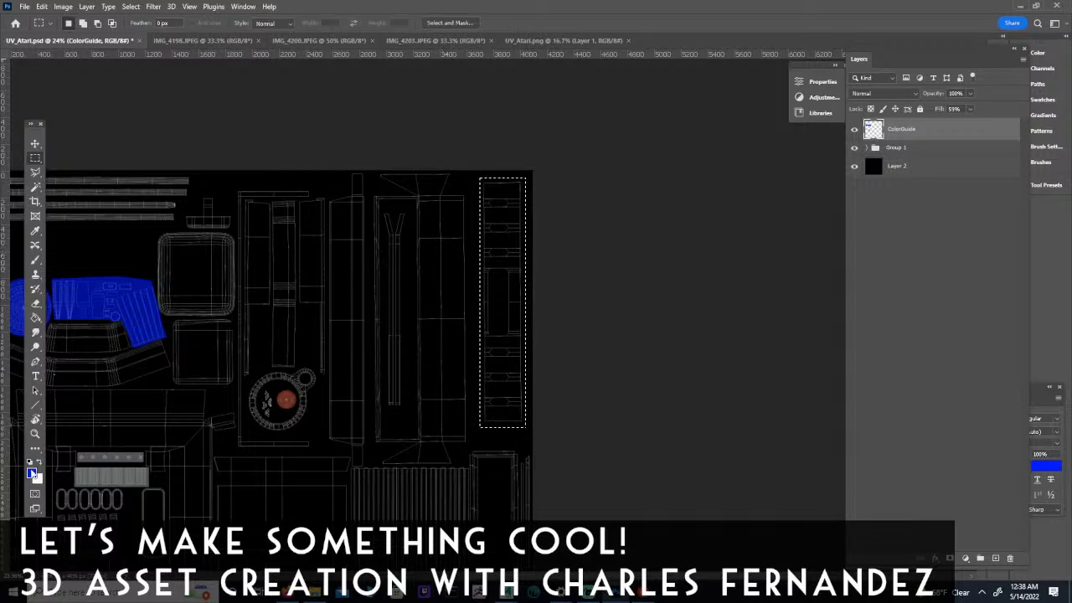
# Keep the current blue and swap the foreground and background colors to make white the foreground.
pyautogui.click(32, 474)
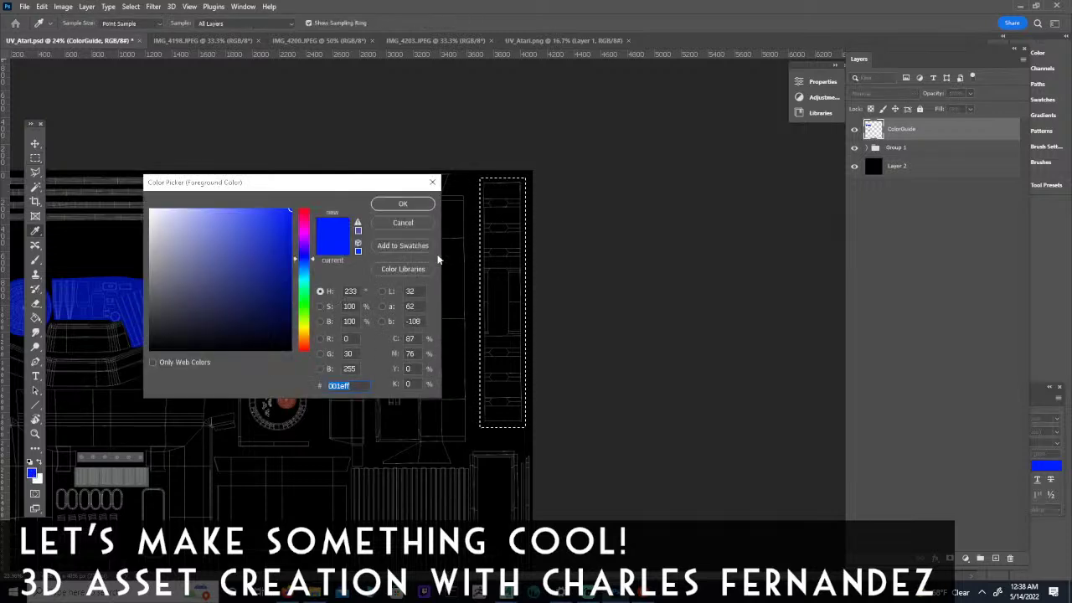
pyautogui.click(398, 206)
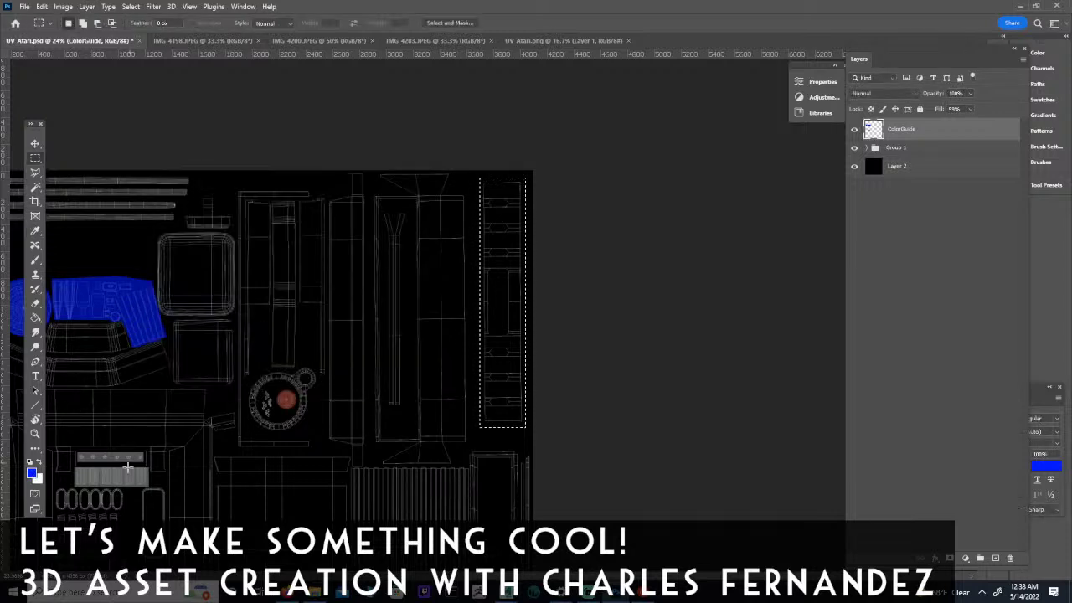
pyautogui.click(39, 462)
pyautogui.click(71, 7)
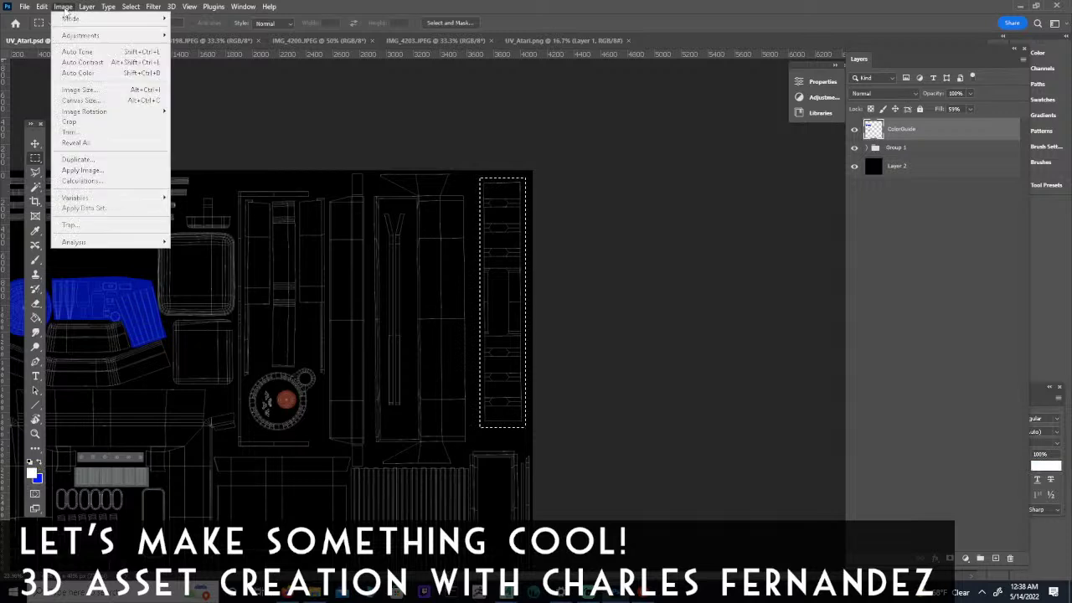
pyautogui.moveTo(97, 202)
pyautogui.click(355, 392)
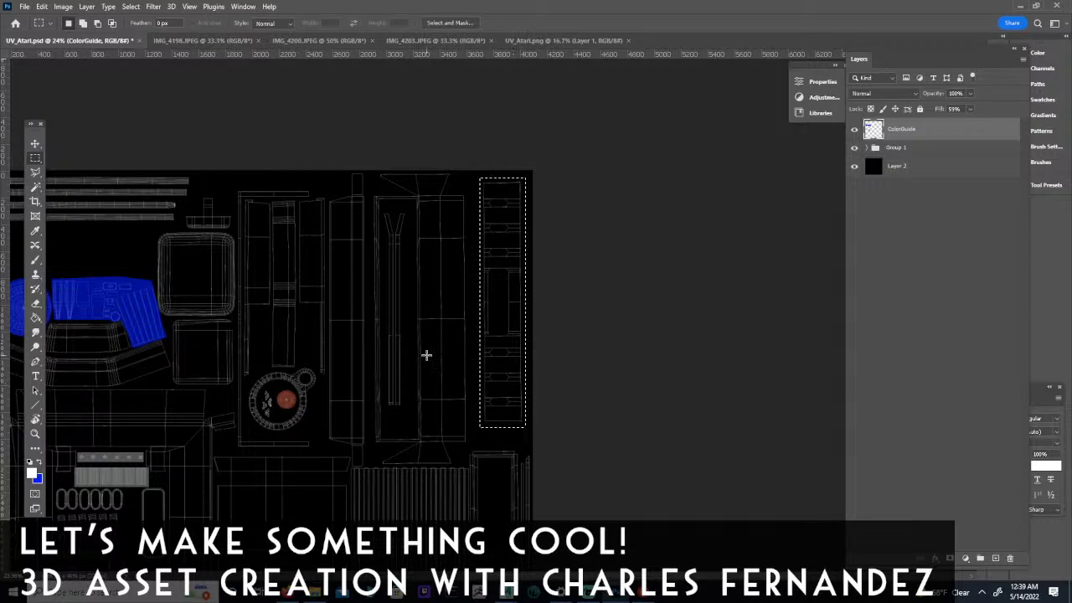
# Examine the console's switch panel, cartridge slot and ribbed top in IMG_4198.JPEG, and its front in IMG_4200.JPEG.
pyautogui.moveTo(332, 314); pyautogui.dragTo(410, 240)
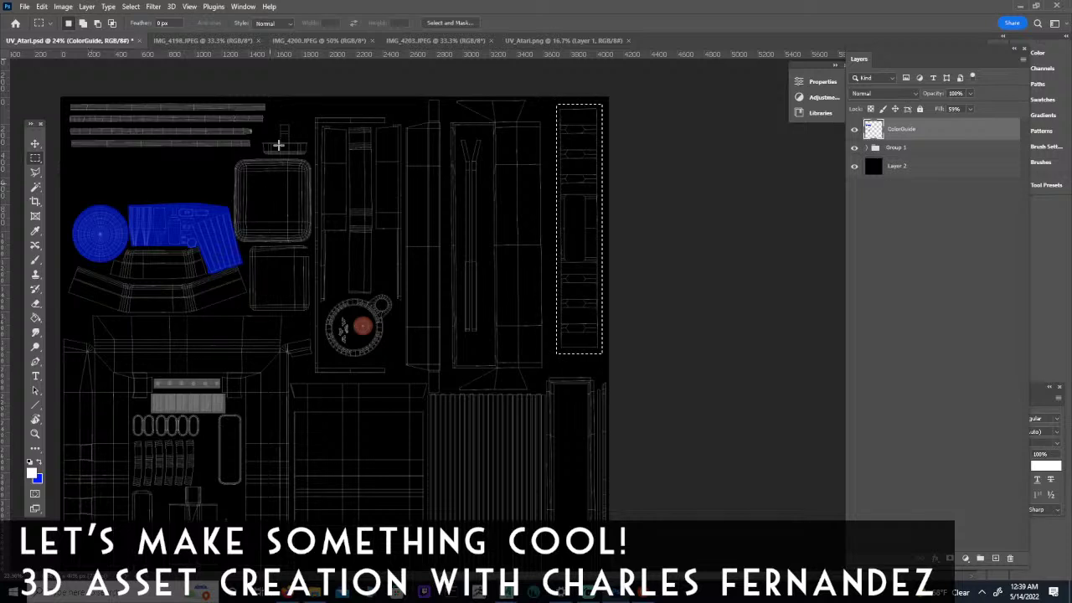
pyautogui.click(208, 40)
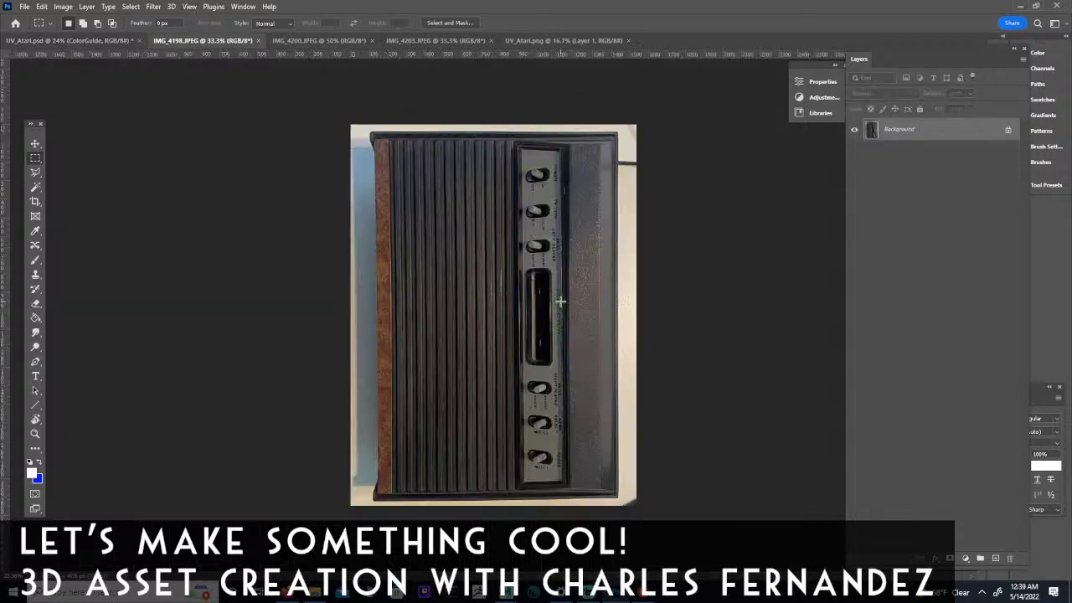
pyautogui.press('z')
pyautogui.moveTo(561, 324); pyautogui.dragTo(570, 259)
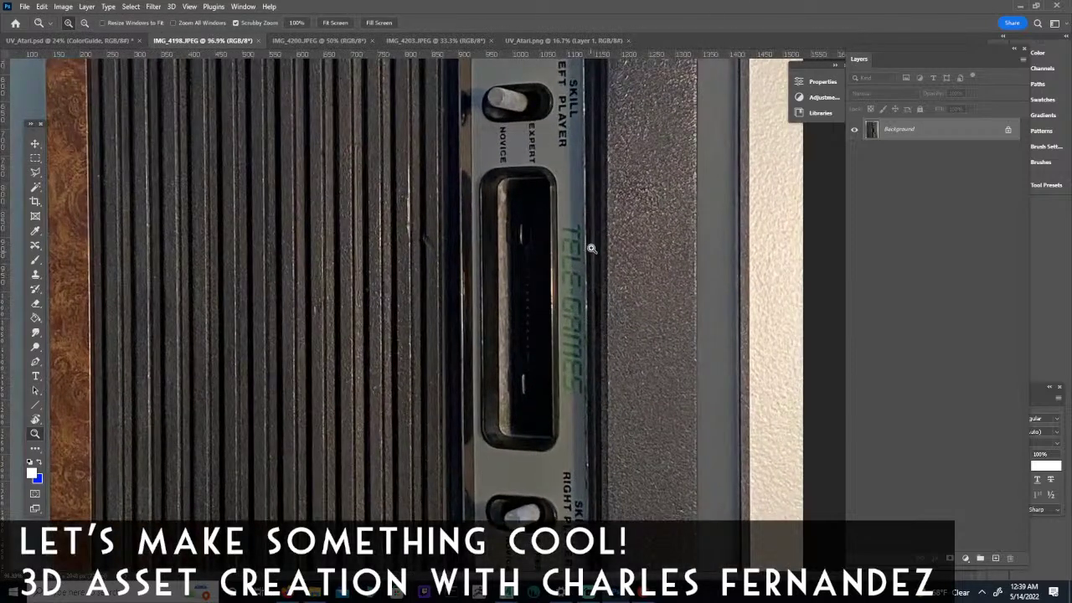
pyautogui.scroll(5, 570, 176)
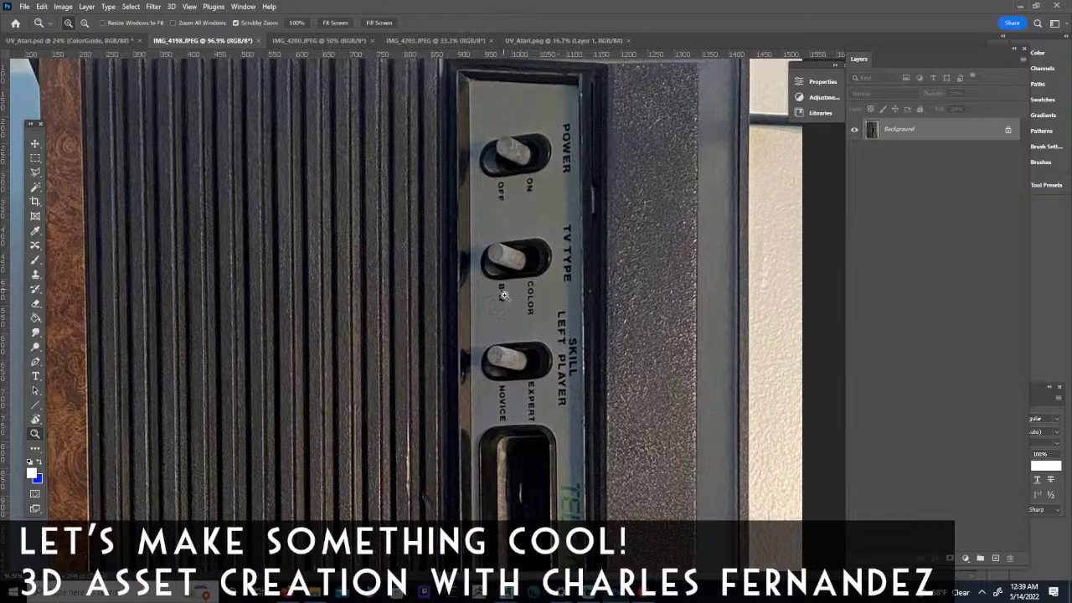
pyautogui.scroll(-5, 523, 425)
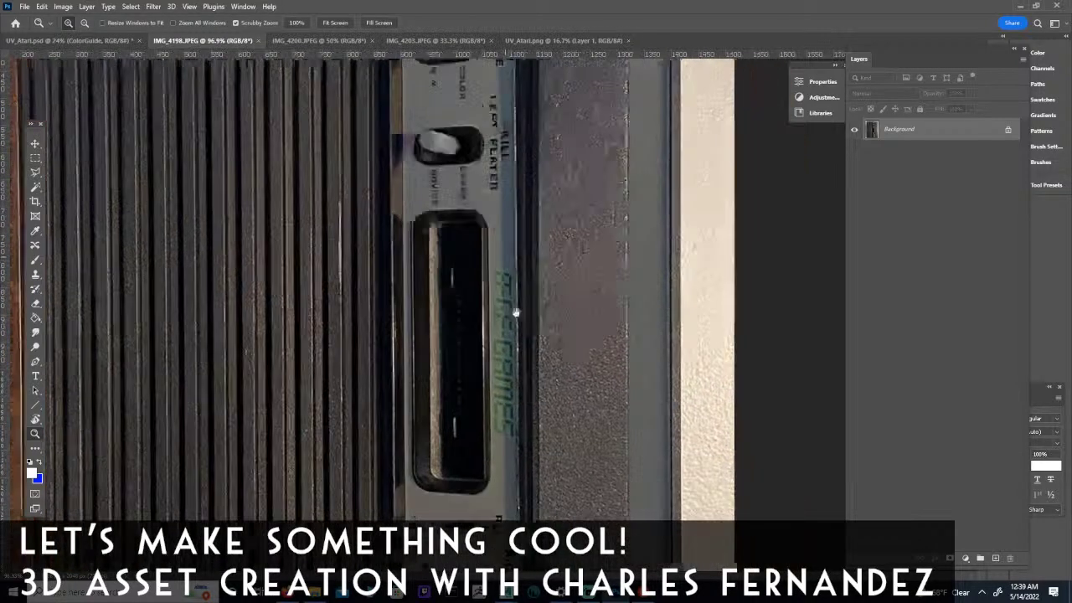
pyautogui.scroll(-3, 488, 438)
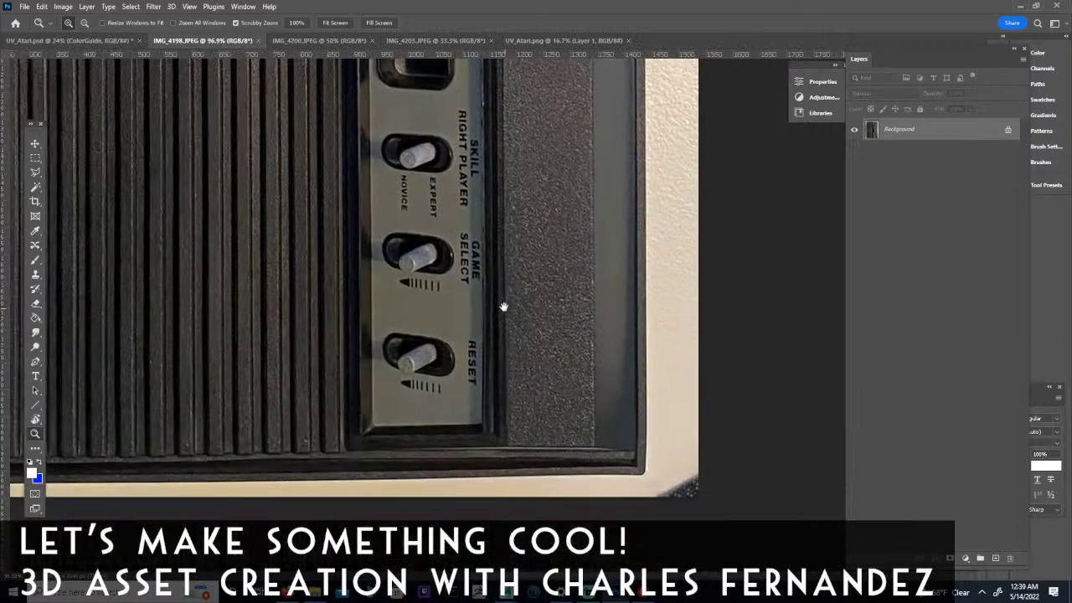
pyautogui.scroll(8, 419, 335)
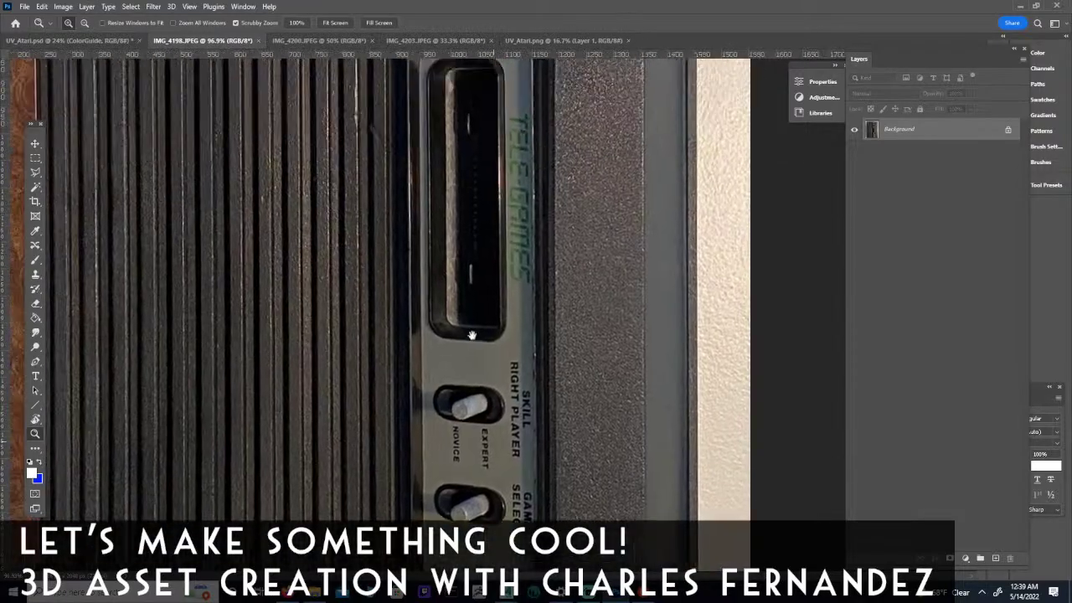
pyautogui.scroll(-10, 411, 333)
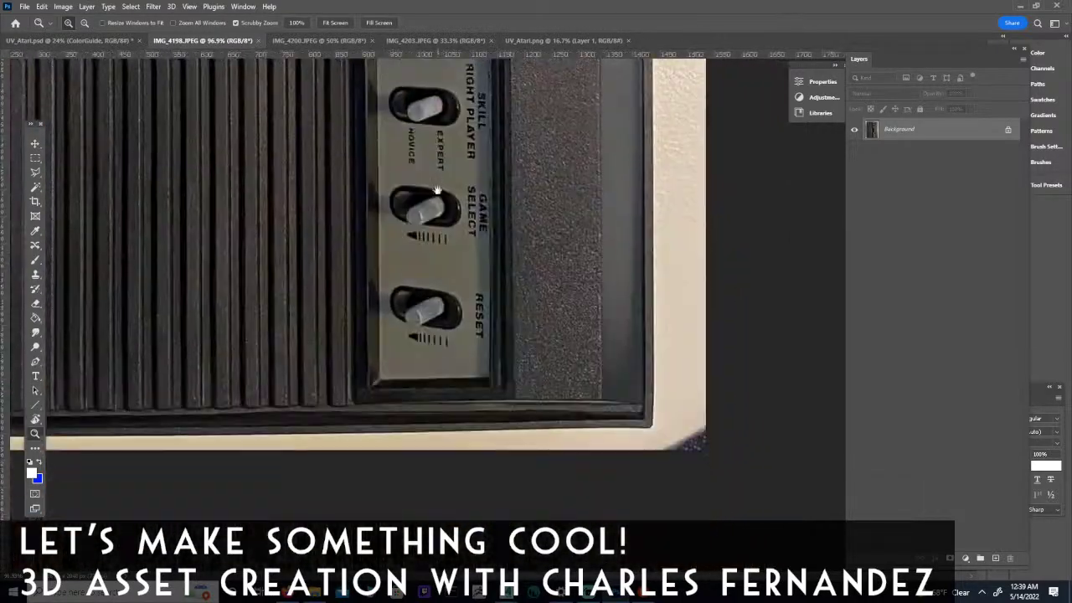
pyautogui.scroll(5, 419, 344)
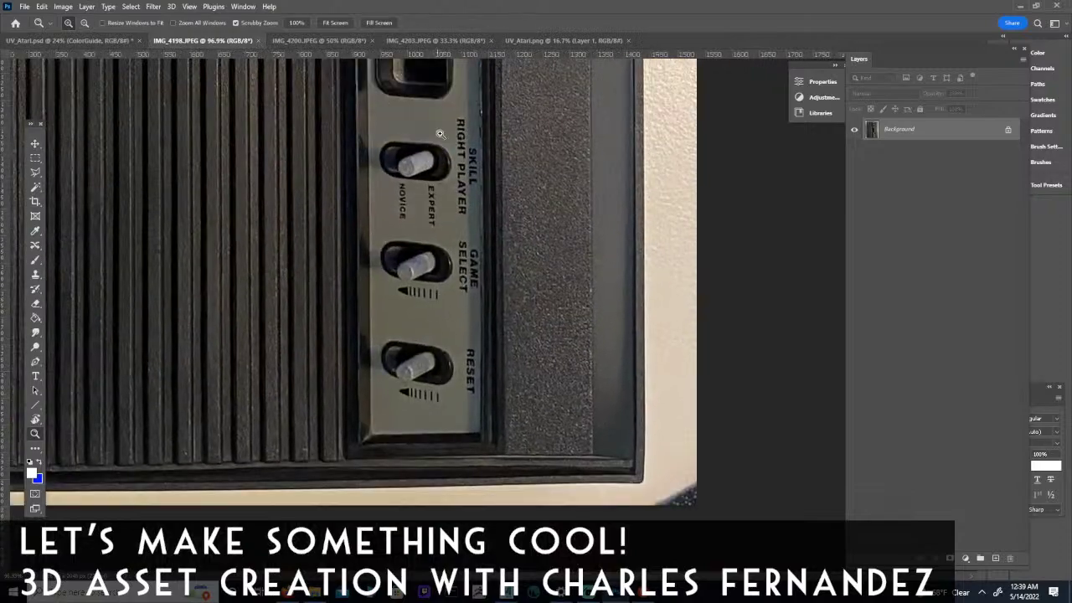
pyautogui.scroll(8, 435, 150)
pyautogui.scroll(4, 427, 220)
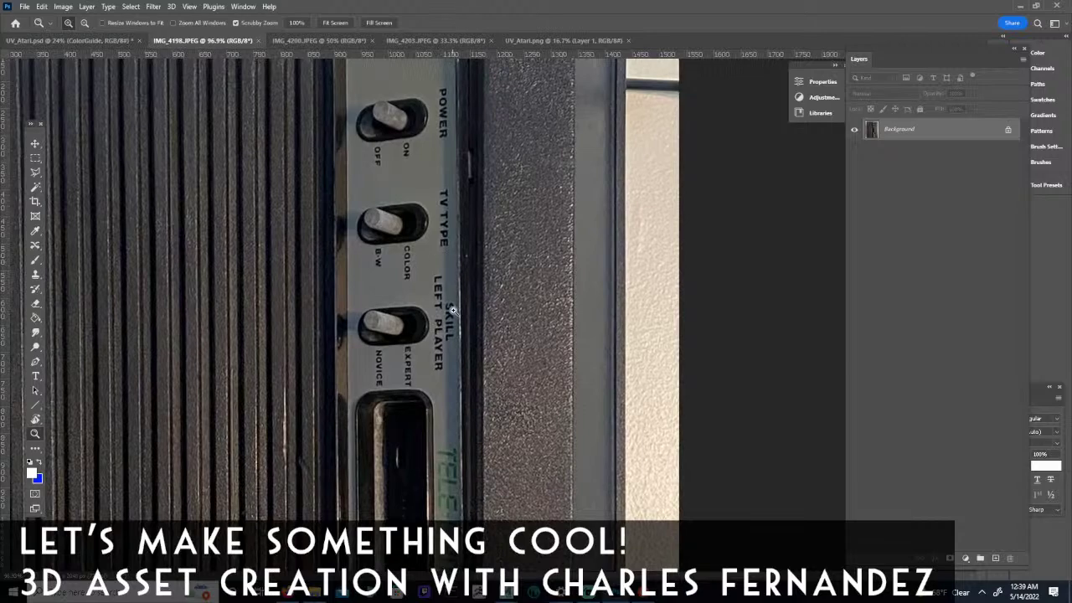
pyautogui.moveTo(377, 269); pyautogui.dragTo(513, 366)
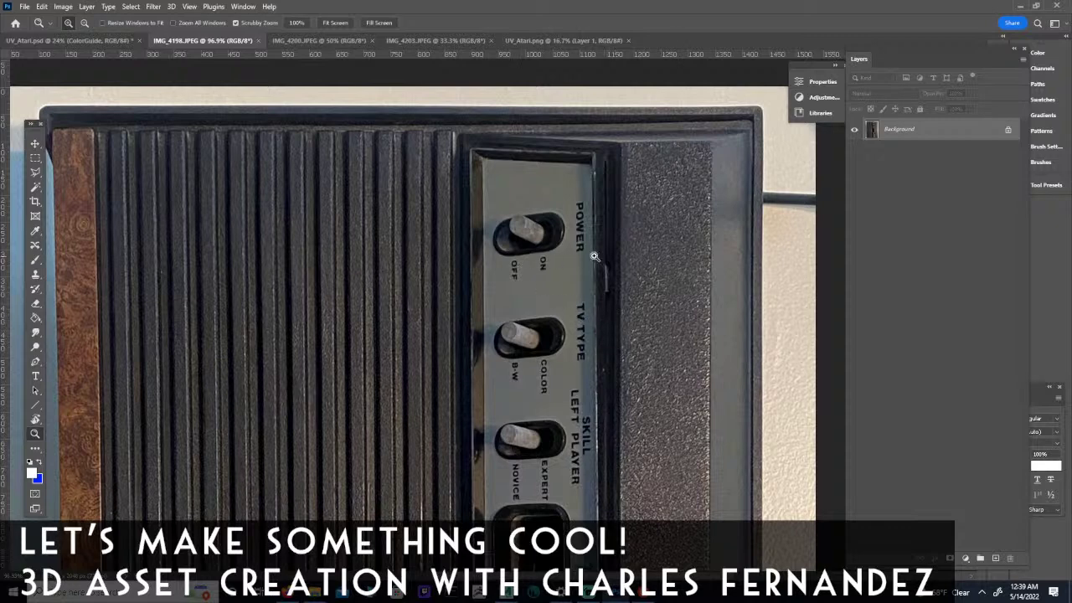
pyautogui.moveTo(634, 429); pyautogui.dragTo(602, 244)
pyautogui.moveTo(632, 536); pyautogui.dragTo(617, 284)
pyautogui.moveTo(598, 168); pyautogui.dragTo(625, 423)
pyautogui.moveTo(579, 97); pyautogui.dragTo(603, 243)
pyautogui.moveTo(624, 467); pyautogui.dragTo(570, 268)
pyautogui.moveTo(572, 333); pyautogui.dragTo(578, 142)
pyautogui.moveTo(585, 511)
pyautogui.mouseDown()
pyautogui.moveTo(586, 300)
pyautogui.moveTo(581, 528)
pyautogui.mouseUp()
pyautogui.moveTo(576, 181); pyautogui.dragTo(572, 511)
pyautogui.moveTo(580, 226); pyautogui.dragTo(571, 251)
pyautogui.moveTo(575, 374); pyautogui.dragTo(564, 124)
pyautogui.moveTo(561, 298); pyautogui.dragTo(574, 394)
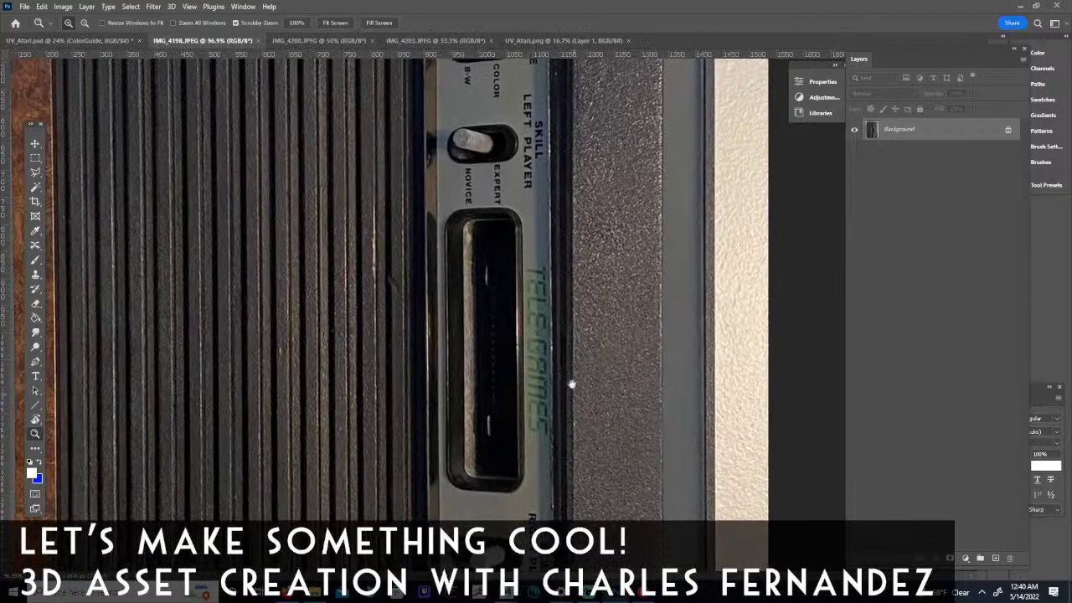
pyautogui.moveTo(555, 496); pyautogui.dragTo(626, 461)
pyautogui.moveTo(599, 336); pyautogui.dragTo(391, 148)
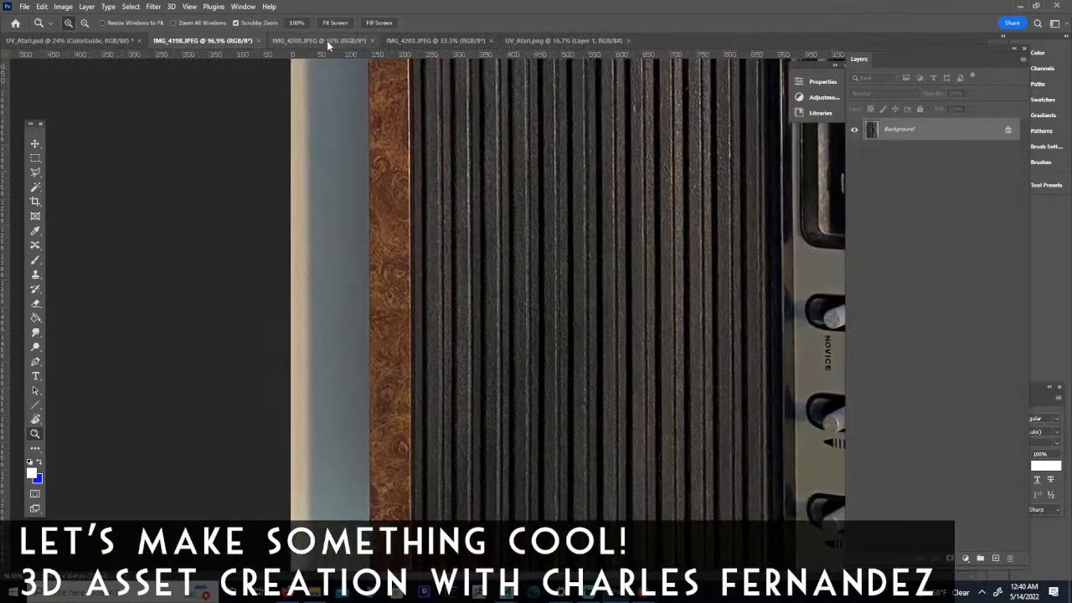
pyautogui.click(322, 40)
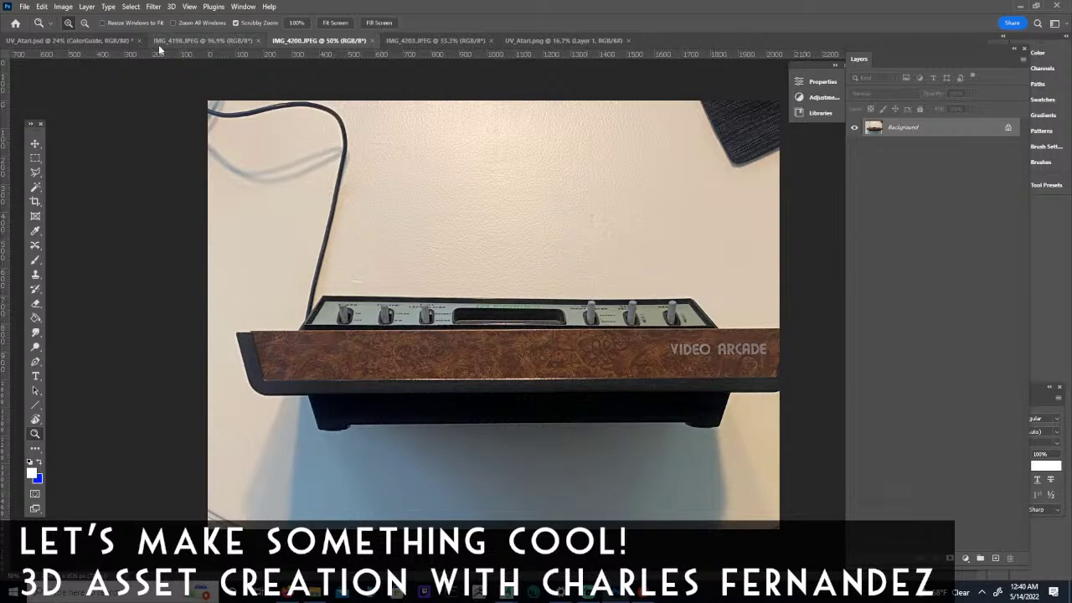
# Return to UV_Atari.psd and fill the marquee-selected UV shell with the white foreground color.
pyautogui.click(67, 41)
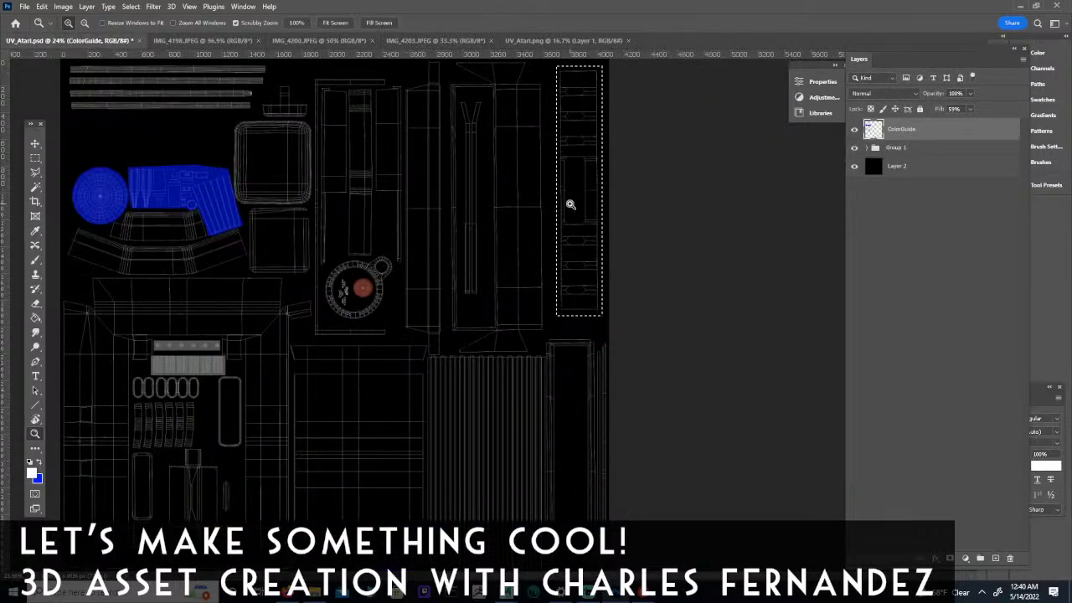
pyautogui.click(42, 7)
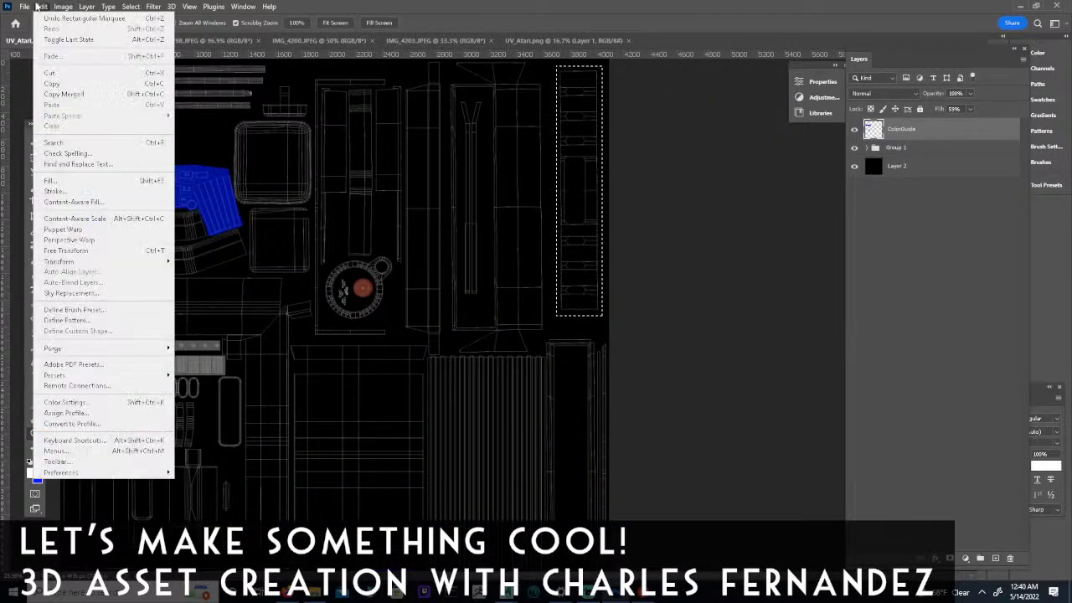
pyautogui.click(52, 176)
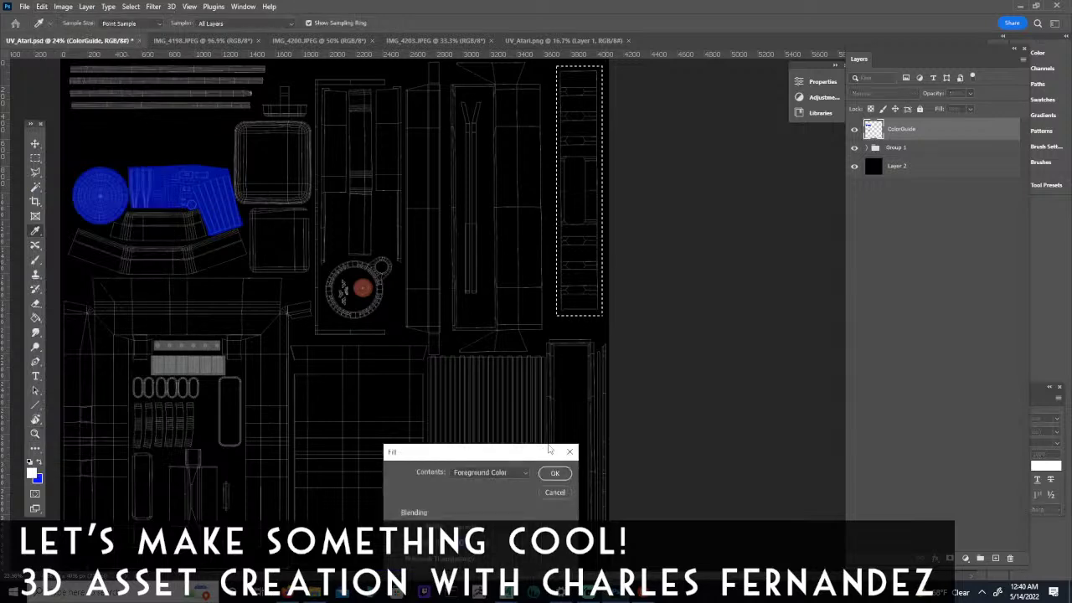
pyautogui.press('Escape')
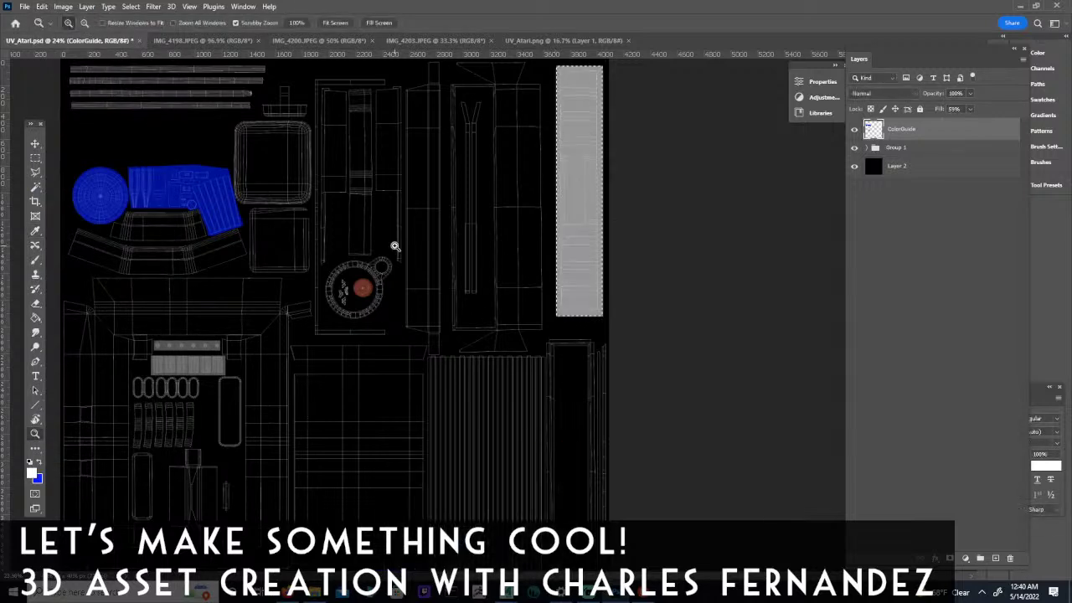
pyautogui.scroll(3, 400, 216)
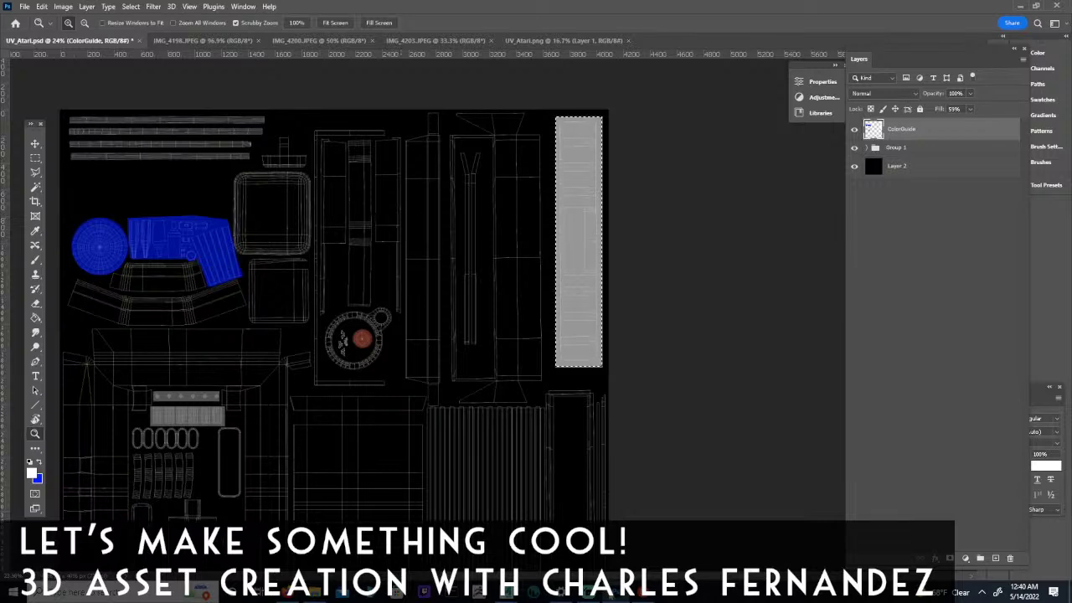
pyautogui.hotkey('ctrl', 'd')
# Switch to Maya and inspect which part of the console model the tall middle UV shell belongs to.
pyautogui.click(509, 592)
pyautogui.click(433, 509)
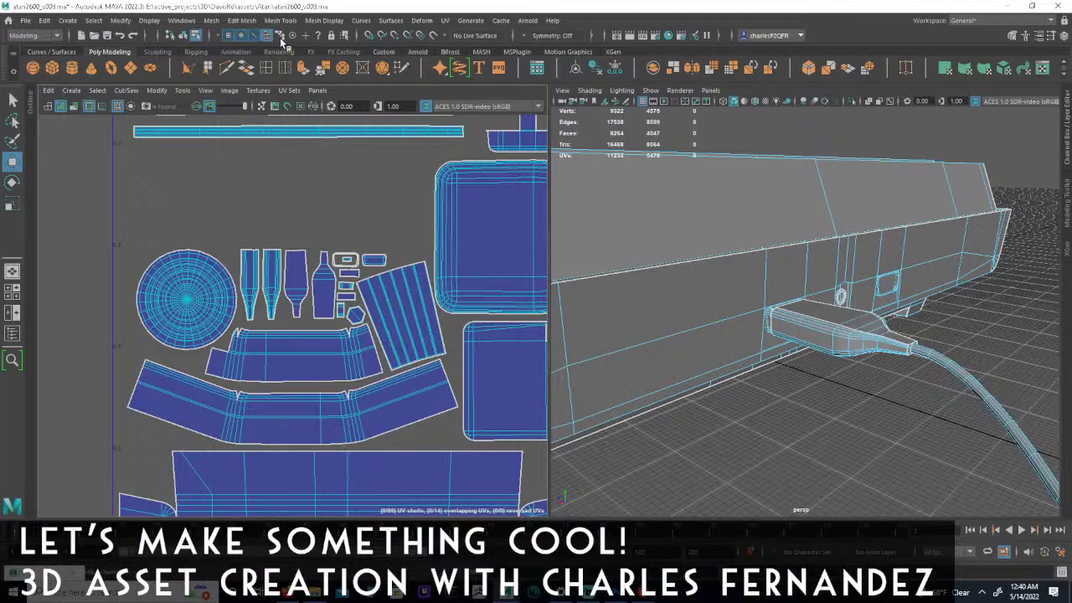
pyautogui.keyDown('alt'); pyautogui.moveTo(405, 201); pyautogui.dragTo(134, 193, button='right'); pyautogui.keyUp('alt')
pyautogui.keyDown('alt'); pyautogui.moveTo(536, 336); pyautogui.dragTo(367, 380, button='middle'); pyautogui.keyUp('alt')
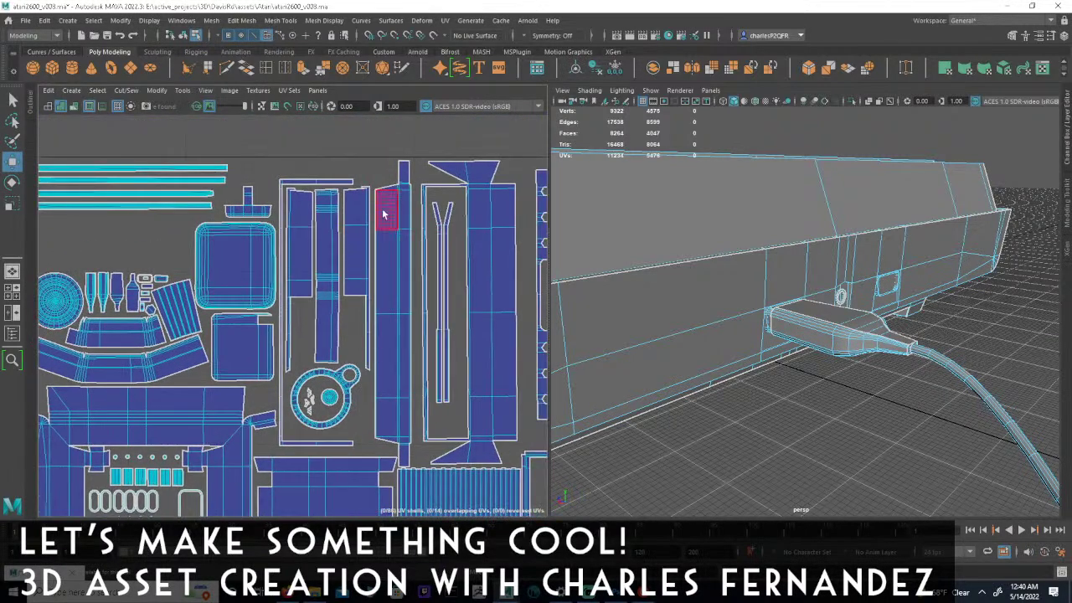
pyautogui.doubleClick(382, 186)
pyautogui.keyDown('alt'); pyautogui.moveTo(604, 236); pyautogui.dragTo(796, 250); pyautogui.keyUp('alt')
pyautogui.keyDown('alt'); pyautogui.moveTo(796, 251); pyautogui.dragTo(734, 238, button='right'); pyautogui.keyUp('alt')
pyautogui.keyDown('alt'); pyautogui.moveTo(734, 237); pyautogui.dragTo(757, 243); pyautogui.keyUp('alt')
pyautogui.keyDown('alt'); pyautogui.moveTo(758, 243); pyautogui.dragTo(778, 239, button='right'); pyautogui.keyUp('alt')
pyautogui.keyDown('alt'); pyautogui.moveTo(778, 240); pyautogui.dragTo(754, 251); pyautogui.keyUp('alt')
pyautogui.keyDown('alt'); pyautogui.moveTo(754, 252); pyautogui.dragTo(759, 253, button='right'); pyautogui.keyUp('alt')
pyautogui.keyDown('alt'); pyautogui.moveTo(408, 344); pyautogui.dragTo(381, 321, button='middle'); pyautogui.keyUp('alt')
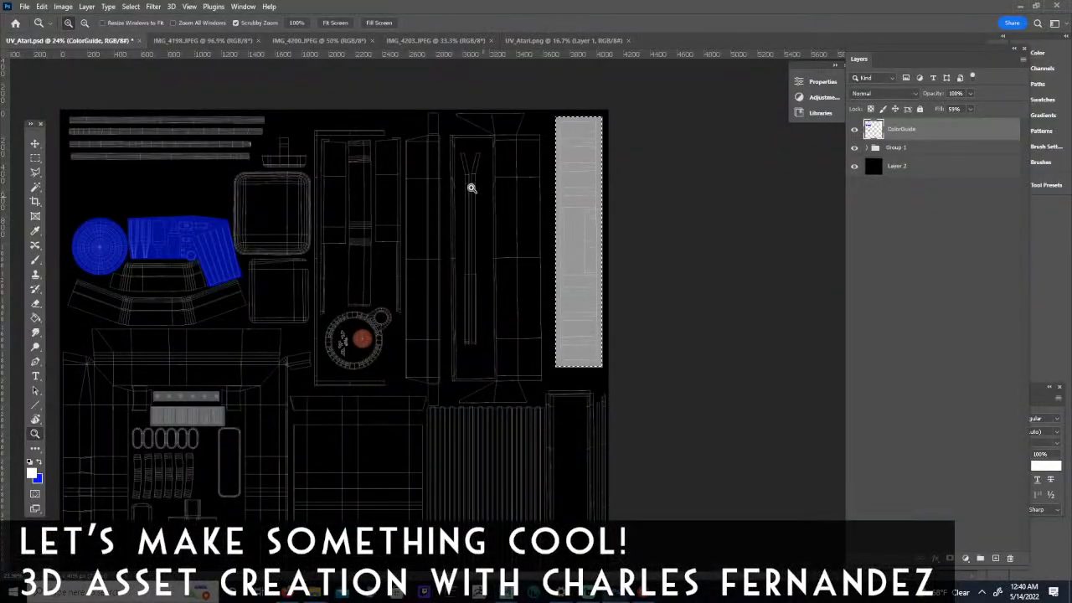
# In UV_Atari.psd, outline the tall middle UV shell, including its narrow end tabs, with the Polygonal Lasso.
pyautogui.click(35, 172)
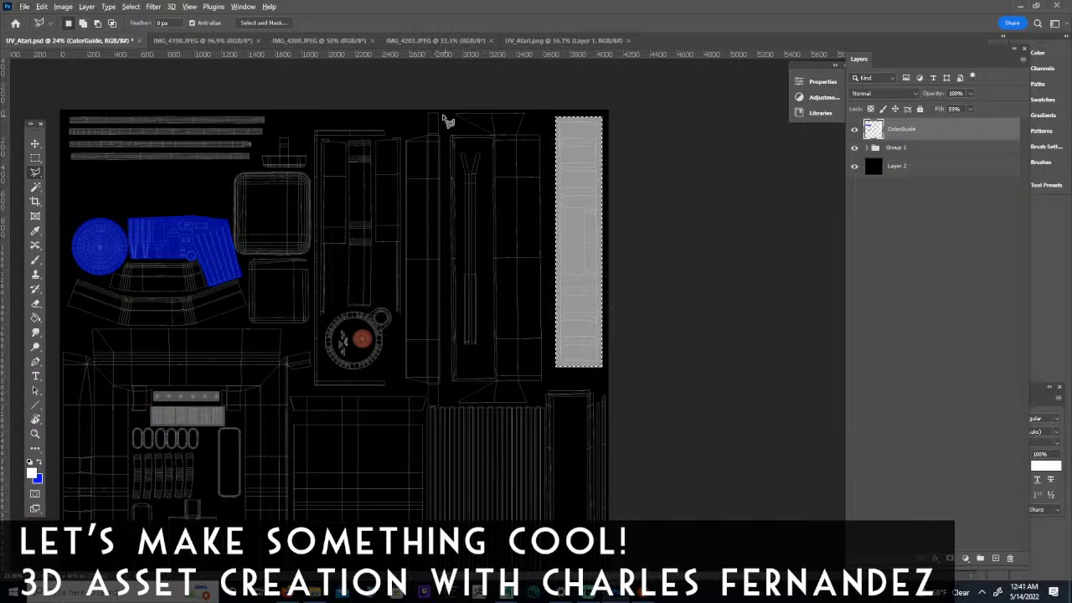
pyautogui.moveTo(420, 112)
pyautogui.mouseDown()
pyautogui.moveTo(437, 113)
pyautogui.moveTo(445, 410)
pyautogui.moveTo(433, 411)
pyautogui.moveTo(429, 389)
pyautogui.moveTo(402, 377)
pyautogui.moveTo(415, 147)
pyautogui.moveTo(405, 126)
pyautogui.moveTo(424, 122)
pyautogui.mouseUp()
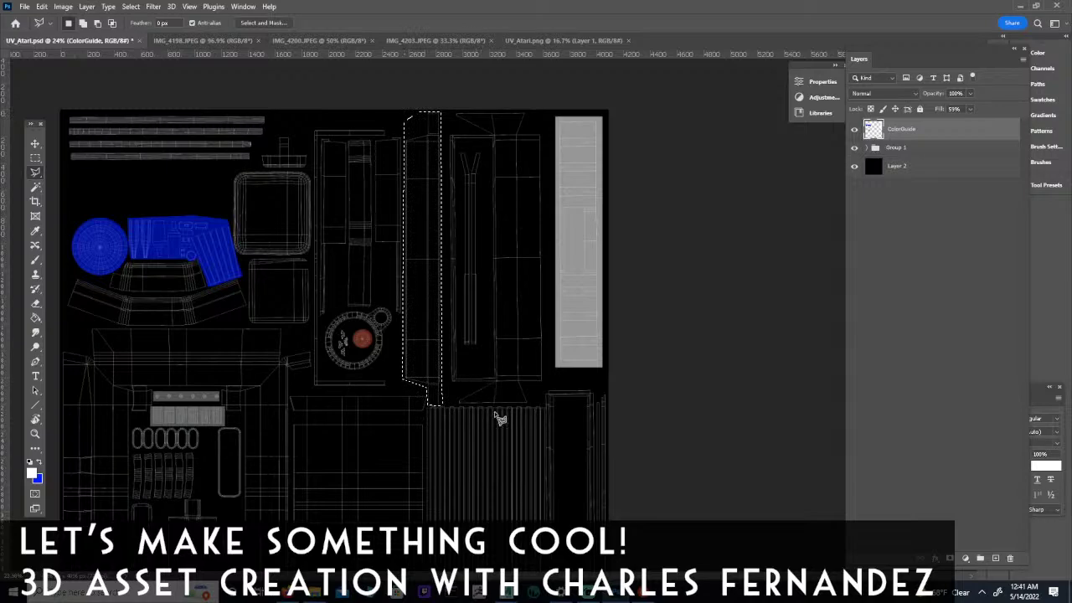
# Refine the Polygonal Lasso selection around the tall shell's lower end tab, trimming the side by the neighboring shell and adding a thin margin beneath.
pyautogui.press('z')
pyautogui.moveTo(446, 341); pyautogui.dragTo(487, 253)
pyautogui.moveTo(456, 317); pyautogui.dragTo(523, 325)
pyautogui.moveTo(447, 346); pyautogui.dragTo(469, 326)
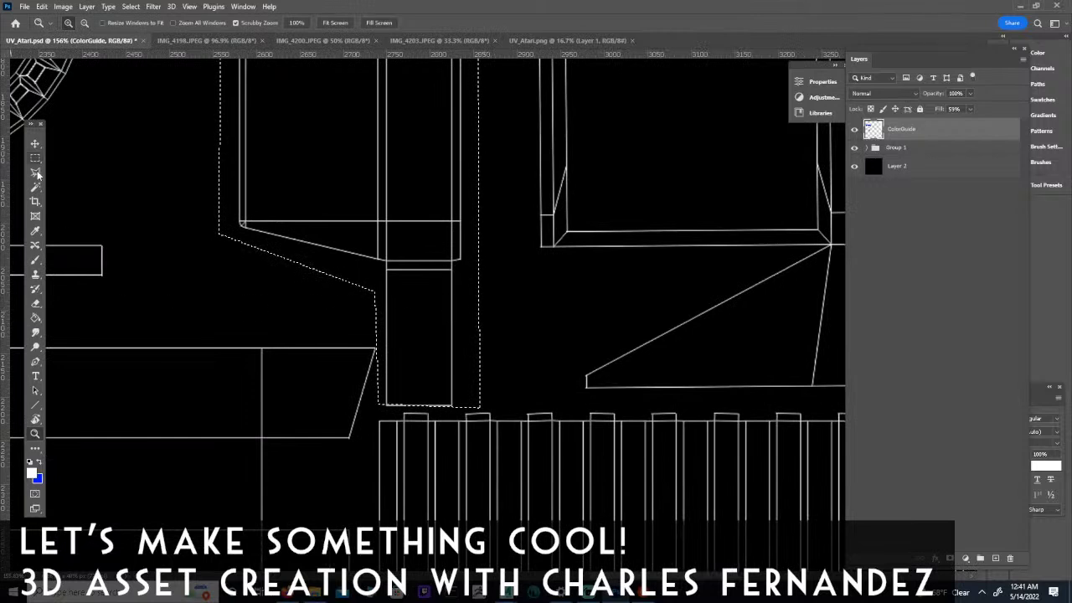
pyautogui.press('l')
pyautogui.click(358, 432)
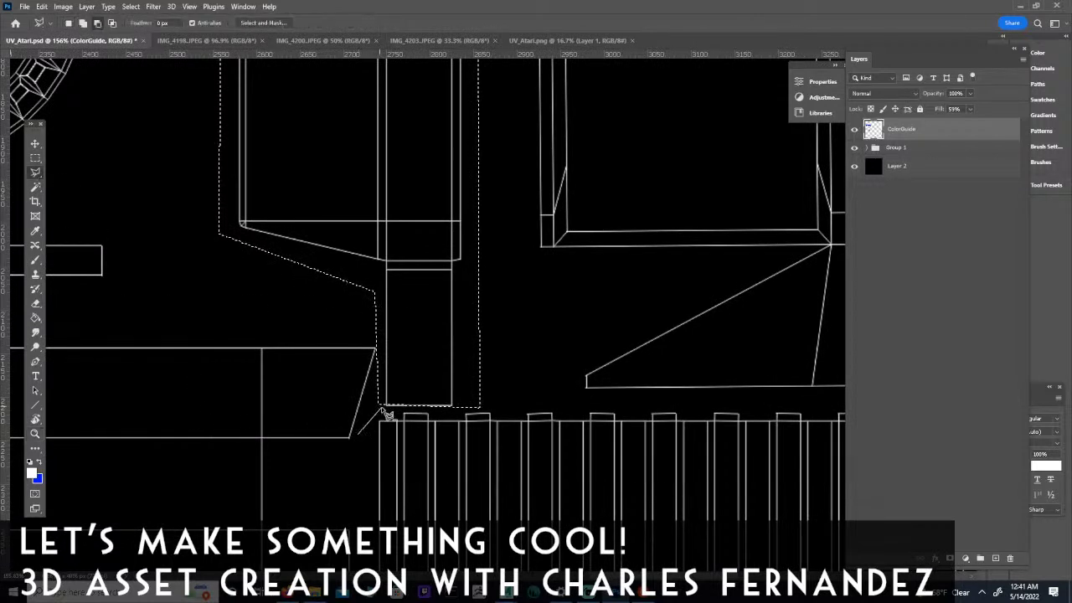
pyautogui.click(381, 407)
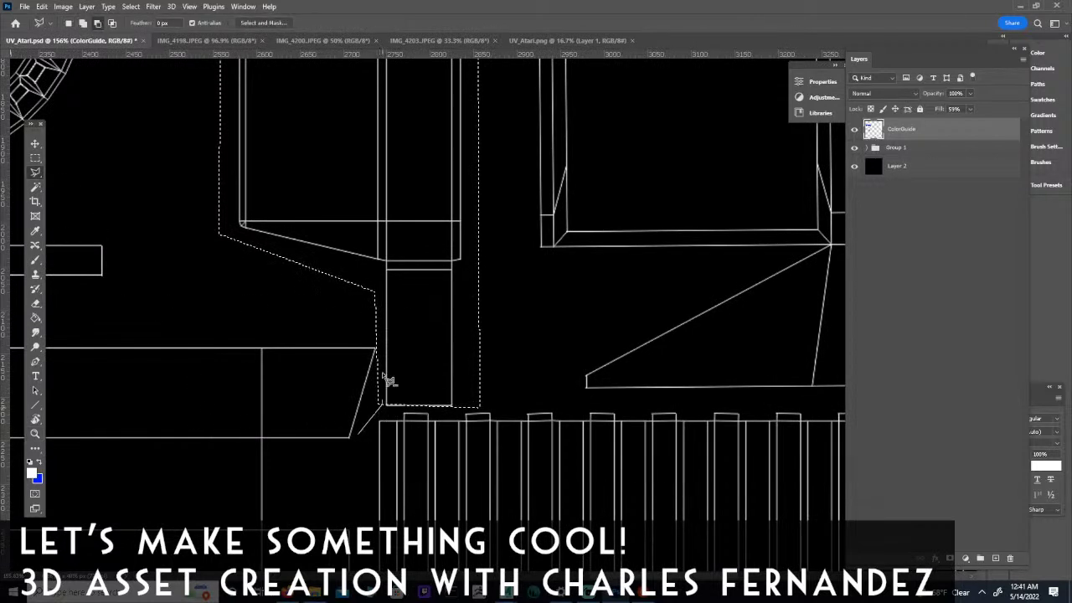
pyautogui.click(379, 291)
pyautogui.click(219, 236)
pyautogui.click(254, 405)
pyautogui.click(356, 435)
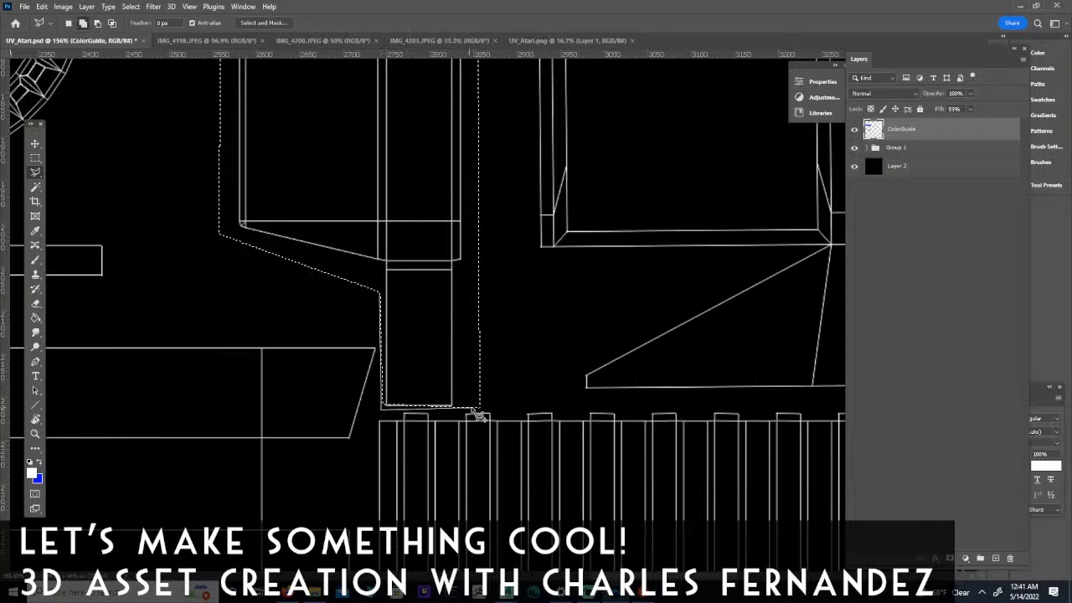
pyautogui.click(468, 332)
pyautogui.doubleClick(427, 318)
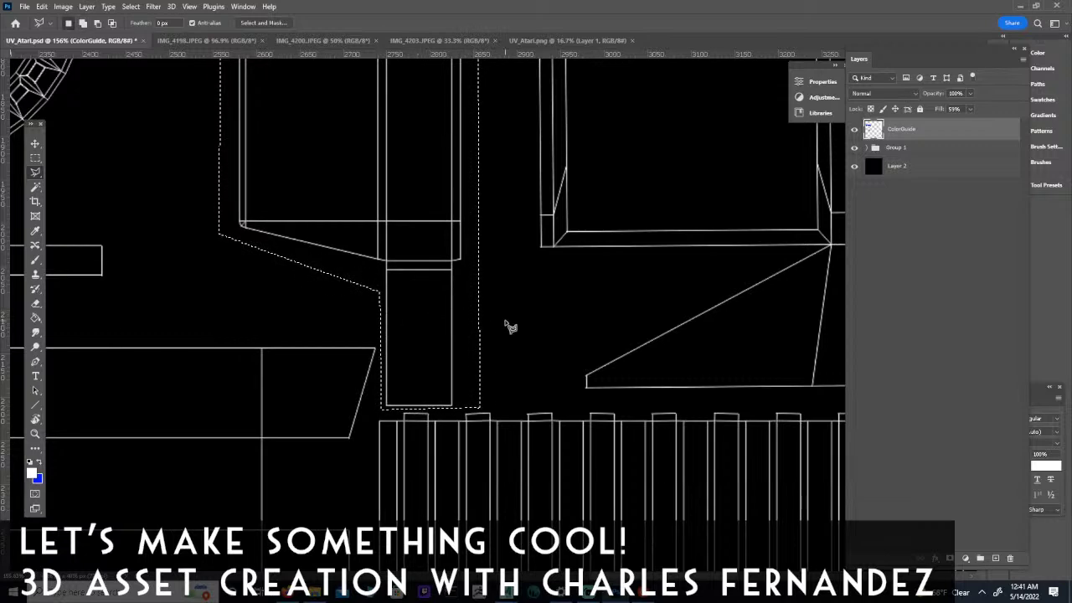
# Swap the foreground and background colors, then set the foreground color to dark brown 482f07.
pyautogui.press('z')
pyautogui.moveTo(525, 323); pyautogui.dragTo(493, 263)
pyautogui.moveTo(411, 397); pyautogui.dragTo(553, 364)
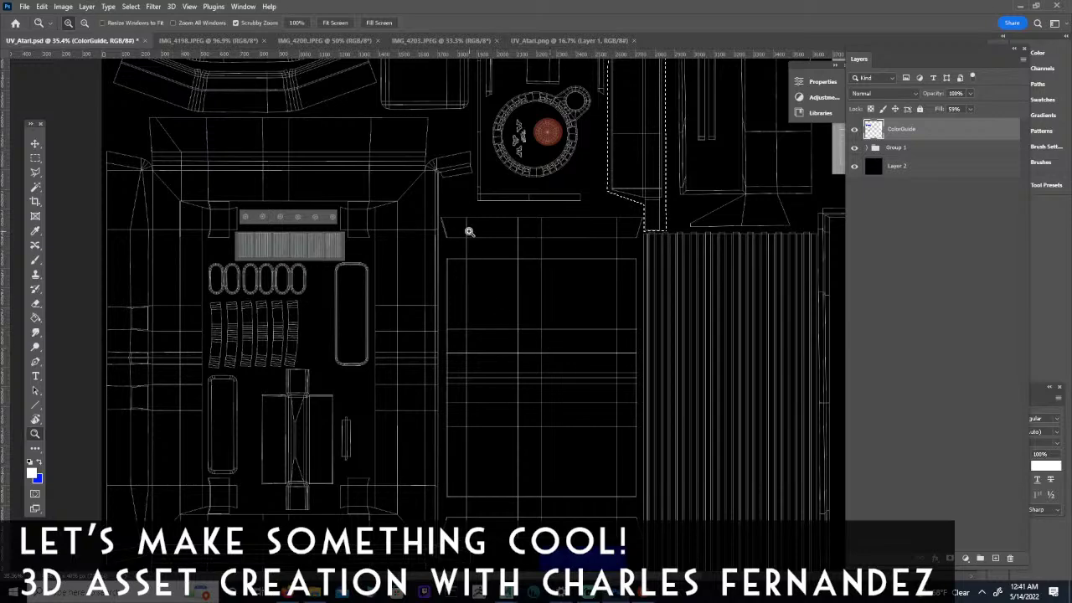
pyautogui.moveTo(289, 310); pyautogui.dragTo(399, 356)
pyautogui.moveTo(591, 102); pyautogui.dragTo(395, 286)
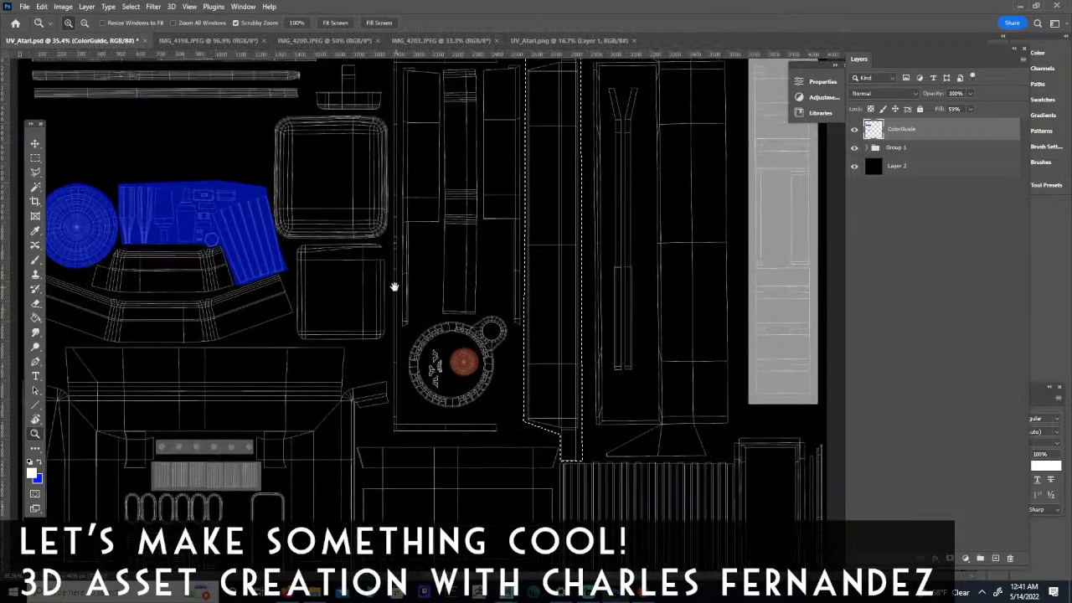
pyautogui.click(39, 462)
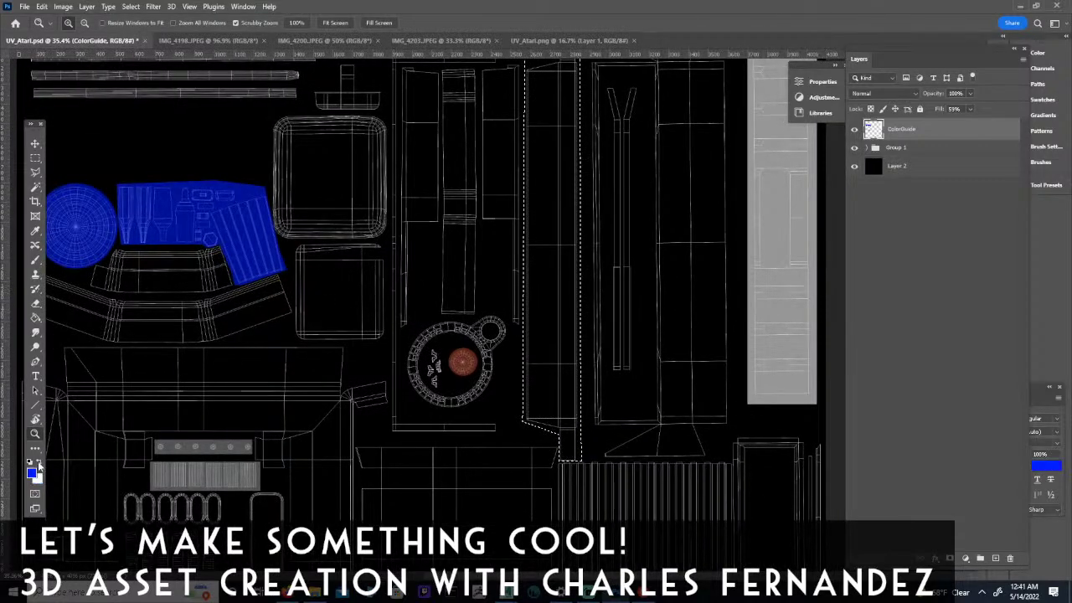
pyautogui.click(32, 474)
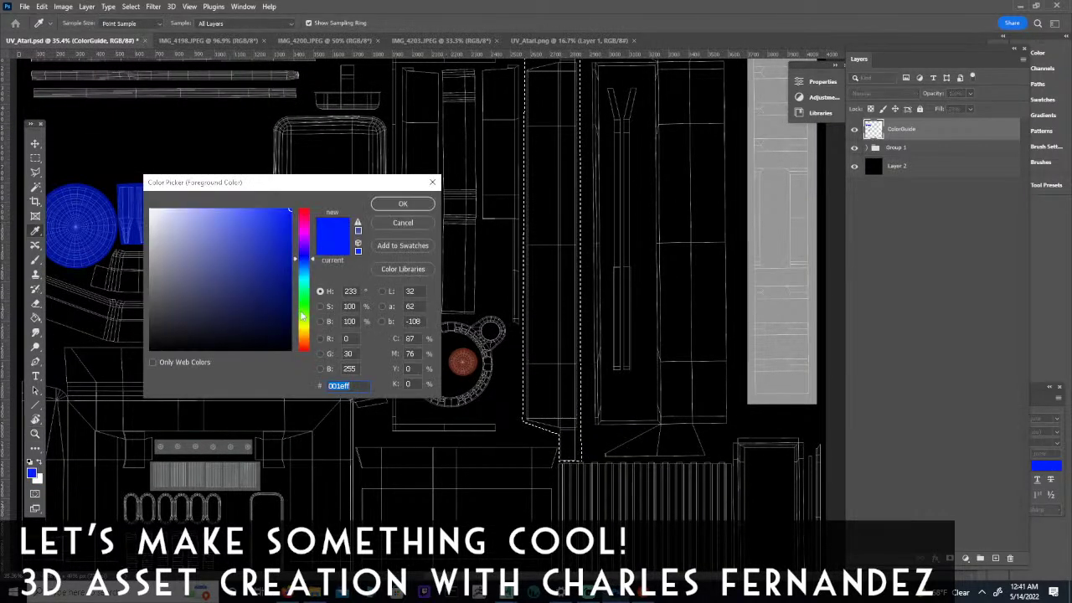
pyautogui.click(304, 337)
pyautogui.click(257, 316)
pyautogui.click(278, 311)
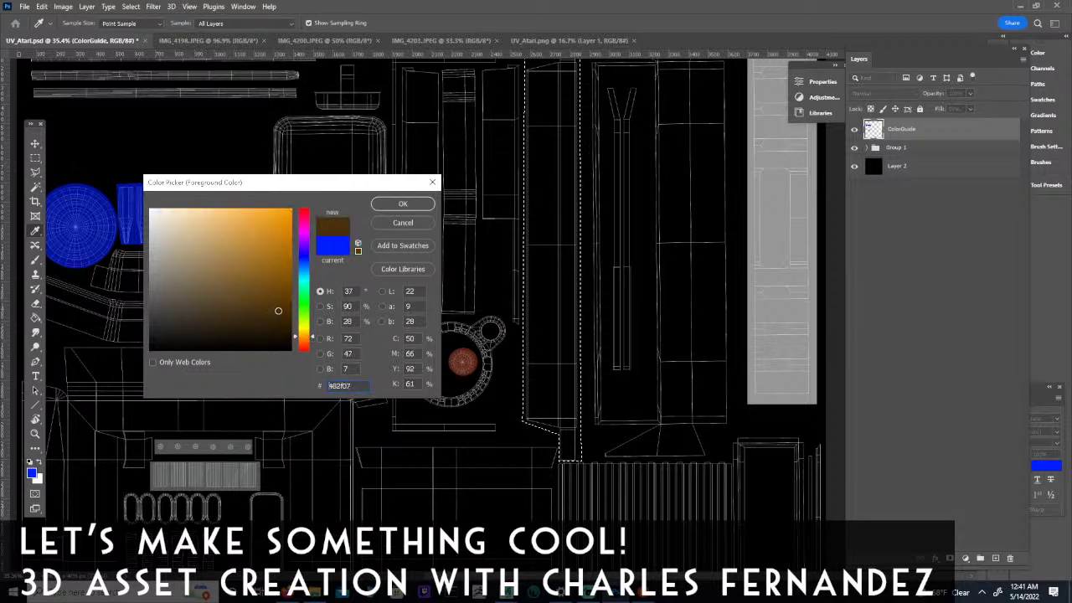
pyautogui.click(404, 206)
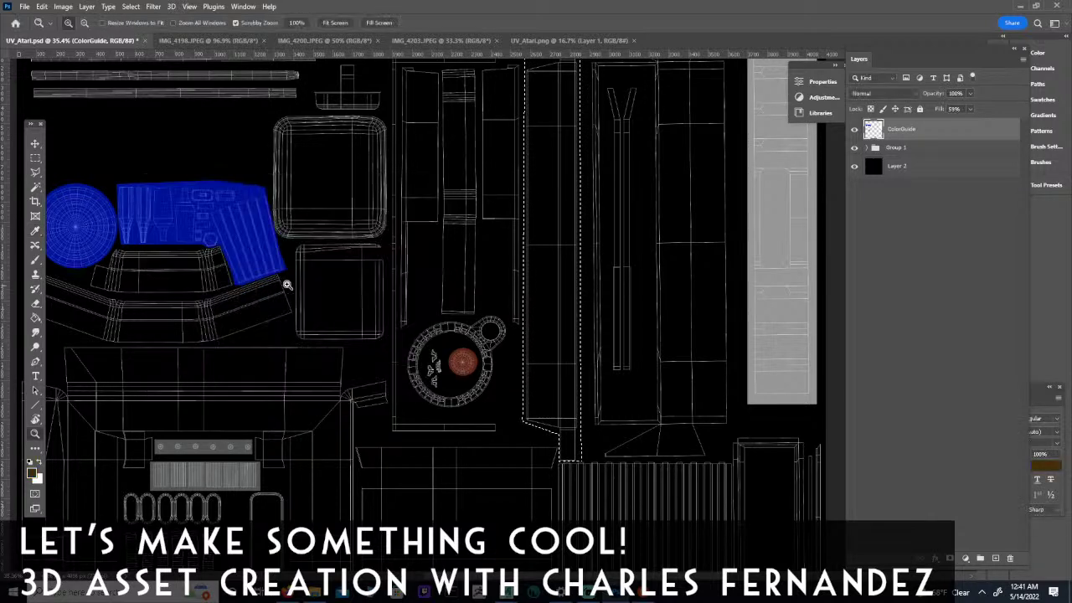
# Lighten the foreground color to brown RGB 108, 71, 14 and fill the selected tall shell with it.
pyautogui.click(34, 471)
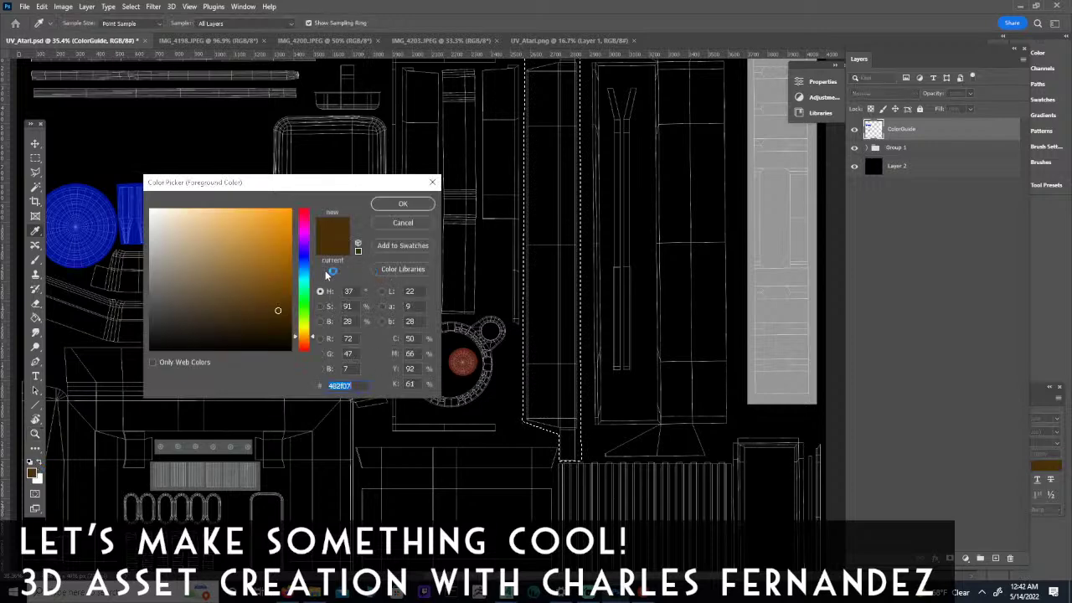
pyautogui.click(273, 291)
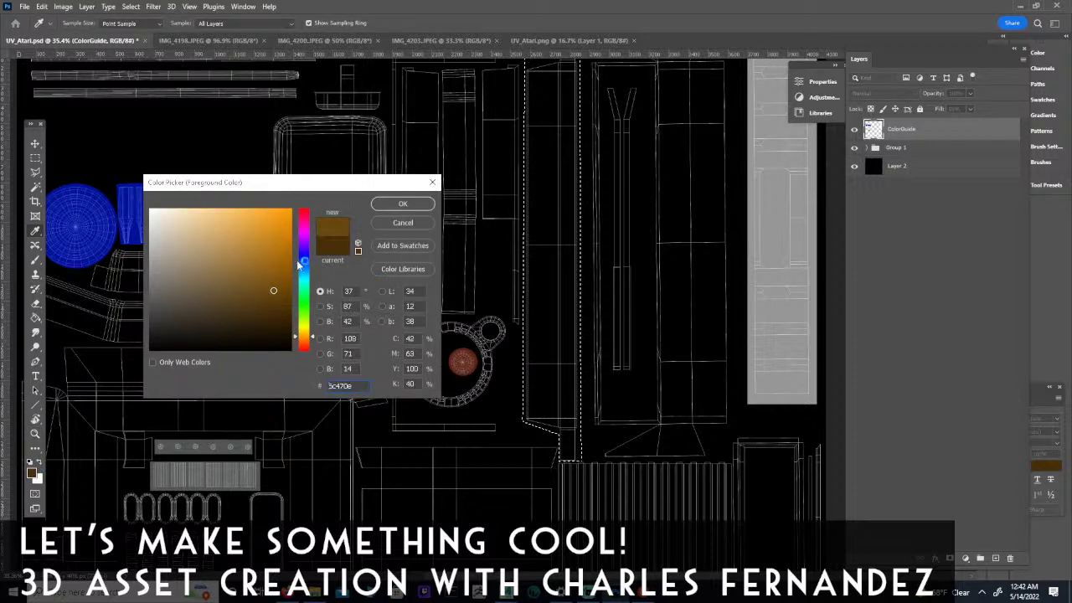
pyautogui.click(396, 206)
pyautogui.press('z')
pyautogui.click(87, 7)
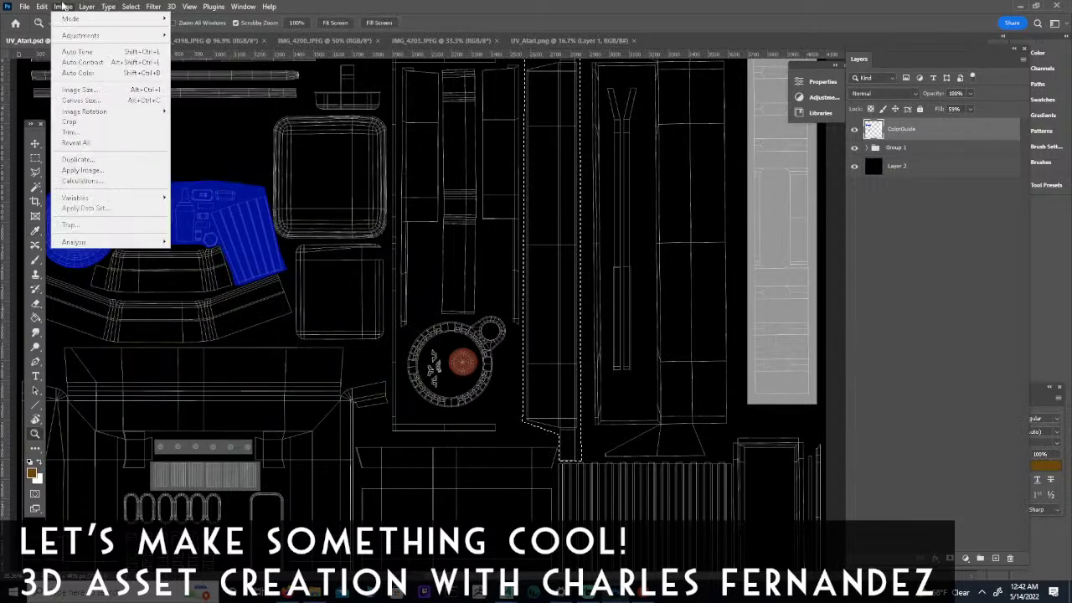
pyautogui.moveTo(39, 6)
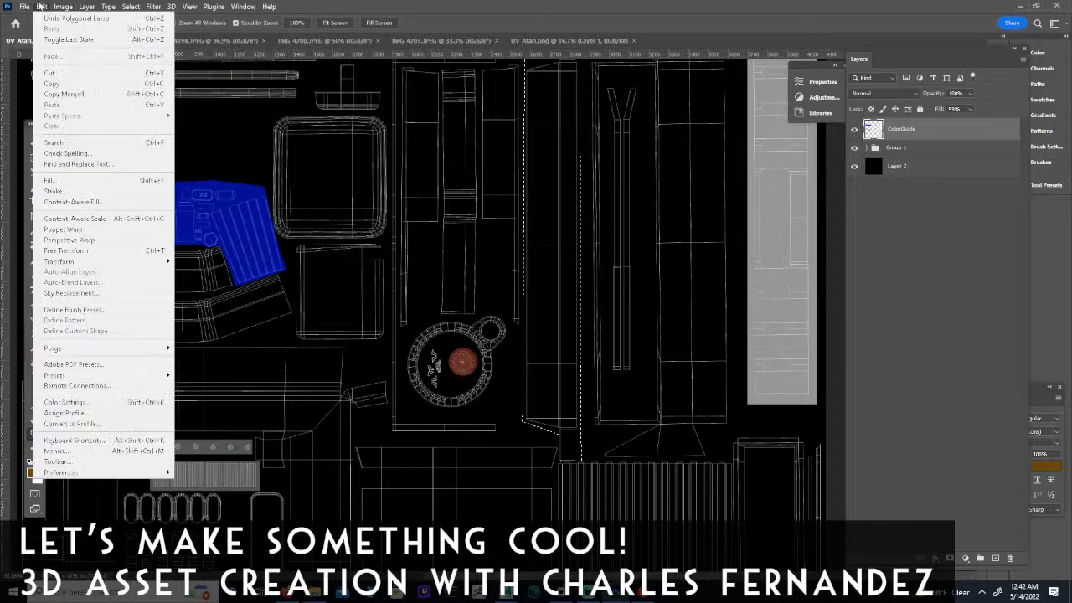
pyautogui.click(52, 180)
pyautogui.click(553, 473)
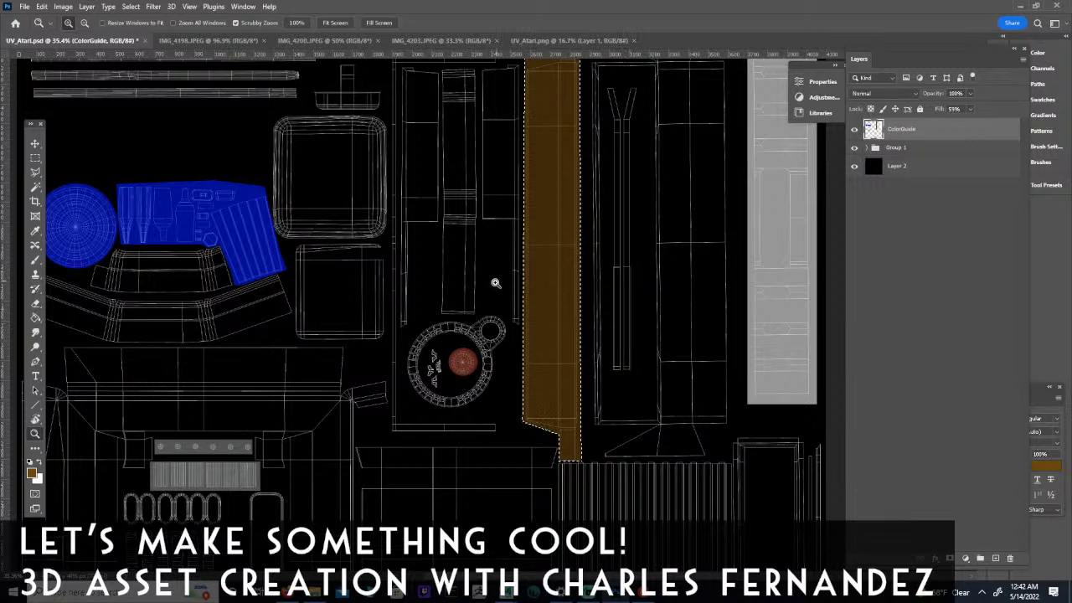
# Outline the group of small shells inside the large console shell, from the oval rings down to the narrow center piece, with the Polygonal Lasso.
pyautogui.moveTo(493, 292); pyautogui.dragTo(465, 292)
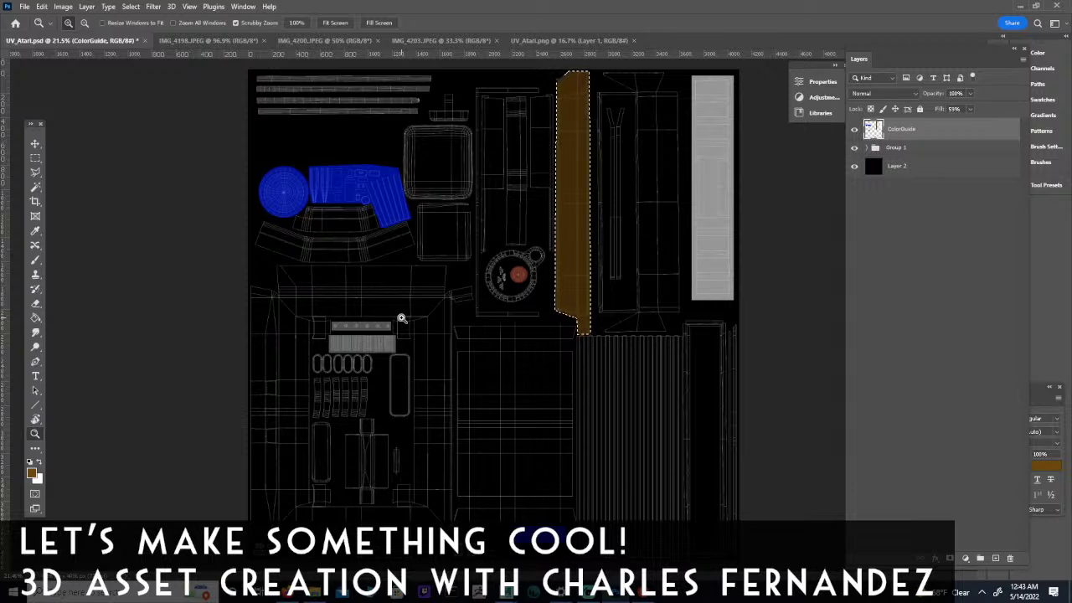
pyautogui.rightClick(248, 202)
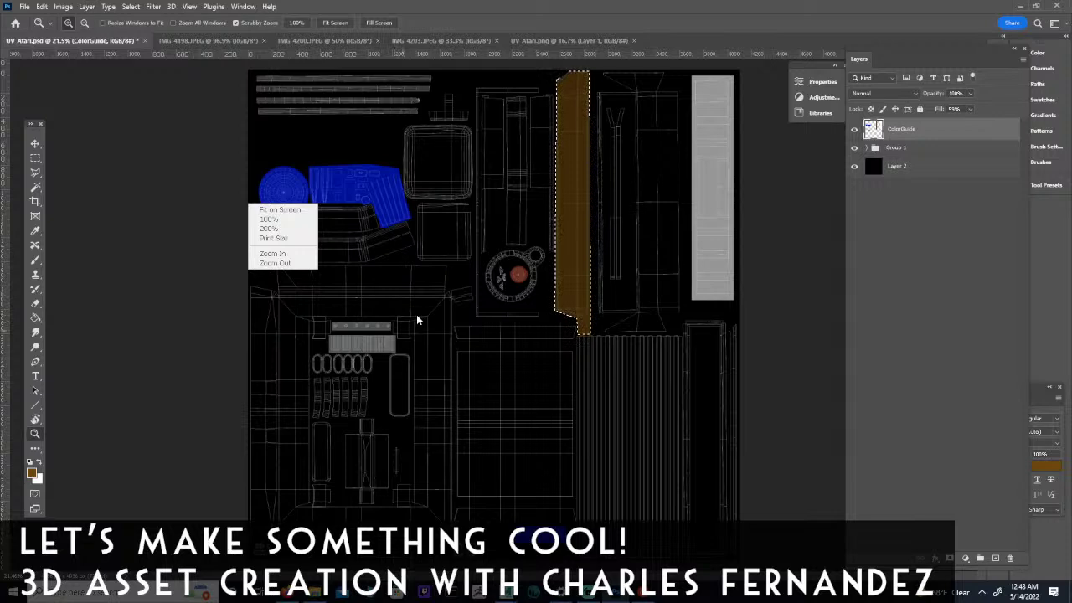
pyautogui.click(356, 454)
pyautogui.moveTo(337, 449); pyautogui.dragTo(375, 460)
pyautogui.moveTo(435, 431); pyautogui.dragTo(423, 315)
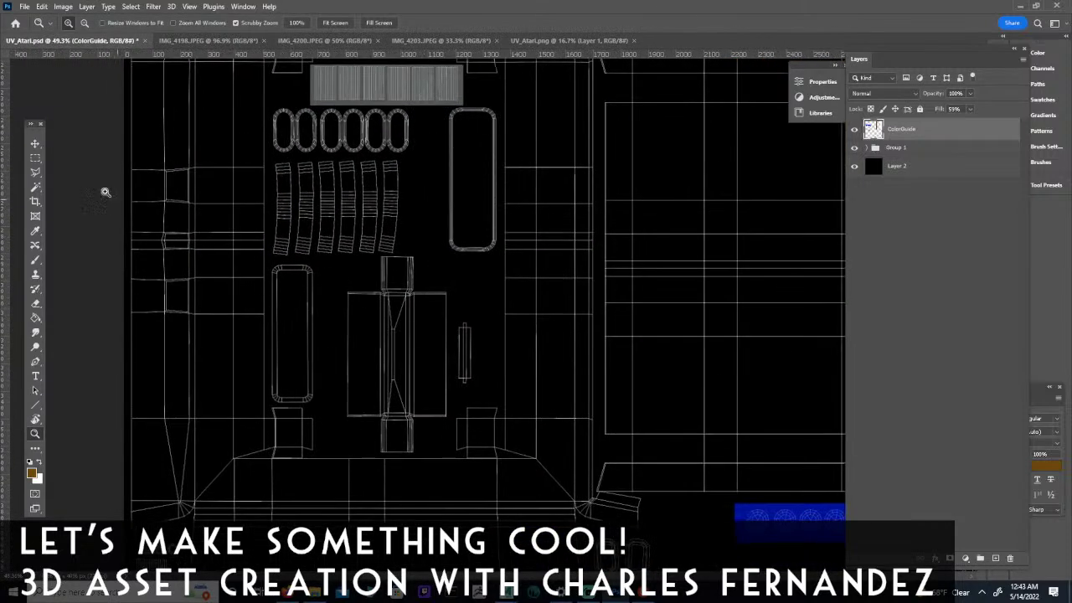
pyautogui.click(35, 174)
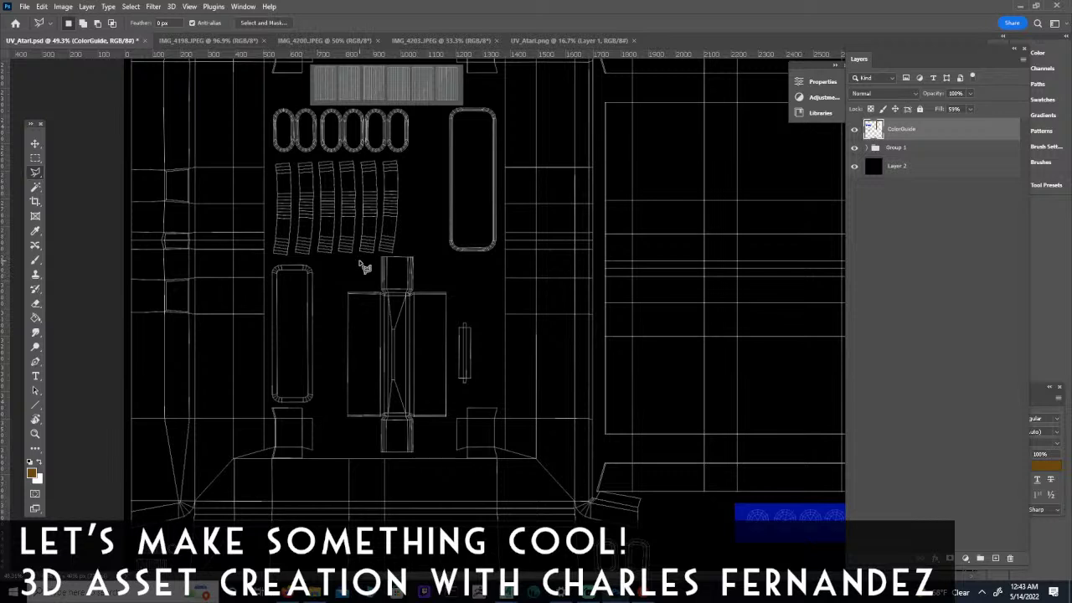
pyautogui.click(269, 405)
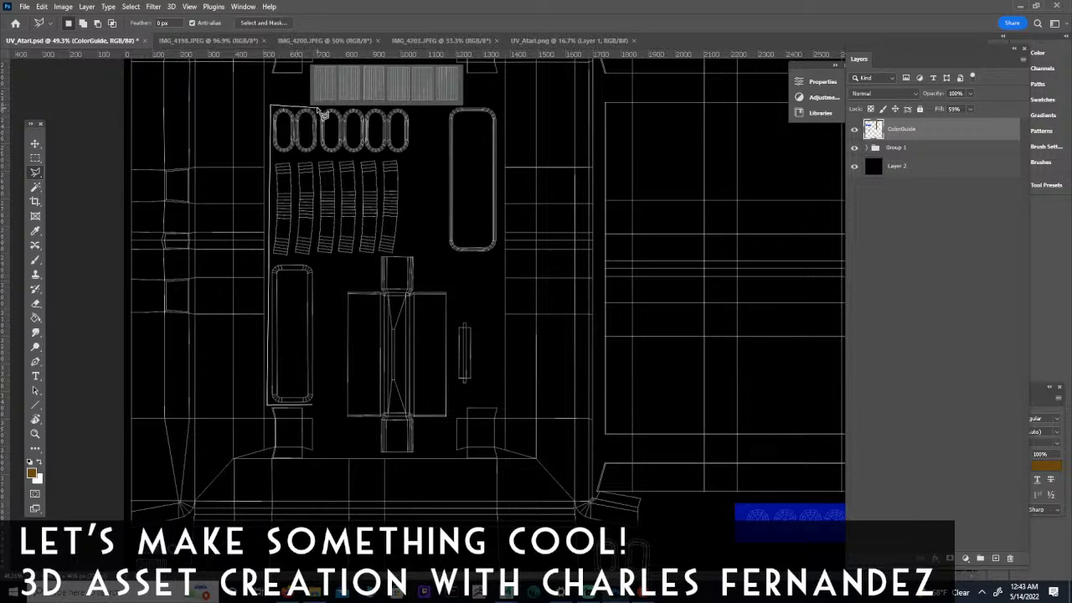
pyautogui.click(425, 110)
pyautogui.click(453, 107)
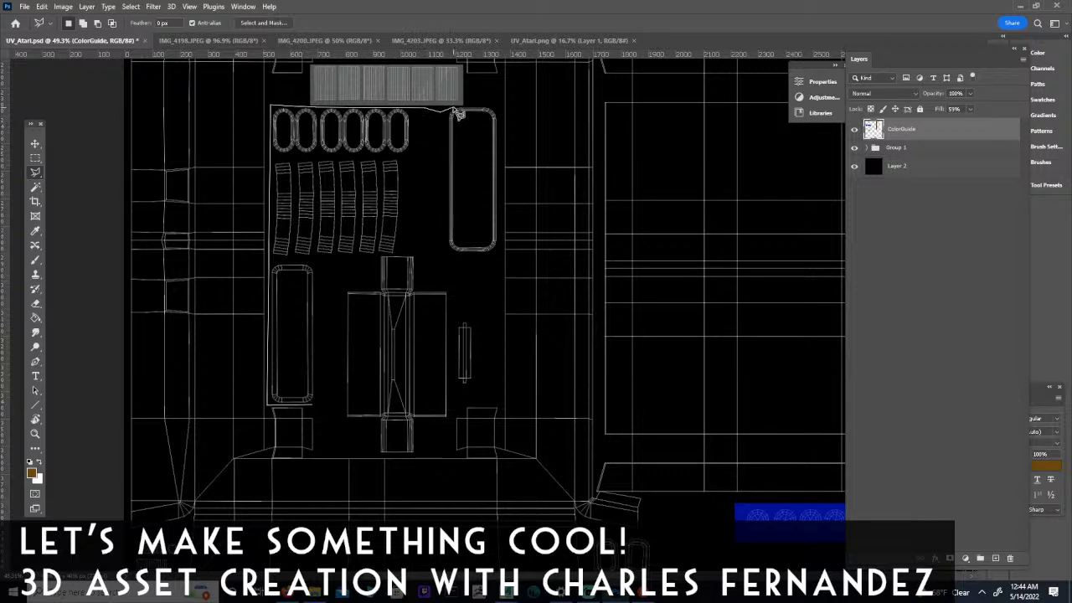
pyautogui.click(501, 106)
pyautogui.click(502, 398)
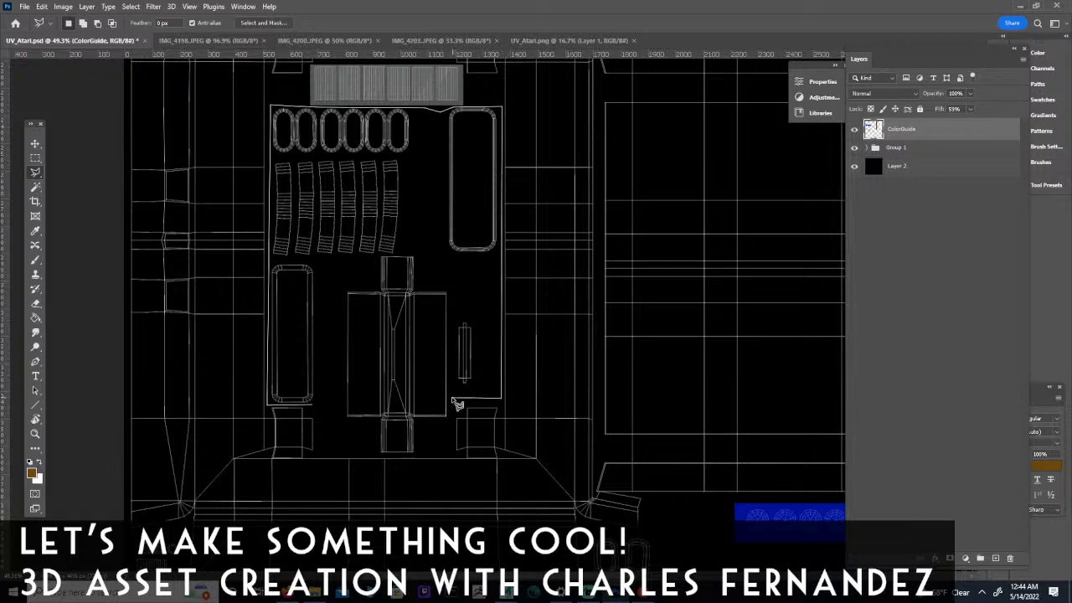
pyautogui.click(452, 453)
pyautogui.doubleClick(317, 410)
# Add the round dial shell and its small attached ring to the selection with the Elliptical Marquee, subtracting the red disc inside.
pyautogui.moveTo(412, 163)
pyautogui.mouseDown()
pyautogui.moveTo(387, 321)
pyautogui.moveTo(402, 299)
pyautogui.moveTo(416, 335)
pyautogui.moveTo(462, 359)
pyautogui.mouseUp()
pyautogui.press('z')
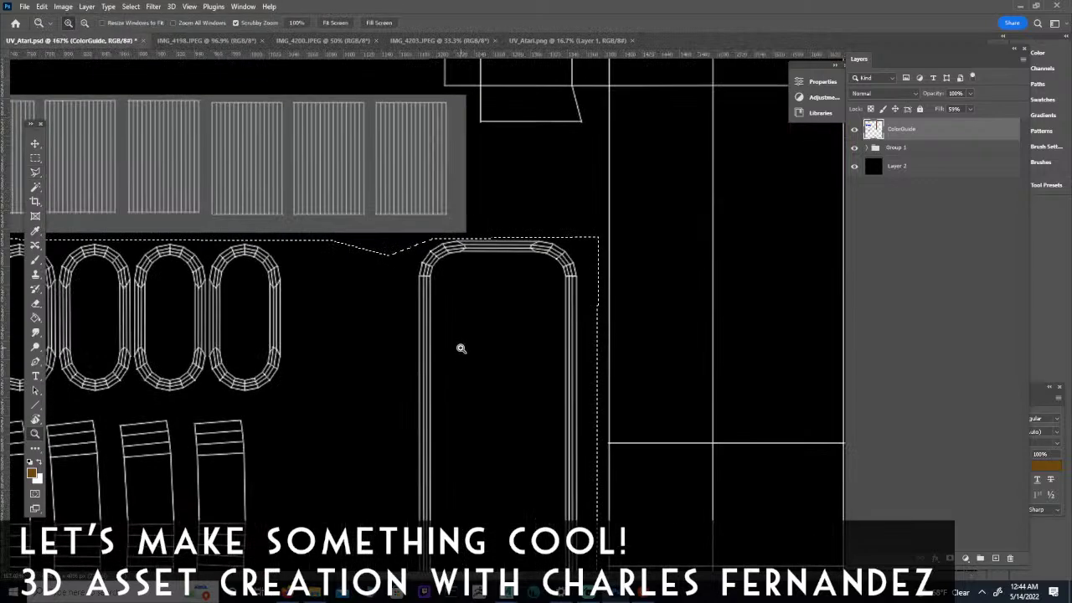
pyautogui.moveTo(400, 341); pyautogui.dragTo(355, 335)
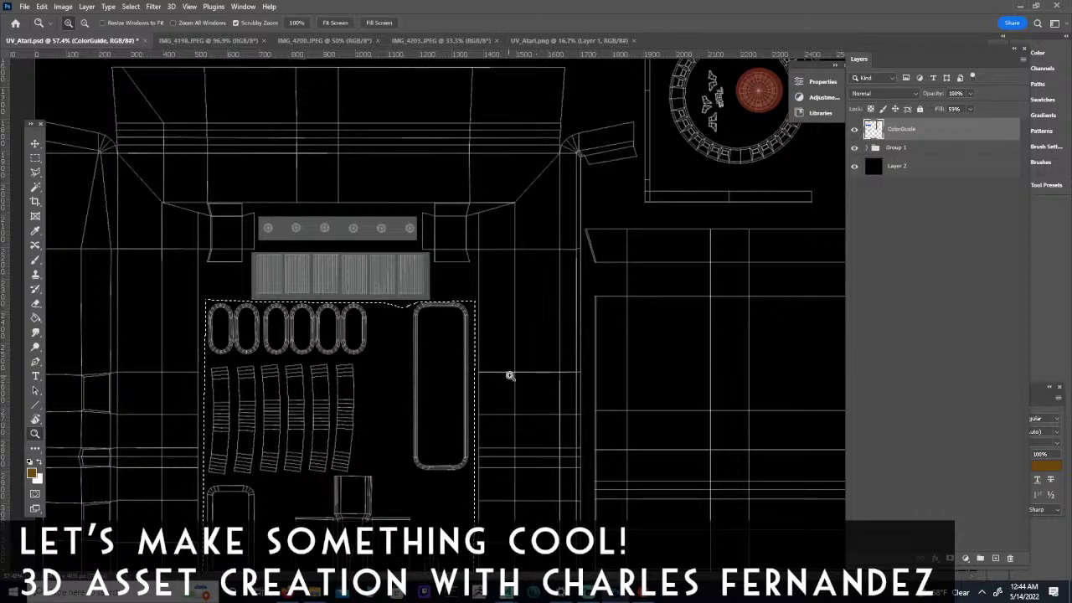
pyautogui.moveTo(494, 355); pyautogui.dragTo(465, 361)
pyautogui.moveTo(694, 262); pyautogui.dragTo(631, 296)
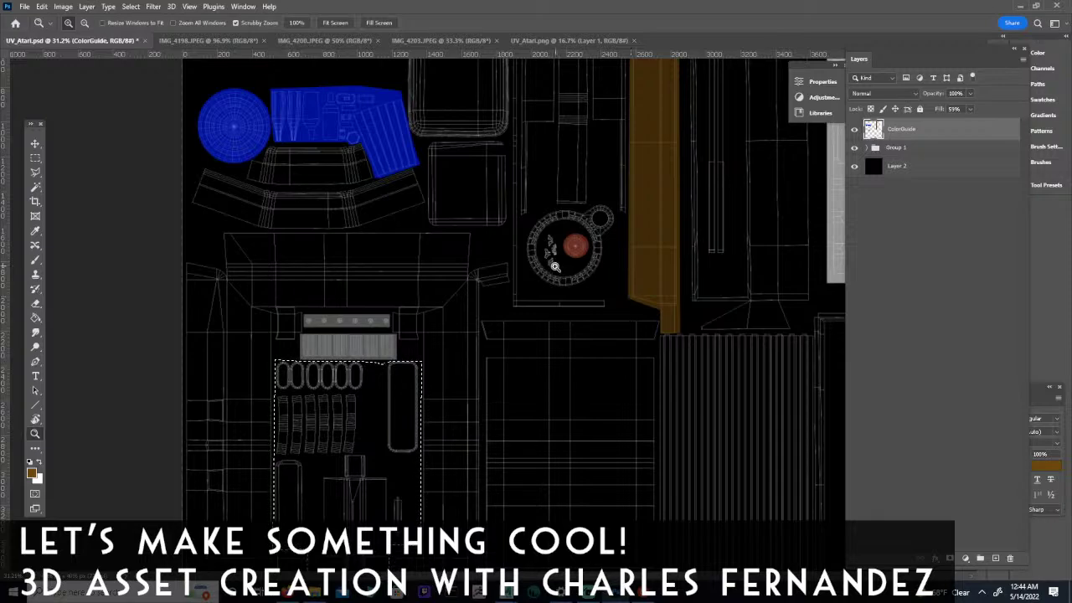
pyautogui.moveTo(554, 275); pyautogui.dragTo(603, 283)
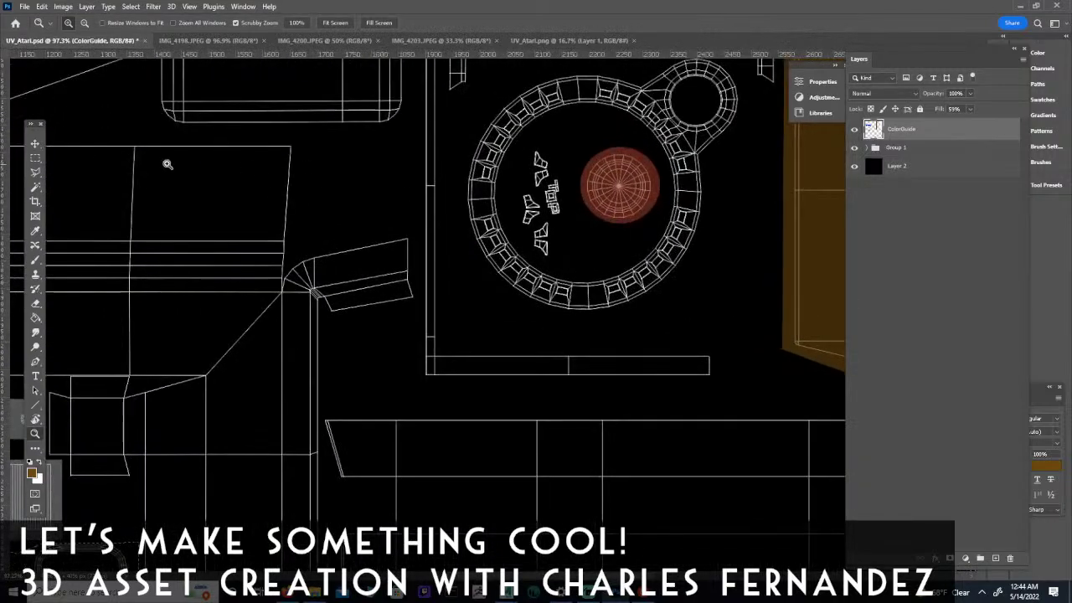
pyautogui.click(35, 159)
pyautogui.rightClick(36, 160)
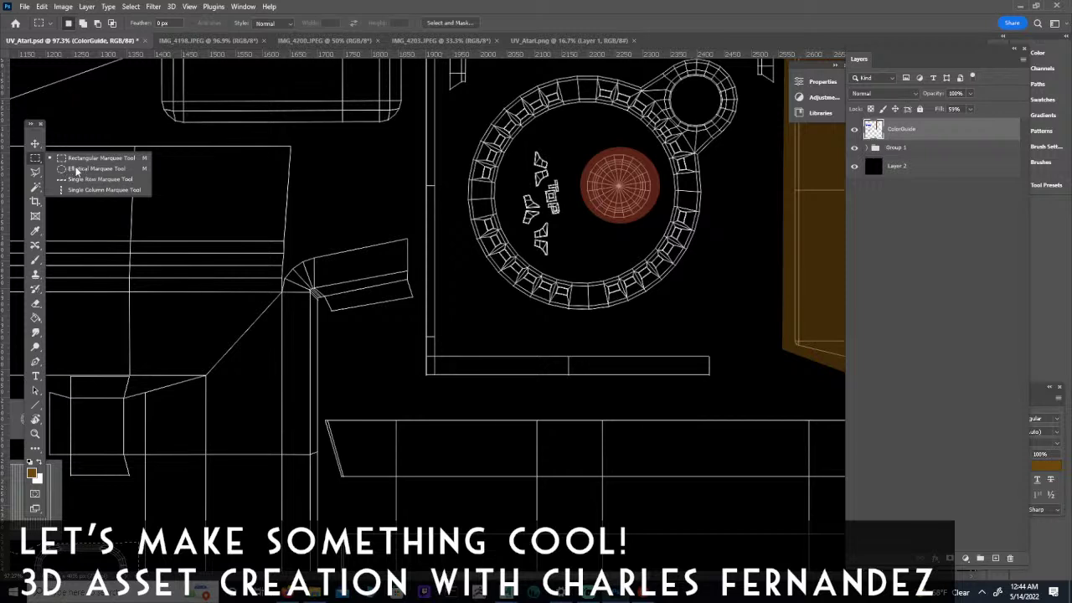
pyautogui.click(76, 170)
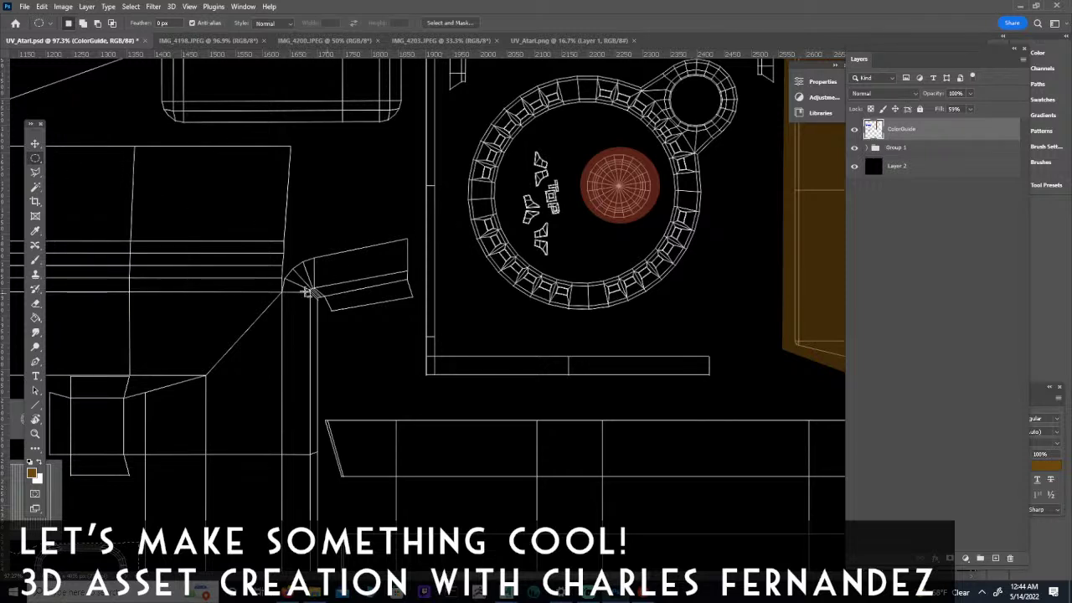
pyautogui.moveTo(316, 301); pyautogui.dragTo(242, 414)
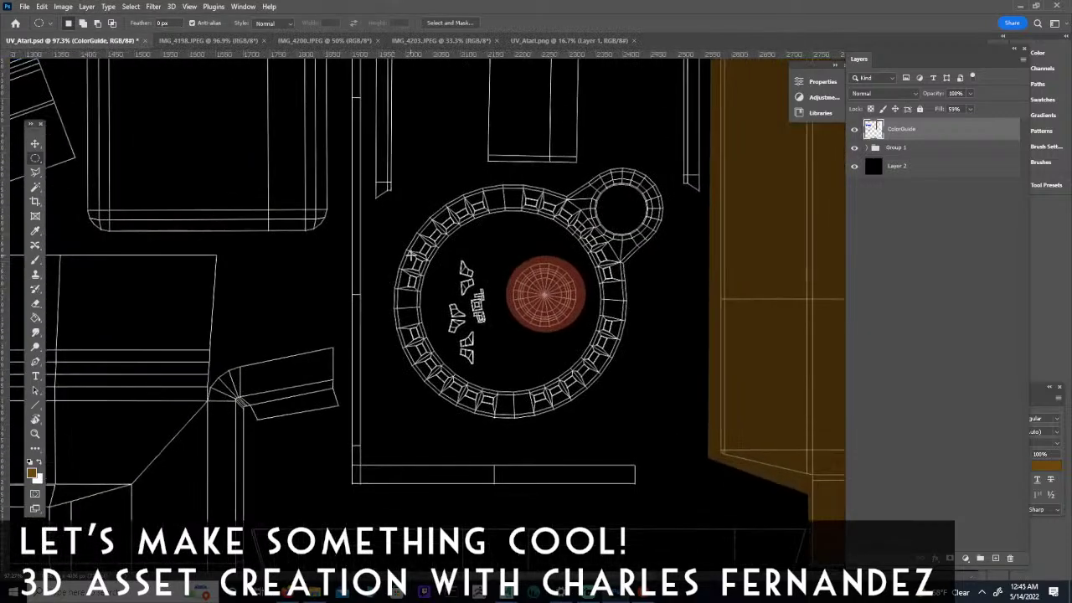
pyautogui.moveTo(404, 184); pyautogui.dragTo(636, 427)
pyautogui.keyDown('shift'); pyautogui.moveTo(571, 177); pyautogui.dragTo(669, 262); pyautogui.keyUp('shift')
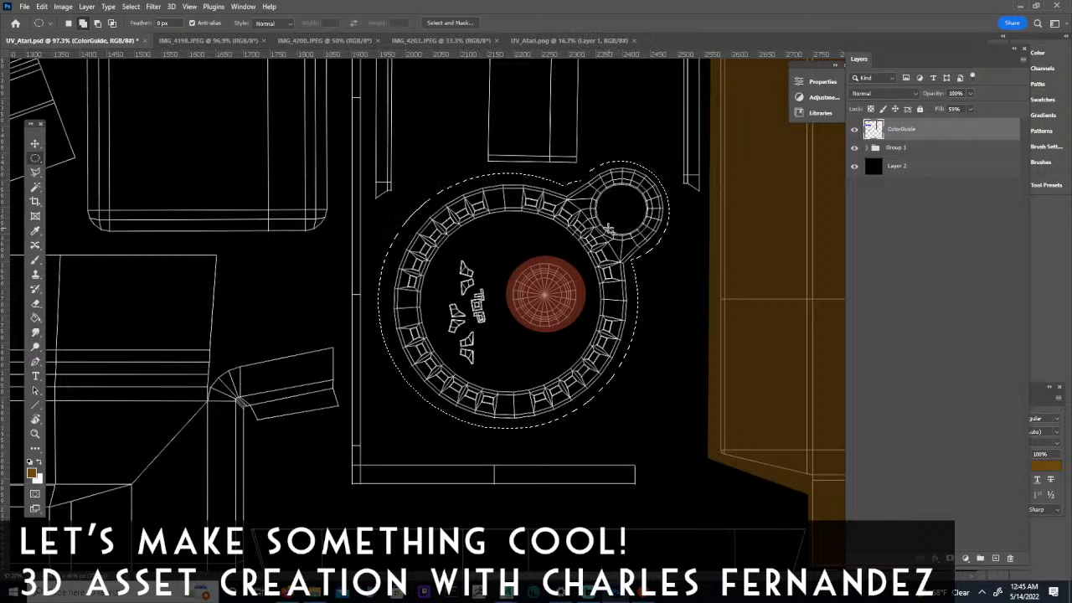
pyautogui.moveTo(643, 279); pyautogui.dragTo(643, 278)
pyautogui.keyDown('alt'); pyautogui.moveTo(501, 242); pyautogui.dragTo(593, 341); pyautogui.keyUp('alt')
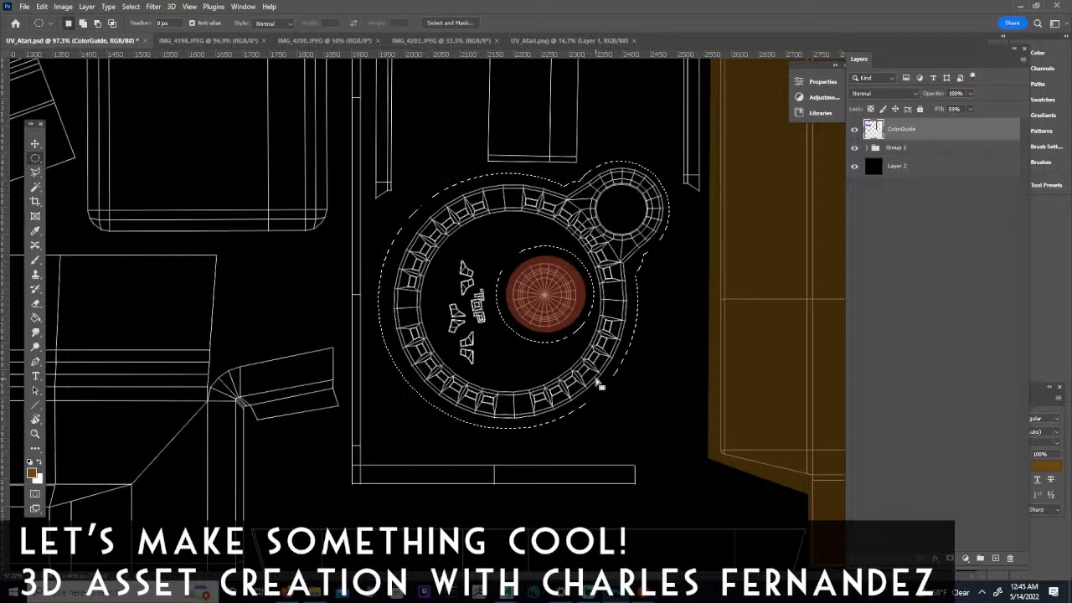
# Review the selected areas across the UV layout and examine the ribbed shell and the uncolored shells around it.
pyautogui.press('z')
pyautogui.moveTo(633, 384); pyautogui.dragTo(561, 386)
pyautogui.moveTo(601, 450); pyautogui.dragTo(567, 411)
pyautogui.moveTo(471, 225); pyautogui.dragTo(483, 270)
pyautogui.moveTo(417, 241); pyautogui.dragTo(428, 277)
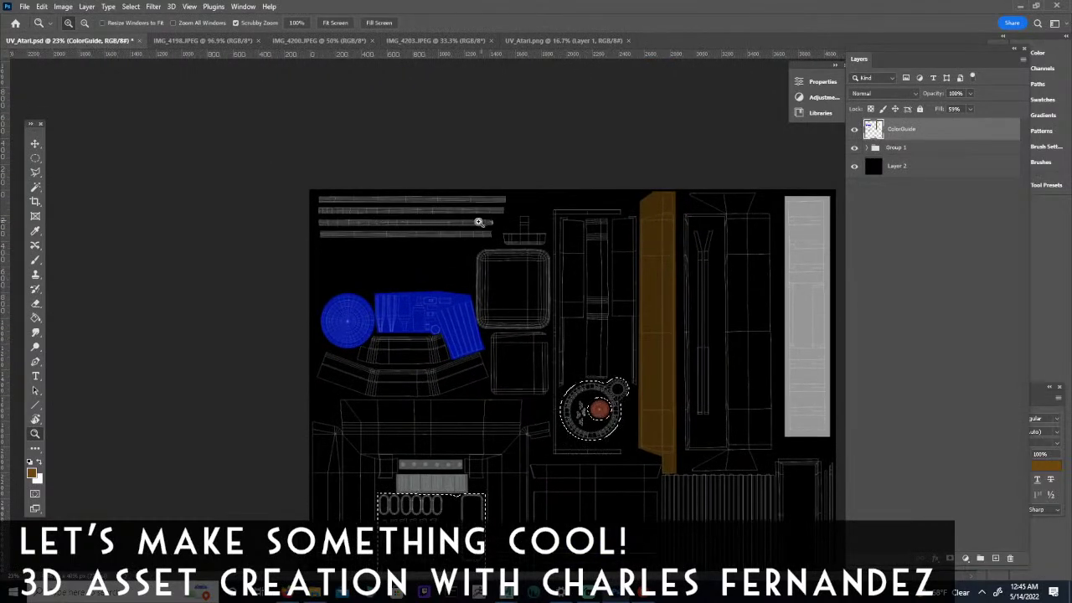
pyautogui.moveTo(606, 335); pyautogui.dragTo(511, 271)
pyautogui.moveTo(570, 376); pyautogui.dragTo(481, 338)
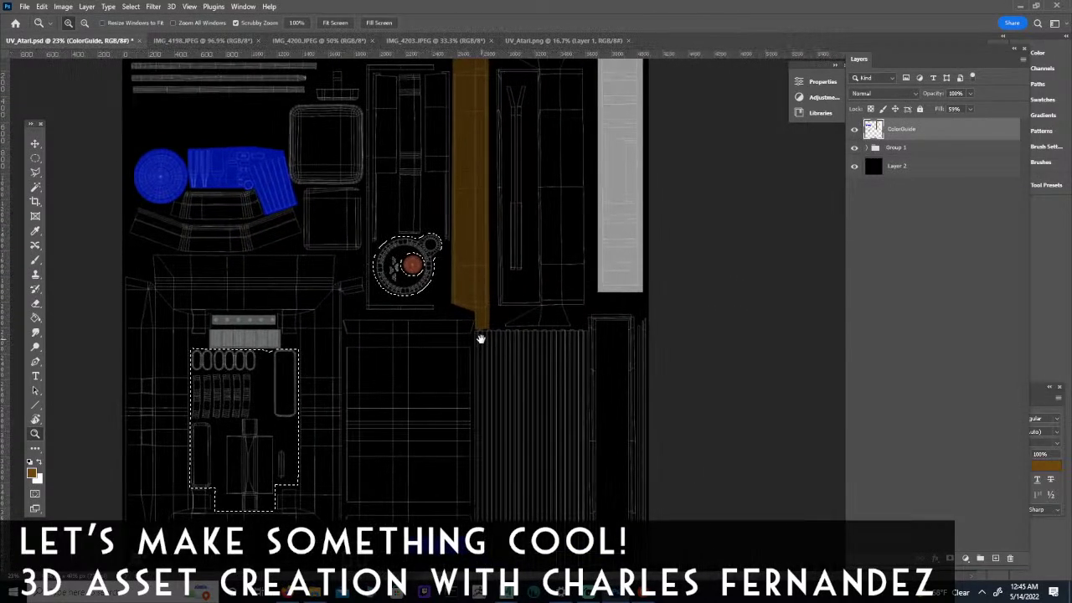
pyautogui.moveTo(560, 342); pyautogui.dragTo(469, 255)
pyautogui.moveTo(519, 319); pyautogui.dragTo(464, 220)
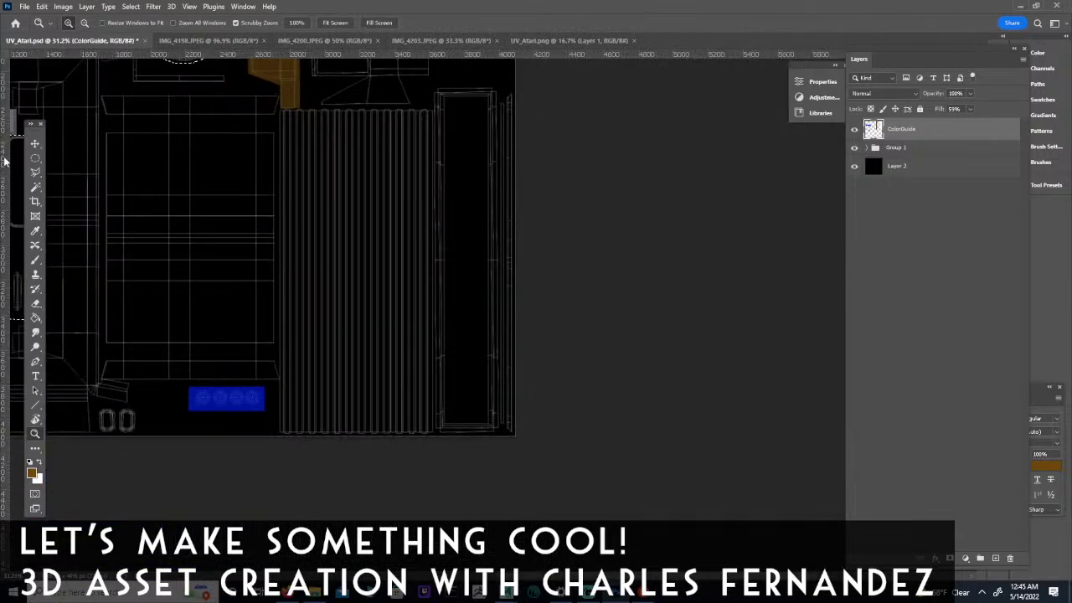
# Add the tall framed shell beside the ribbed shell to the selection with the Rectangular Marquee.
pyautogui.click(35, 159)
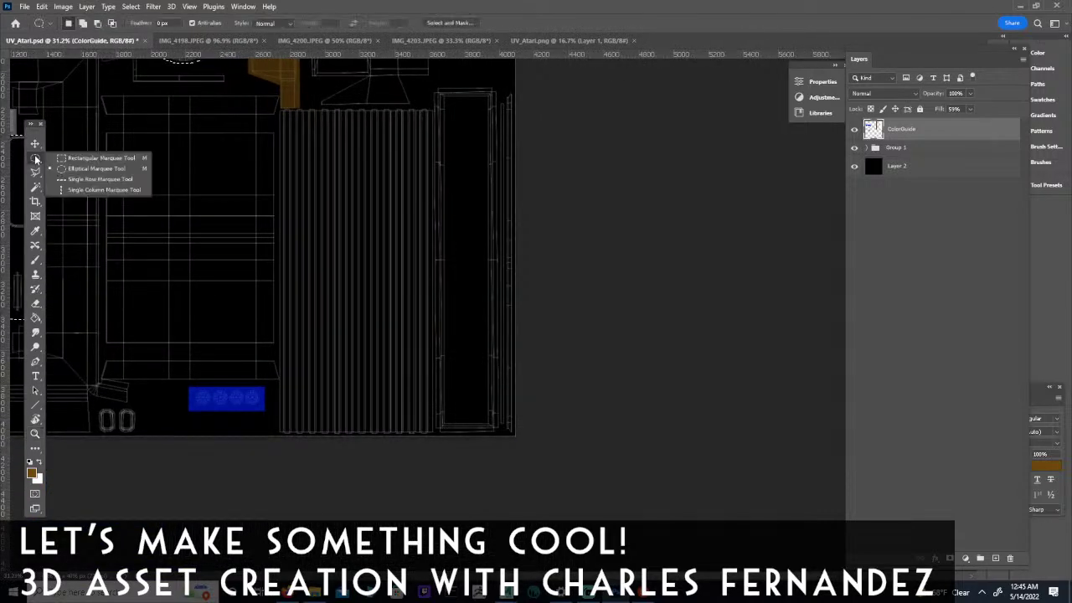
pyautogui.click(117, 157)
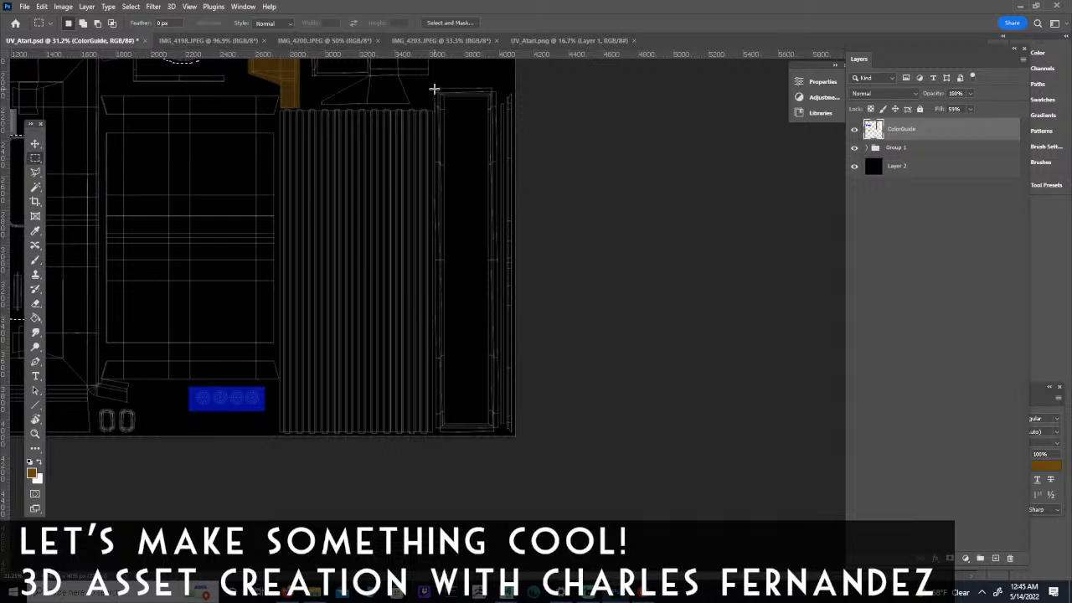
pyautogui.keyDown('shift'); pyautogui.moveTo(434, 82); pyautogui.dragTo(499, 436); pyautogui.keyUp('shift')
# Subtract the thin sliver along the ribbed shell's edge from the tall shell's selection with the Polygonal Lasso.
pyautogui.press('z')
pyautogui.moveTo(462, 263); pyautogui.dragTo(480, 263)
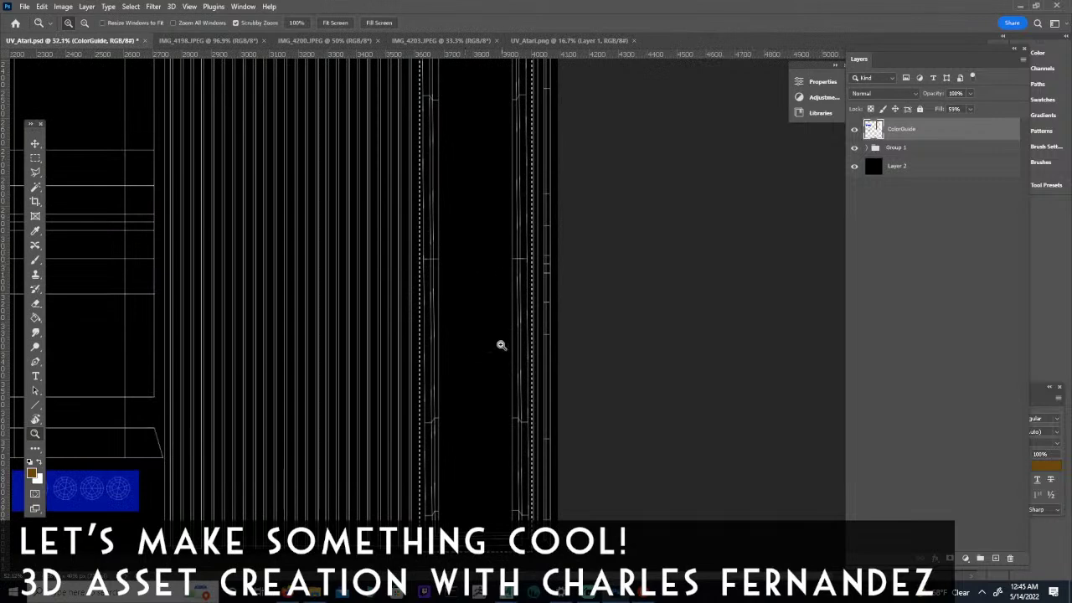
pyautogui.moveTo(475, 384); pyautogui.dragTo(476, 459)
pyautogui.moveTo(466, 197)
pyautogui.mouseDown()
pyautogui.moveTo(465, 296)
pyautogui.moveTo(473, 262)
pyautogui.mouseUp()
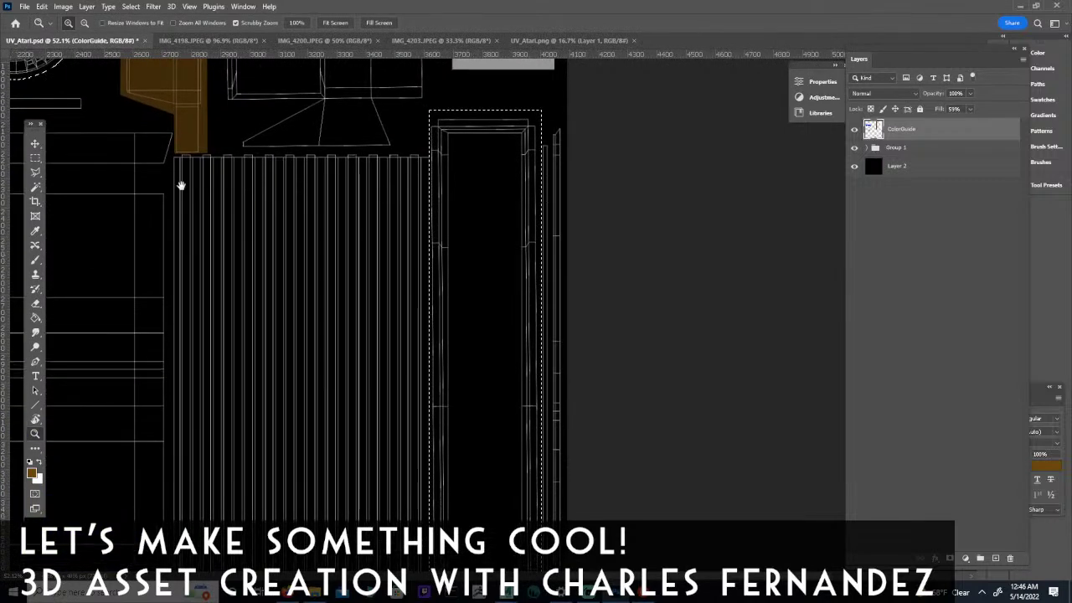
pyautogui.click(35, 171)
pyautogui.moveTo(421, 380)
pyautogui.mouseDown()
pyautogui.moveTo(405, 265)
pyautogui.moveTo(412, 189)
pyautogui.mouseUp()
pyautogui.click(386, 501)
pyautogui.click(420, 510)
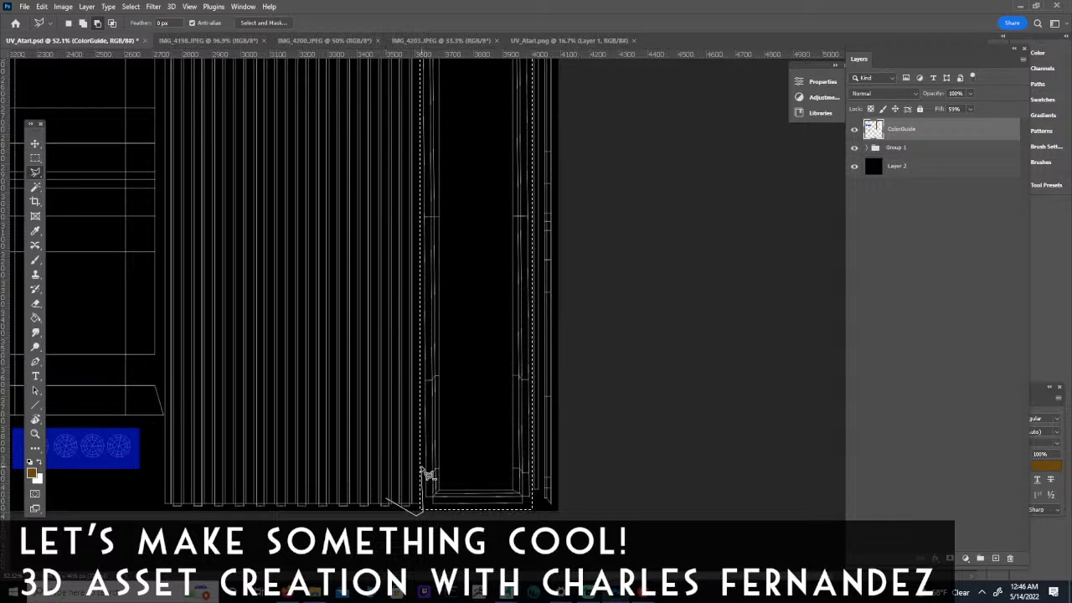
pyautogui.click(423, 454)
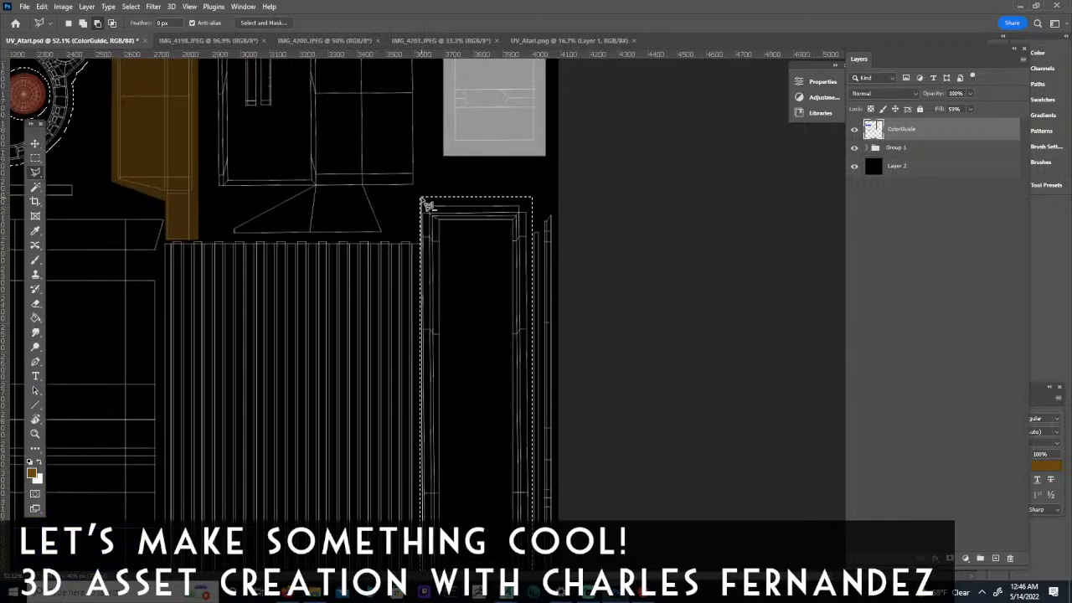
pyautogui.click(402, 197)
pyautogui.click(365, 407)
pyautogui.click(386, 413)
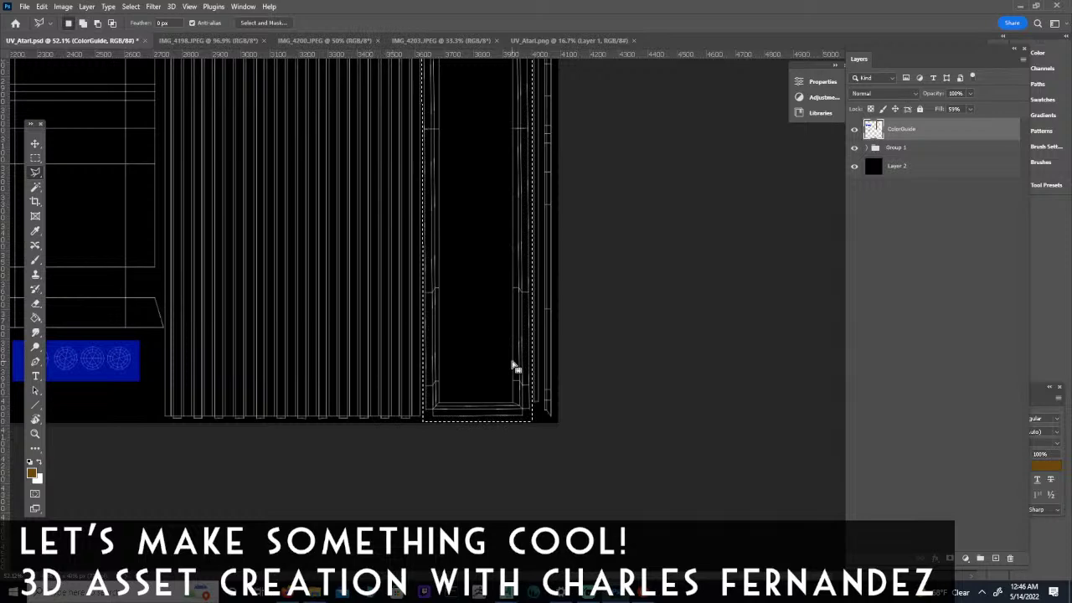
# Set the foreground color to magenta RGB 221, 34, 255.
pyautogui.moveTo(471, 173); pyautogui.dragTo(469, 426)
pyautogui.moveTo(436, 276)
pyautogui.mouseDown()
pyautogui.moveTo(472, 419)
pyautogui.moveTo(627, 395)
pyautogui.moveTo(643, 481)
pyautogui.moveTo(630, 587)
pyautogui.mouseUp()
pyautogui.moveTo(546, 341); pyautogui.dragTo(575, 475)
pyautogui.moveTo(561, 405); pyautogui.dragTo(696, 409)
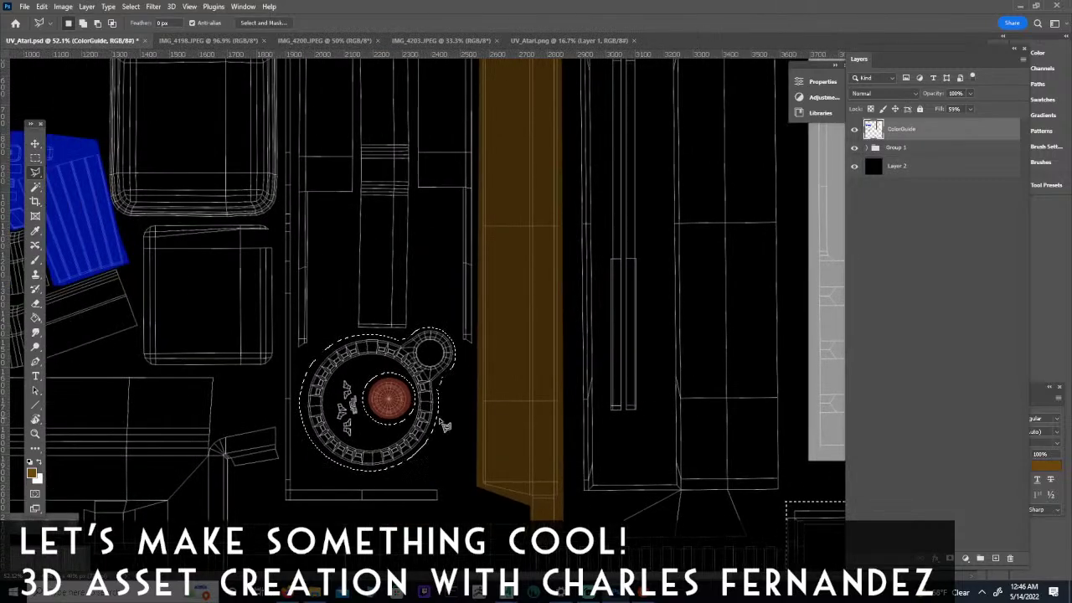
pyautogui.press('z')
pyautogui.moveTo(495, 438); pyautogui.dragTo(444, 443)
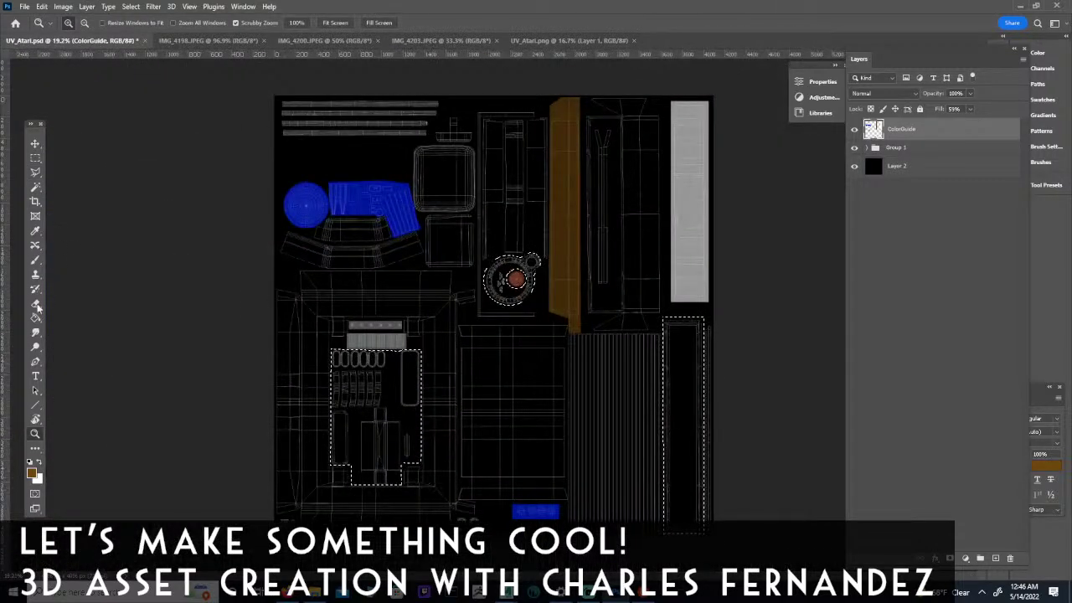
pyautogui.click(33, 473)
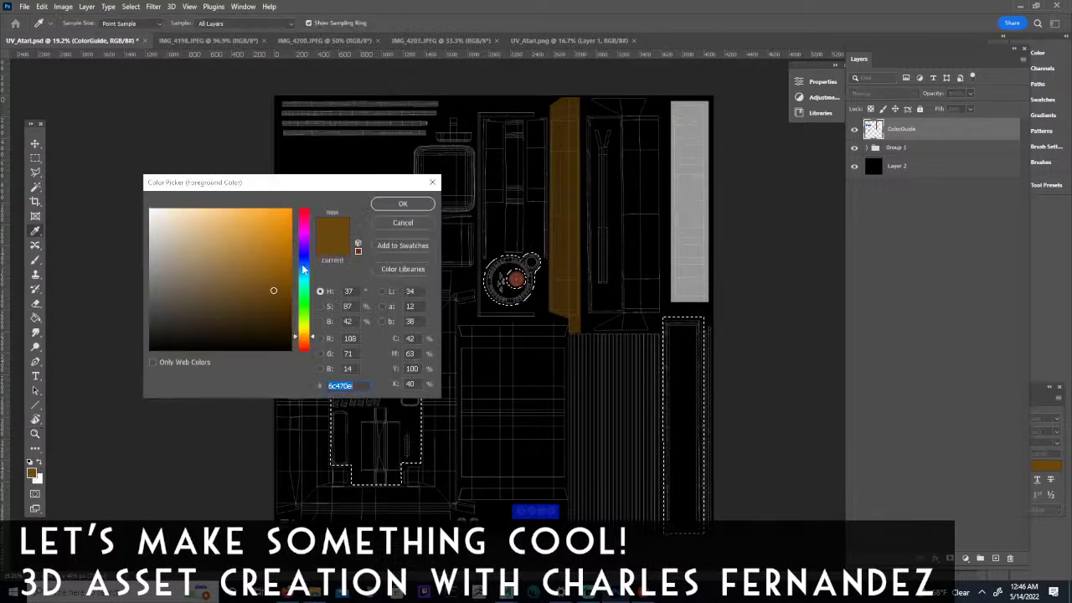
pyautogui.click(305, 237)
pyautogui.click(271, 207)
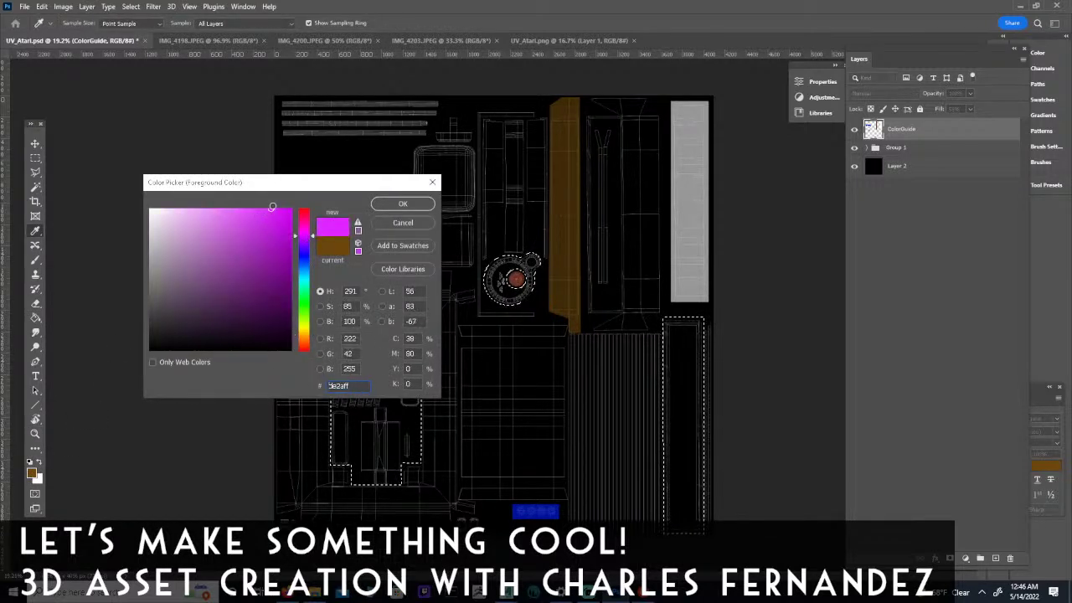
pyautogui.click(415, 205)
pyautogui.press('z')
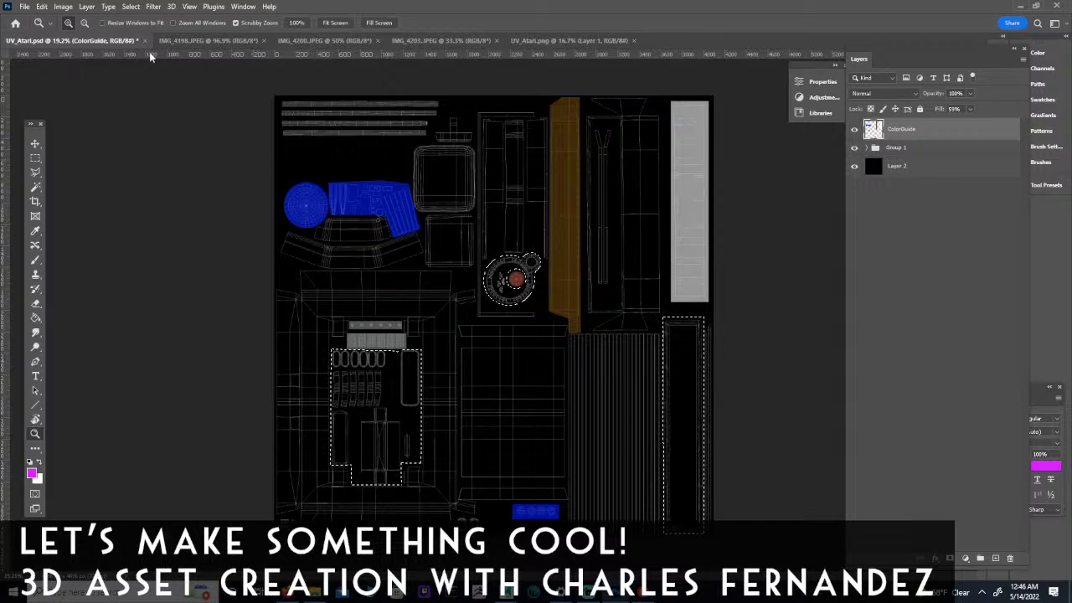
# Fill the selected dial, small console parts and tall shell with the magenta, and set the ColorGuide layer's Fill to 100%.
pyautogui.click(42, 6)
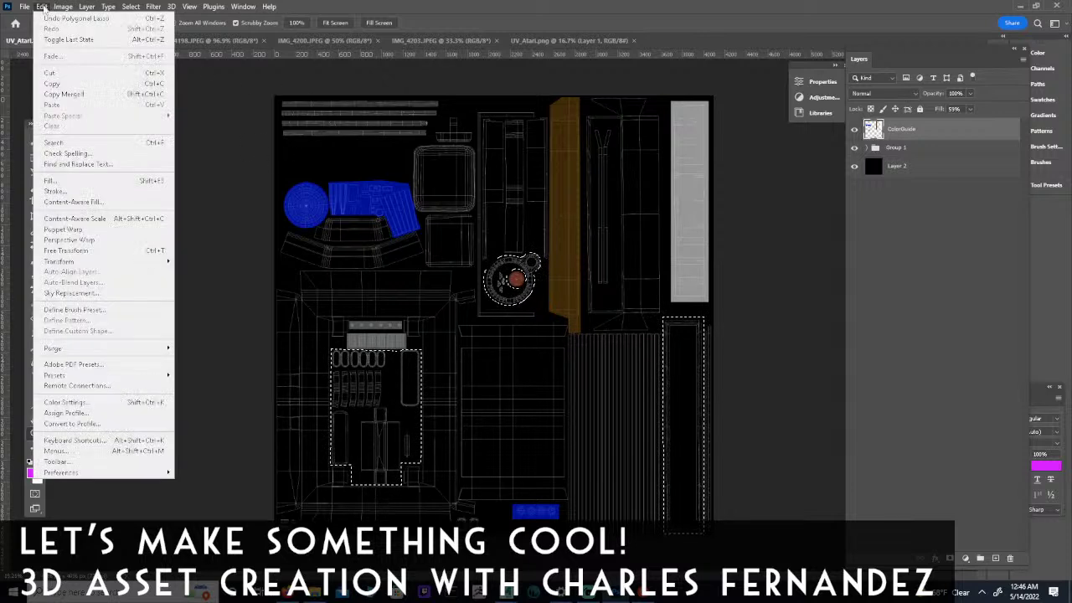
pyautogui.click(67, 181)
pyautogui.click(557, 474)
pyautogui.press('z')
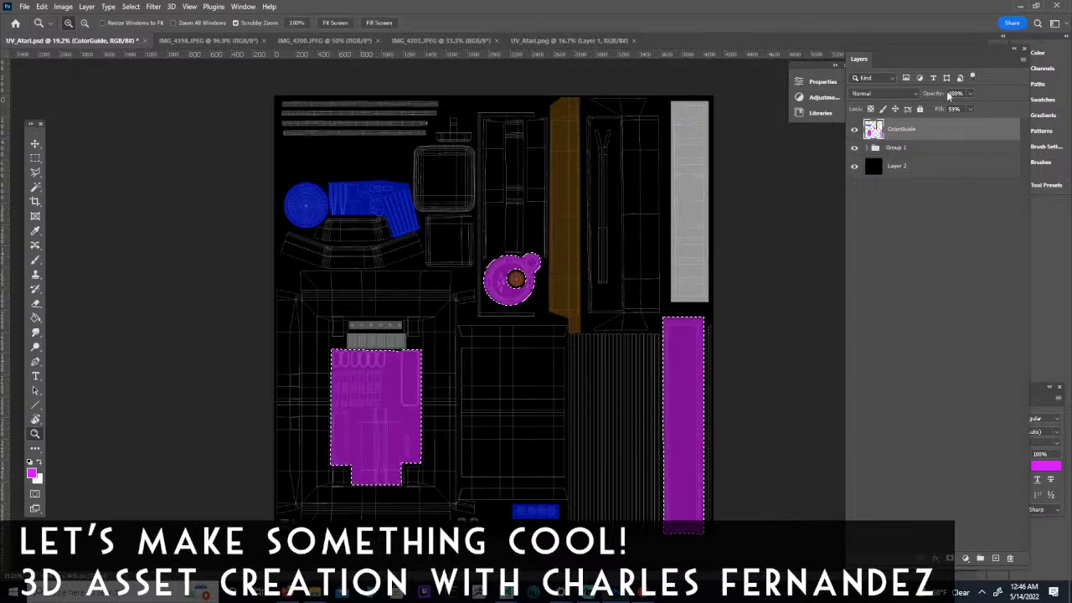
pyautogui.click(970, 109)
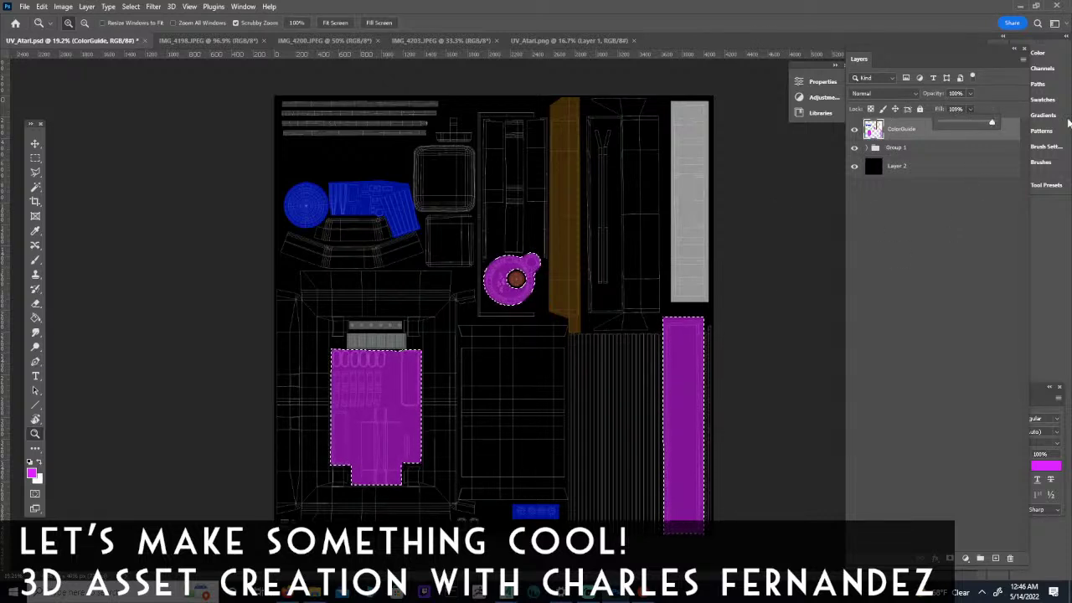
pyautogui.moveTo(969, 122); pyautogui.dragTo(1004, 123)
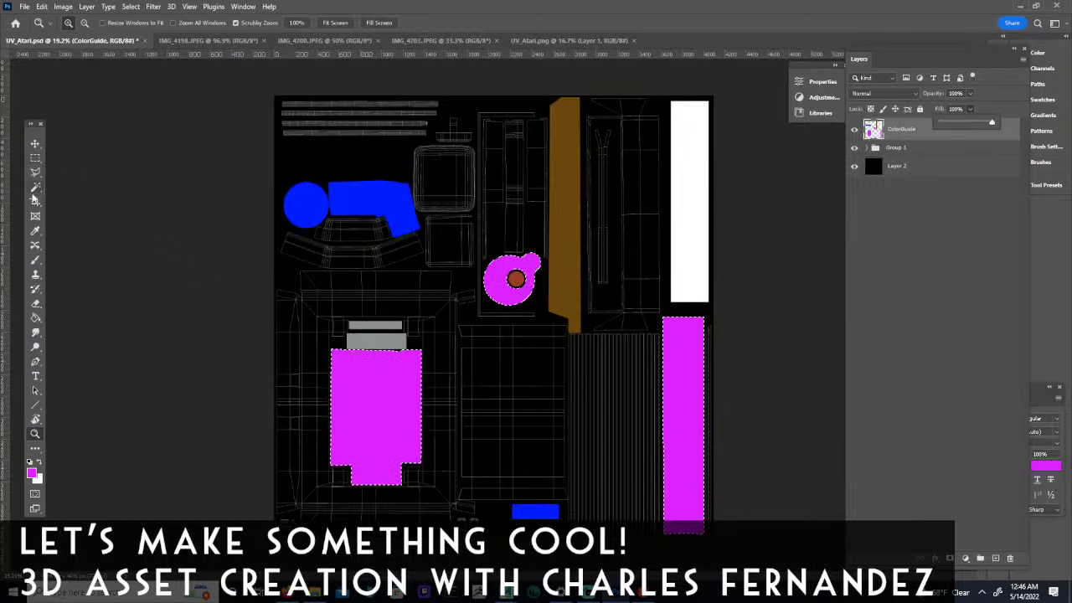
# Sample the blue from the filled upper-left shell as the foreground color, keeping magenta as the background color.
pyautogui.click(38, 463)
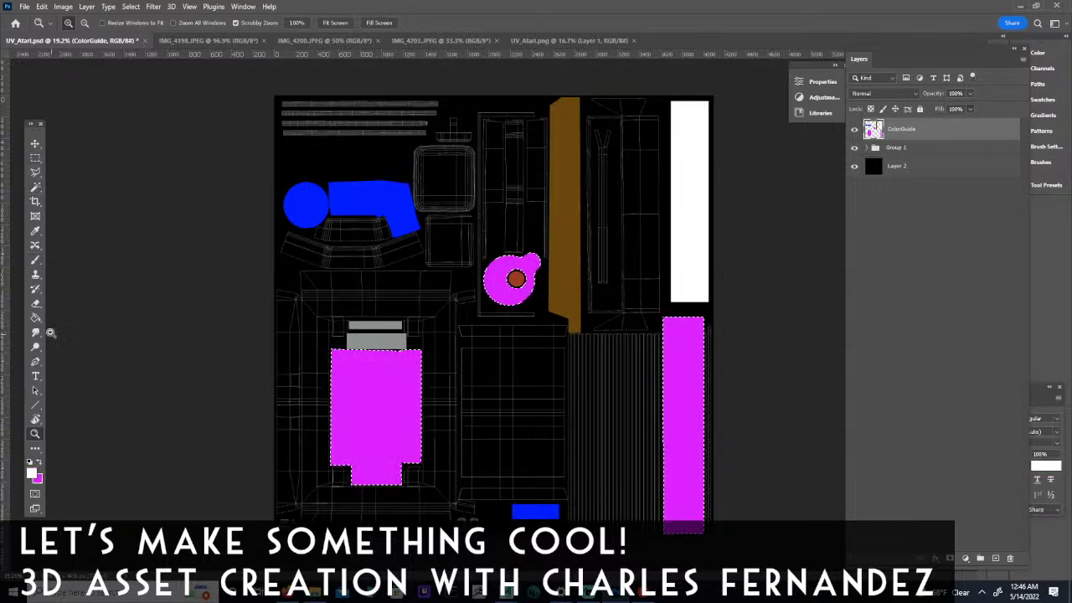
pyautogui.click(36, 230)
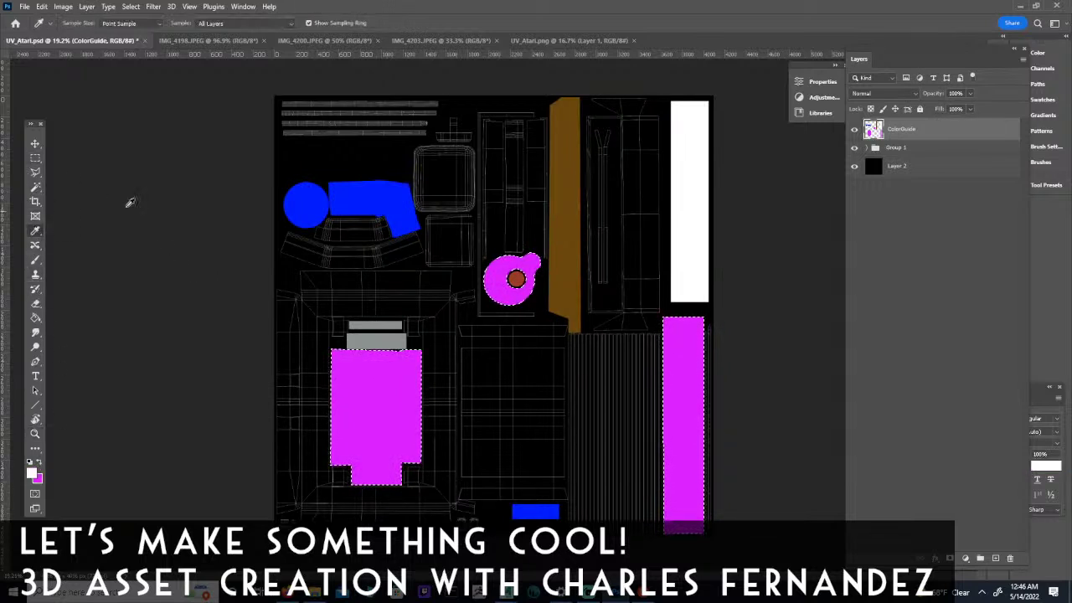
pyautogui.click(350, 193)
# Select the four long thin strips at the top of the UV layout, including their longer end, and fill them with blue.
pyautogui.click(36, 159)
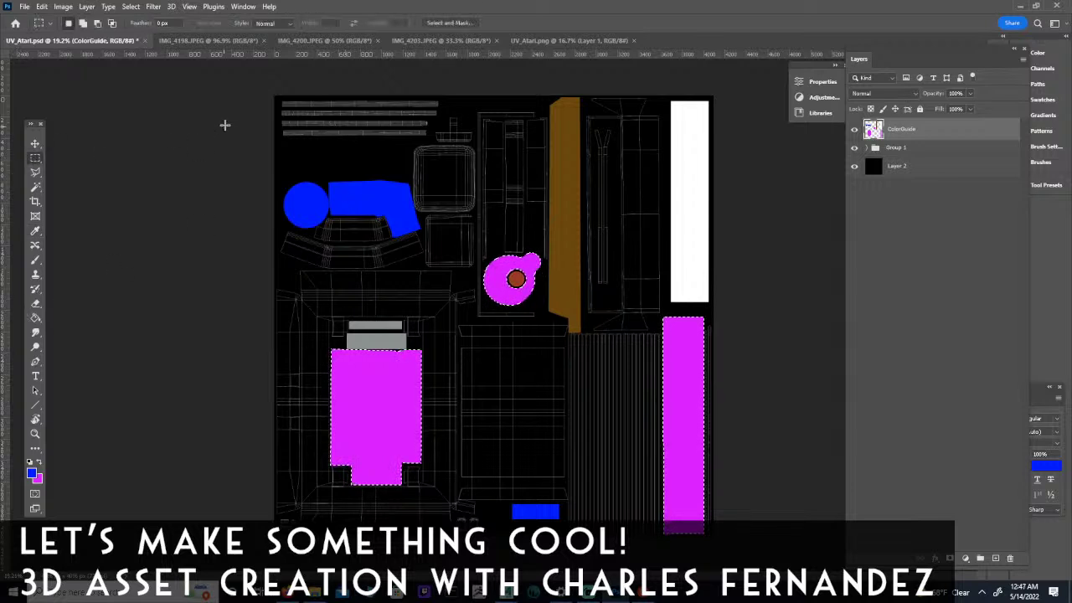
pyautogui.moveTo(279, 98); pyautogui.dragTo(427, 117)
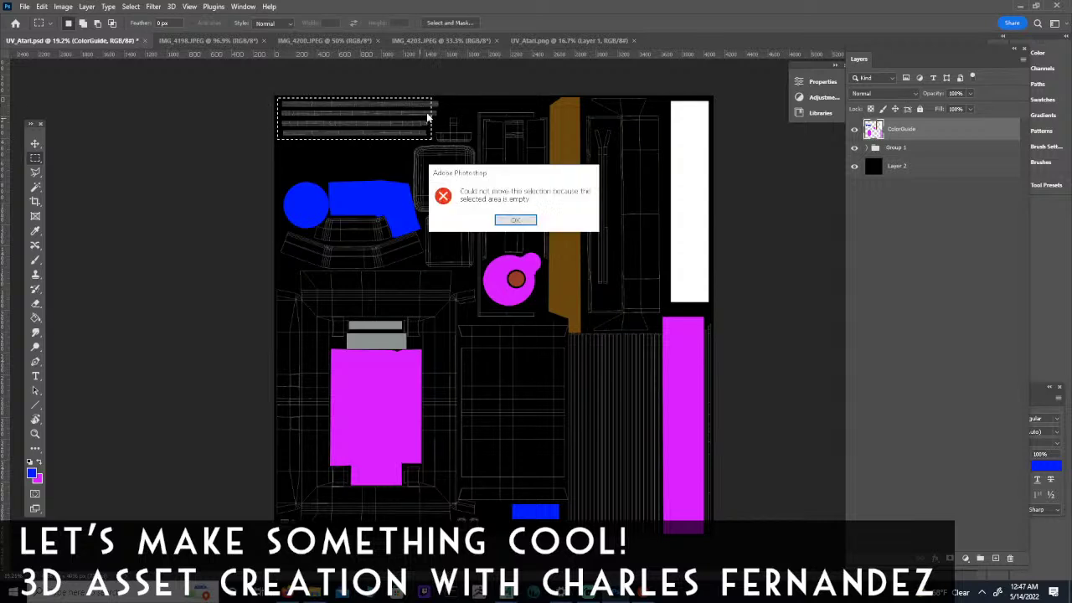
pyautogui.click(512, 220)
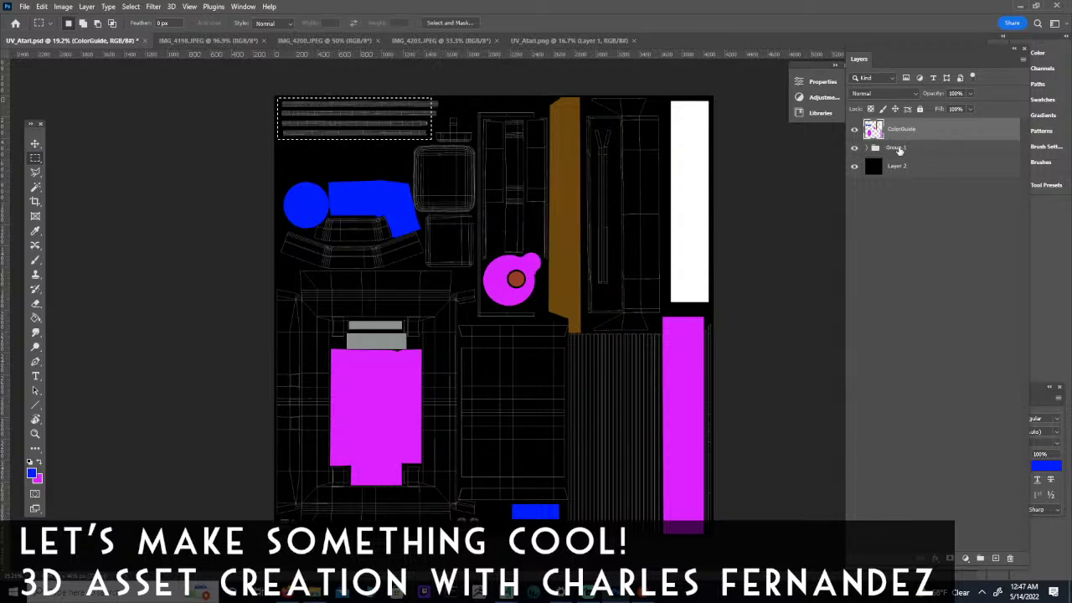
pyautogui.moveTo(419, 136); pyautogui.dragTo(443, 99)
pyautogui.click(42, 6)
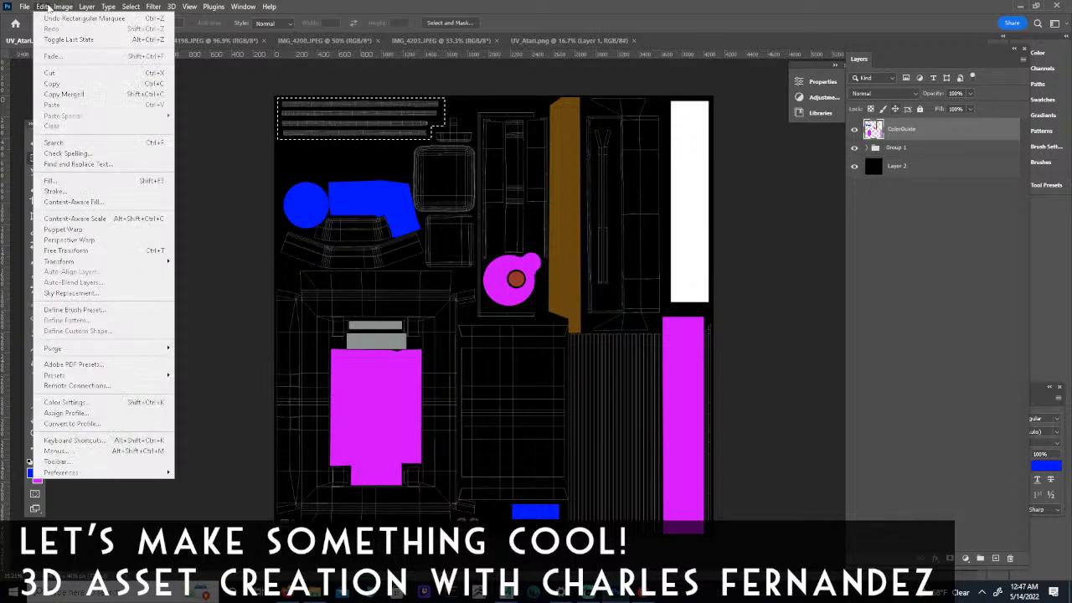
pyautogui.click(52, 180)
pyautogui.click(555, 472)
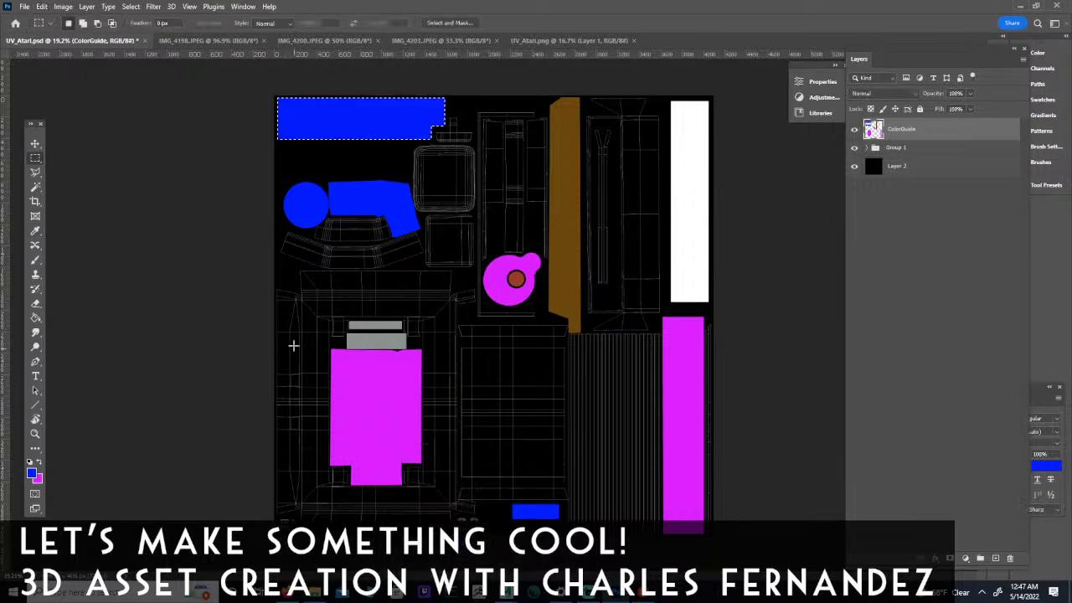
# Select the two small oval shells at the large console shell's lower-right corner and fill them with magenta.
pyautogui.click(35, 158)
pyautogui.click(283, 209)
pyautogui.moveTo(483, 516)
pyautogui.mouseDown()
pyautogui.moveTo(458, 549)
pyautogui.moveTo(457, 533)
pyautogui.moveTo(458, 548)
pyautogui.mouseUp()
pyautogui.click(38, 463)
pyautogui.click(87, 7)
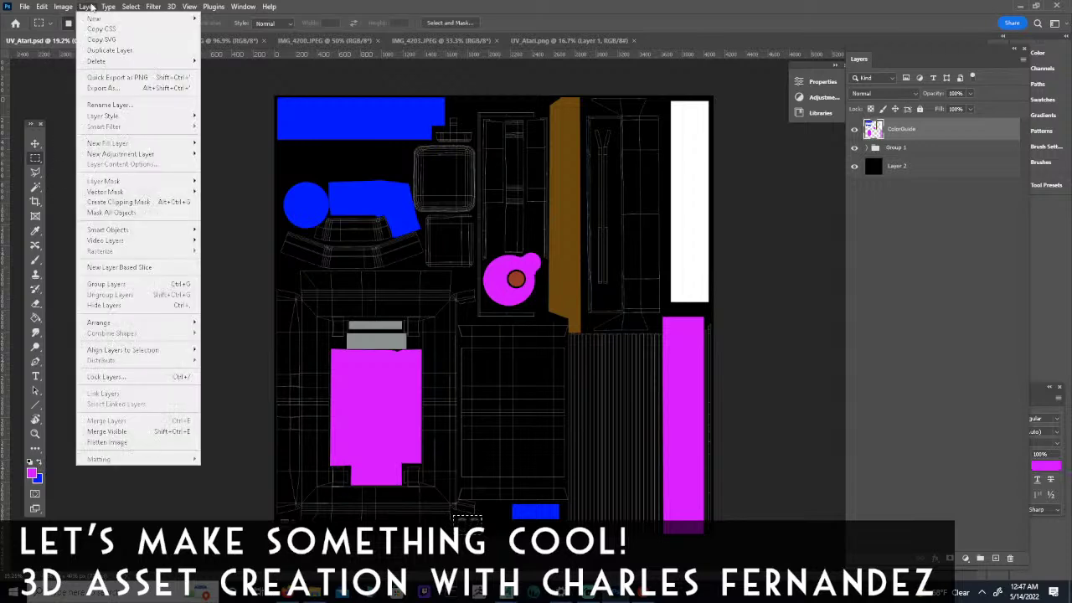
pyautogui.click(64, 7)
pyautogui.click(42, 7)
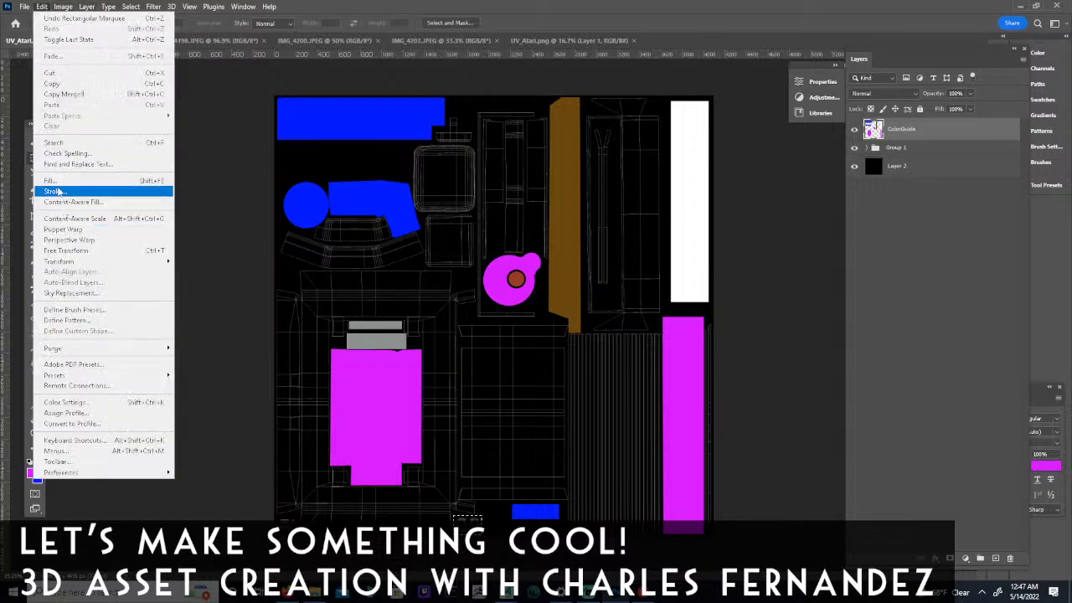
pyautogui.click(52, 181)
pyautogui.click(555, 474)
pyautogui.press('m')
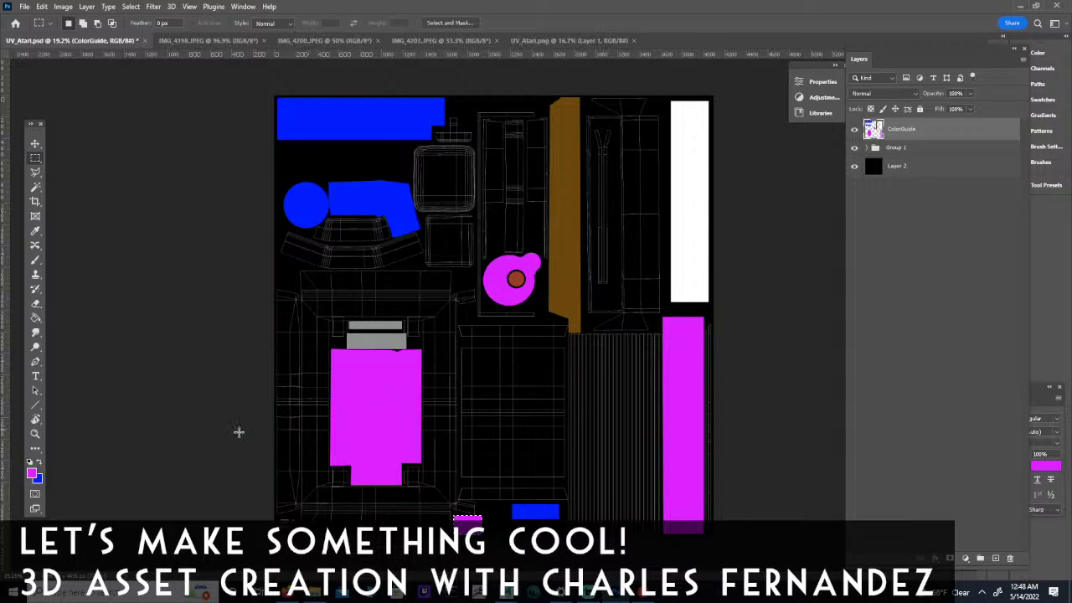
# Set the foreground color to bright green RGB 34, 255, 76.
pyautogui.click(32, 475)
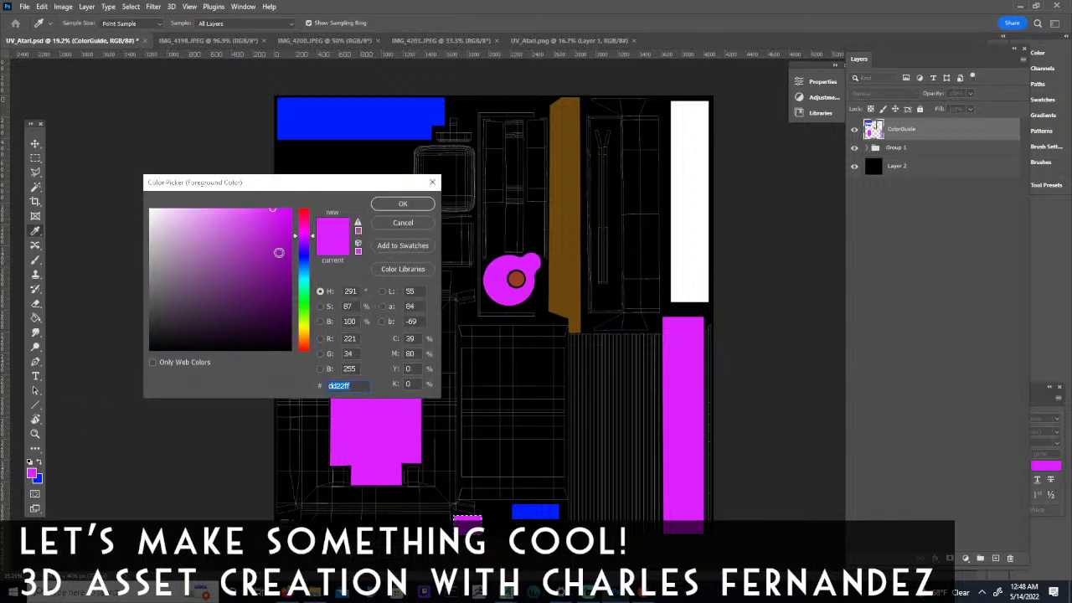
pyautogui.click(299, 299)
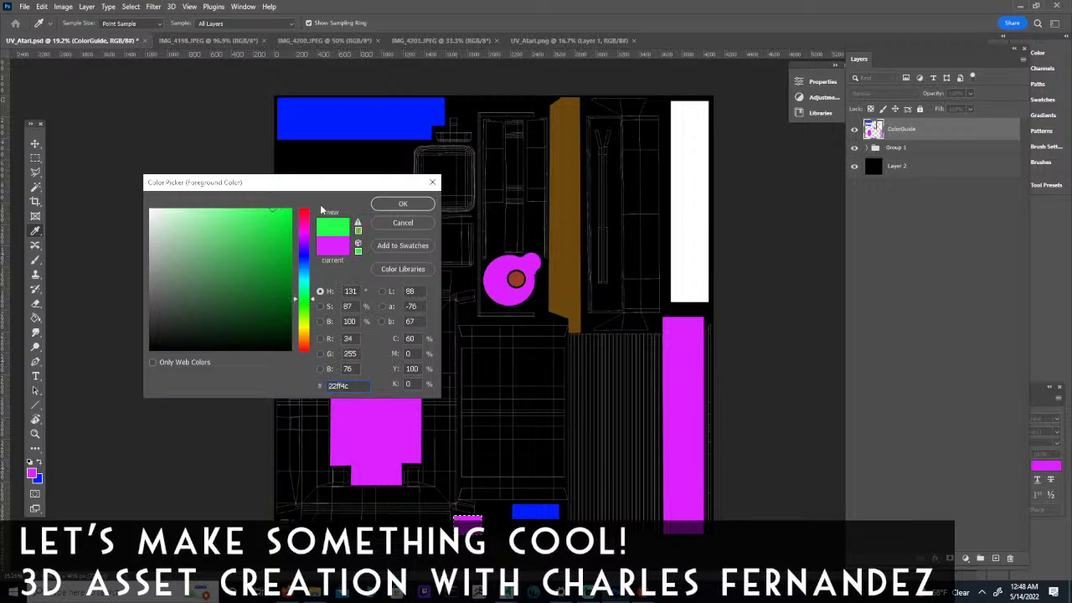
pyautogui.click(391, 204)
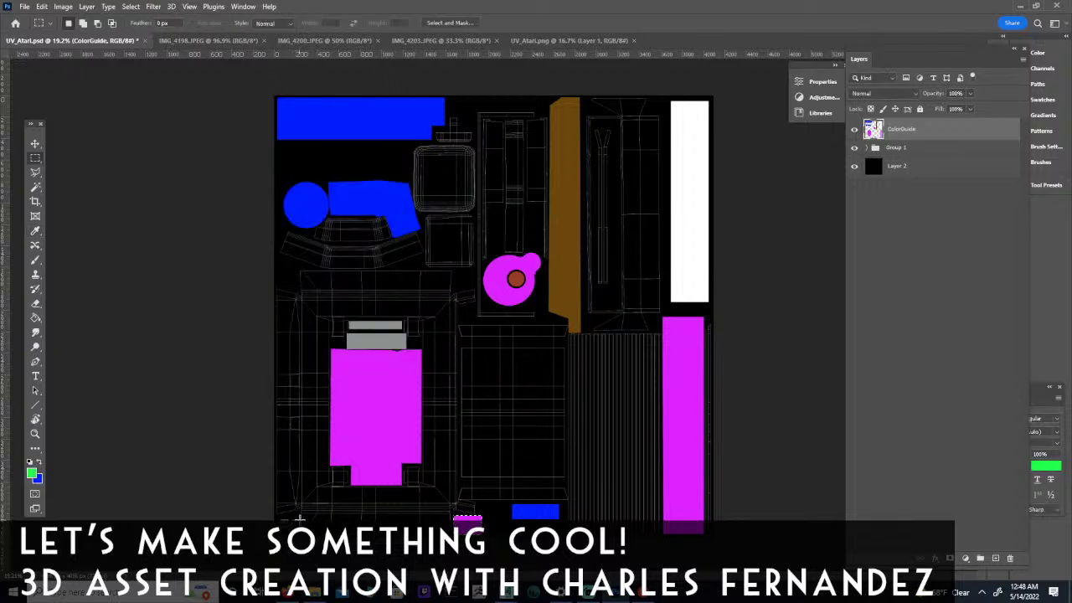
pyautogui.moveTo(295, 519); pyautogui.dragTo(277, 532)
pyautogui.moveTo(276, 516); pyautogui.dragTo(296, 534)
pyautogui.click(38, 477)
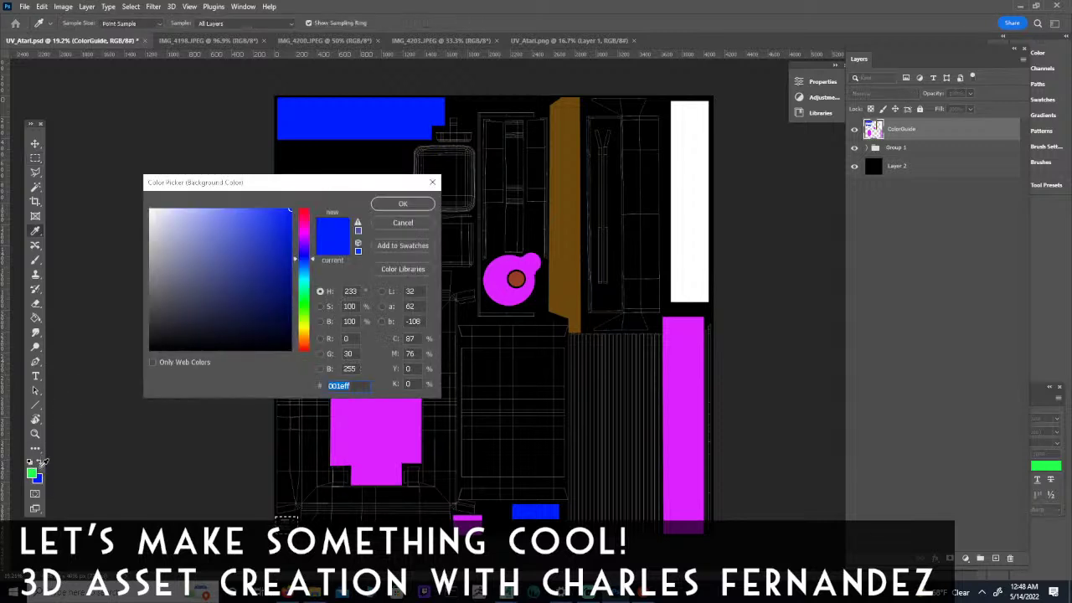
pyautogui.click(401, 222)
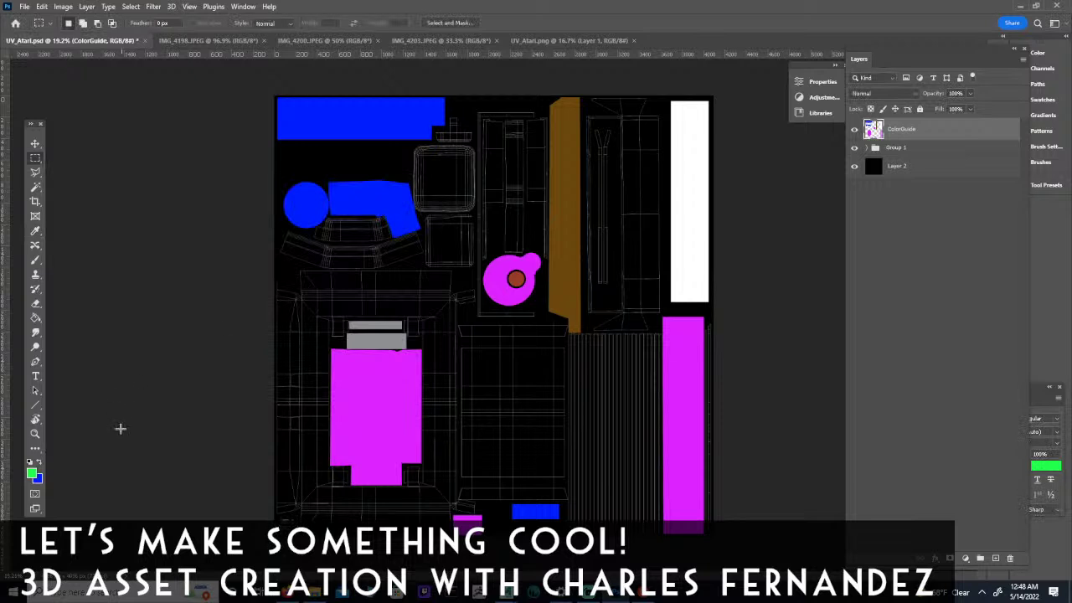
# Swap the foreground and background colors and replace the blue with white RGB 255, 255, 255.
pyautogui.click(42, 463)
pyautogui.click(32, 474)
pyautogui.moveTo(259, 338)
pyautogui.mouseDown()
pyautogui.moveTo(277, 287)
pyautogui.moveTo(127, 182)
pyautogui.mouseUp()
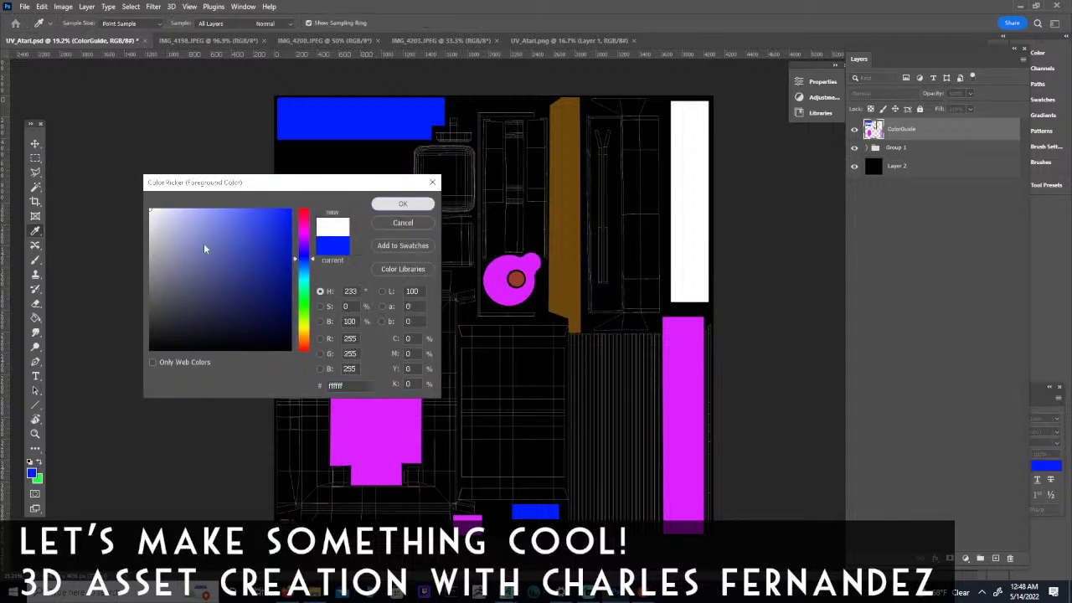
pyautogui.click(403, 204)
# Select the small ribbed and round shells in the UV layout's lower-left corner and make green the foreground color.
pyautogui.moveTo(299, 515)
pyautogui.mouseDown()
pyautogui.moveTo(277, 544)
pyautogui.moveTo(285, 518)
pyautogui.mouseUp()
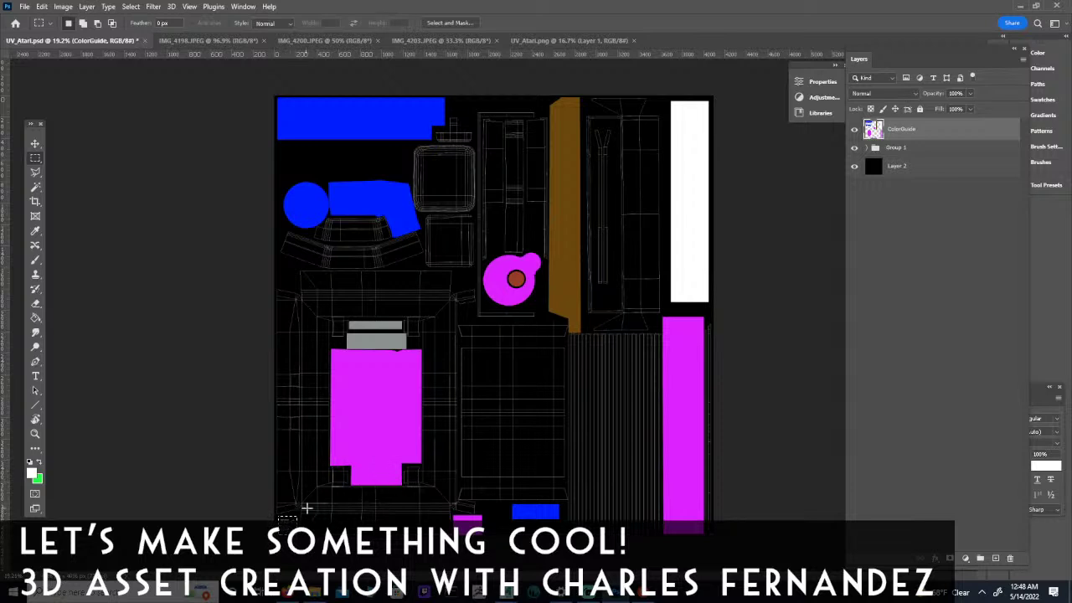
pyautogui.moveTo(276, 516); pyautogui.dragTo(349, 517)
pyautogui.press('z')
pyautogui.moveTo(334, 473); pyautogui.dragTo(345, 385)
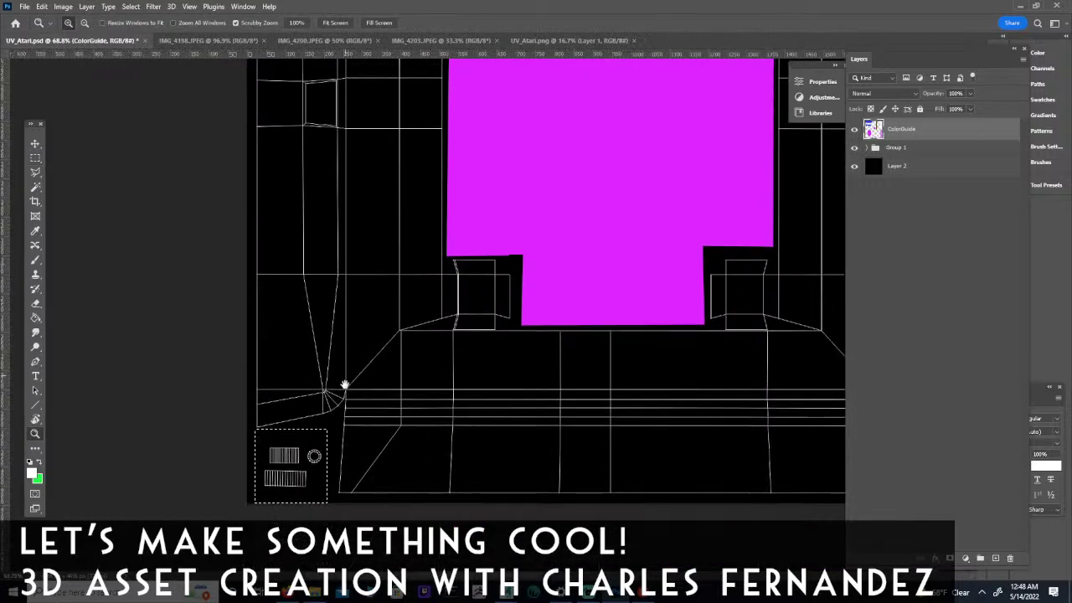
pyautogui.click(39, 462)
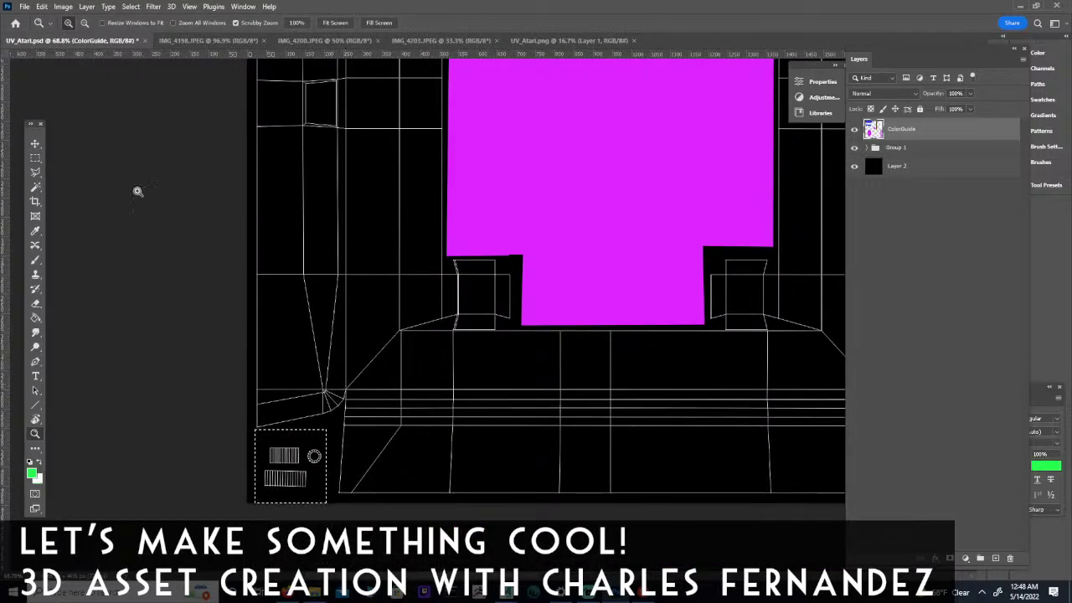
# Fill the selected area around the small ribbed and round shells with the green foreground color and deselect it.
pyautogui.click(64, 7)
pyautogui.moveTo(41, 7)
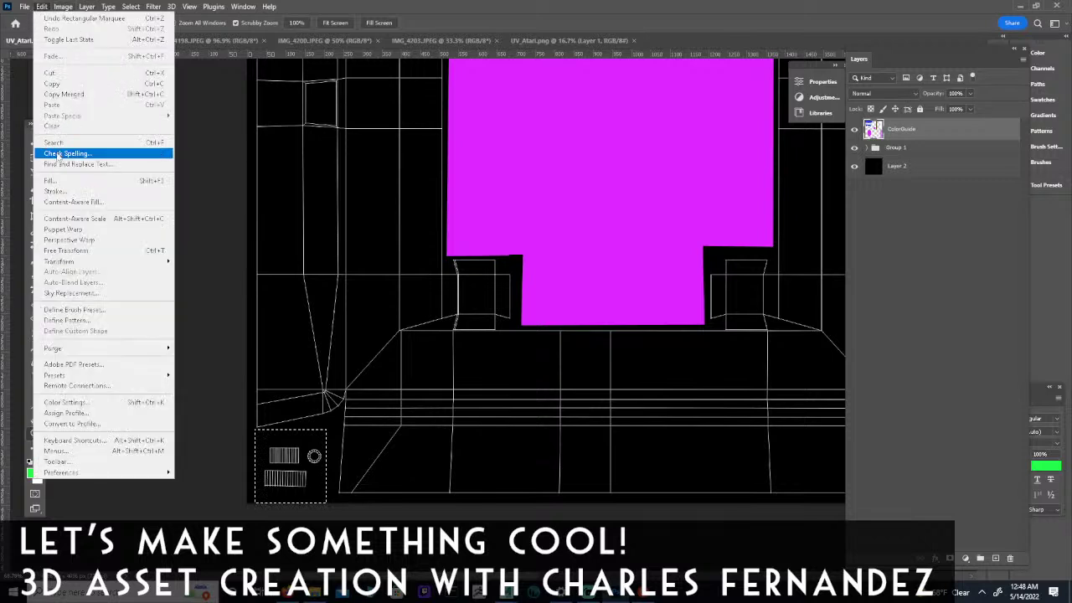
pyautogui.click(52, 181)
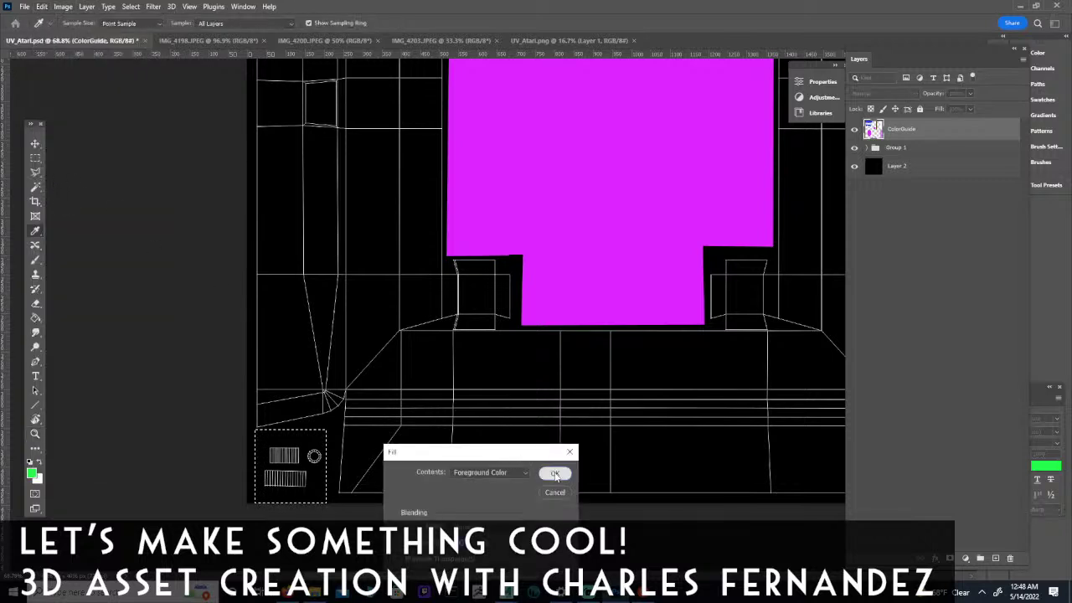
pyautogui.click(555, 475)
pyautogui.click(35, 158)
pyautogui.click(115, 193)
# Outline a strip along the green block's upper edge with the Polygonal Lasso, drop the selection and fit the whole layout in view.
pyautogui.click(35, 171)
pyautogui.click(241, 433)
pyautogui.click(336, 434)
pyautogui.click(338, 412)
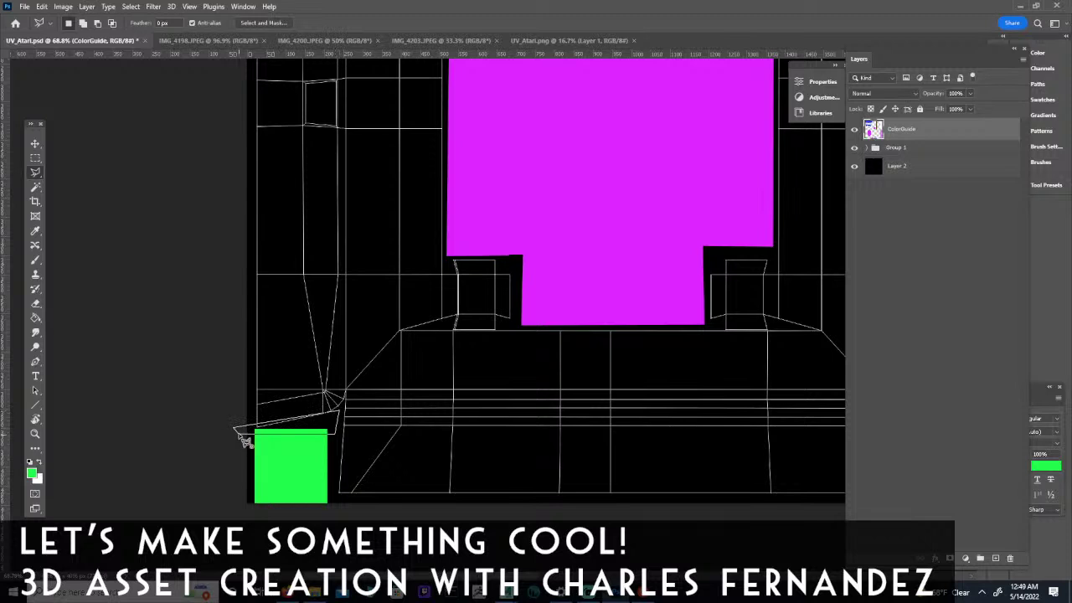
pyautogui.click(242, 433)
pyautogui.click(35, 157)
pyautogui.click(522, 431)
pyautogui.press('z')
pyautogui.hotkey('ctrl', '0')
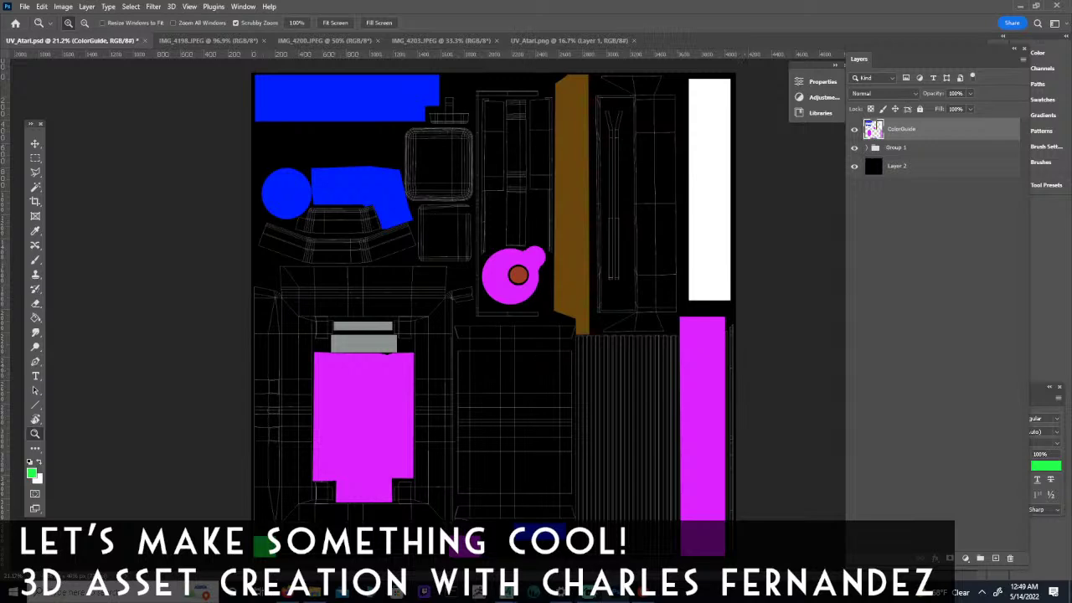
# Switch to Maya, select the outermost thin strip at the UV layout's lower-right edge and locate it on the console model.
pyautogui.click(510, 595)
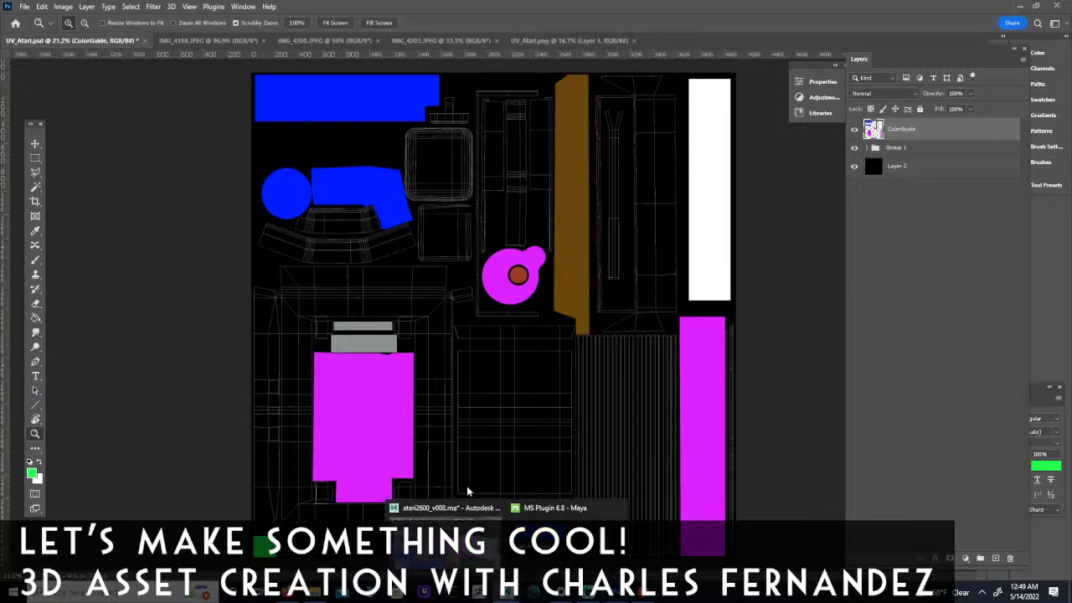
pyautogui.click(451, 507)
pyautogui.press('space')
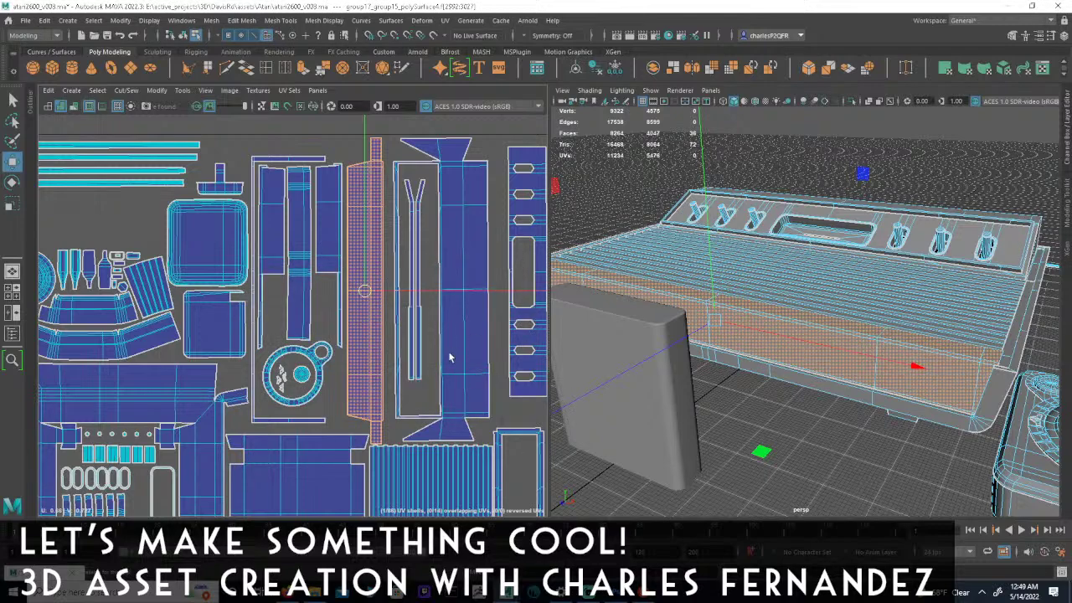
pyautogui.keyDown('alt'); pyautogui.moveTo(391, 375); pyautogui.dragTo(256, 323, button='middle'); pyautogui.keyUp('alt')
pyautogui.keyDown('alt'); pyautogui.moveTo(354, 394); pyautogui.dragTo(325, 235, button='middle'); pyautogui.keyUp('alt')
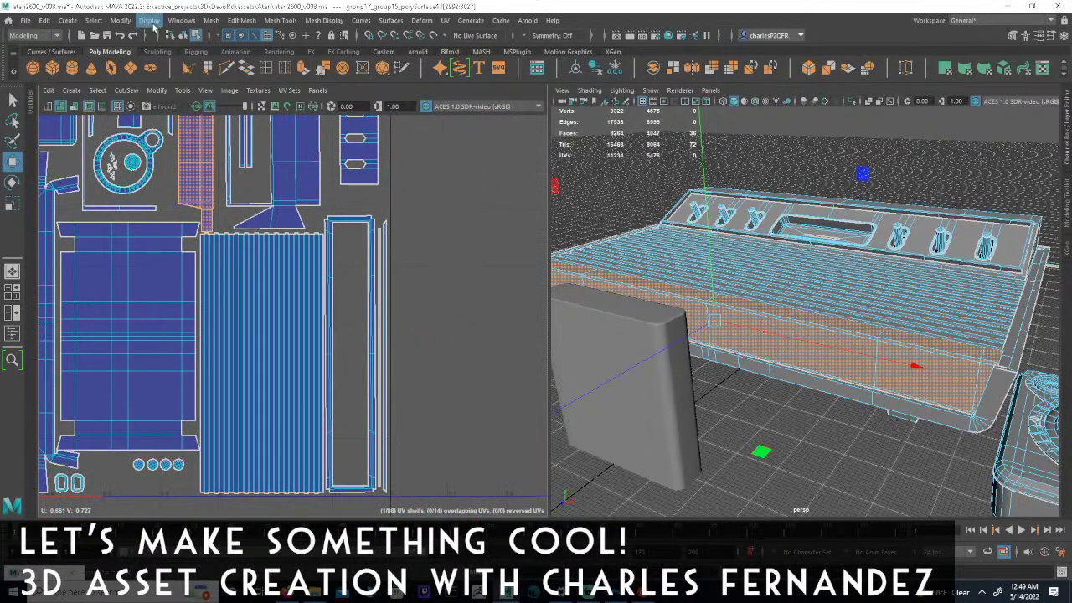
pyautogui.click(240, 37)
pyautogui.doubleClick(386, 224)
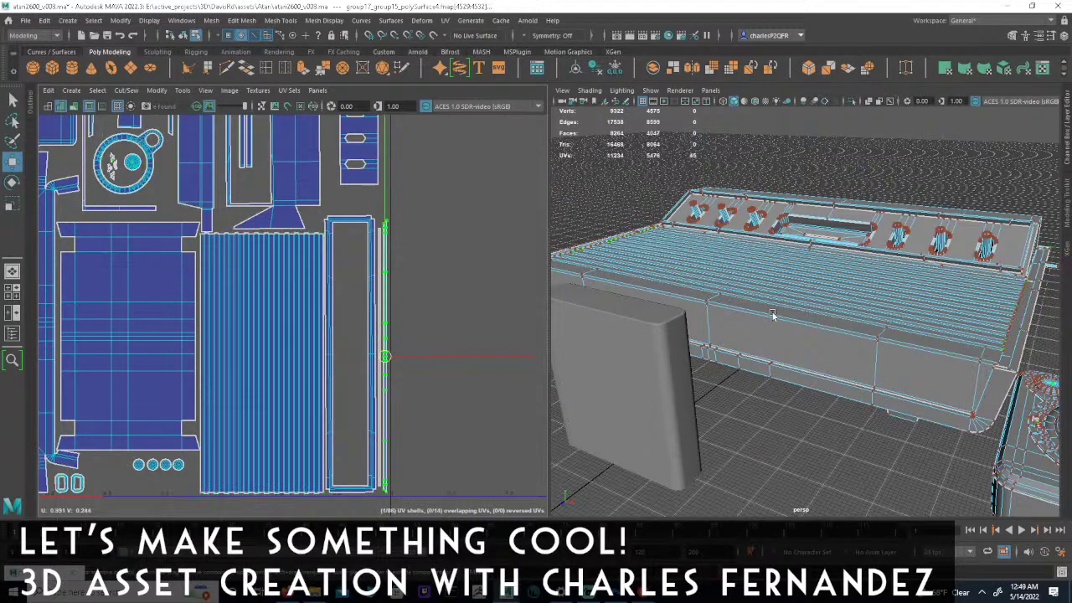
pyautogui.keyDown('alt'); pyautogui.moveTo(873, 290); pyautogui.dragTo(778, 241); pyautogui.keyUp('alt')
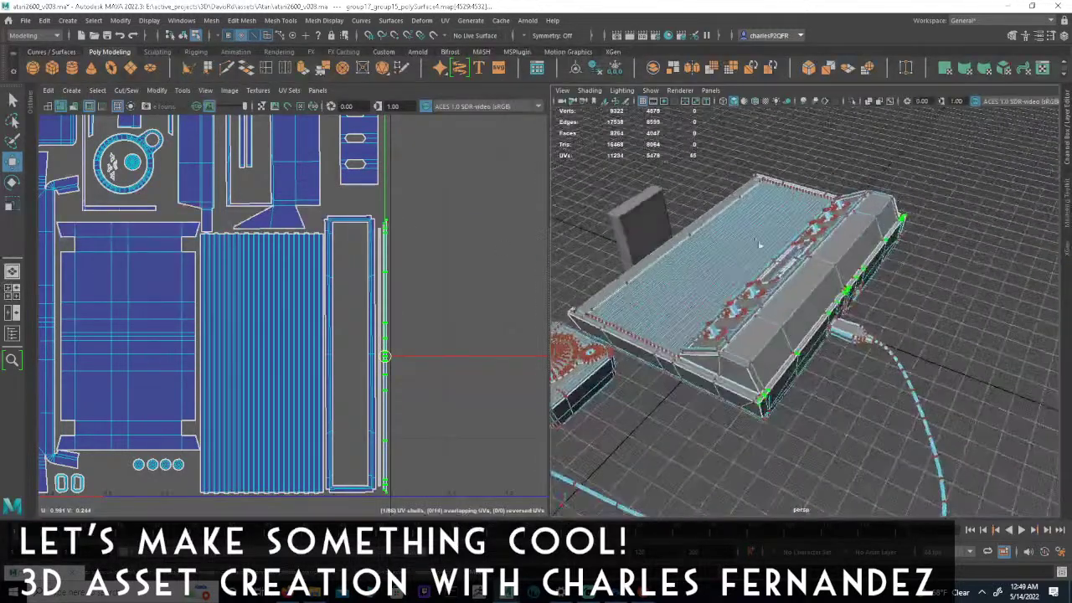
pyautogui.keyDown('alt'); pyautogui.moveTo(852, 290); pyautogui.dragTo(821, 259, button='middle'); pyautogui.keyUp('alt')
pyautogui.keyDown('alt'); pyautogui.moveTo(821, 259); pyautogui.dragTo(849, 251, button='right'); pyautogui.keyUp('alt')
pyautogui.keyDown('alt'); pyautogui.moveTo(849, 251); pyautogui.dragTo(884, 242); pyautogui.keyUp('alt')
# Select the top UV of the neighboring thin strip shell and examine its place on the console model.
pyautogui.click(380, 233)
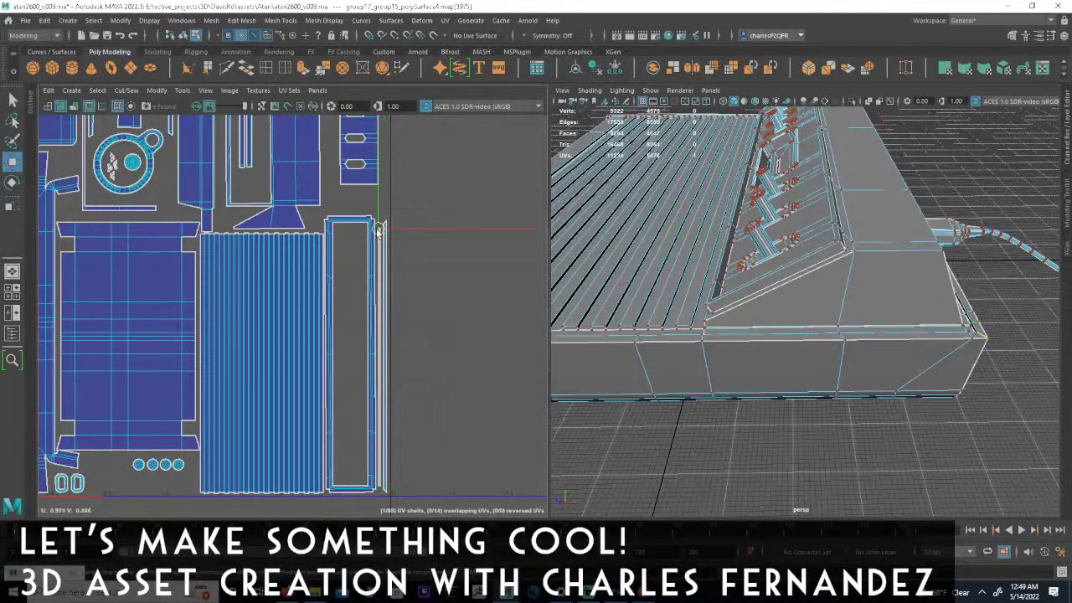
pyautogui.press('f')
pyautogui.keyDown('alt'); pyautogui.moveTo(758, 327); pyautogui.dragTo(837, 319); pyautogui.keyUp('alt')
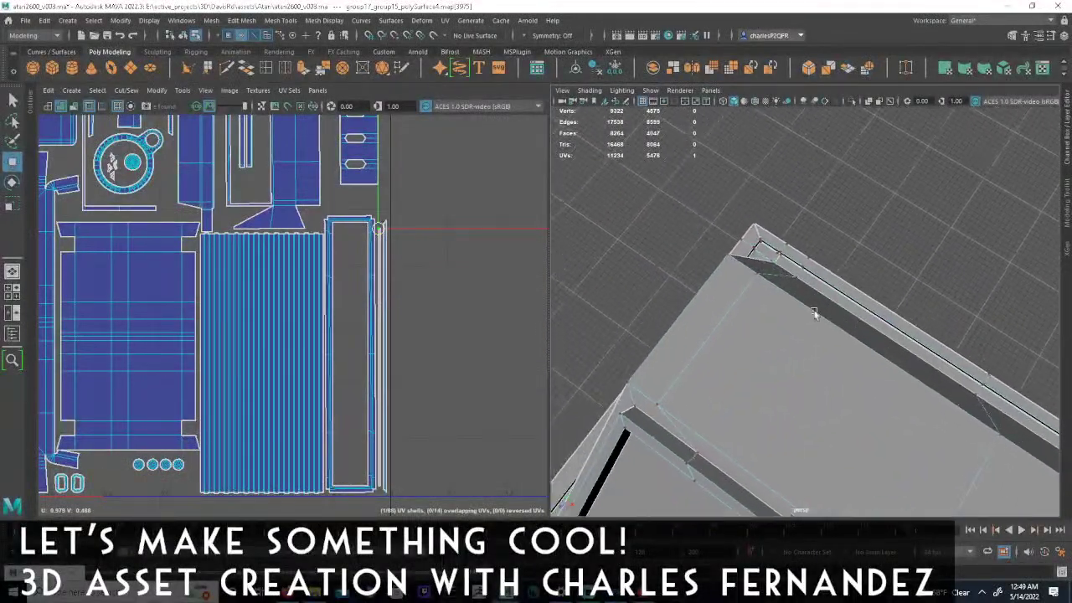
pyautogui.keyDown('alt'); pyautogui.moveTo(744, 283); pyautogui.dragTo(810, 327); pyautogui.keyUp('alt')
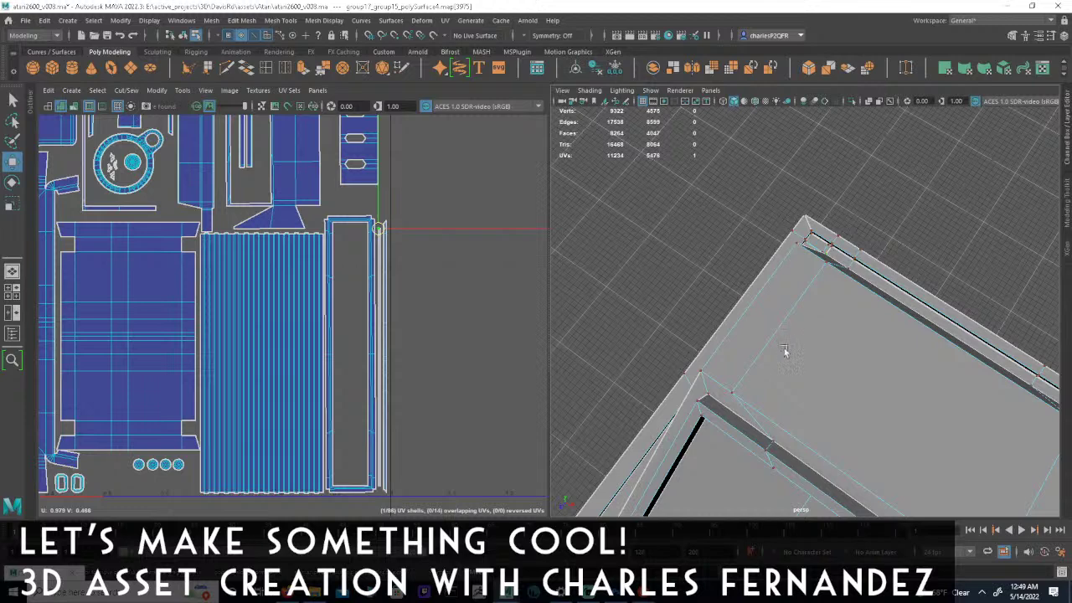
# Look over the UV layout from the ribbed panel and large console shells to the long strips in the upper part.
pyautogui.keyDown('alt'); pyautogui.moveTo(255, 306); pyautogui.dragTo(318, 265, button='middle'); pyautogui.keyUp('alt')
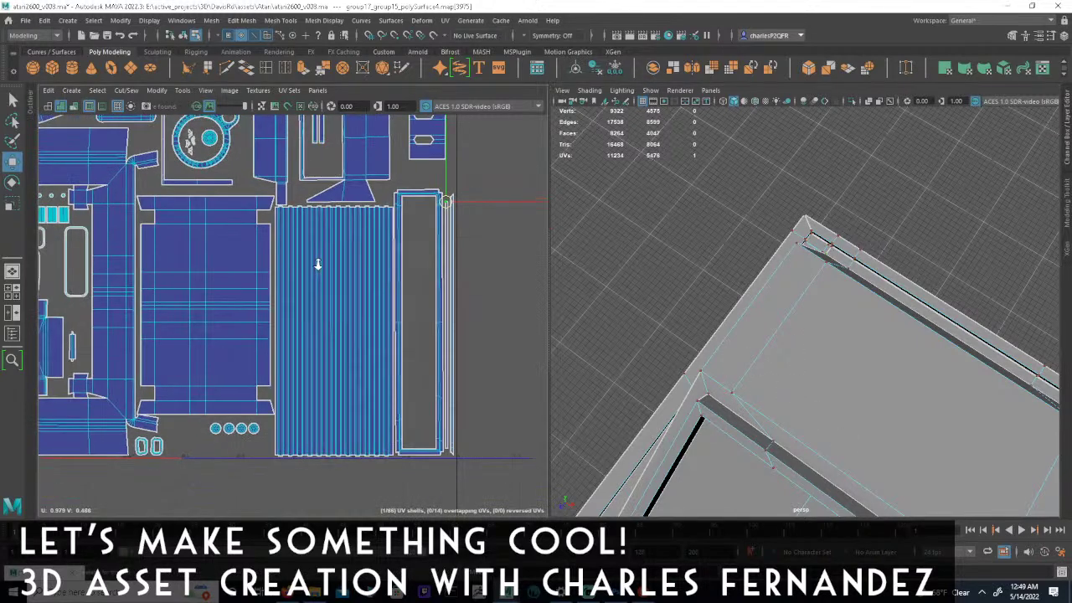
pyautogui.keyDown('alt'); pyautogui.moveTo(435, 241); pyautogui.dragTo(493, 246, button='right'); pyautogui.keyUp('alt')
pyautogui.keyDown('alt'); pyautogui.moveTo(400, 238); pyautogui.dragTo(472, 225, button='middle'); pyautogui.keyUp('alt')
pyautogui.keyDown('alt'); pyautogui.moveTo(369, 257); pyautogui.dragTo(450, 232, button='middle'); pyautogui.keyUp('alt')
pyautogui.keyDown('alt'); pyautogui.moveTo(442, 294); pyautogui.dragTo(511, 277, button='middle'); pyautogui.keyUp('alt')
pyautogui.keyDown('alt'); pyautogui.moveTo(509, 277); pyautogui.dragTo(394, 281, button='right'); pyautogui.keyUp('alt')
pyautogui.keyDown('alt'); pyautogui.moveTo(356, 283); pyautogui.dragTo(334, 381, button='middle'); pyautogui.keyUp('alt')
pyautogui.keyDown('alt'); pyautogui.moveTo(323, 378); pyautogui.dragTo(242, 373, button='right'); pyautogui.keyUp('alt')
pyautogui.keyDown('alt'); pyautogui.moveTo(278, 232); pyautogui.dragTo(238, 402, button='middle'); pyautogui.keyUp('alt')
pyautogui.keyDown('alt'); pyautogui.moveTo(364, 296); pyautogui.dragTo(321, 279, button='middle'); pyautogui.keyUp('alt')
pyautogui.keyDown('alt'); pyautogui.moveTo(322, 279); pyautogui.dragTo(453, 242, button='right'); pyautogui.keyUp('alt')
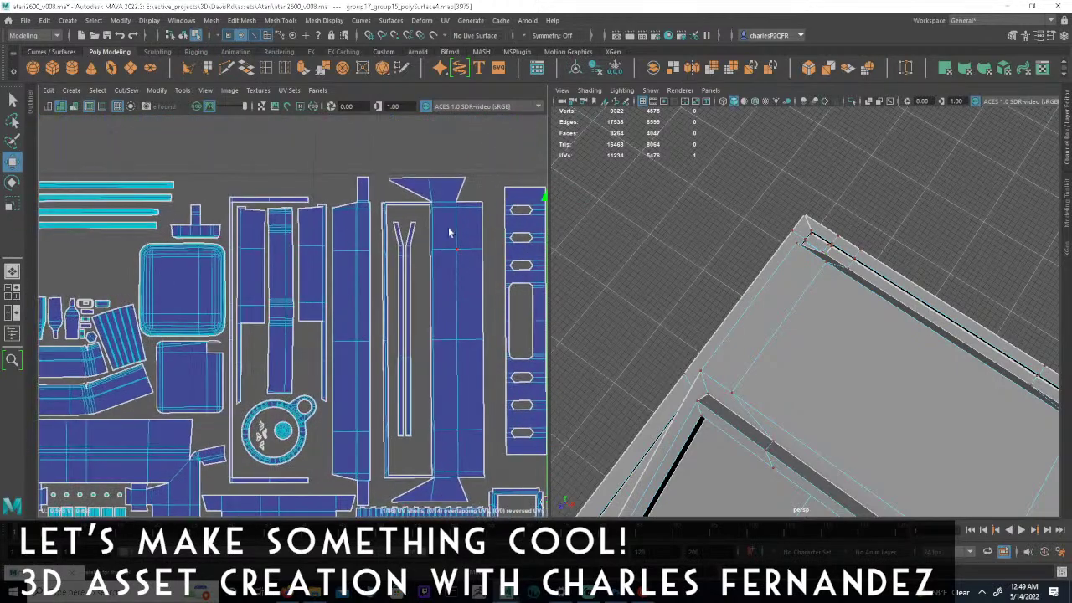
# Select the right one of the two narrow forked strip shells and locate it at the console's rear corner.
pyautogui.doubleClick(414, 223)
pyautogui.keyDown('alt'); pyautogui.moveTo(757, 362); pyautogui.dragTo(812, 305, button='middle'); pyautogui.keyUp('alt')
pyautogui.keyDown('alt'); pyautogui.moveTo(812, 305); pyautogui.dragTo(574, 271, button='right'); pyautogui.keyUp('alt')
pyautogui.keyDown('alt'); pyautogui.moveTo(730, 339); pyautogui.dragTo(610, 149, button='middle'); pyautogui.keyUp('alt')
pyautogui.keyDown('alt'); pyautogui.moveTo(694, 339); pyautogui.dragTo(662, 299); pyautogui.keyUp('alt')
pyautogui.keyDown('alt'); pyautogui.moveTo(893, 321); pyautogui.dragTo(771, 287, button='middle'); pyautogui.keyUp('alt')
pyautogui.keyDown('alt'); pyautogui.moveTo(770, 287); pyautogui.dragTo(807, 323); pyautogui.keyUp('alt')
pyautogui.keyDown('alt'); pyautogui.moveTo(908, 336); pyautogui.dragTo(742, 294, button='middle'); pyautogui.keyUp('alt')
pyautogui.keyDown('alt'); pyautogui.moveTo(742, 294); pyautogui.dragTo(748, 328); pyautogui.keyUp('alt')
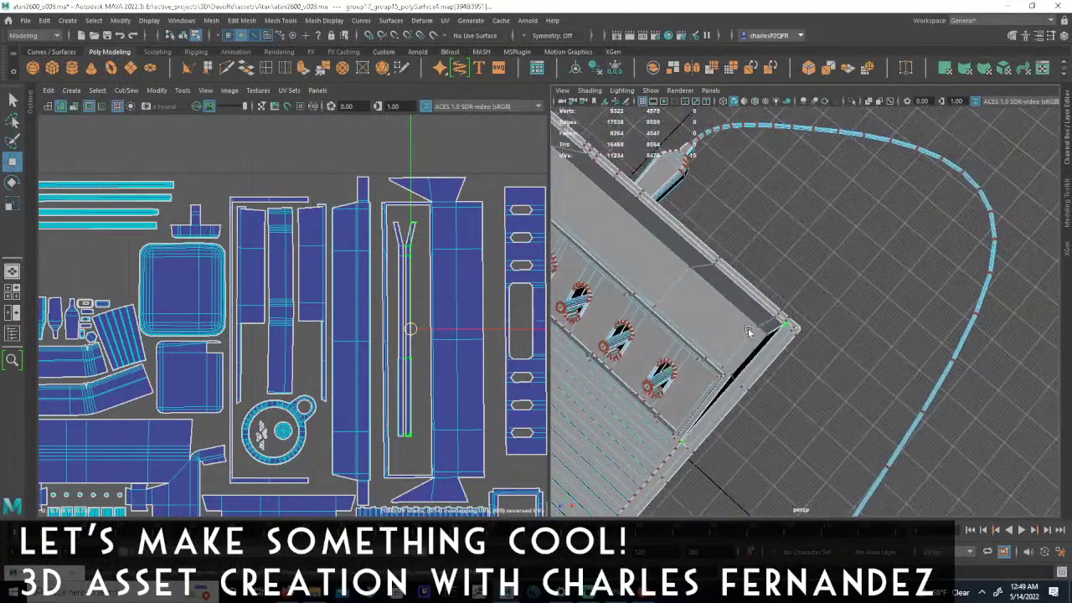
pyautogui.keyDown('alt'); pyautogui.moveTo(748, 329); pyautogui.dragTo(844, 373, button='right'); pyautogui.keyUp('alt')
pyautogui.keyDown('alt'); pyautogui.moveTo(844, 373); pyautogui.dragTo(781, 311, button='middle'); pyautogui.keyUp('alt')
pyautogui.keyDown('alt'); pyautogui.moveTo(781, 311); pyautogui.dragTo(716, 326); pyautogui.keyUp('alt')
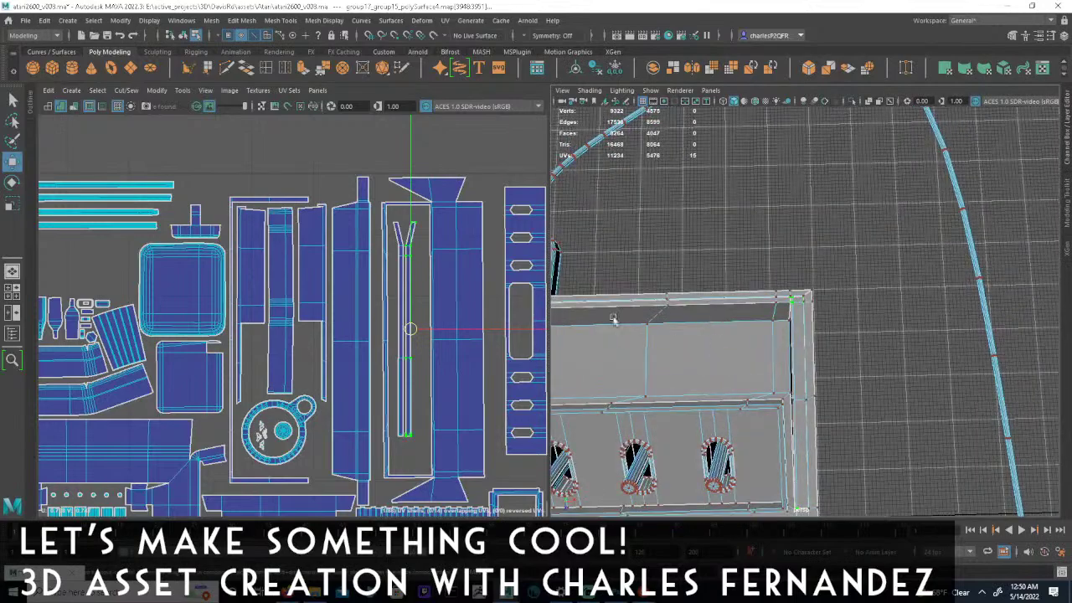
# Select the left forked strip shell and locate it at the console's opposite rear corner.
pyautogui.doubleClick(395, 223)
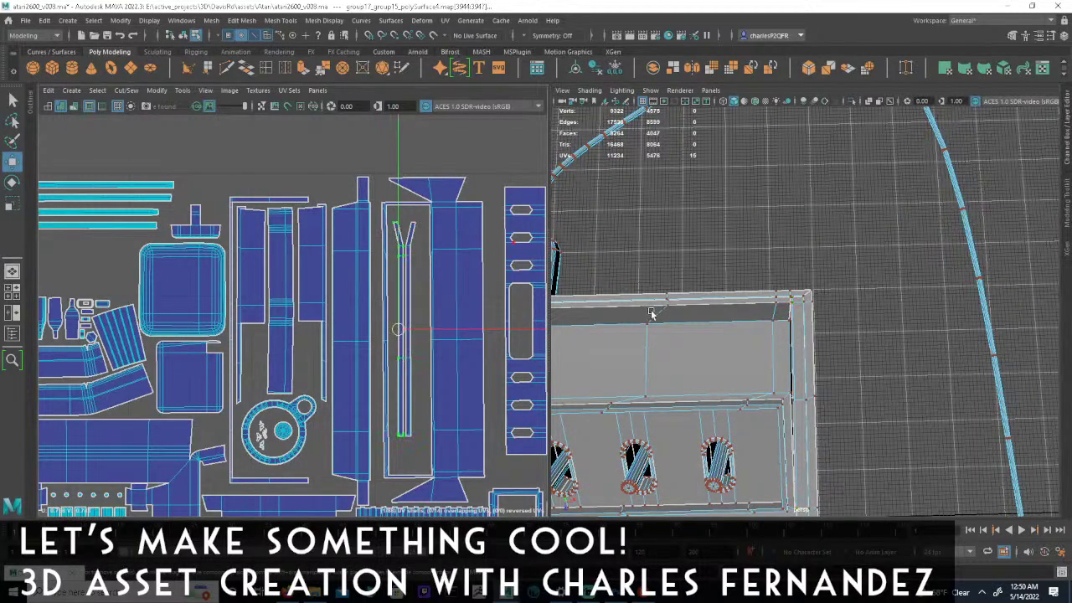
pyautogui.keyDown('alt'); pyautogui.moveTo(720, 388); pyautogui.dragTo(849, 297, button='middle'); pyautogui.keyUp('alt')
pyautogui.keyDown('alt'); pyautogui.moveTo(628, 295); pyautogui.dragTo(926, 366, button='middle'); pyautogui.keyUp('alt')
pyautogui.keyDown('alt'); pyautogui.moveTo(666, 367); pyautogui.dragTo(948, 359, button='middle'); pyautogui.keyUp('alt')
pyautogui.keyDown('alt'); pyautogui.moveTo(786, 353); pyautogui.dragTo(789, 361); pyautogui.keyUp('alt')
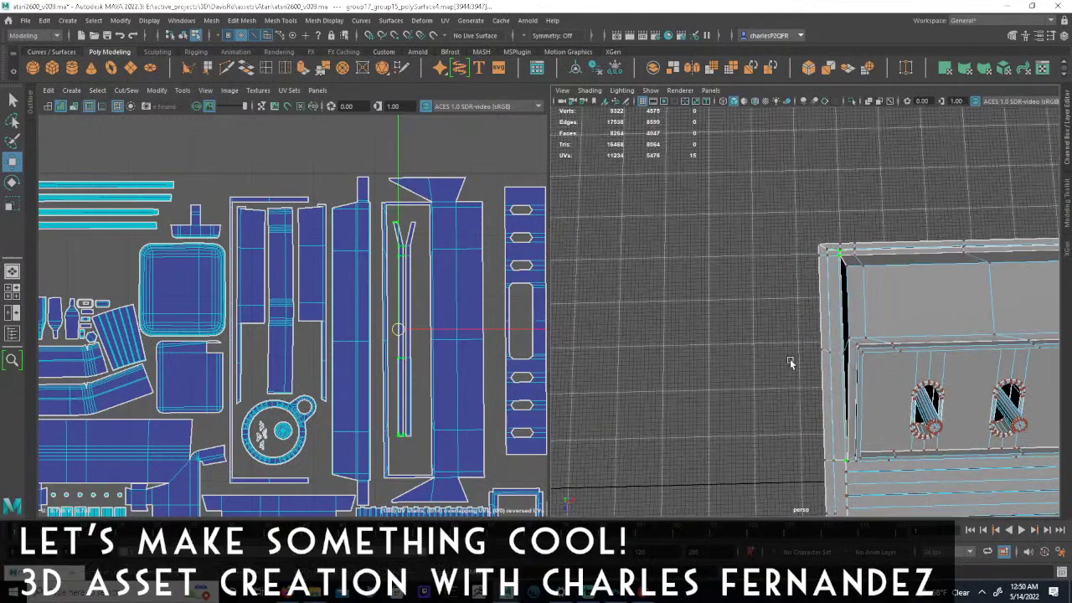
pyautogui.keyDown('alt'); pyautogui.moveTo(789, 361); pyautogui.dragTo(716, 367, button='right'); pyautogui.keyUp('alt')
pyautogui.keyDown('alt'); pyautogui.moveTo(716, 367); pyautogui.dragTo(641, 313, button='middle'); pyautogui.keyUp('alt')
pyautogui.keyDown('alt'); pyautogui.moveTo(712, 313); pyautogui.dragTo(632, 304); pyautogui.keyUp('alt')
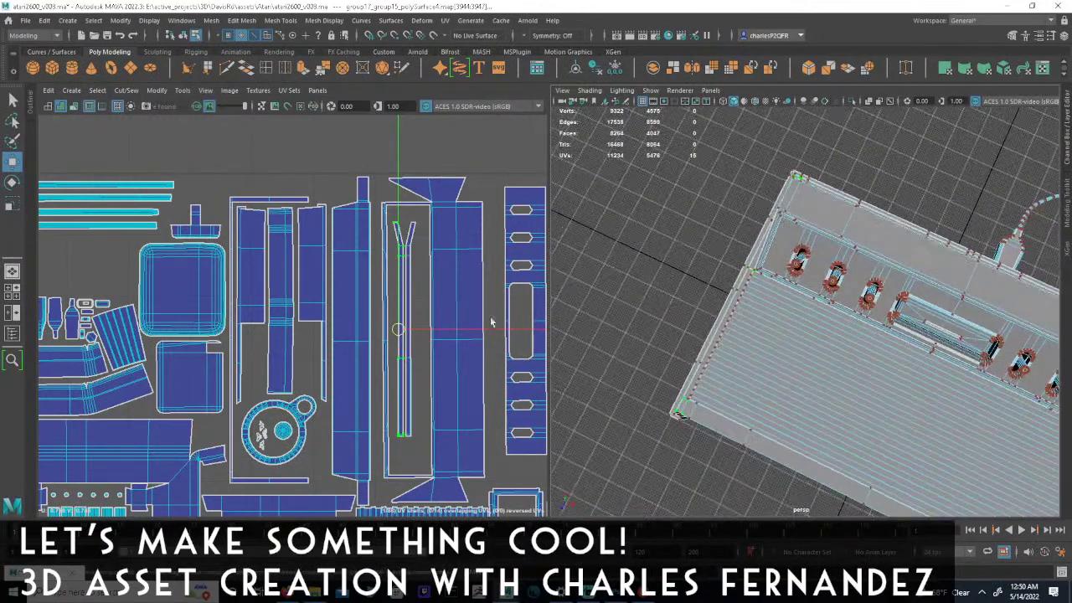
# Expand the UV editor to the full workspace and review the large console and panel shells.
pyautogui.scroll(-6, 317, 325)
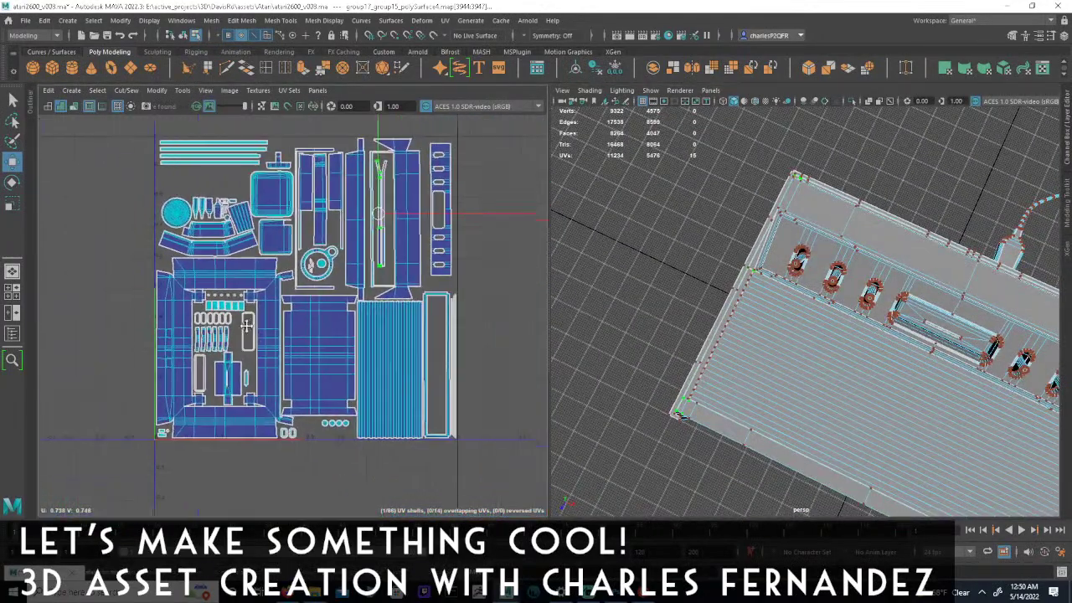
pyautogui.press('space')
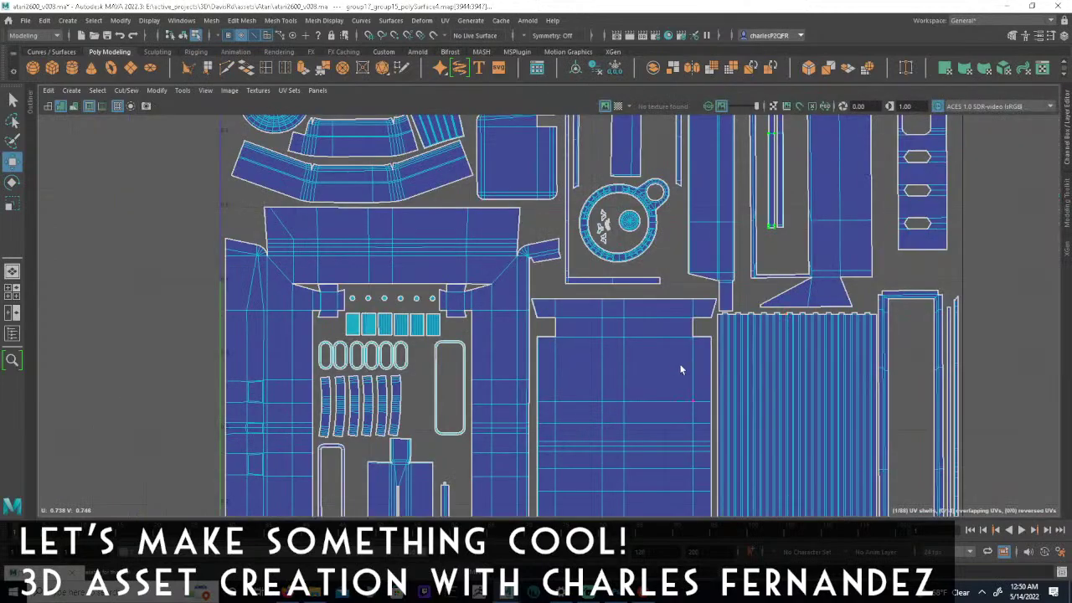
pyautogui.keyDown('alt'); pyautogui.moveTo(513, 388); pyautogui.dragTo(527, 369, button='middle'); pyautogui.keyUp('alt')
# Switch back to Photoshop and rotate the canvas view a quarter turn counterclockwise.
pyautogui.click(595, 594)
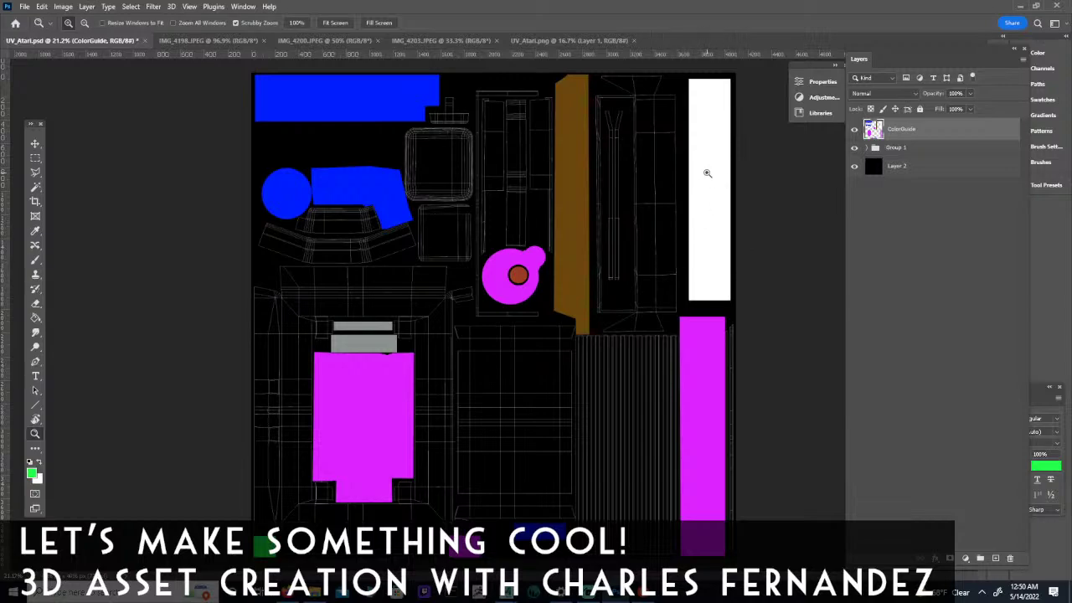
pyautogui.press('r')
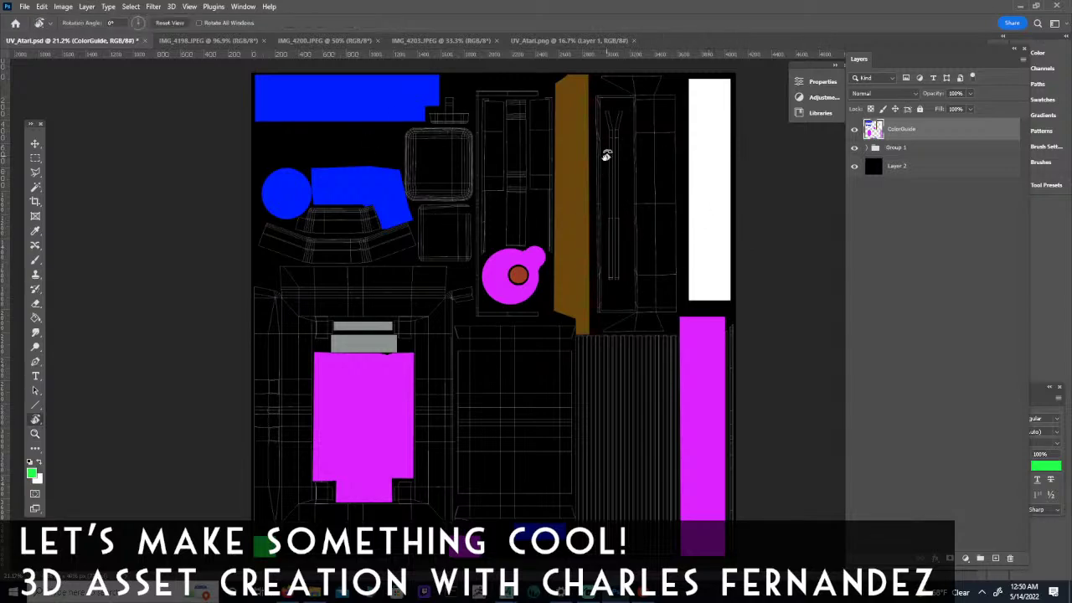
pyautogui.moveTo(582, 142); pyautogui.dragTo(355, 182)
pyautogui.press('z')
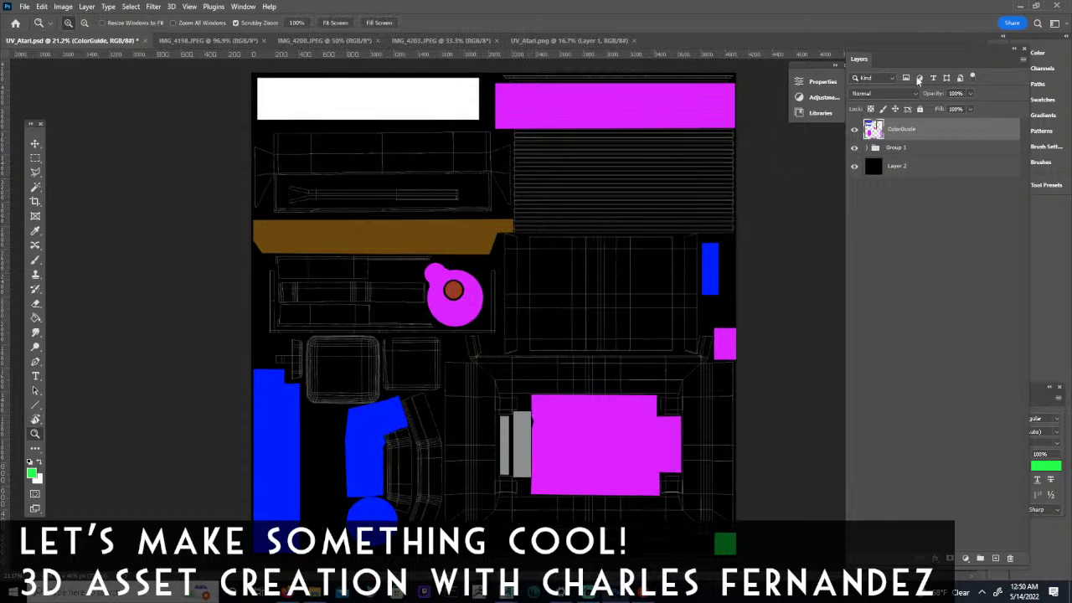
# Set the ColorGuide layer's fill to 52% and activate the Type tool over the white switch-panel shell.
pyautogui.click(969, 110)
pyautogui.moveTo(960, 126); pyautogui.dragTo(948, 124)
pyautogui.moveTo(355, 96); pyautogui.dragTo(479, 215)
pyautogui.keyDown('alt'); pyautogui.scroll(3, 479, 215); pyautogui.keyUp('alt')
pyautogui.click(36, 376)
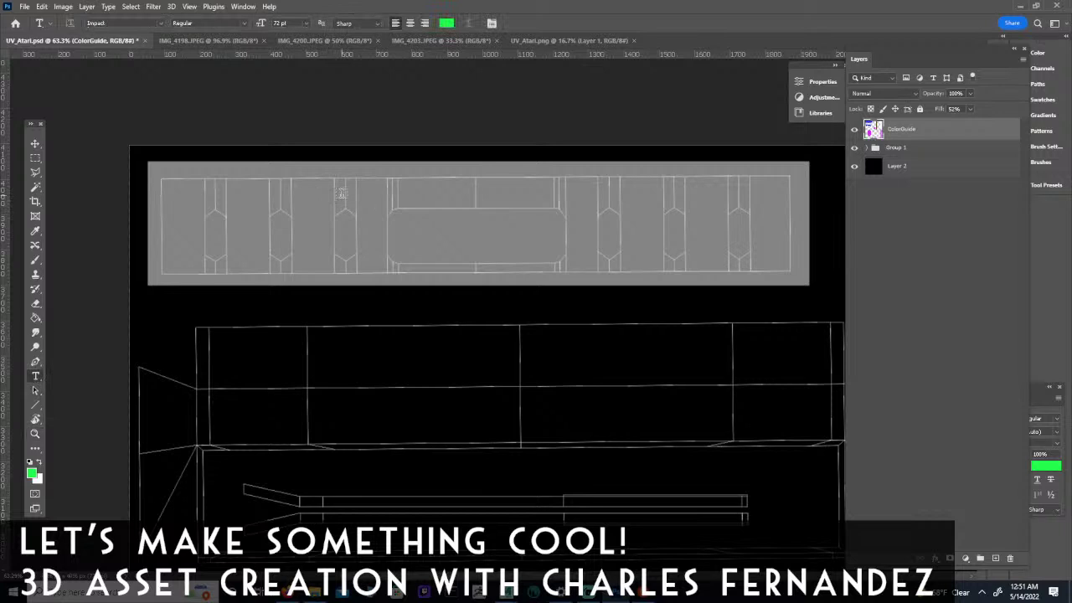
# Open the IMG_4200.JPEG reference photo and sample the TELE-GAMES lettering's green as the foreground color.
pyautogui.click(415, 39)
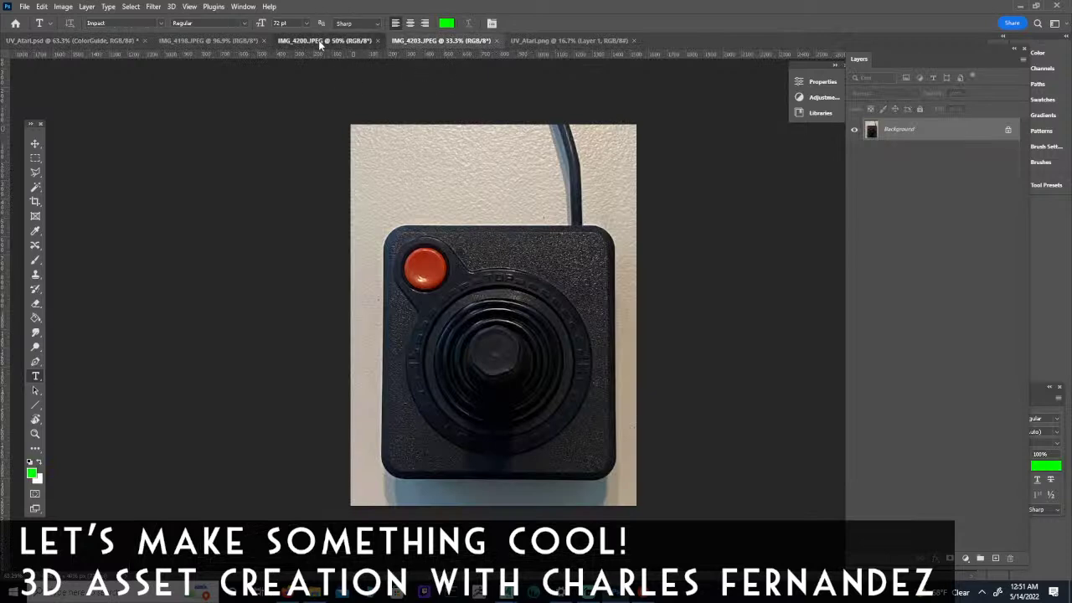
pyautogui.click(318, 40)
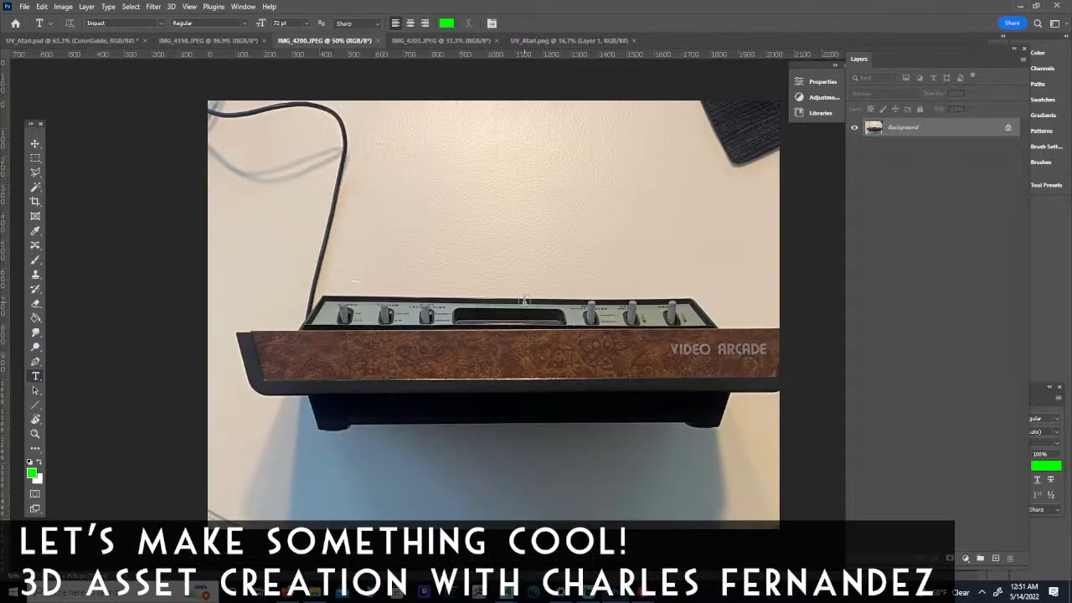
pyautogui.press('z')
pyautogui.moveTo(525, 301); pyautogui.dragTo(572, 319)
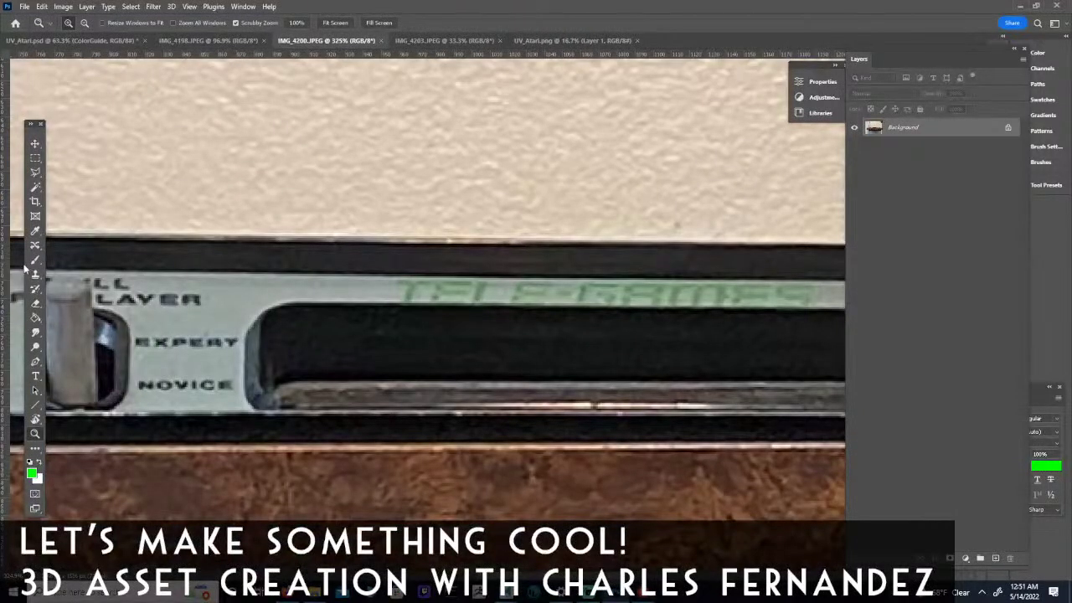
pyautogui.click(36, 230)
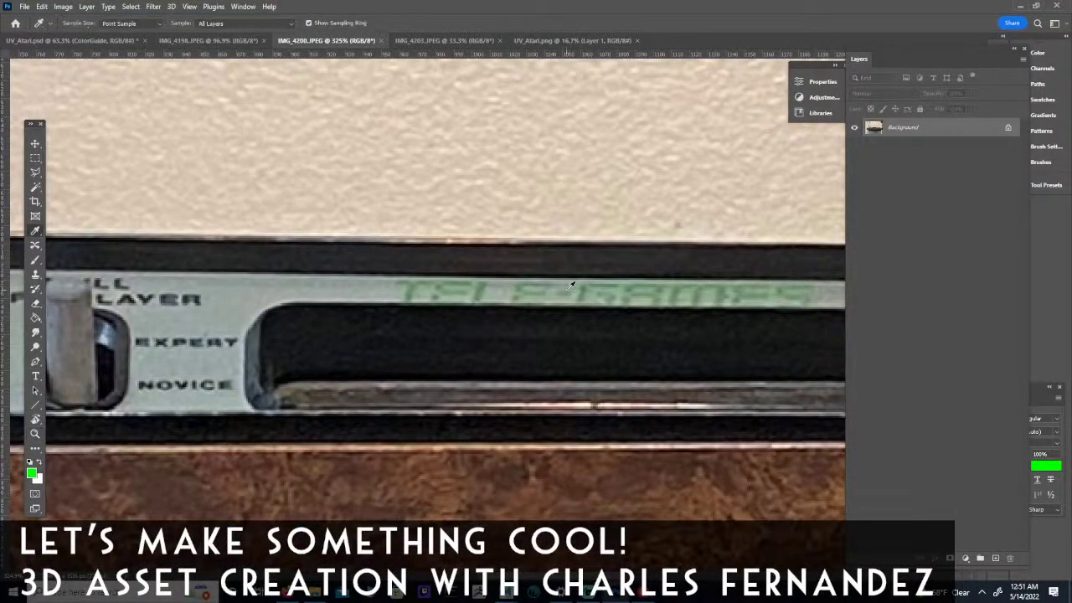
pyautogui.click(522, 285)
# Open the IMG_4198.JPEG reference photo, sample the TELE-GAMES lettering's color and zoom in on the lettering.
pyautogui.click(200, 40)
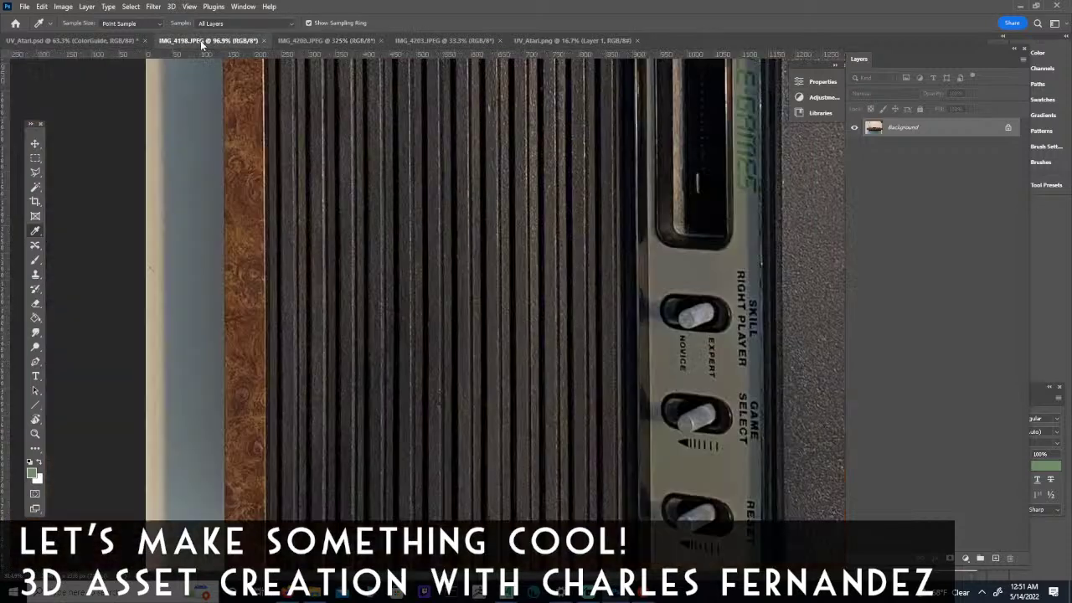
pyautogui.moveTo(663, 168); pyautogui.dragTo(505, 330)
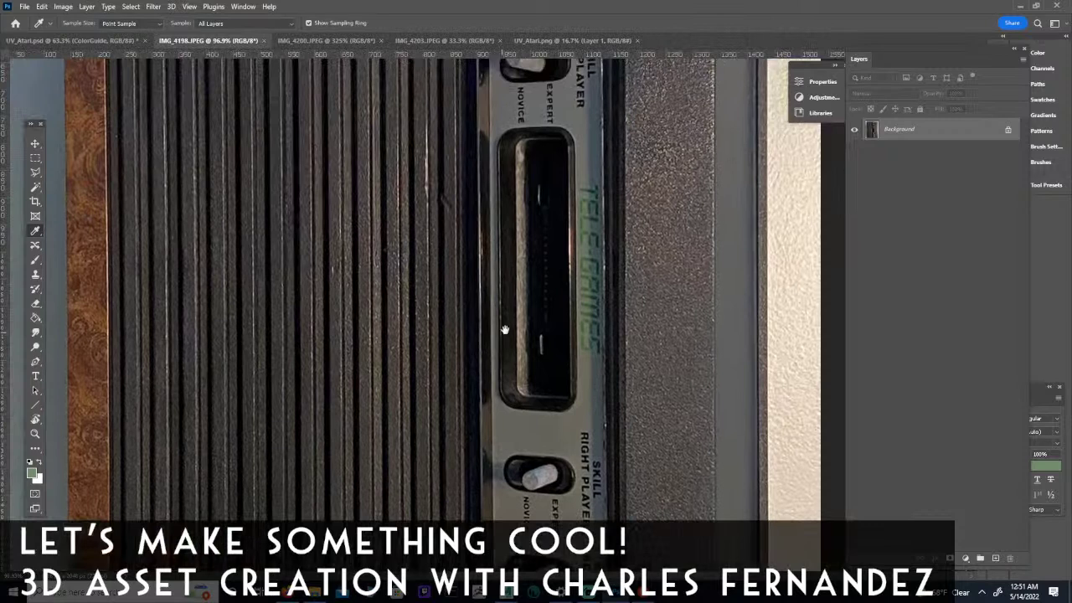
pyautogui.click(585, 233)
pyautogui.press('z')
pyautogui.moveTo(618, 292); pyautogui.dragTo(598, 258)
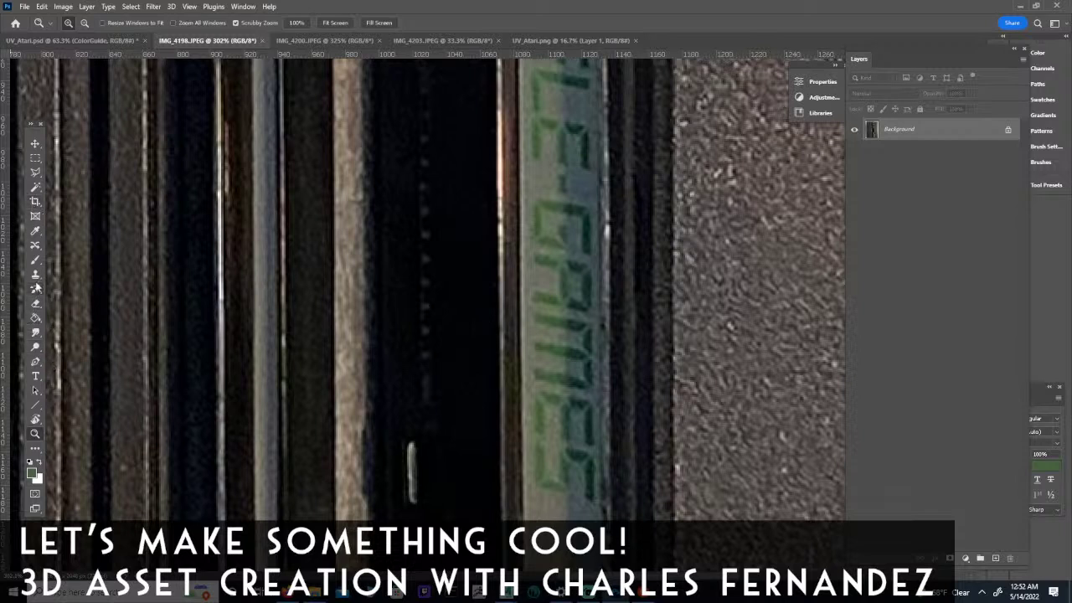
# Resample the foreground color from the TELE-GAMES letters until it is a dark green, and return to UV_Atari.psd.
pyautogui.click(35, 230)
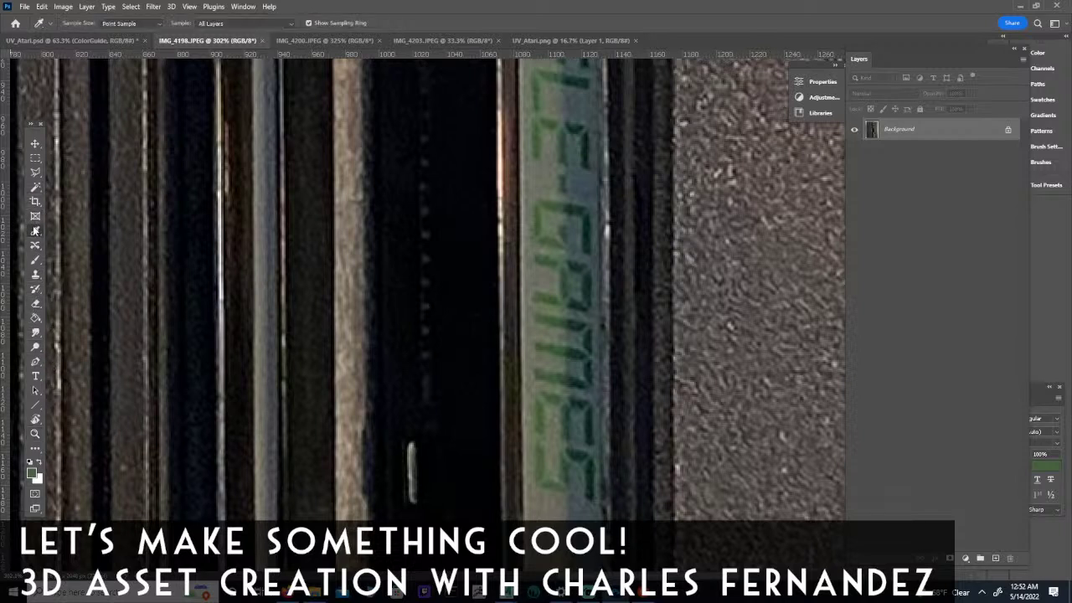
pyautogui.click(548, 255)
pyautogui.click(550, 204)
pyautogui.click(542, 214)
pyautogui.click(536, 143)
pyautogui.moveTo(552, 220); pyautogui.dragTo(570, 388)
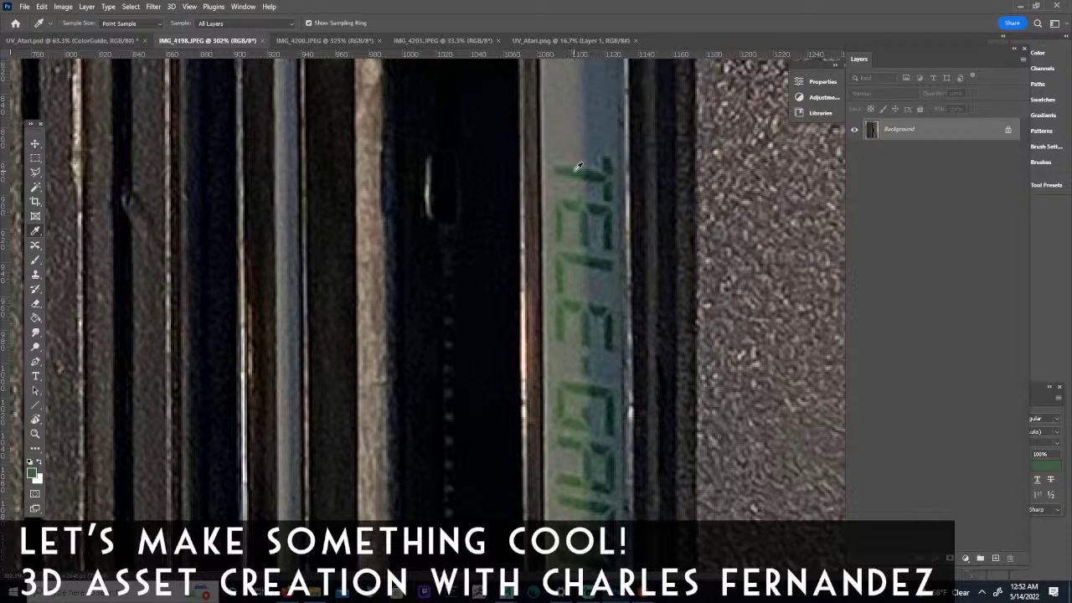
pyautogui.click(578, 167)
pyautogui.click(574, 168)
pyautogui.click(575, 168)
pyautogui.click(80, 41)
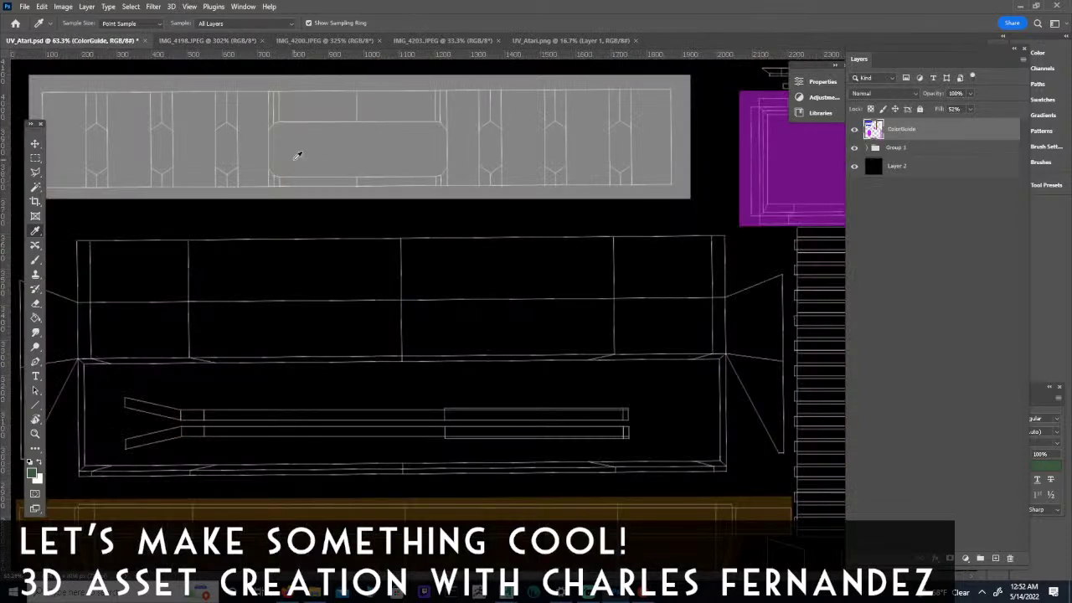
# Add the text VIDEO - GAMES in dark green on the switch-panel shell and shift it down until the whole line is visible.
pyautogui.click(35, 376)
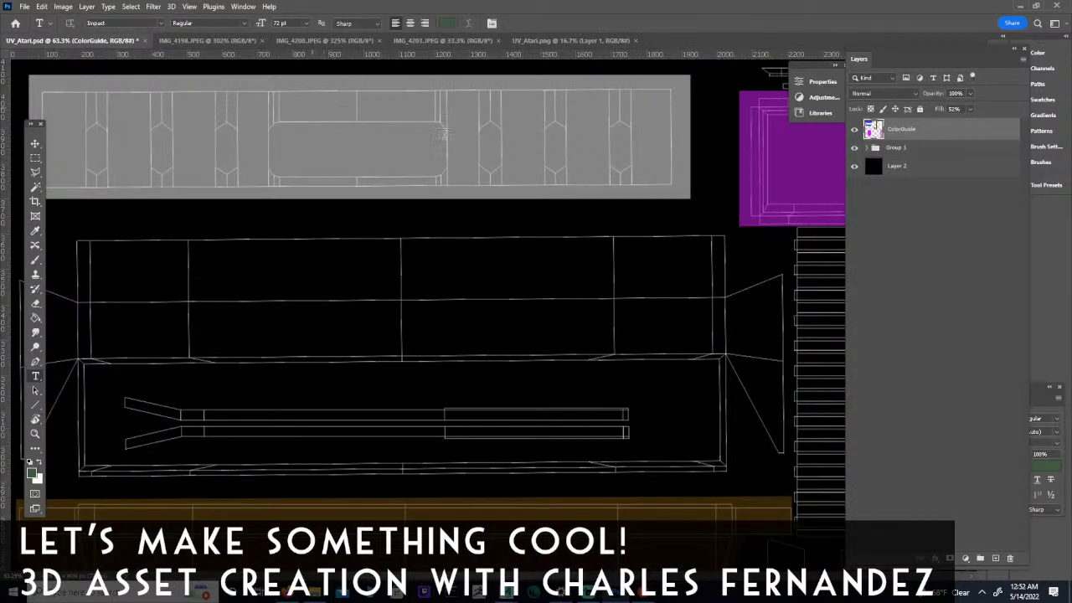
pyautogui.click(366, 139)
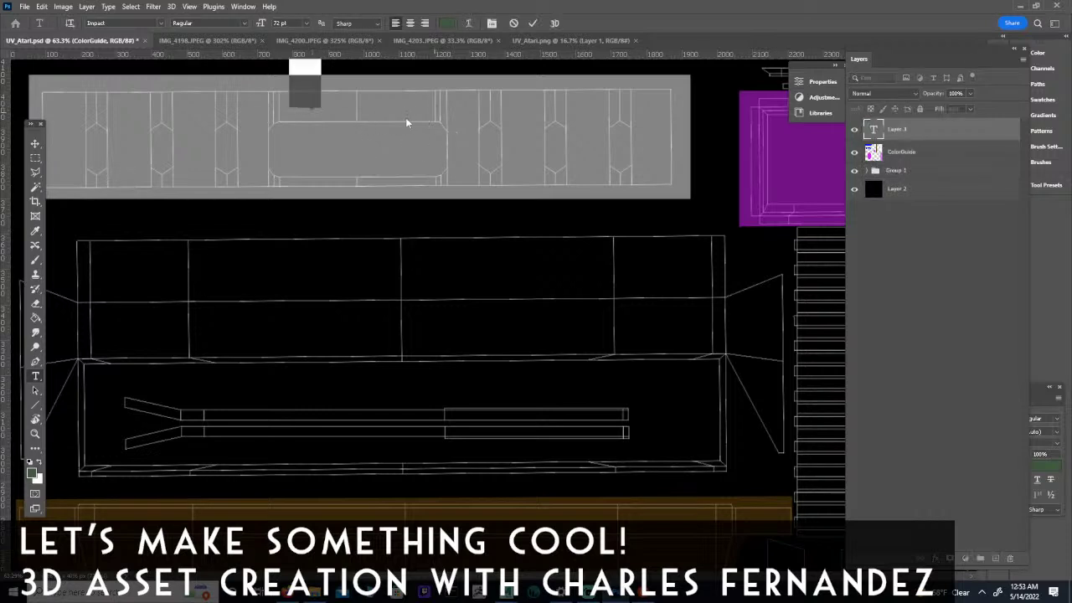
pyautogui.write('V')
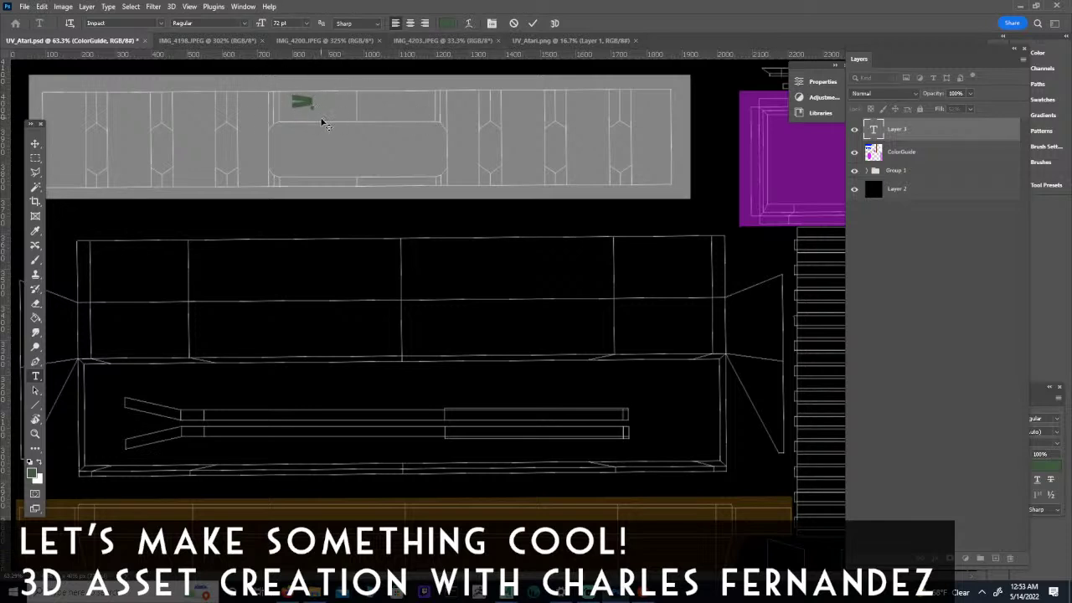
pyautogui.moveTo(329, 153); pyautogui.dragTo(334, 185)
pyautogui.write('IDEO - GAM')
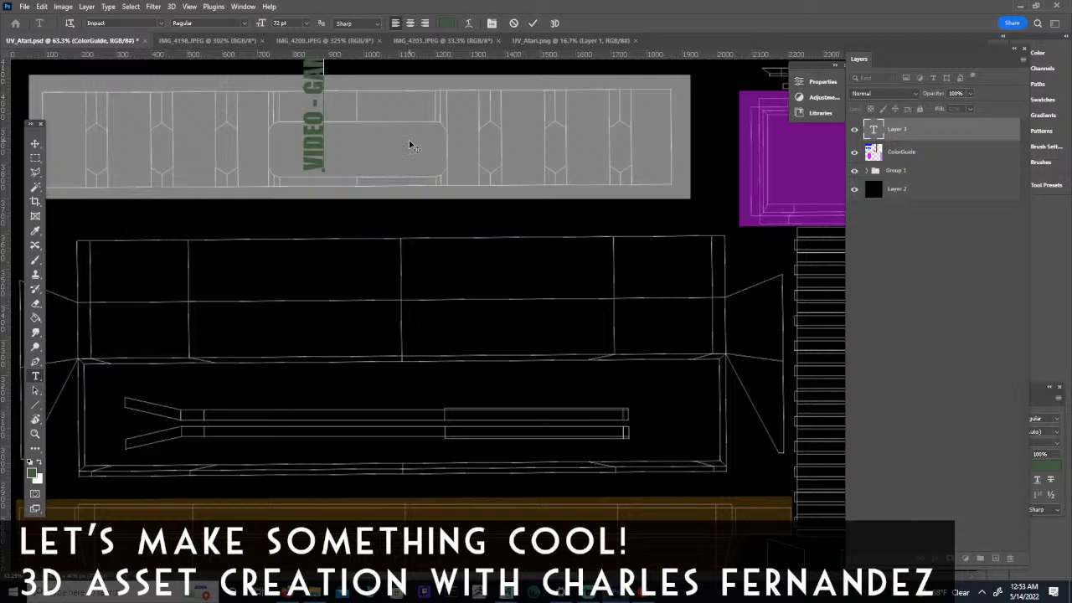
pyautogui.moveTo(350, 189); pyautogui.dragTo(349, 258)
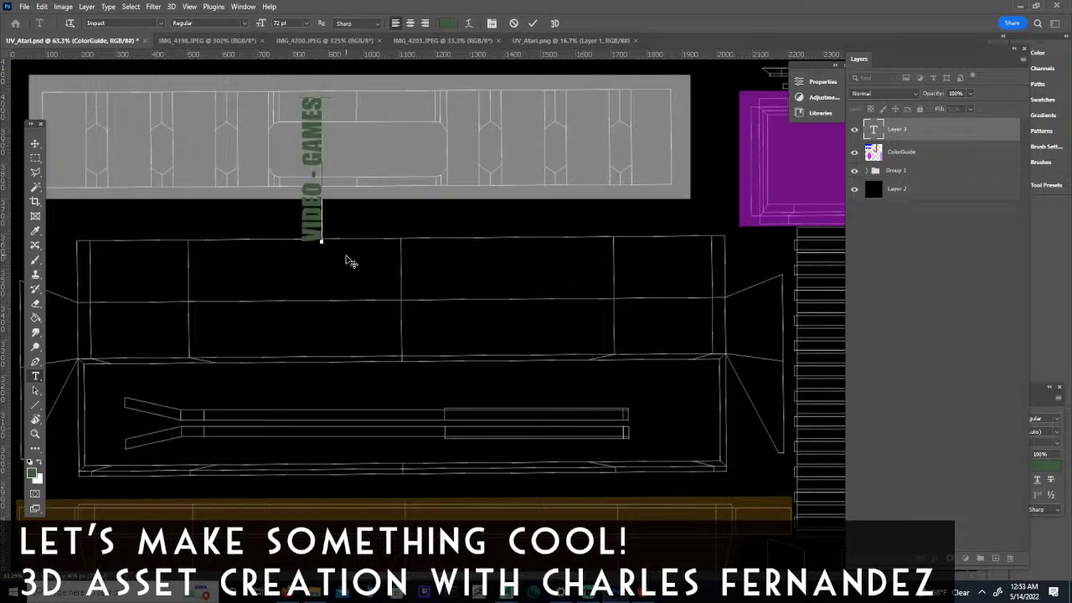
# Rotate the VIDEO - GAMES text 90° clockwise so it reads horizontally across the switch panel.
pyautogui.click(63, 8)
pyautogui.moveTo(41, 7)
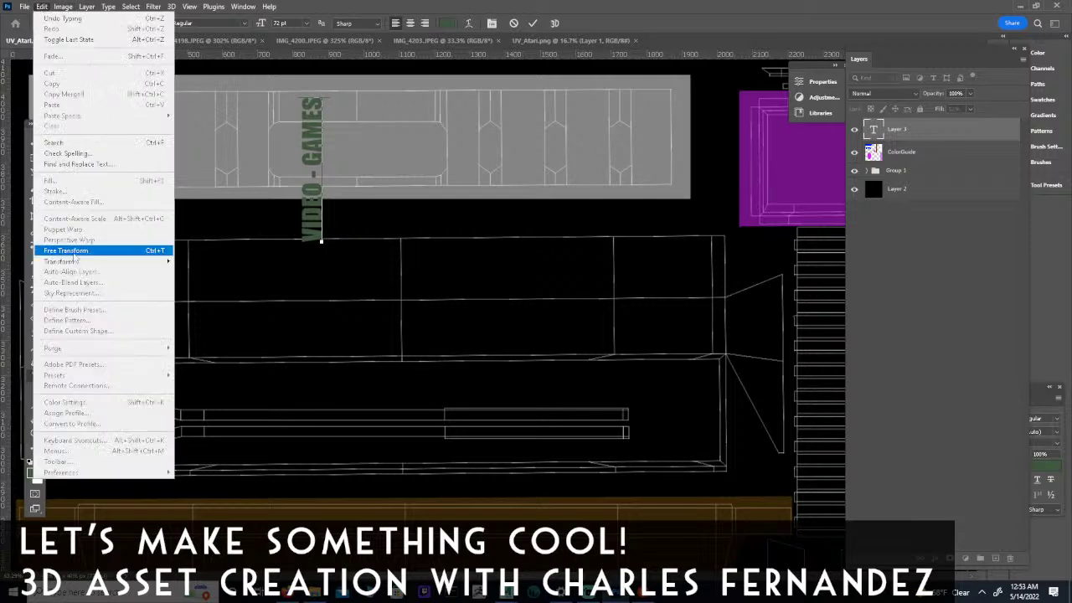
pyautogui.moveTo(119, 260)
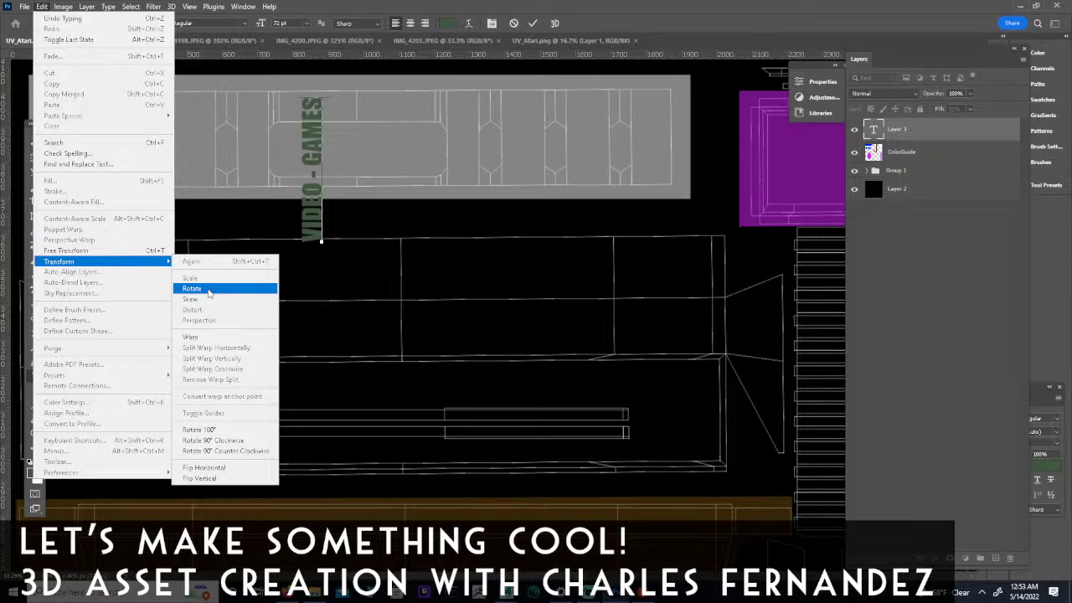
pyautogui.click(214, 441)
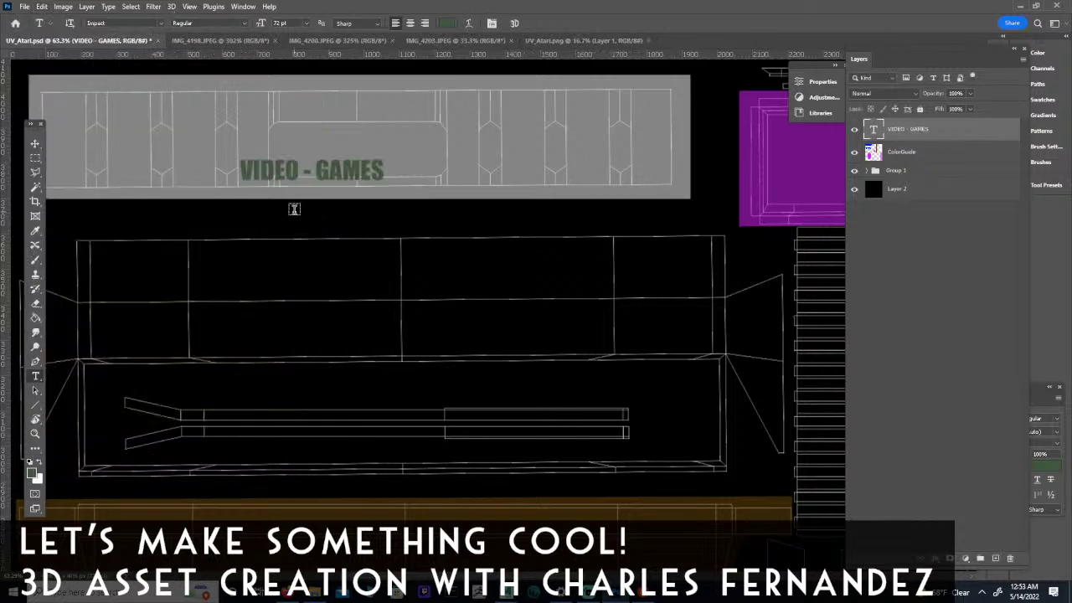
# Select the whole VIDEO - GAMES text, browse the font list and try the Corbel font on it.
pyautogui.moveTo(241, 168); pyautogui.dragTo(472, 173)
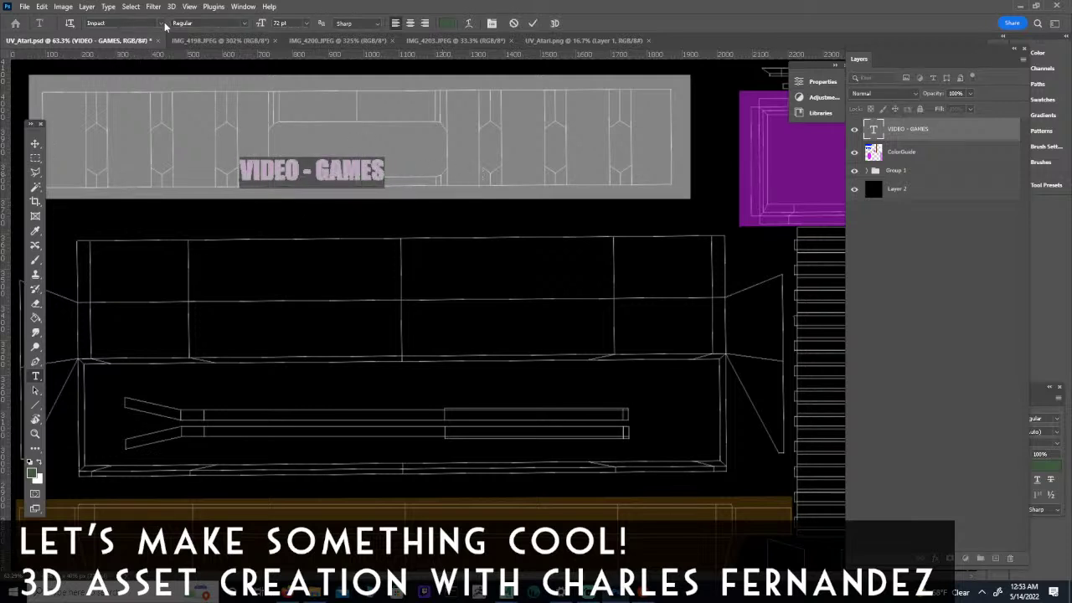
pyautogui.click(164, 26)
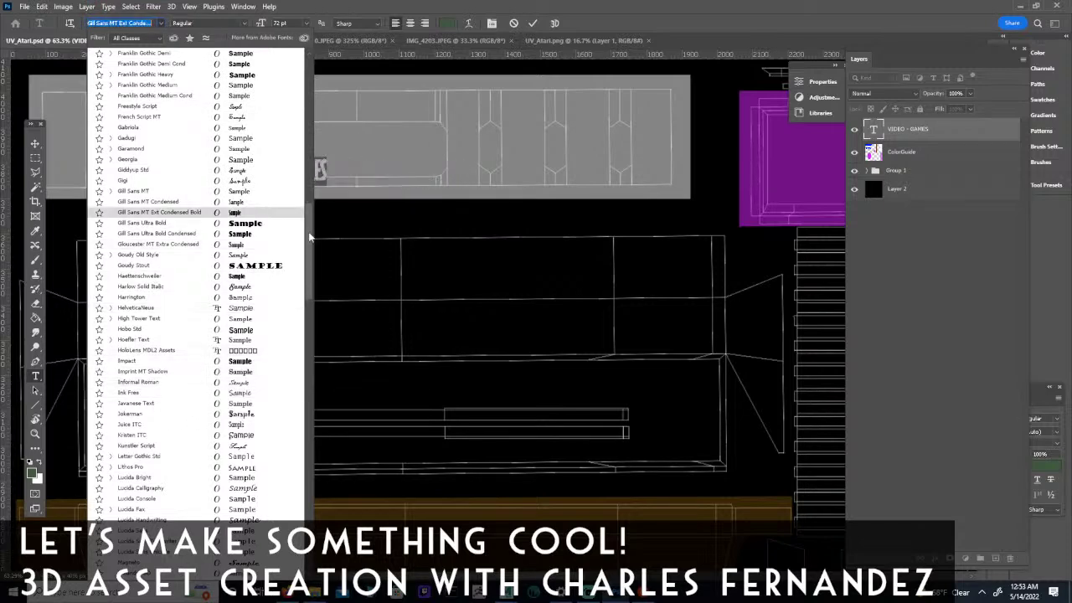
pyautogui.scroll(10, 311, 203)
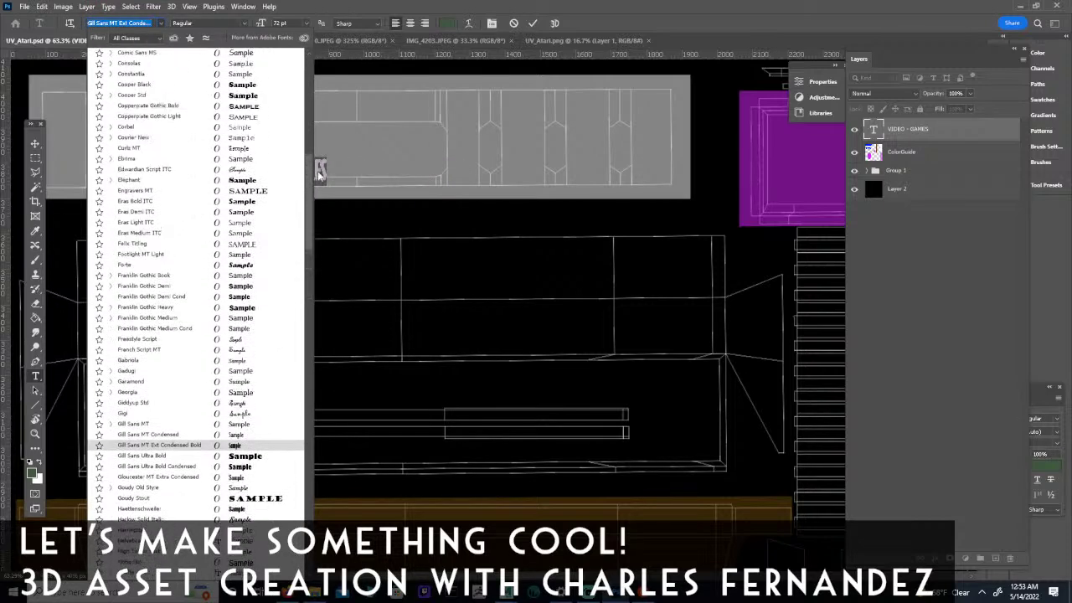
pyautogui.scroll(4, 318, 150)
pyautogui.scroll(5, 329, 122)
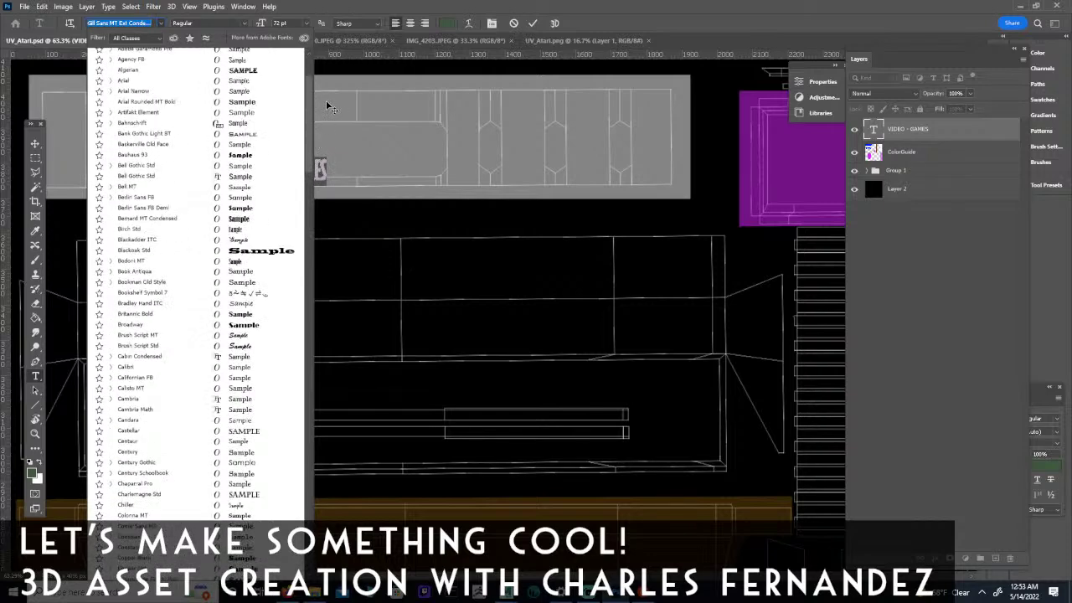
pyautogui.scroll(2, 330, 100)
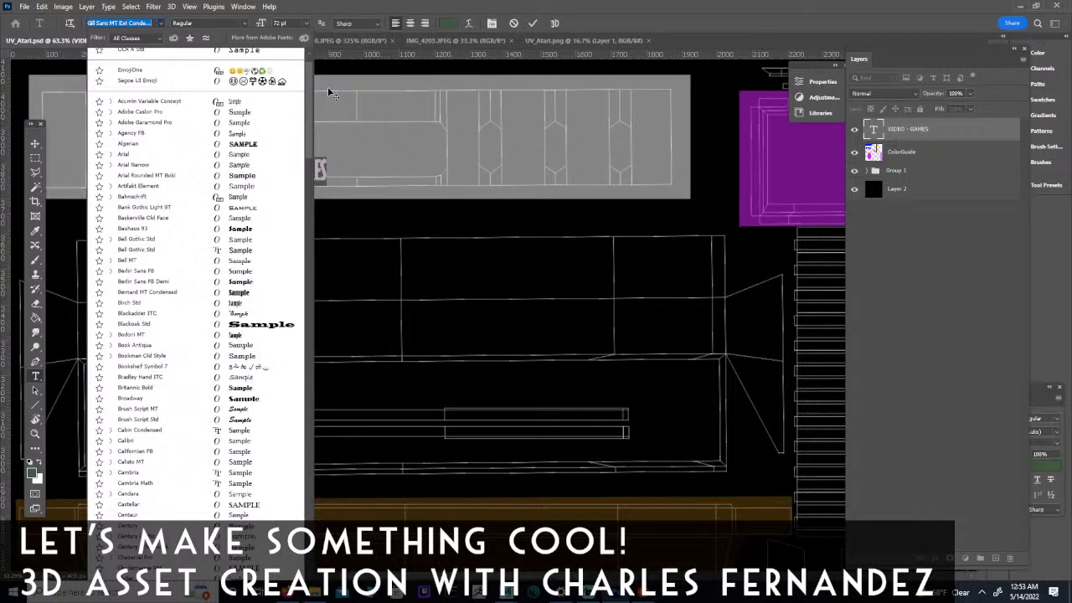
pyautogui.scroll(-5, 327, 86)
pyautogui.scroll(-1, 341, 133)
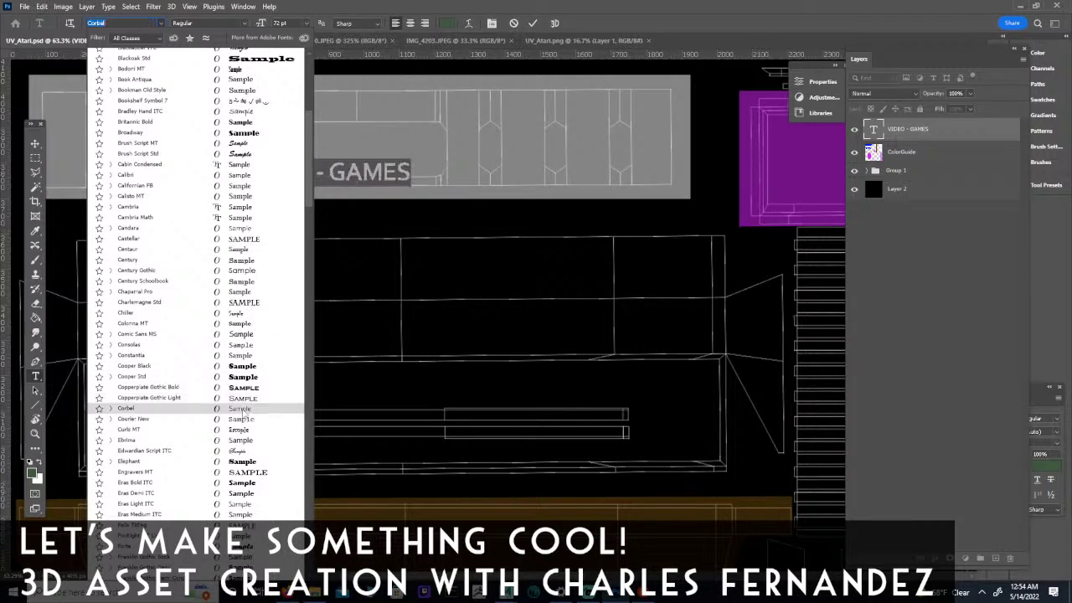
pyautogui.click(239, 409)
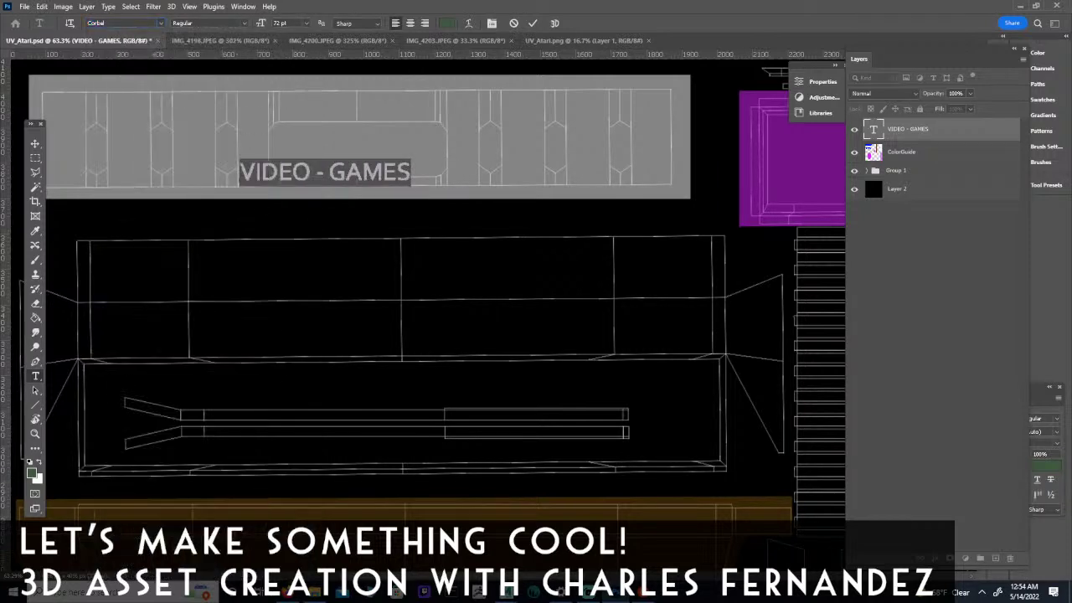
# Try the Orator Std font on the selected VIDEO - GAMES text.
pyautogui.click(160, 22)
pyautogui.moveTo(309, 136); pyautogui.dragTo(308, 406)
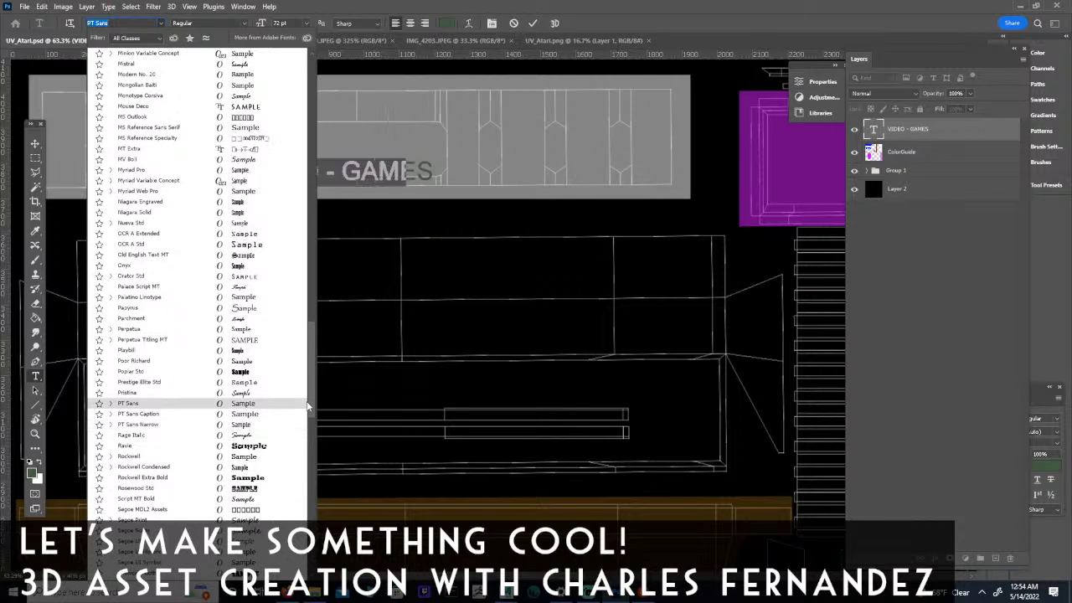
pyautogui.click(243, 276)
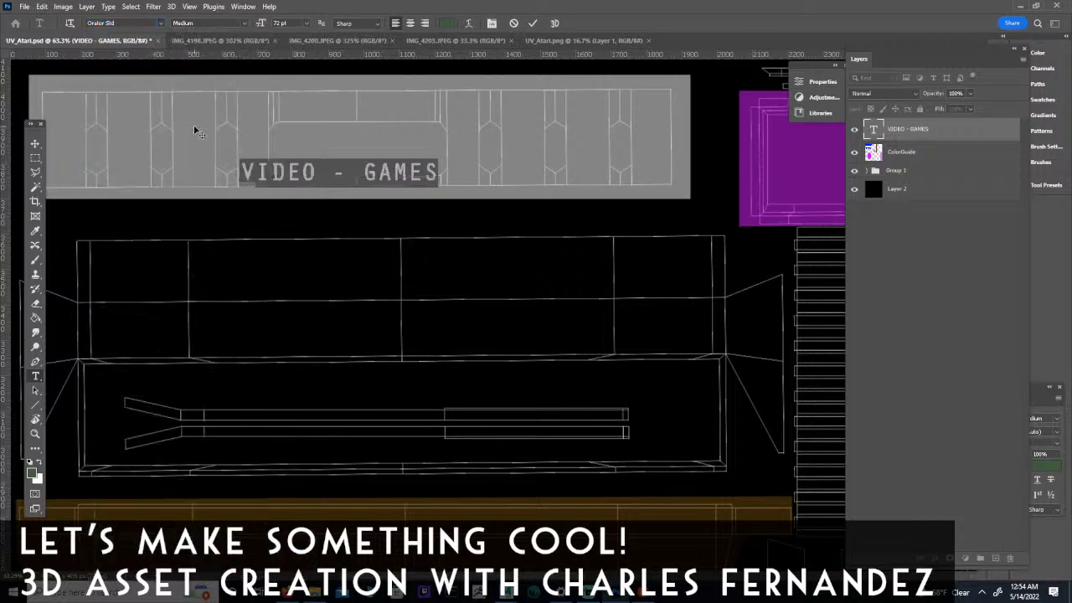
# Try the Acumin Variable Concept font and the OCR A Std font on the VIDEO - GAMES text.
pyautogui.click(159, 24)
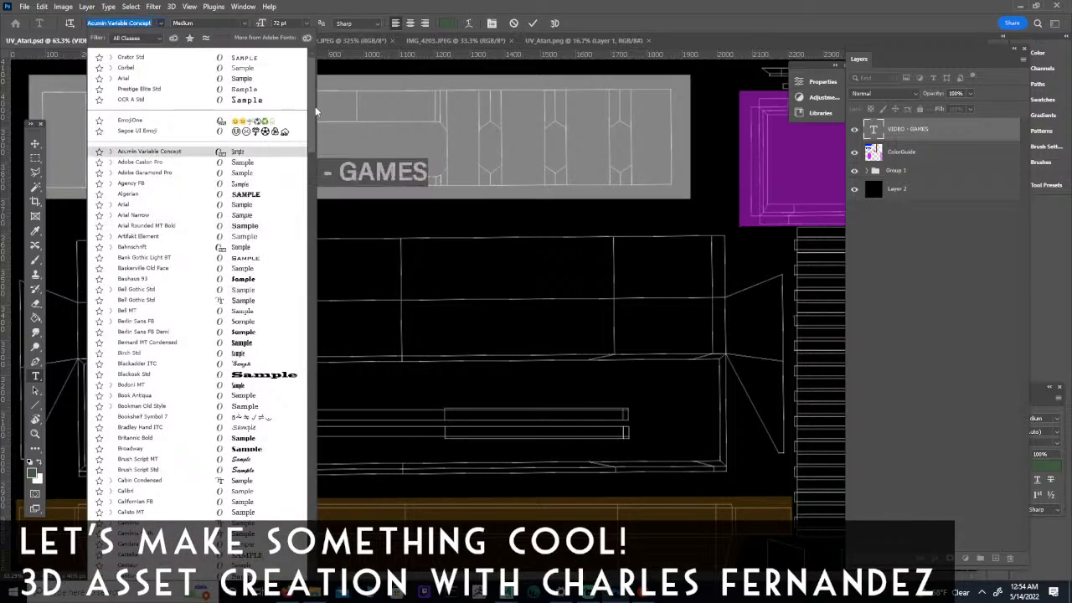
pyautogui.click(250, 151)
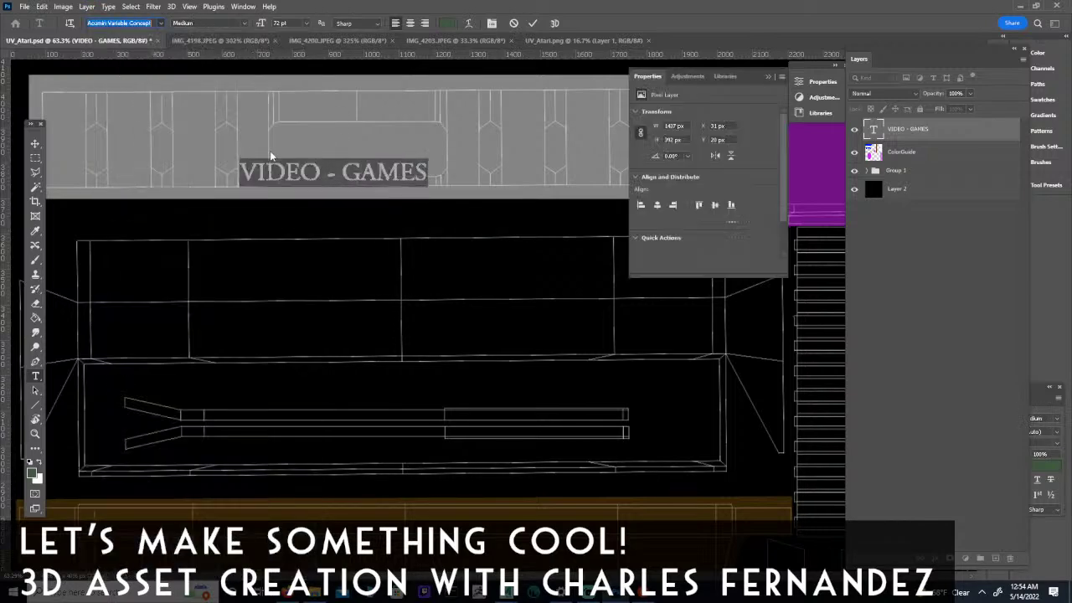
pyautogui.click(122, 23)
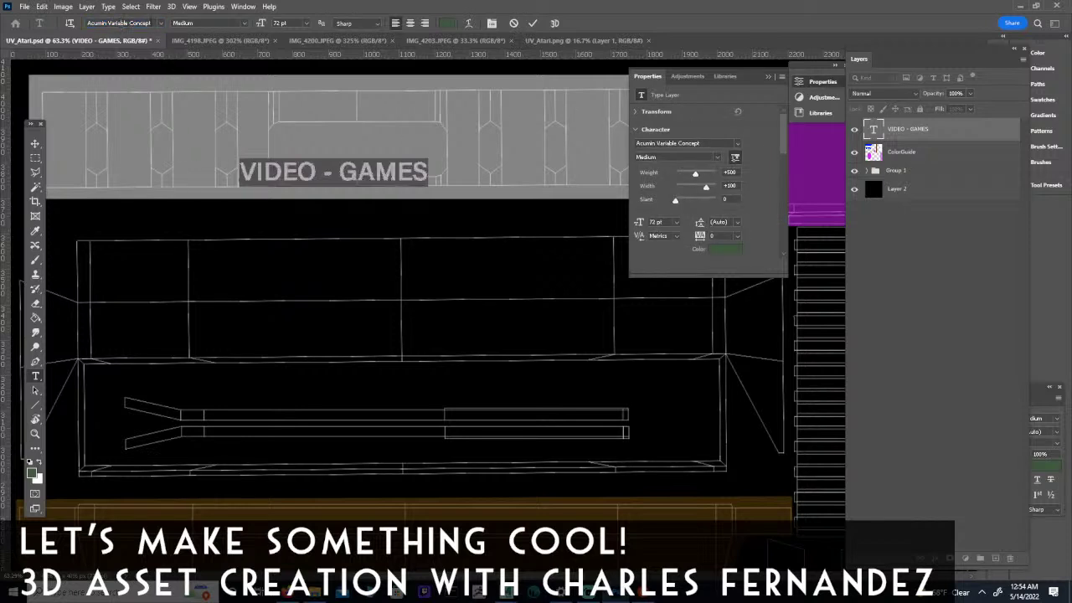
pyautogui.click(160, 23)
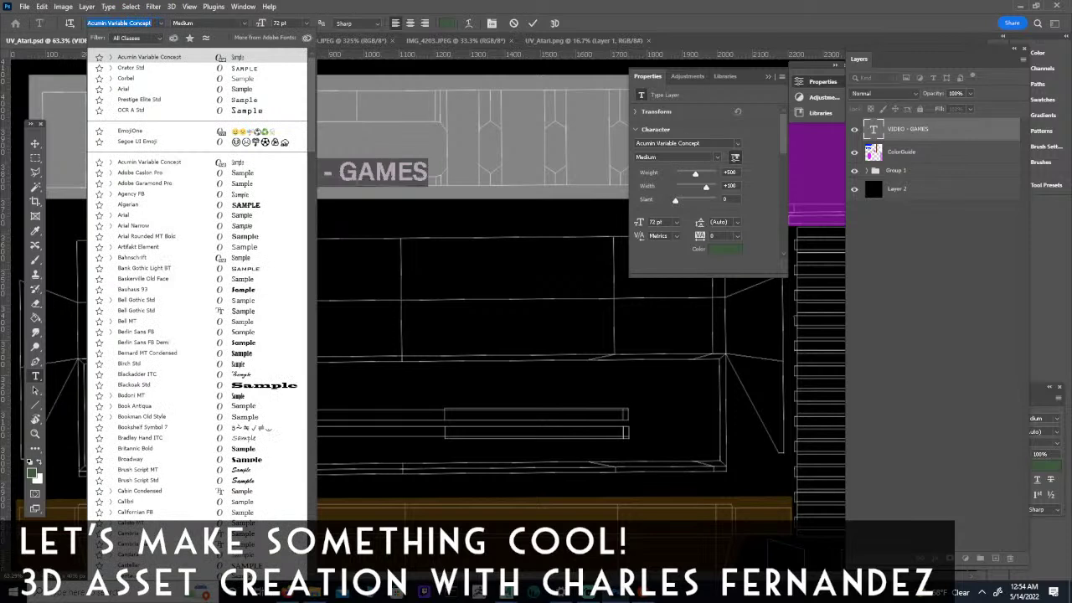
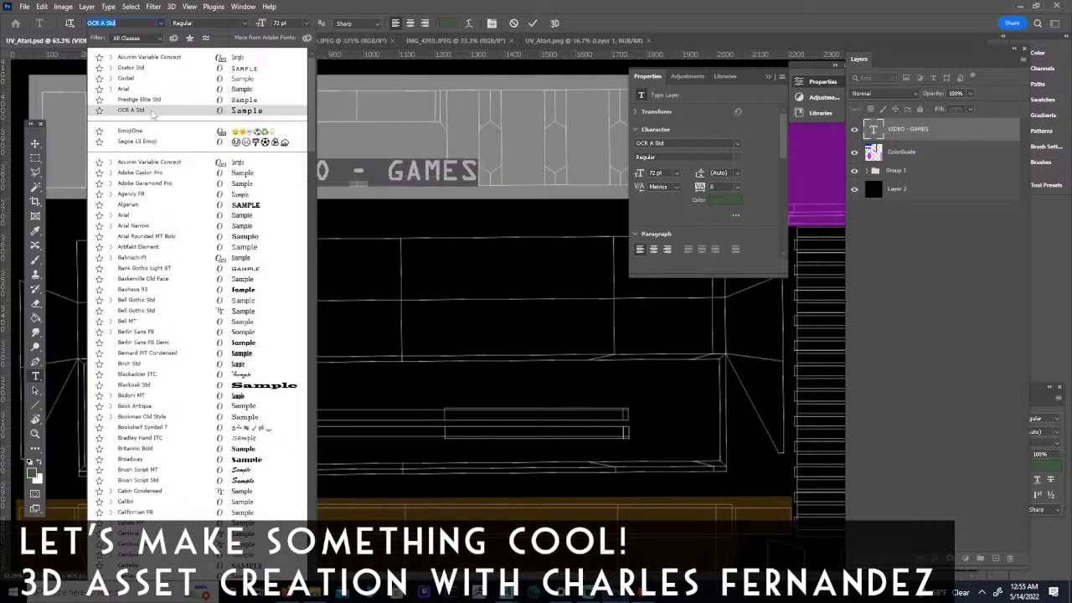
pyautogui.click(148, 110)
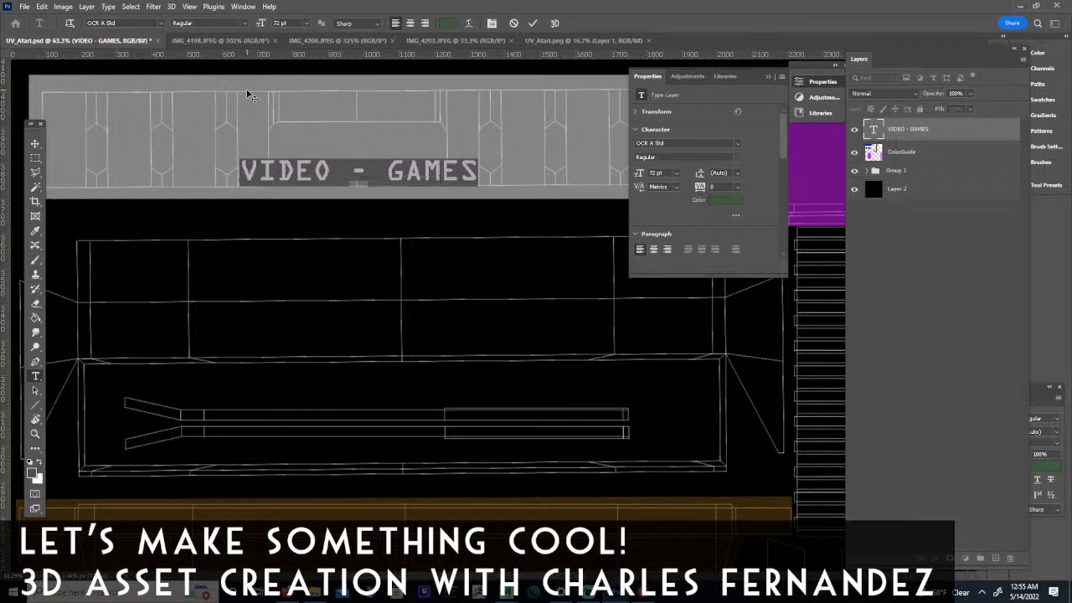
# Try the listed fonts one after another on the selected VIDEO - GAMES text, going from OCR A Std through Bank Gothic and Century Gothic to Comic Sans MS.
pyautogui.click(123, 23)
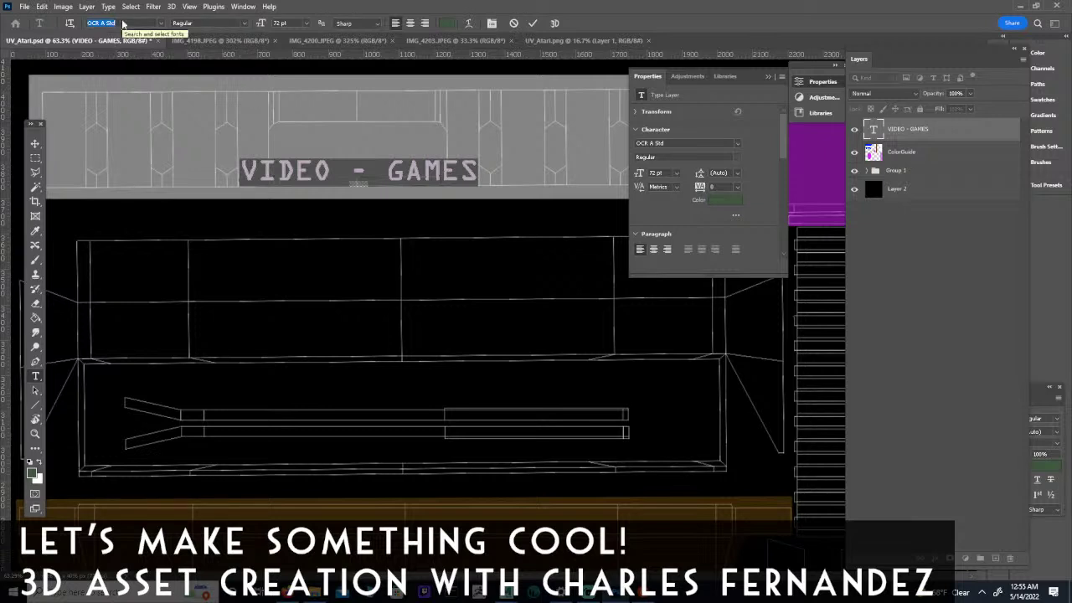
pyautogui.press('Down')
pyautogui.press('Down')
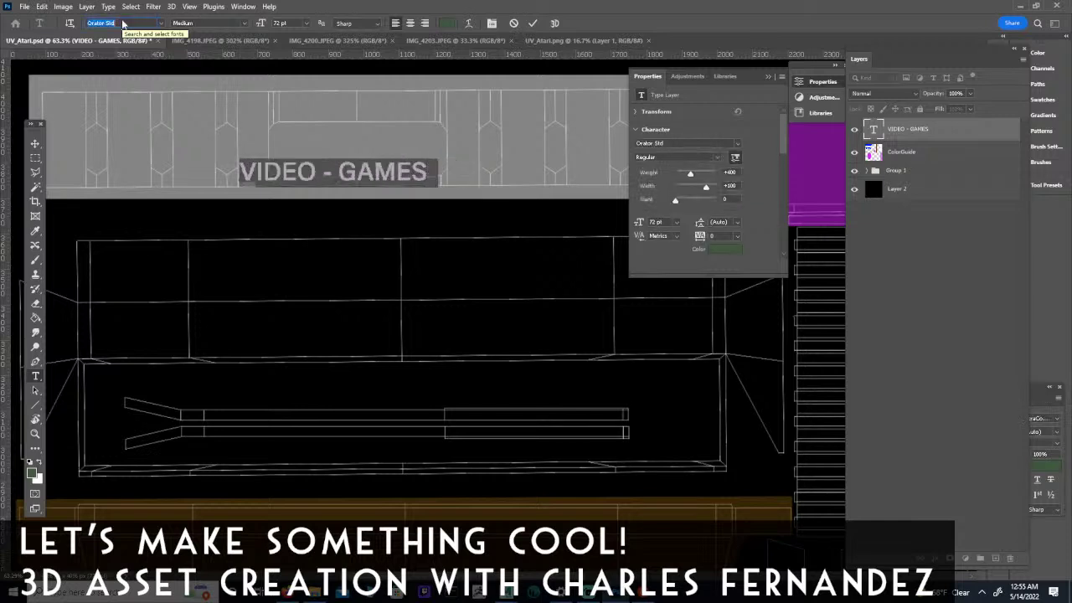
pyautogui.press('Down')
pyautogui.press('Down')
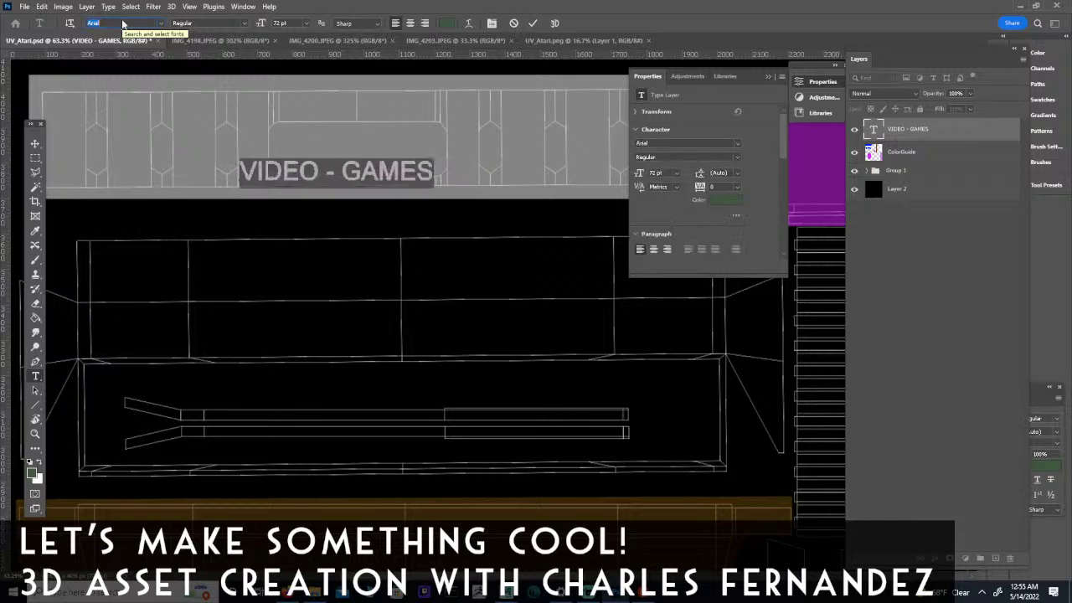
pyautogui.press('Down')
pyautogui.press('Down')
pyautogui.press('Down')
pyautogui.press('Down')
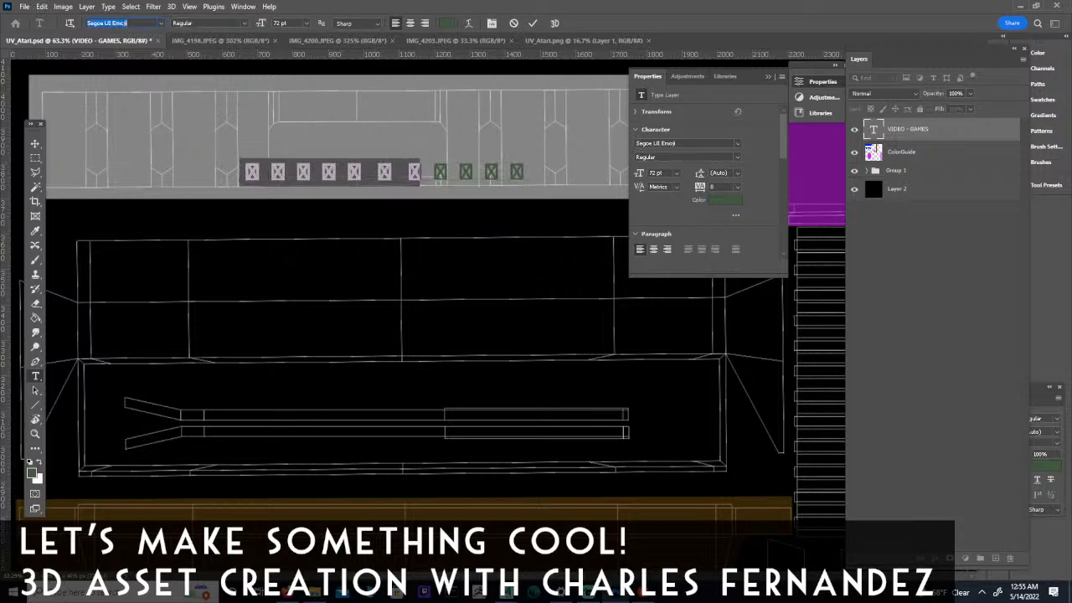
pyautogui.press('Down')
pyautogui.press('Down')
pyautogui.press('Down')
pyautogui.press('Down')
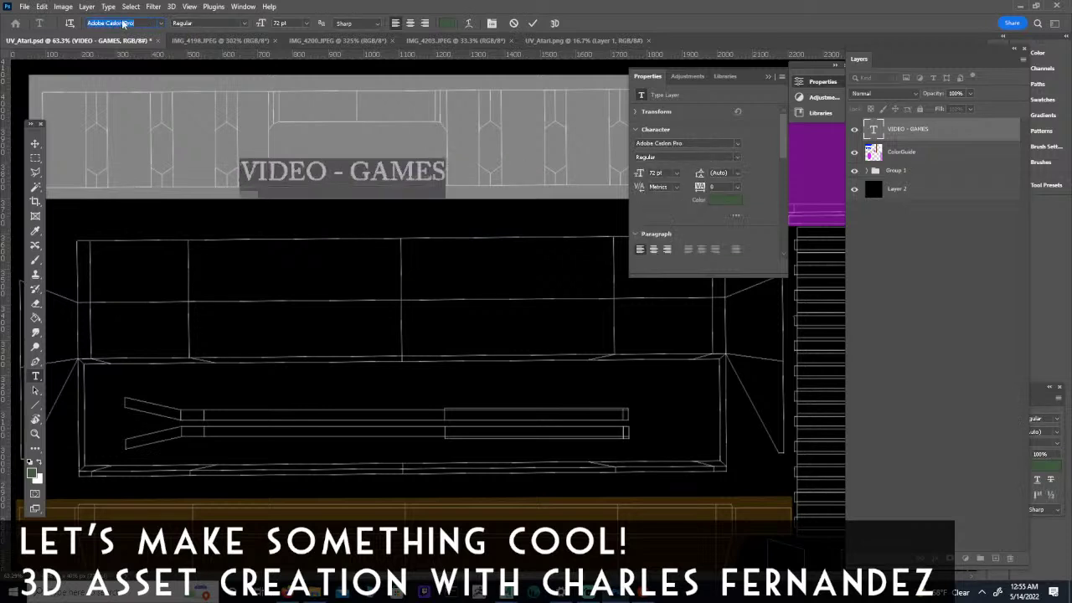
pyautogui.press('Down')
pyautogui.press('Down')
pyautogui.press('Down')
pyautogui.press('Down')
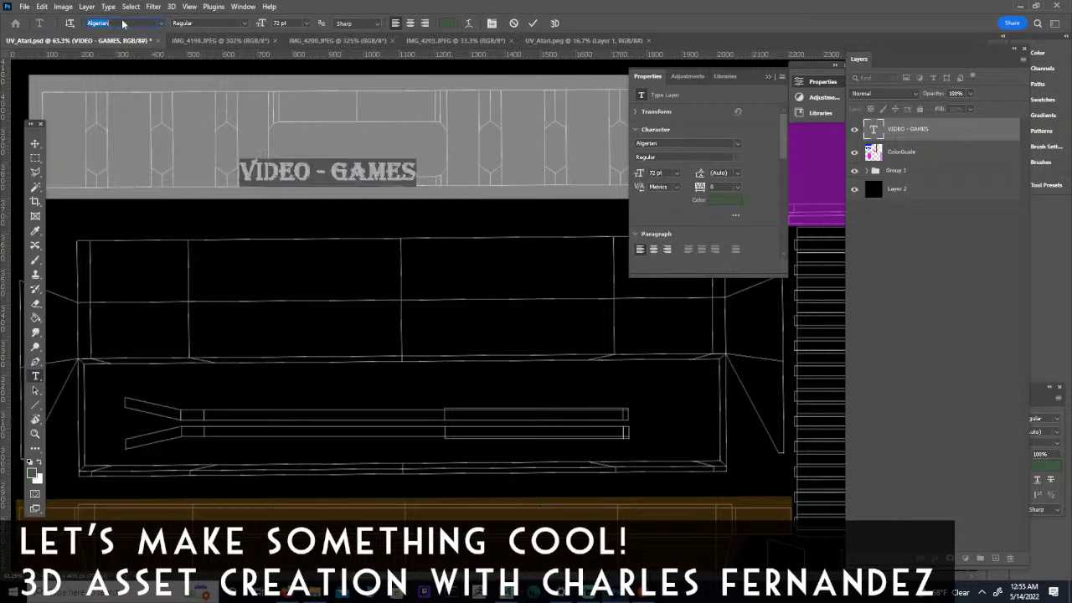
pyautogui.press('Down')
pyautogui.press('Down')
pyautogui.press('Down')
pyautogui.press('Down')
pyautogui.press('Down')
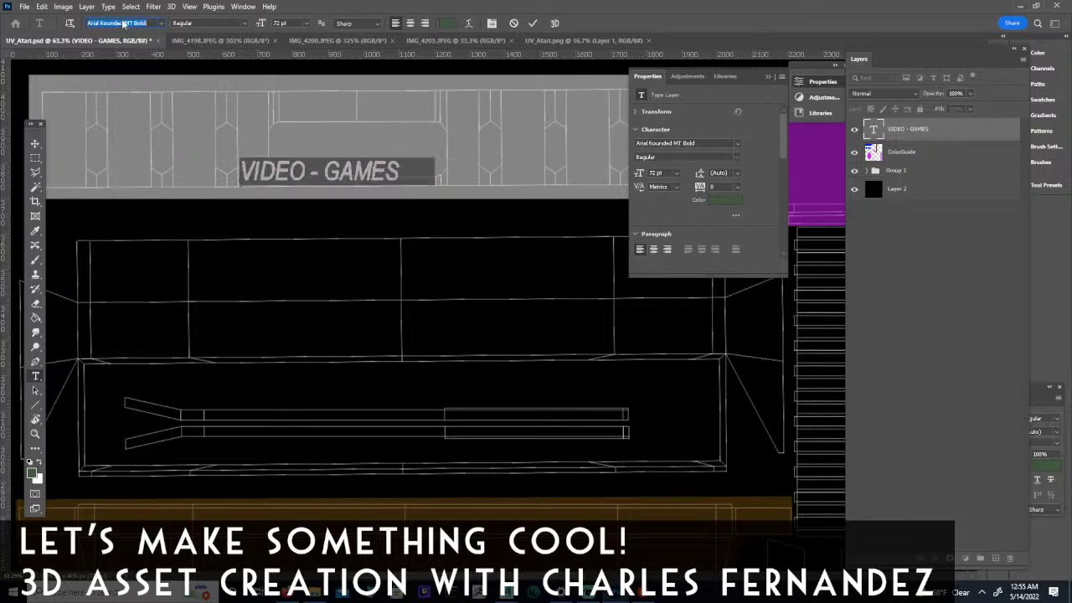
pyautogui.press('Down')
pyautogui.press('Down')
pyautogui.press('Down')
pyautogui.press('Down')
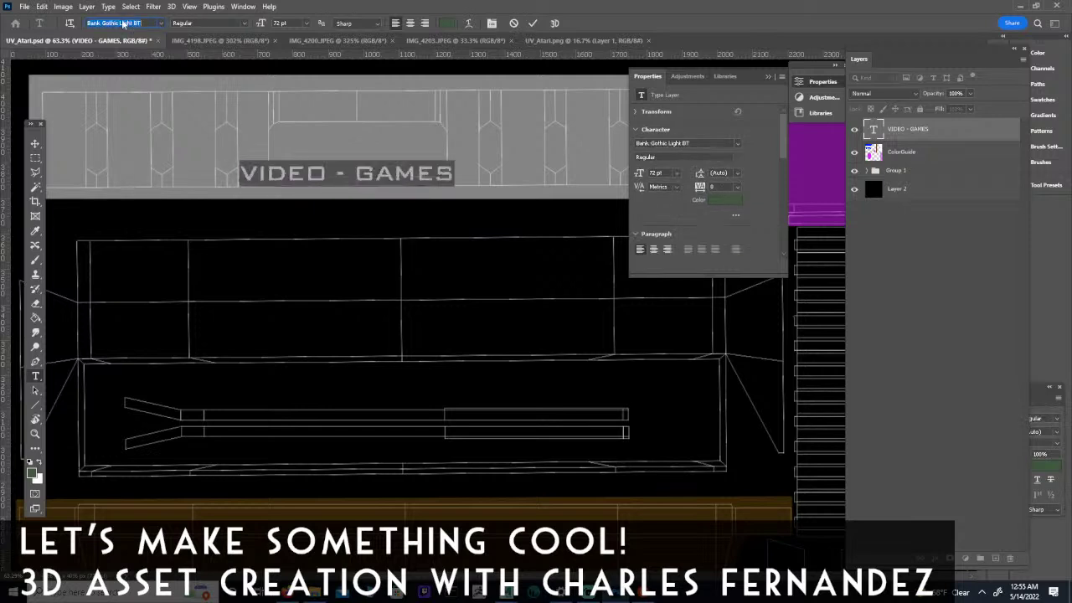
pyautogui.press('Down')
pyautogui.press('Down')
pyautogui.press('Down')
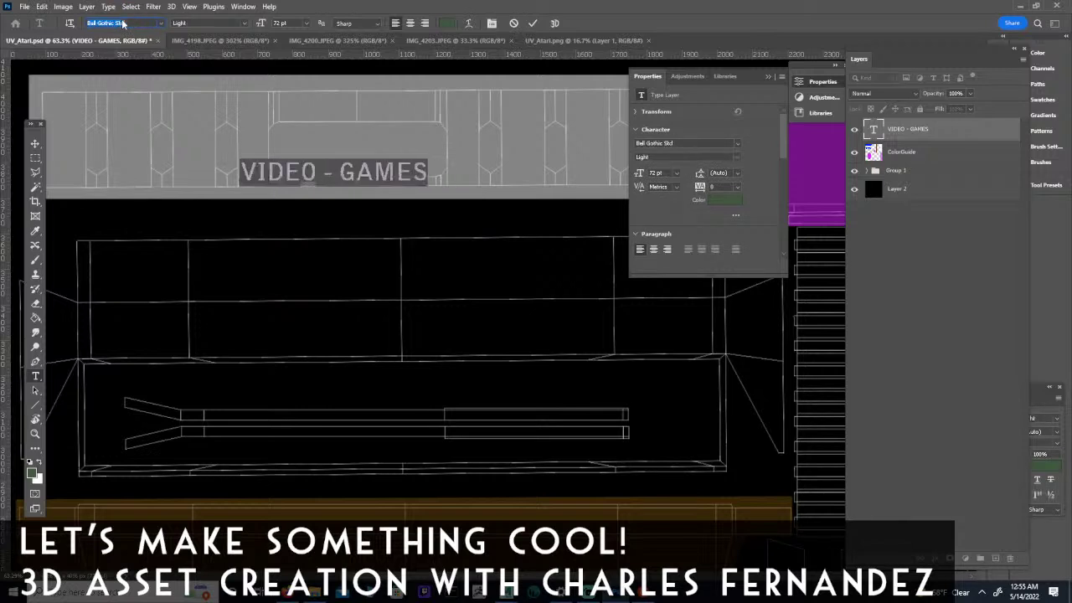
pyautogui.press('Down')
pyautogui.press('Down')
pyautogui.press('Down')
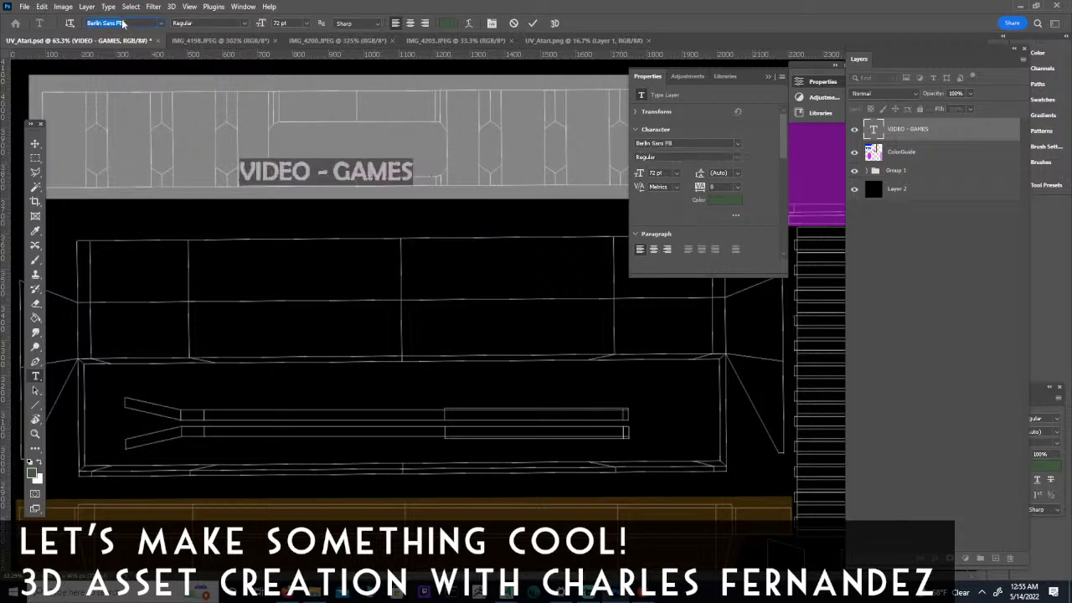
pyautogui.press('Down')
pyautogui.press('Down')
pyautogui.press('Down')
pyautogui.press('Down')
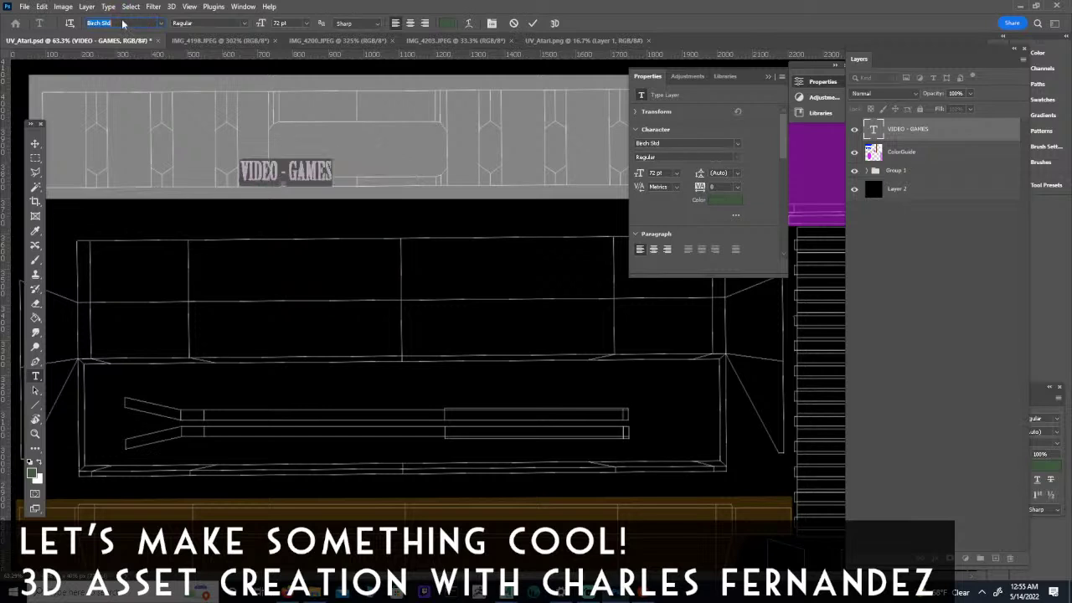
pyautogui.press('Down')
pyautogui.press('Down')
pyautogui.press('Down')
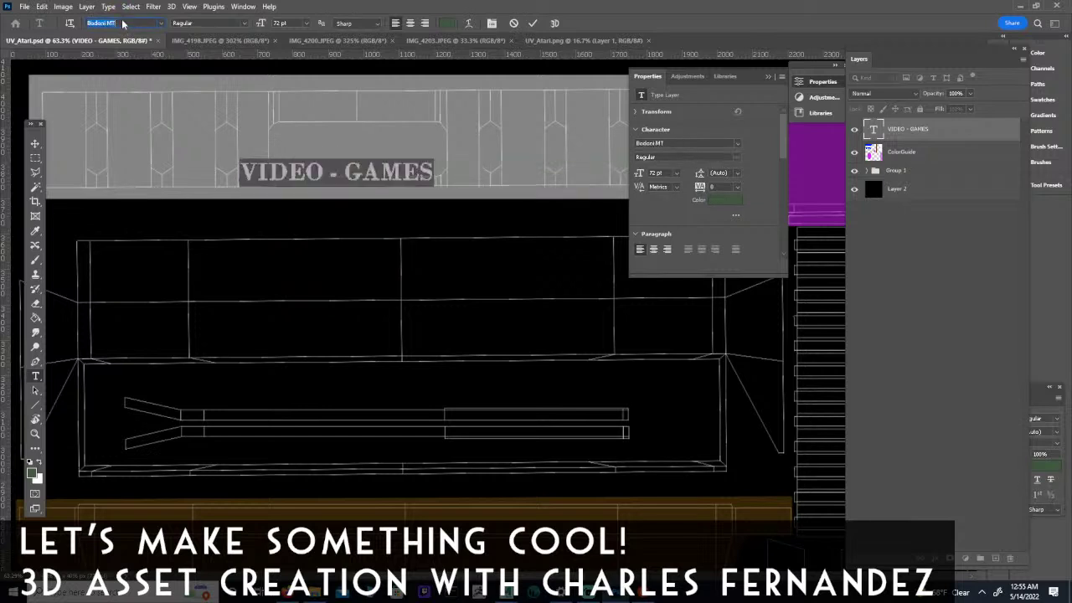
pyautogui.press('Down')
pyautogui.press('Down')
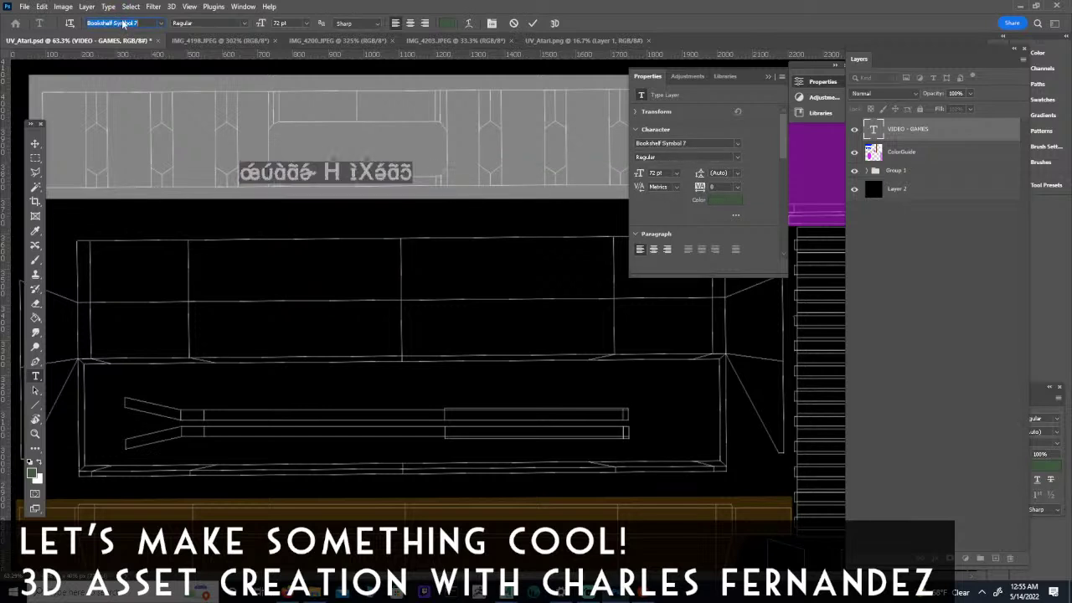
pyautogui.press('Down')
pyautogui.press('Down')
pyautogui.press('Down')
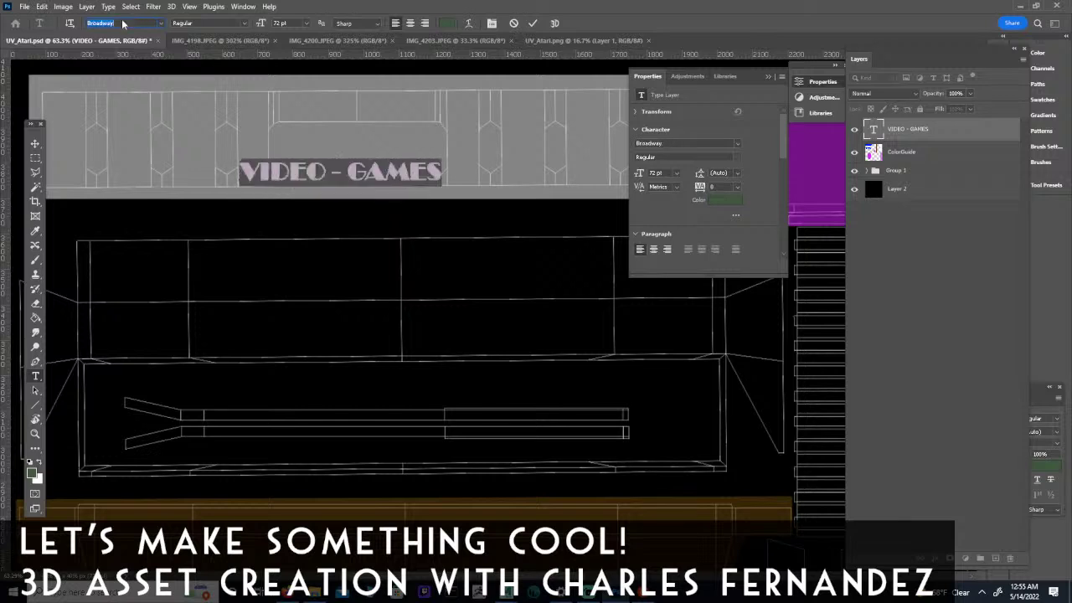
pyautogui.press('Down')
pyautogui.press('Down')
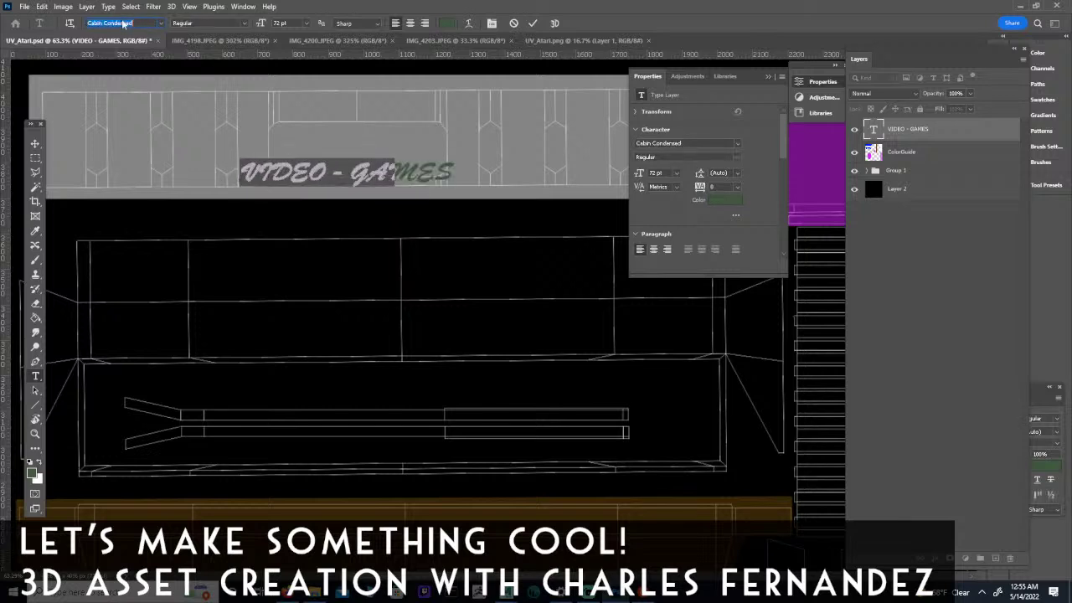
pyautogui.press('Down')
pyautogui.press('Down')
pyautogui.press('Down')
pyautogui.press('Down')
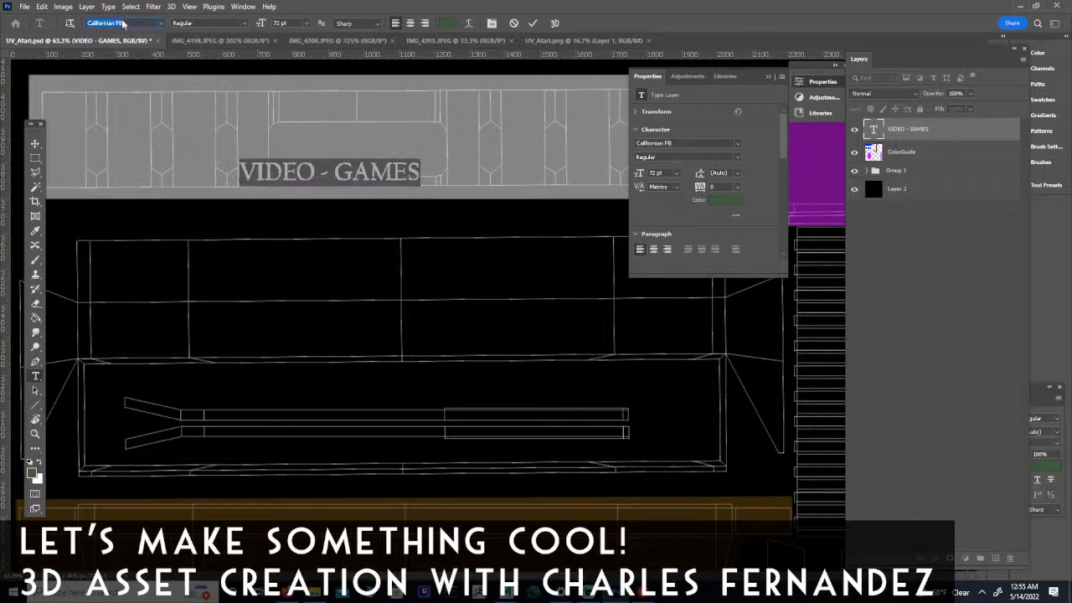
pyautogui.press('Down')
pyautogui.press('Down')
pyautogui.press('Down')
pyautogui.press('Down')
pyautogui.press('Down')
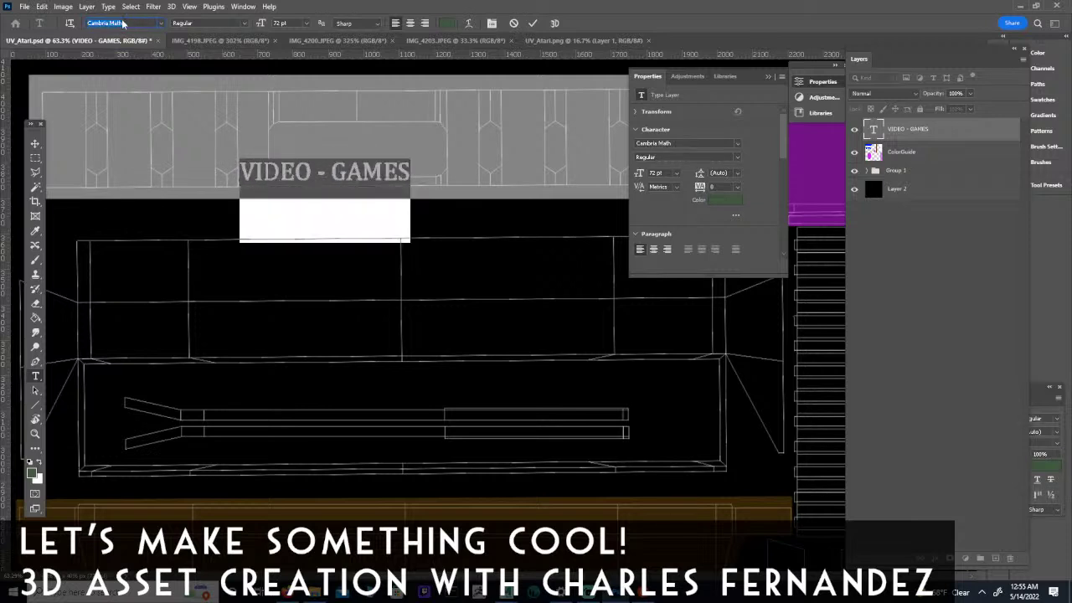
pyautogui.press('Down')
pyautogui.press('Down')
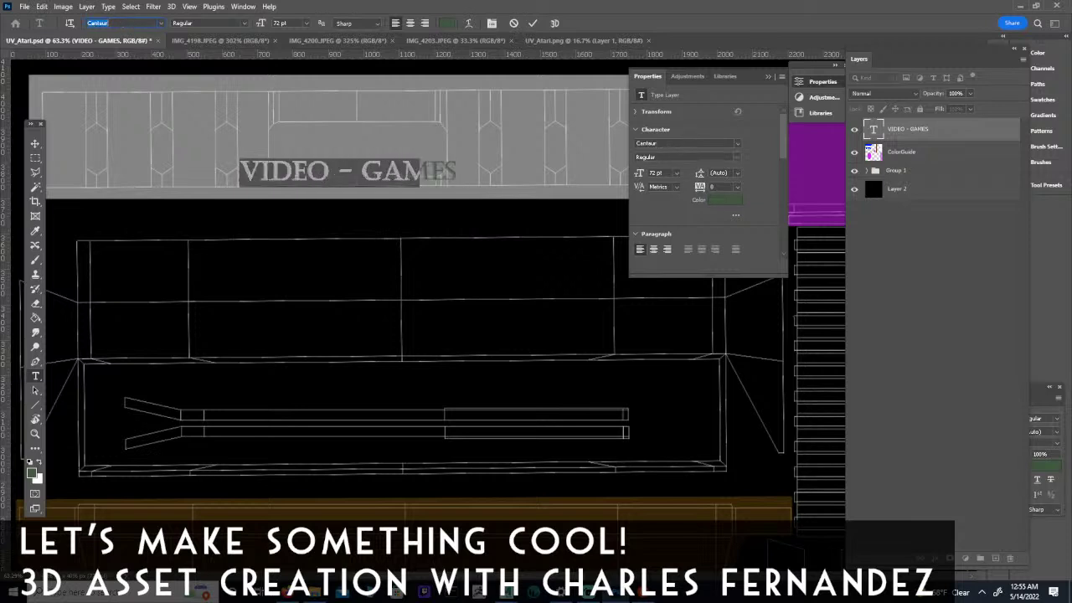
pyautogui.press('Down')
pyautogui.press('Down')
pyautogui.press('Down')
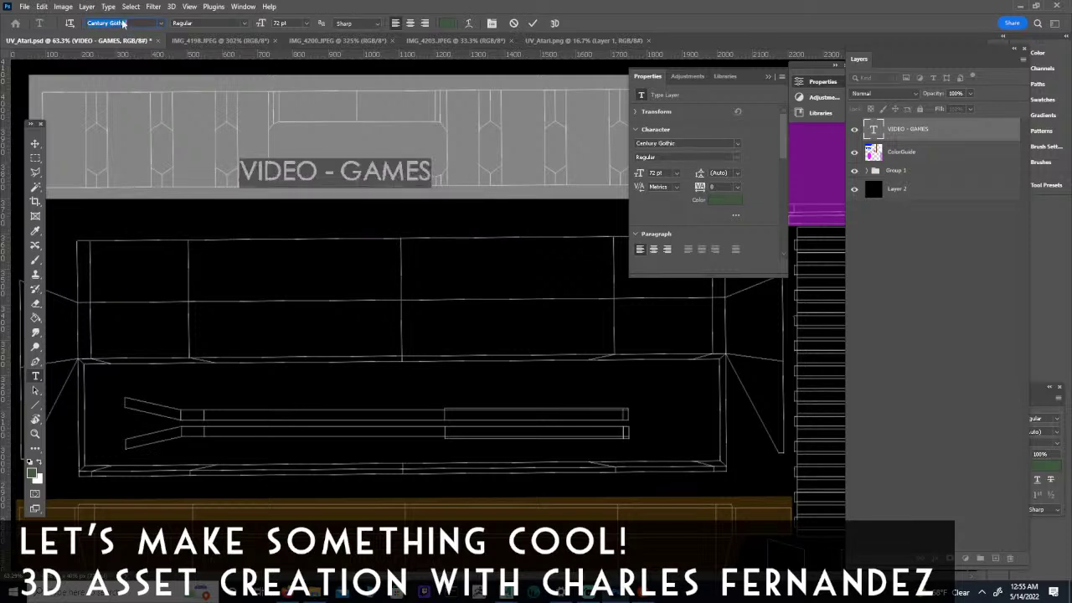
pyautogui.press('Down')
pyautogui.press('Down')
pyautogui.press('Down')
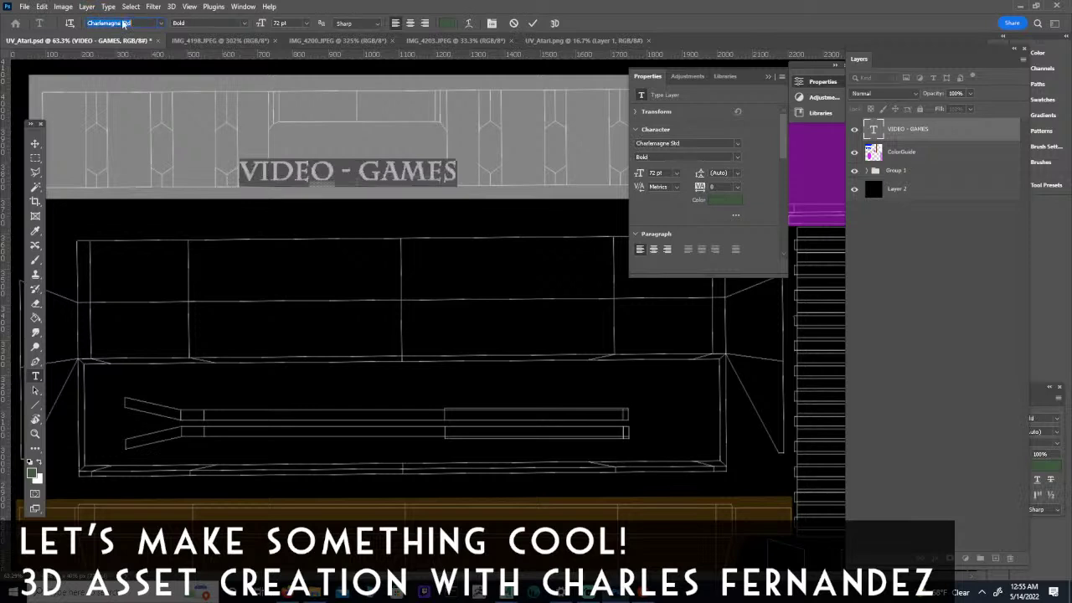
pyautogui.press('Down')
pyautogui.press('Down')
pyautogui.press('Down')
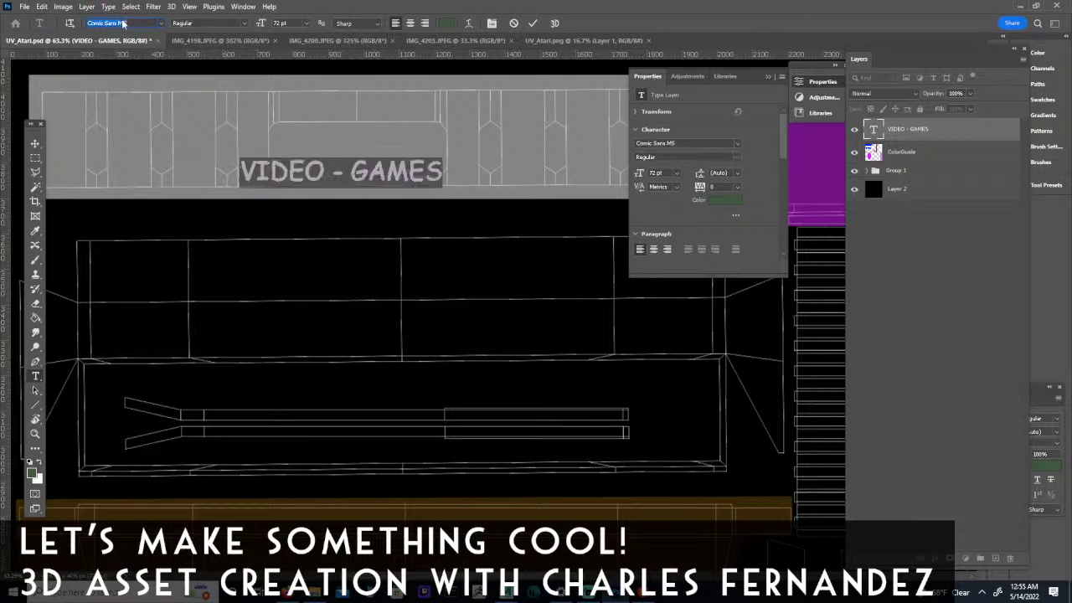
# Compare the Consolas and Constantia fonts on the VIDEO - GAMES text, ending on Consolas.
pyautogui.press('Down')
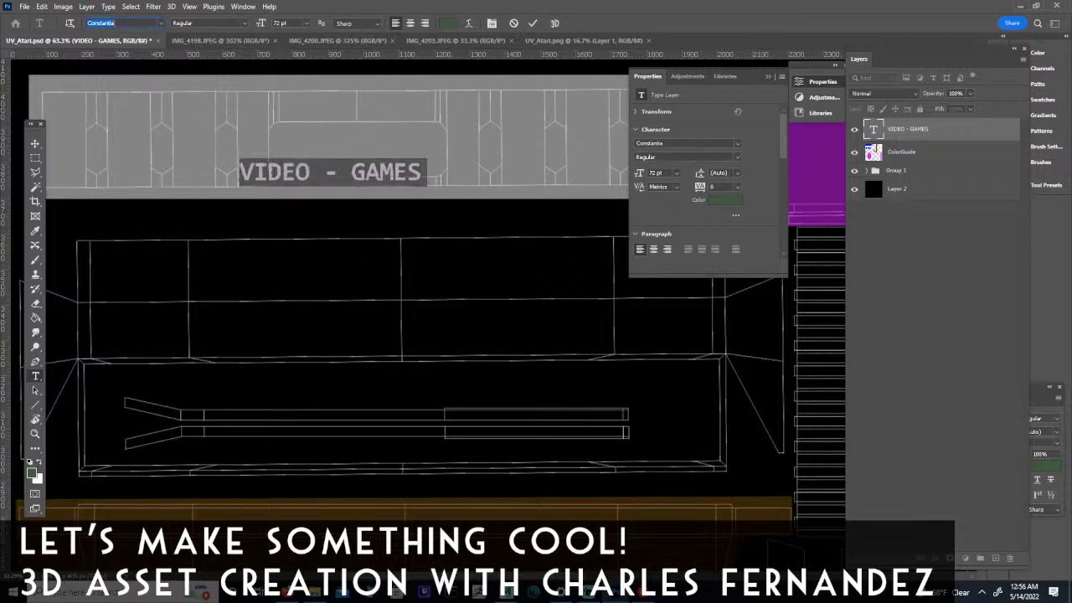
pyautogui.press('Up')
pyautogui.press('Down')
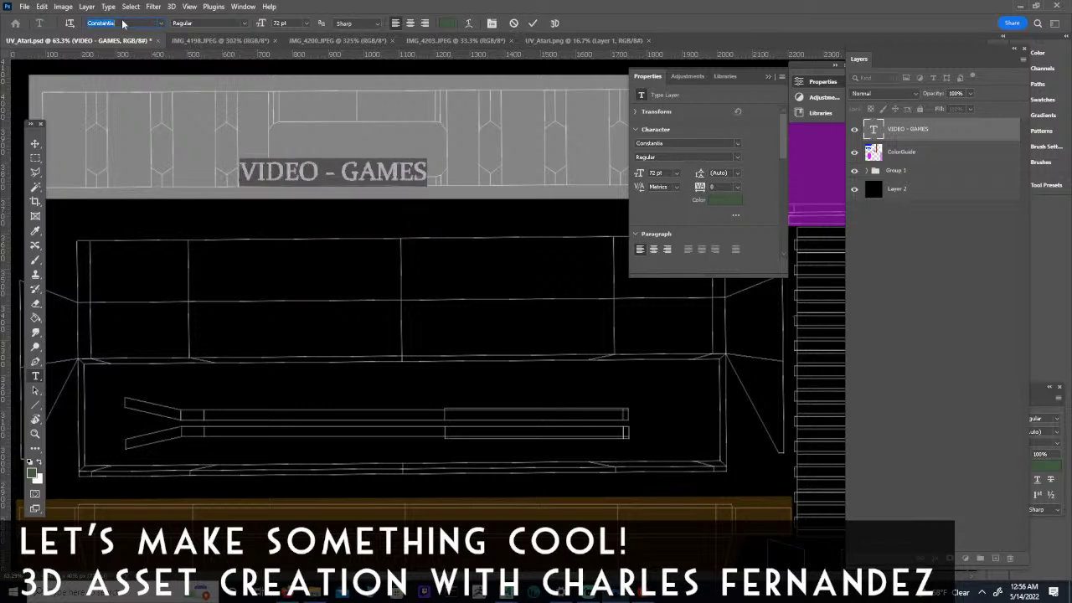
pyautogui.press('Up')
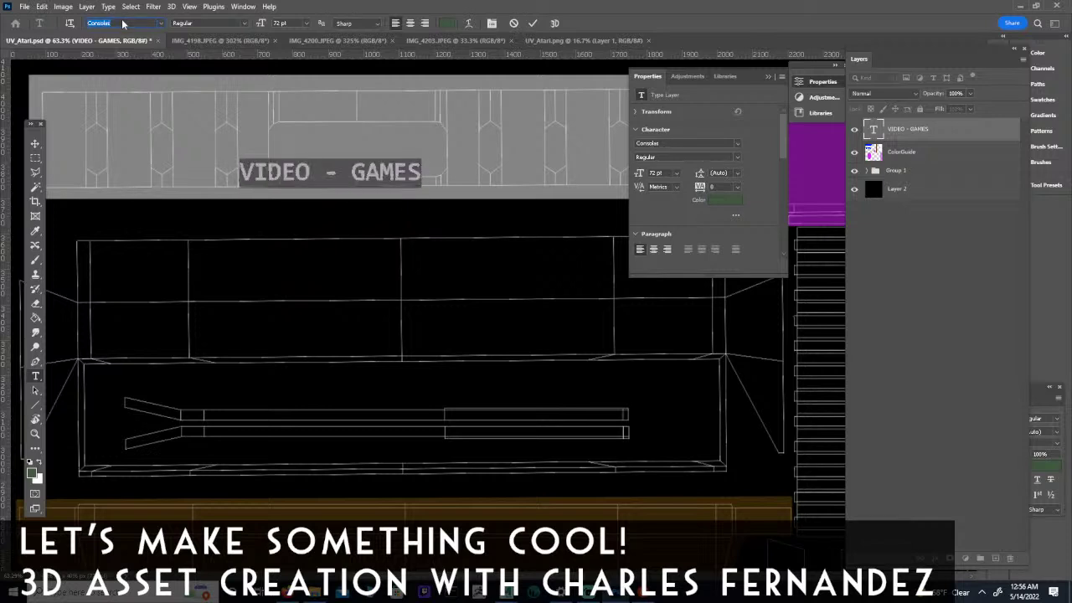
# Try the listed fonts one after another on the selected VIDEO - GAMES text, from Consolas through Courier New and Franklin Gothic Book to Letter Gothic Std.
pyautogui.press('Down')
pyautogui.press('Down')
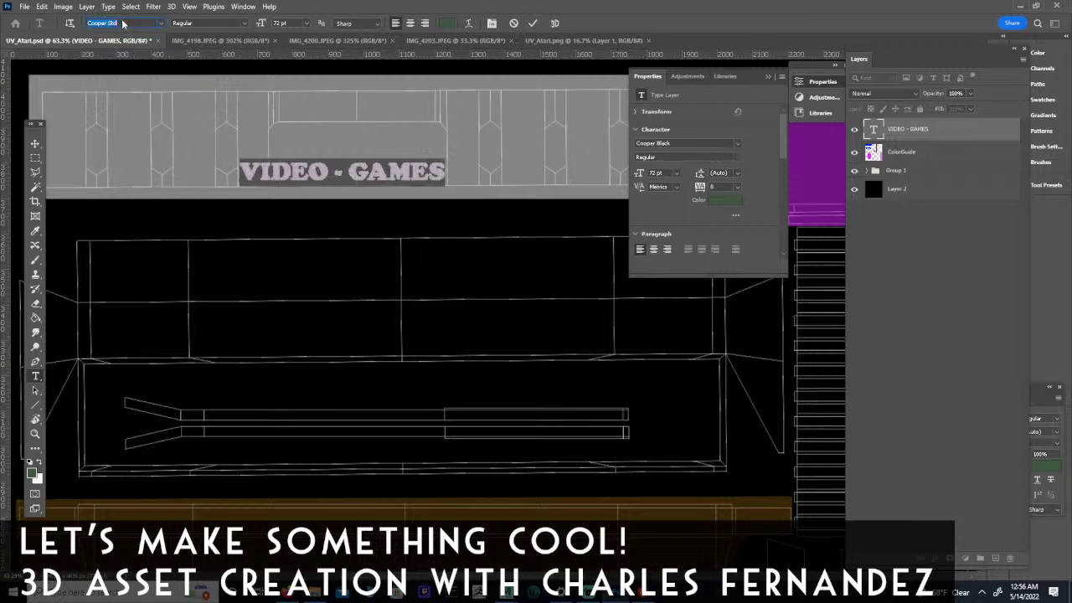
pyautogui.press('Down')
pyautogui.press('Down')
pyautogui.press('Down')
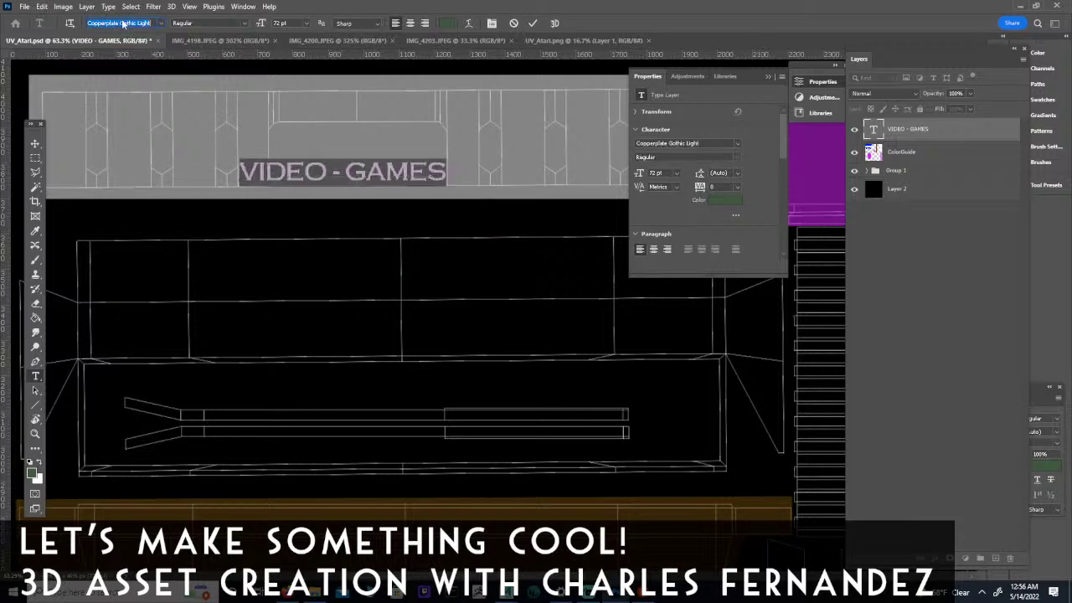
pyautogui.press('Down')
pyautogui.press('Down')
pyautogui.press('Down')
pyautogui.press('Down')
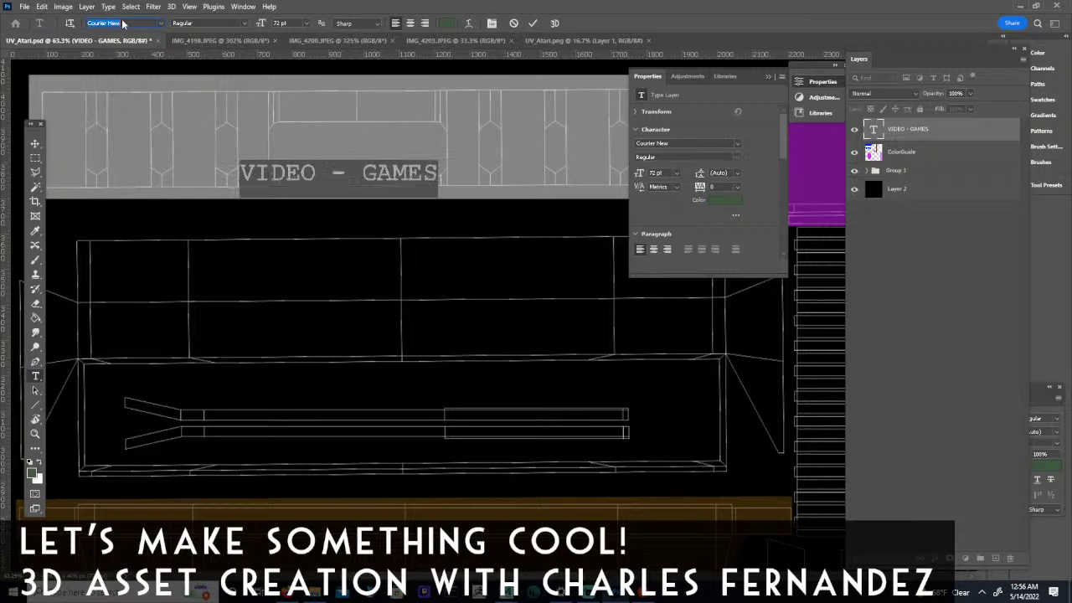
pyautogui.press('Down')
pyautogui.press('Down')
pyautogui.press('Down')
pyautogui.press('Down')
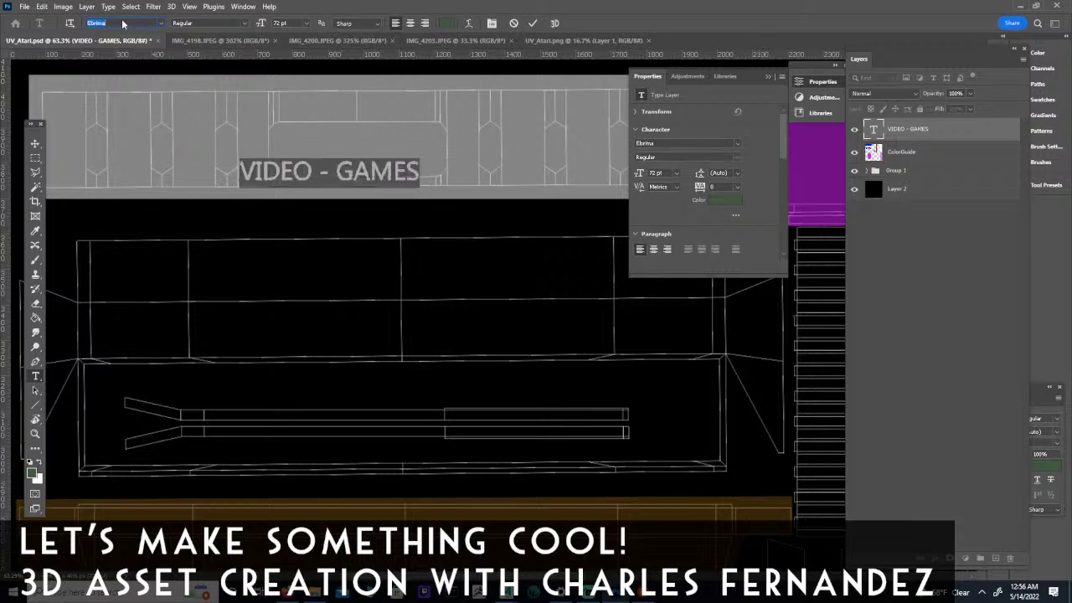
pyautogui.press('Down')
pyautogui.press('Down')
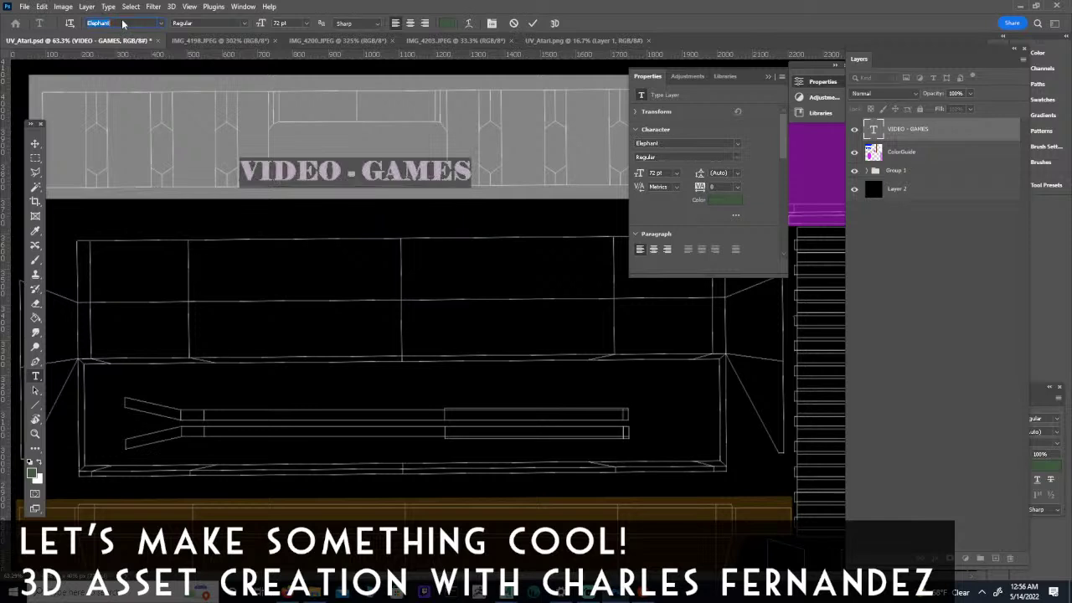
pyautogui.press('Down')
pyautogui.press('Down')
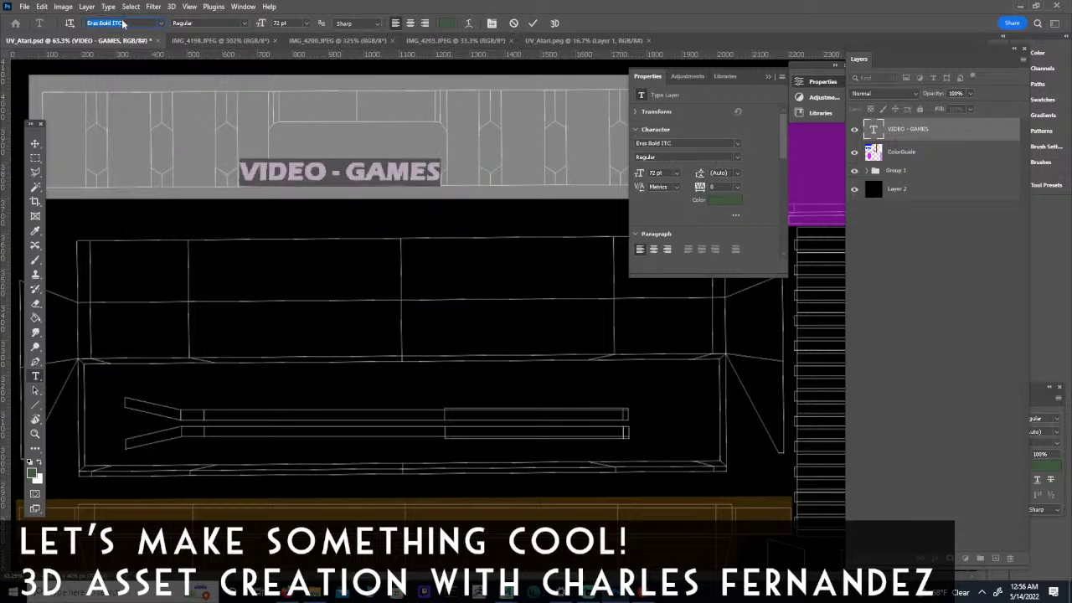
pyautogui.press('Down')
pyautogui.press('Down')
pyautogui.press('Down')
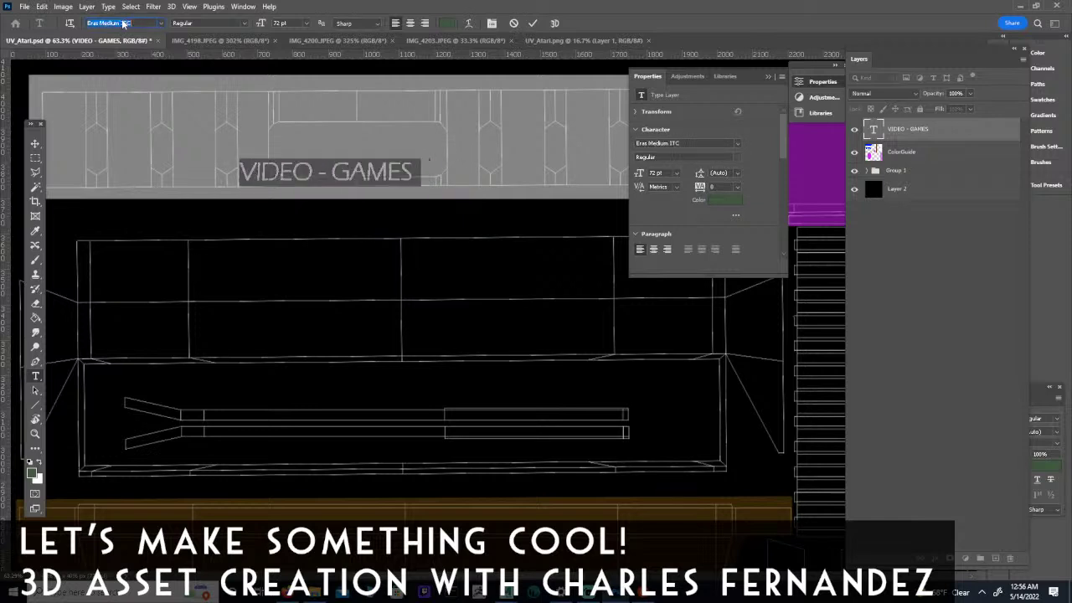
pyautogui.press('Down')
pyautogui.press('Down')
pyautogui.press('Down')
pyautogui.press('Down')
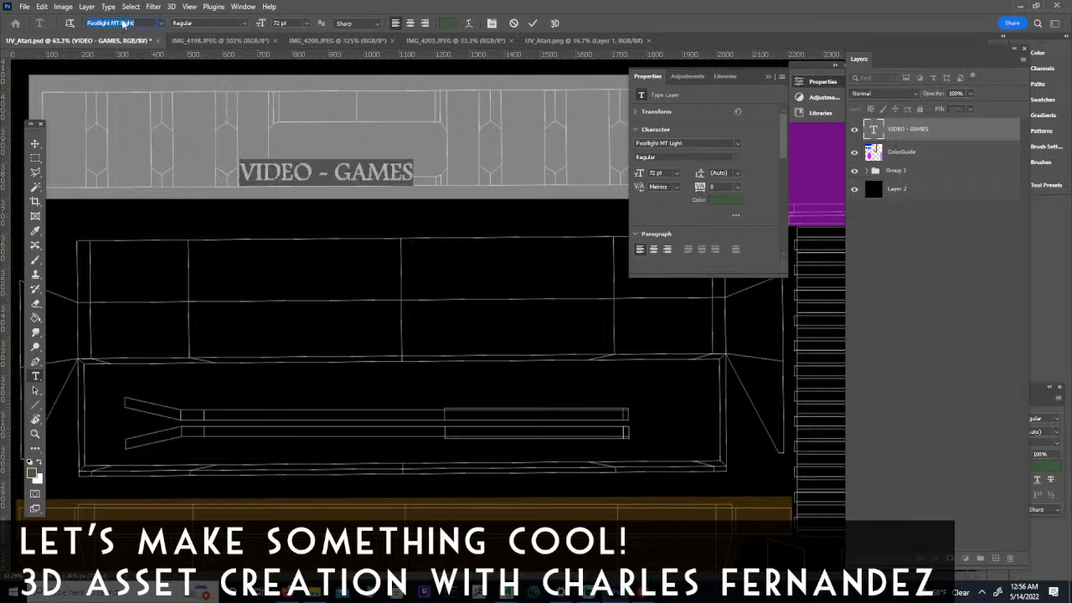
pyautogui.press('Down')
pyautogui.press('Down')
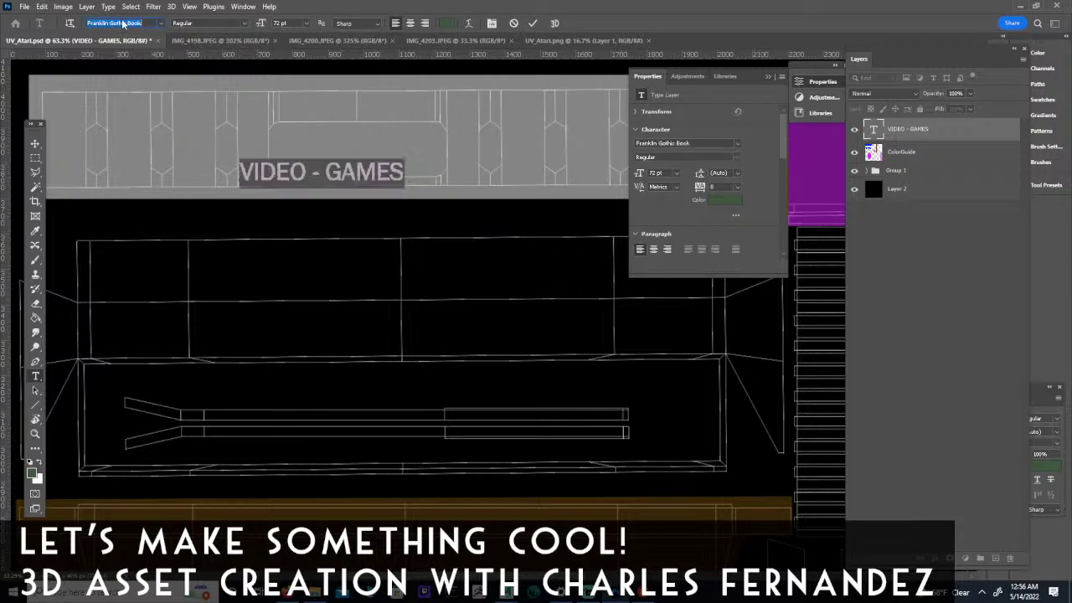
pyautogui.press('Down')
pyautogui.press('Down')
pyautogui.press('Down')
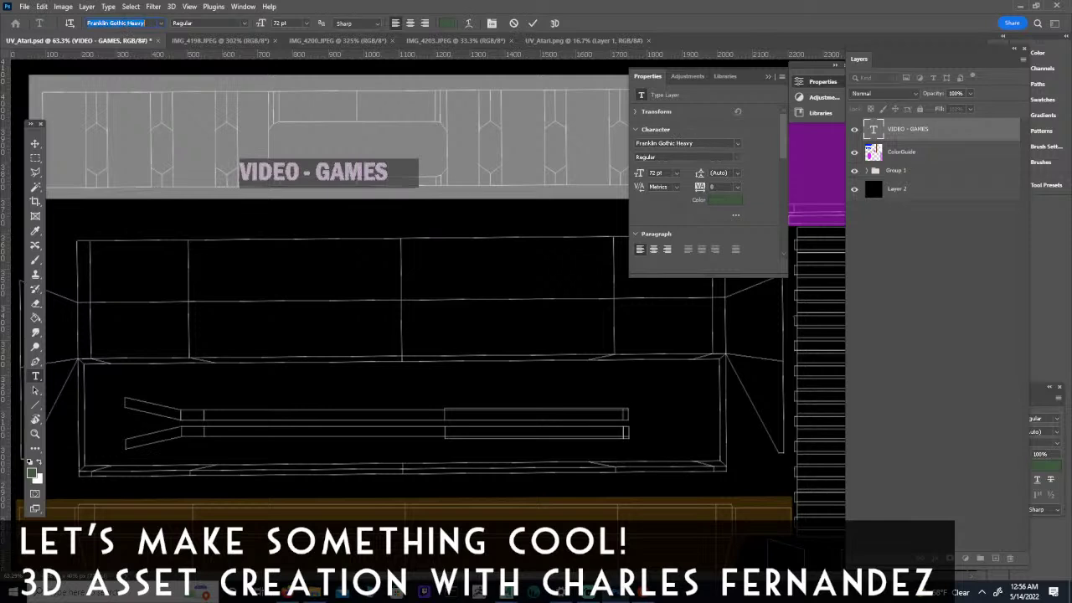
pyautogui.press('Down')
pyautogui.press('Down')
pyautogui.press('Down')
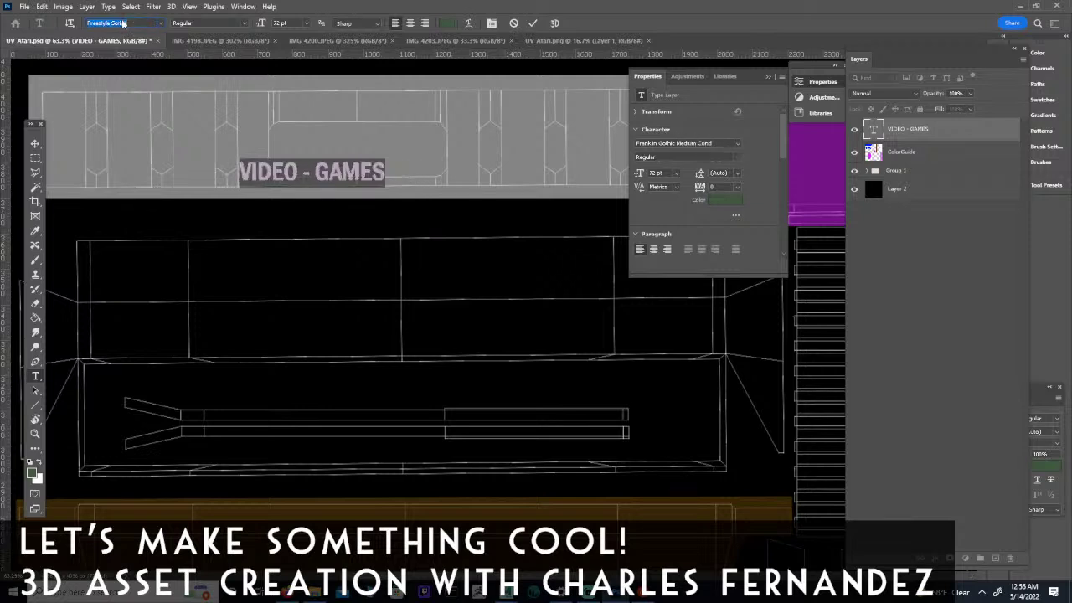
pyautogui.press('Down')
pyautogui.press('Down')
pyautogui.press('Down')
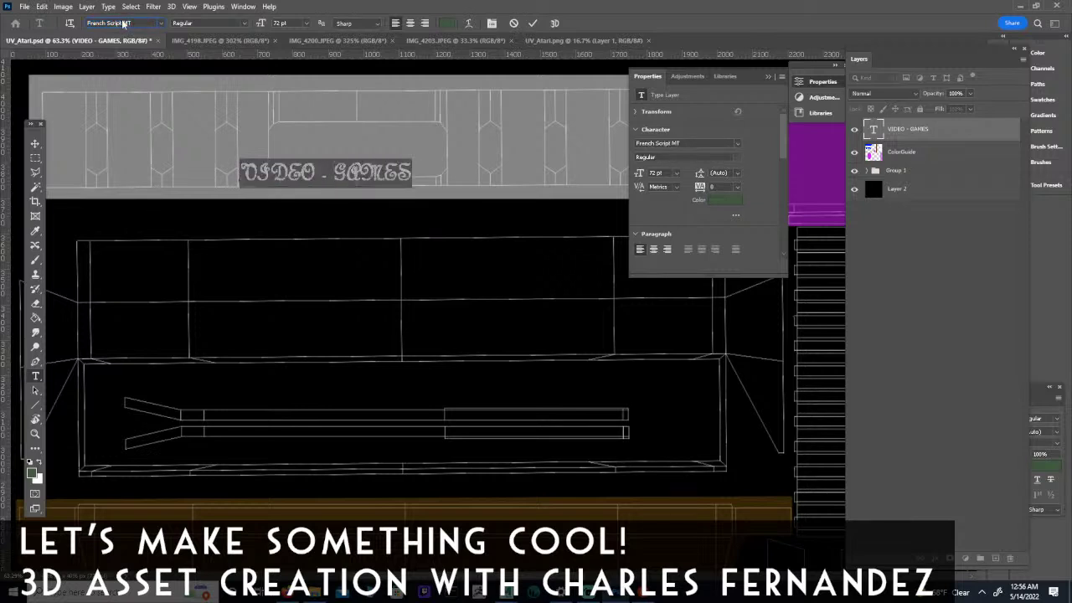
pyautogui.press('Down')
pyautogui.press('Down')
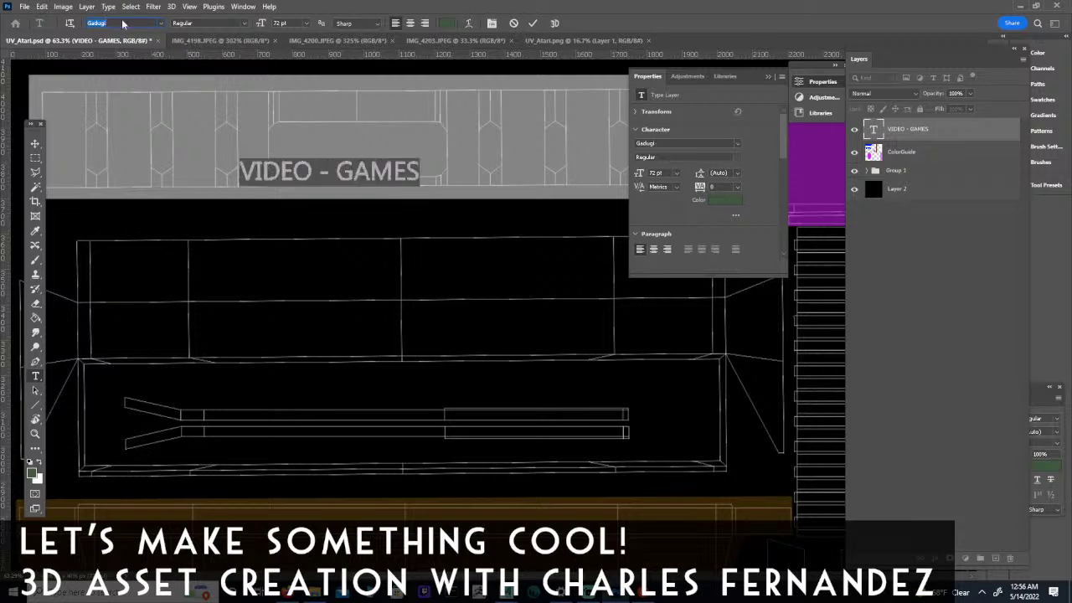
pyautogui.press('Down')
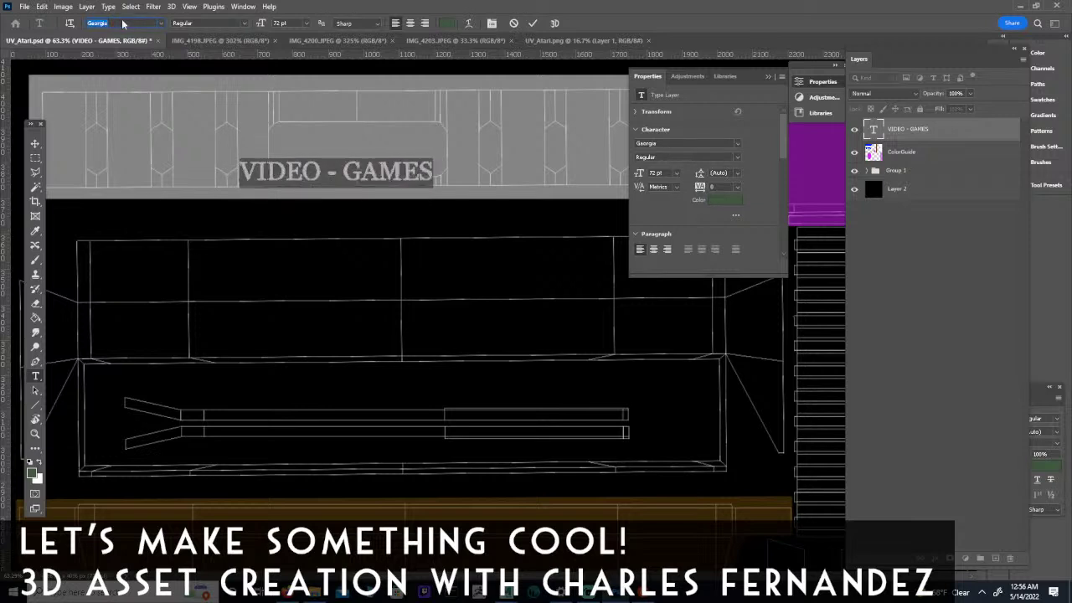
pyautogui.press('Down')
pyautogui.press('Down')
pyautogui.press('Down')
pyautogui.press('Down')
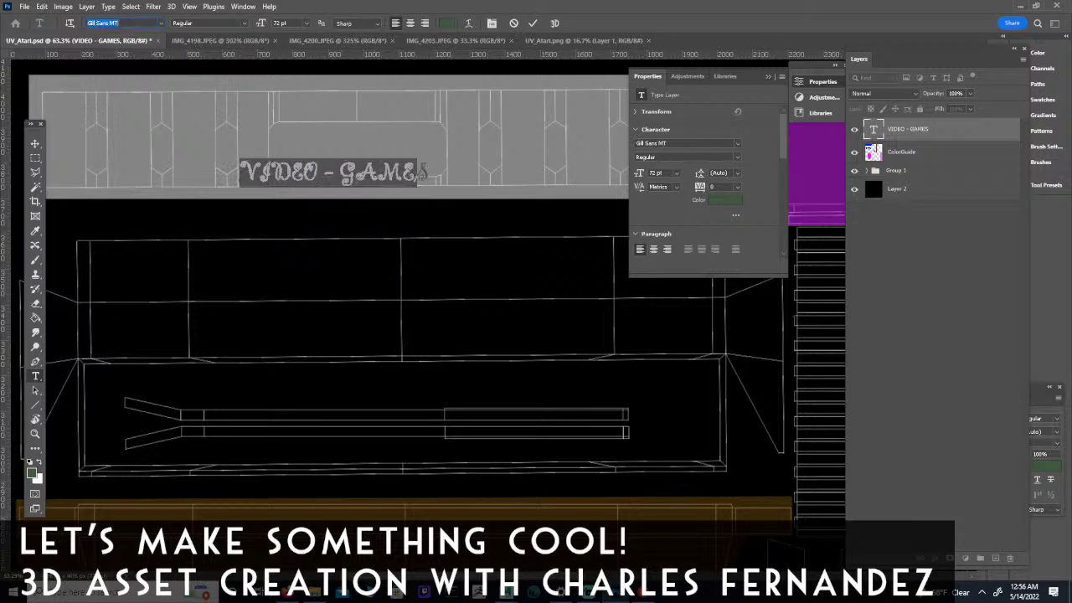
pyautogui.press('Down')
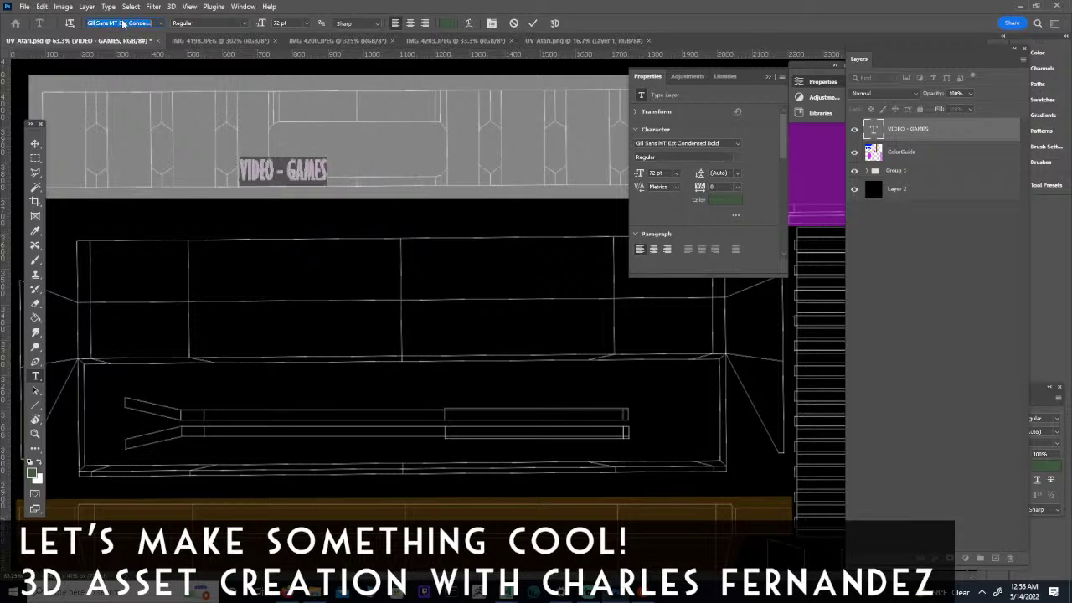
pyautogui.press('Down')
pyautogui.press('Down')
pyautogui.press('Down')
pyautogui.press('Down')
pyautogui.press('Down')
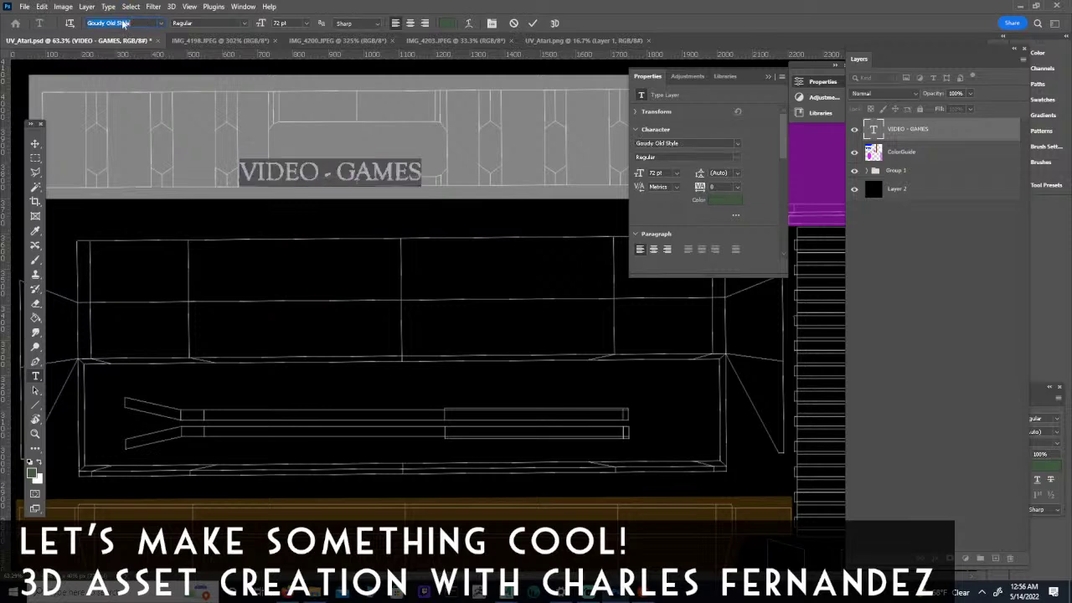
pyautogui.press('Down')
pyautogui.press('Down')
pyautogui.press('Down')
pyautogui.press('Down')
pyautogui.press('Down')
pyautogui.press('Down')
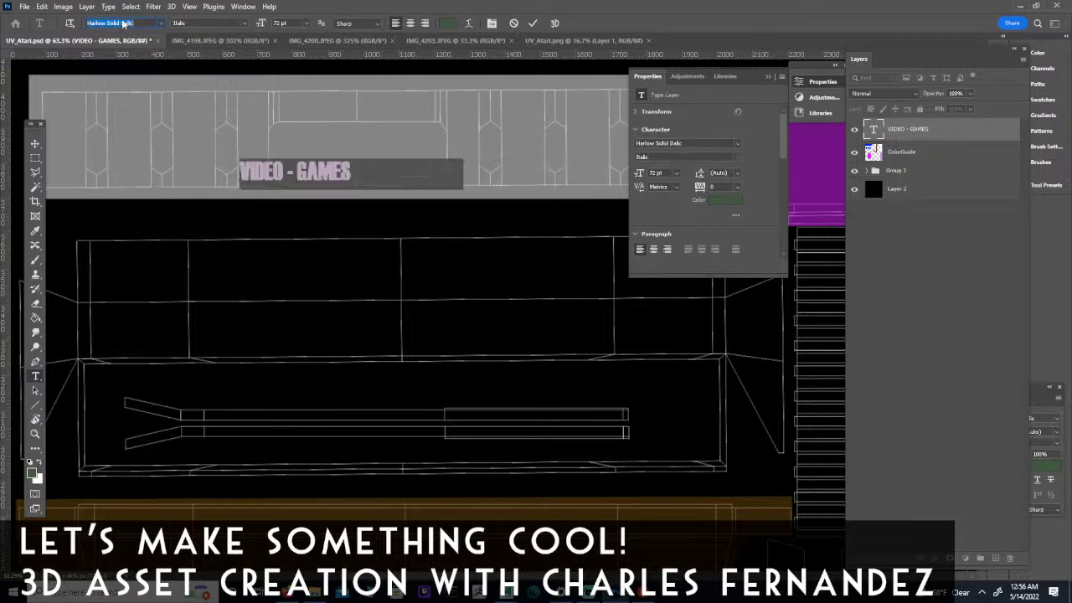
pyautogui.press('Down')
pyautogui.press('Down')
pyautogui.press('Down')
pyautogui.press('Down')
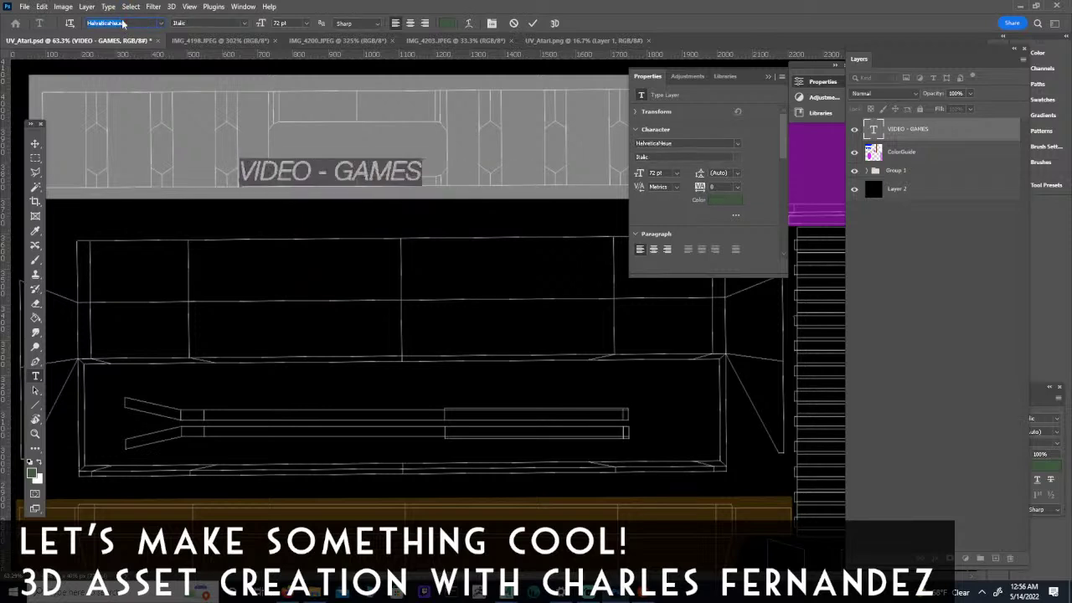
pyautogui.press('Down')
pyautogui.press('Down')
pyautogui.press('Down')
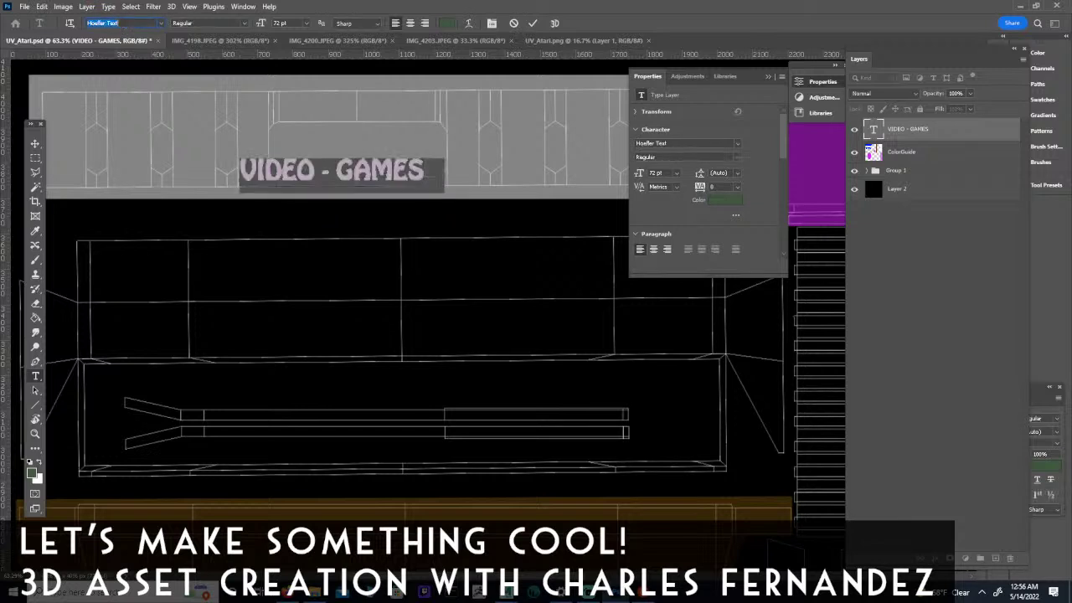
pyautogui.press('Down')
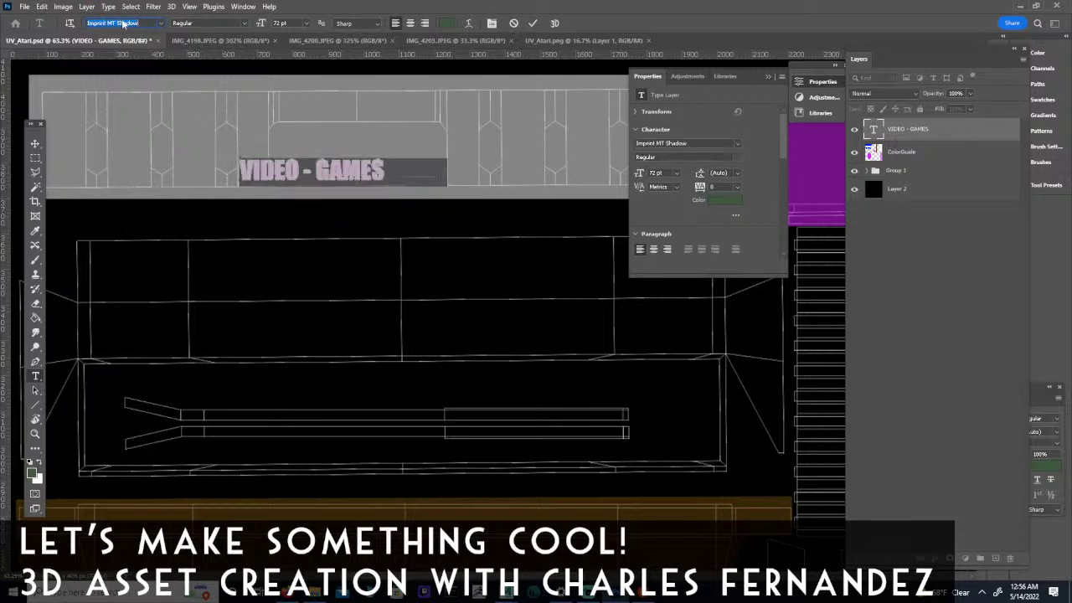
pyautogui.press('Down')
pyautogui.press('Down')
pyautogui.press('Down')
pyautogui.press('Down')
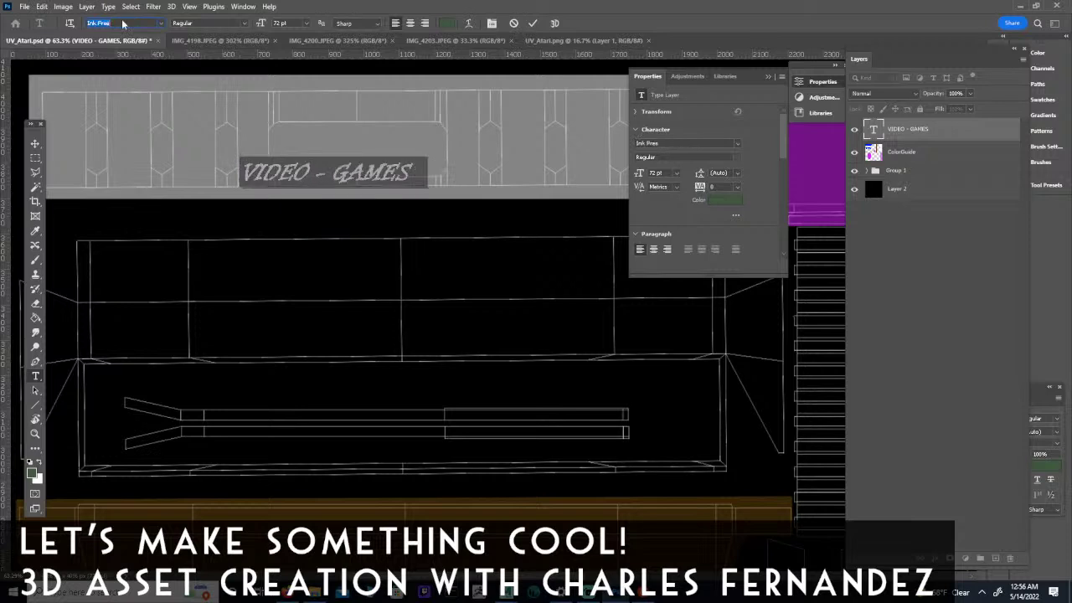
pyautogui.press('Down')
pyautogui.press('Down')
pyautogui.press('Down')
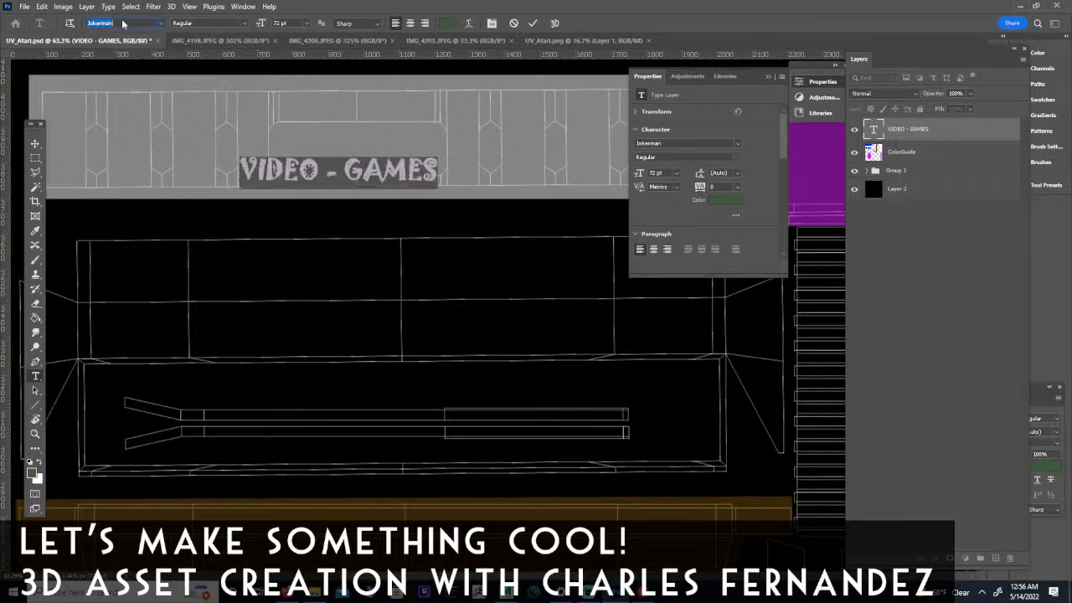
pyautogui.press('Down')
pyautogui.press('Down')
pyautogui.press('Down')
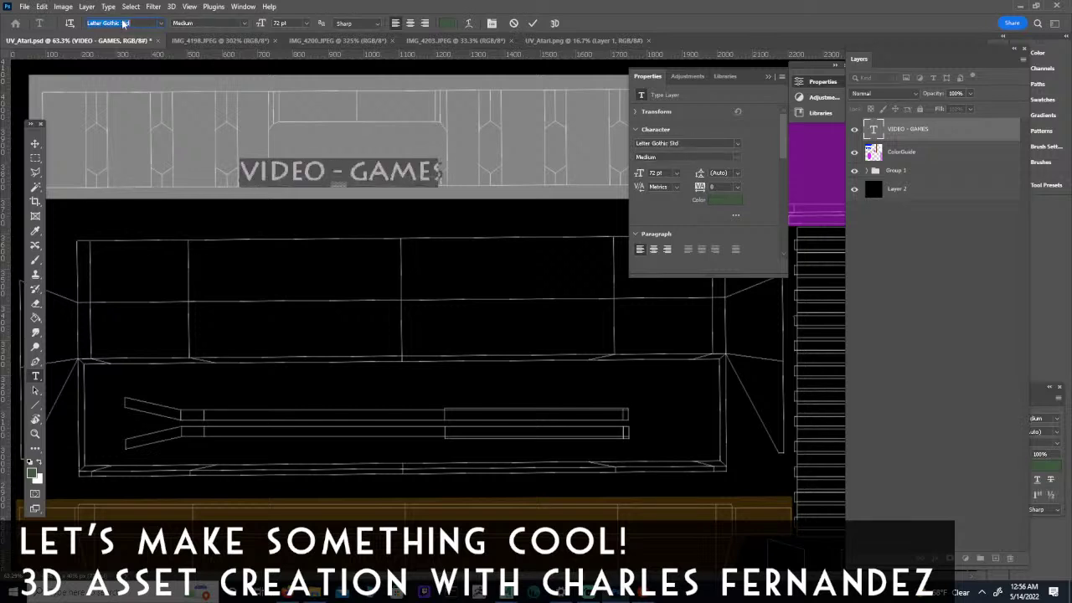
# Compare the Letter Gothic Std, Lucida Bright, Lucida Console and Lucida Fax fonts on the VIDEO - GAMES text.
pyautogui.press('Up')
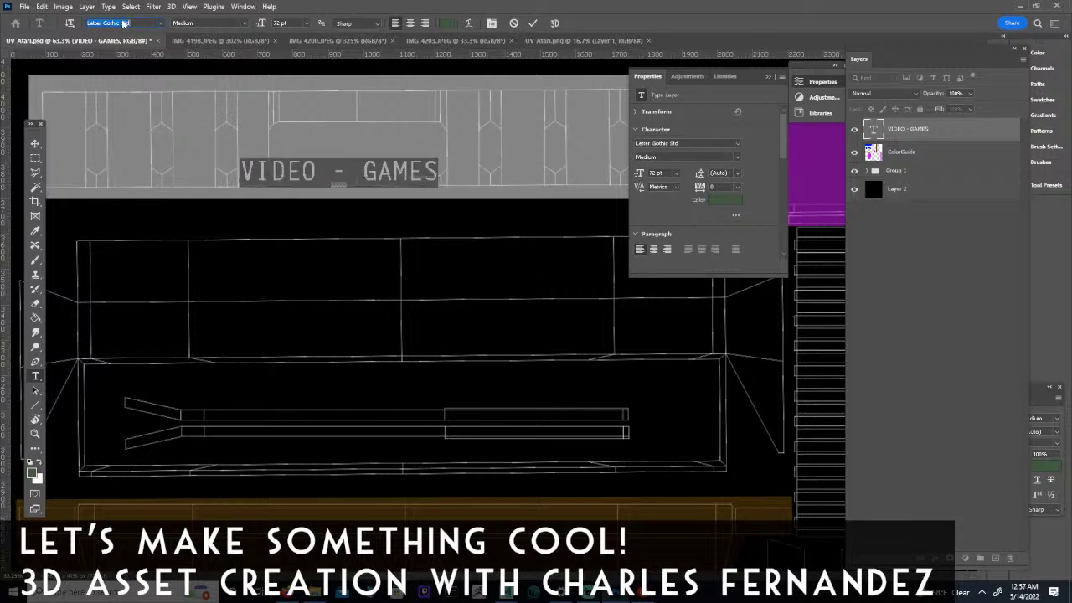
pyautogui.press('Down')
pyautogui.press('Down')
pyautogui.press('Down')
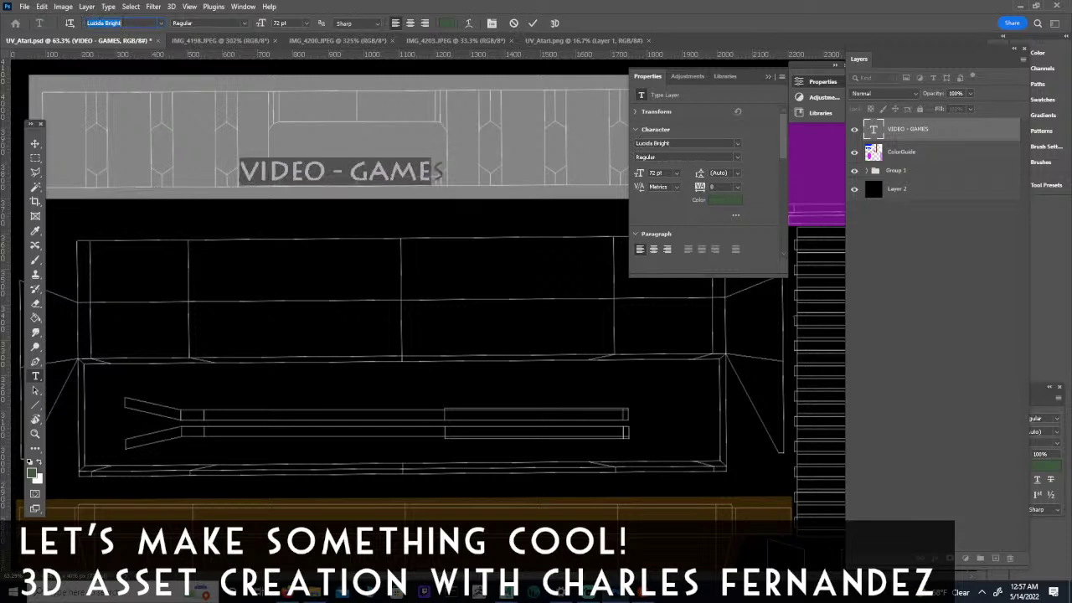
pyautogui.press('Down')
pyautogui.press('Down')
pyautogui.press('Down')
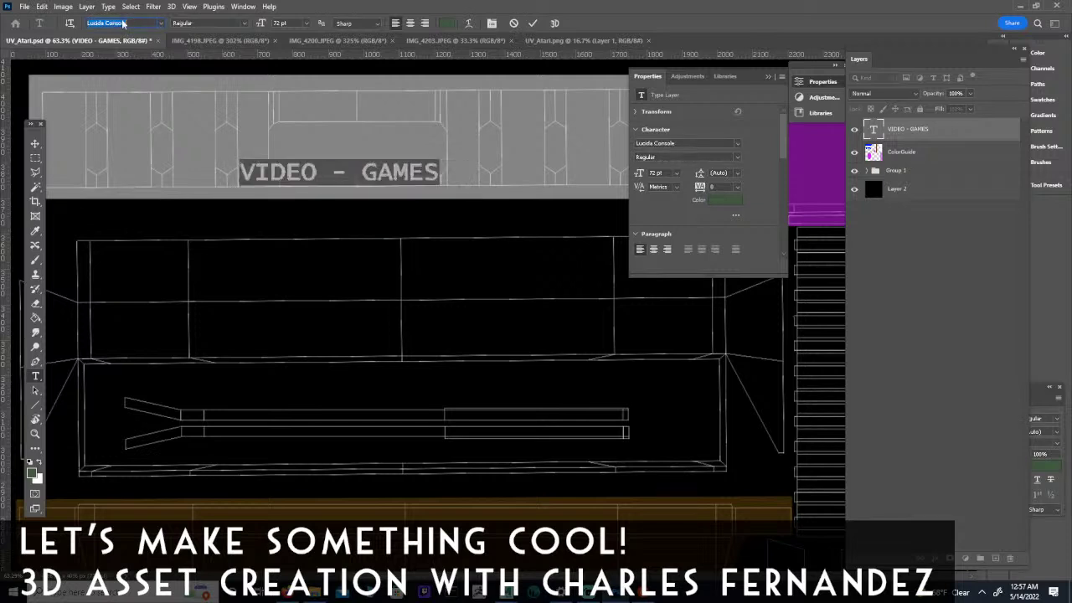
pyautogui.press('Up')
pyautogui.press('Down')
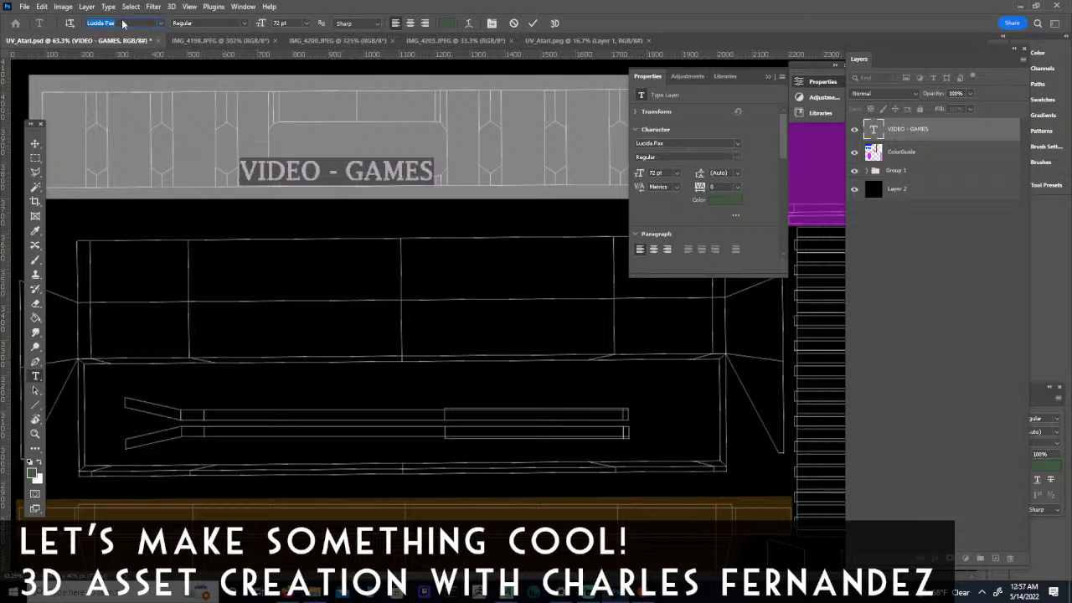
# Try the fonts after Lucida Fax on the VIDEO - GAMES text, going through Maiandra GD, Microsoft Himalaya and Microsoft Sans Serif to Microsoft Yi Baiti.
pyautogui.press('Down')
pyautogui.press('Down')
pyautogui.press('Down')
pyautogui.press('Down')
pyautogui.press('Down')
pyautogui.press('Down')
pyautogui.press('Down')
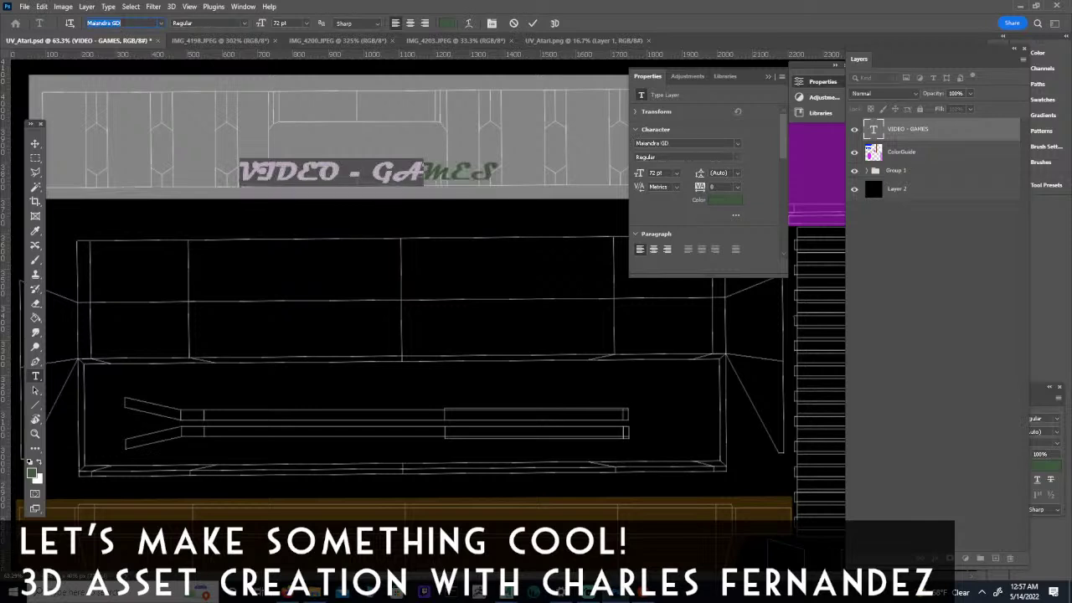
pyautogui.press('Down')
pyautogui.press('Down')
pyautogui.press('Down')
pyautogui.press('Down')
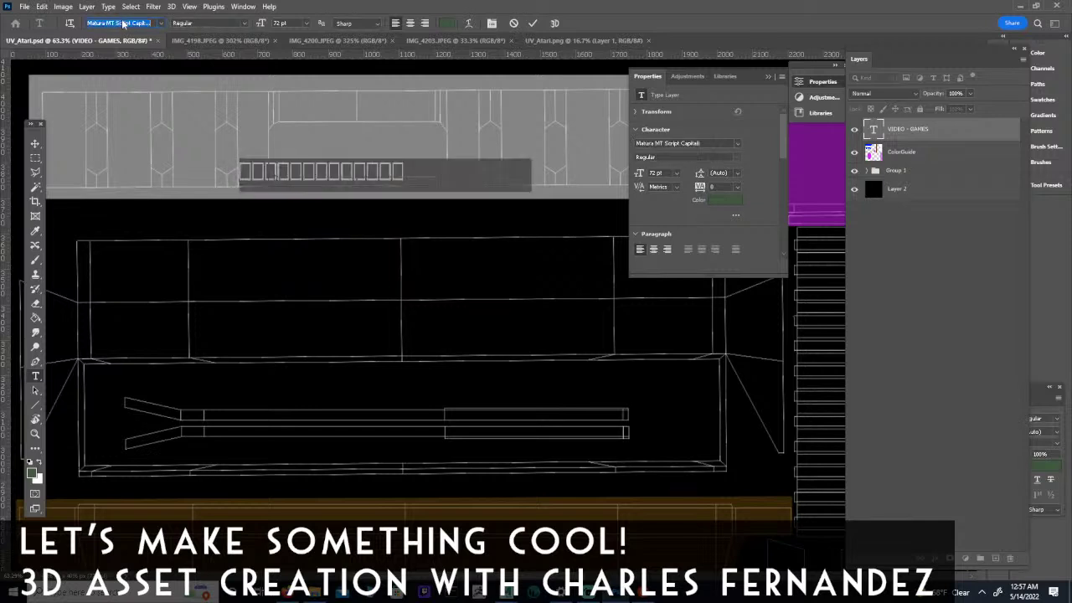
pyautogui.press('Down')
pyautogui.press('Down')
pyautogui.press('Down')
pyautogui.press('Down')
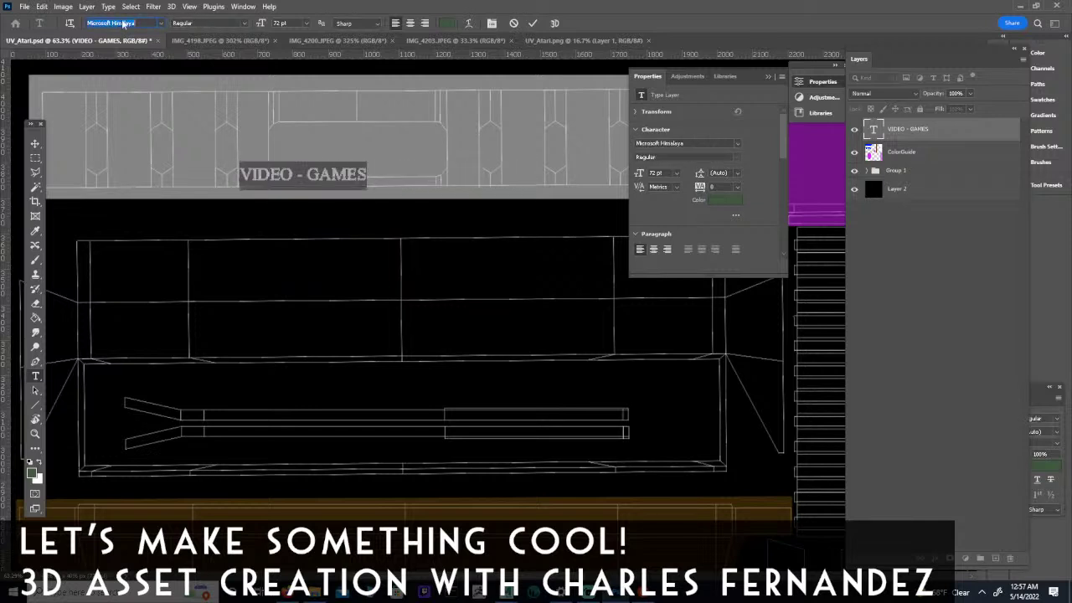
pyautogui.press('Down')
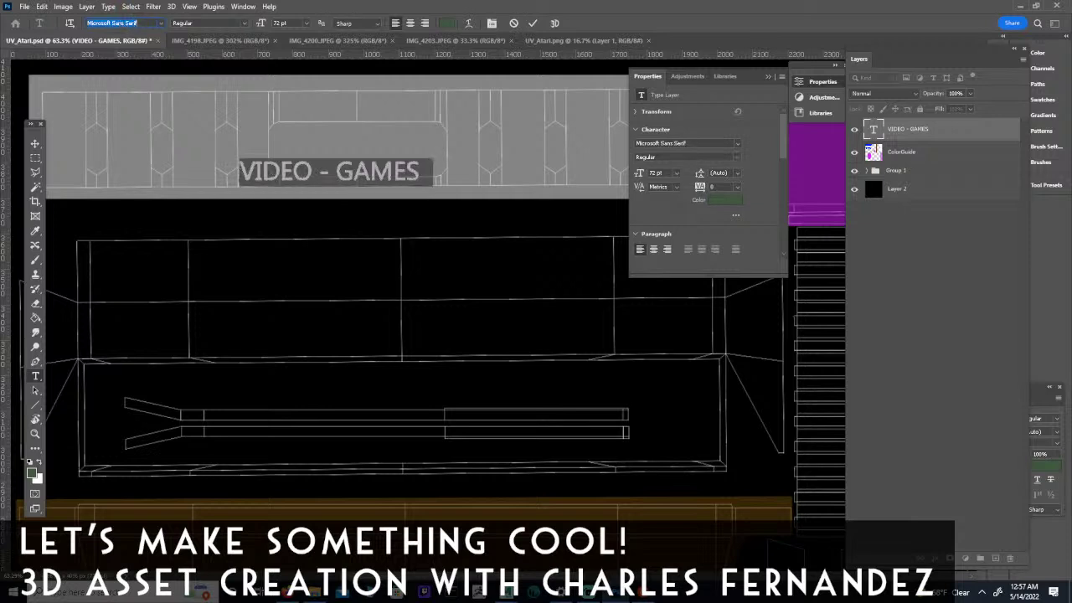
pyautogui.press('Down')
pyautogui.press('Down')
pyautogui.press('Down')
pyautogui.press('Down')
pyautogui.press('Down')
pyautogui.press('Down')
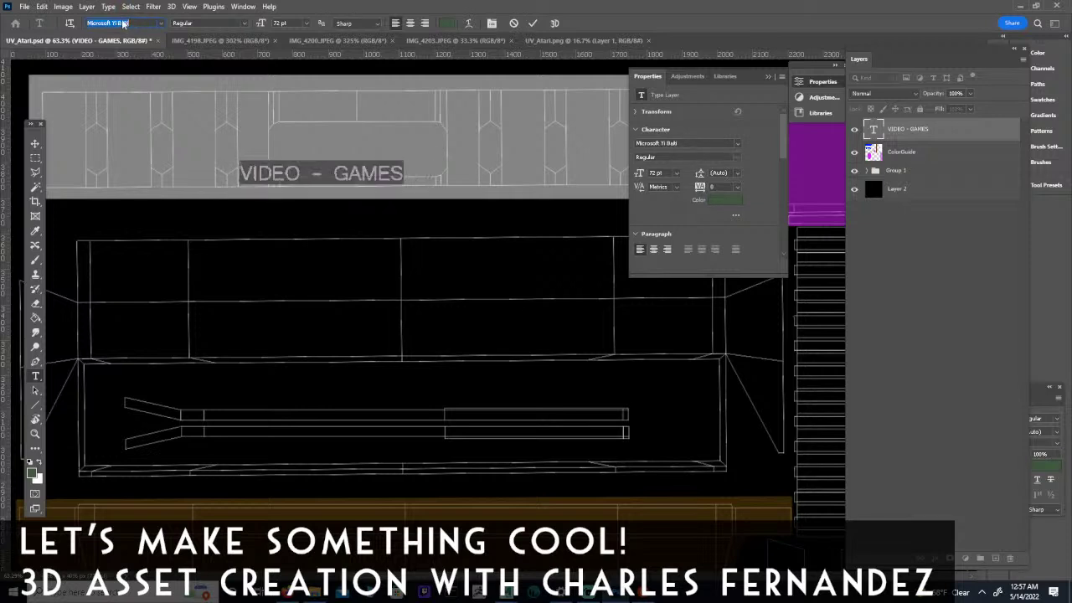
# Try the fonts around and after Microsoft Yi Baiti on the VIDEO - GAMES text, through Minion Pro, Mistral and Mongolian Baiti to Mouse Deco.
pyautogui.press('Up')
pyautogui.press('Up')
pyautogui.press('Up')
pyautogui.press('Down')
pyautogui.press('Down')
pyautogui.press('Down')
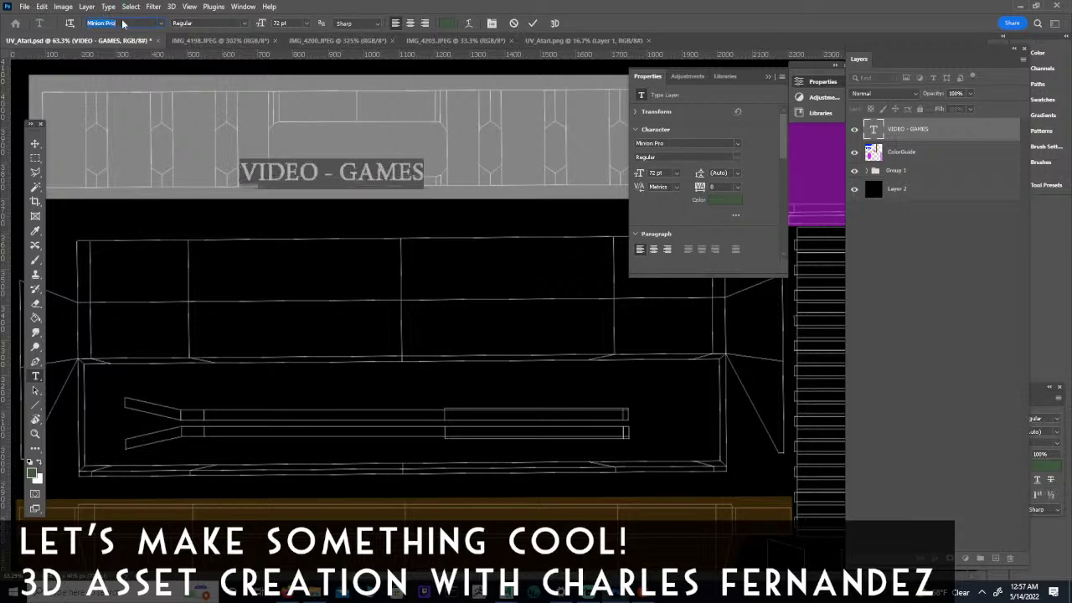
pyautogui.press('Down')
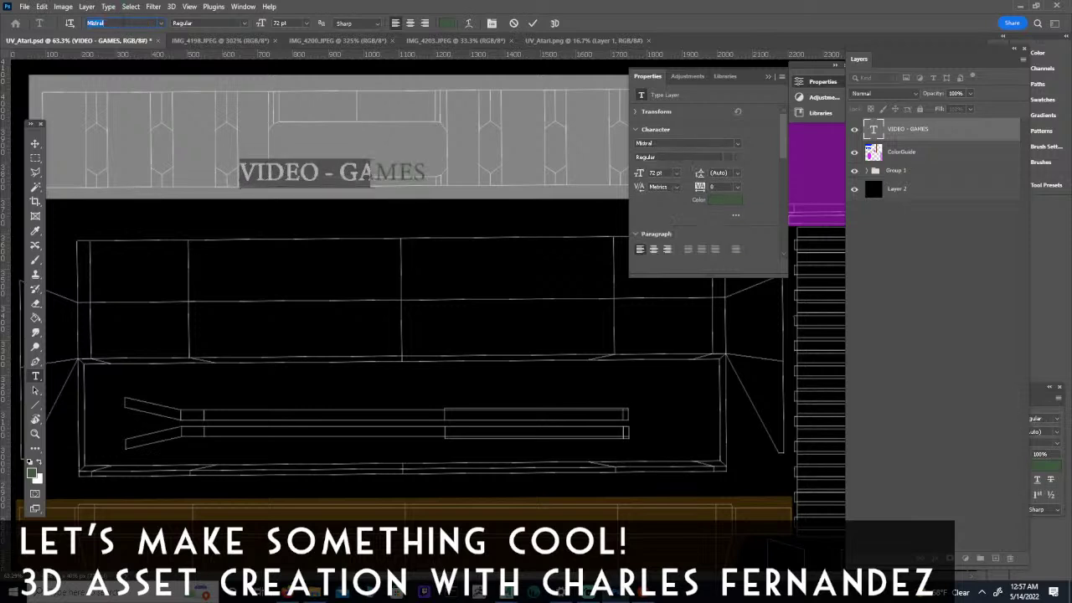
pyautogui.press('Down')
pyautogui.press('Down')
pyautogui.press('Down')
pyautogui.press('Down')
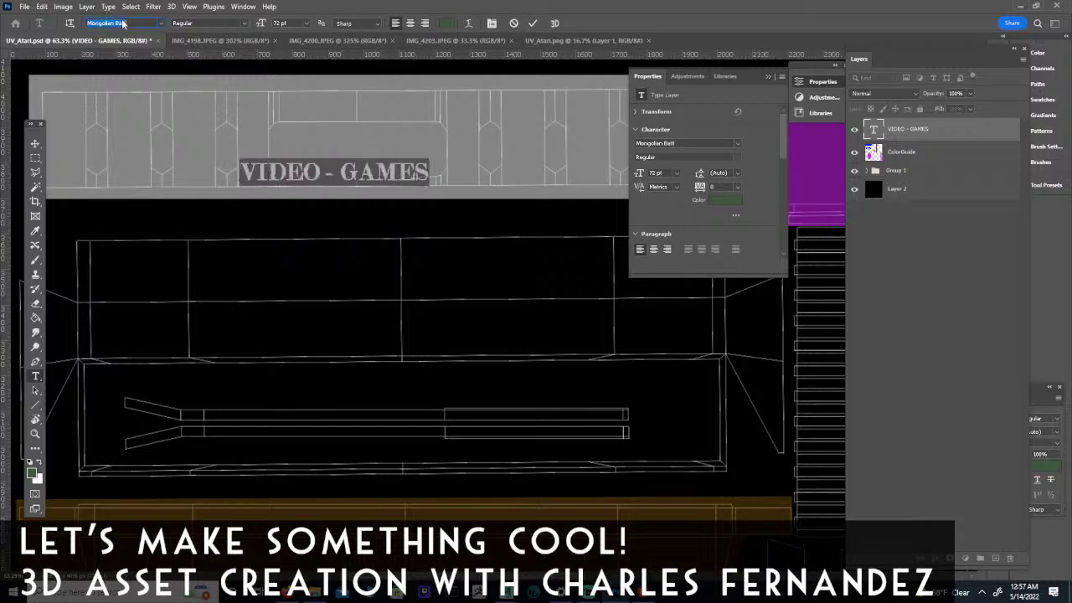
pyautogui.press('Down')
pyautogui.press('Down')
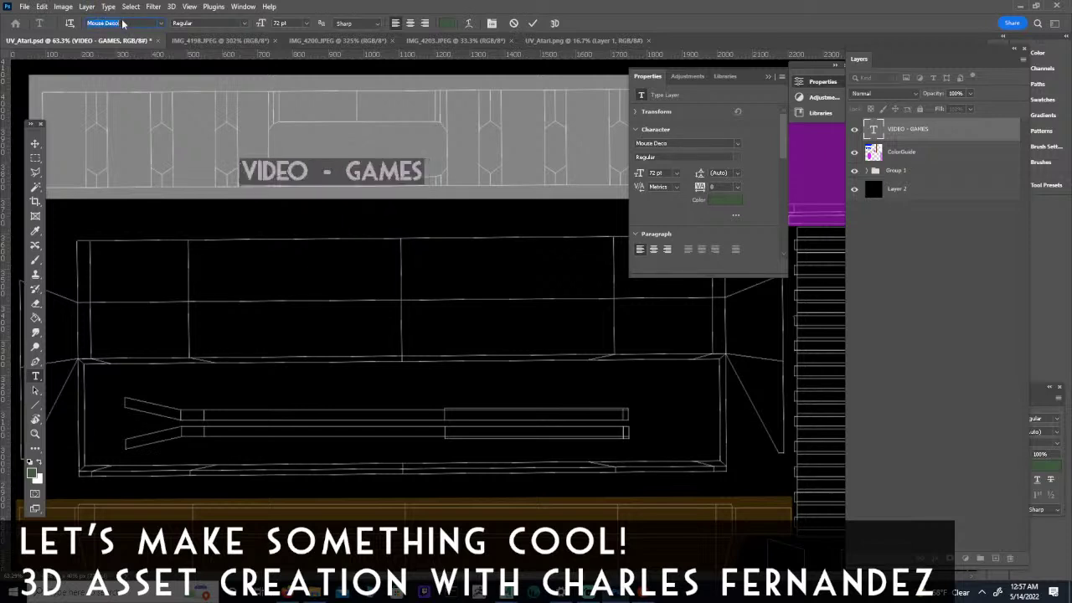
# Try the fonts after Mouse Deco on the VIDEO - GAMES text, through MS Reference Specialty, MV Boli and Myriad Variable Concept to OCR A Extended.
pyautogui.press('Down')
pyautogui.press('Down')
pyautogui.press('Down')
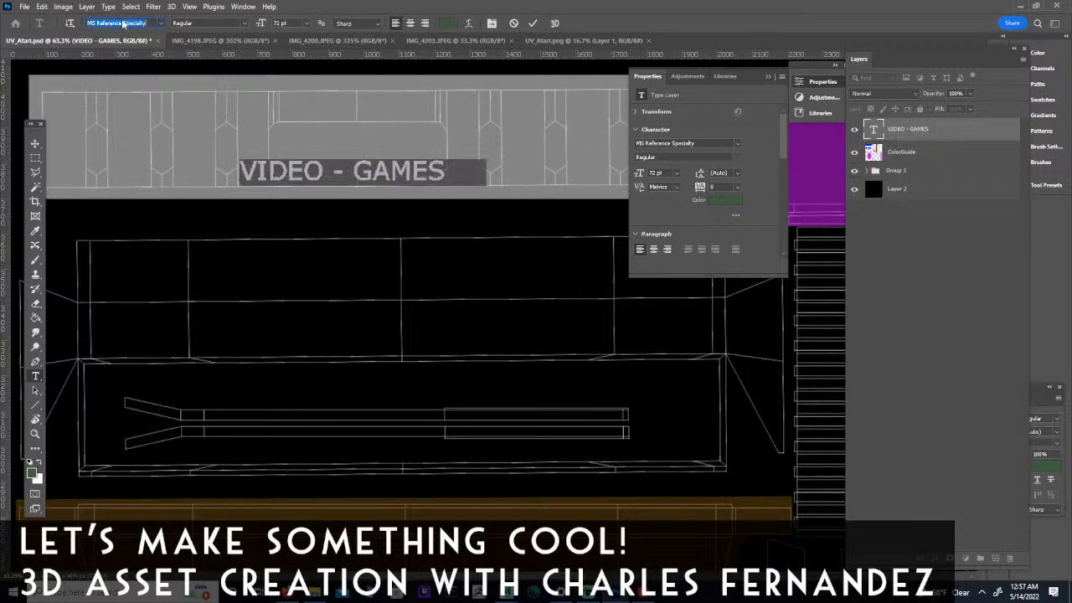
pyautogui.press('Down')
pyautogui.press('Down')
pyautogui.press('Down')
pyautogui.press('Down')
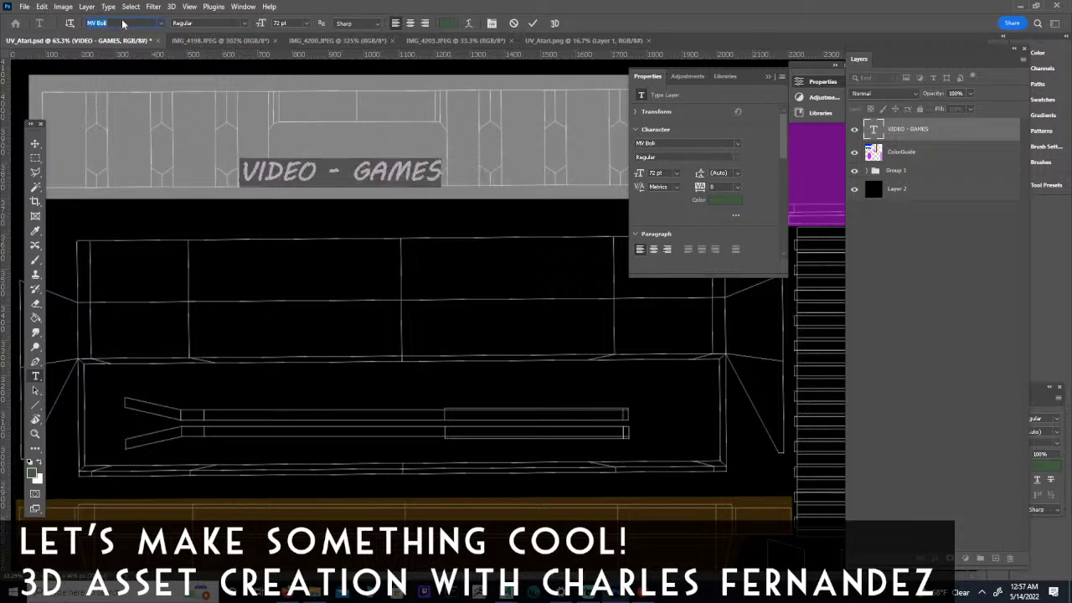
pyautogui.press('Down')
pyautogui.press('Down')
pyautogui.press('Down')
pyautogui.press('Down')
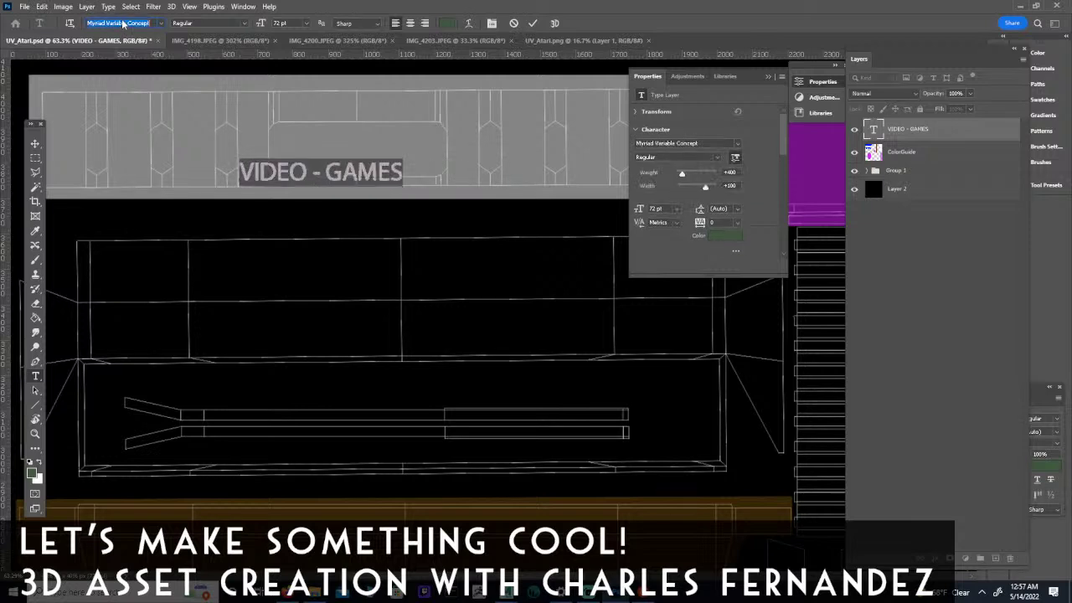
pyautogui.press('Down')
pyautogui.press('Down')
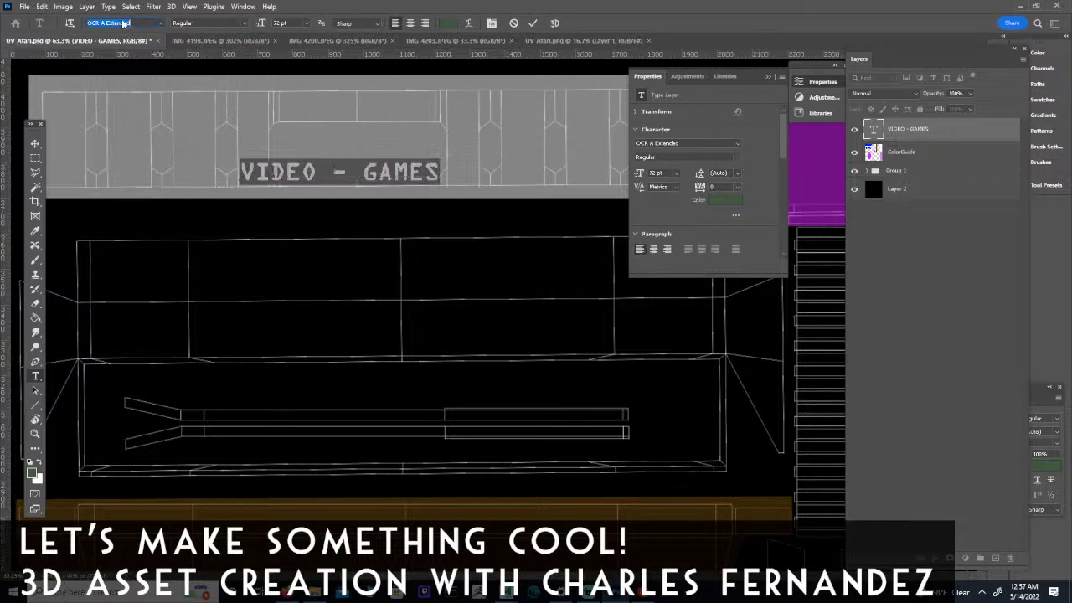
# Compare OCR A Std, Onyx, Orator Std and the following fonts up to Palatino Linotype on the VIDEO - GAMES text.
pyautogui.press('Down')
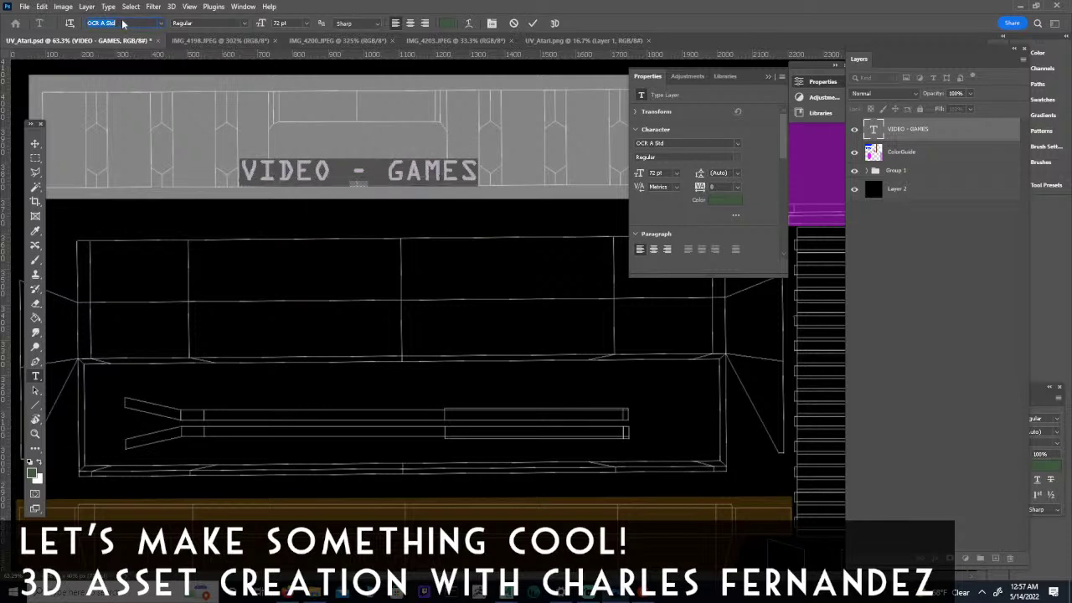
pyautogui.press('Down')
pyautogui.press('Down')
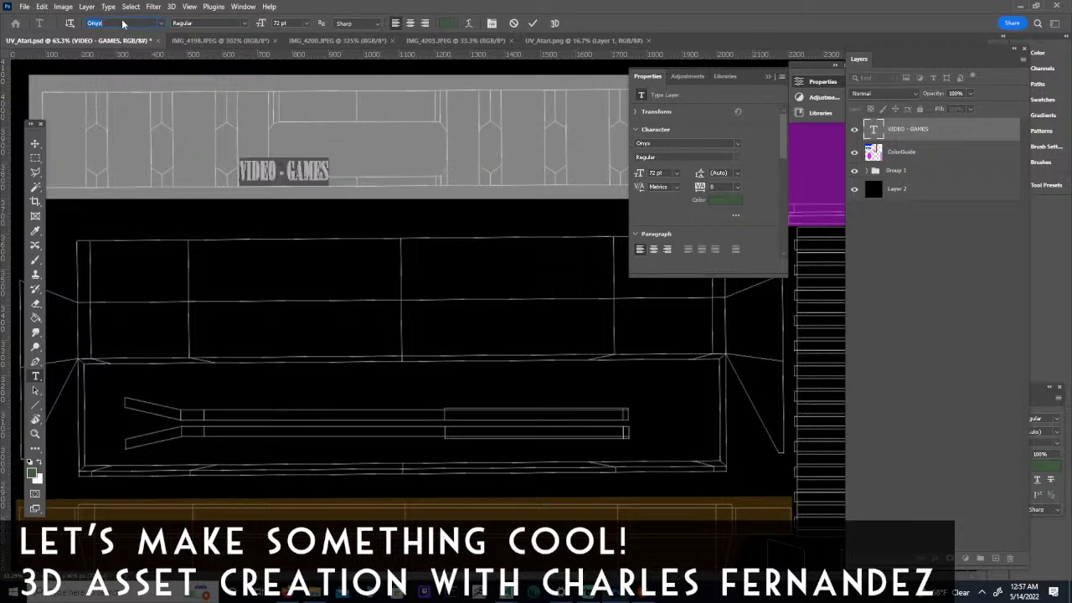
pyautogui.press('Down')
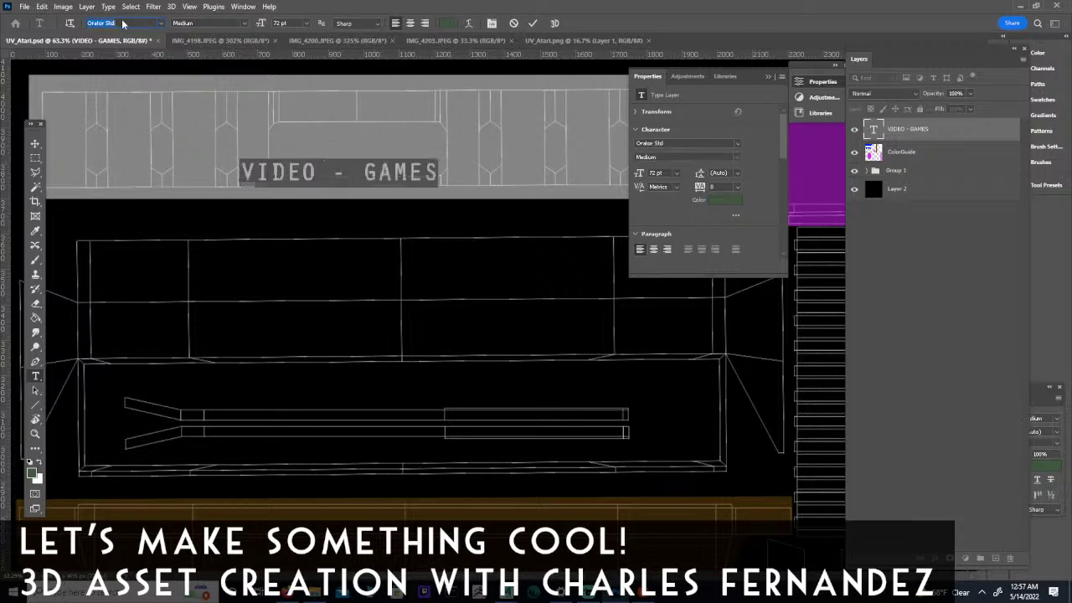
pyautogui.press('Down')
pyautogui.press('Down')
pyautogui.press('Down')
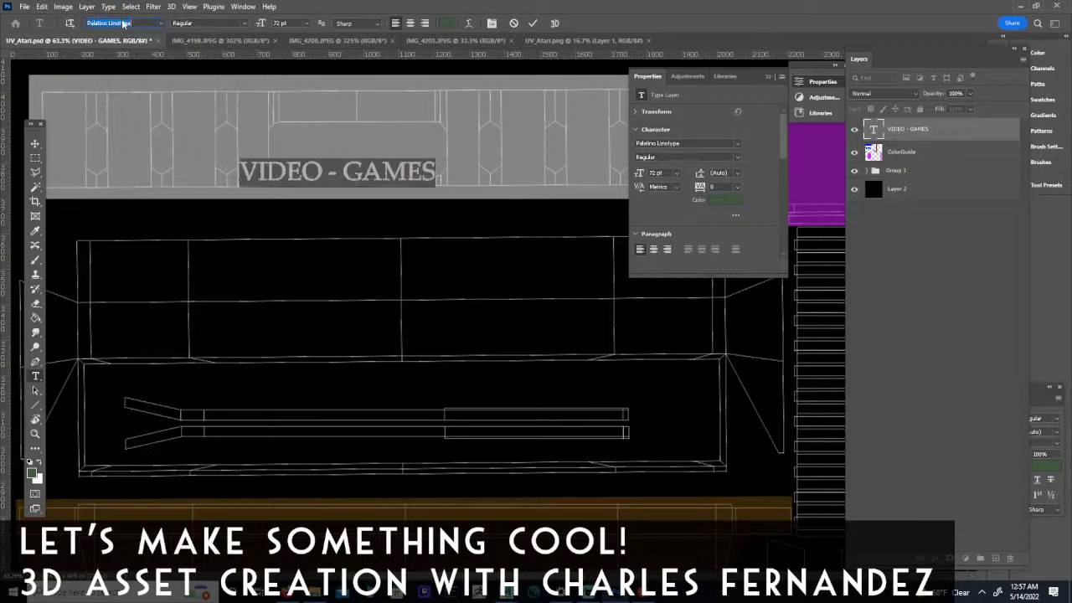
# Try the fonts after Palatino Linotype on the VIDEO - GAMES text, going through Parchment and Playbill to Prestige Elite Std.
pyautogui.press('Down')
pyautogui.press('Down')
pyautogui.press('Down')
pyautogui.press('Down')
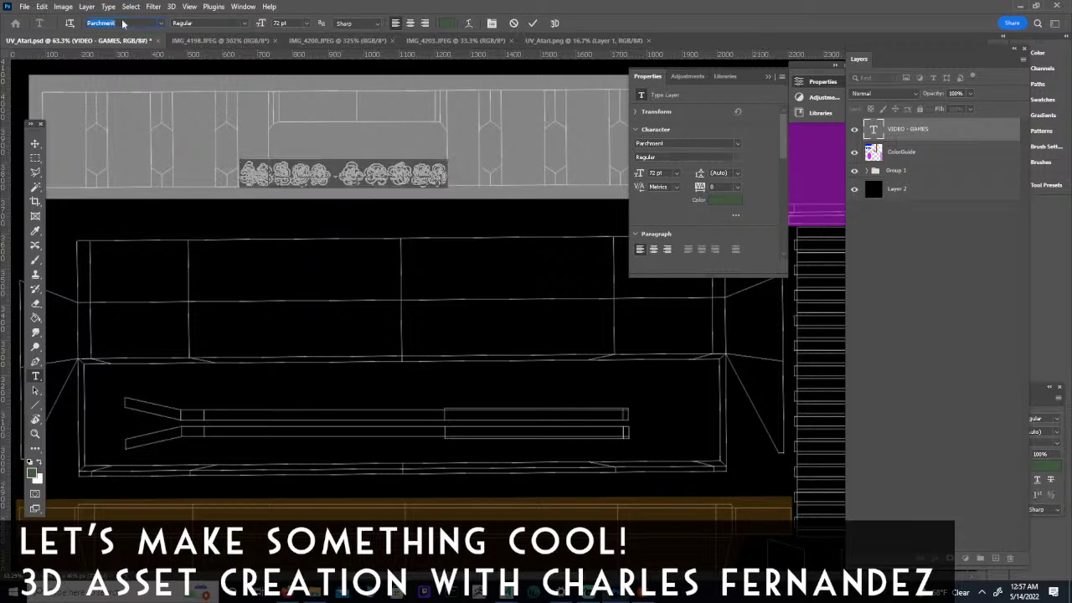
pyautogui.press('Down')
pyautogui.press('Down')
pyautogui.press('Down')
pyautogui.press('Down')
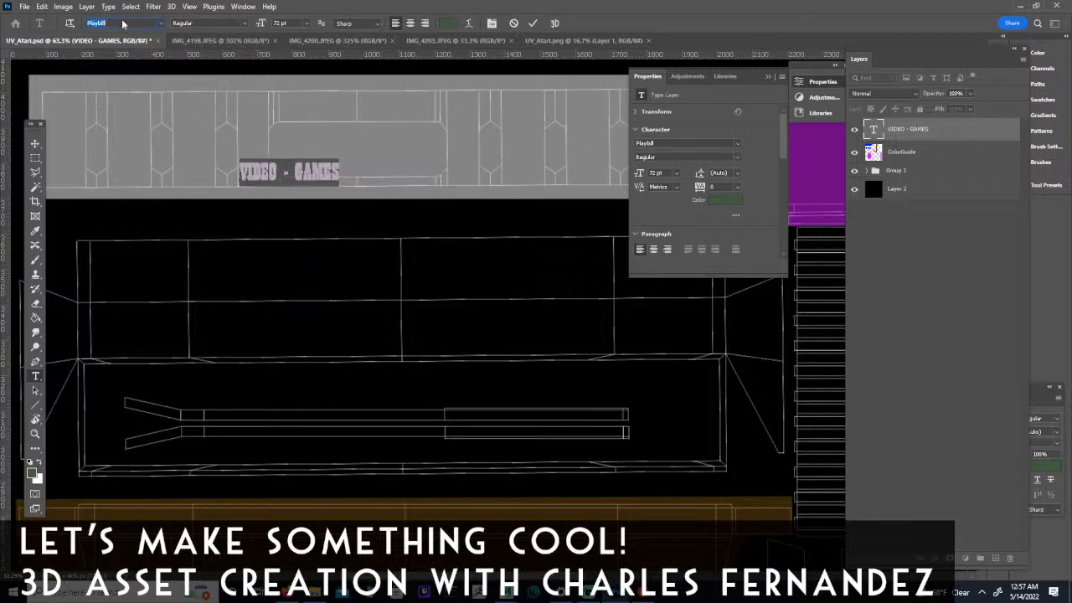
pyautogui.press('Down')
pyautogui.press('Down')
pyautogui.press('Down')
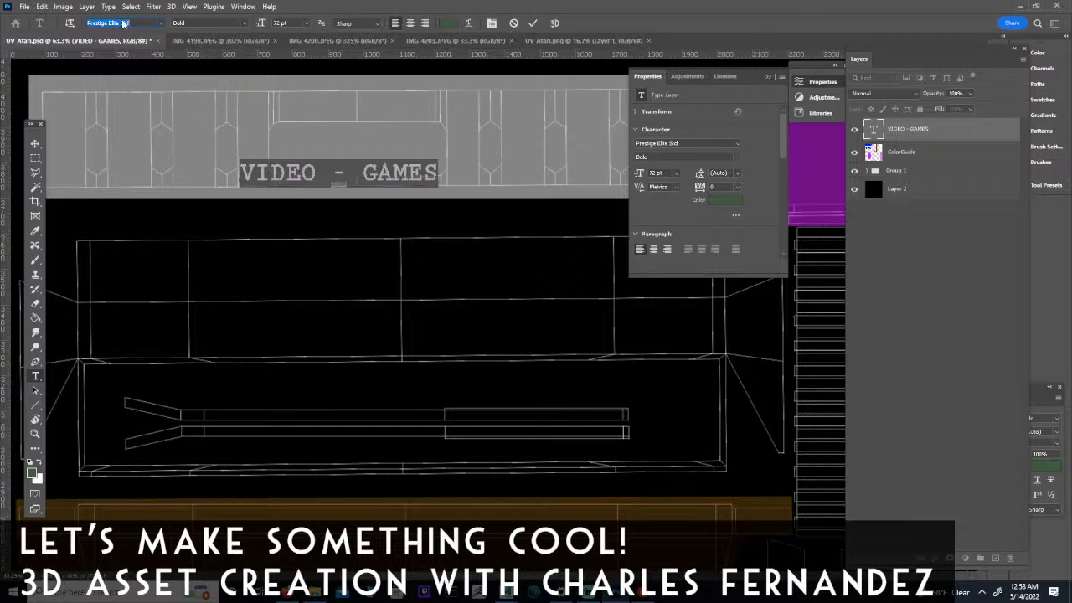
# Try the fonts after Prestige Elite Std on the VIDEO - GAMES text, going through PT Sans and Rage Italic to Script MT Bold.
pyautogui.press('Down')
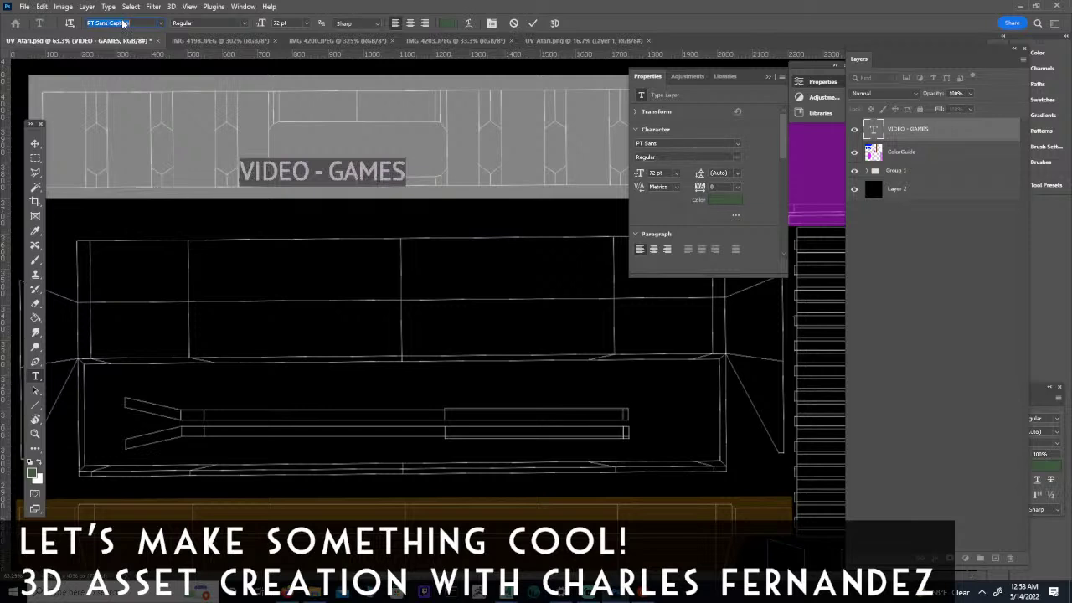
pyautogui.press('Down')
pyautogui.press('Down')
pyautogui.press('Down')
pyautogui.press('Down')
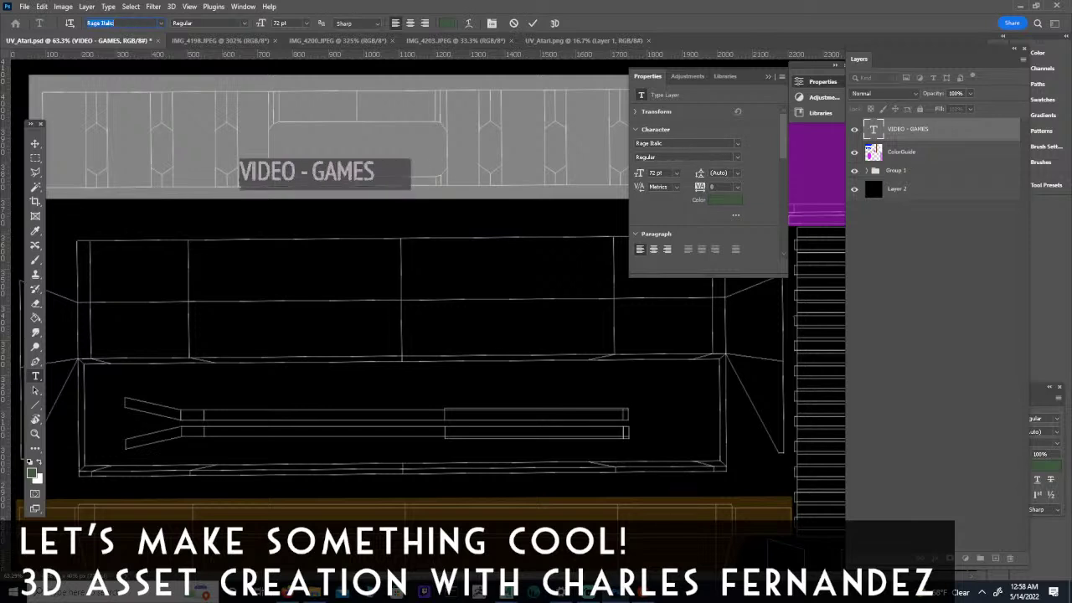
pyautogui.press('Down')
pyautogui.press('Down')
pyautogui.press('Down')
pyautogui.press('Down')
pyautogui.press('Down')
pyautogui.press('Down')
pyautogui.press('Down')
pyautogui.press('Down')
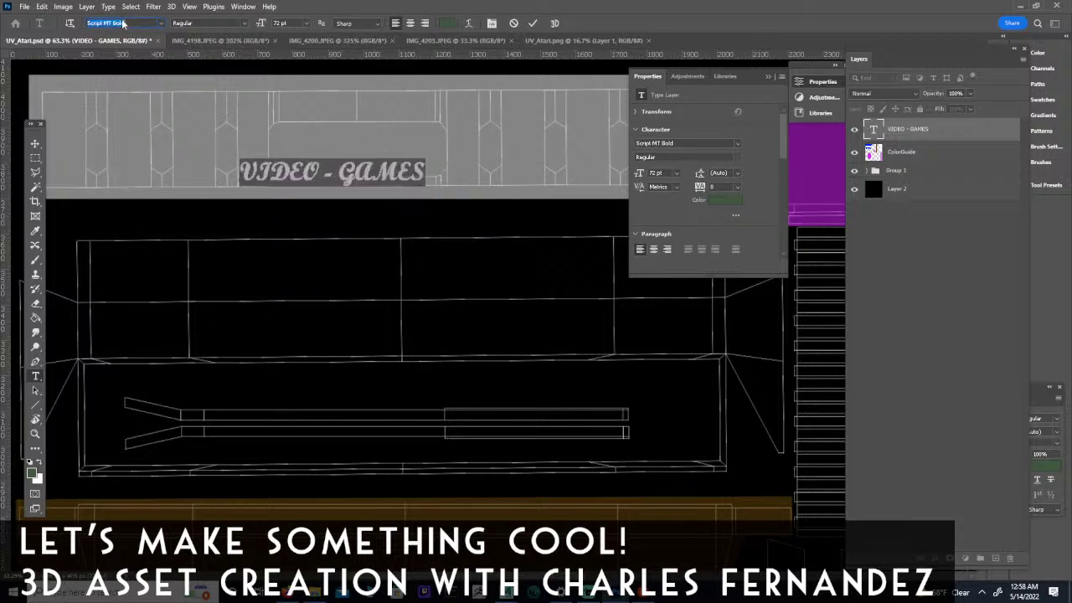
# Try the fonts after Script MT Bold on the VIDEO - GAMES text, continuing down the list to Sitka.
pyautogui.press('Down')
pyautogui.press('Down')
pyautogui.press('Down')
pyautogui.press('Down')
pyautogui.press('Down')
pyautogui.press('Down')
pyautogui.press('Down')
pyautogui.press('Down')
pyautogui.press('Down')
pyautogui.press('Down')
pyautogui.press('Down')
pyautogui.press('Down')
pyautogui.press('Down')
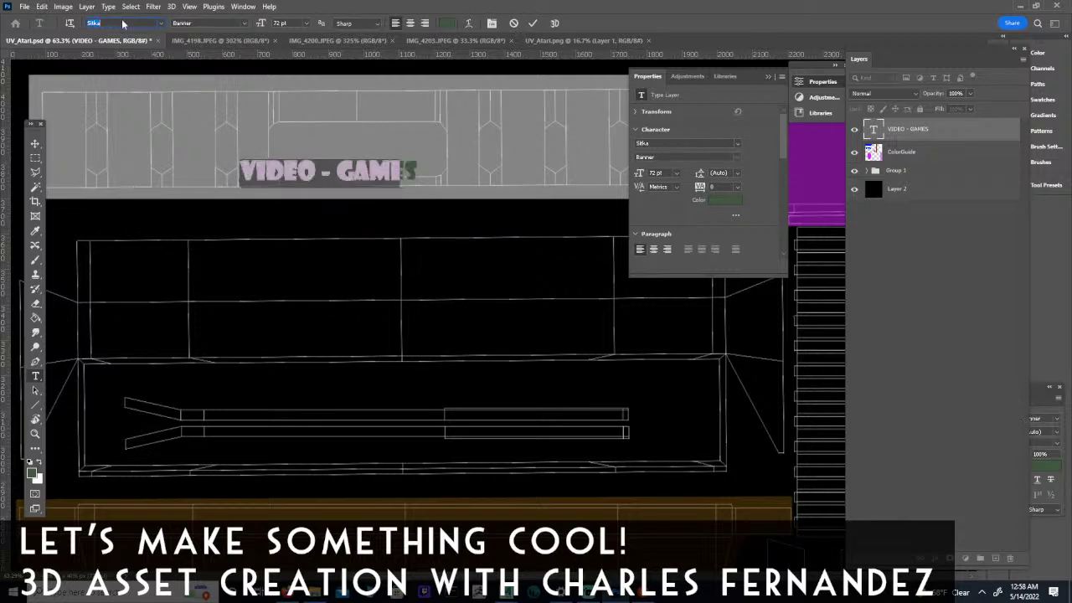
# Go back through the fonts before Sitka on the VIDEO - GAMES text, comparing Segoe UI Symbol and Segoe UI.
pyautogui.press('Up')
pyautogui.press('Up')
pyautogui.press('Up')
pyautogui.press('Up')
pyautogui.press('Up')
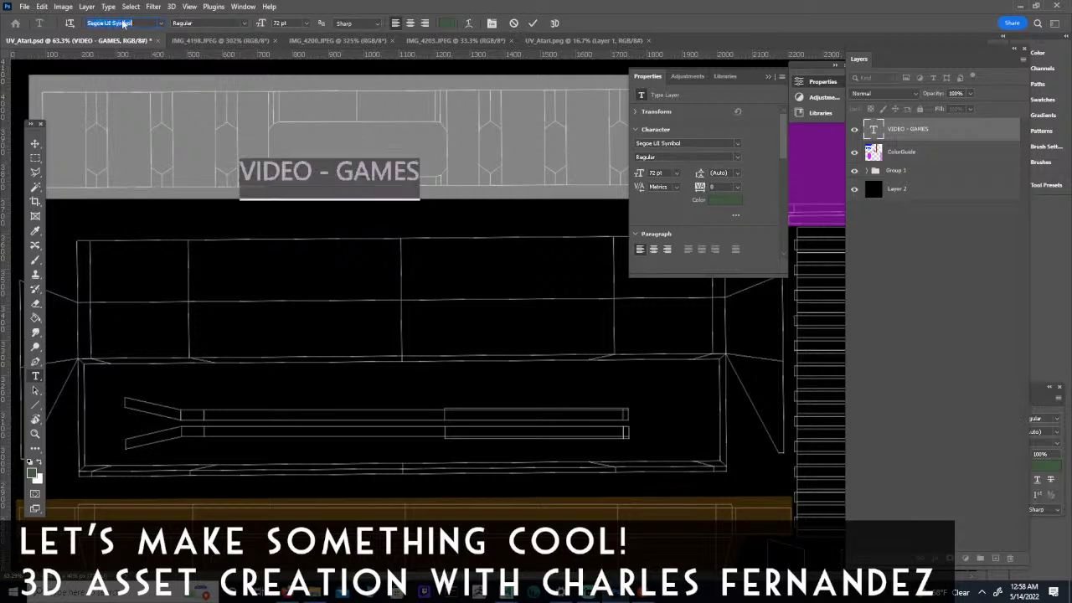
pyautogui.press('Up')
pyautogui.press('Up')
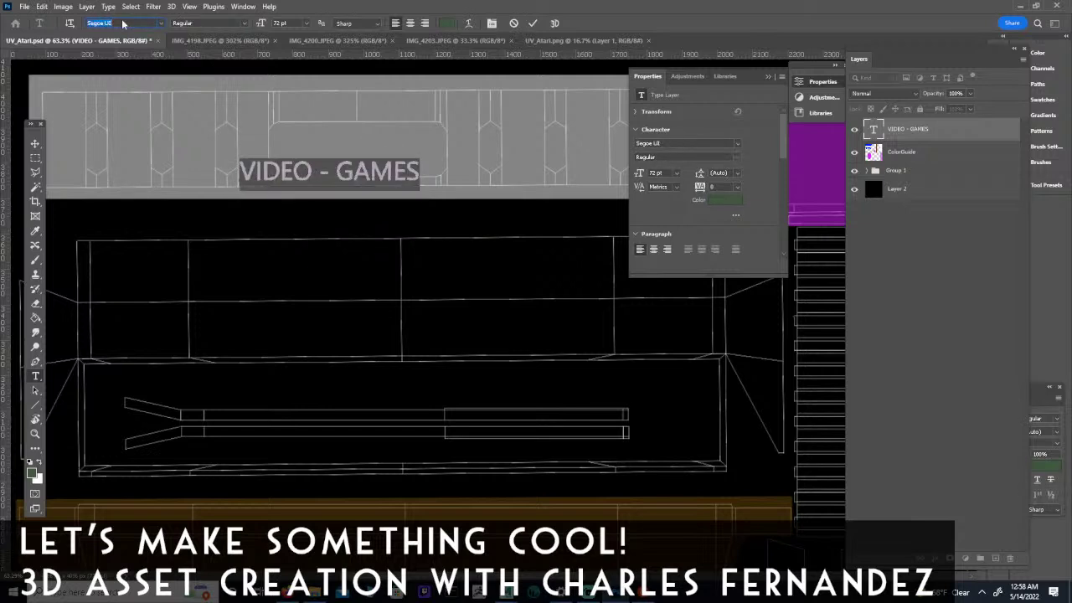
# Try the fonts after Segoe UI on the VIDEO - GAMES text, comparing Source Code Pro, Source Sans Variable and Source Serif Variable.
pyautogui.press('Down')
pyautogui.press('Down')
pyautogui.press('Down')
pyautogui.press('Down')
pyautogui.press('Down')
pyautogui.press('Down')
pyautogui.press('Down')
pyautogui.press('Down')
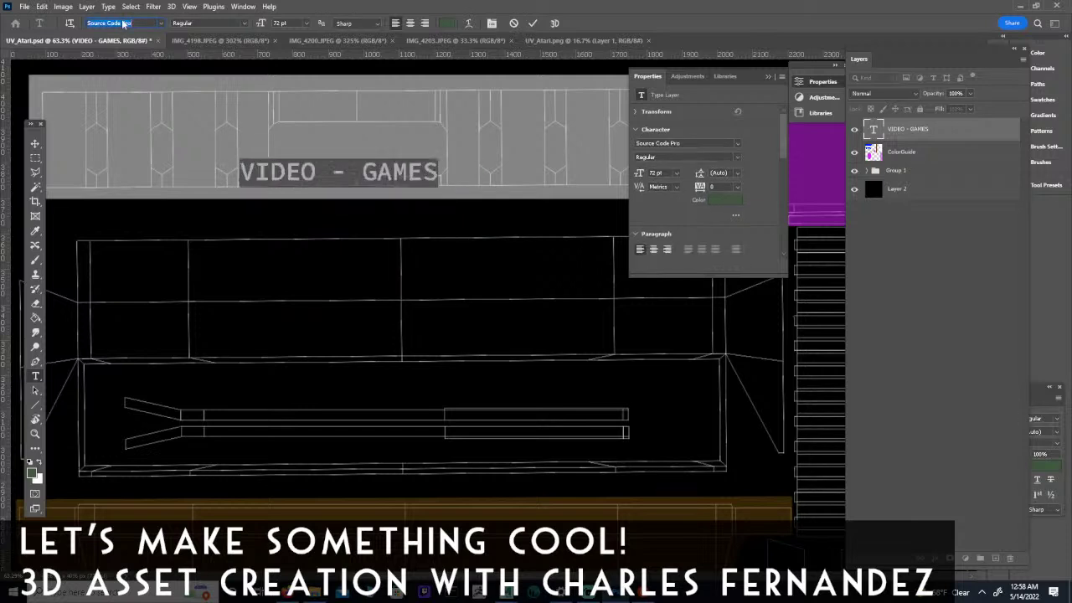
pyautogui.press('Down')
pyautogui.press('Down')
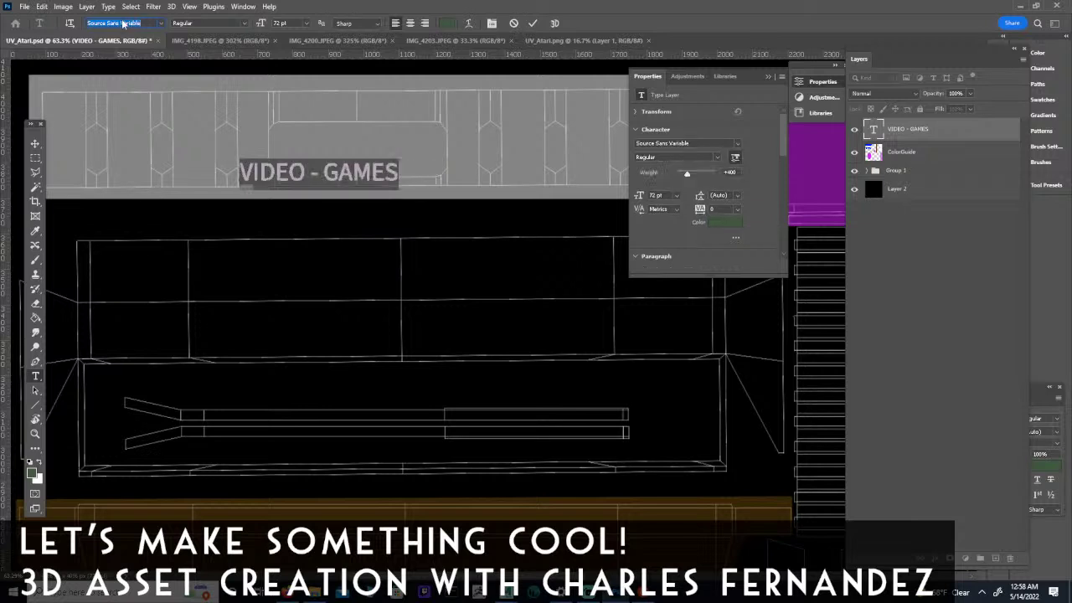
pyautogui.press('Down')
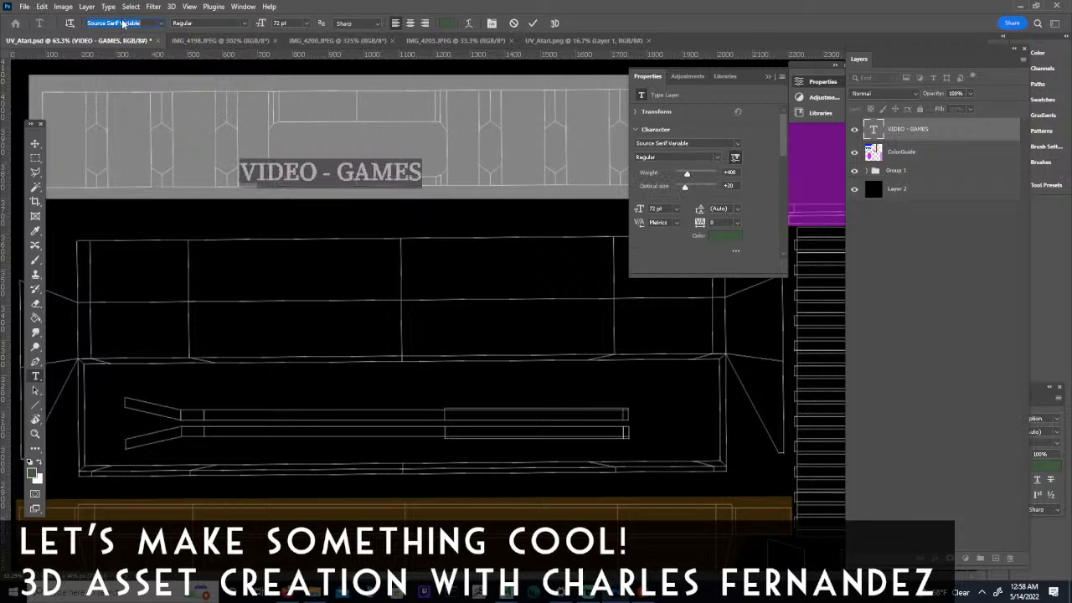
# Try the fonts after Source Serif Variable on the VIDEO - GAMES text, through Stencil Std, Symbol and Tekton Pro to Terminator Real NFI.
pyautogui.press('Down')
pyautogui.press('Down')
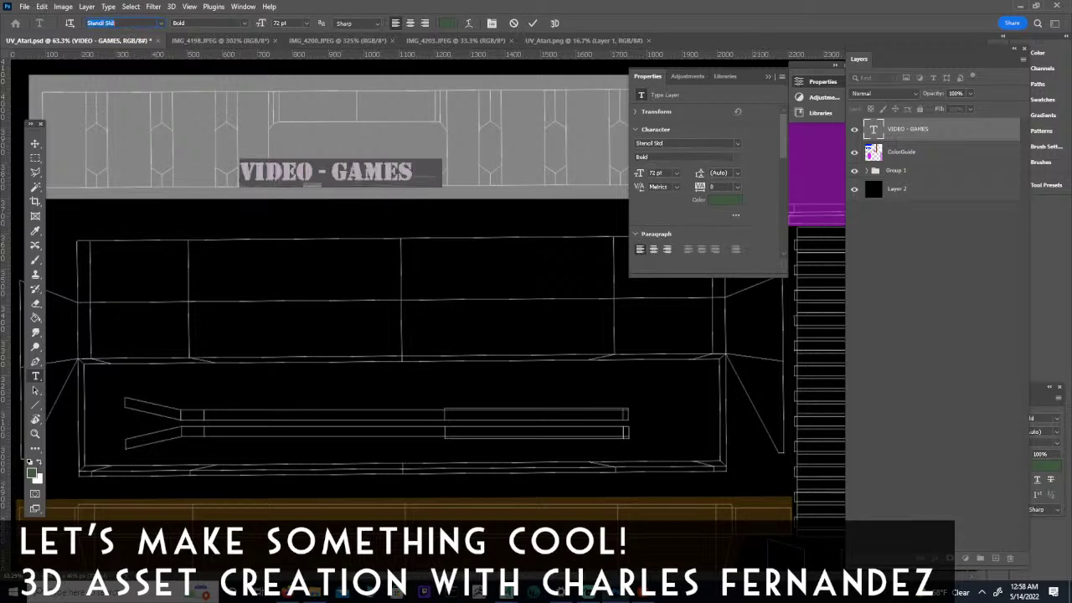
pyautogui.press('Down')
pyautogui.press('Down')
pyautogui.press('Down')
pyautogui.press('Down')
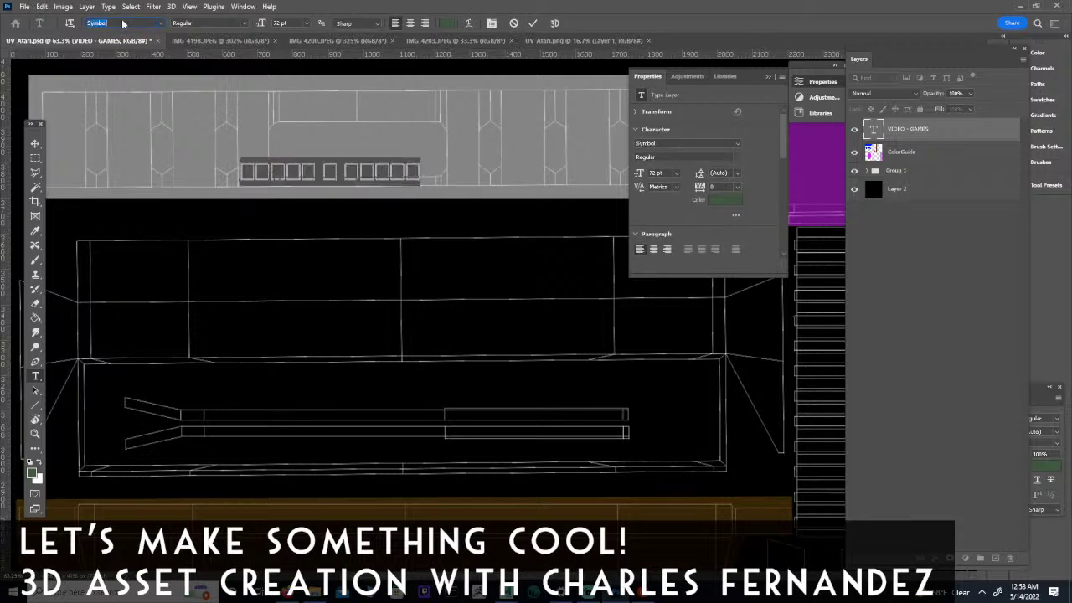
pyautogui.press('Down')
pyautogui.press('Down')
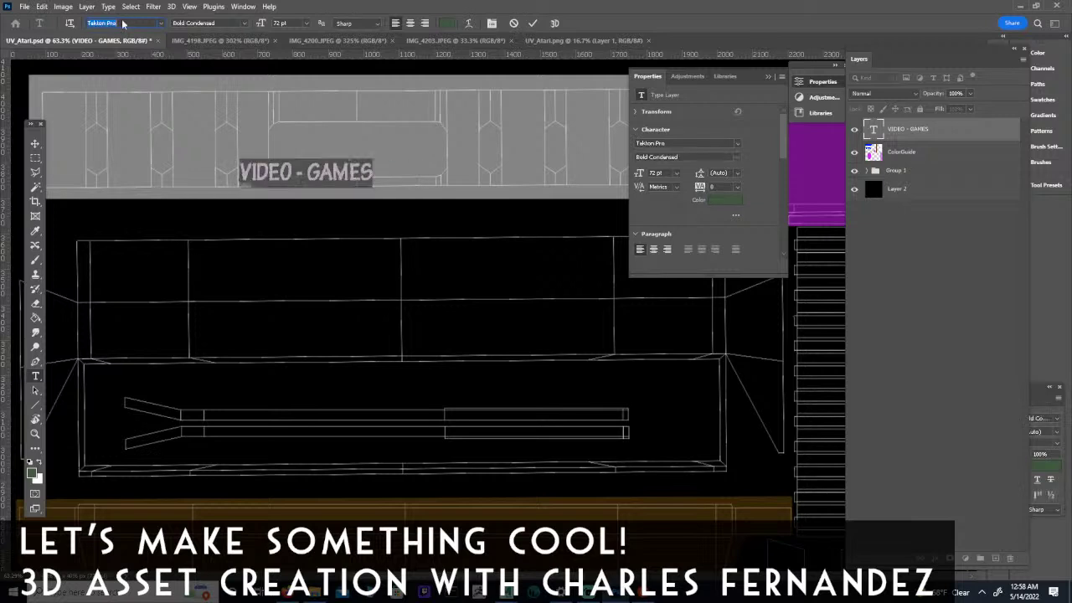
pyautogui.press('Down')
pyautogui.press('Down')
pyautogui.press('Down')
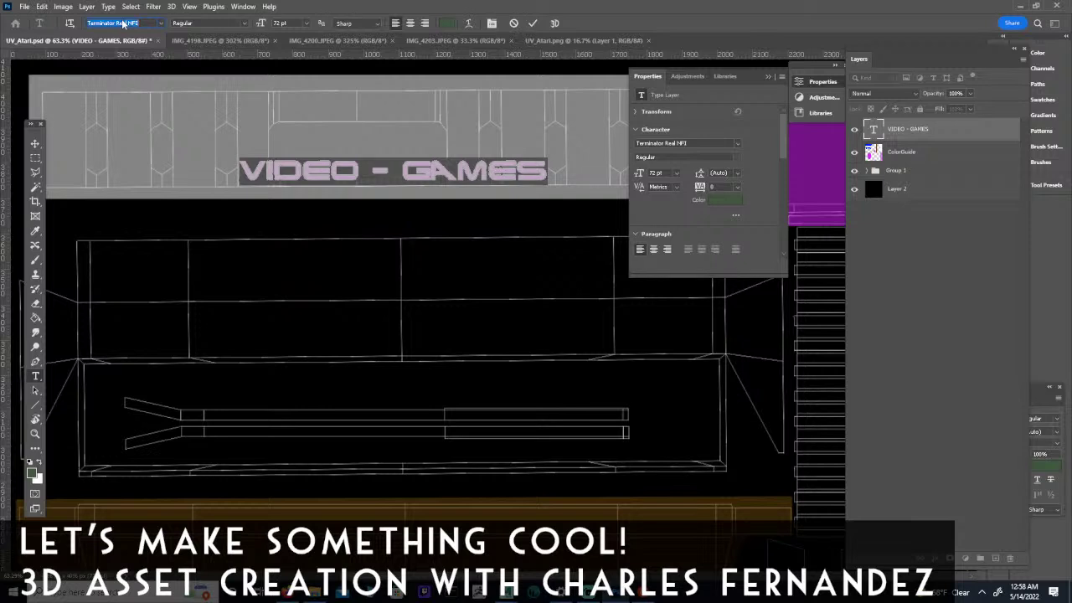
# Try the fonts after Terminator Real NFI on the VIDEO - GAMES text, going through Trajan Color and Trajan Pro to Tw Cen MT.
pyautogui.press('Down')
pyautogui.press('Down')
pyautogui.press('Down')
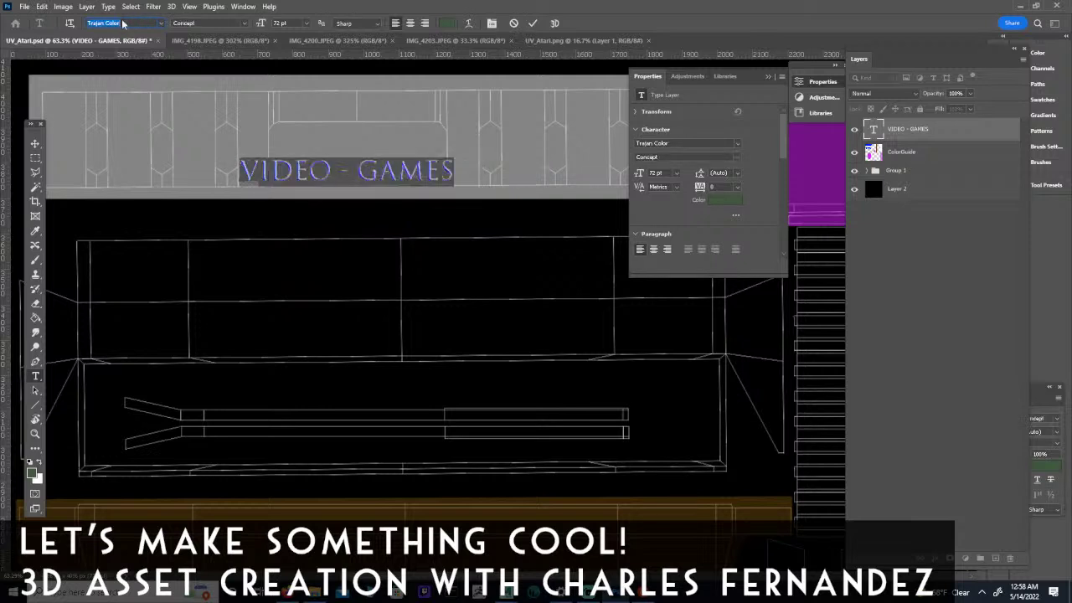
pyautogui.press('Down')
pyautogui.press('Down')
pyautogui.press('Down')
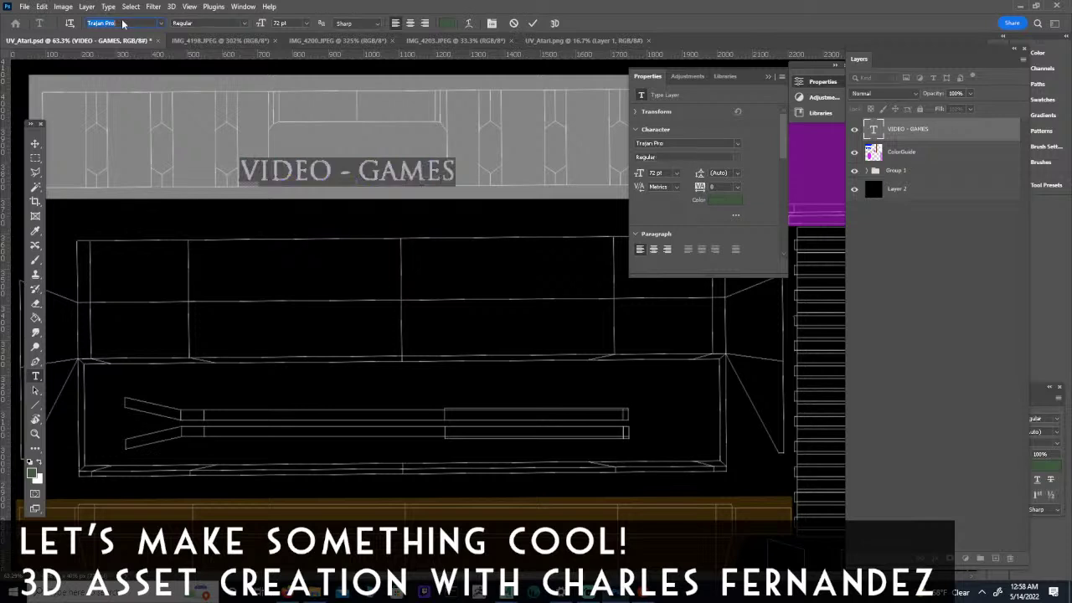
pyautogui.press('Down')
pyautogui.press('Down')
pyautogui.press('Down')
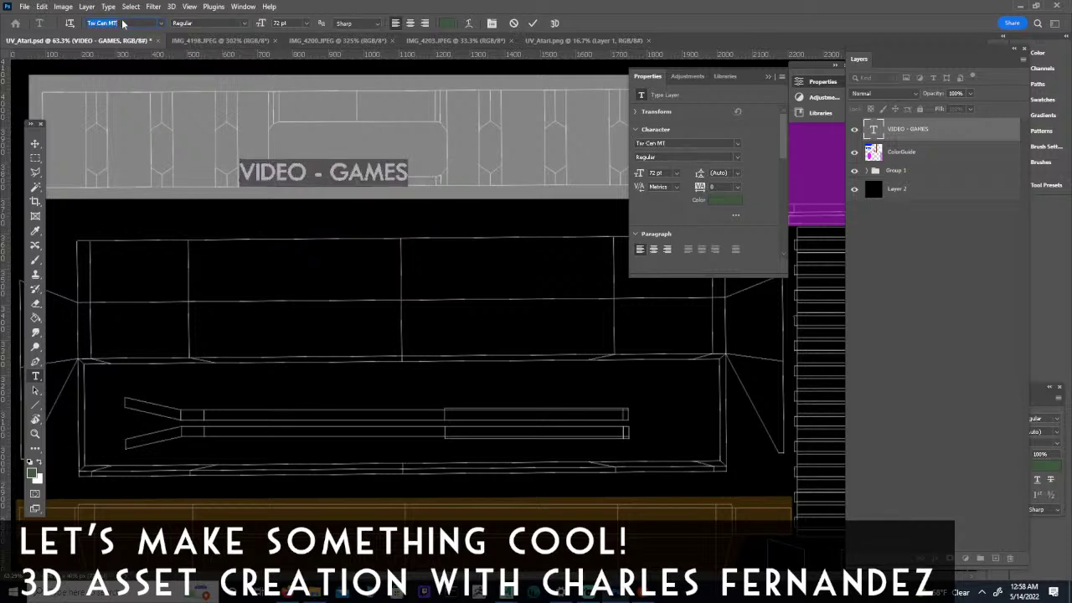
# Try the fonts after Tw Cen MT on the VIDEO - GAMES text, through Tw Cen MT Condensed Extra Bold and Viner Hand ITC to Vladimir Script.
pyautogui.press('Down')
pyautogui.press('Down')
pyautogui.press('Down')
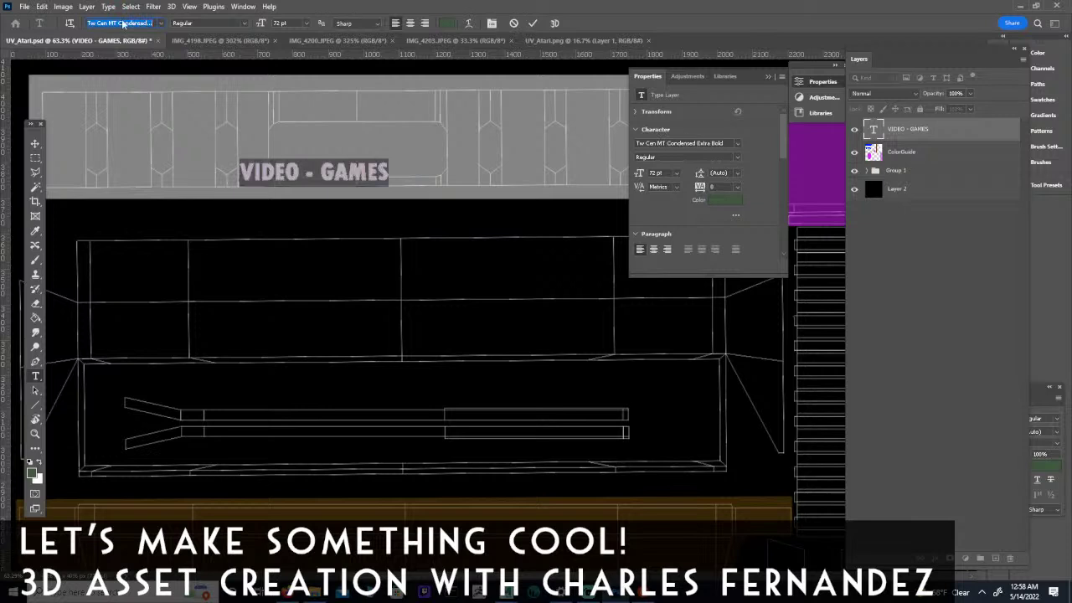
pyautogui.press('Down')
pyautogui.press('Down')
pyautogui.press('Down')
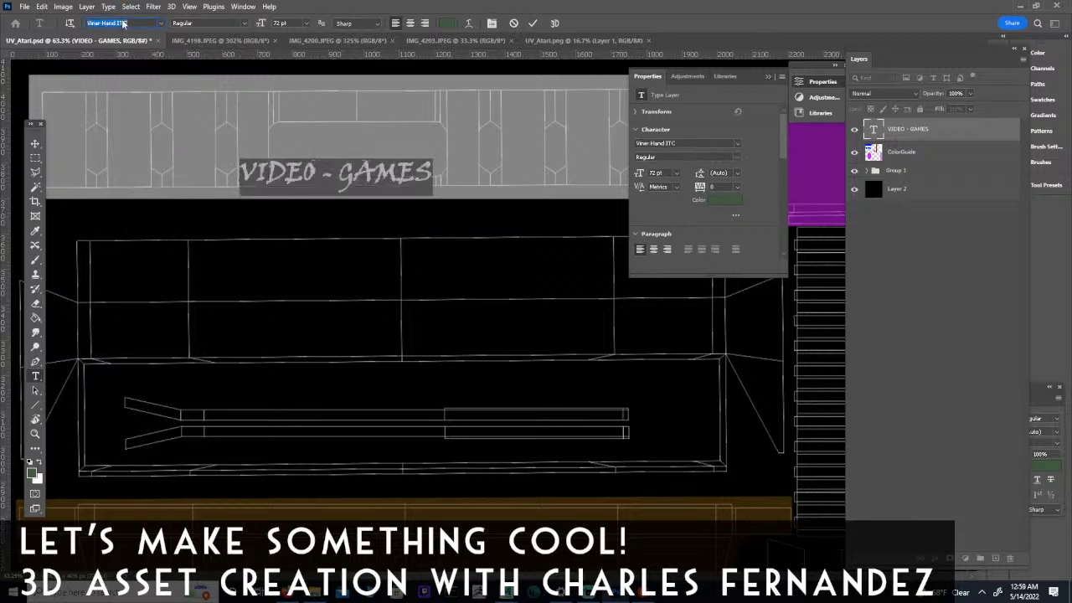
pyautogui.press('Down')
pyautogui.press('Down')
pyautogui.press('Down')
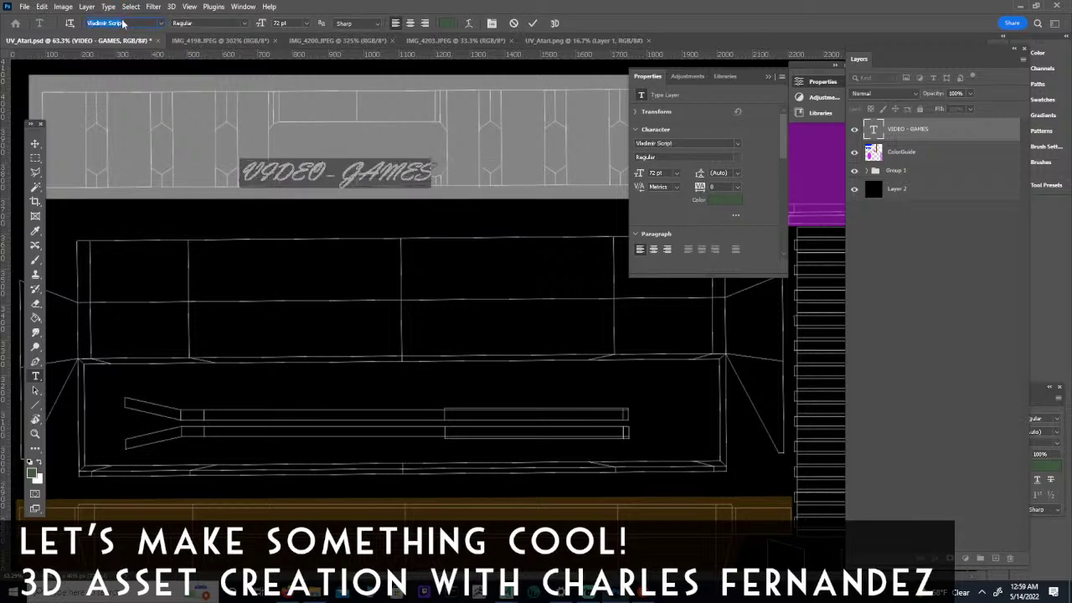
# Try the fonts after Vladimir Script on the VIDEO - GAMES text, going through Wingdings to Wingdings 3.
pyautogui.press('Down')
pyautogui.press('Down')
pyautogui.press('Down')
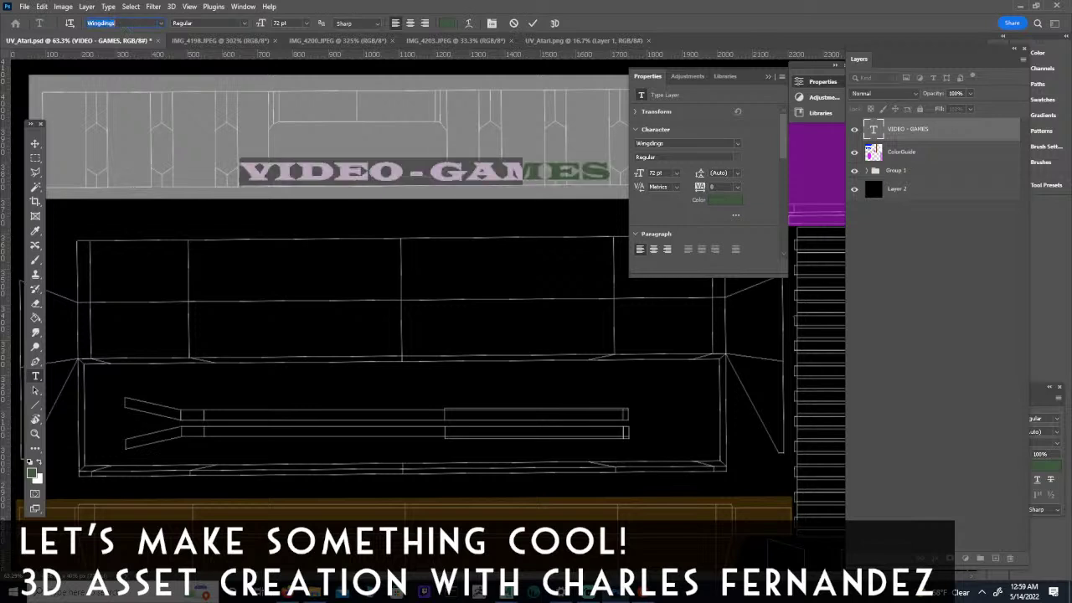
pyautogui.press('Down')
pyautogui.press('Down')
pyautogui.press('Down')
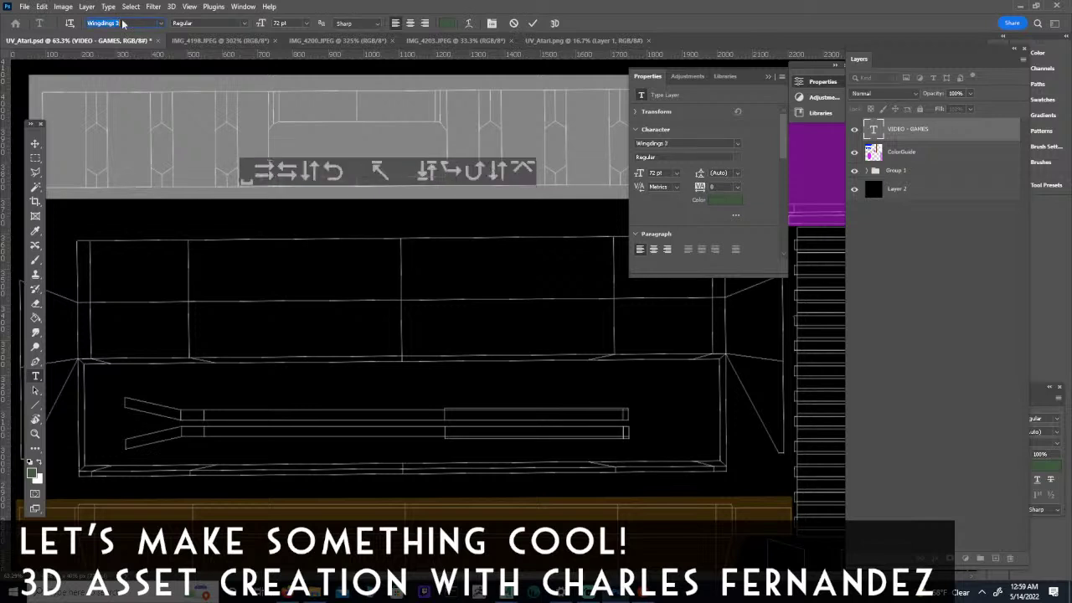
# Try the Japanese fonts on the VIDEO - GAMES text, from Kozuka Gothic Pro through Kozuka Mincho Pro and MS PGothic to Yu Gothic.
pyautogui.press('Down')
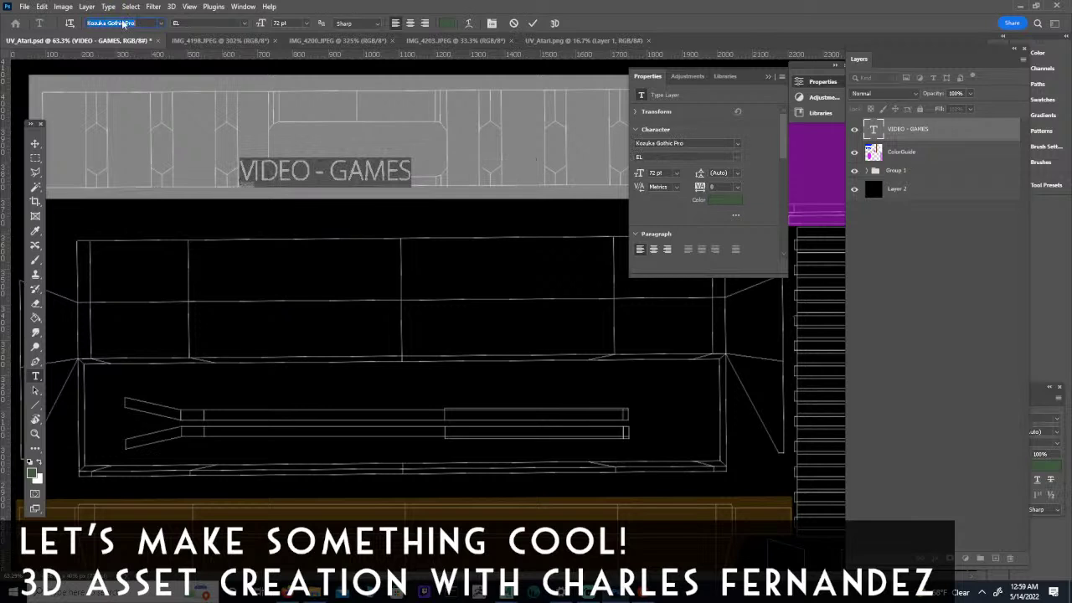
pyautogui.press('Down')
pyautogui.press('Down')
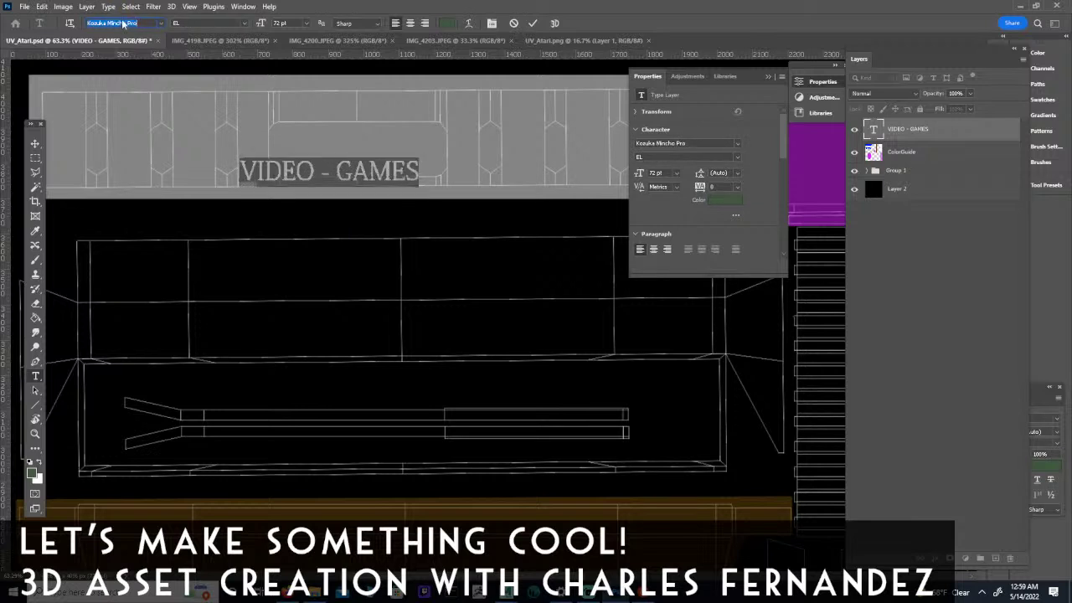
pyautogui.press('Down')
pyautogui.press('Down')
pyautogui.press('Down')
pyautogui.press('Down')
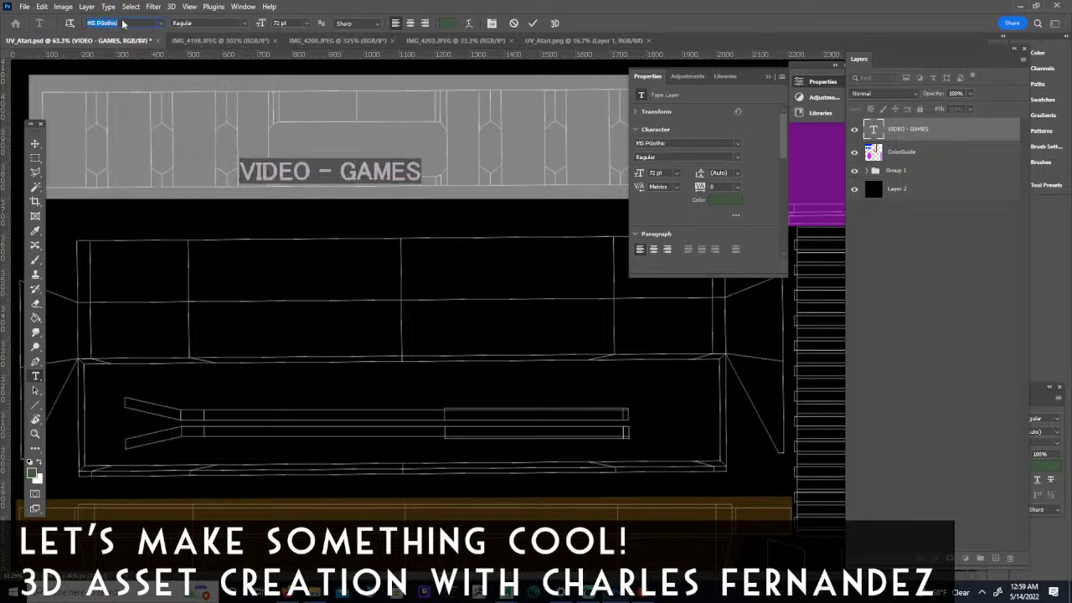
pyautogui.press('Down')
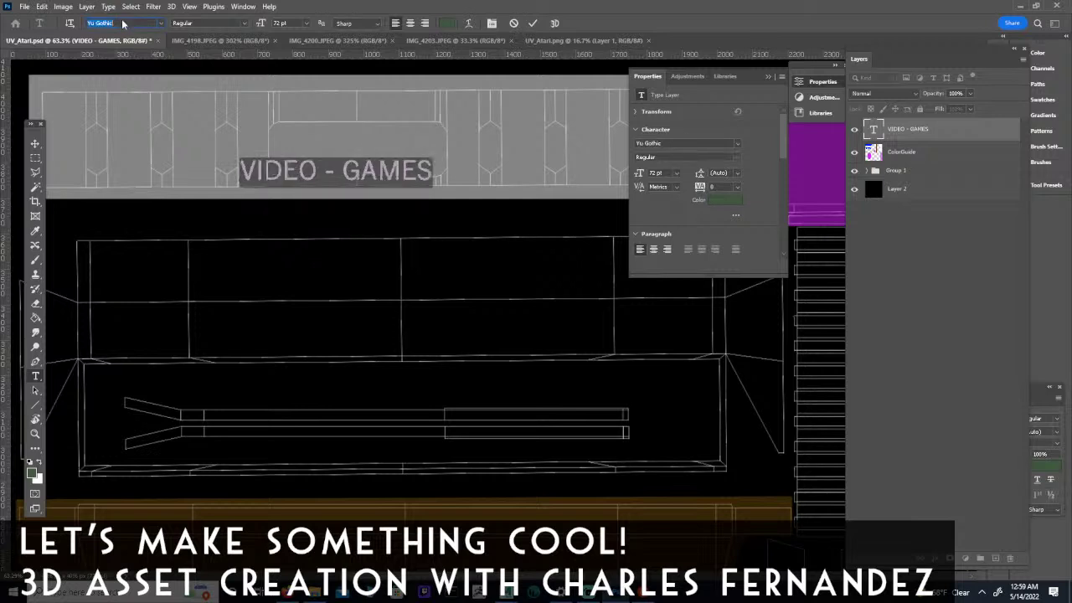
# Try the fonts after Yu Gothic on the VIDEO - GAMES text, through Adobe Fan Heiti Std and Microsoft JhengHei to PMingLiU-ExtB.
pyautogui.press('Down')
pyautogui.press('Down')
pyautogui.press('Down')
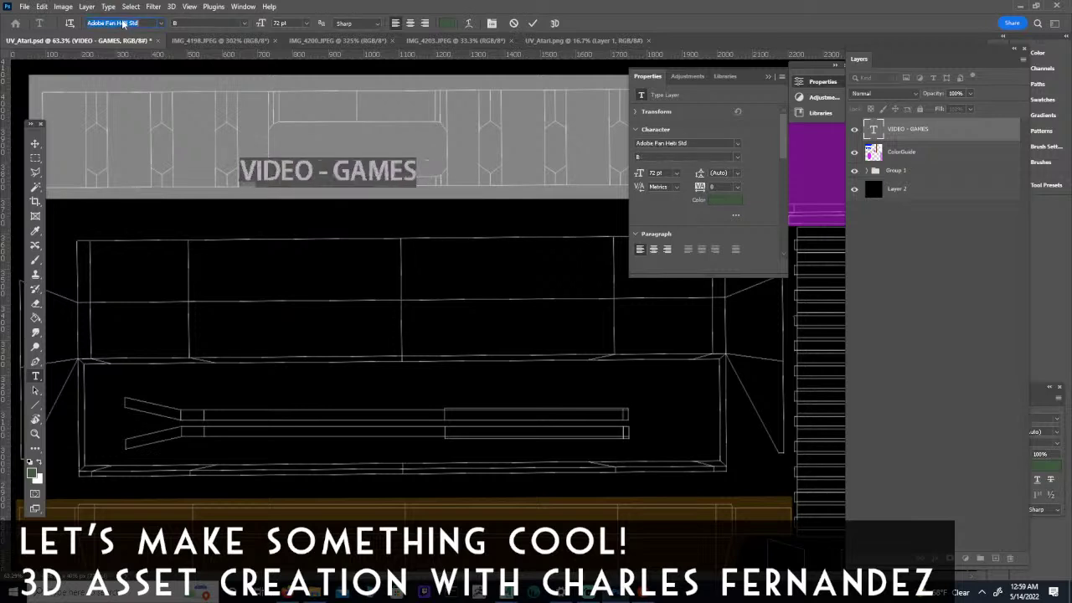
pyautogui.press('Down')
pyautogui.press('Down')
pyautogui.press('Down')
pyautogui.press('Down')
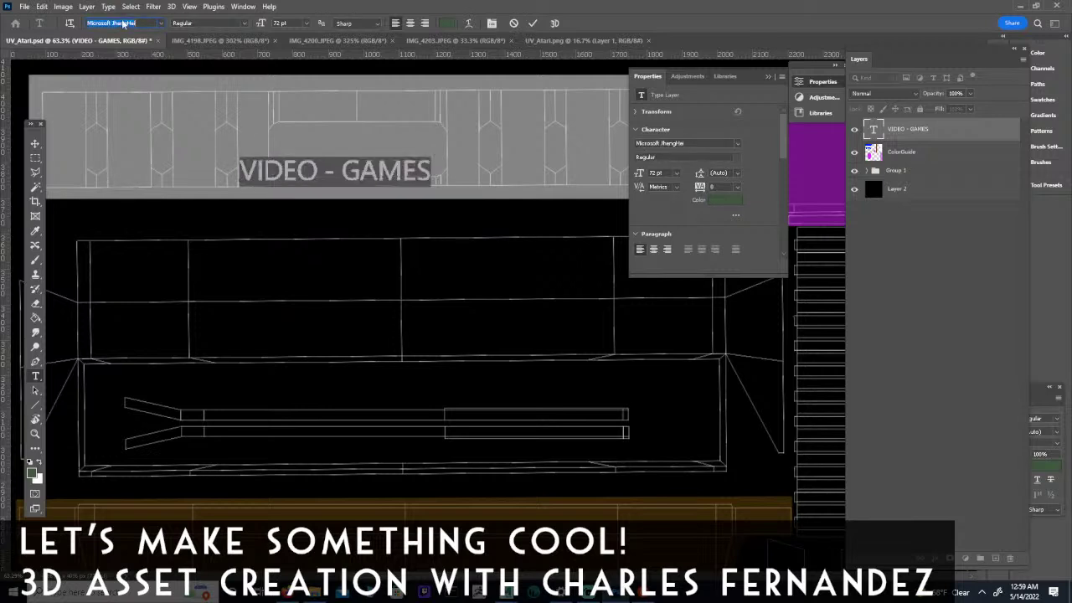
pyautogui.press('Down')
pyautogui.press('Down')
pyautogui.press('Down')
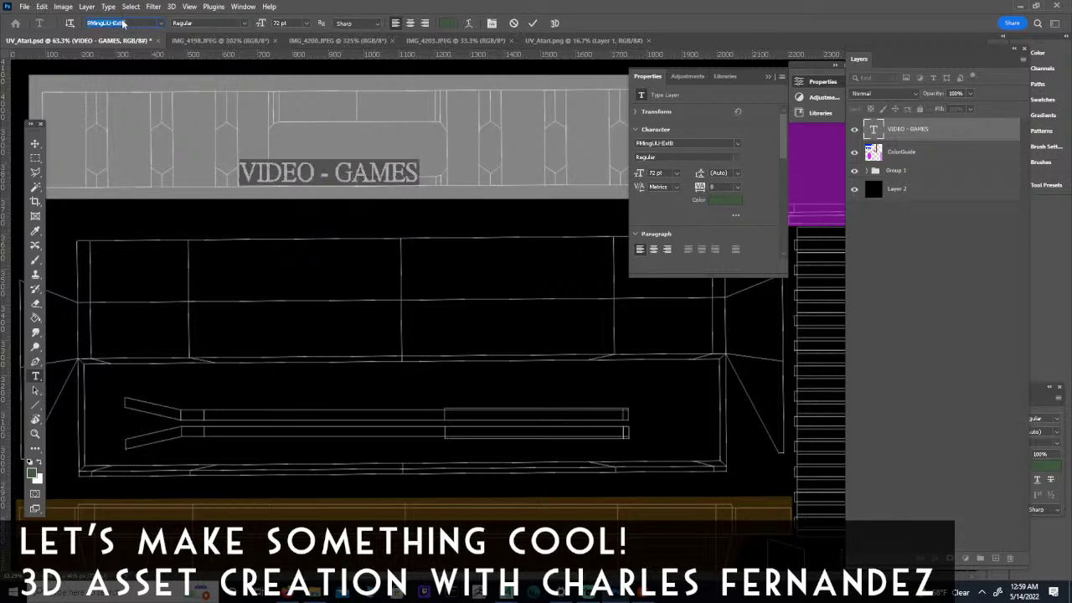
# Try the fonts after PMingLiU-ExtB on the VIDEO - GAMES text, going through Adobe Myungjo Std and Adobe Arabic to Adobe Hebrew.
pyautogui.press('Down')
pyautogui.press('Down')
pyautogui.press('Down')
pyautogui.press('Down')
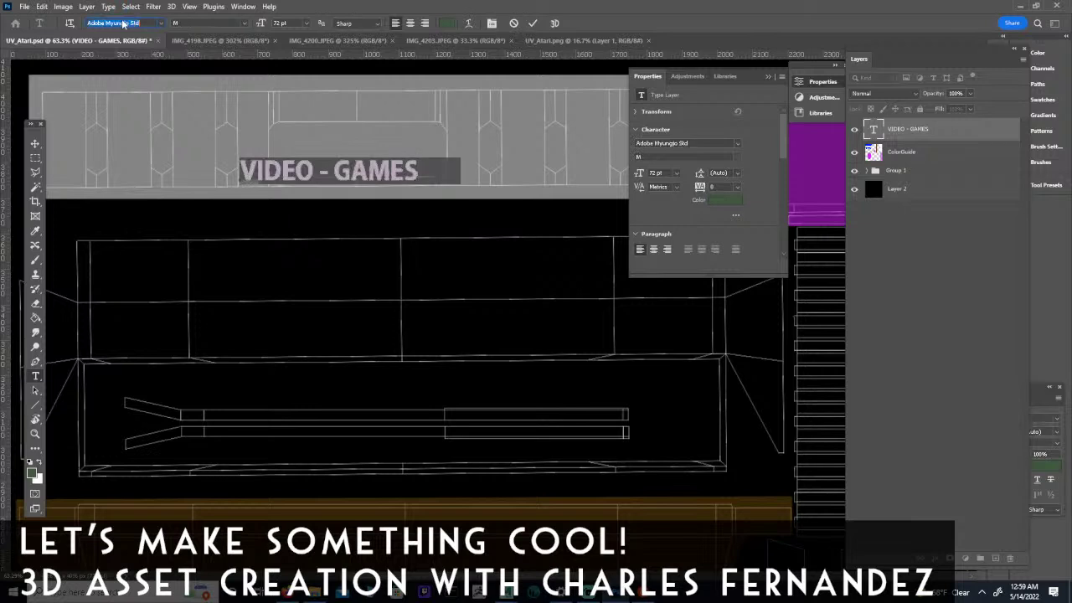
pyautogui.press('Down')
pyautogui.press('Down')
pyautogui.press('Down')
pyautogui.press('Down')
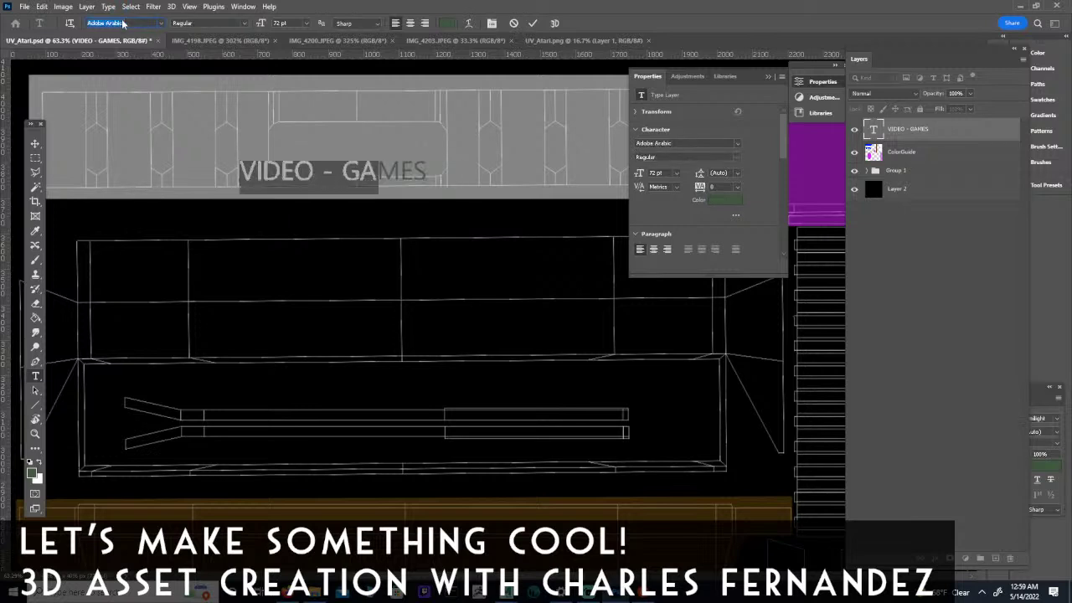
pyautogui.press('Down')
pyautogui.press('Down')
pyautogui.press('Down')
pyautogui.press('Down')
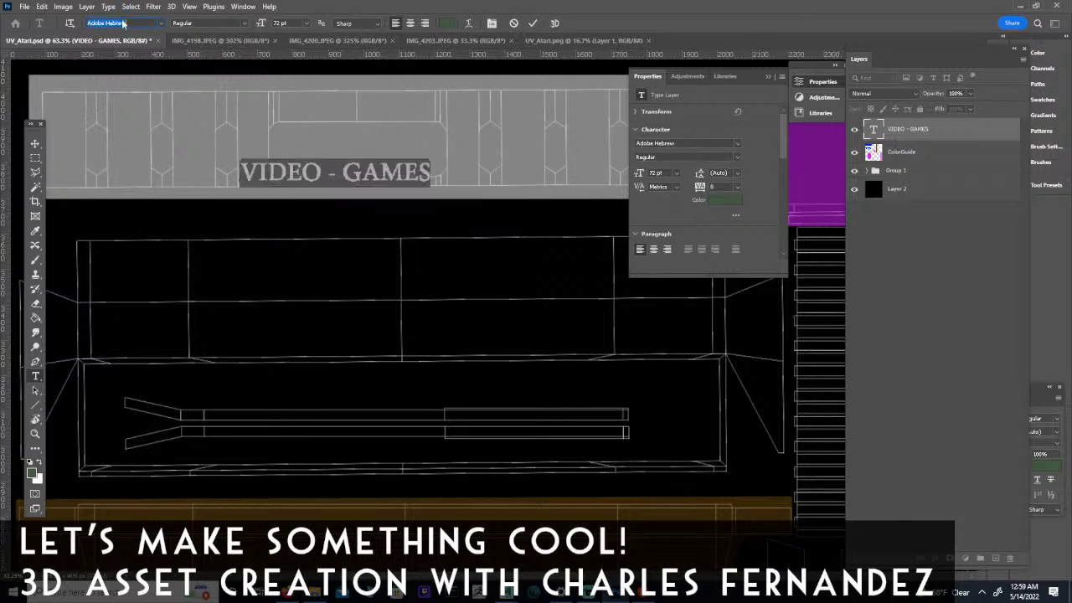
# Try the fonts after Adobe Hebrew on the VIDEO - GAMES text, comparing Adobe Devanagari, Nirmala UI and Myanmar Text.
pyautogui.press('Down')
pyautogui.press('Down')
pyautogui.press('Down')
pyautogui.press('Down')
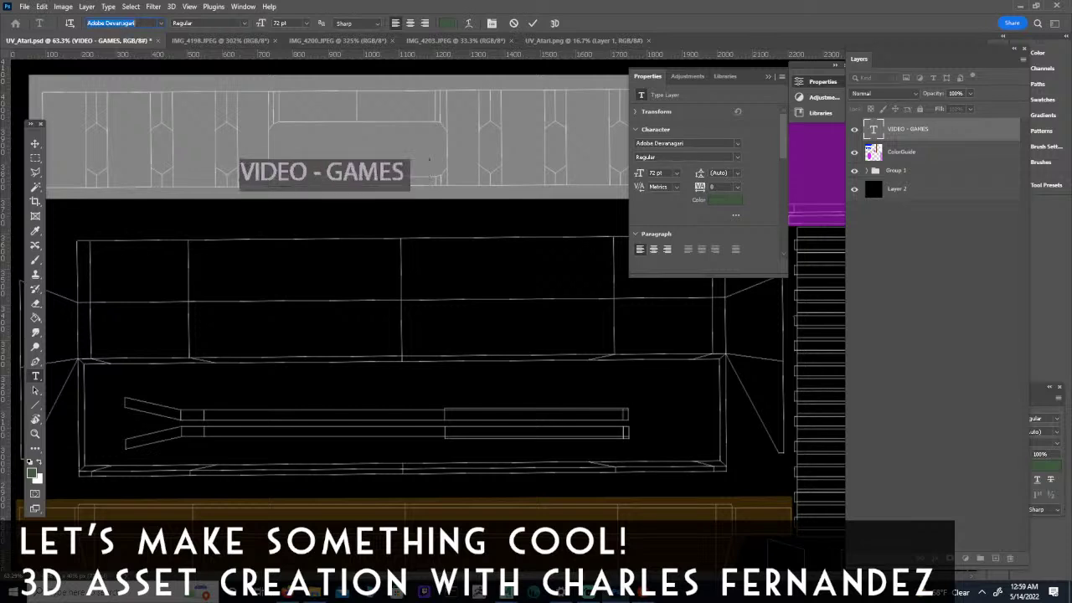
pyautogui.press('Down')
pyautogui.press('Down')
pyautogui.press('Down')
pyautogui.press('Down')
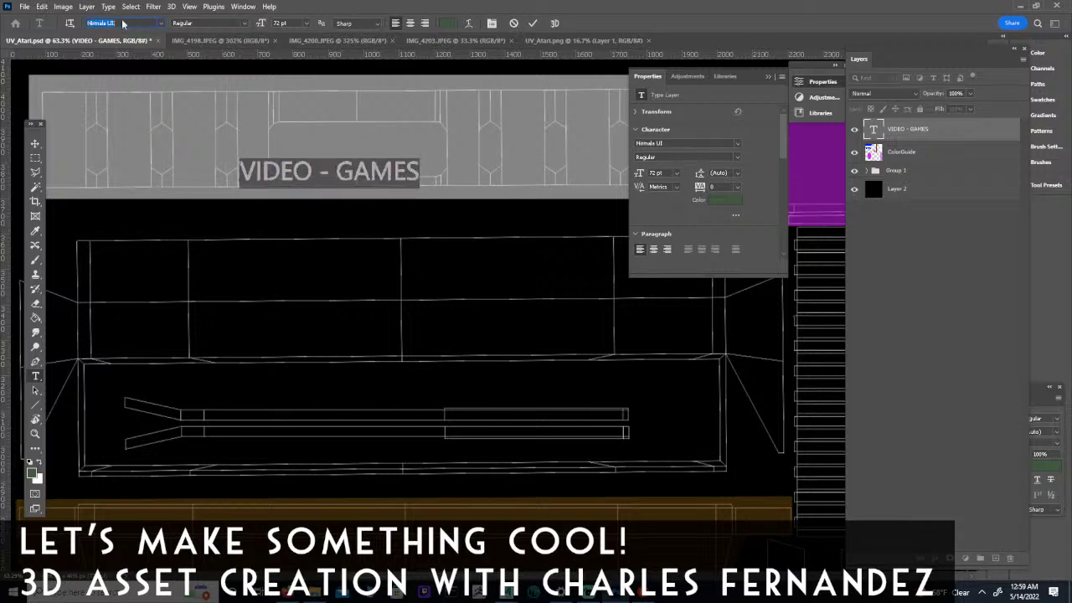
pyautogui.press('Down')
pyautogui.press('Down')
pyautogui.press('Down')
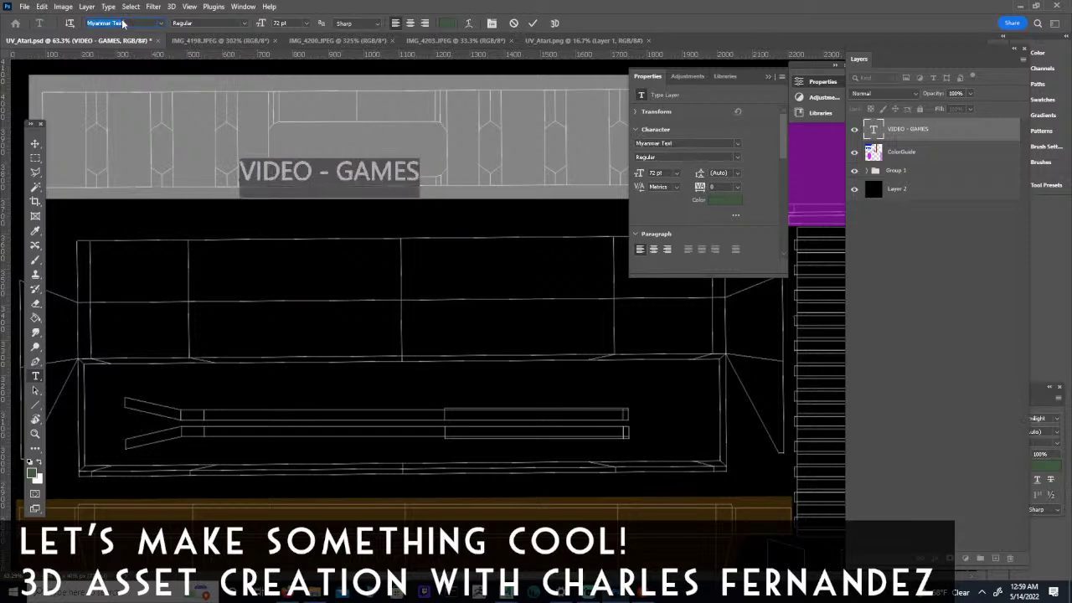
# Try the fonts after Myanmar Text on the VIDEO - GAMES text, through Noto Sans Lao to Noto Sans Sinhala.
pyautogui.press('Down')
pyautogui.press('Down')
pyautogui.press('Down')
pyautogui.press('Down')
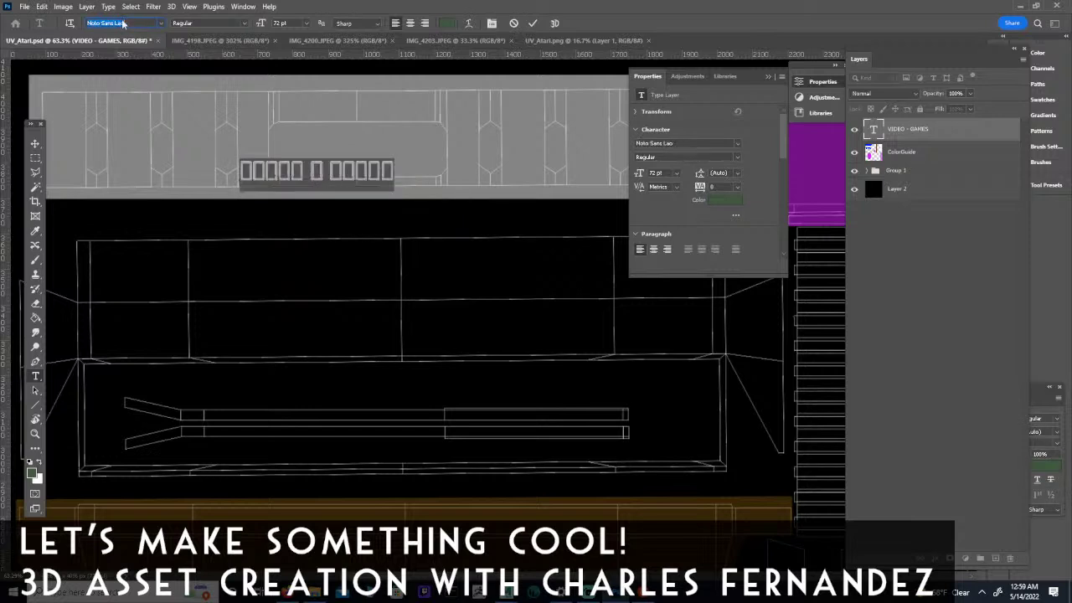
pyautogui.press('Down')
pyautogui.press('Down')
pyautogui.press('Down')
pyautogui.press('Down')
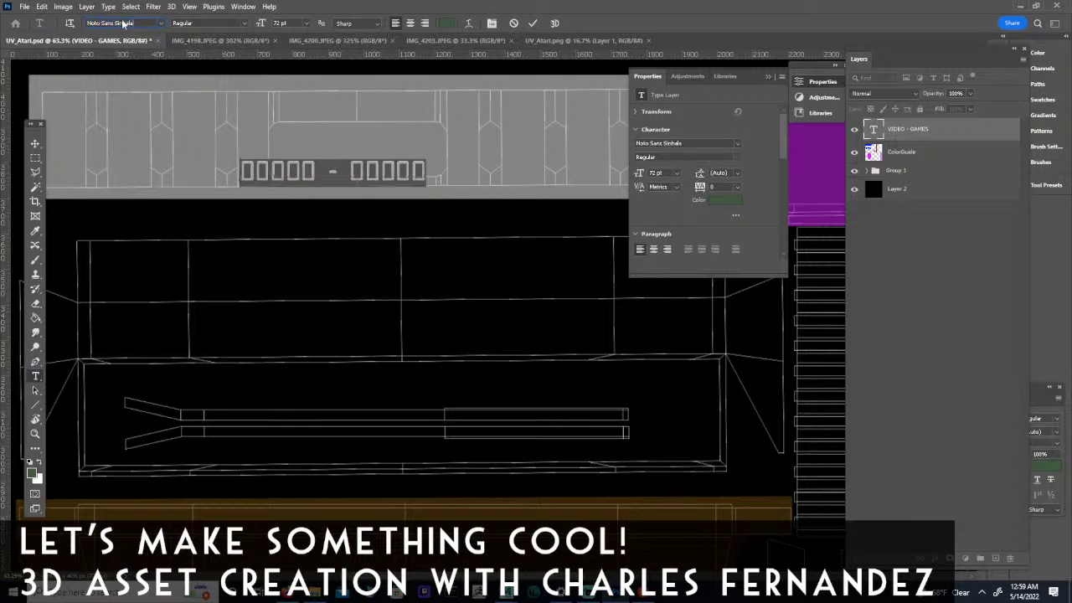
# Try the Chinese fonts on the VIDEO - GAMES text, through Adobe Kaiti Std, Microsoft YaHei and SimSun to SimSun-ExtB.
pyautogui.press('Down')
pyautogui.press('Down')
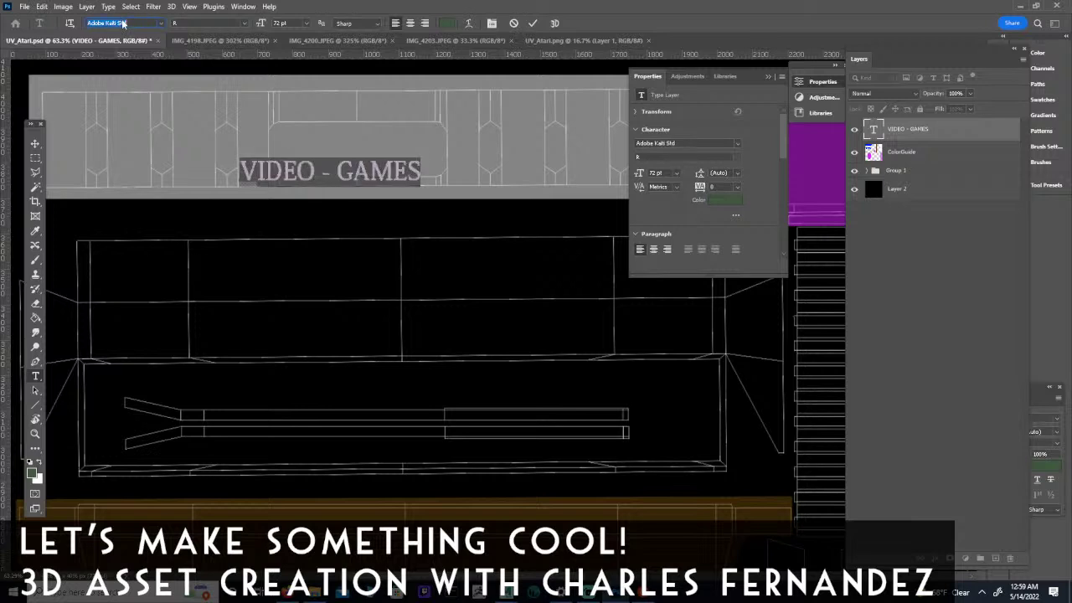
pyautogui.press('Down')
pyautogui.press('Down')
pyautogui.press('Down')
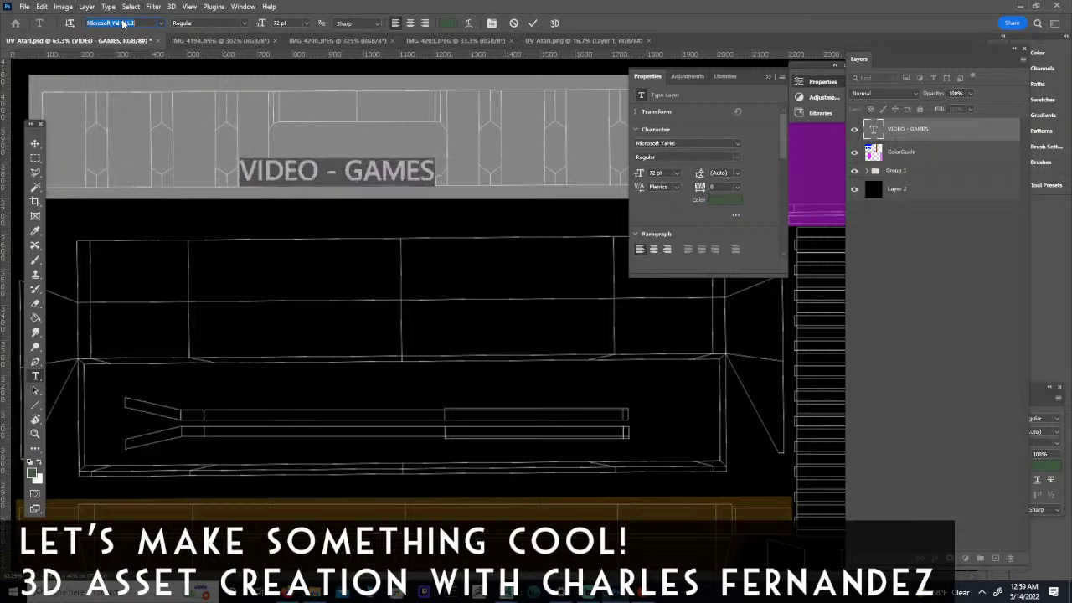
pyautogui.press('Down')
pyautogui.press('Down')
pyautogui.press('Down')
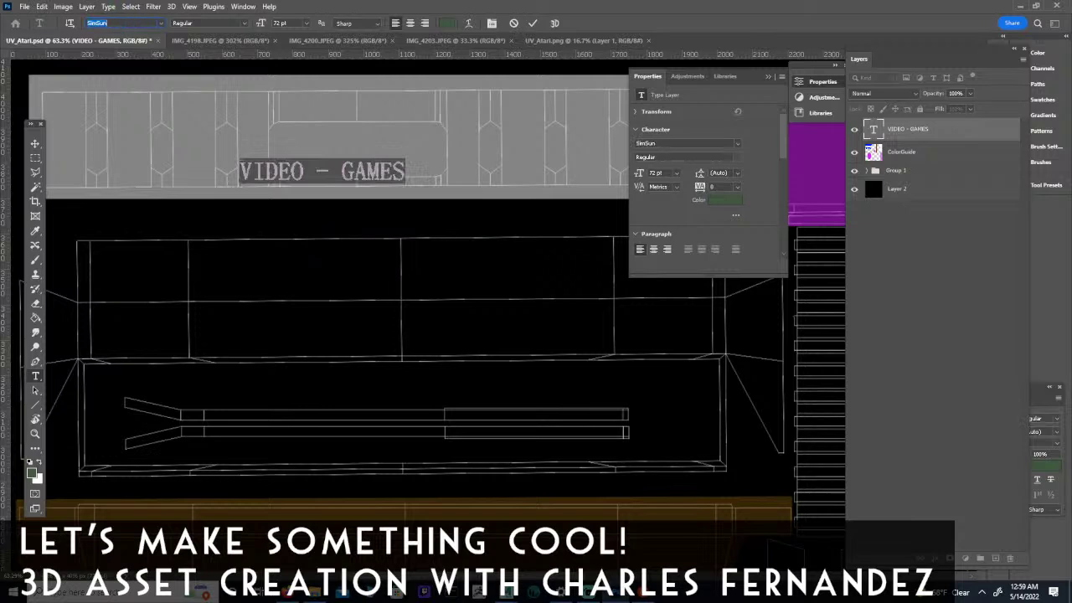
pyautogui.press('Down')
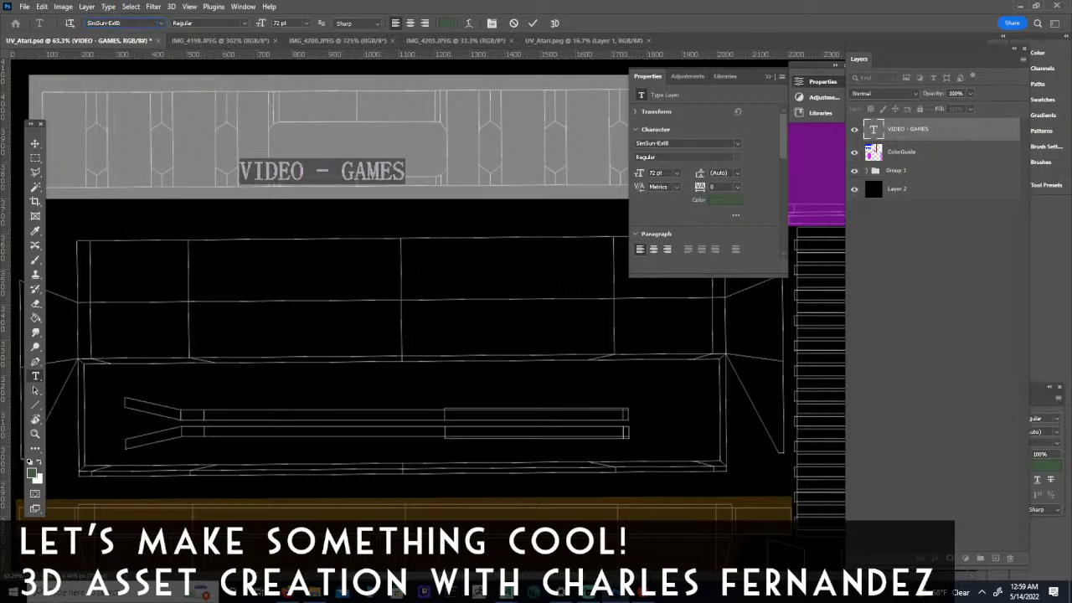
# Set the VIDEO - GAMES text's font to OCR A Std from the recently used fonts.
pyautogui.click(161, 23)
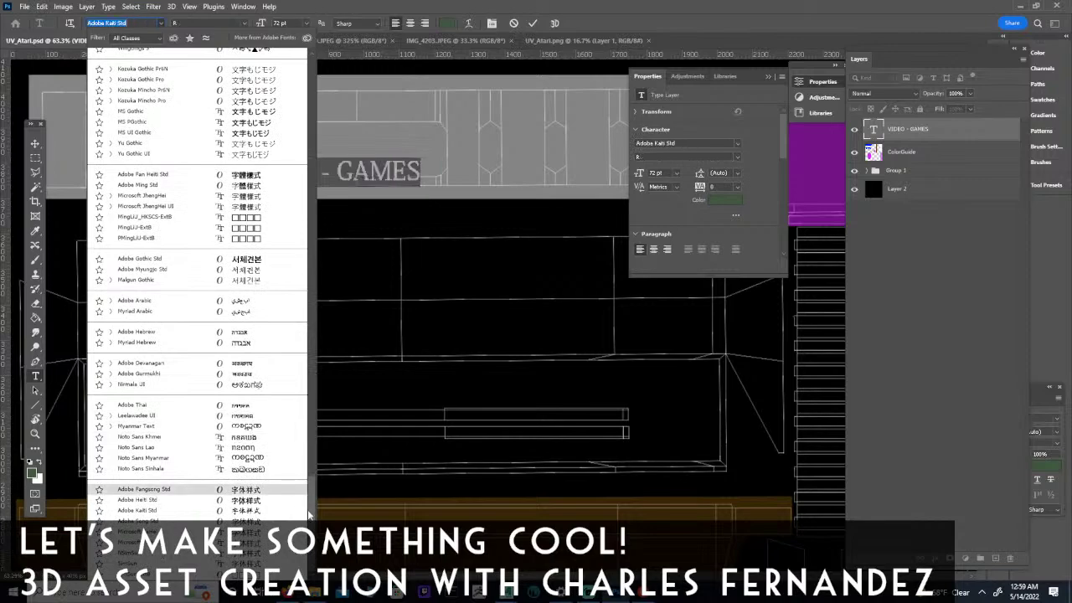
pyautogui.scroll(8, 310, 473)
pyautogui.moveTo(311, 468); pyautogui.dragTo(352, 69)
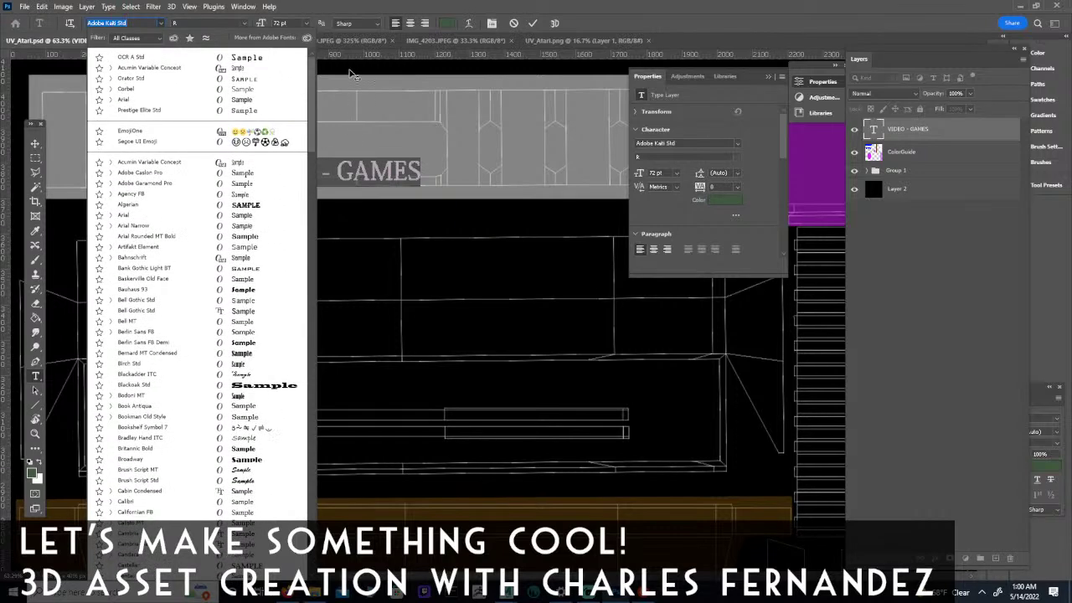
pyautogui.click(251, 58)
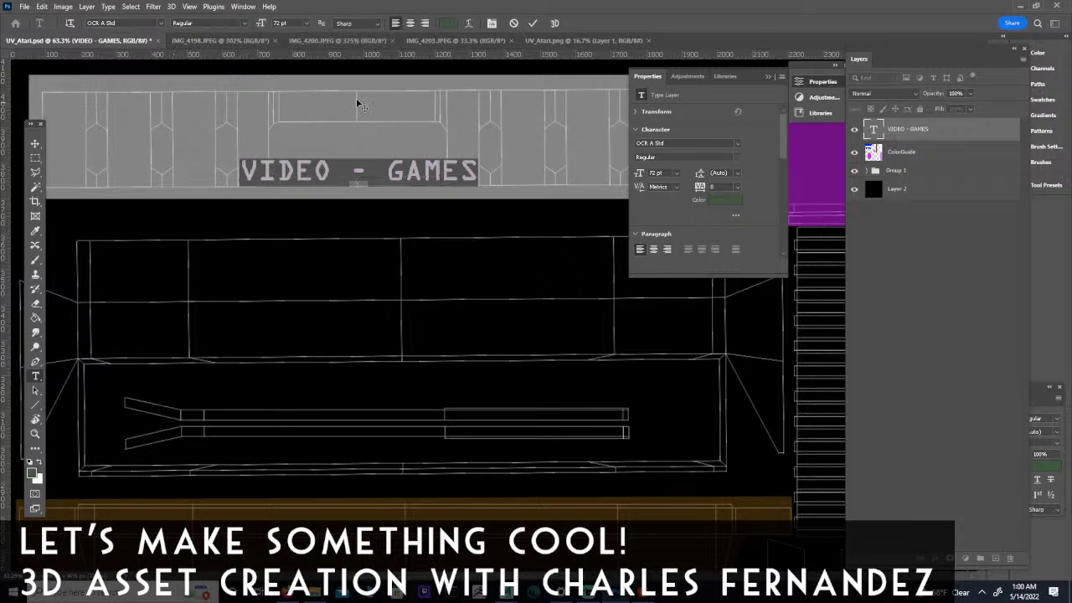
# Remove the spaces on both sides of the hyphen so the text reads VIDEO-GAMES.
pyautogui.click(352, 170)
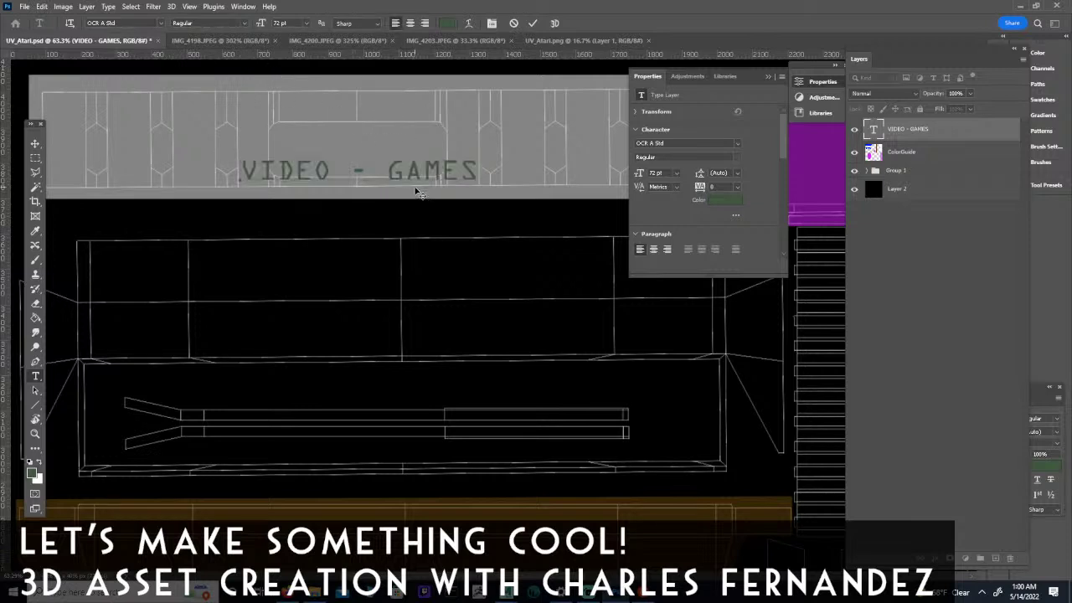
pyautogui.press('BackSpace')
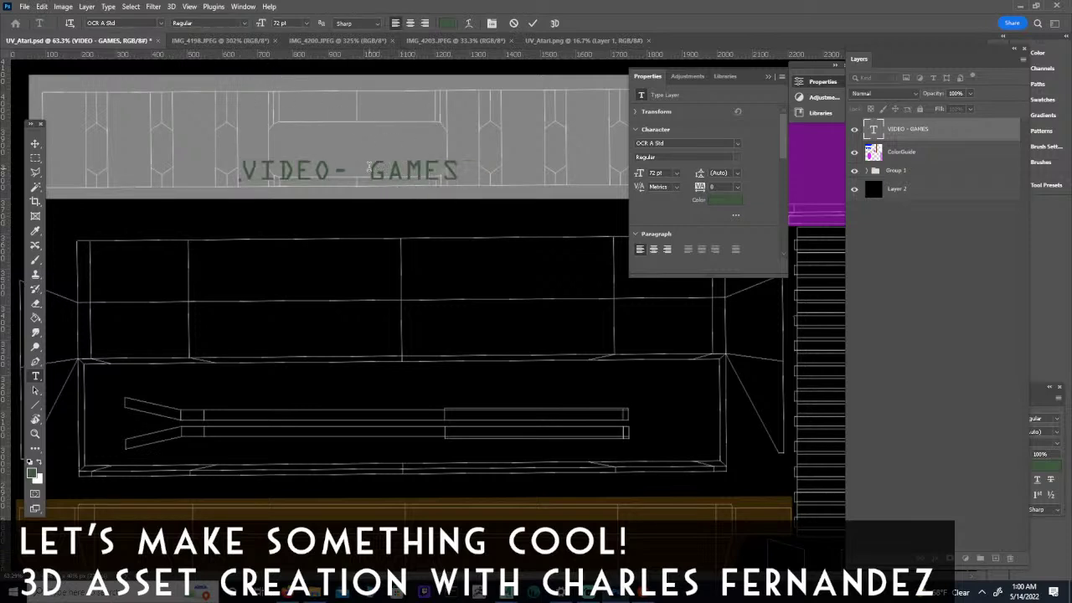
pyautogui.press('Delete')
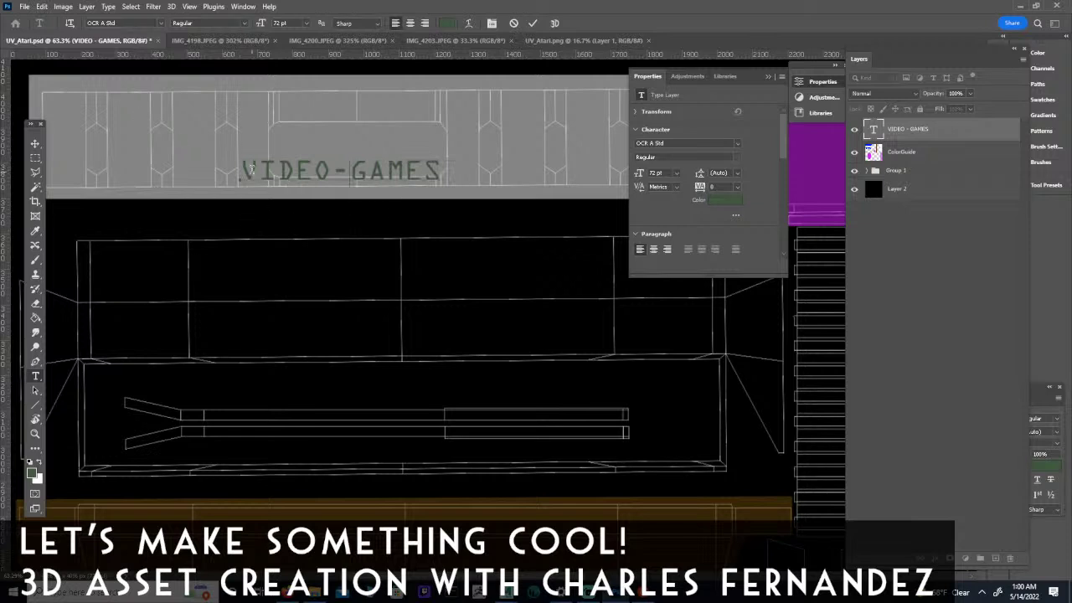
# Reduce the font size of the whole VIDEO-GAMES text to 60 pt.
pyautogui.moveTo(245, 168); pyautogui.dragTo(463, 166)
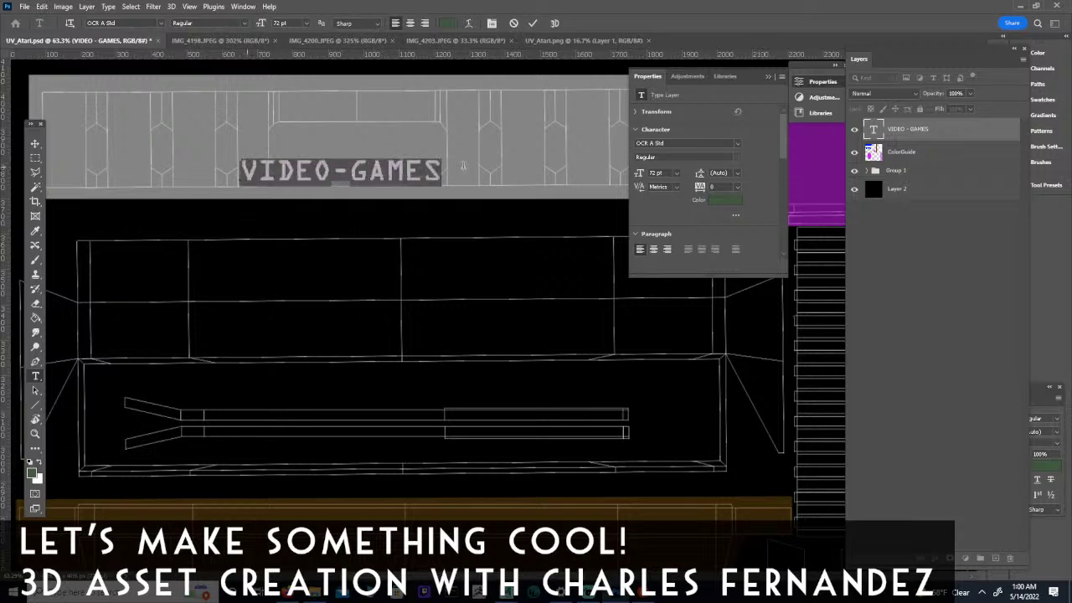
pyautogui.click(308, 24)
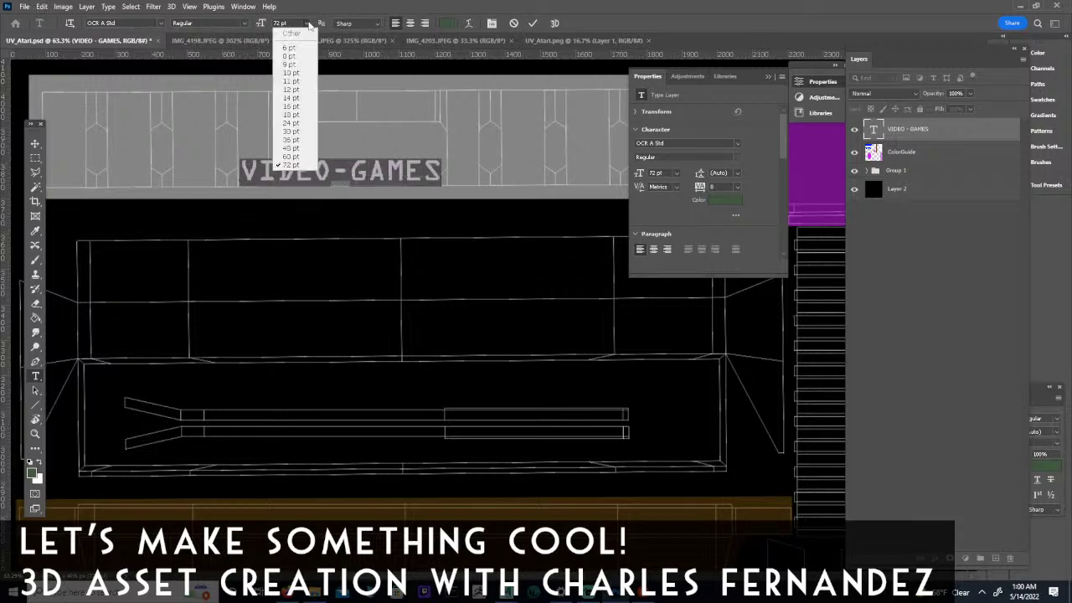
pyautogui.click(290, 156)
# Move the VIDEO-GAMES text to just above the rounded rectangle outline in the middle of the grey switch panel.
pyautogui.click(35, 144)
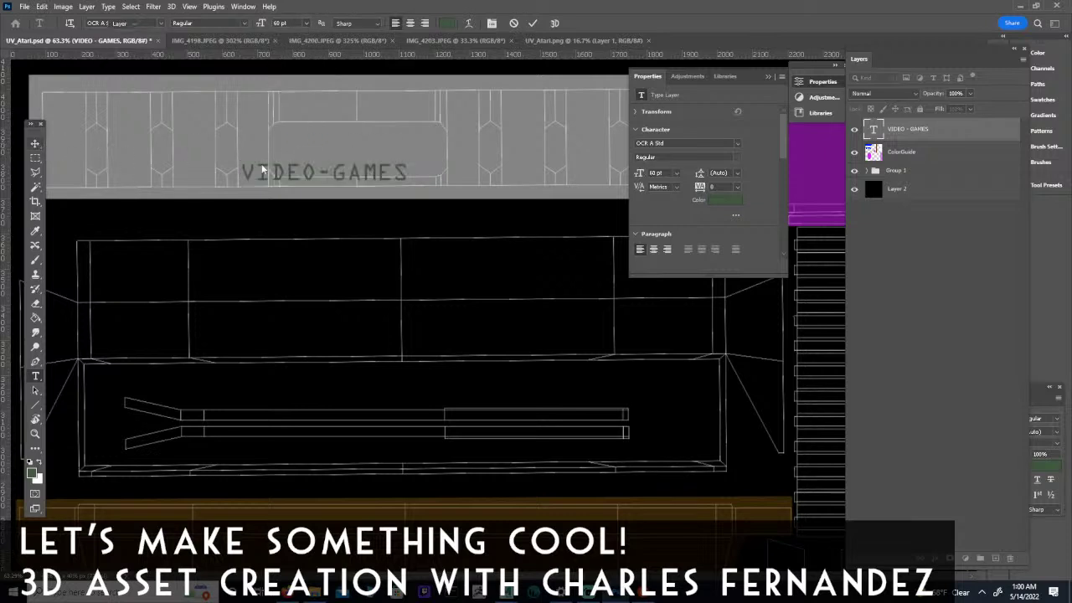
pyautogui.moveTo(303, 168); pyautogui.dragTo(338, 107)
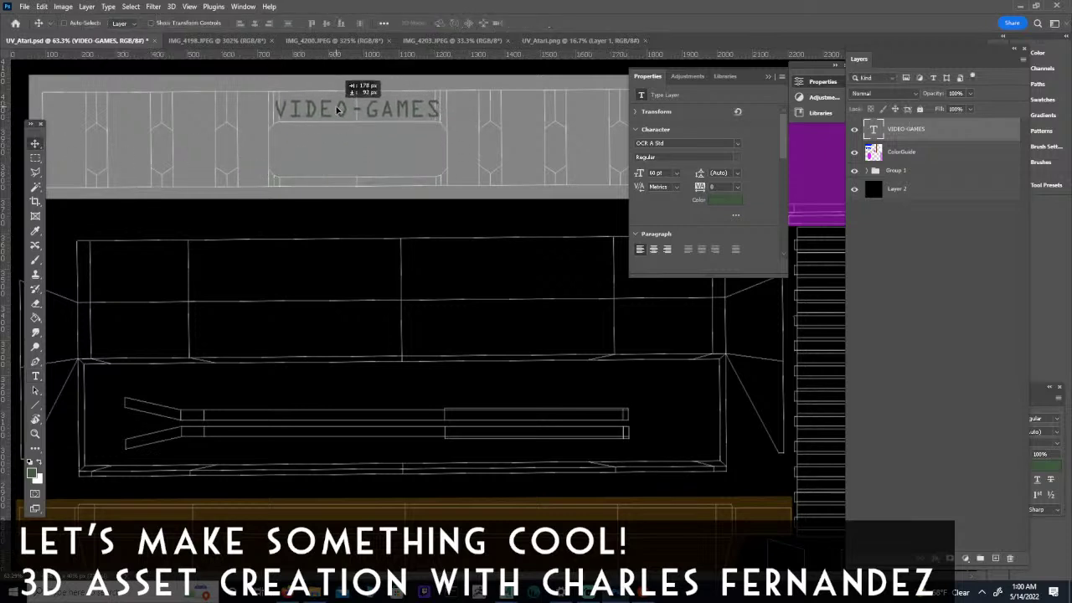
pyautogui.moveTo(338, 109); pyautogui.dragTo(338, 108)
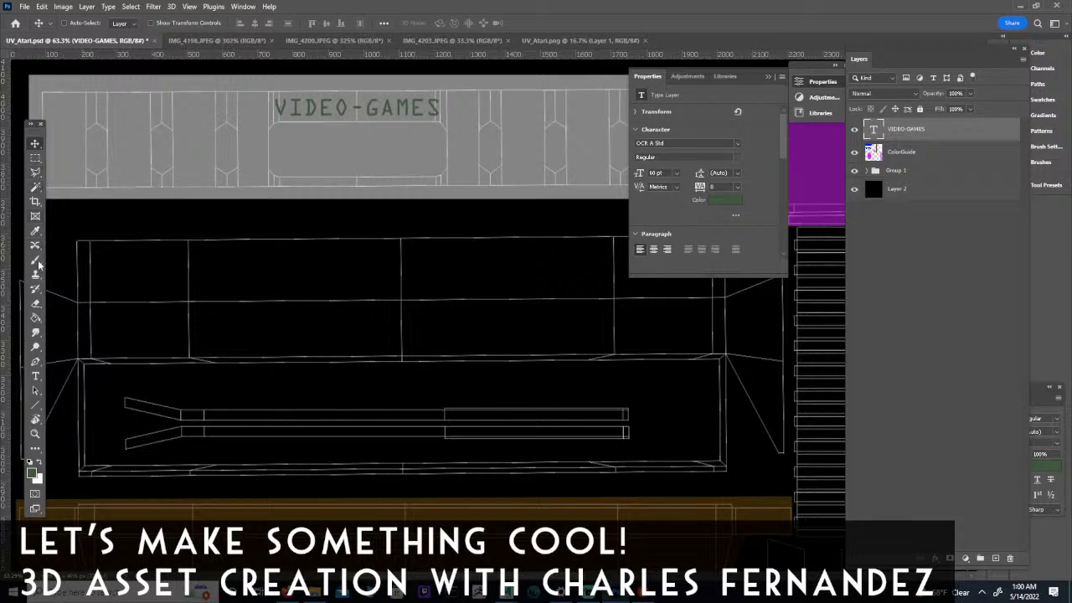
# Add the text POWER near the grey panel's upper-left corner and rotate it 90° clockwise so it reads horizontally.
pyautogui.click(35, 376)
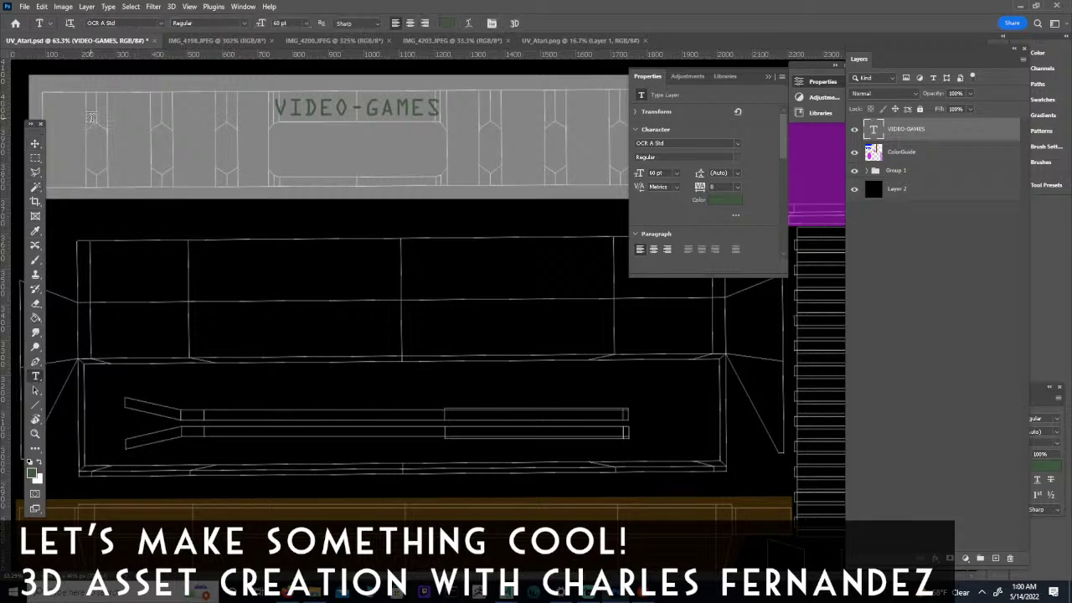
pyautogui.click(82, 64)
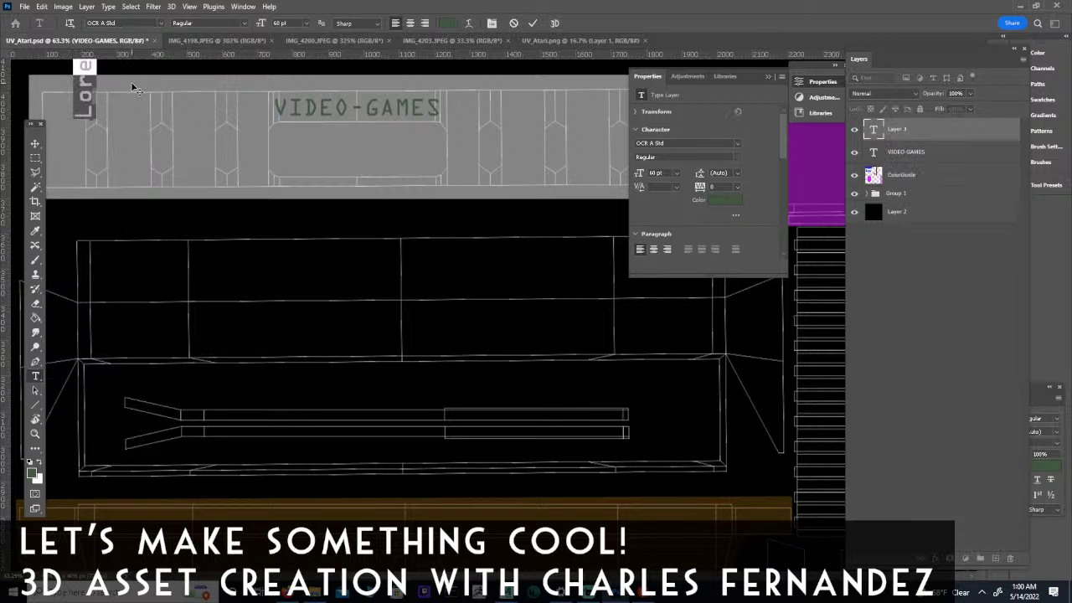
pyautogui.write('POWE')
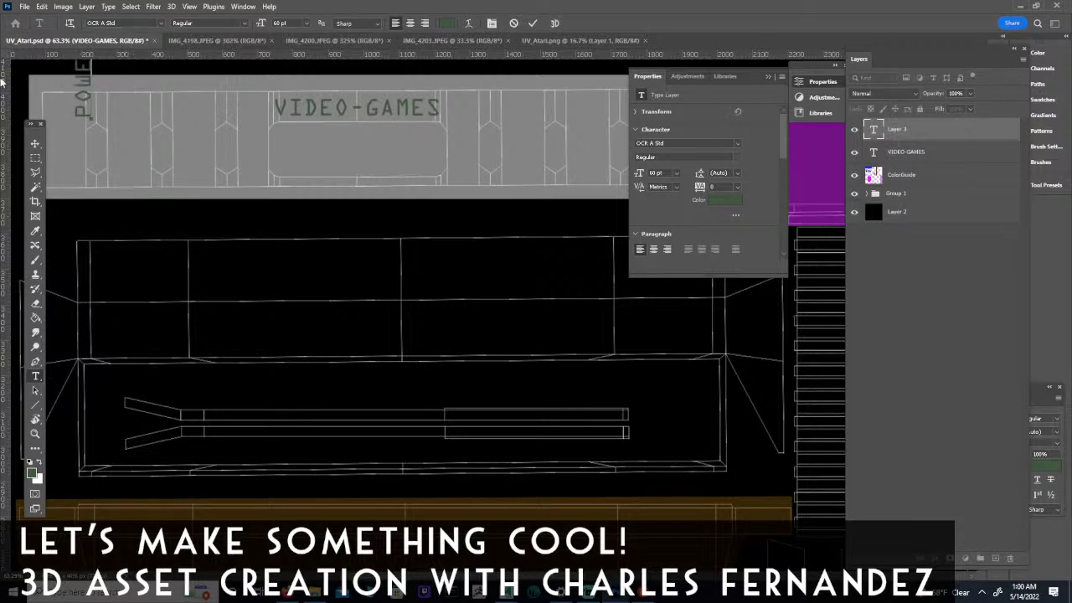
pyautogui.click(41, 7)
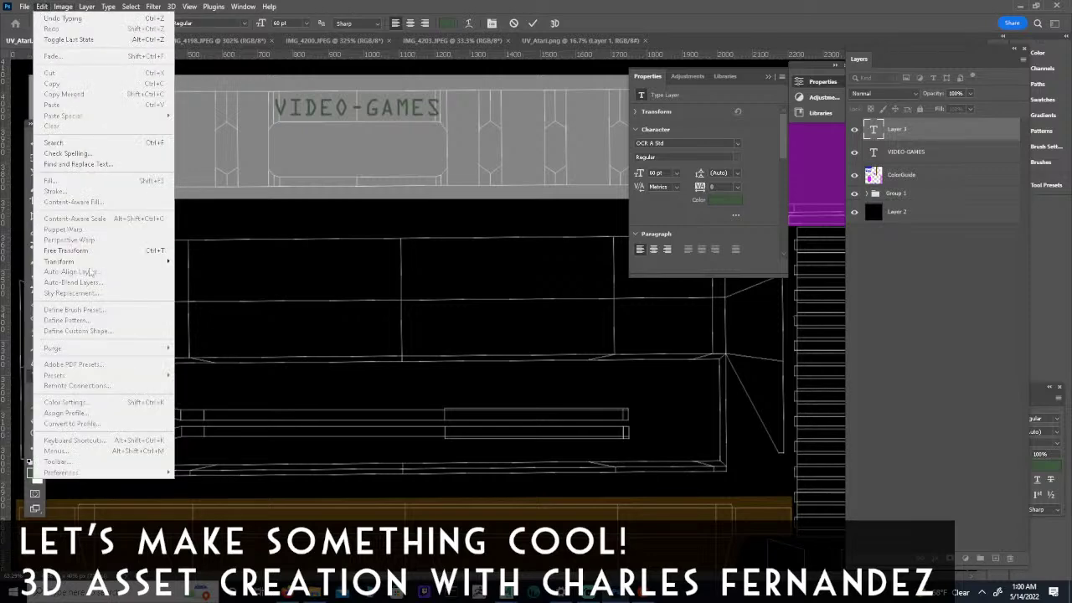
pyautogui.moveTo(95, 261)
pyautogui.click(213, 431)
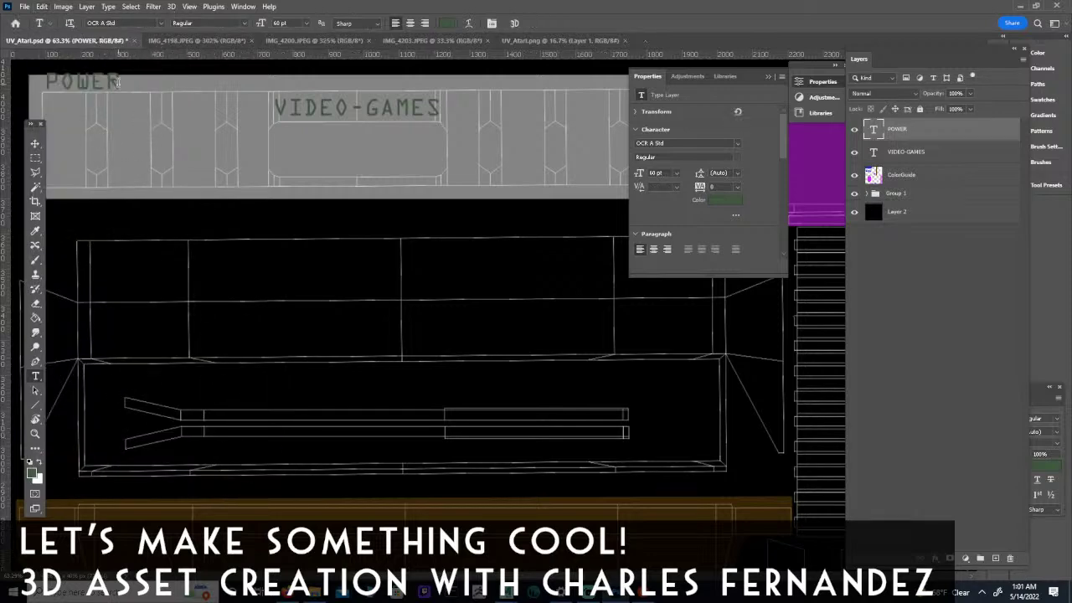
# Try Arial as the font for the POWER text.
pyautogui.doubleClick(117, 84)
pyautogui.click(162, 22)
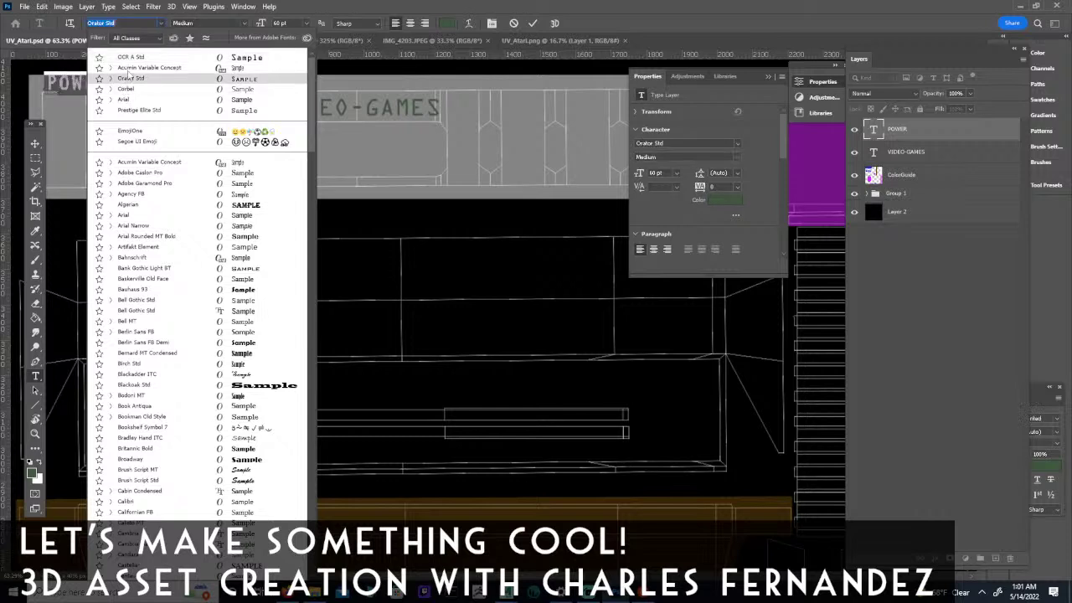
pyautogui.click(226, 215)
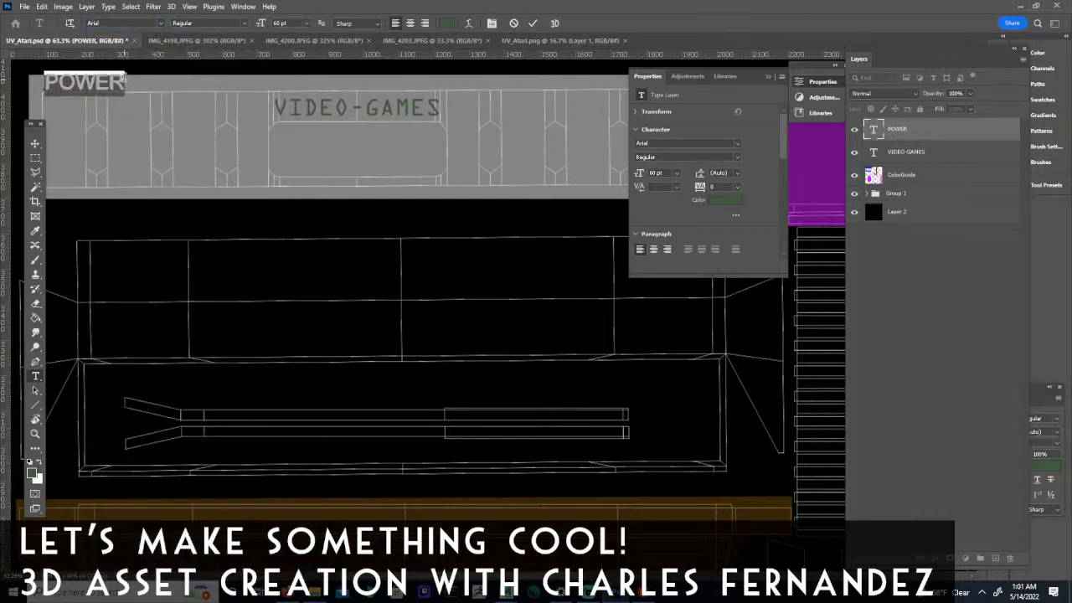
pyautogui.click(162, 23)
pyautogui.click(130, 67)
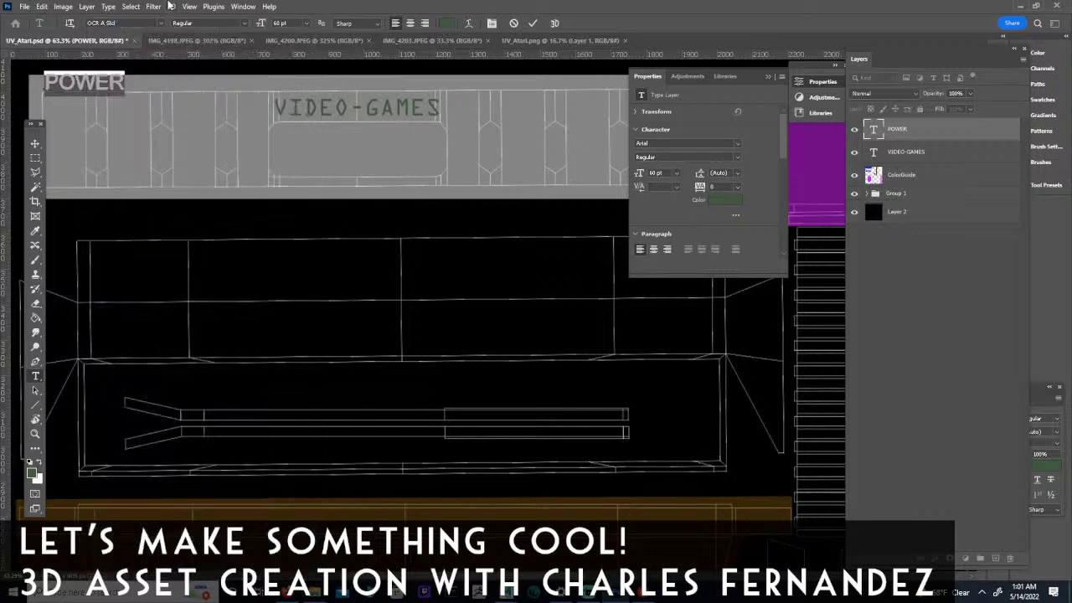
# Set the POWER text's font to Bauhaus 93 and move the text down onto the panel beside the leftmost switch slots.
pyautogui.click(164, 24)
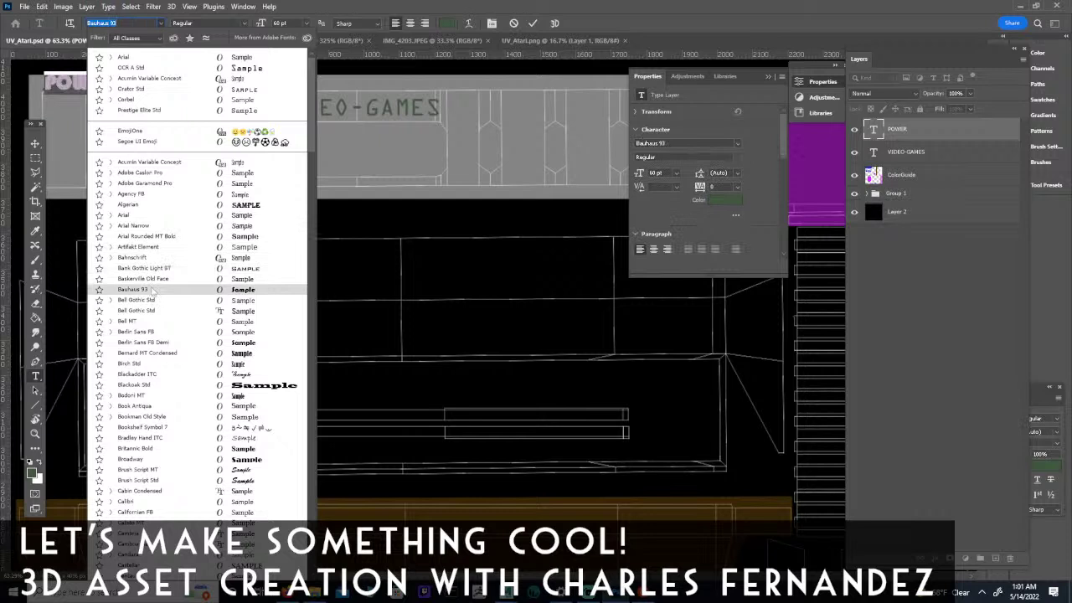
pyautogui.click(157, 290)
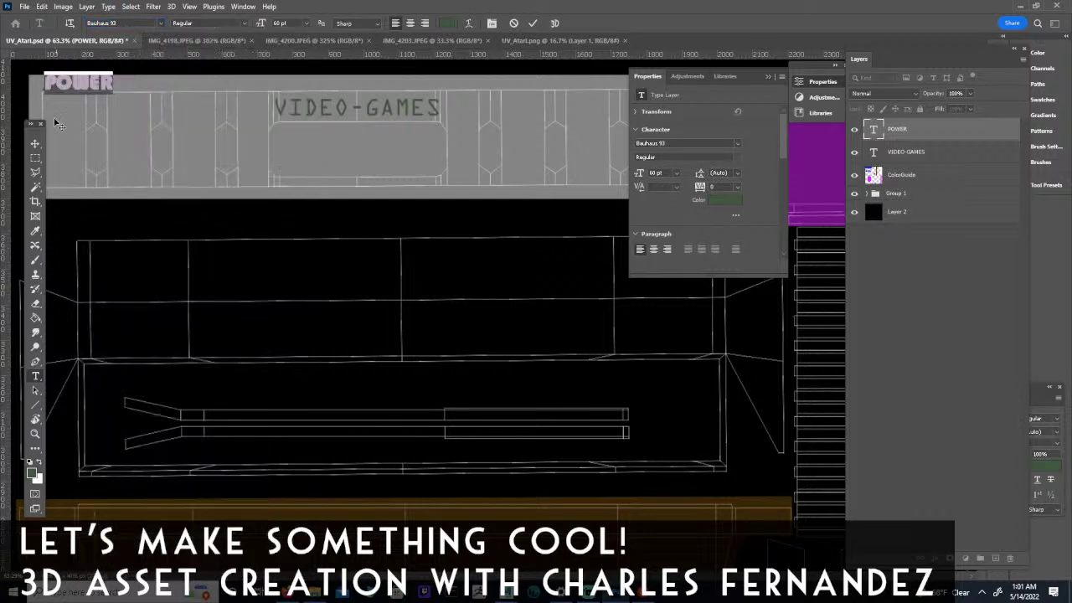
pyautogui.moveTo(113, 105); pyautogui.dragTo(140, 158)
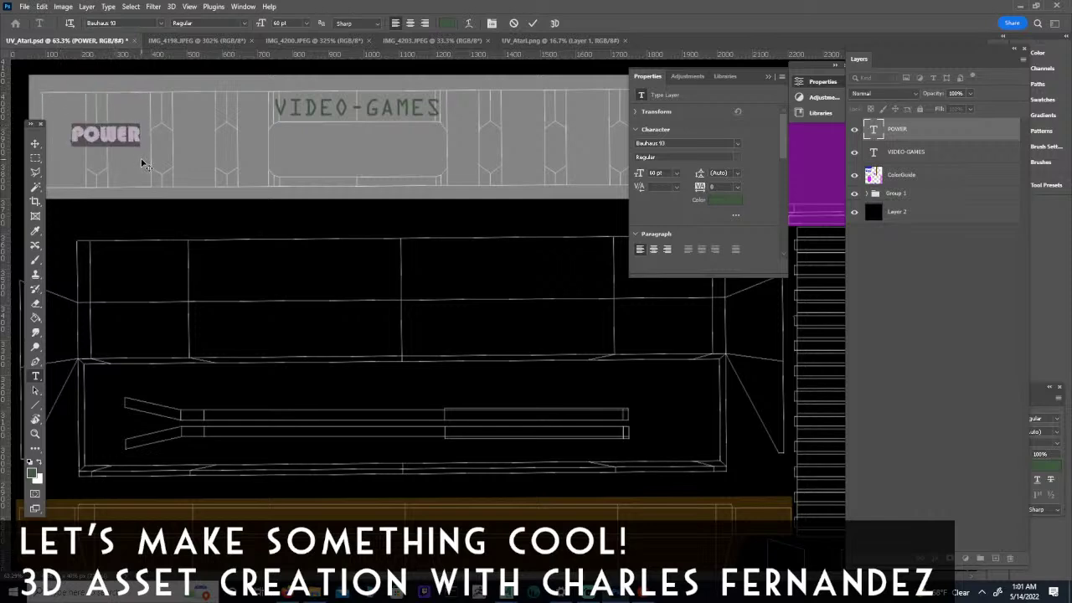
# Examine the VIDEO ARCADE lettering on the wood front in the IMG_4200 reference photo.
pyautogui.click(535, 41)
pyautogui.click(467, 41)
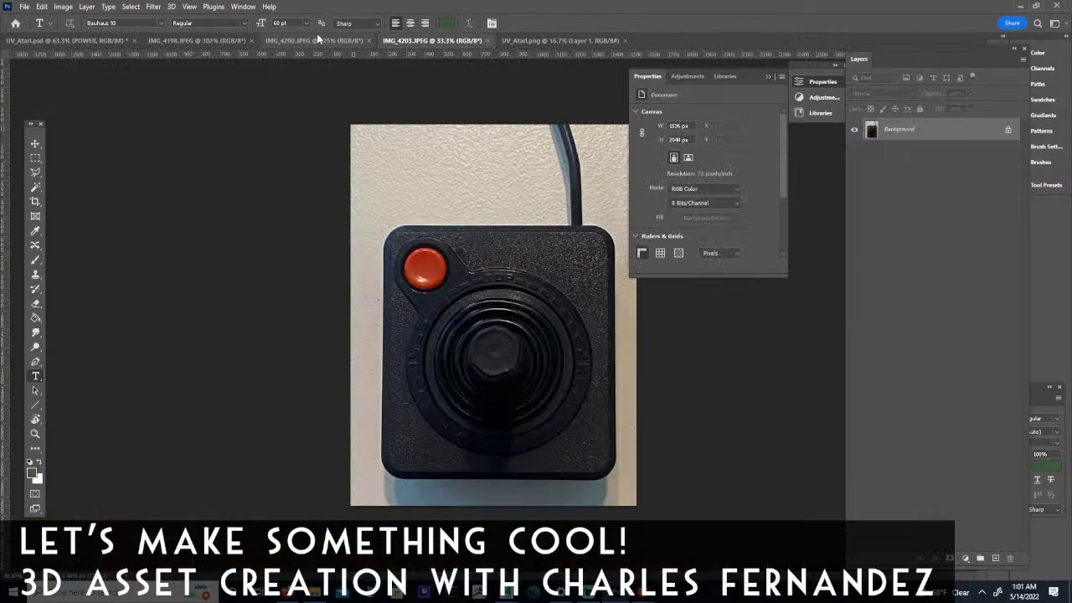
pyautogui.click(314, 40)
pyautogui.moveTo(521, 417); pyautogui.dragTo(185, 75)
pyautogui.moveTo(586, 461); pyautogui.dragTo(84, 450)
pyautogui.moveTo(604, 172); pyautogui.dragTo(72, 299)
pyautogui.moveTo(206, 307); pyautogui.dragTo(260, 306)
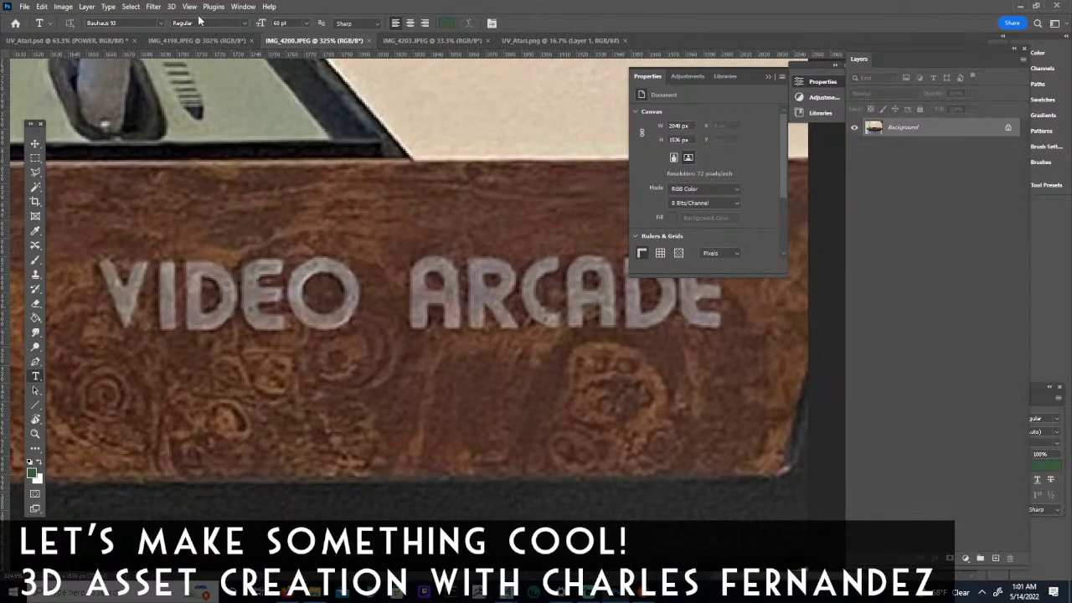
# Return to the UV_Atari.psd texture and set the POWER text's font to Cabin Condensed.
pyautogui.click(63, 40)
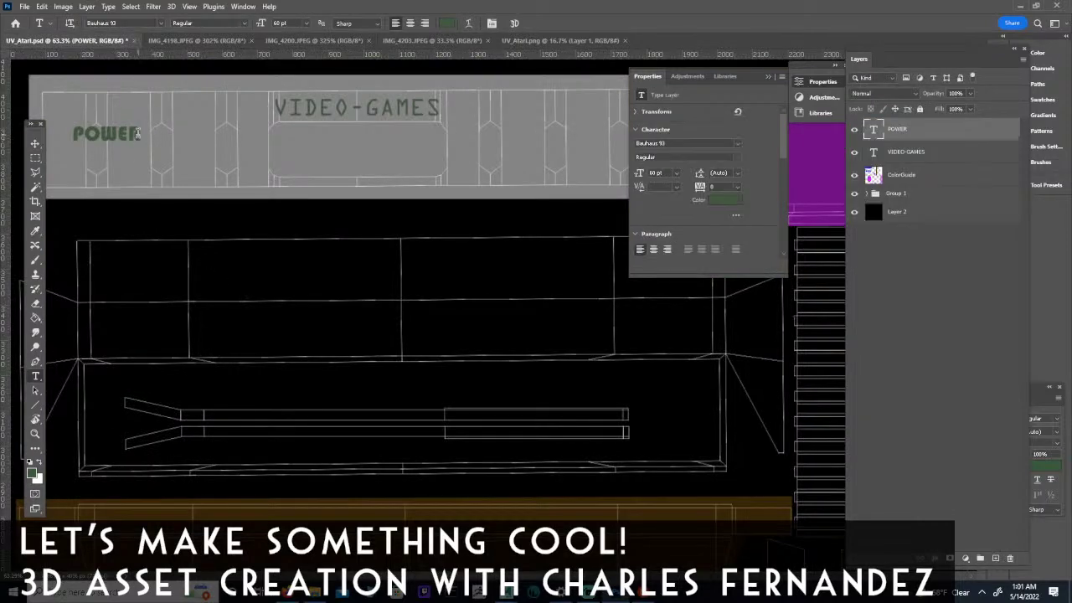
pyautogui.moveTo(140, 129); pyautogui.dragTo(52, 132)
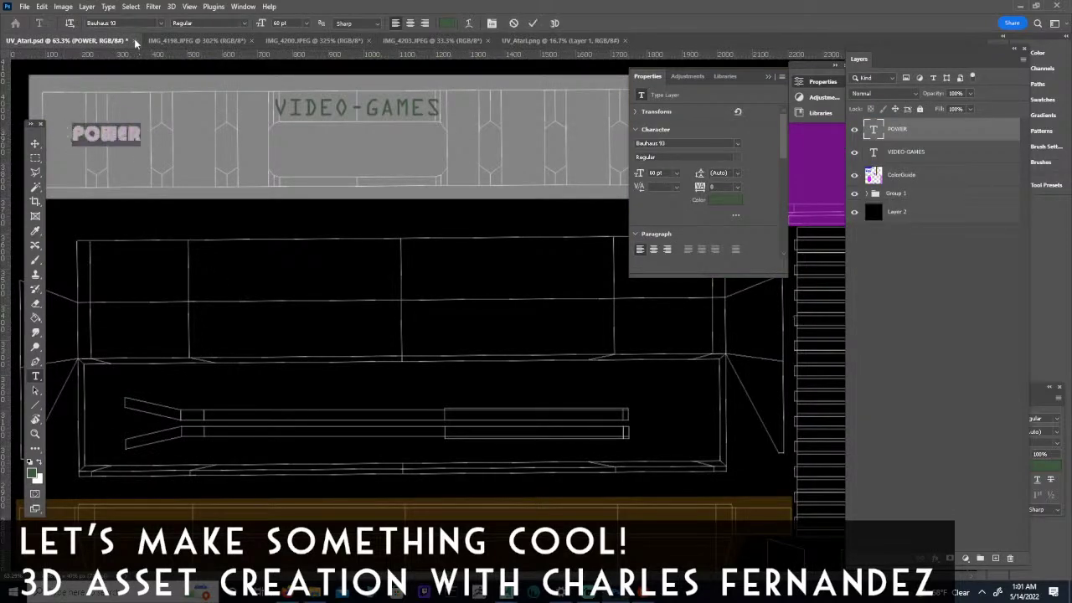
pyautogui.click(161, 25)
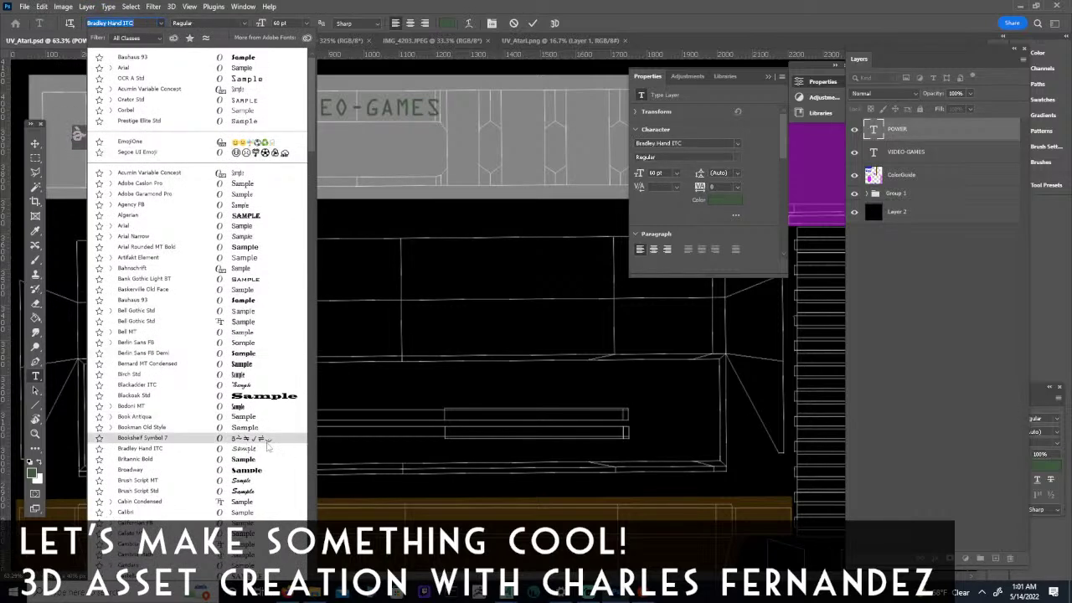
pyautogui.scroll(-2, 251, 440)
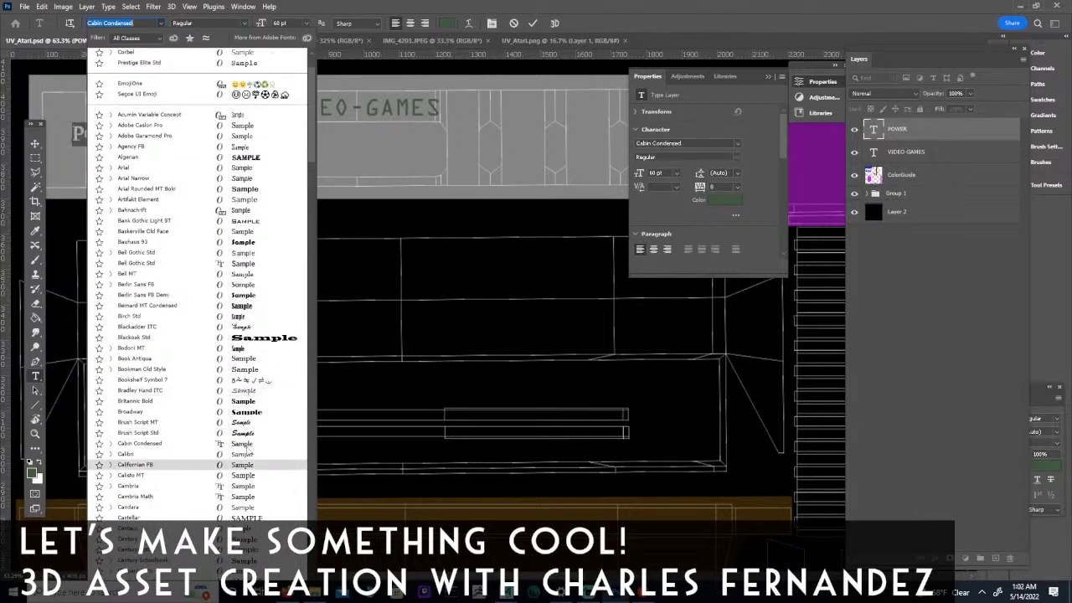
pyautogui.click(247, 445)
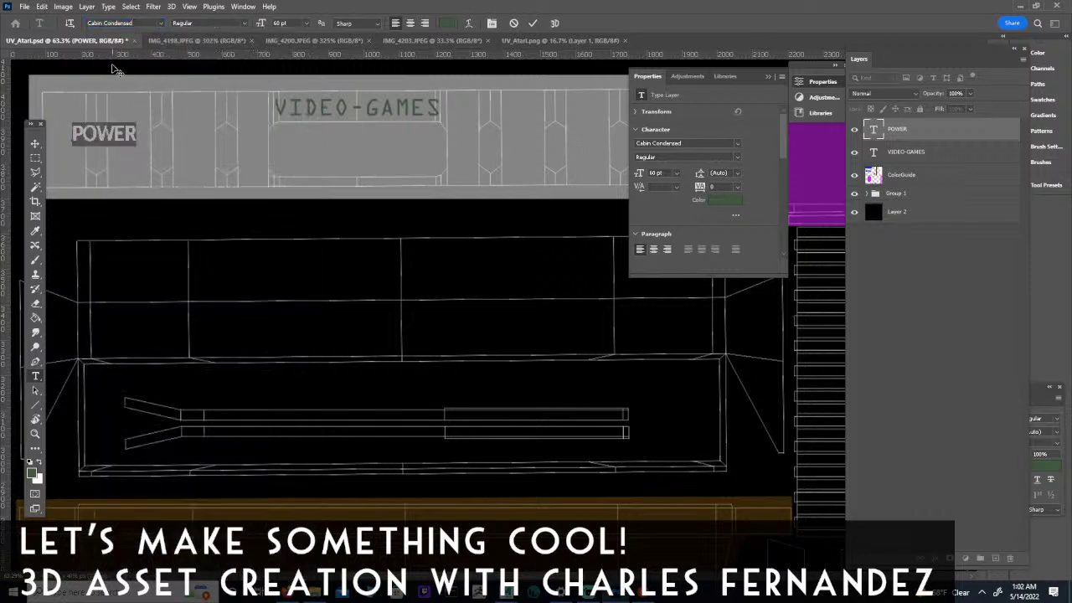
# Try Bauhaus 93 on the POWER text again and check its font styles, then restore Cabin Condensed.
pyautogui.click(161, 24)
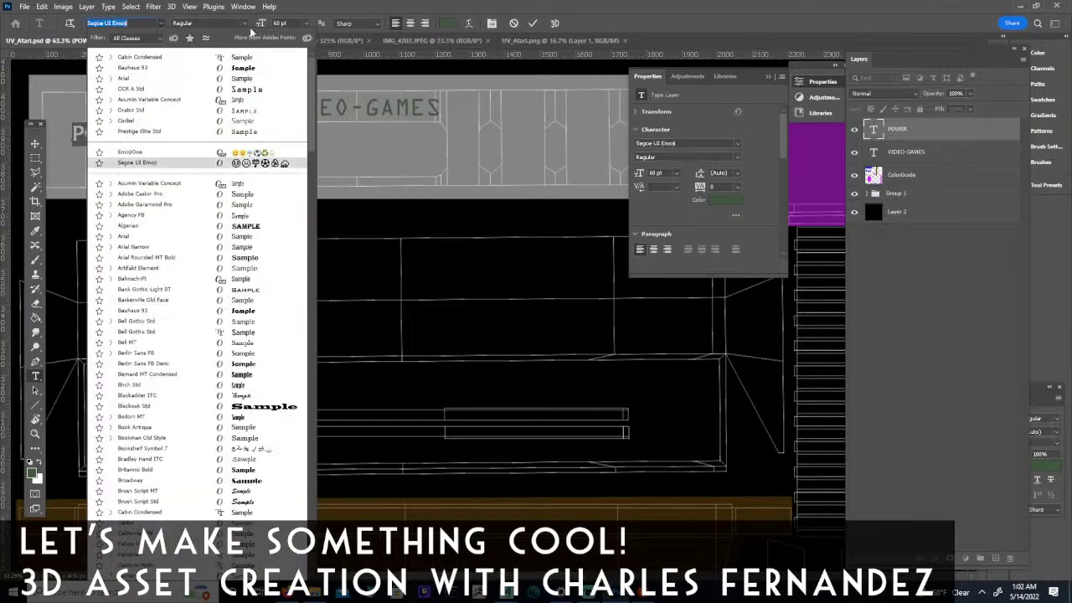
pyautogui.click(241, 67)
pyautogui.click(245, 24)
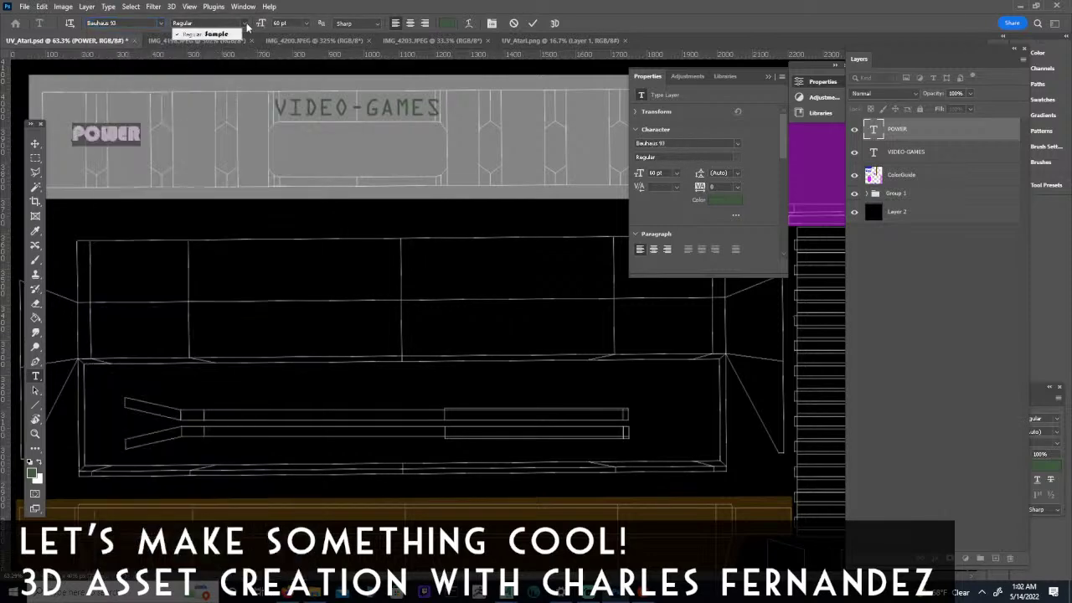
pyautogui.click(118, 24)
pyautogui.click(162, 23)
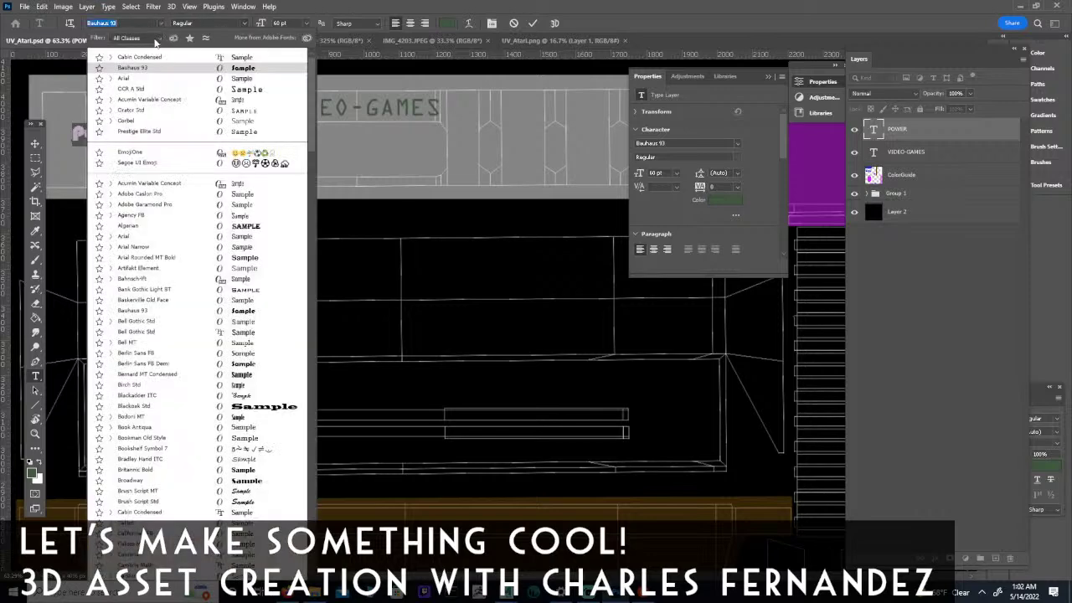
pyautogui.click(140, 61)
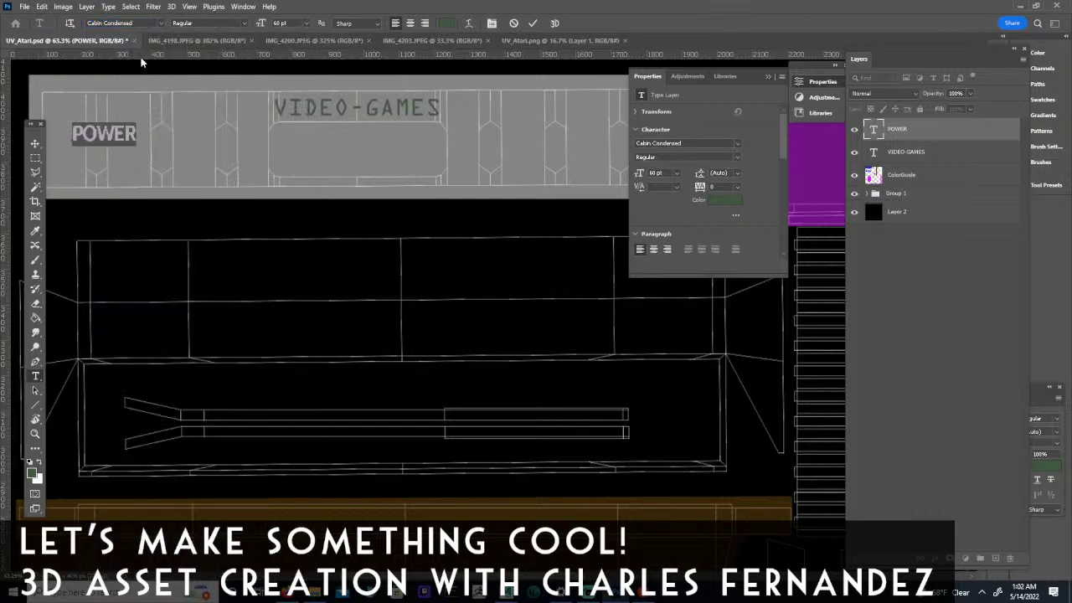
# Set the POWER text's font style to Bold and save the UV_Atari.psd file.
pyautogui.click(244, 23)
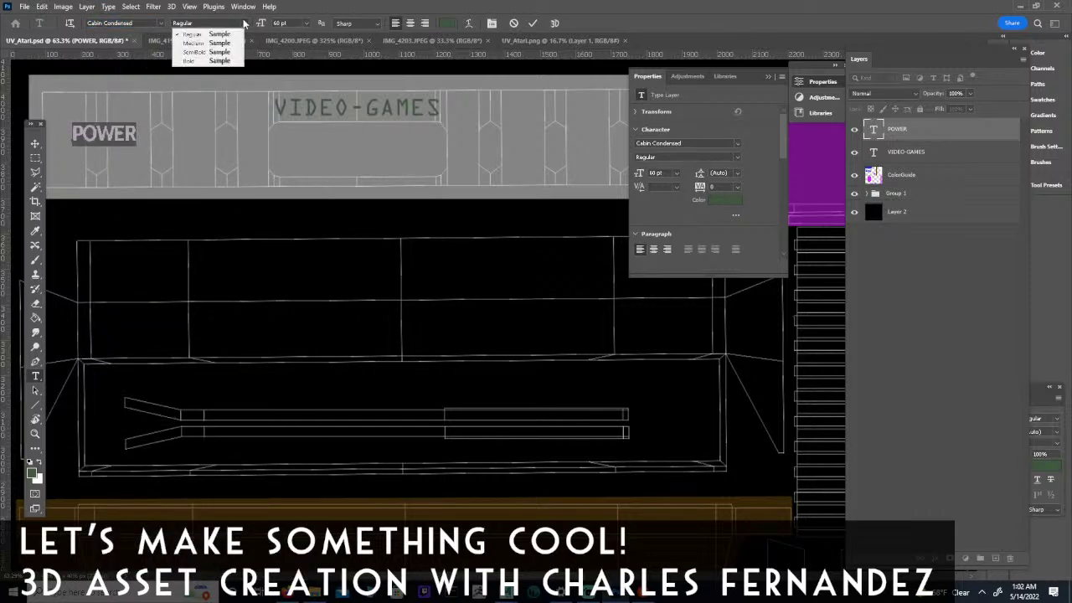
pyautogui.click(192, 59)
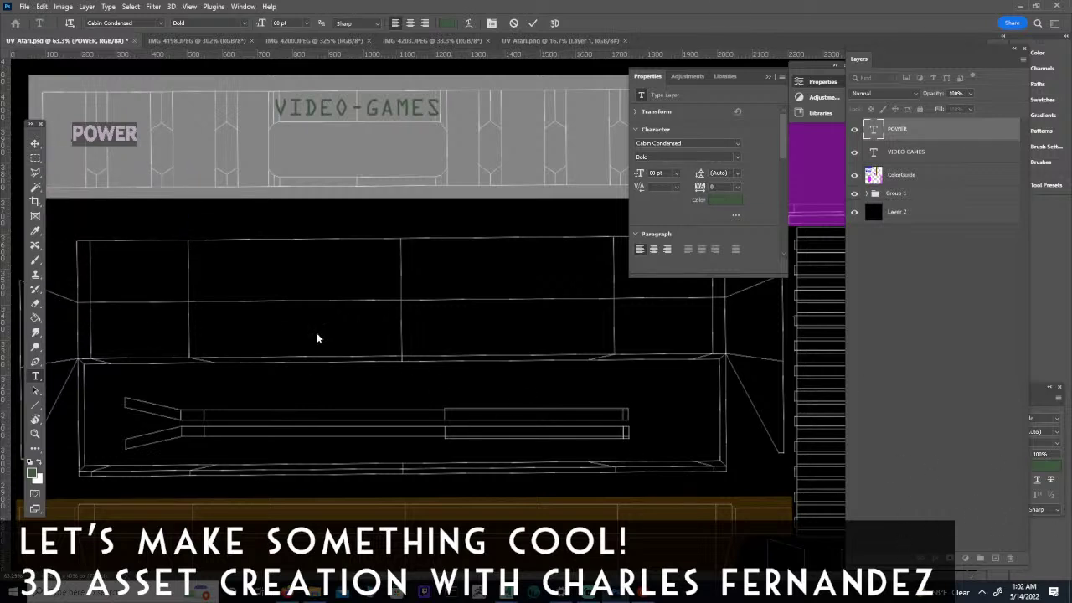
pyautogui.click(25, 6)
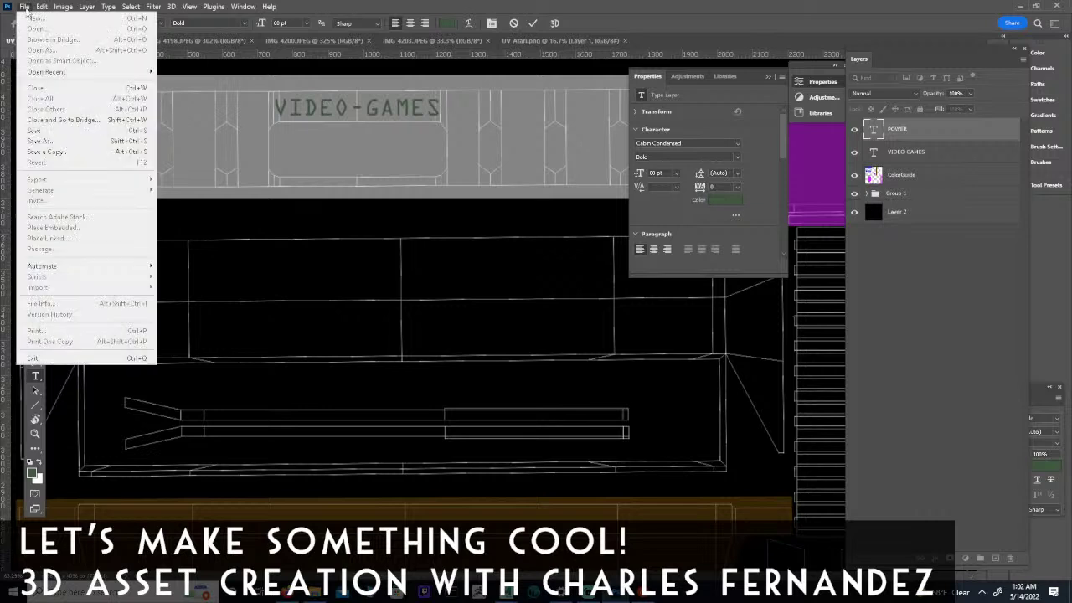
pyautogui.click(34, 132)
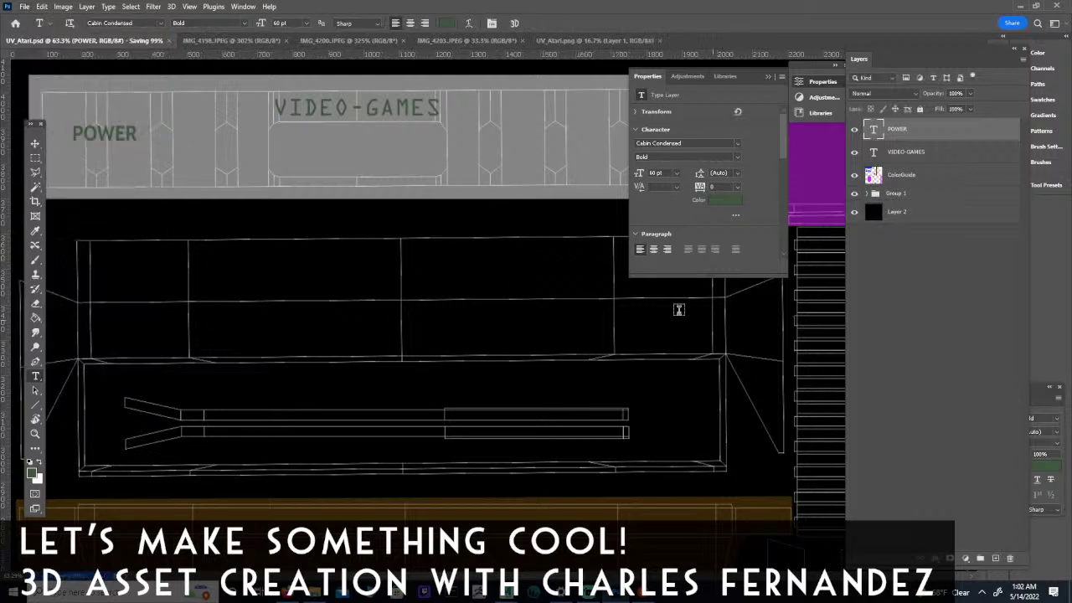